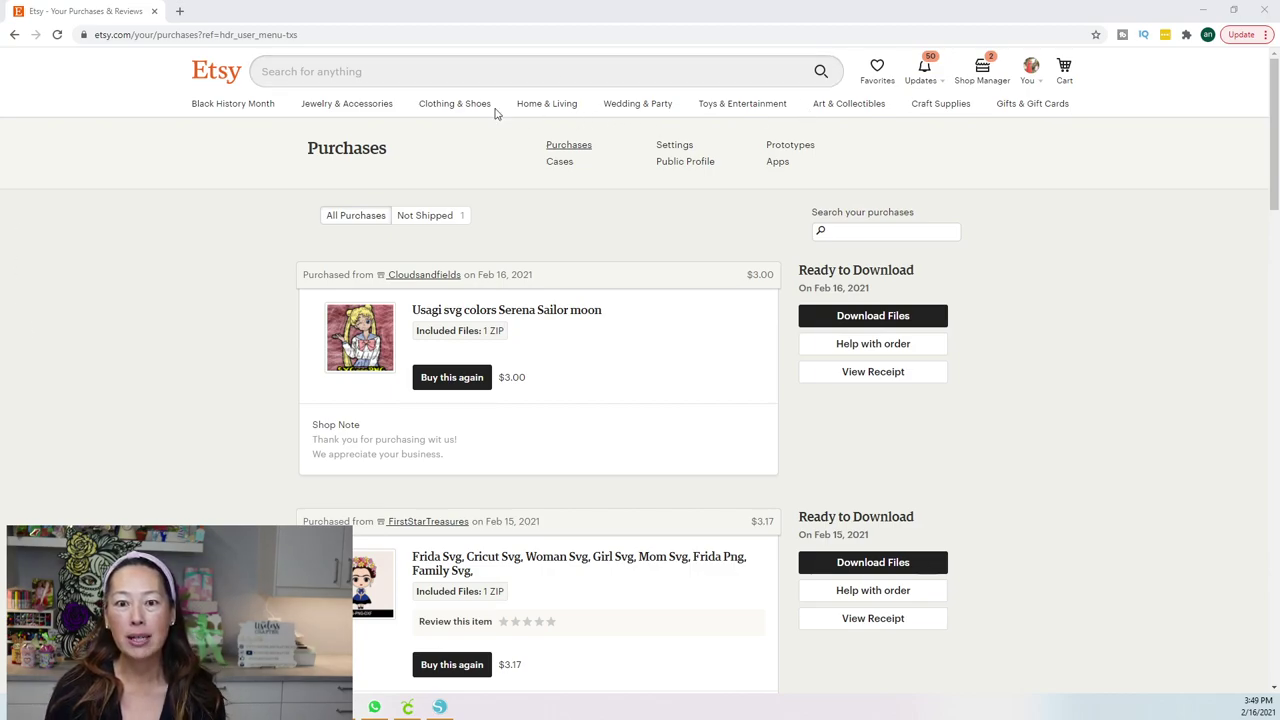
Step: Download the SerenaSM.zip file from the Usagi svg colors Serena Sailor moon purchase
mouse_move(1011, 112)
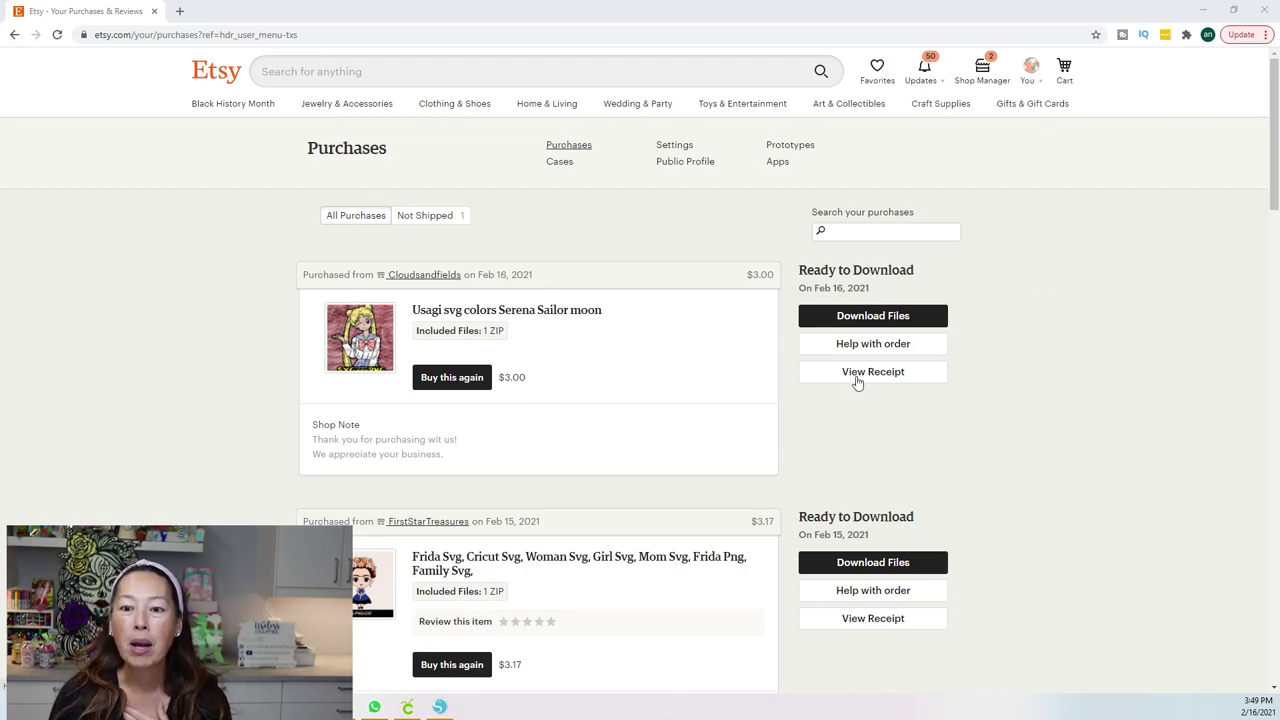
left_click(883, 318)
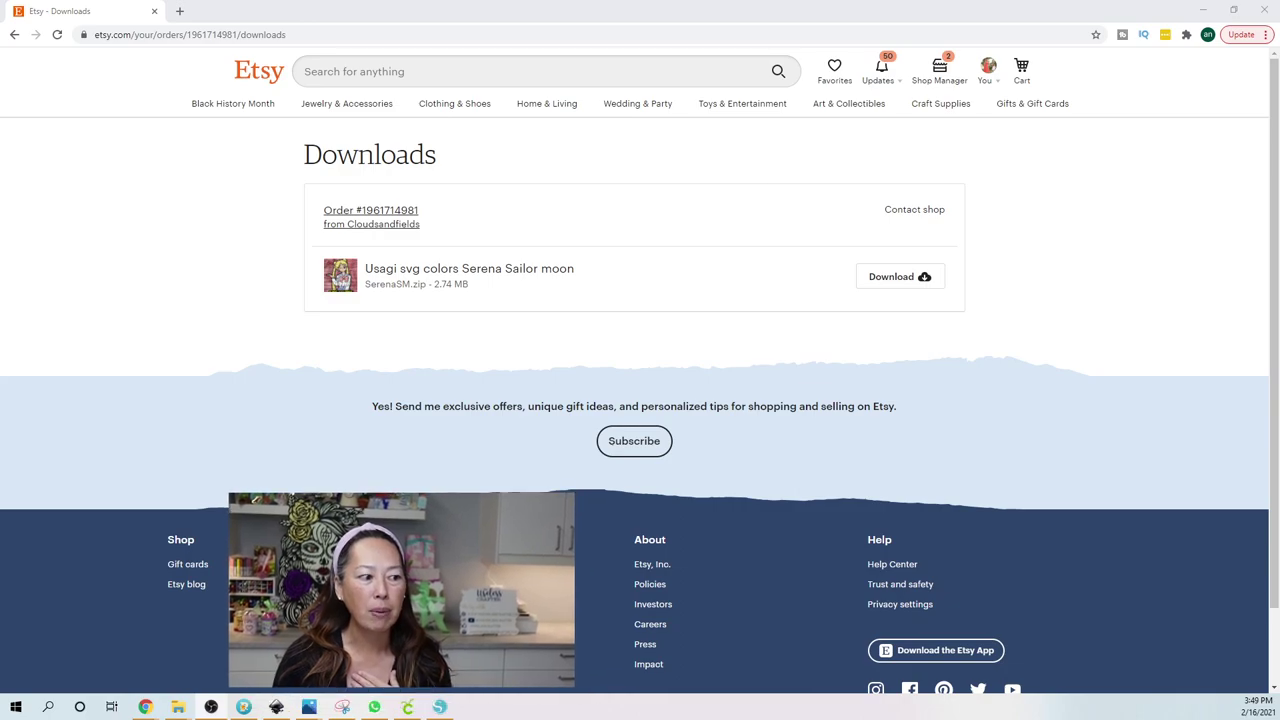
left_click(897, 279)
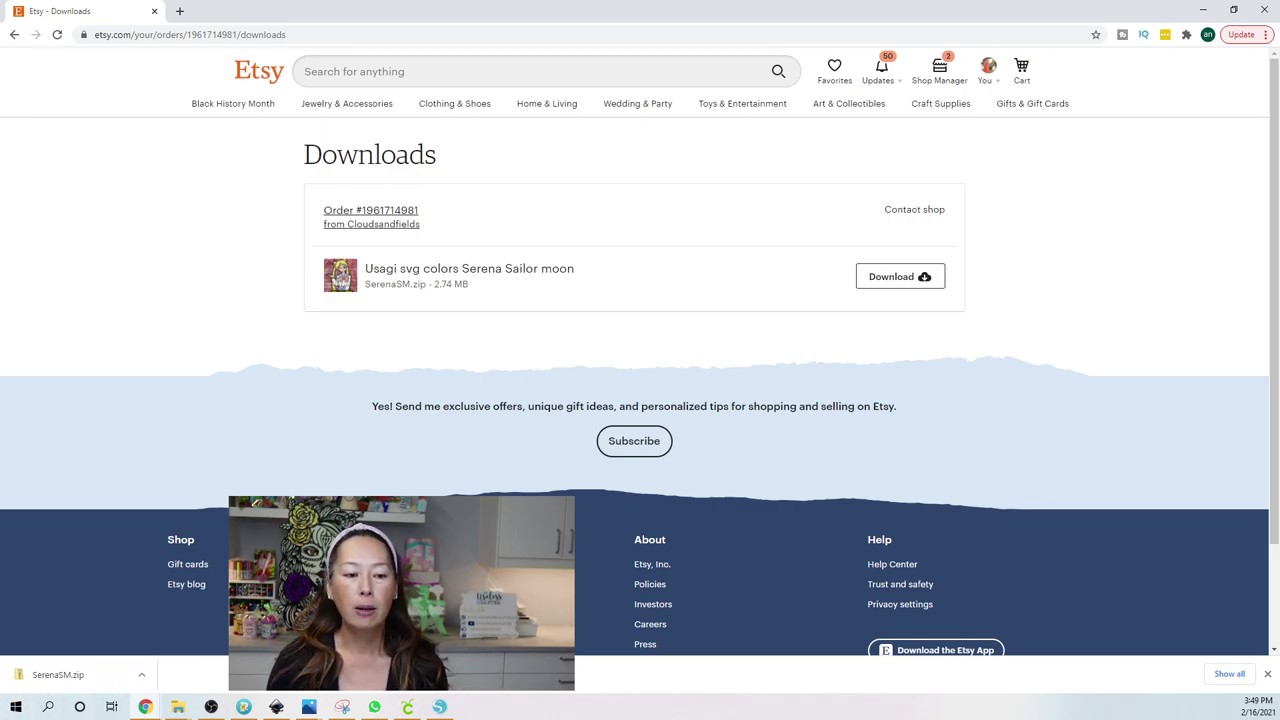
Step: Show the downloaded SerenaSM.zip in its folder and open the archive
left_click(140, 677)
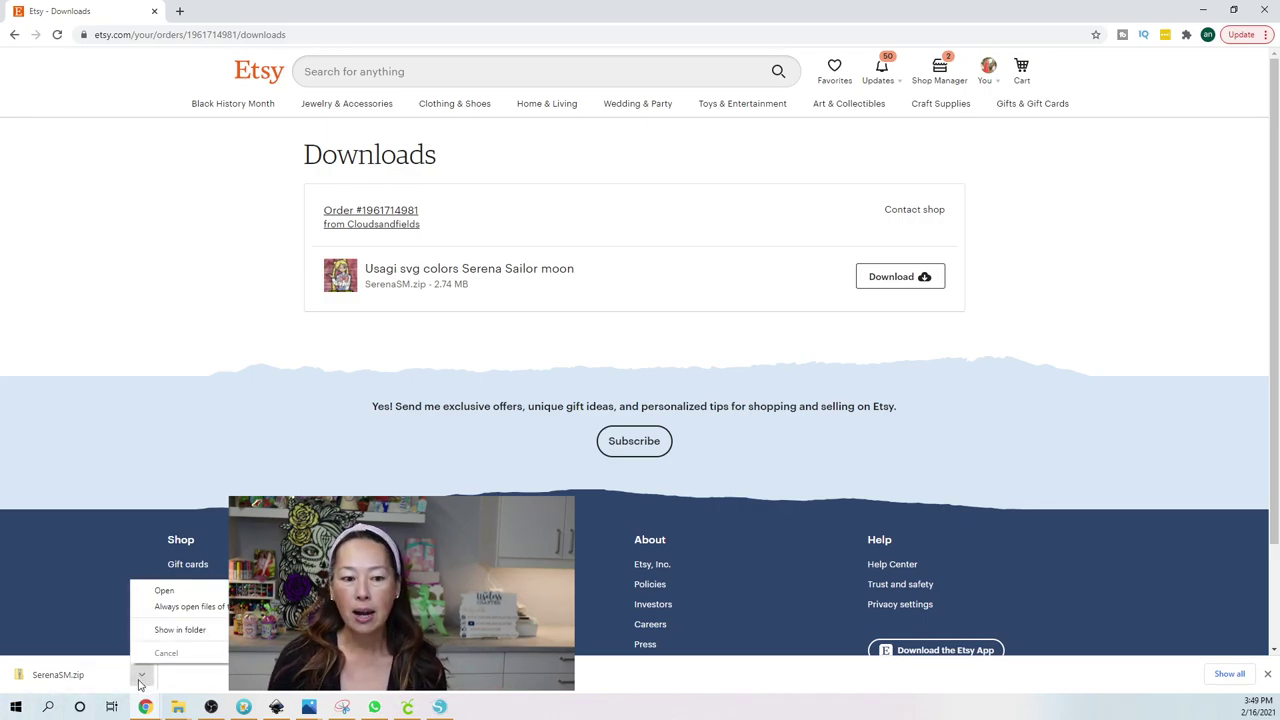
left_click(180, 629)
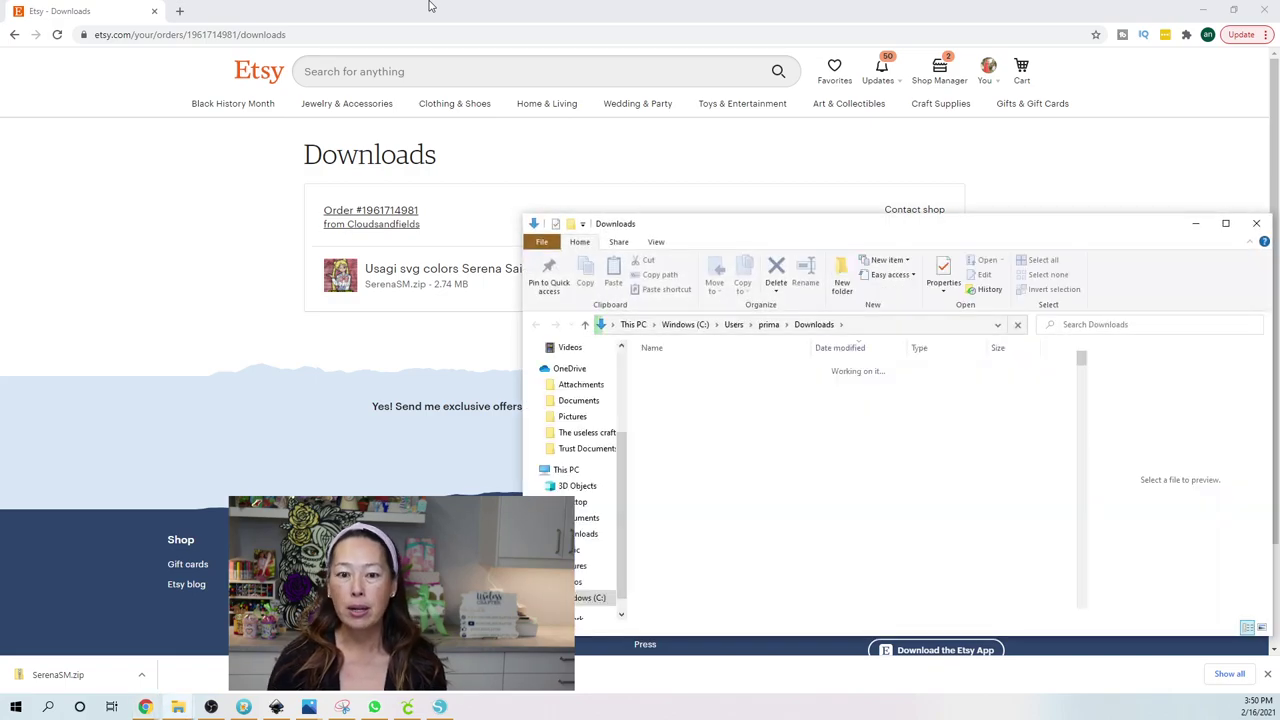
left_click(678, 389)
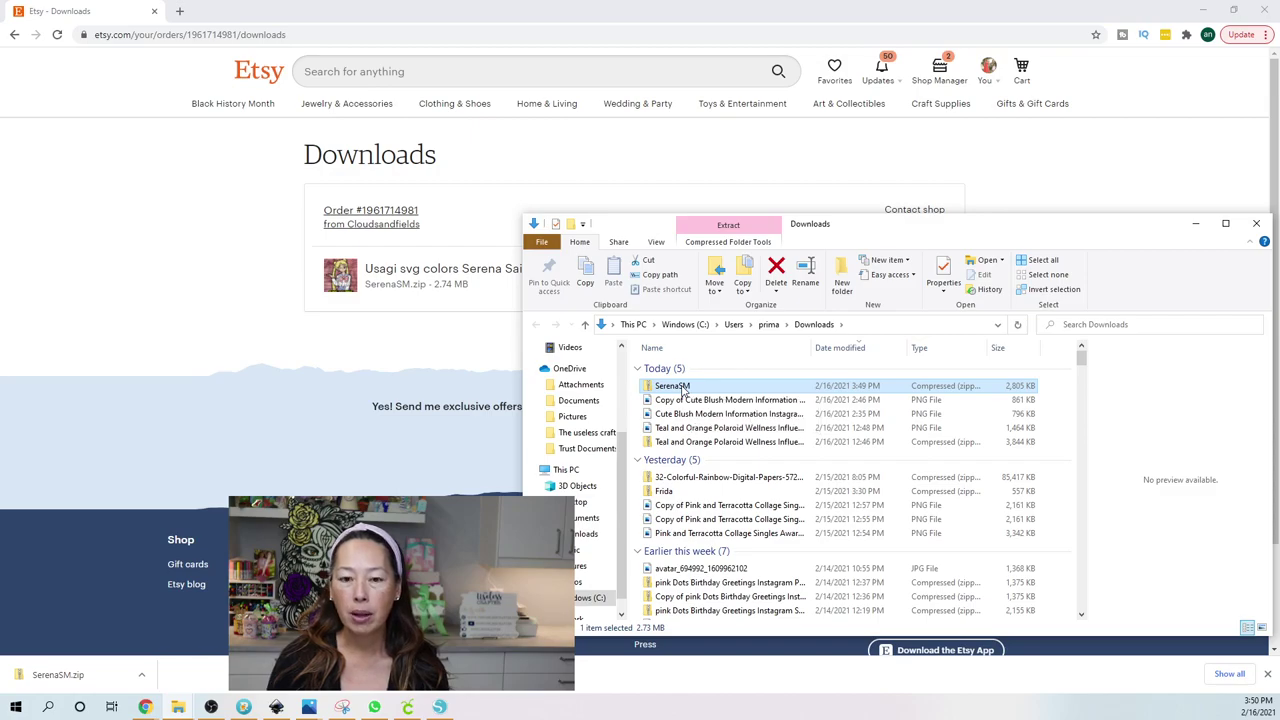
double_click(684, 389)
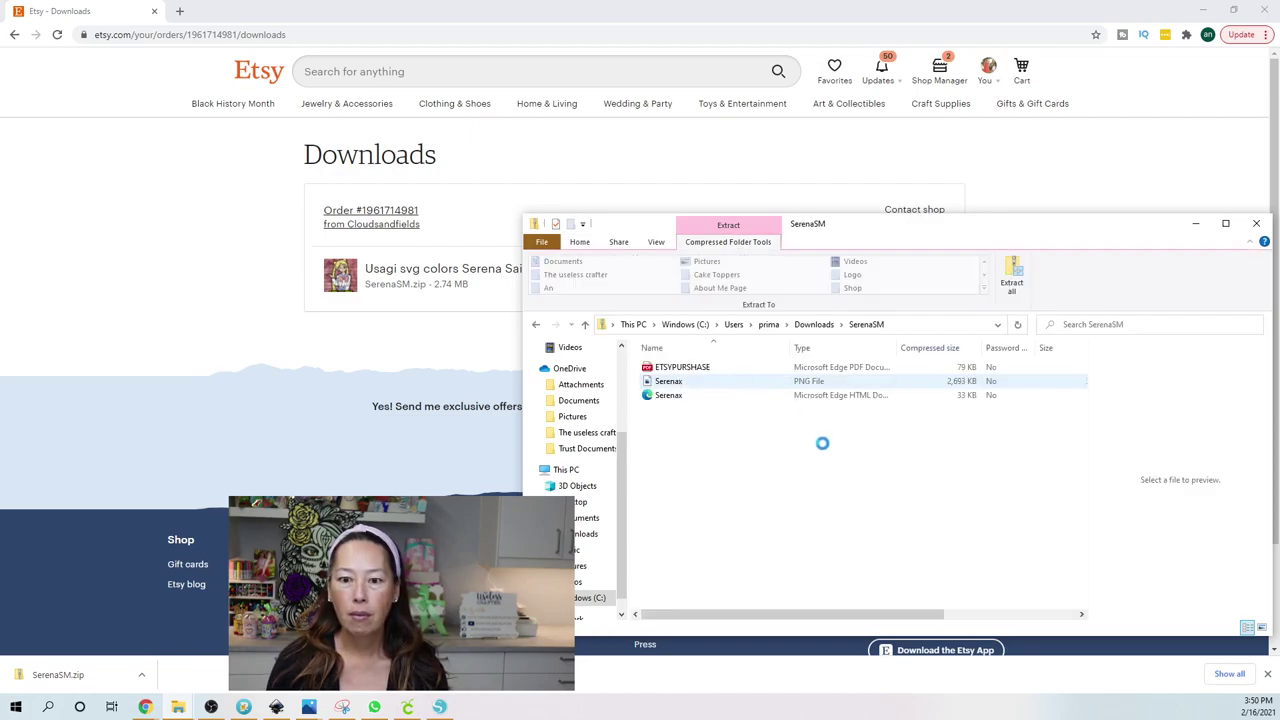
Step: Copy the Serenax vector file (Edge HTML document type) from the archive to the Desktop
left_click(670, 396)
left_click_drag(670, 396, 588, 503)
left_click(178, 707)
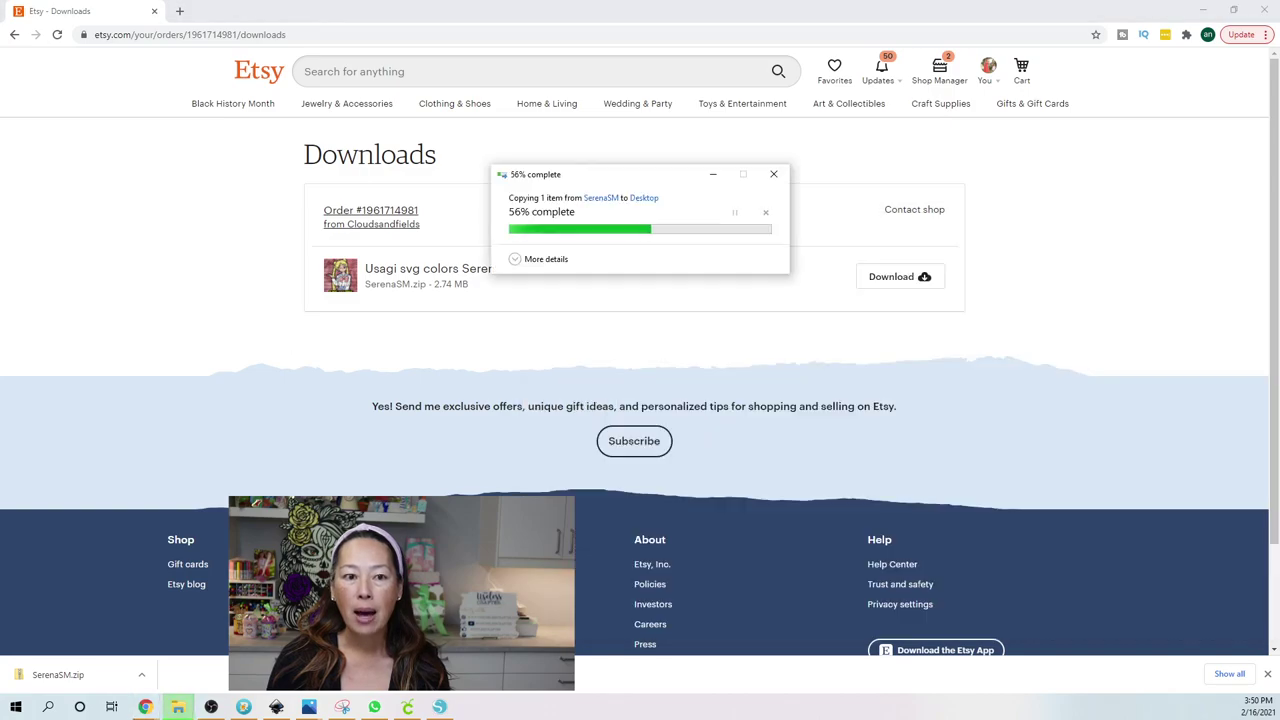
Step: Switch to Cricut Design Space and start an image upload, browsing the Desktop for the Serenax file
left_click(408, 708)
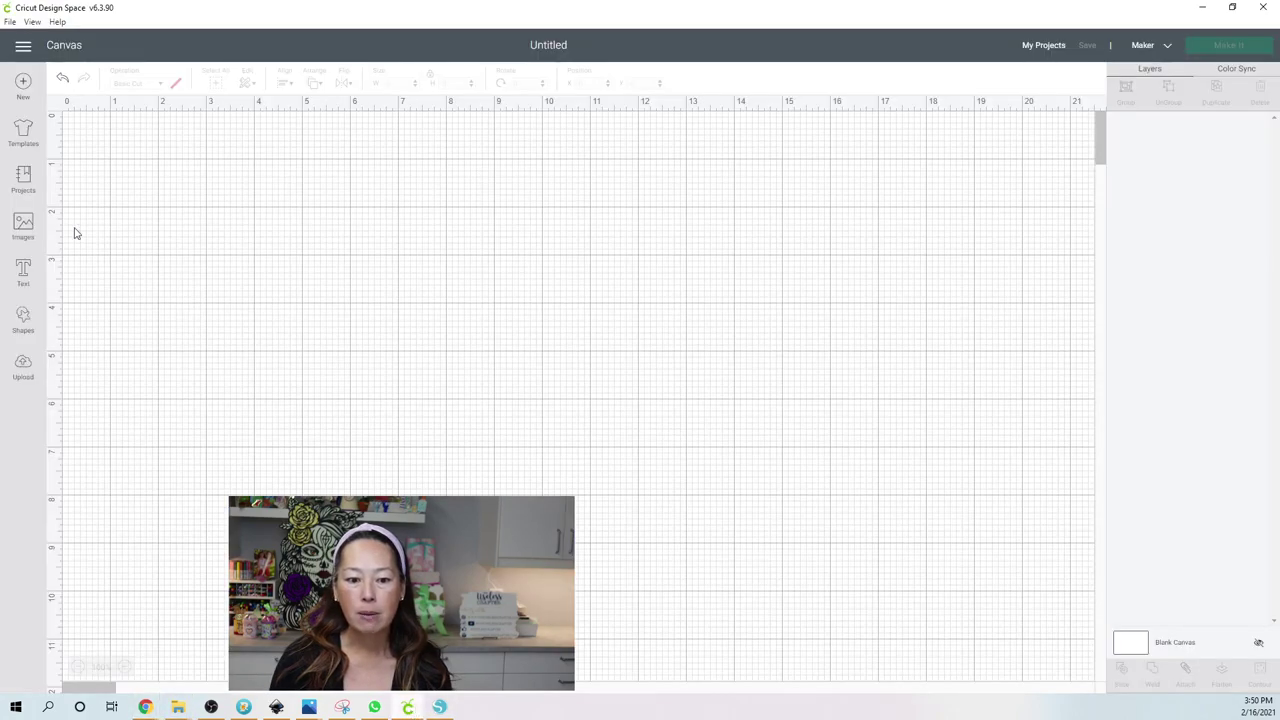
left_click(67, 373)
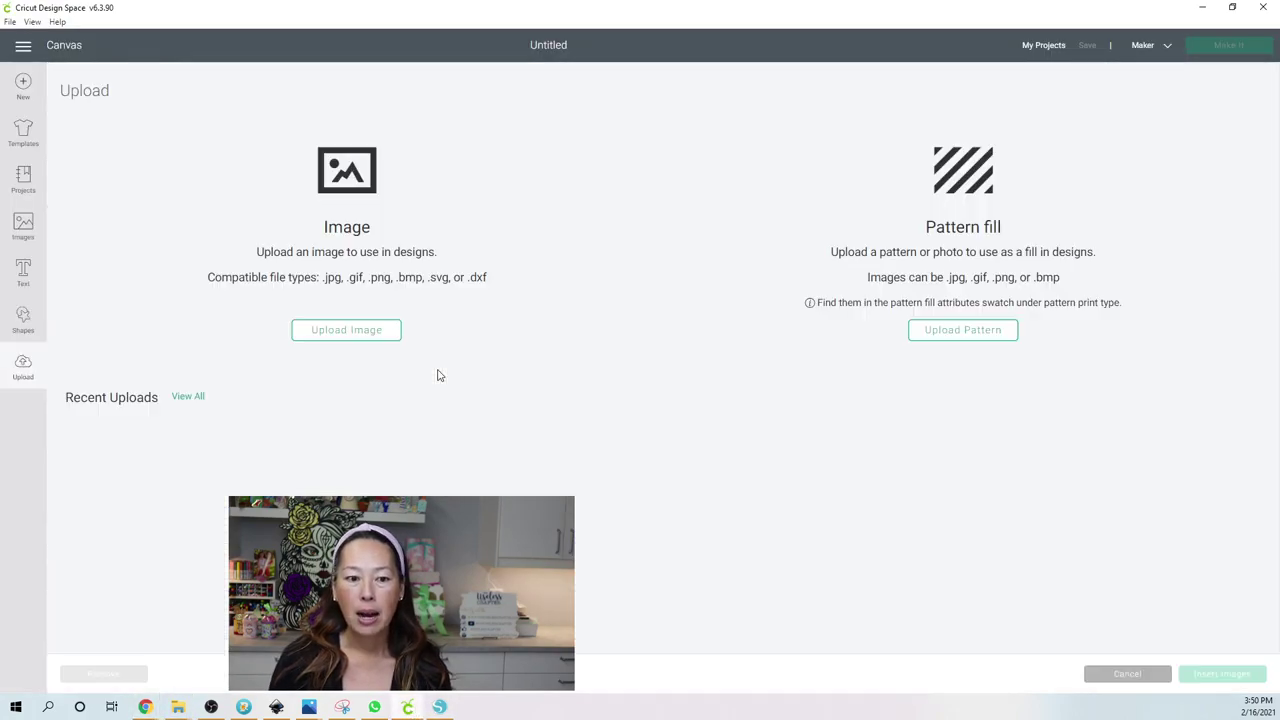
left_click(348, 340)
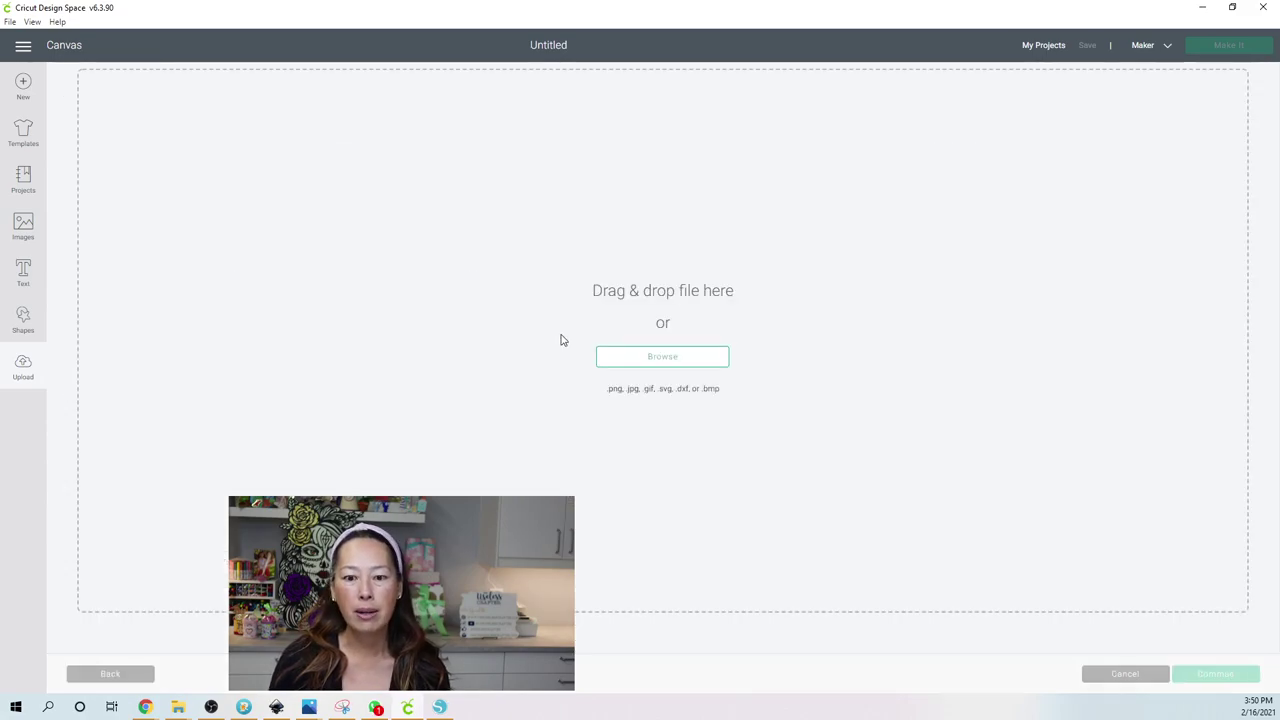
left_click(683, 360)
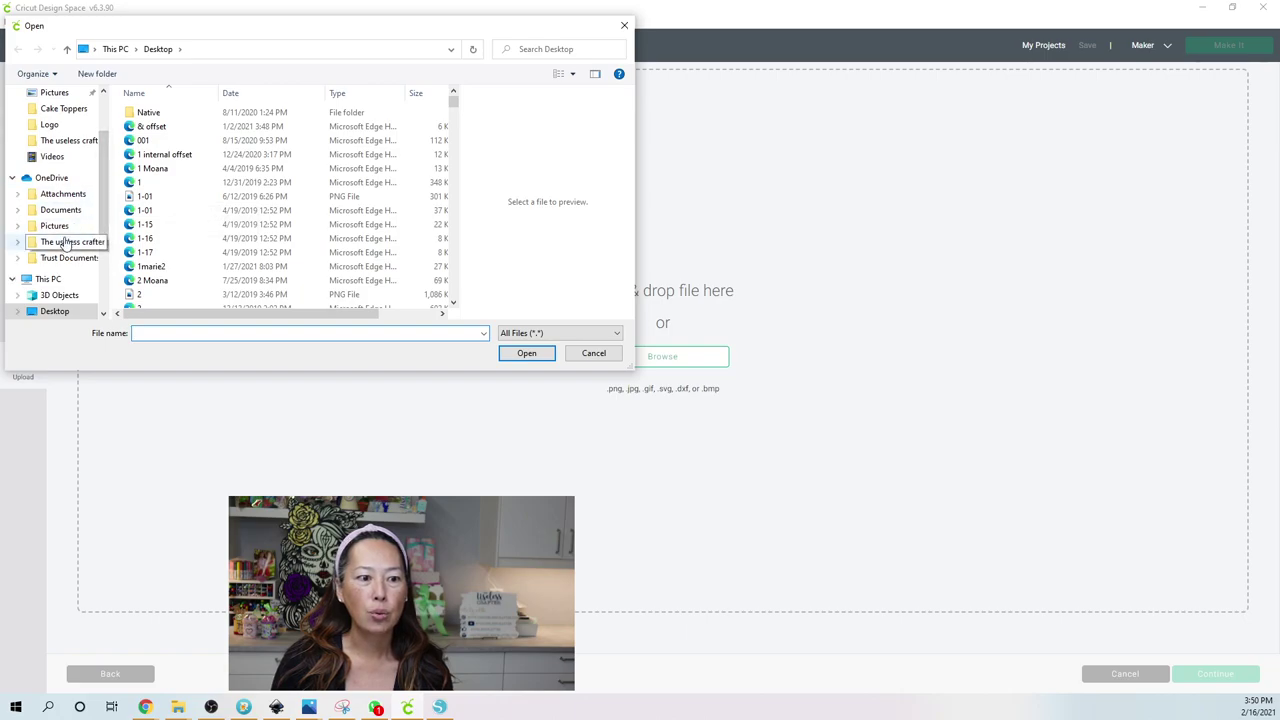
scroll(73, 200, "down", 1)
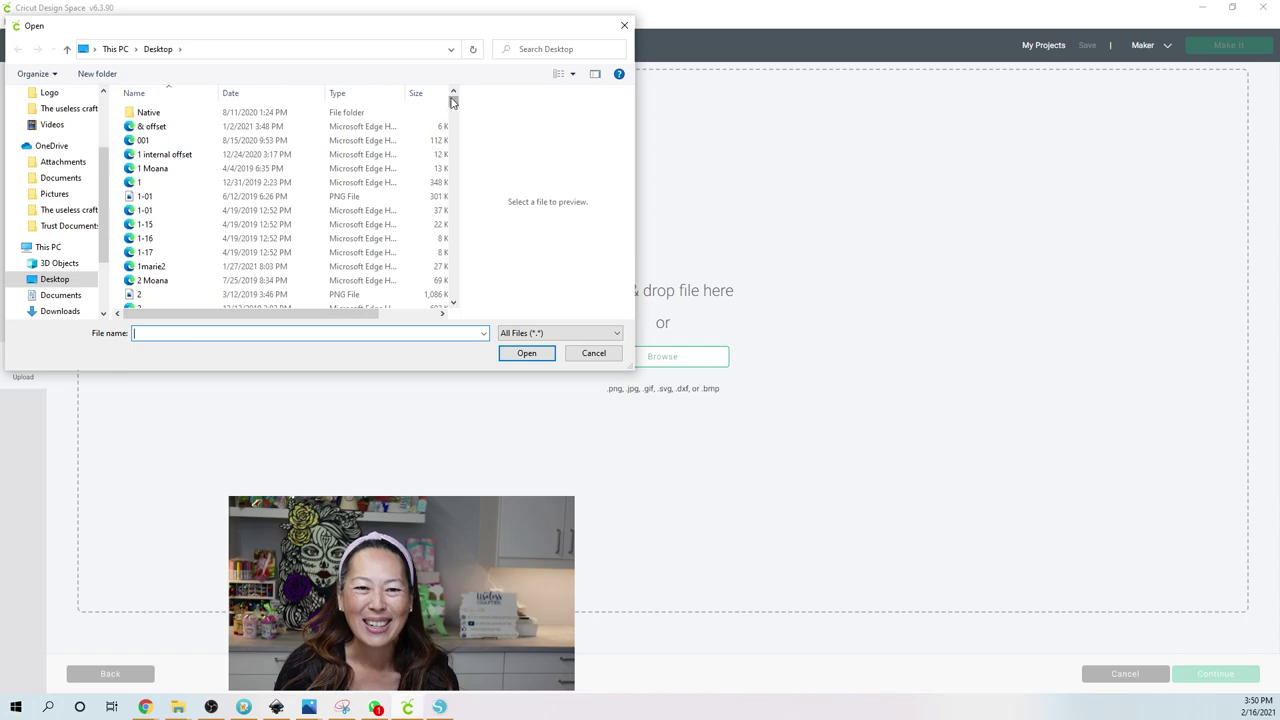
left_click_drag(453, 104, 452, 270)
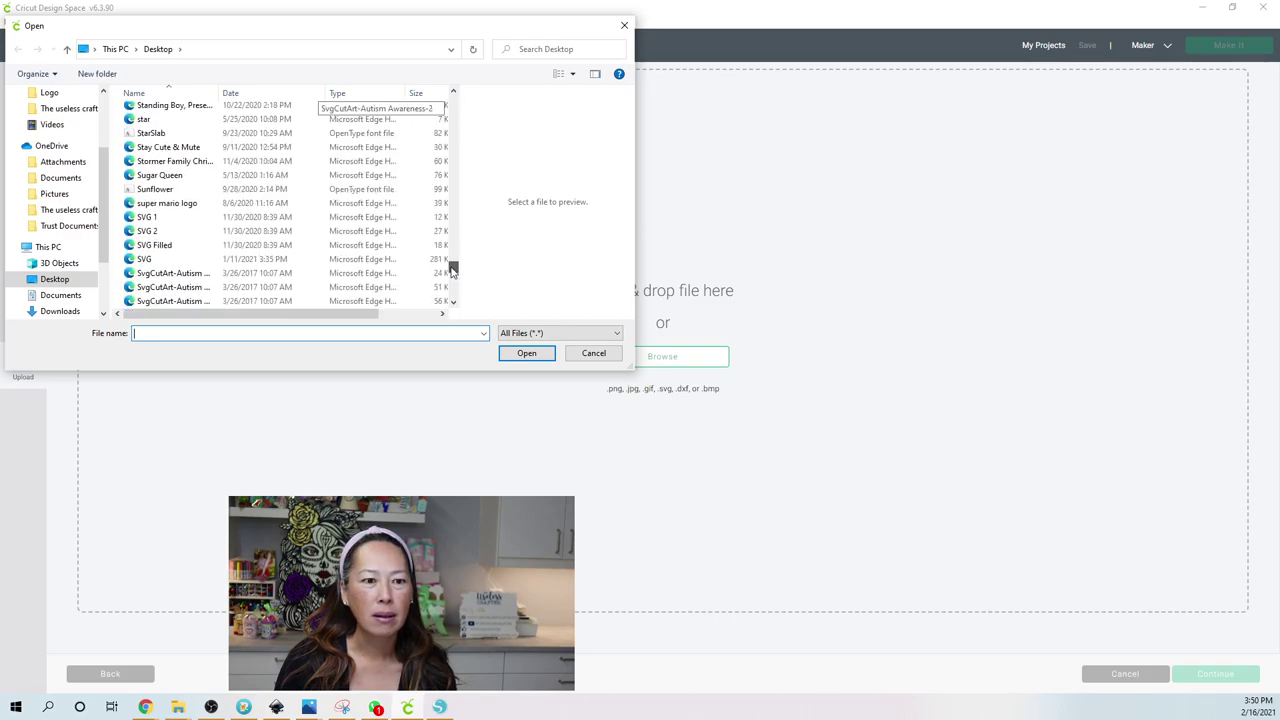
Step: Check the downloaded file's name on the Etsy downloads page and return to the file selection in Cricut Design Space
left_click(413, 710)
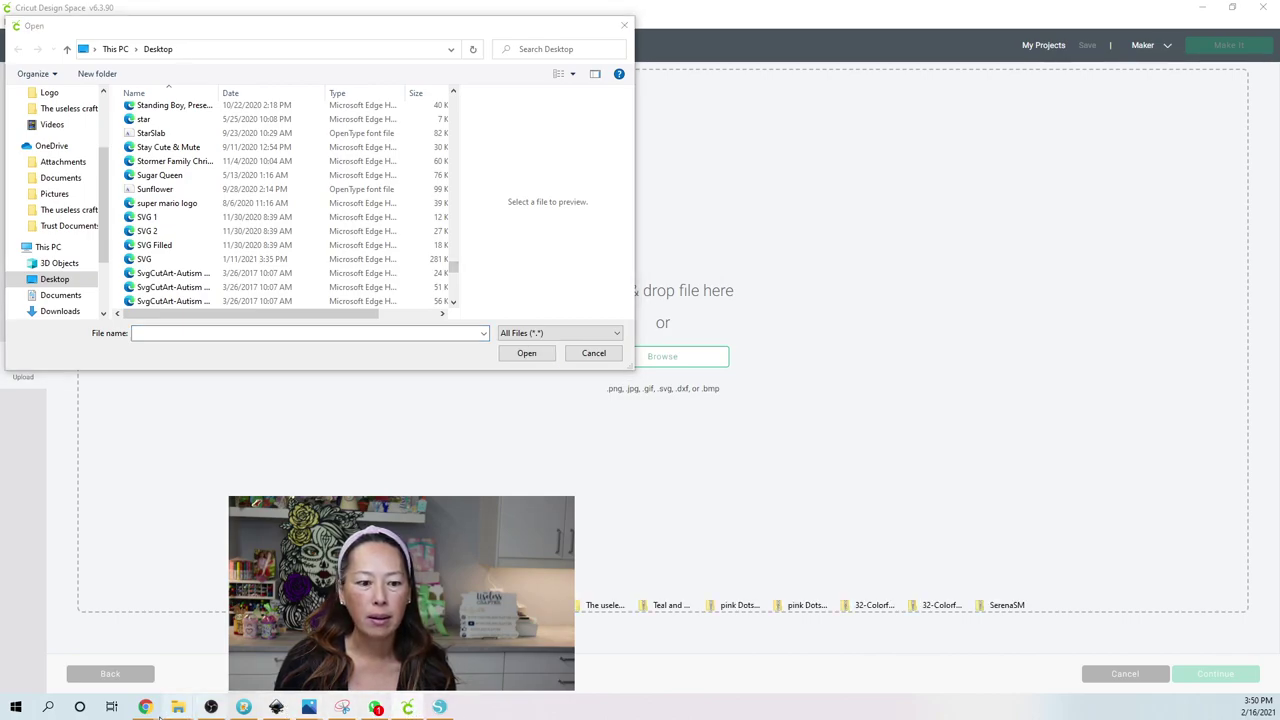
mouse_move(148, 706)
left_click(70, 648)
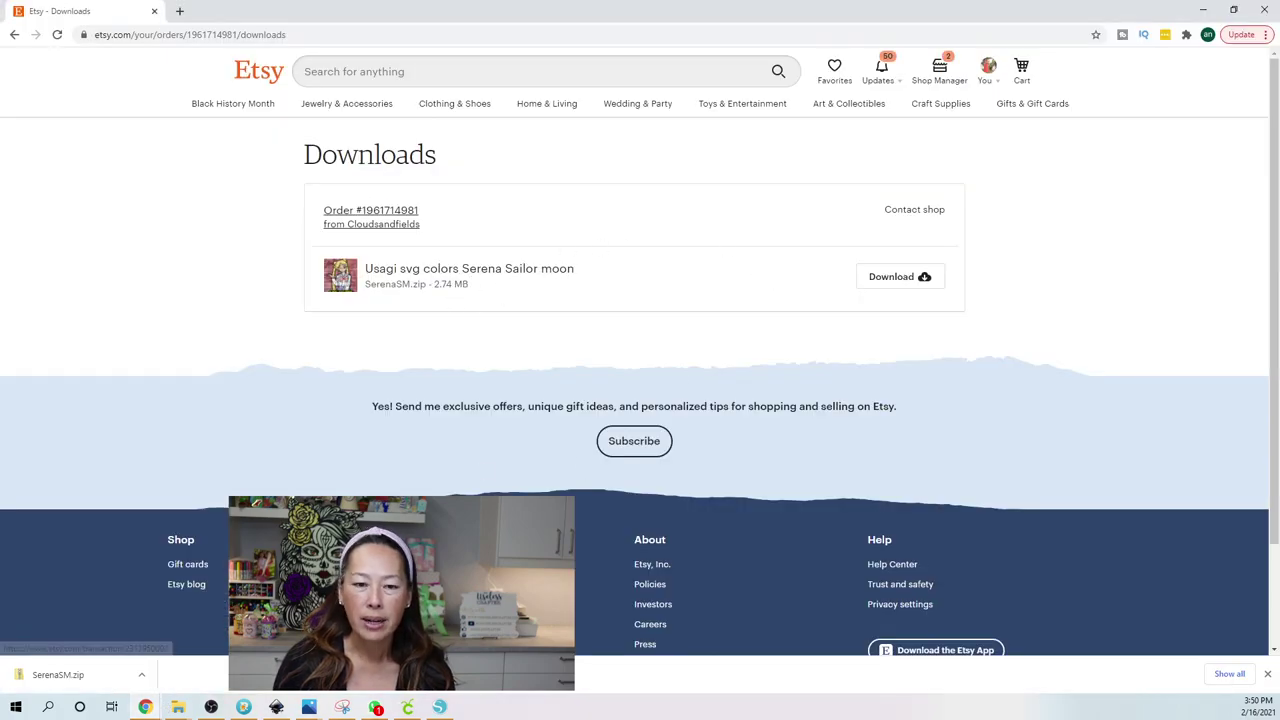
left_click(408, 707)
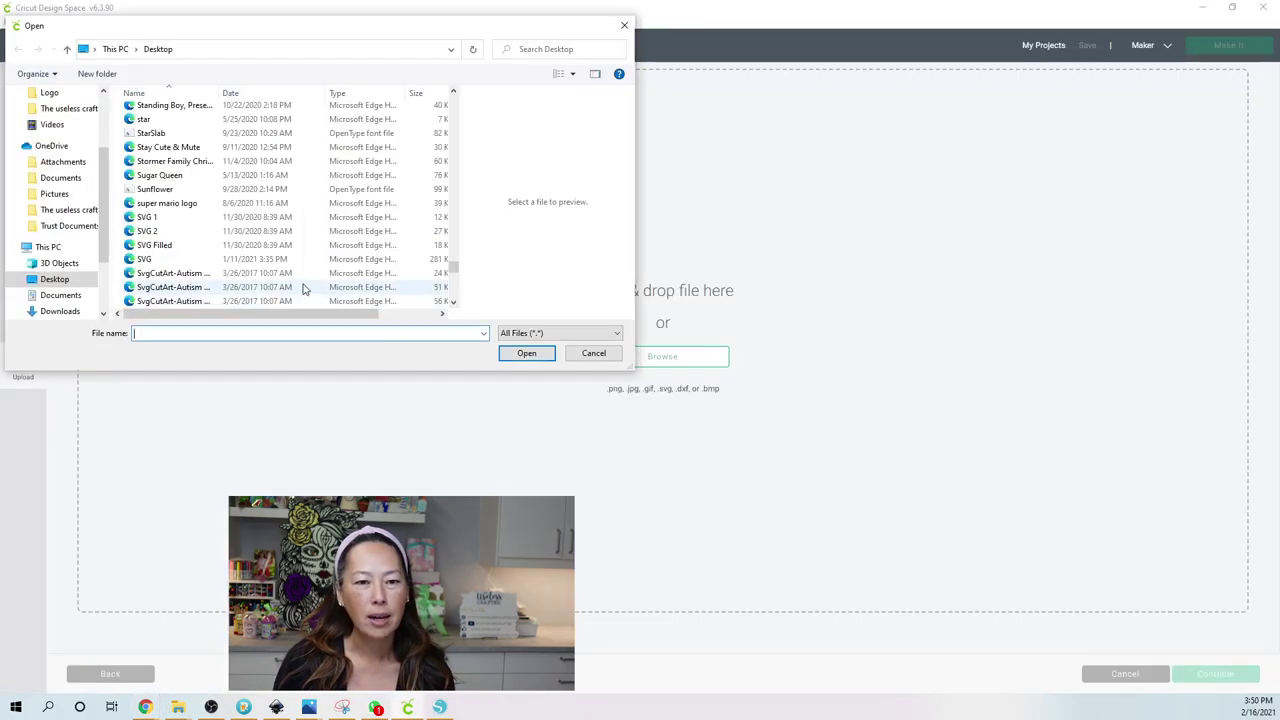
Step: Upload the Serenax file from the Desktop and save it with the image name Serenax sailor moon
scroll(230, 177, "up", 3)
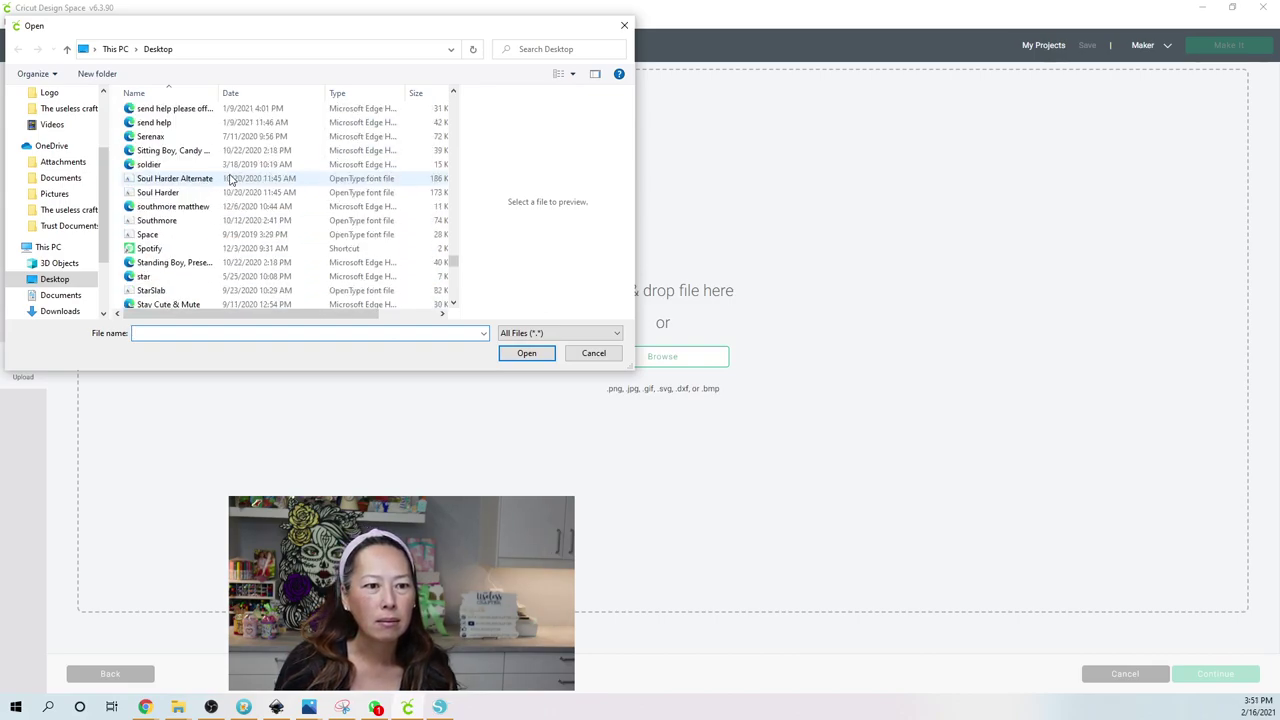
double_click(160, 138)
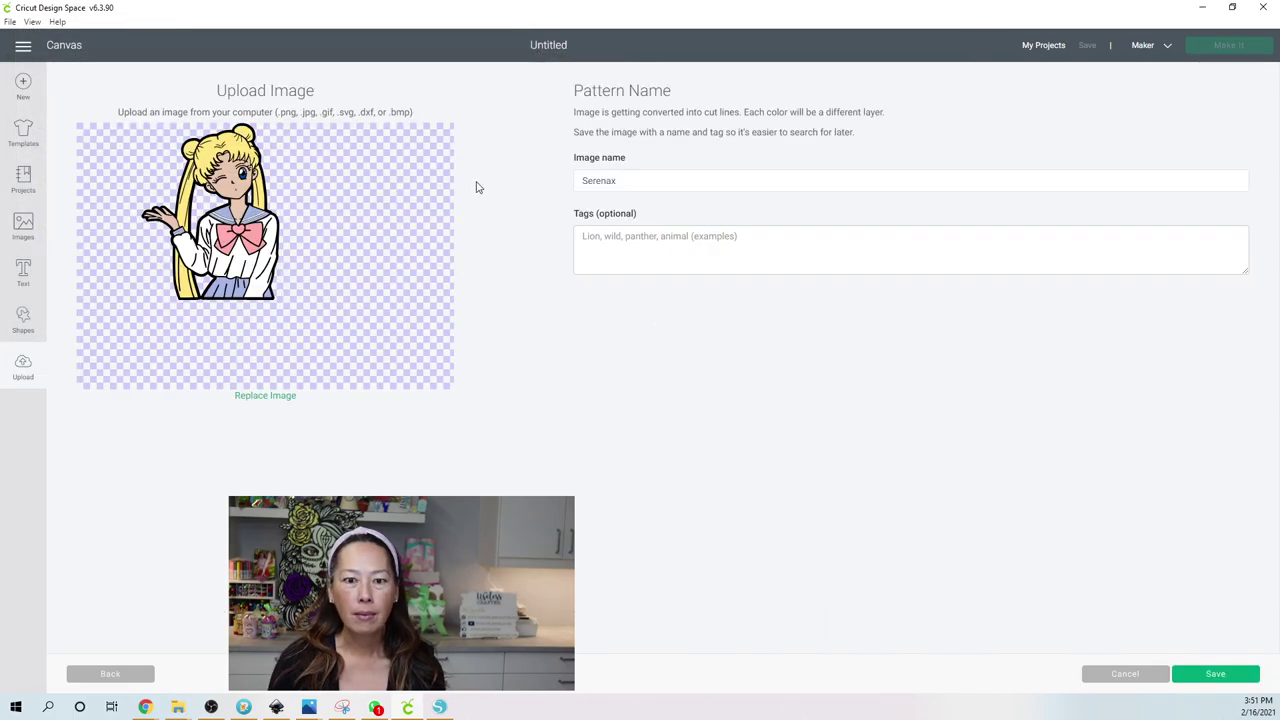
left_click(651, 182)
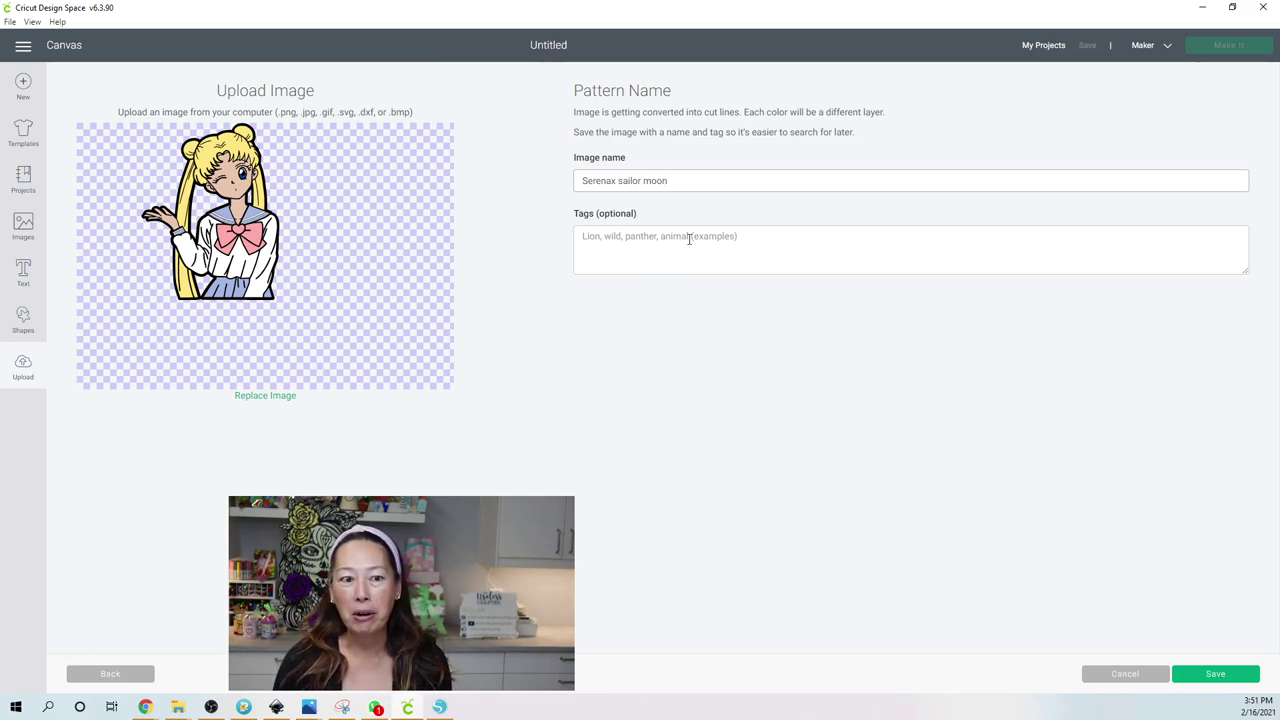
left_click(1229, 674)
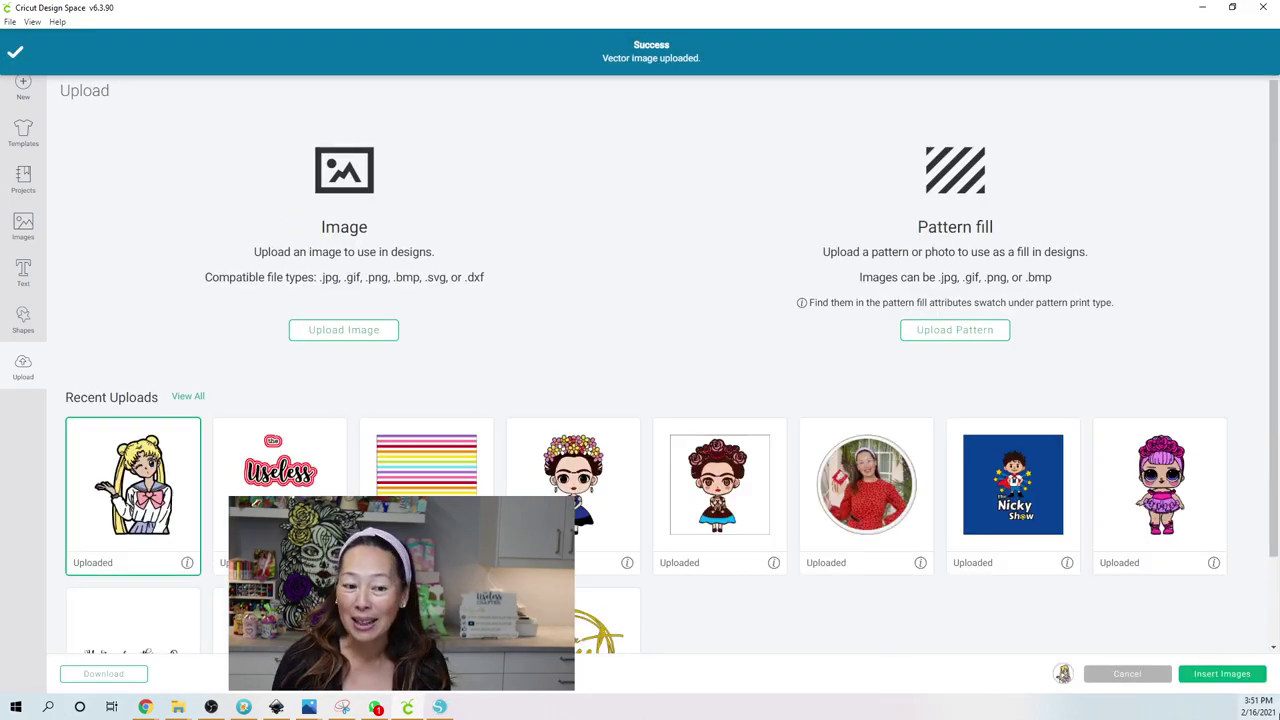
Step: Insert the uploaded Sailor Moon image onto the canvas and move it to about X 12.2, Y 1.8
left_click(1244, 676)
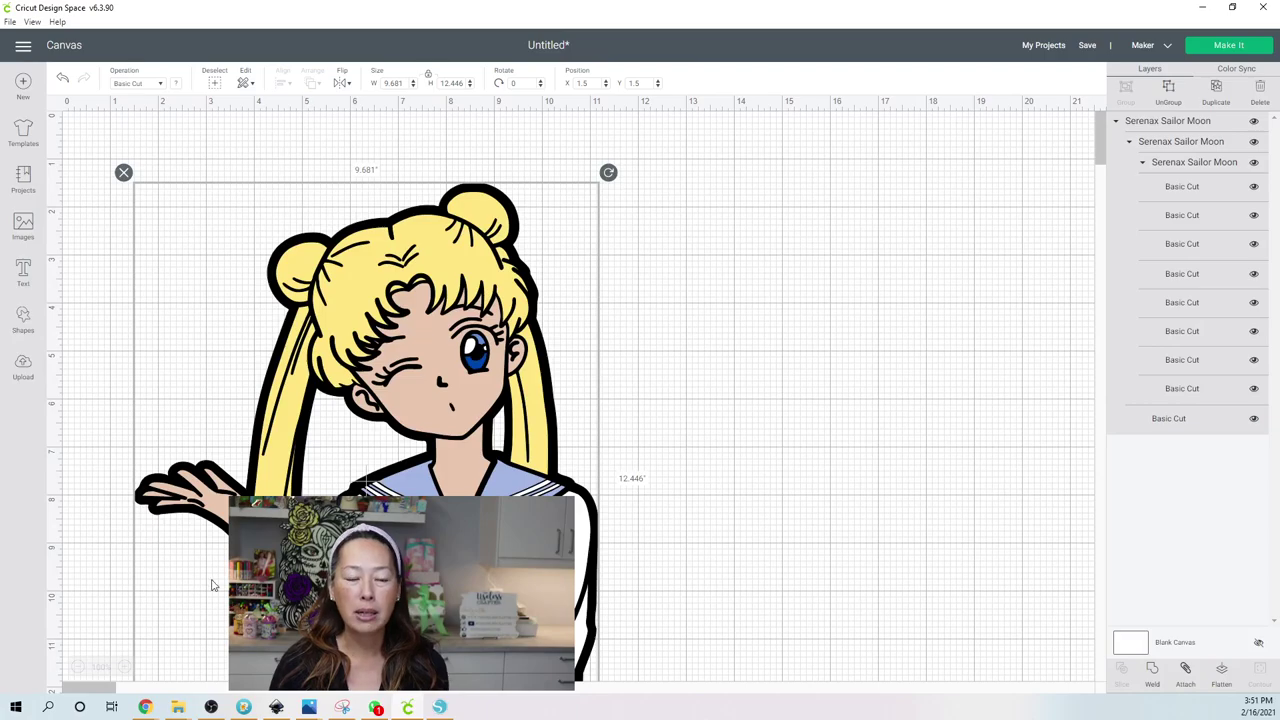
left_click(78, 667)
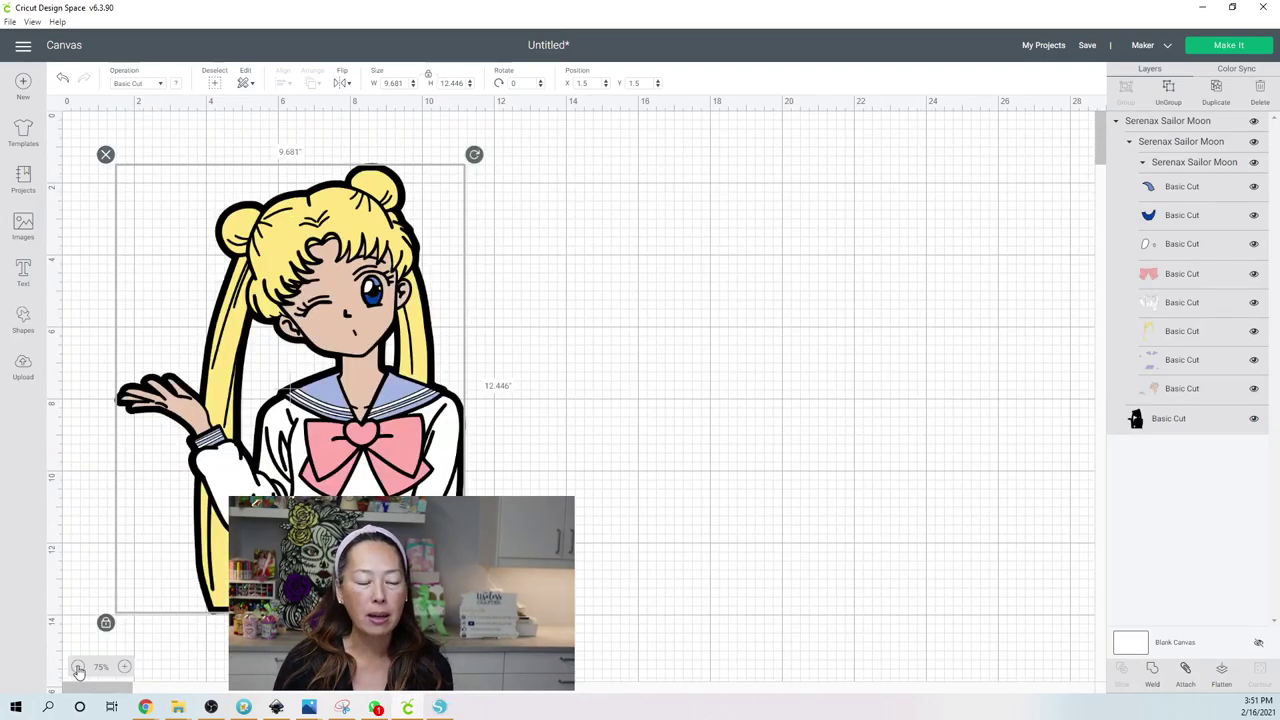
left_click(78, 667)
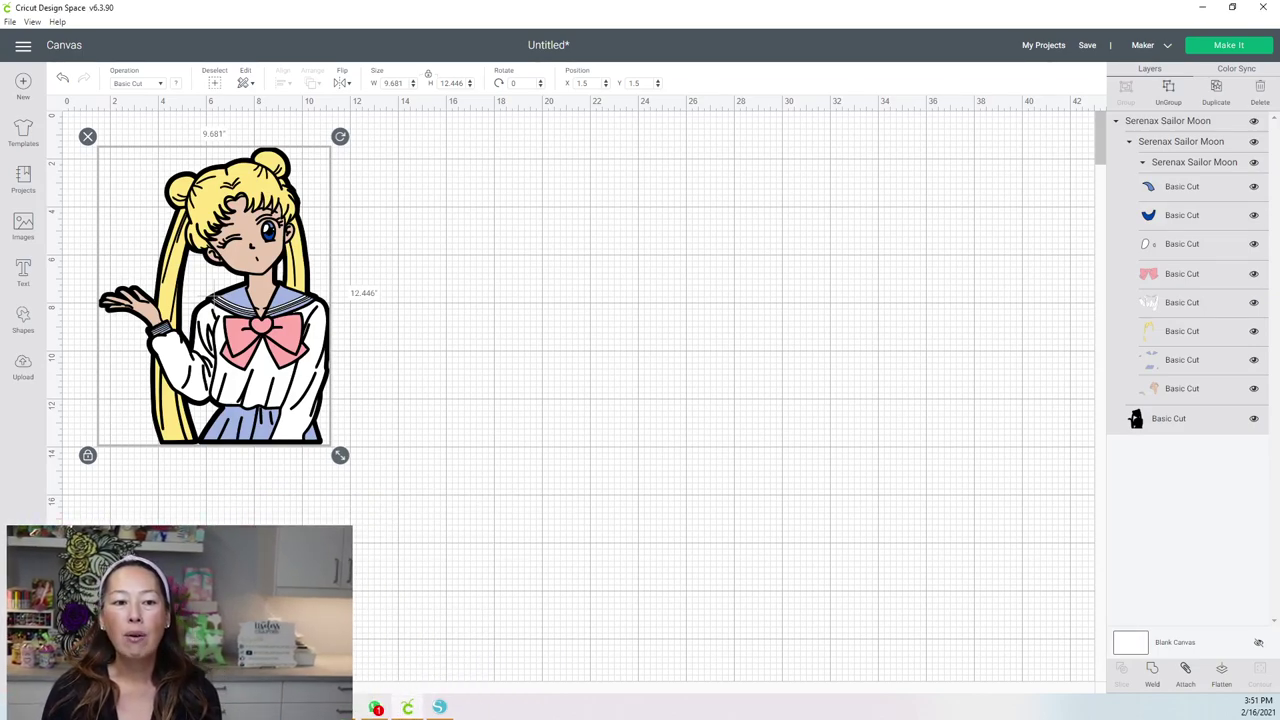
left_click_drag(278, 359, 512, 368)
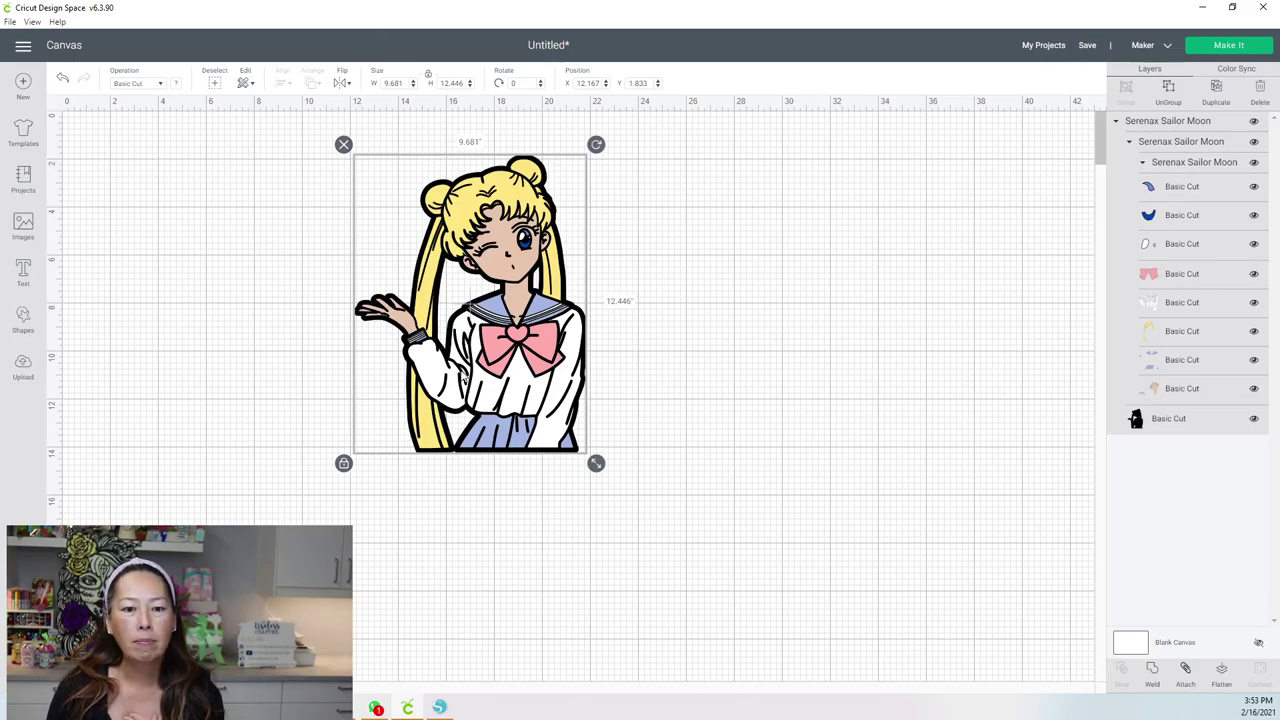
Step: Set the Sailor Moon image's height to 25 inches and move it to about X 30.9, Y 8.1
left_click(452, 83)
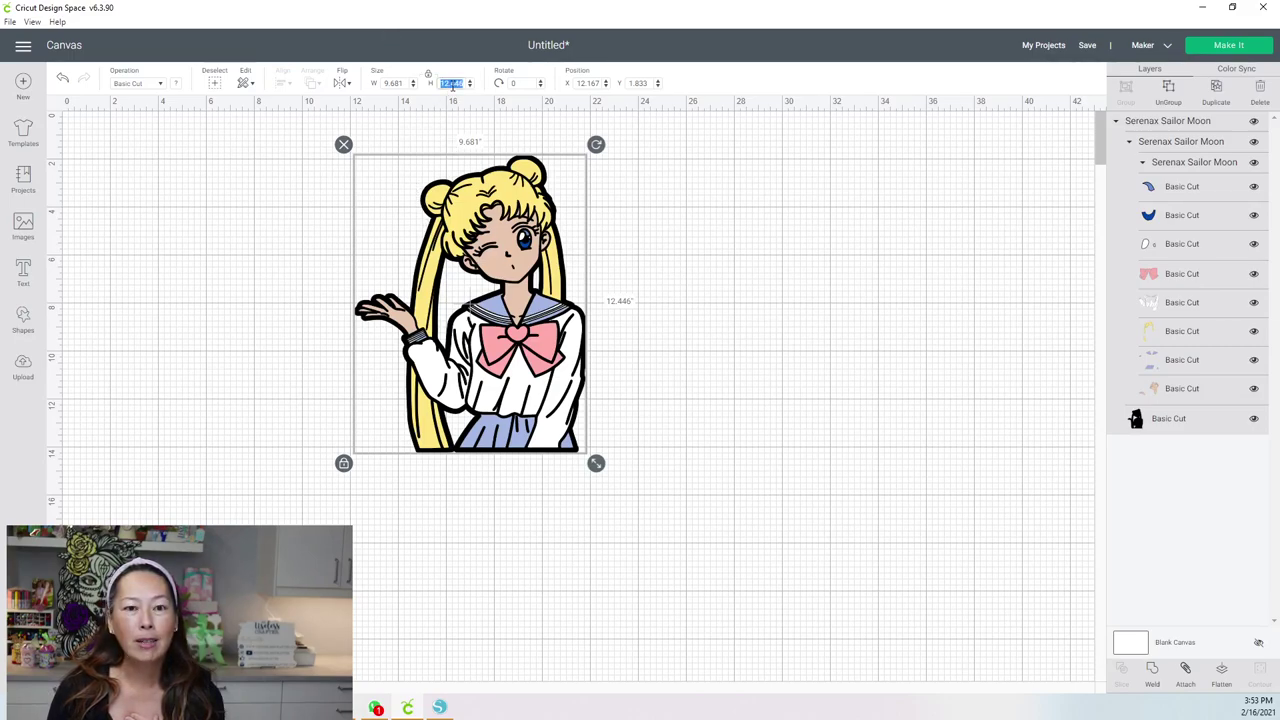
type("25")
key("Tab")
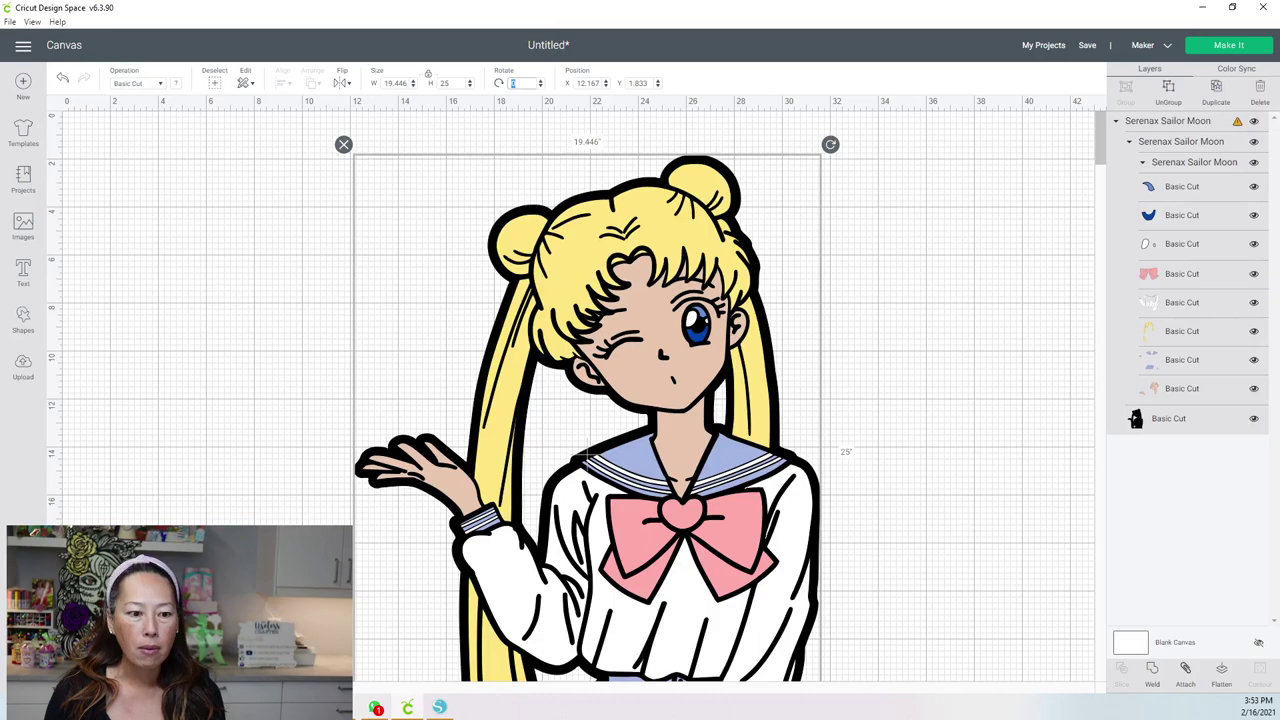
scroll(254, 462, "down", 2)
left_click_drag(337, 310, 563, 388)
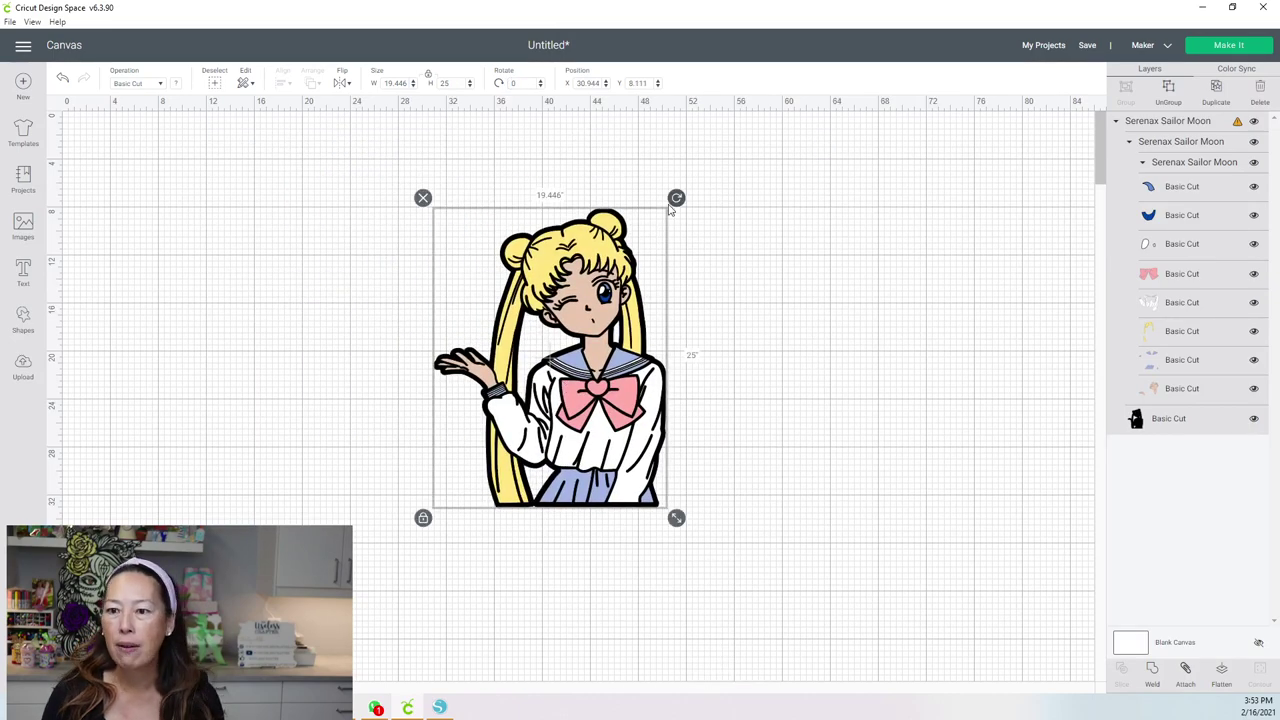
Step: Ungroup the Sailor Moon image so its white shirt layer can be selected separately
left_click(1169, 90)
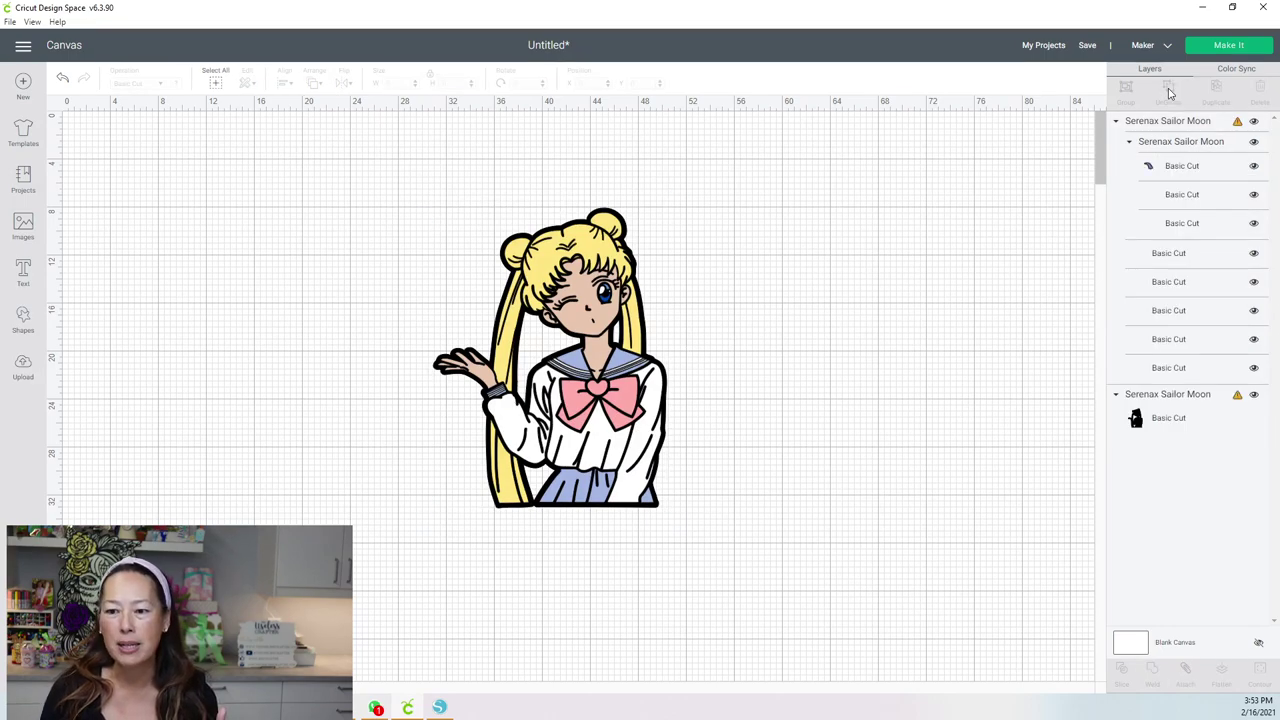
left_click(1157, 292)
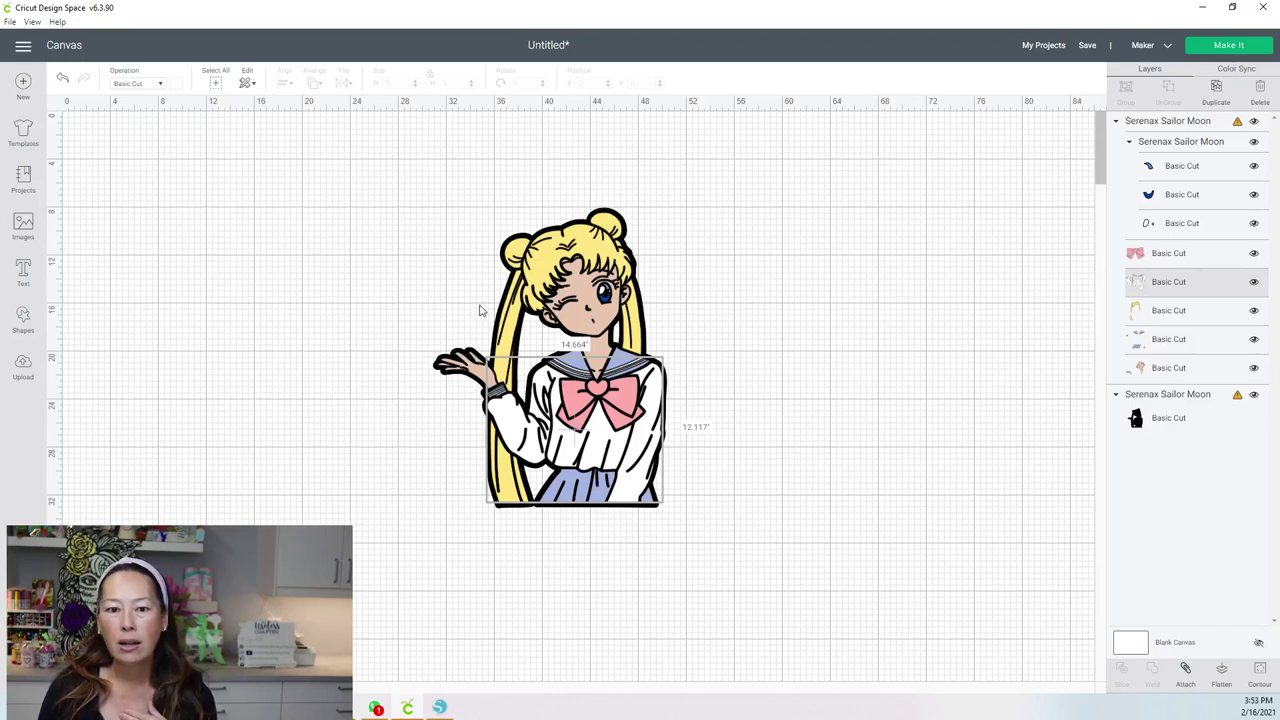
left_click(805, 247)
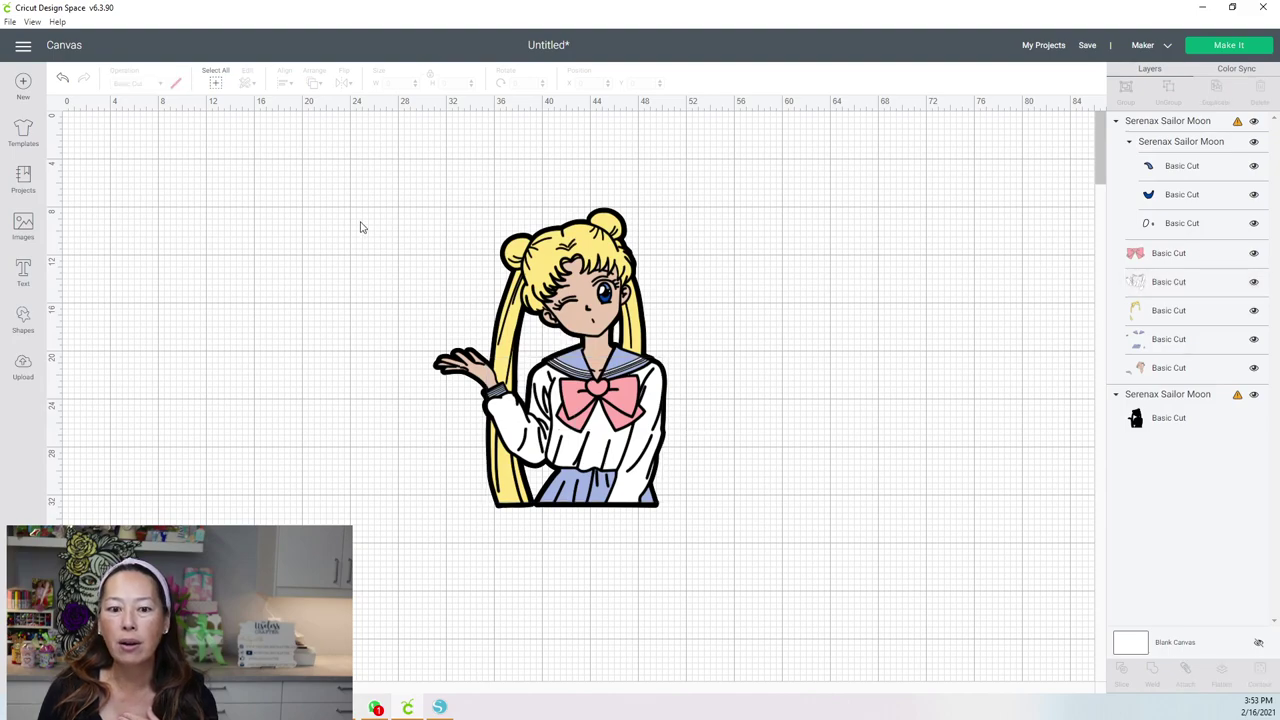
Step: Select all of the character's layers together and set their height to 30 inches
left_click_drag(416, 189, 711, 426)
left_click(456, 82)
type("30")
key("Tab")
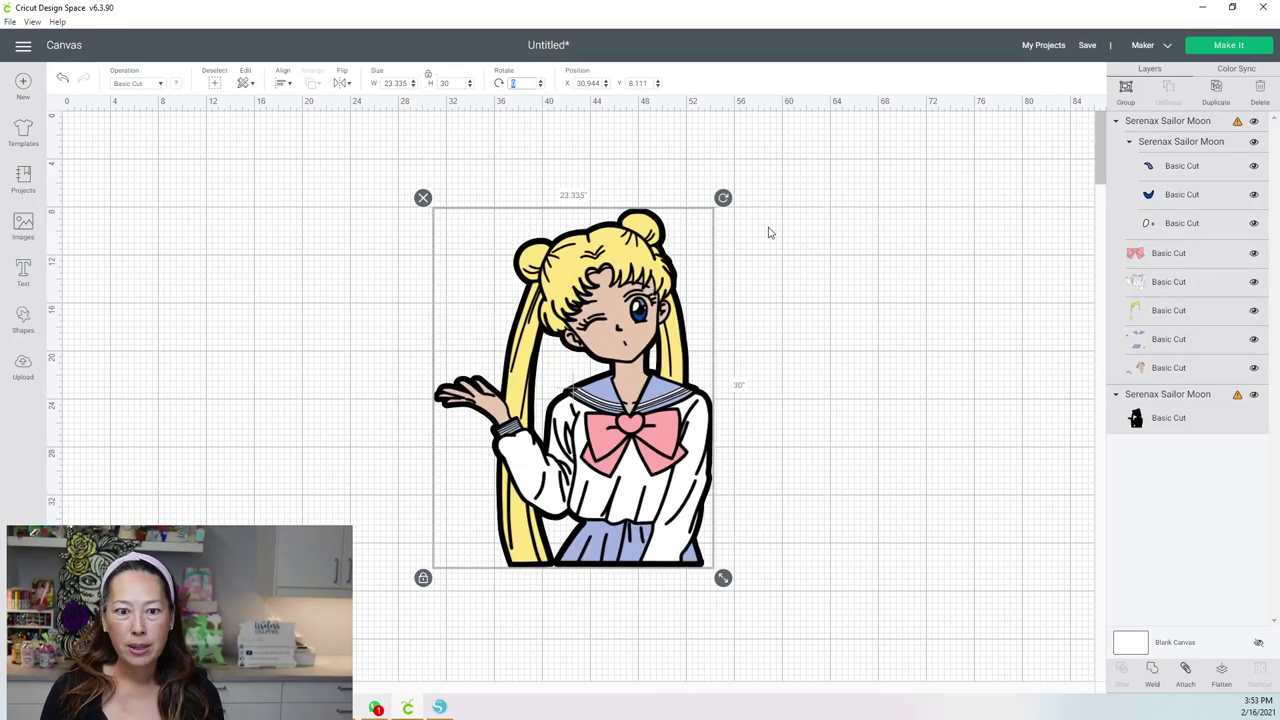
Step: Hide all contours of the white shirt layer with the Contour tool
left_click(1143, 286)
left_click(1262, 675)
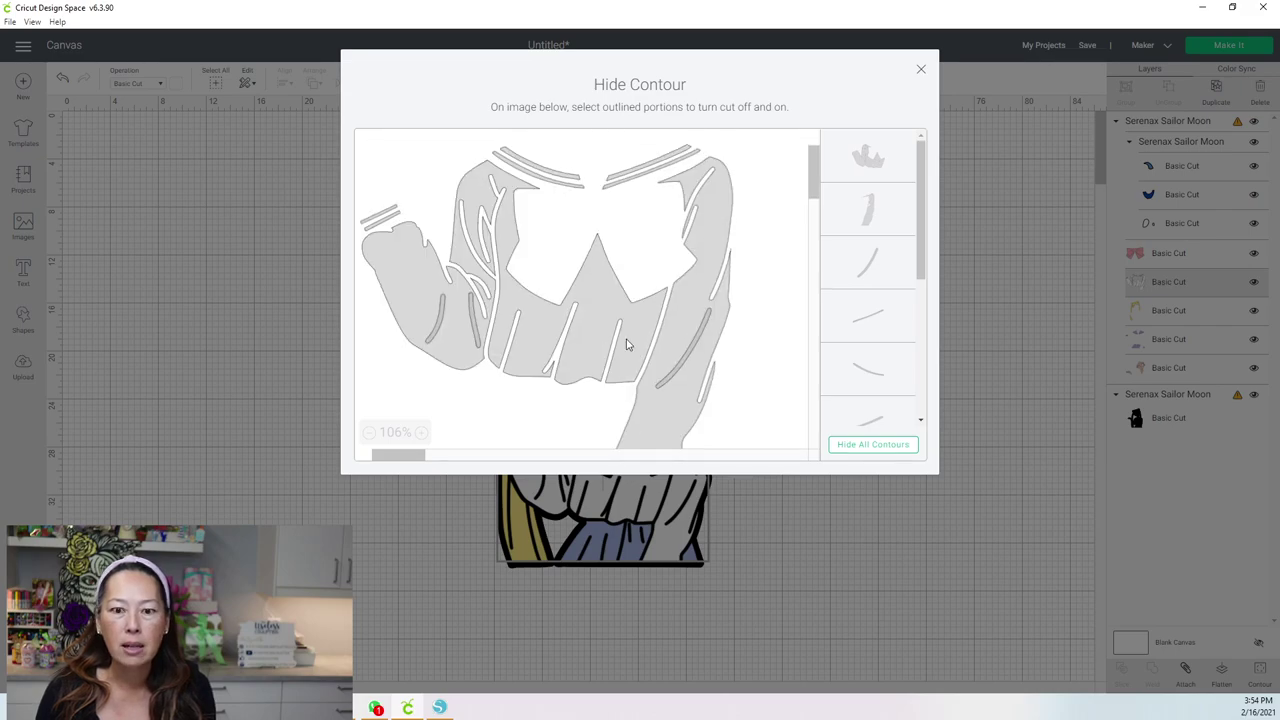
left_click(866, 449)
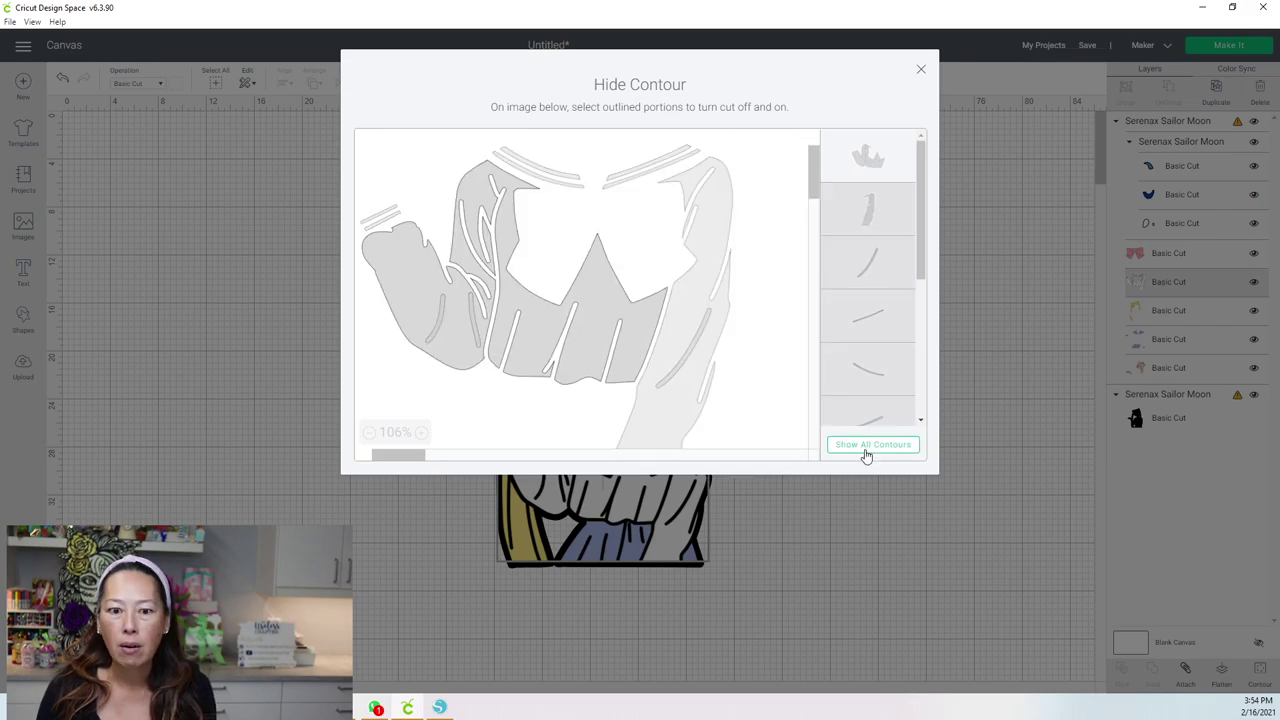
left_click(919, 73)
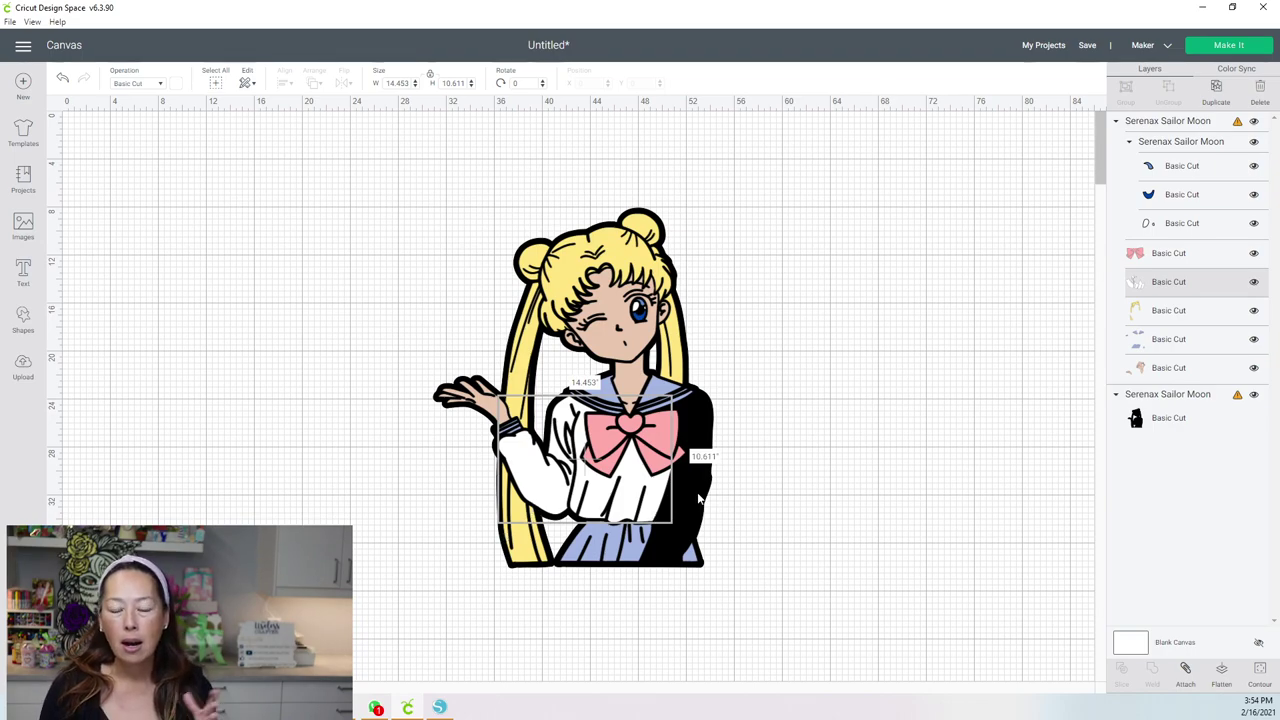
Step: Use Contour on the white shirt layer to hide the body piece and keep only the long straight sleeve
left_click(1266, 673)
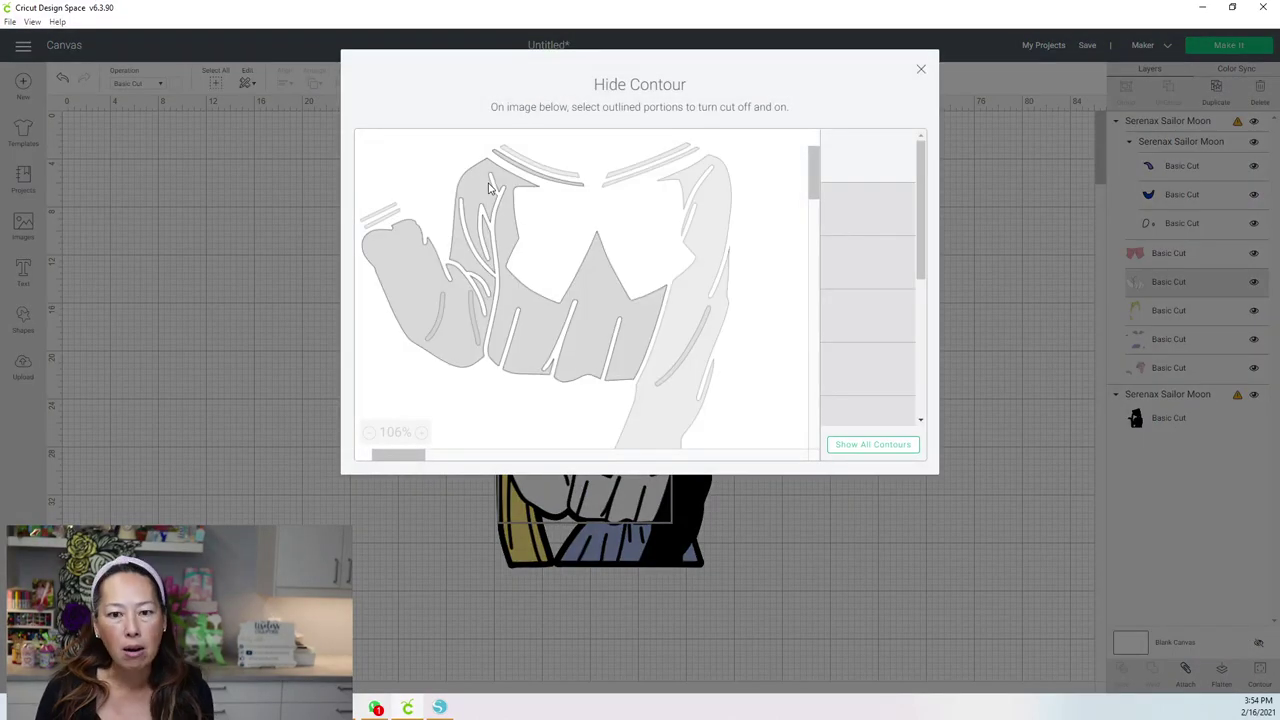
left_click(713, 209)
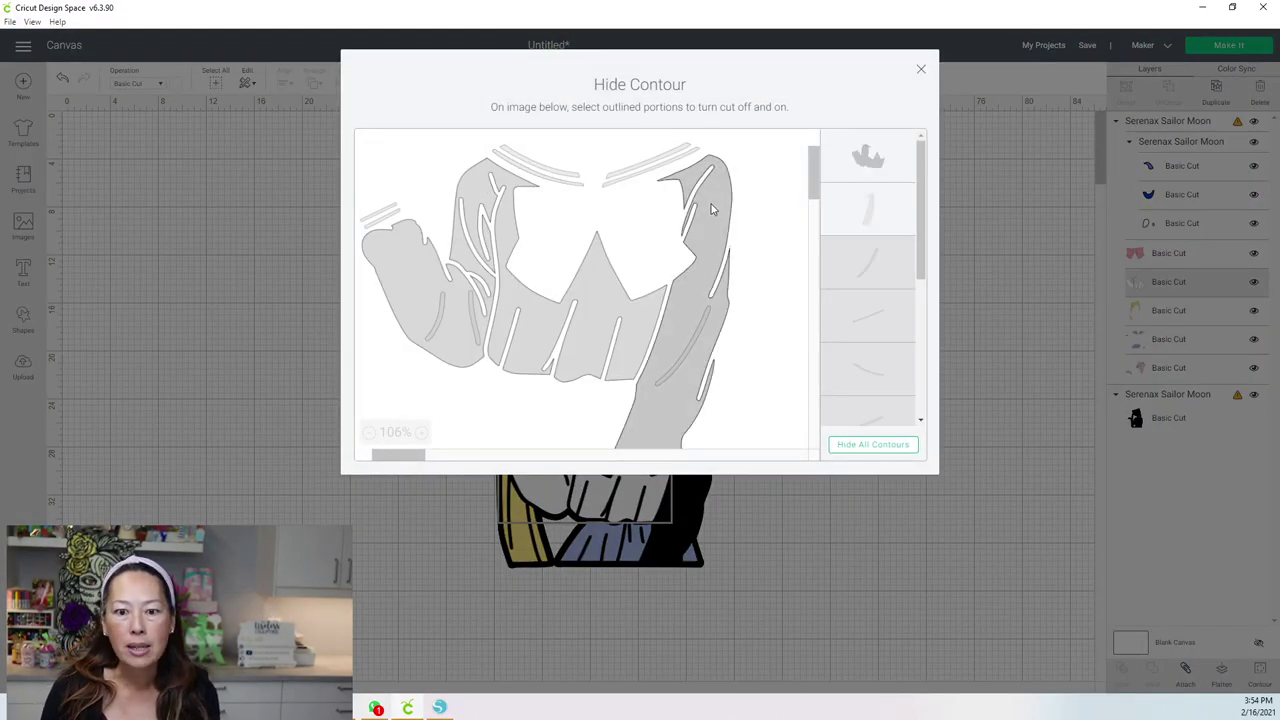
left_click(617, 372)
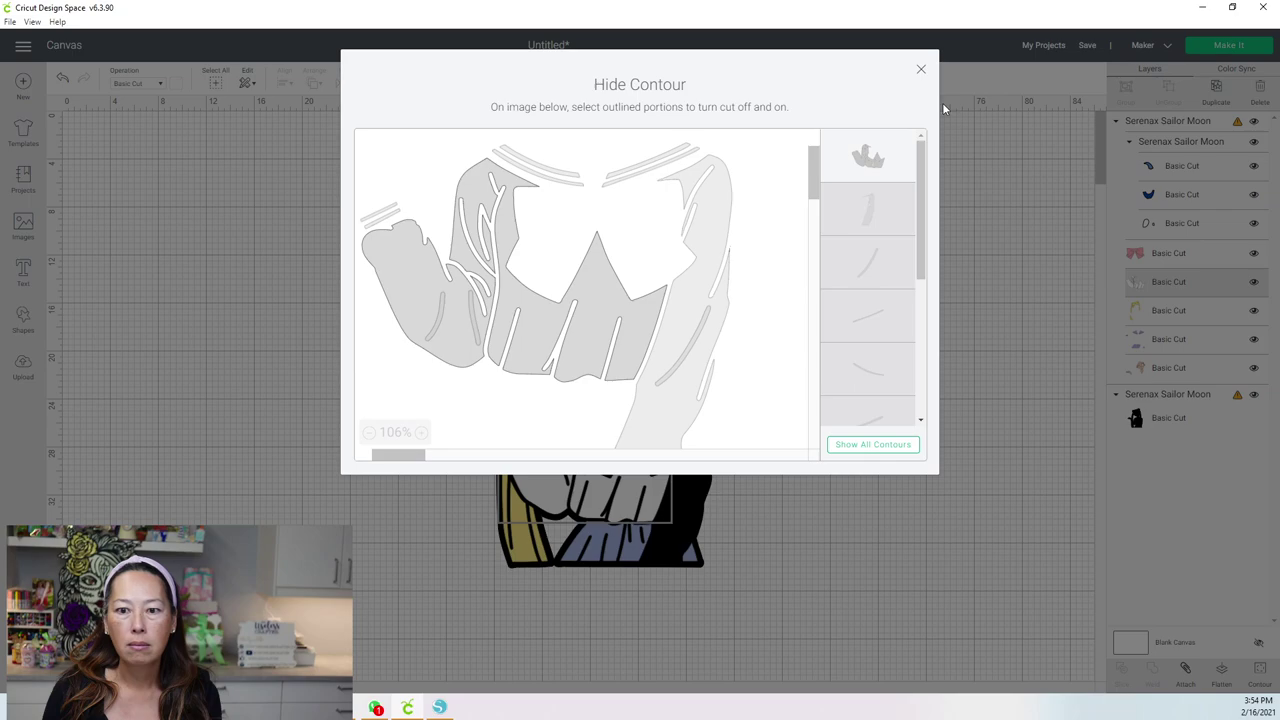
scroll(906, 248, "down", 3)
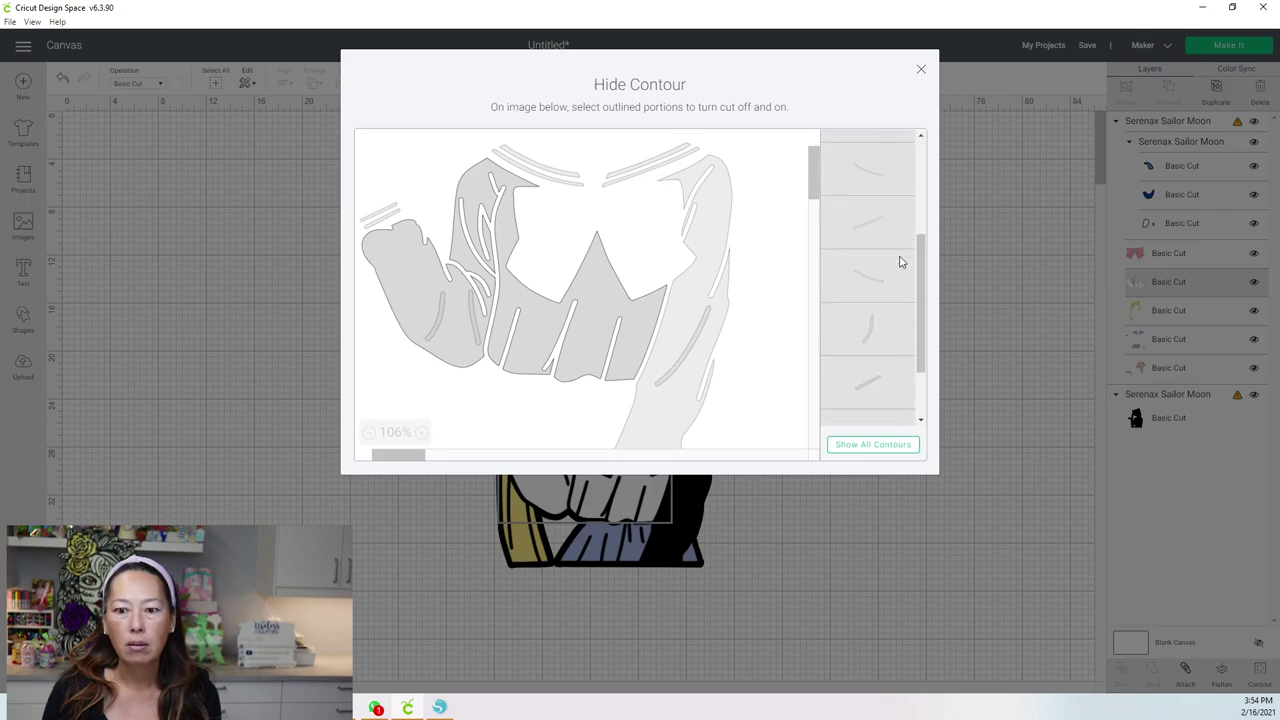
scroll(899, 262, "down", 2)
left_click(717, 195)
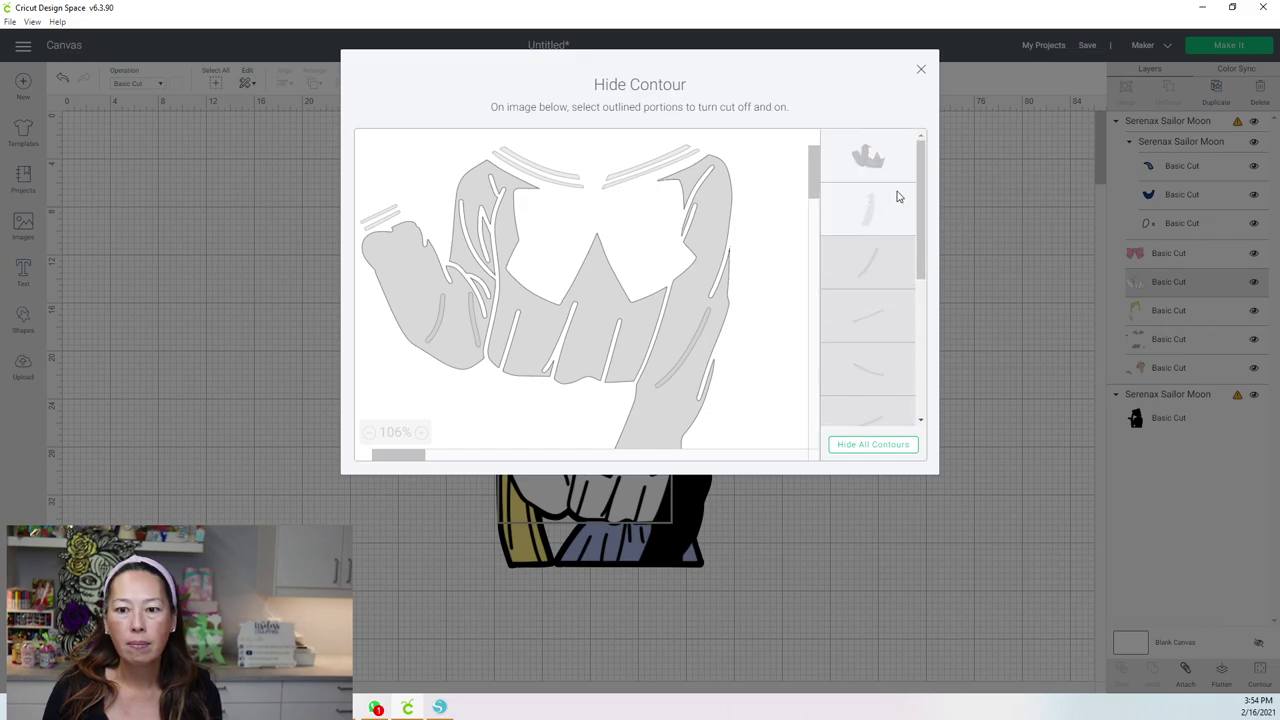
left_click(887, 160)
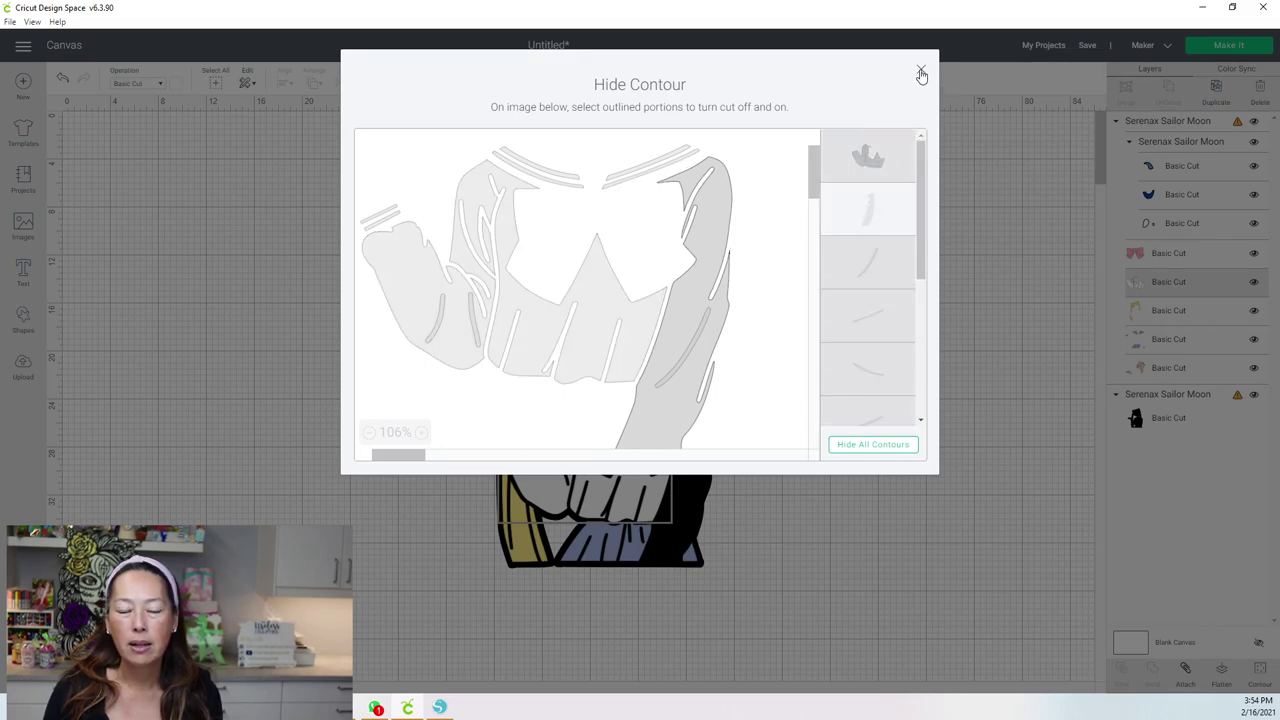
left_click(921, 75)
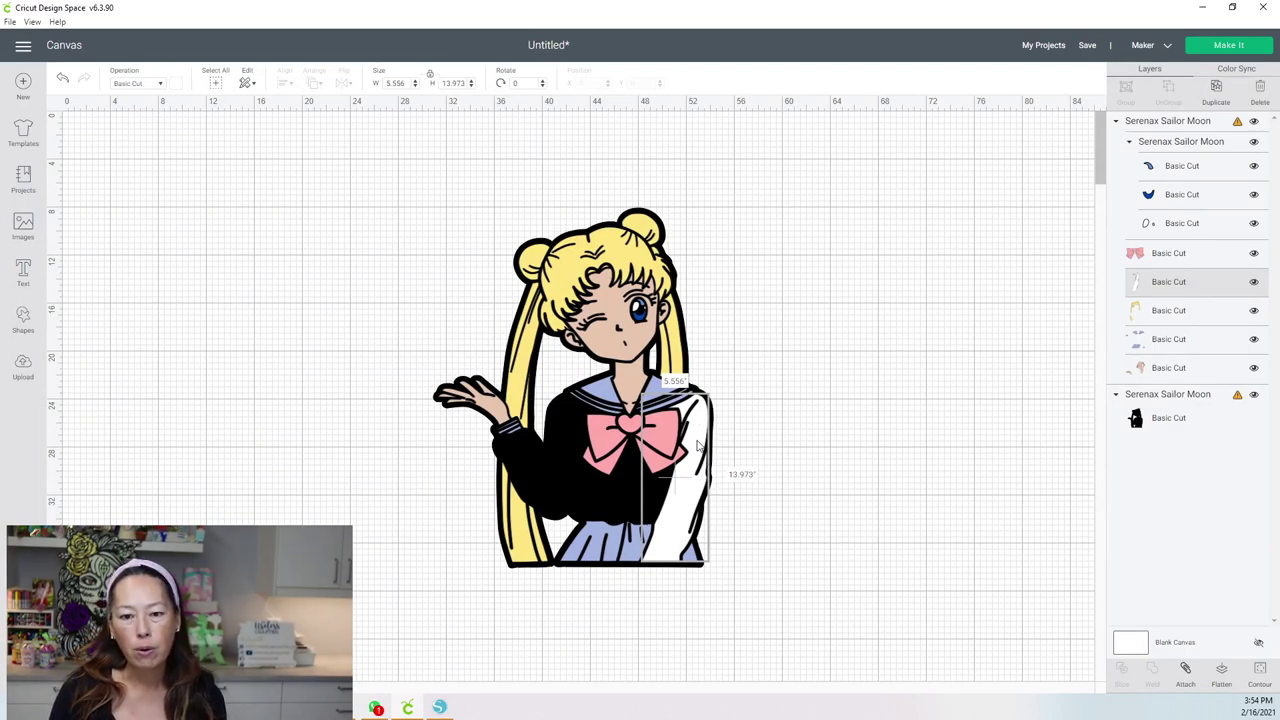
left_click(699, 447)
left_click(758, 452)
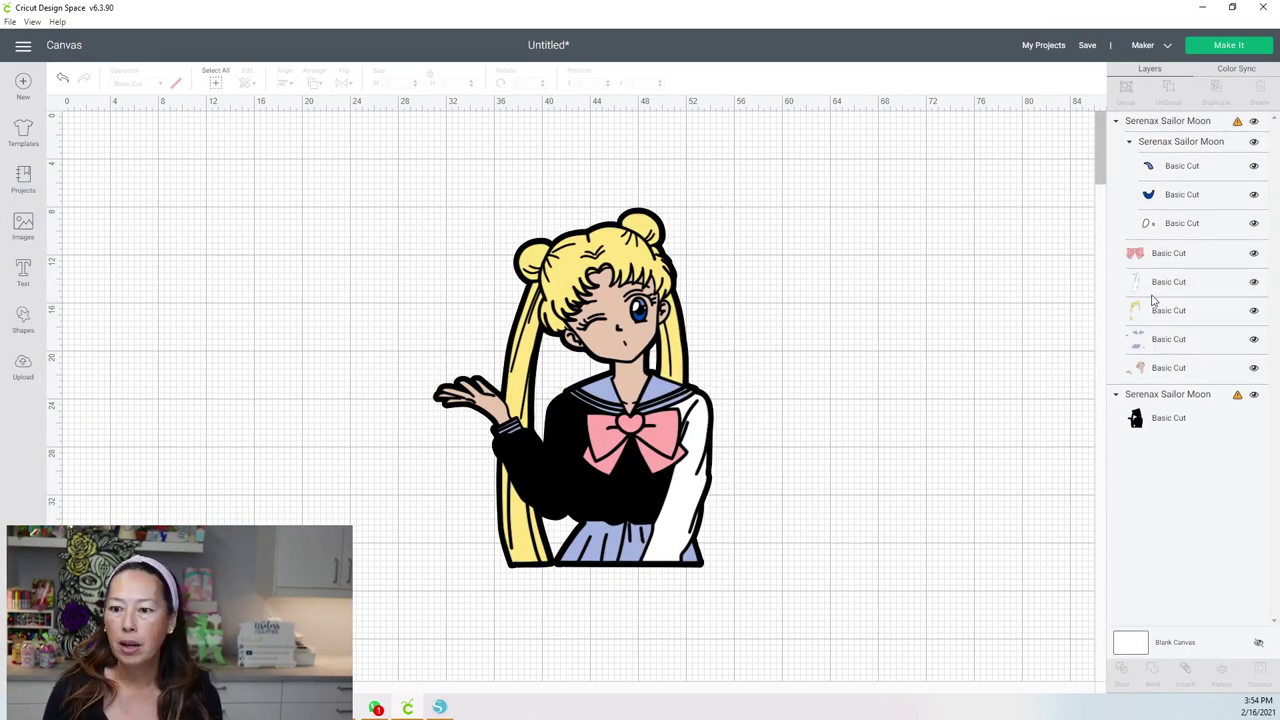
left_click(1160, 282)
left_click_drag(703, 447, 831, 406)
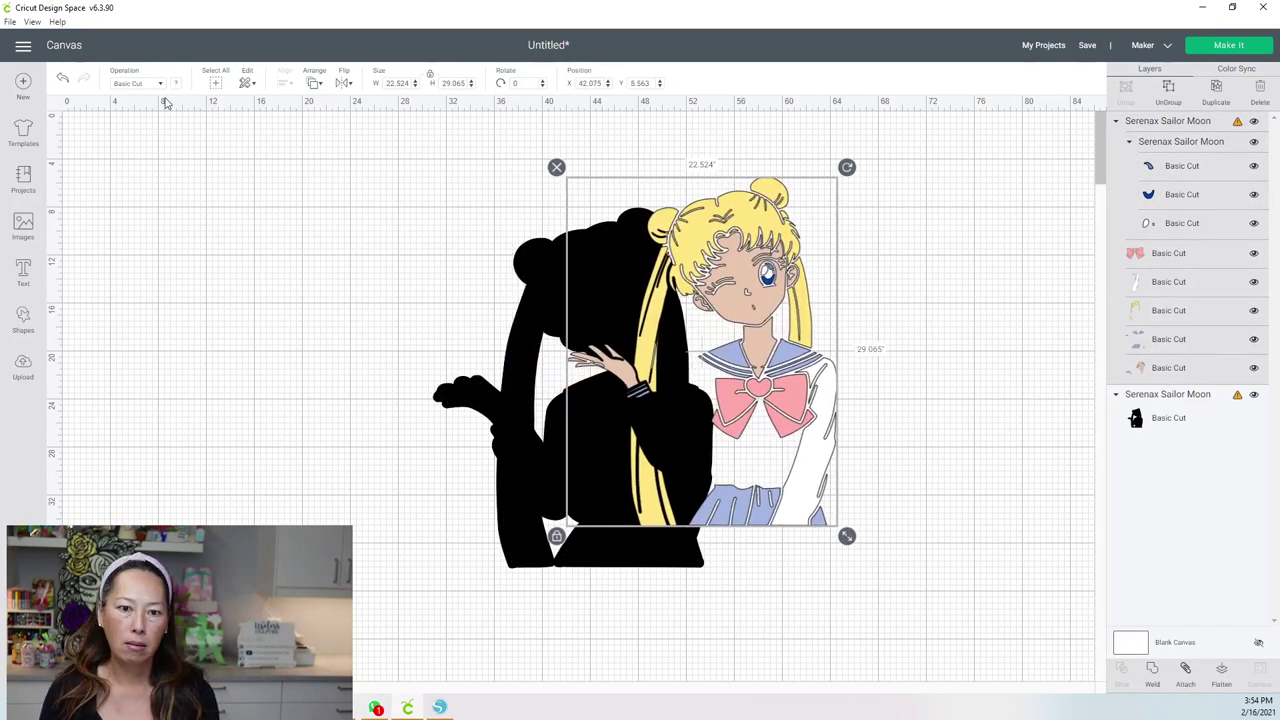
left_click(62, 77)
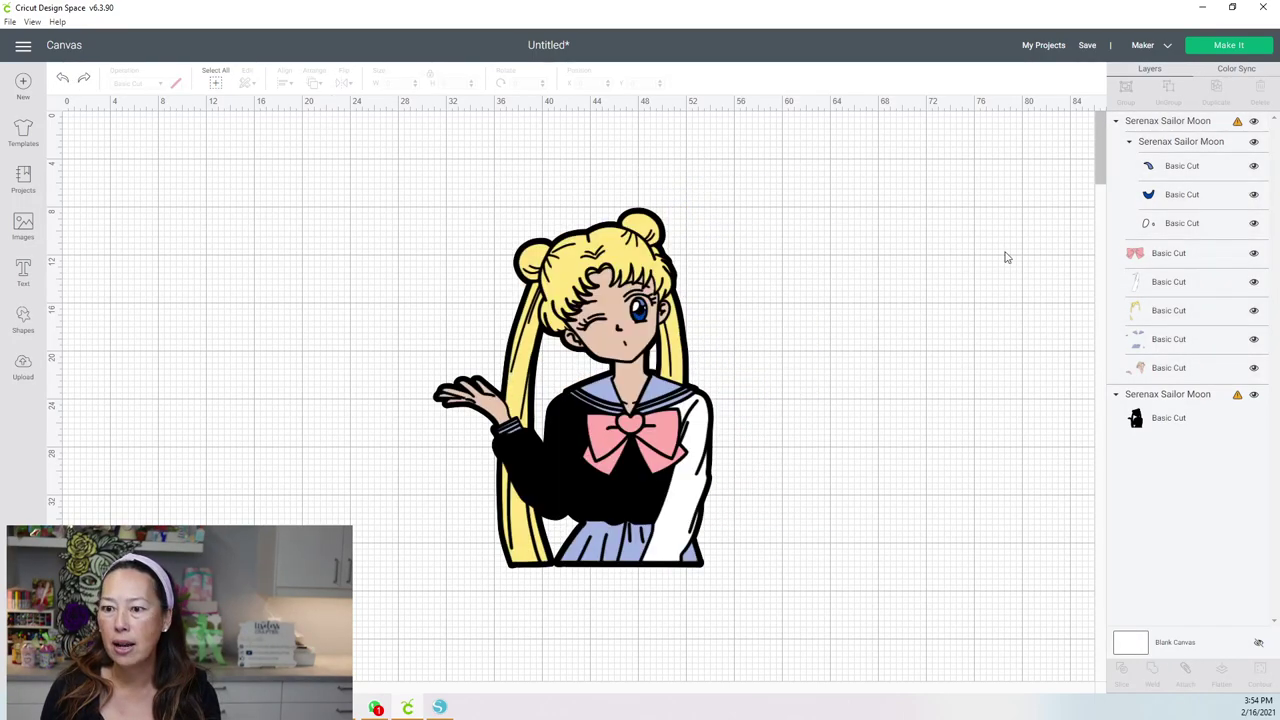
Step: Ungroup the coloured Sailor Moon layers and move the white sleeve beside the character to about X 59.9, Y 11.9
left_click(1179, 123)
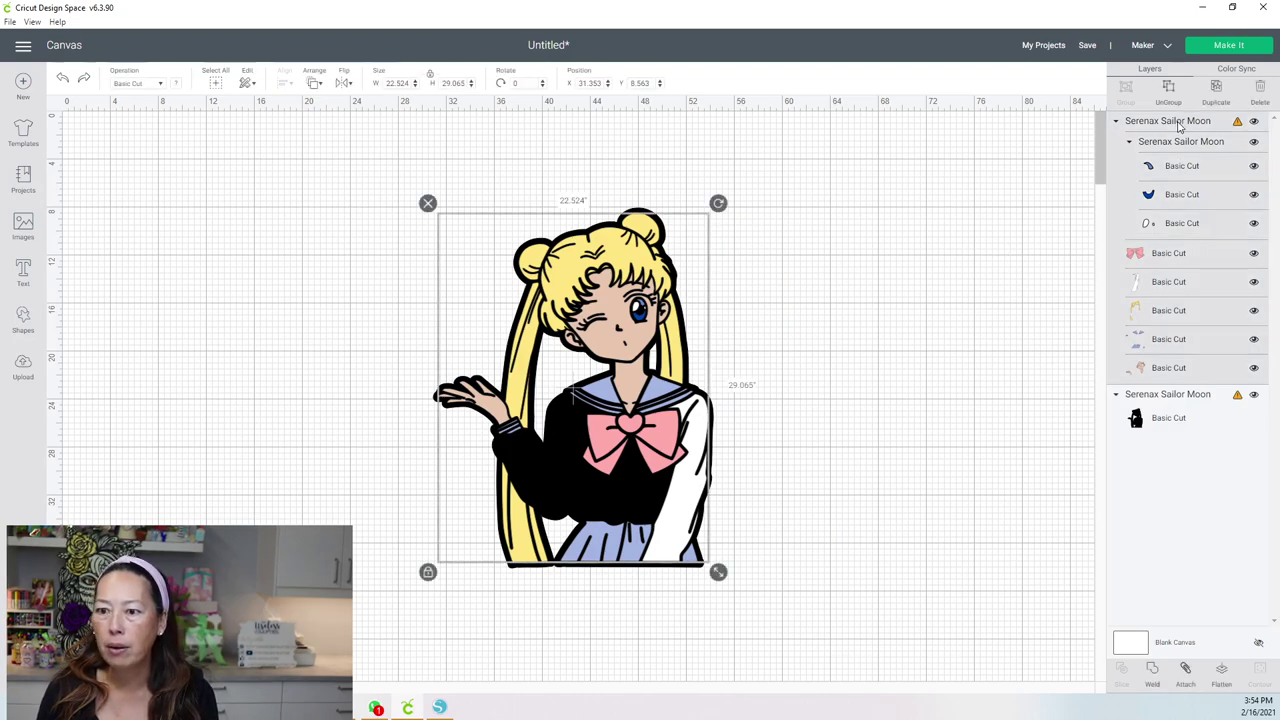
left_click(1174, 99)
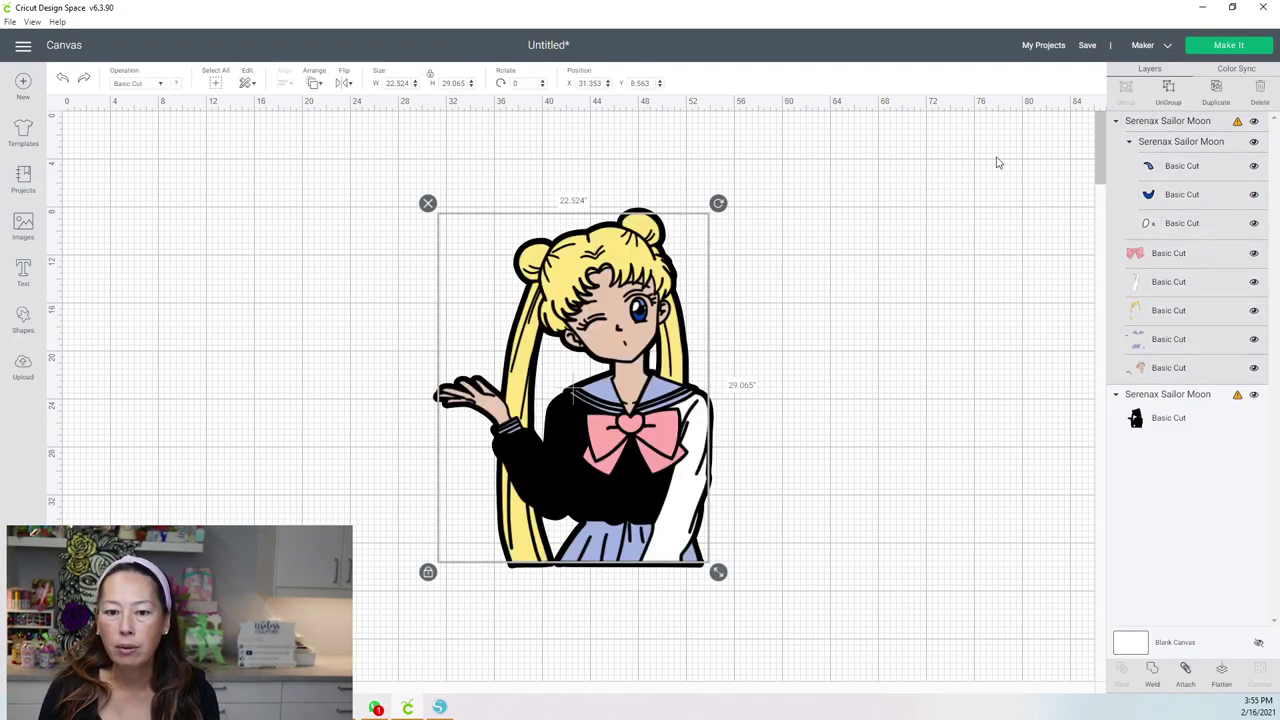
left_click(697, 442)
left_click_drag(697, 442, 836, 300)
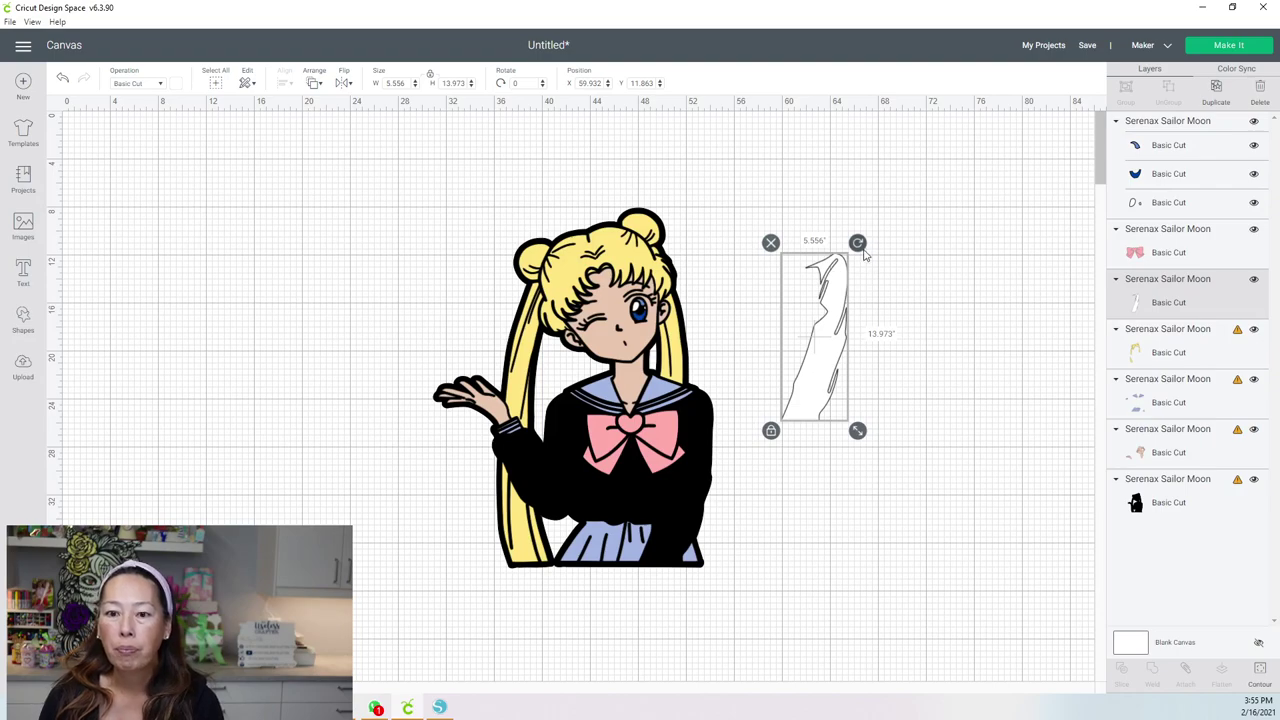
Step: Rotate the separated white sleeve to about 33.5 degrees, with its proportions unlocked
mouse_move(867, 252)
left_mouse_down()
mouse_move(885, 281)
mouse_move(898, 277)
mouse_move(897, 312)
mouse_move(878, 270)
left_mouse_up()
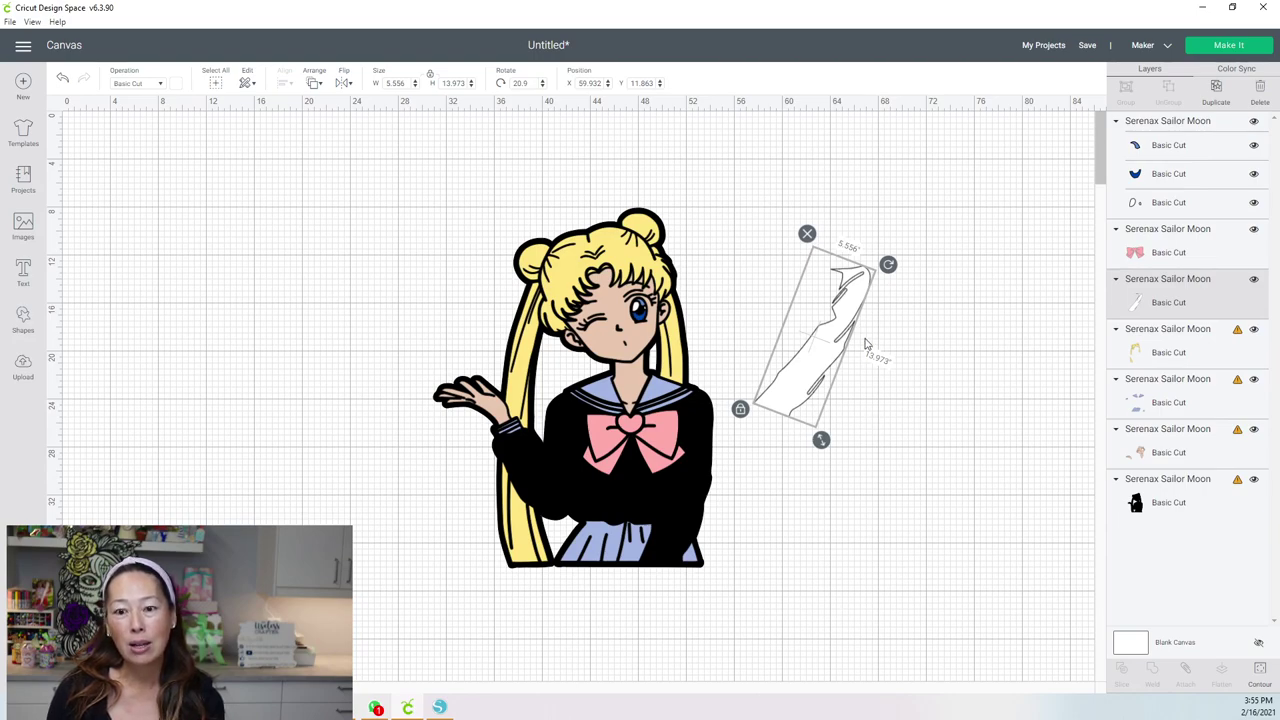
left_click(740, 411)
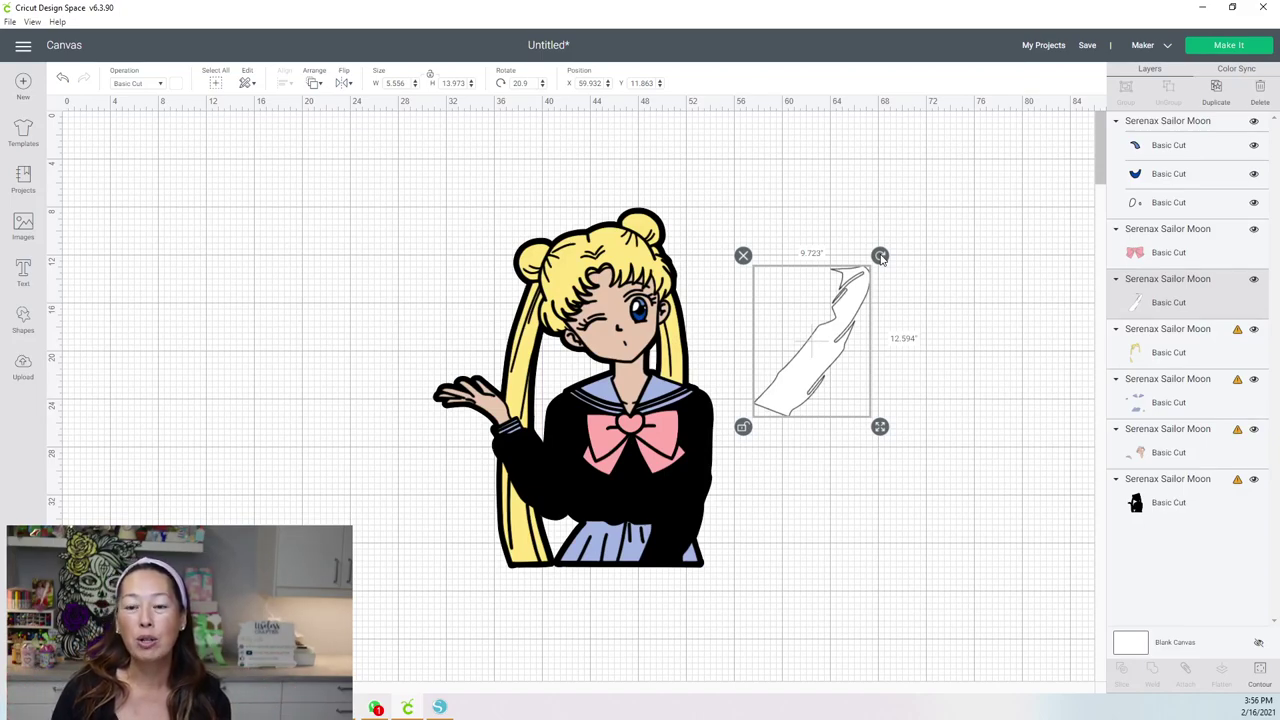
left_click_drag(880, 257, 890, 280)
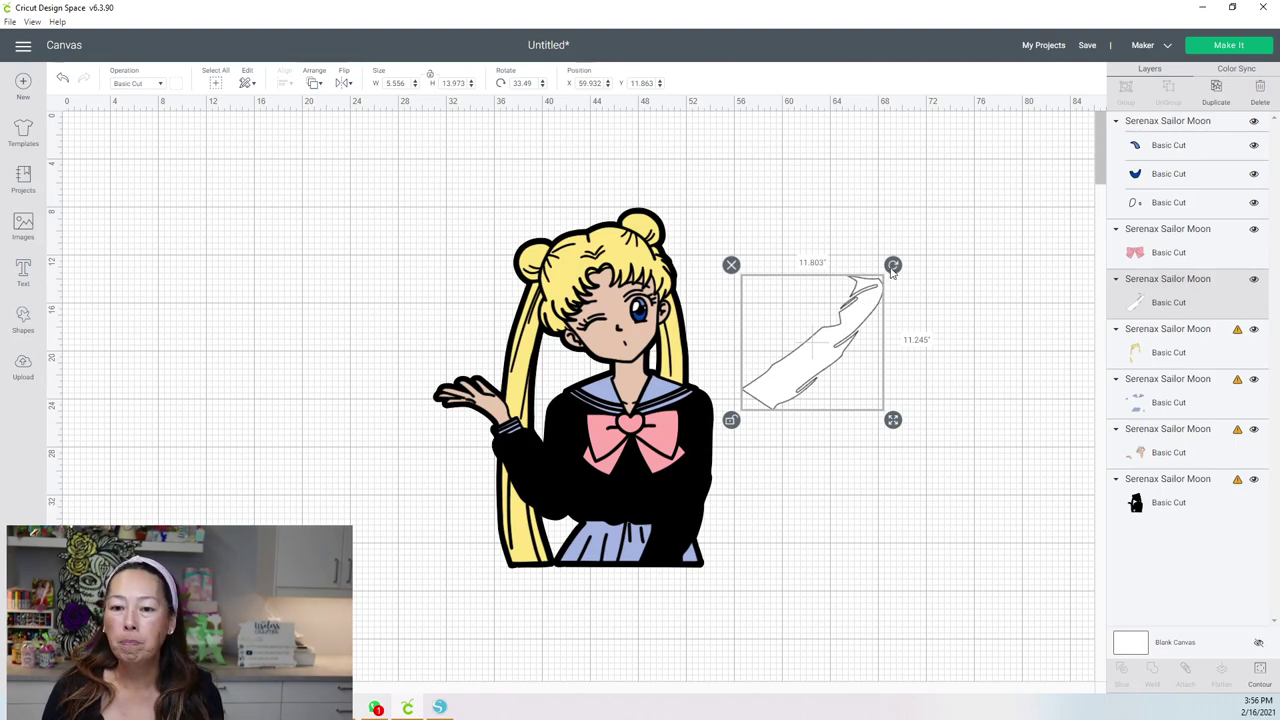
Step: Restore all contours of the rotated white shirt layer
left_click(1260, 674)
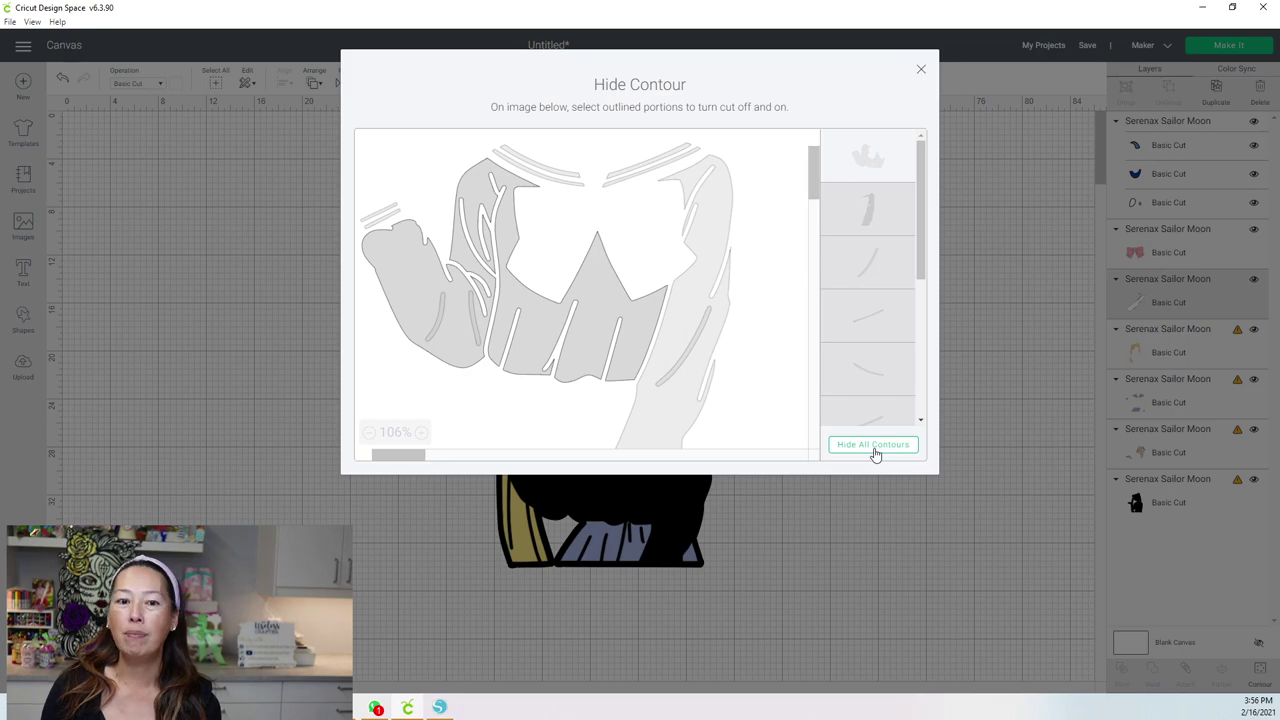
left_click(921, 72)
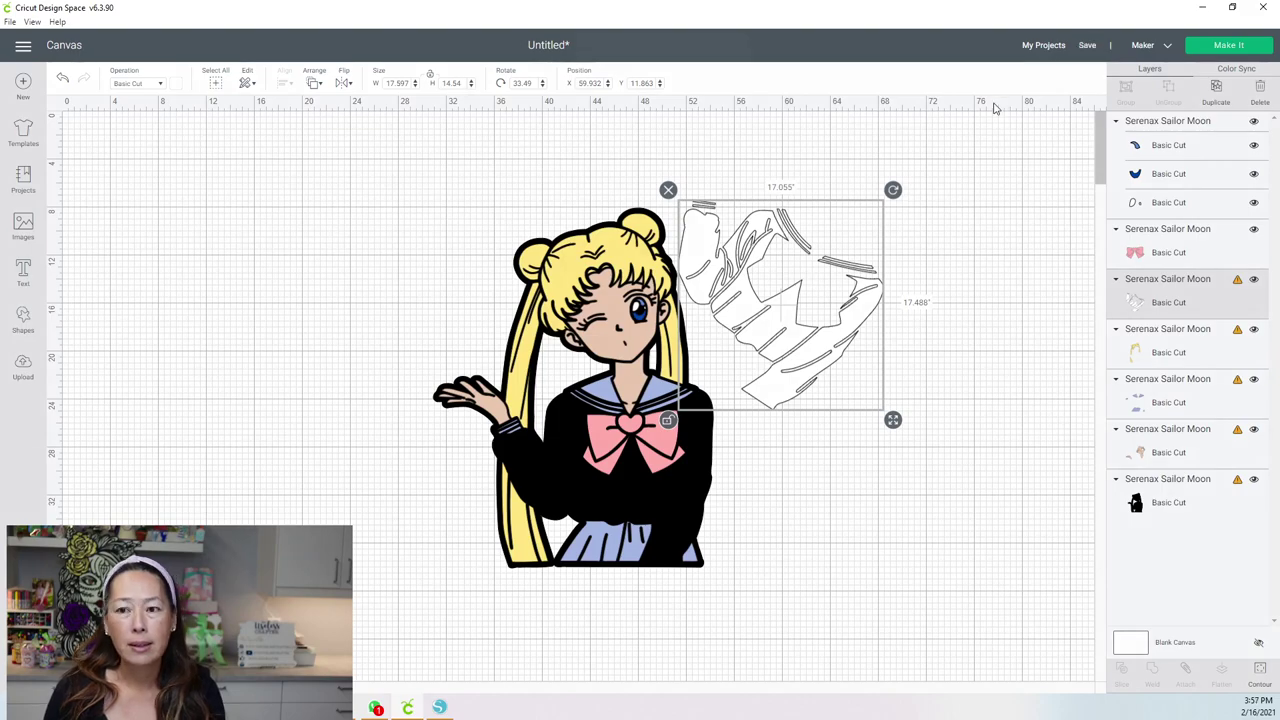
Step: Save the project as "Sailor Moon 30 inches"
left_click(1087, 45)
type("Sa")
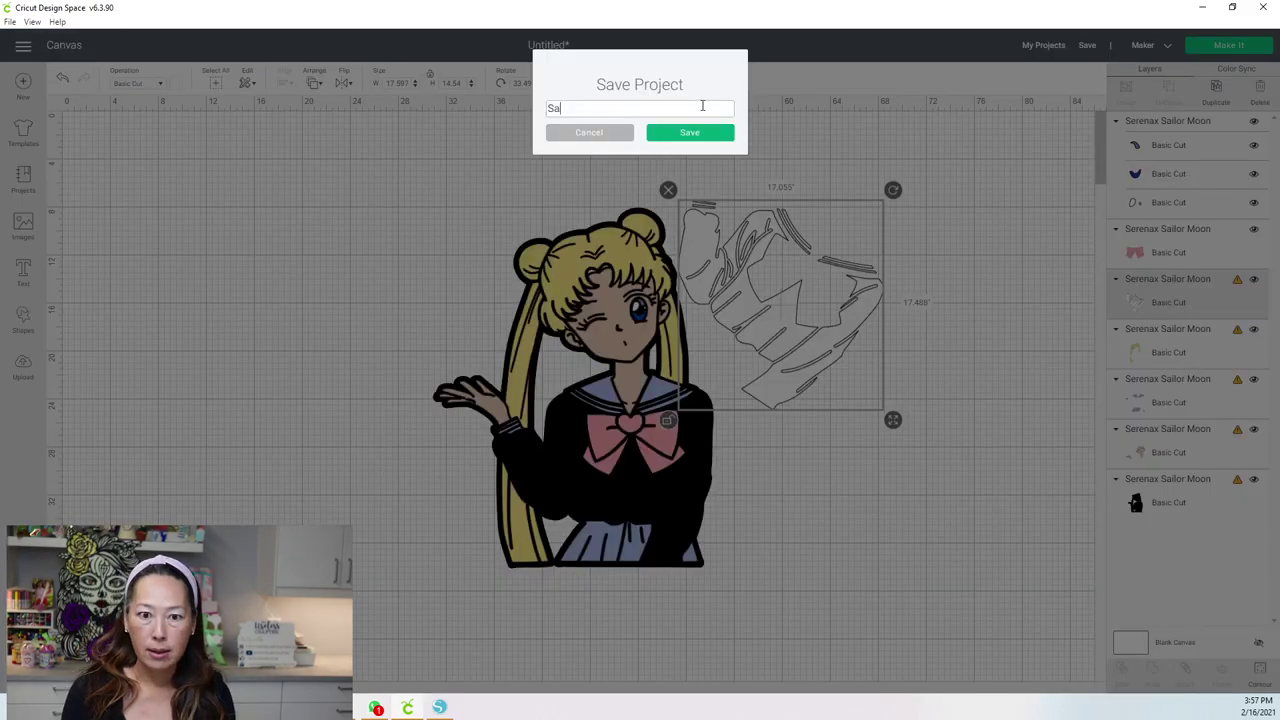
type("ilor Moon 30 in")
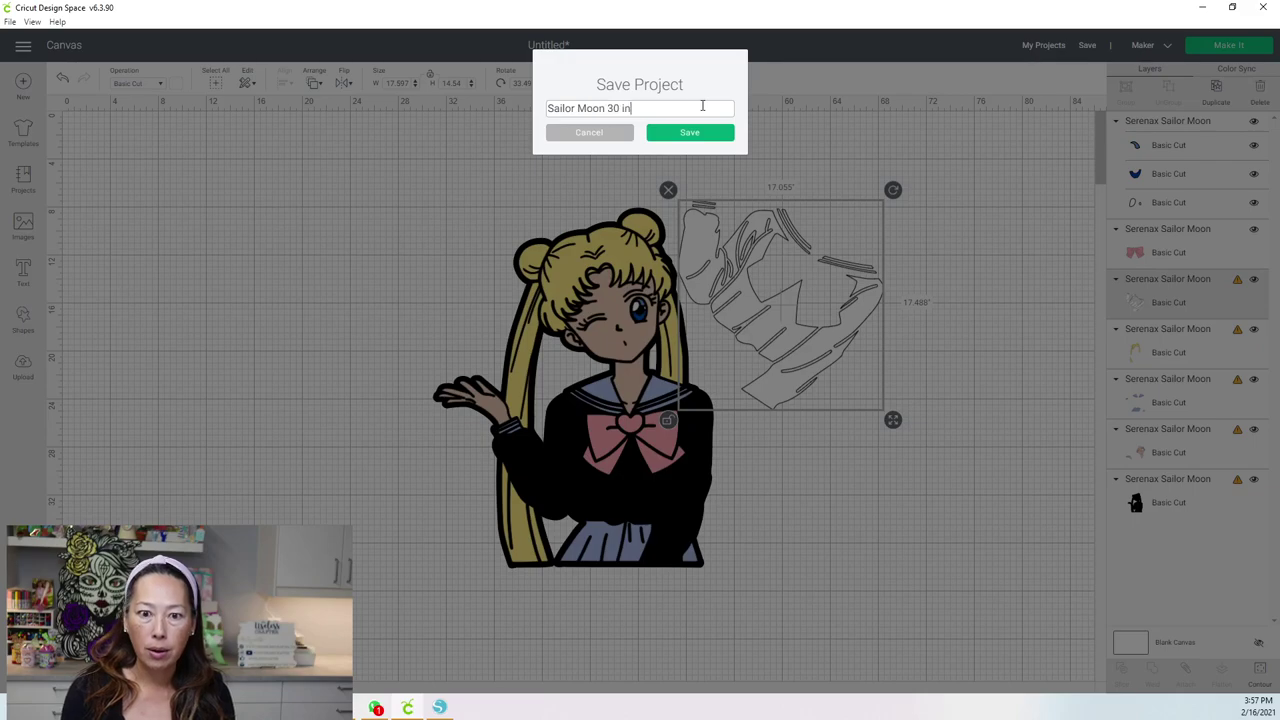
type("ches")
key("Return")
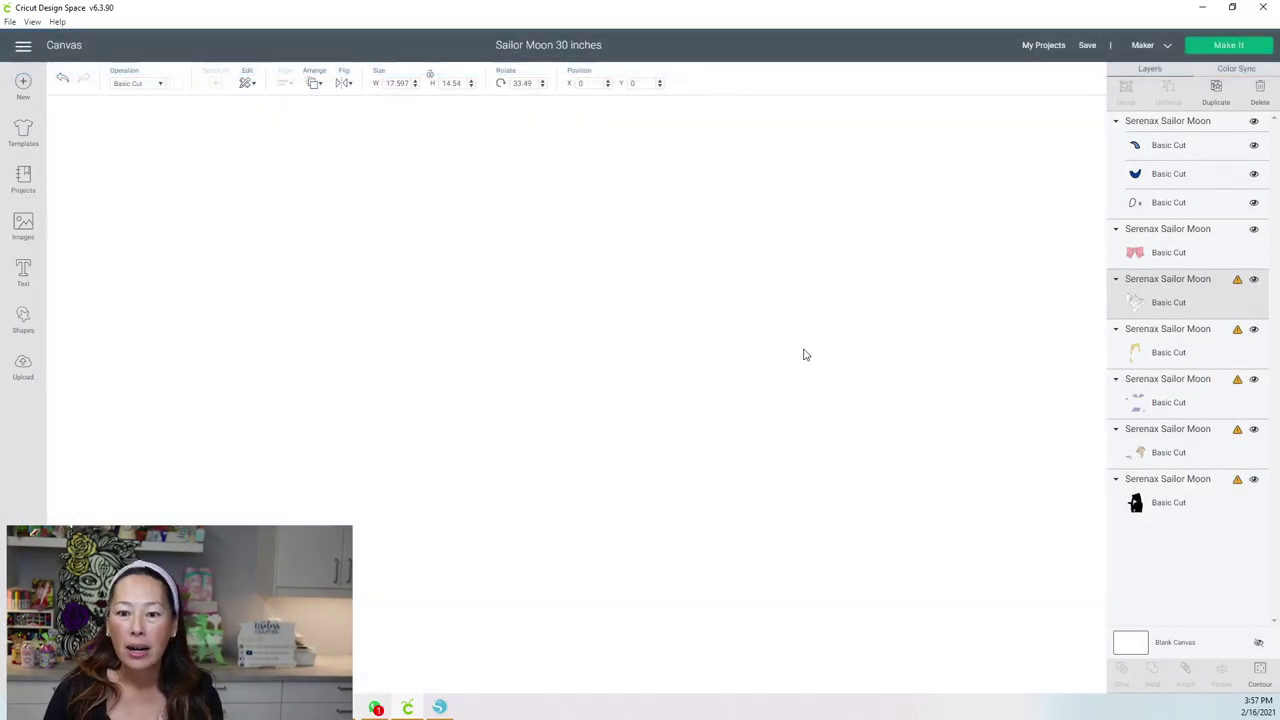
Step: Straighten the full white shirt layer to about 359.7 degrees and place it beside the character at about X 56.6, Y 6.4
left_click_drag(799, 355, 893, 366)
left_click_drag(997, 290, 964, 227)
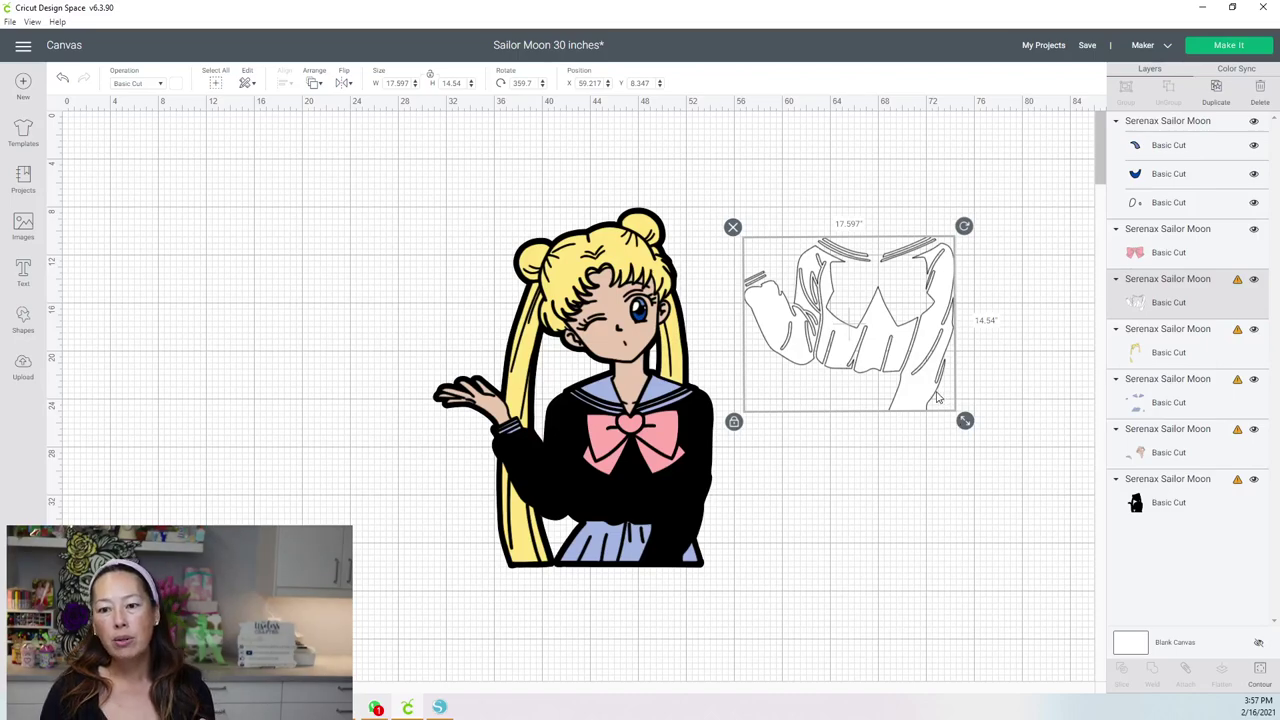
left_click_drag(937, 398, 930, 350)
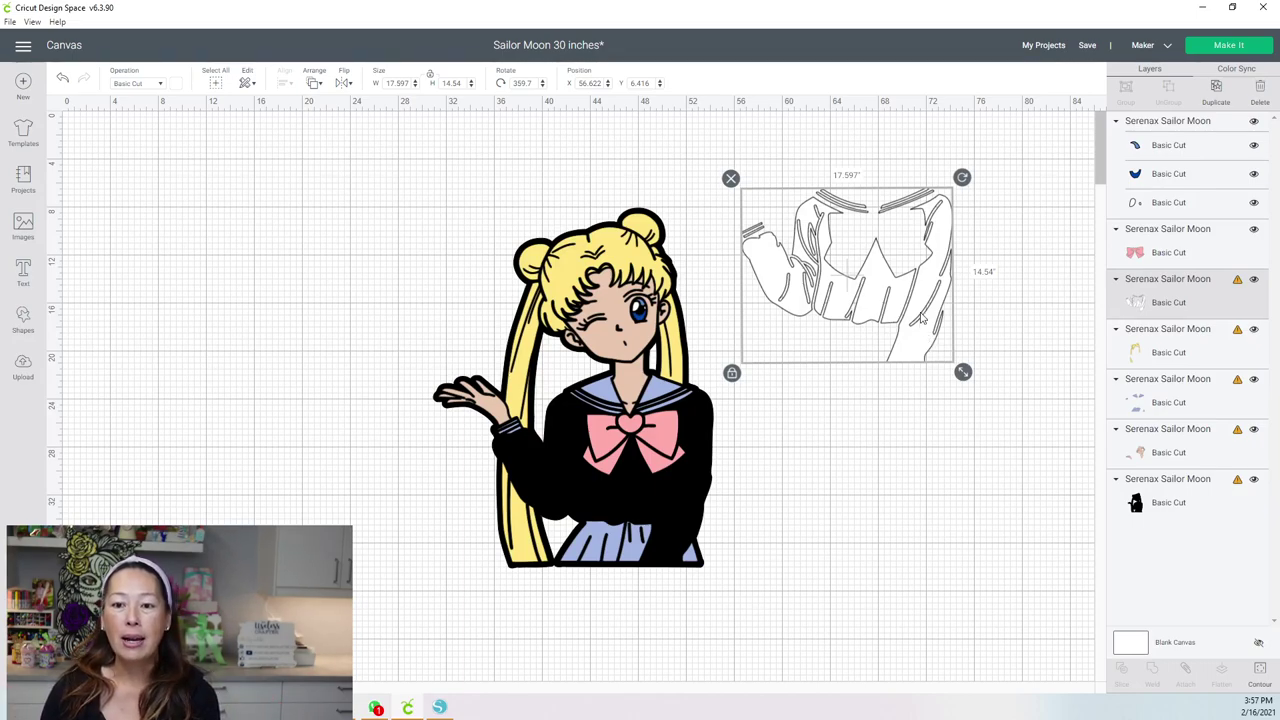
Step: Duplicate the white shirt layer twice and move the topmost copy below the other shirts
left_click(1214, 88)
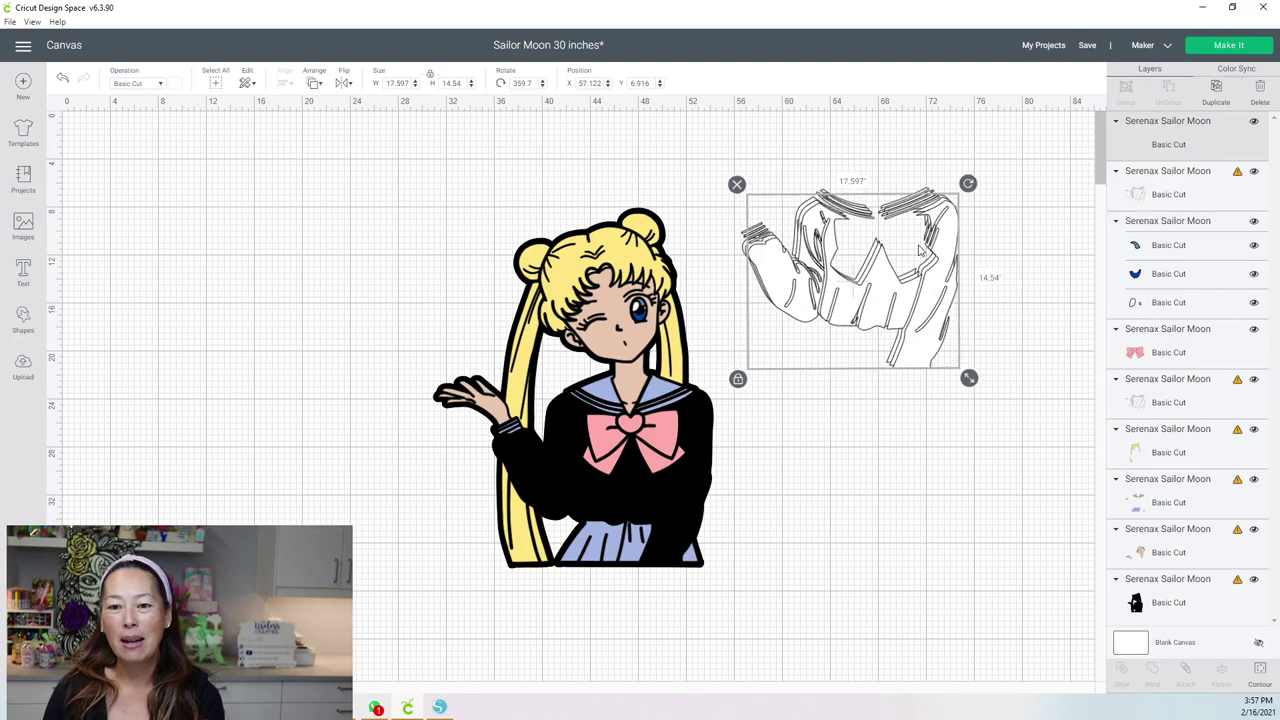
left_click_drag(902, 305, 914, 521)
Step: Use Contour on the lower shirt copy to keep only the body with the bent arm and its fold lines, then move it farther down
left_click(1260, 672)
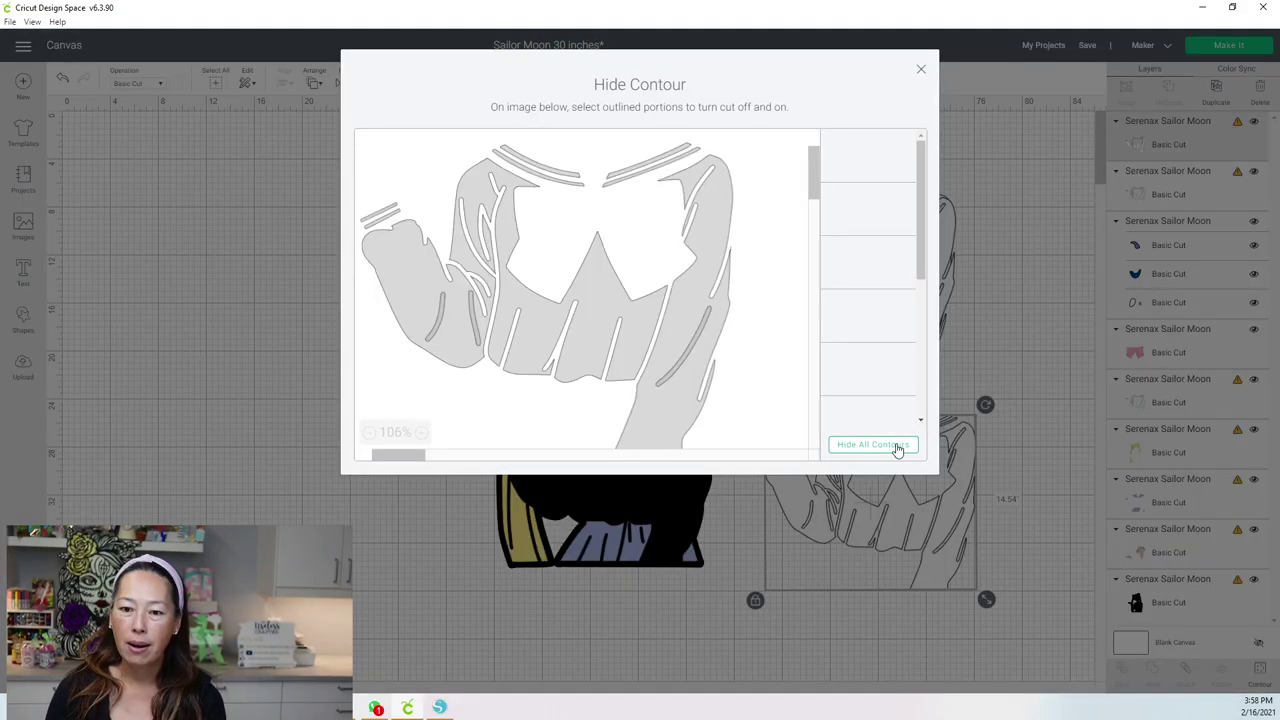
left_click(896, 446)
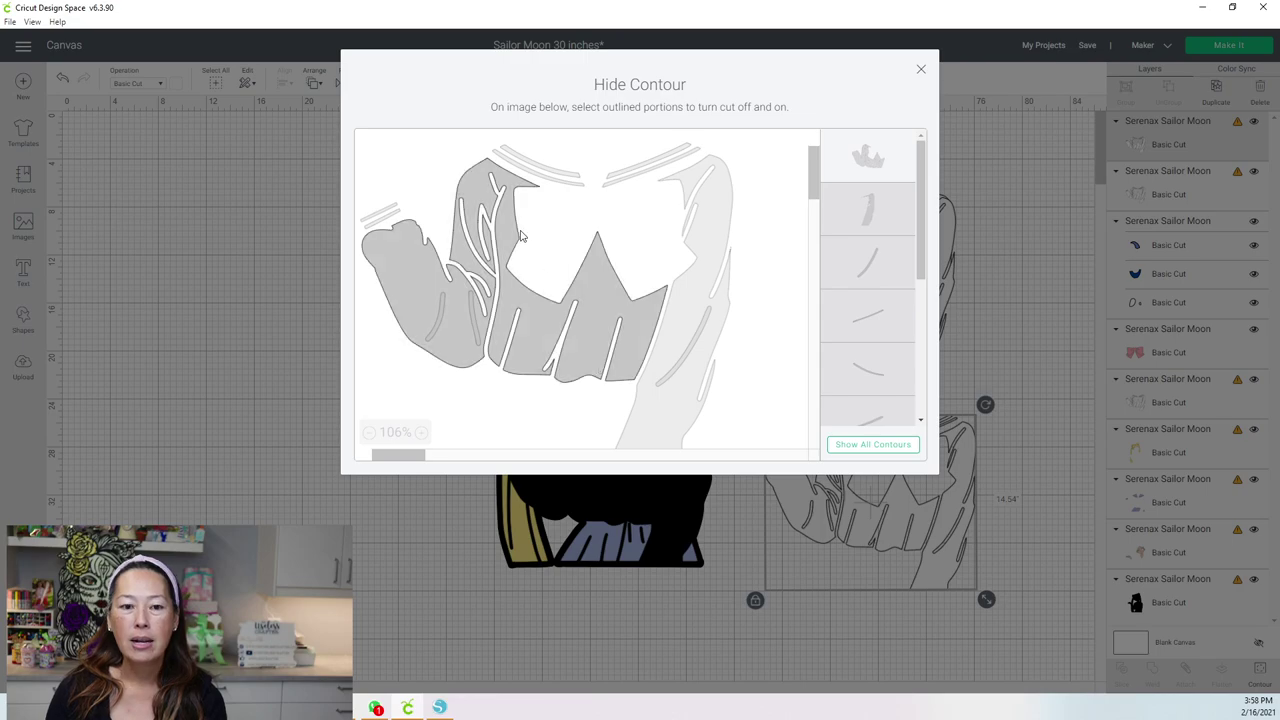
left_click(544, 366)
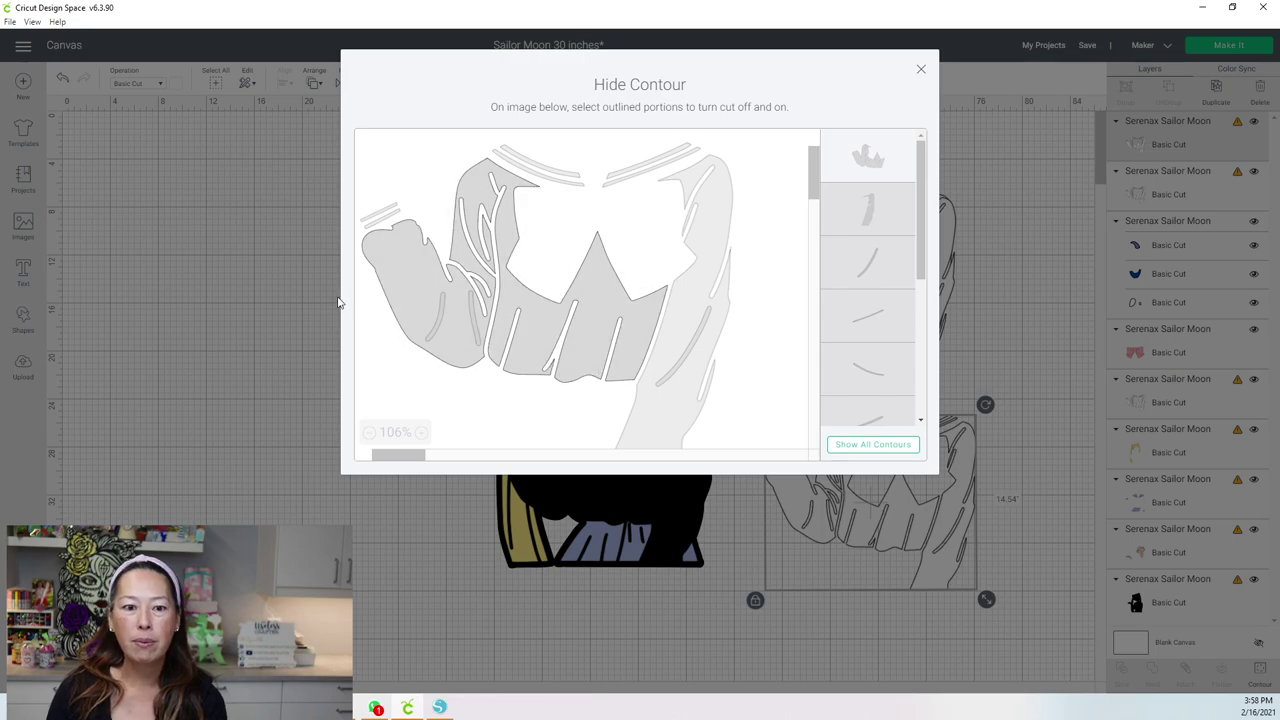
left_click(693, 293)
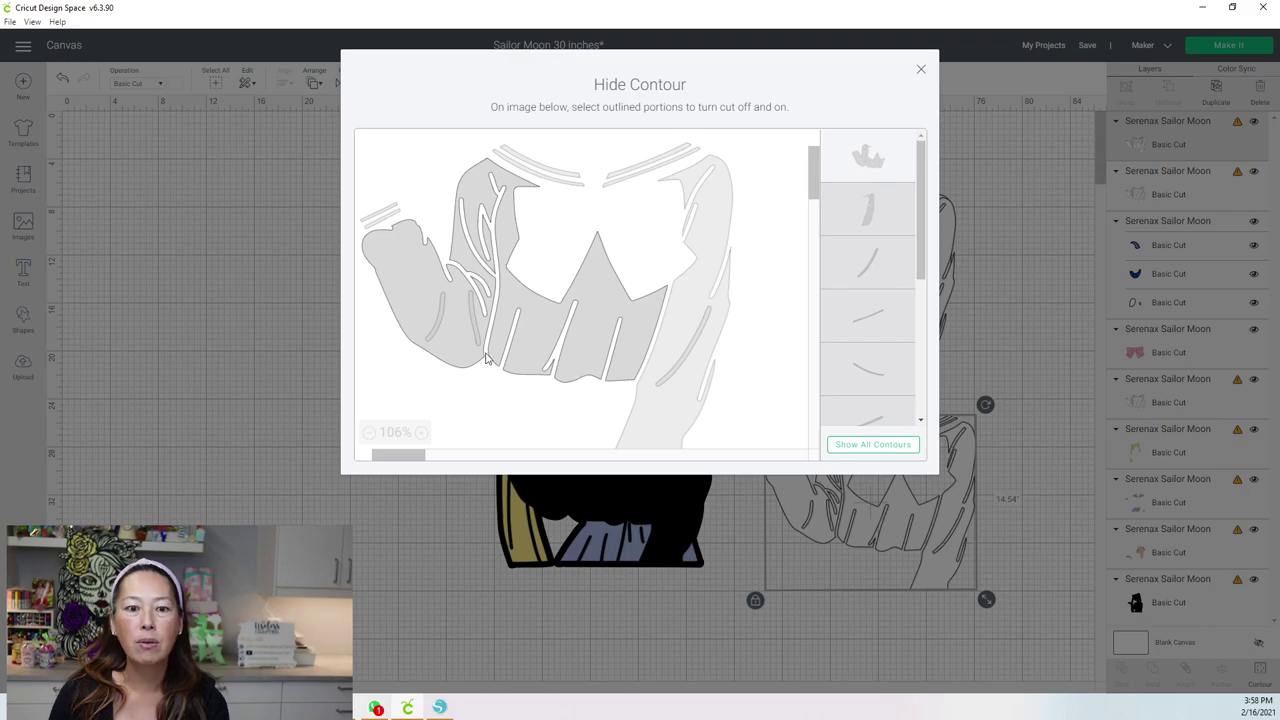
left_click(441, 328)
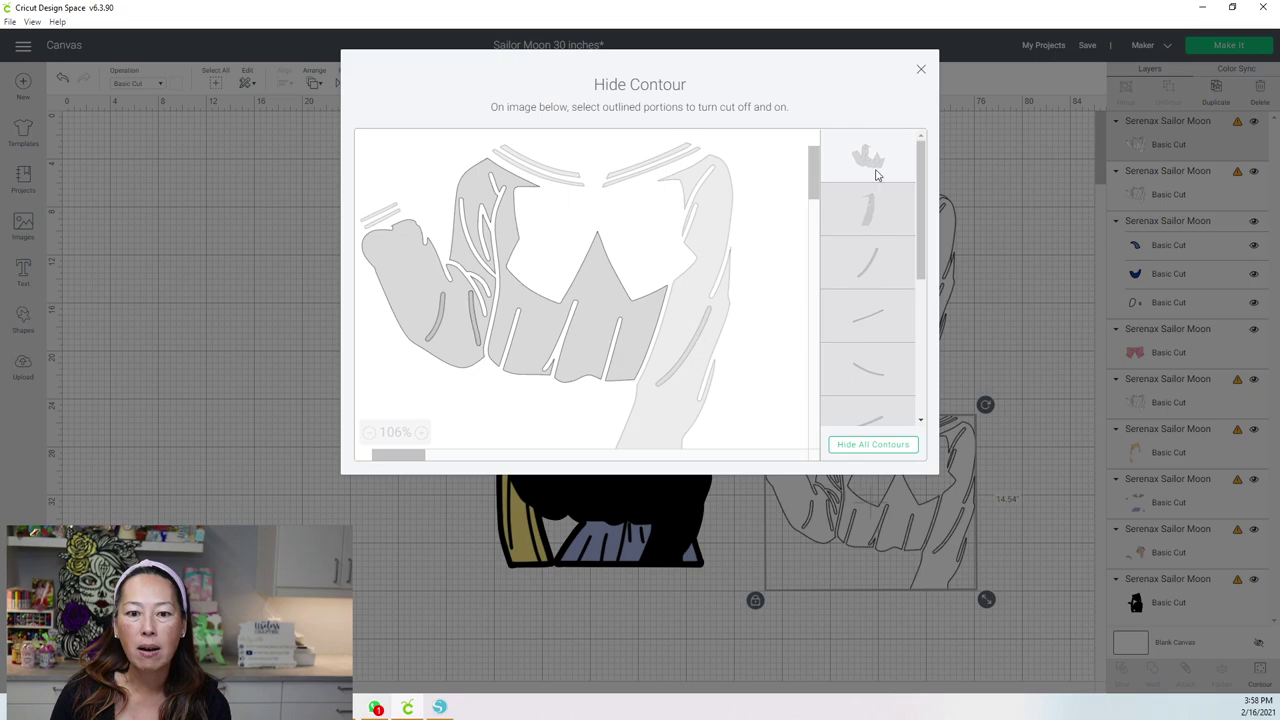
left_click(921, 69)
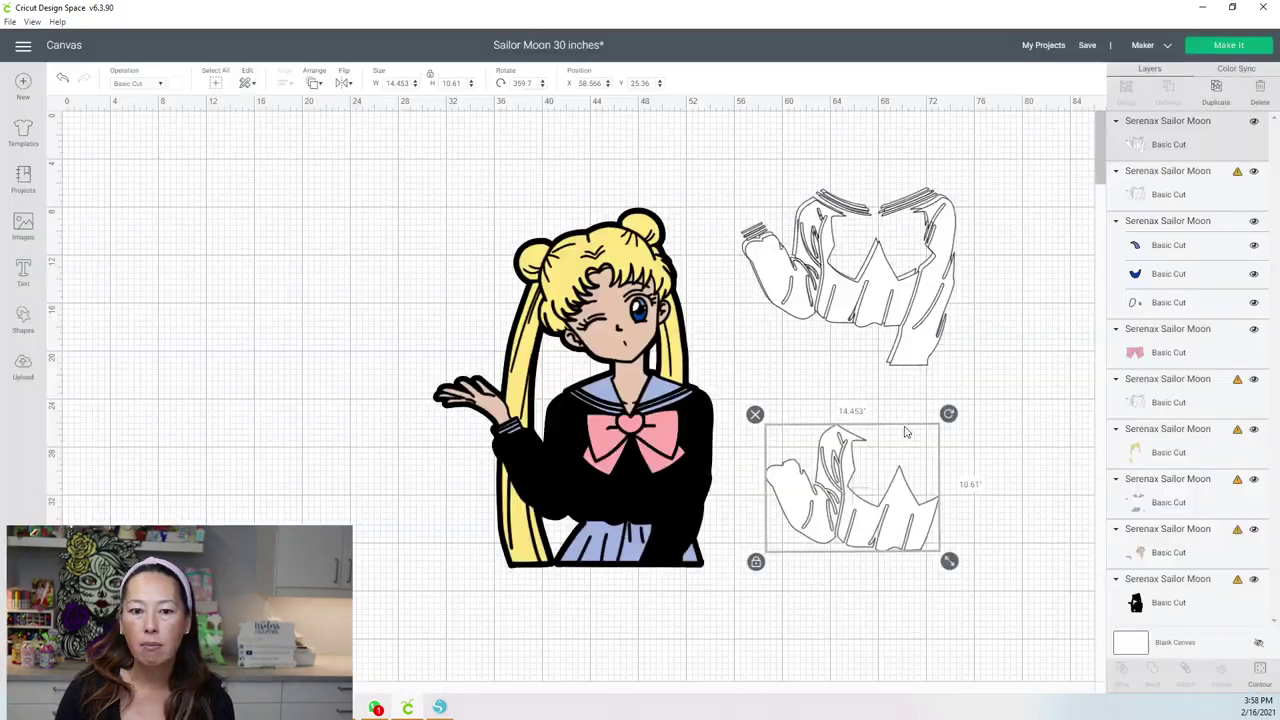
left_click_drag(909, 541, 973, 595)
Step: Use Contour on the second full shirt copy to hide all contours, then turn the two cuff stripes back on
left_click(940, 350)
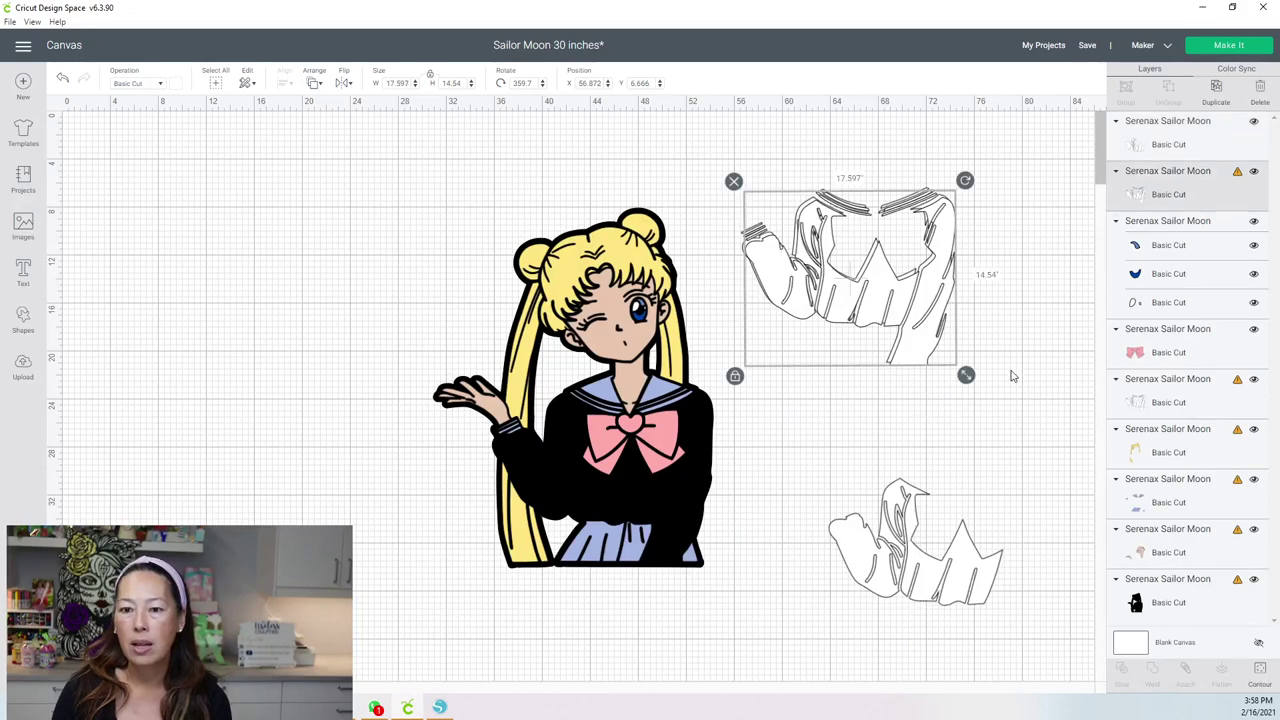
left_click(1262, 669)
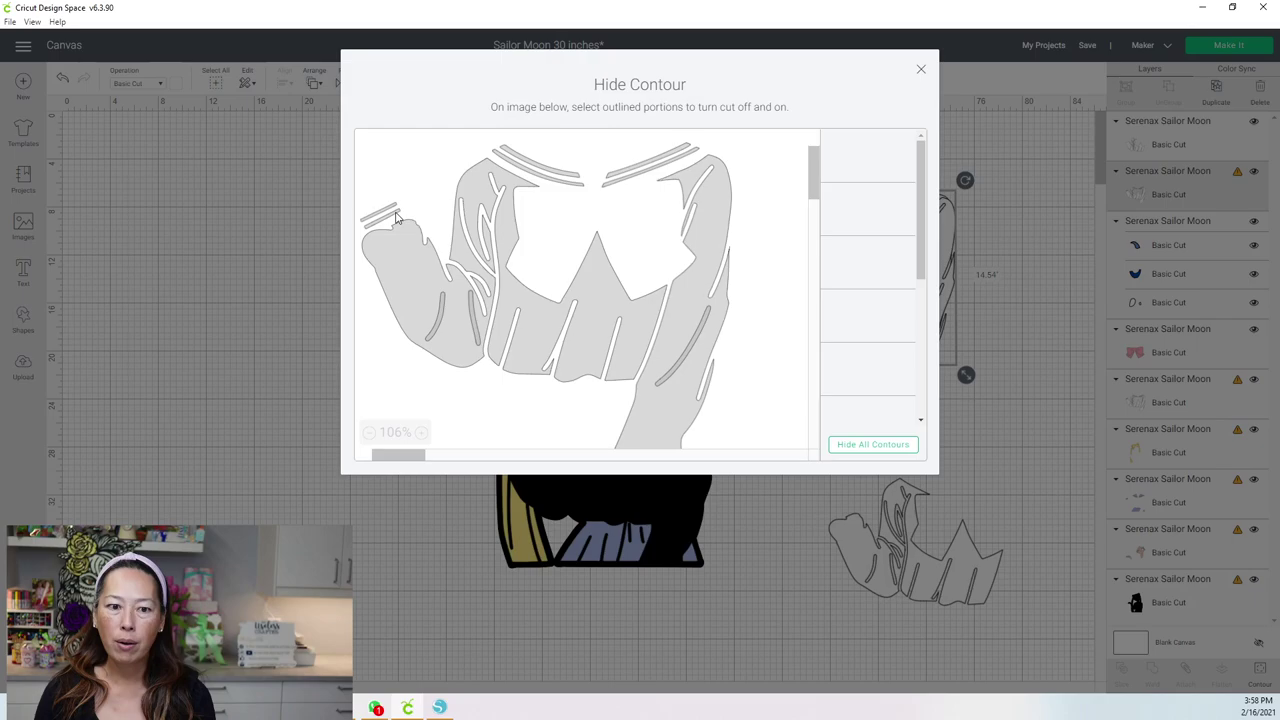
left_click(880, 446)
left_click(384, 218)
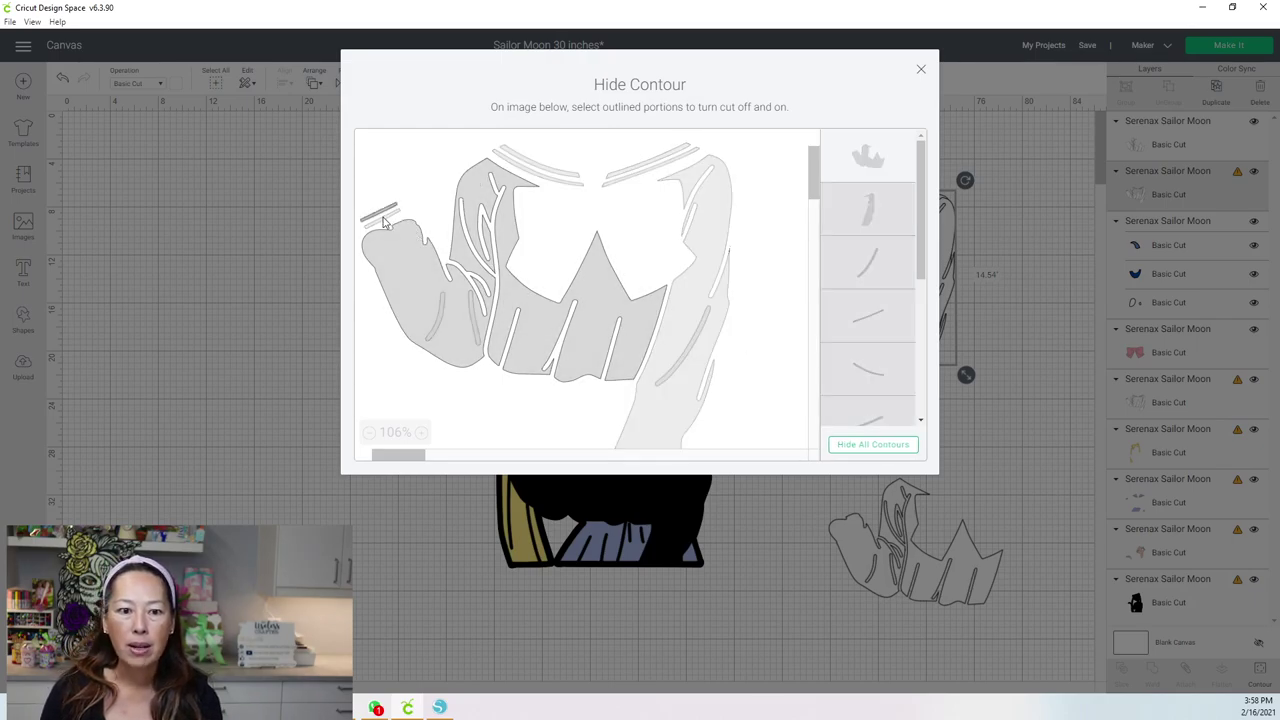
left_click(392, 222)
left_click(389, 222)
left_click(389, 224)
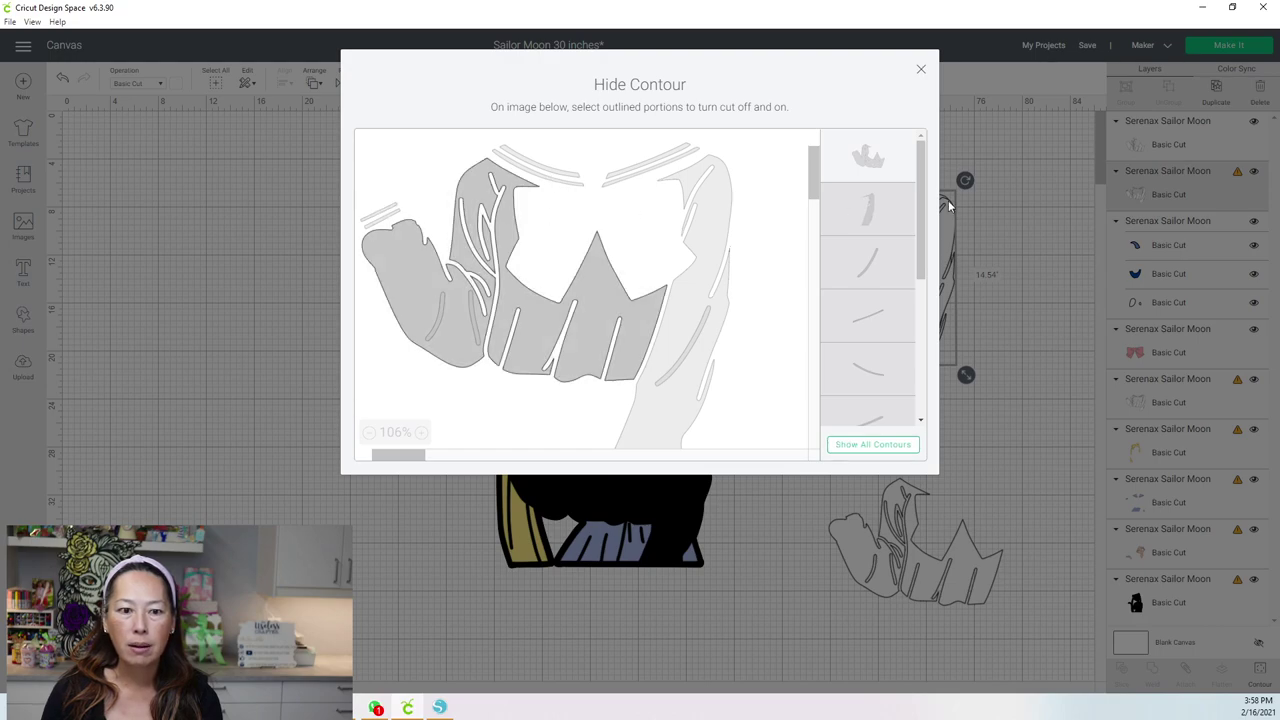
scroll(887, 303, "down", 3)
scroll(887, 303, "down", 2)
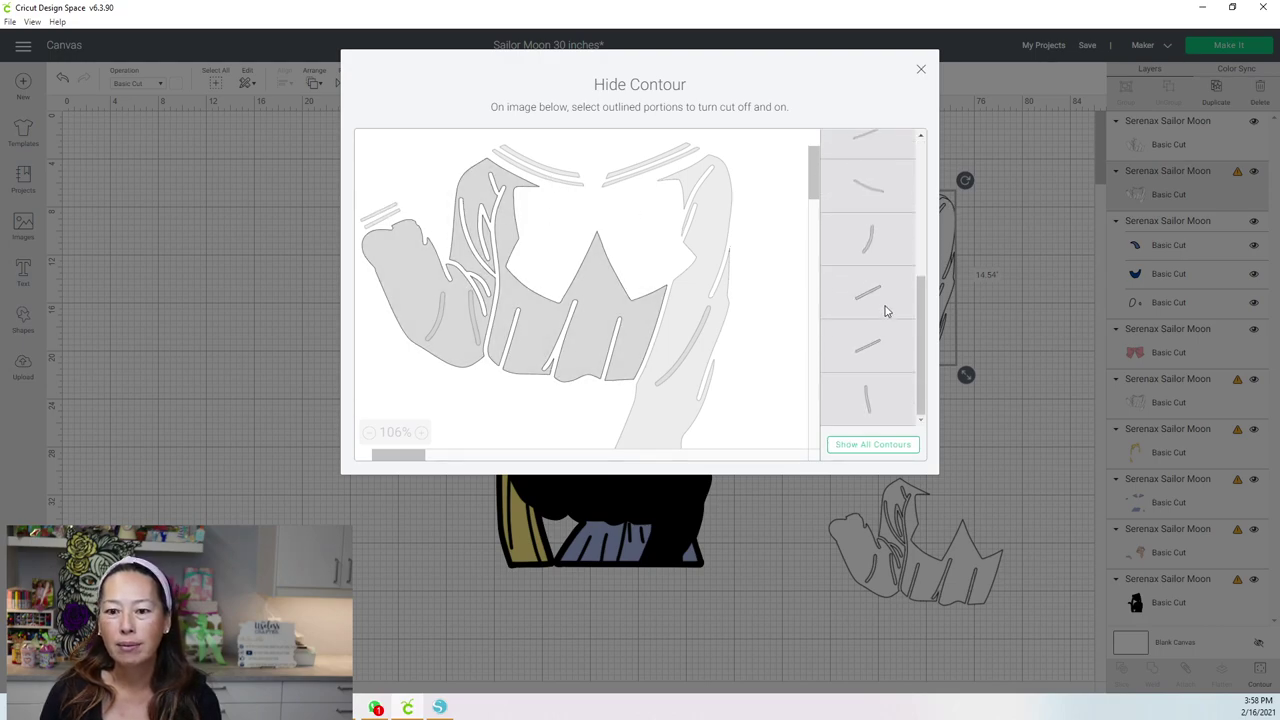
left_click(880, 315)
left_click(872, 342)
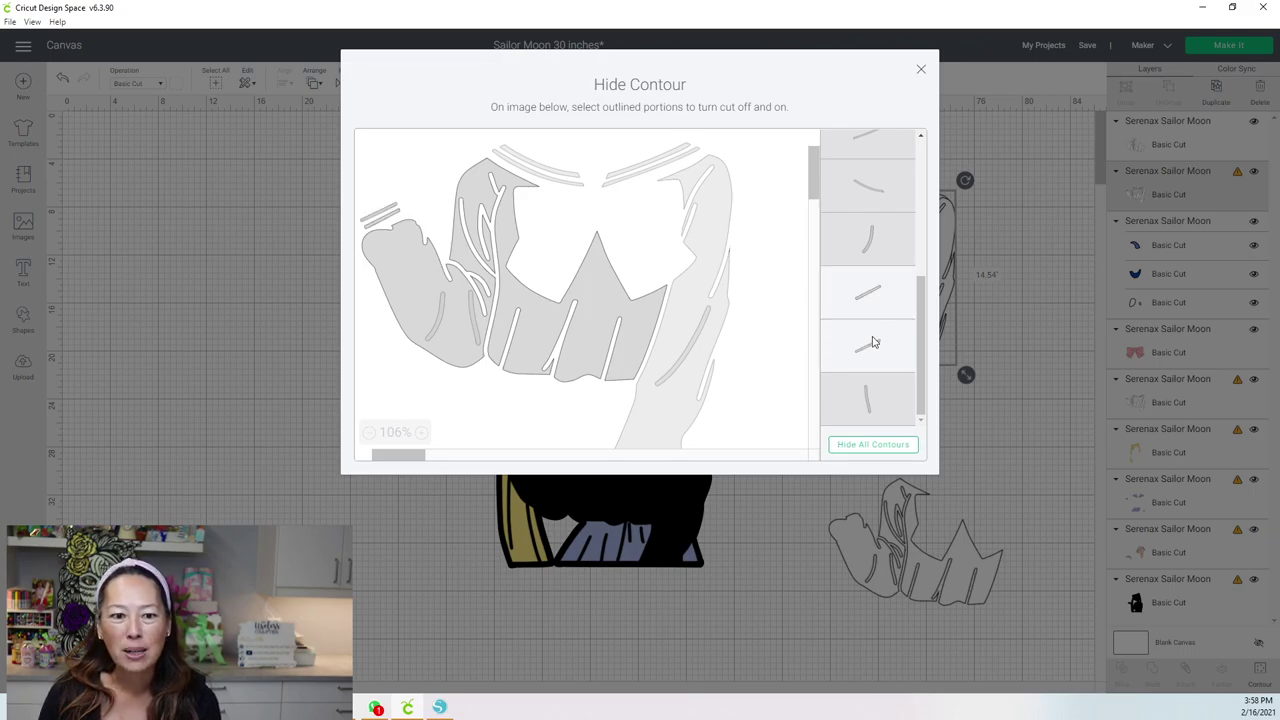
scroll(872, 310, "up", 5)
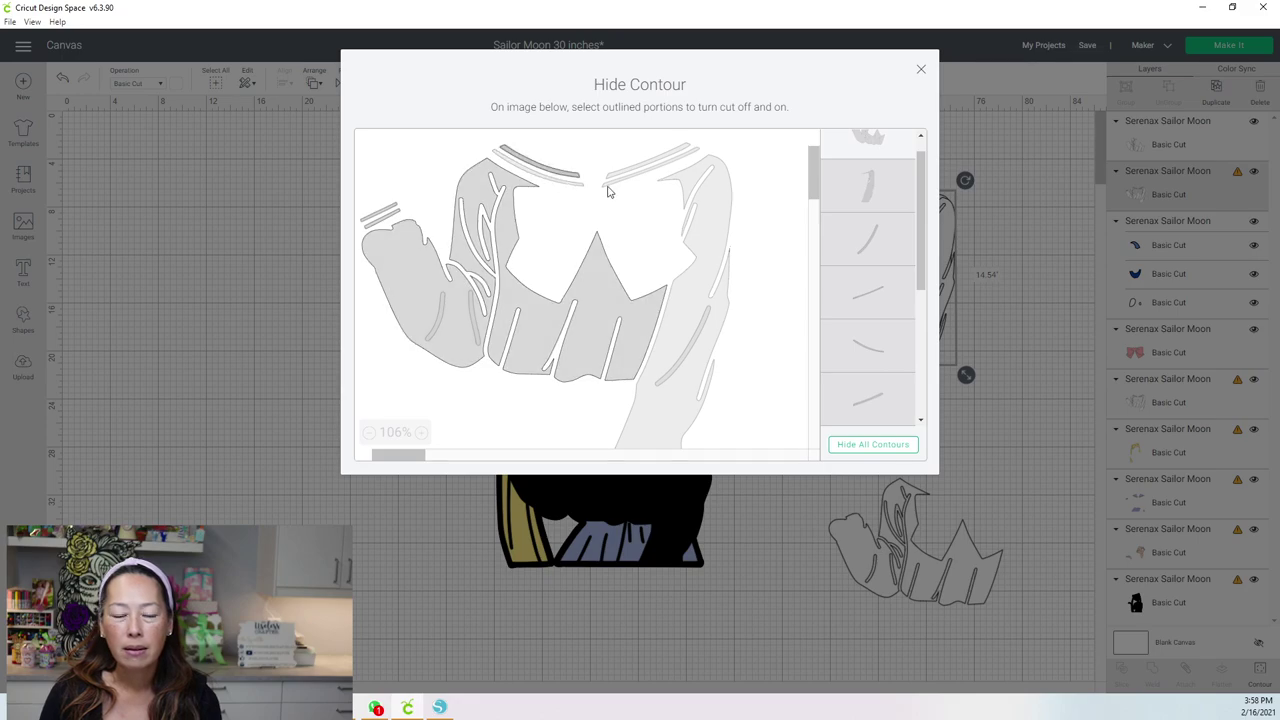
Step: Turn on the contours of both pairs of shoulder stripes, keeping the two cuff stripes on and the sleeve fold line hidden
left_click(645, 179)
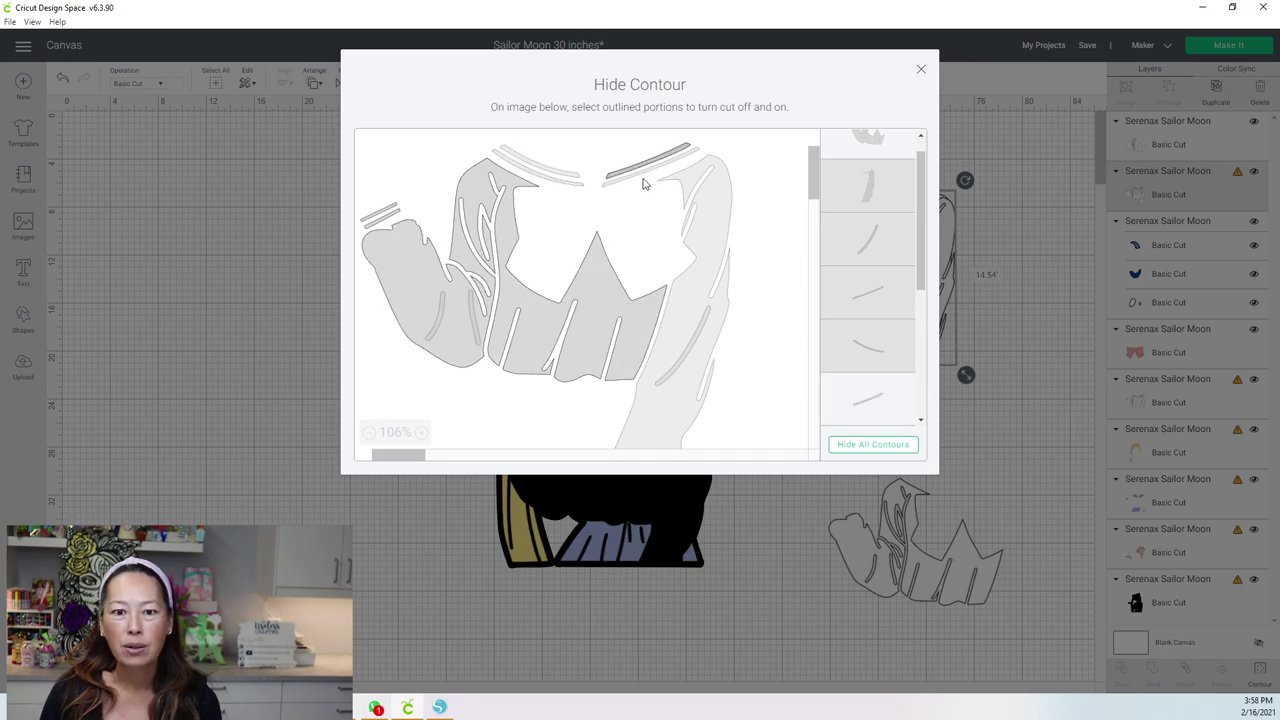
left_click(877, 336)
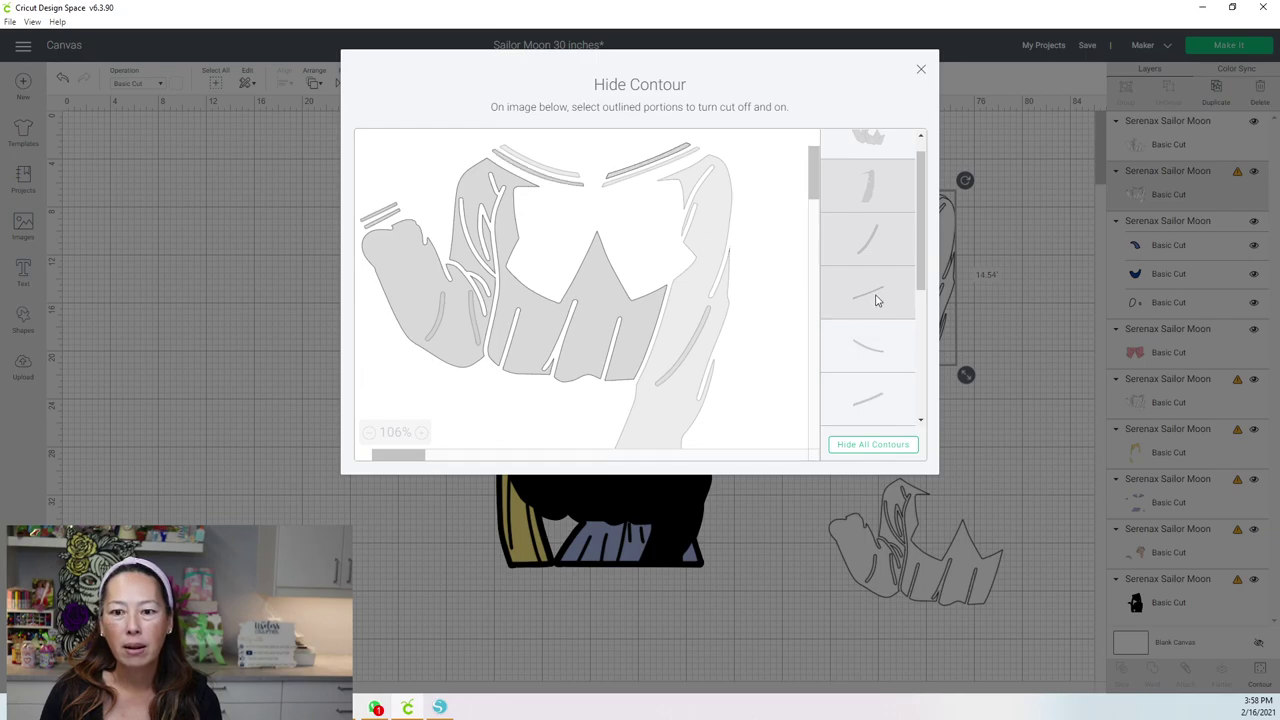
left_click(876, 299)
scroll(879, 325, "down", 3)
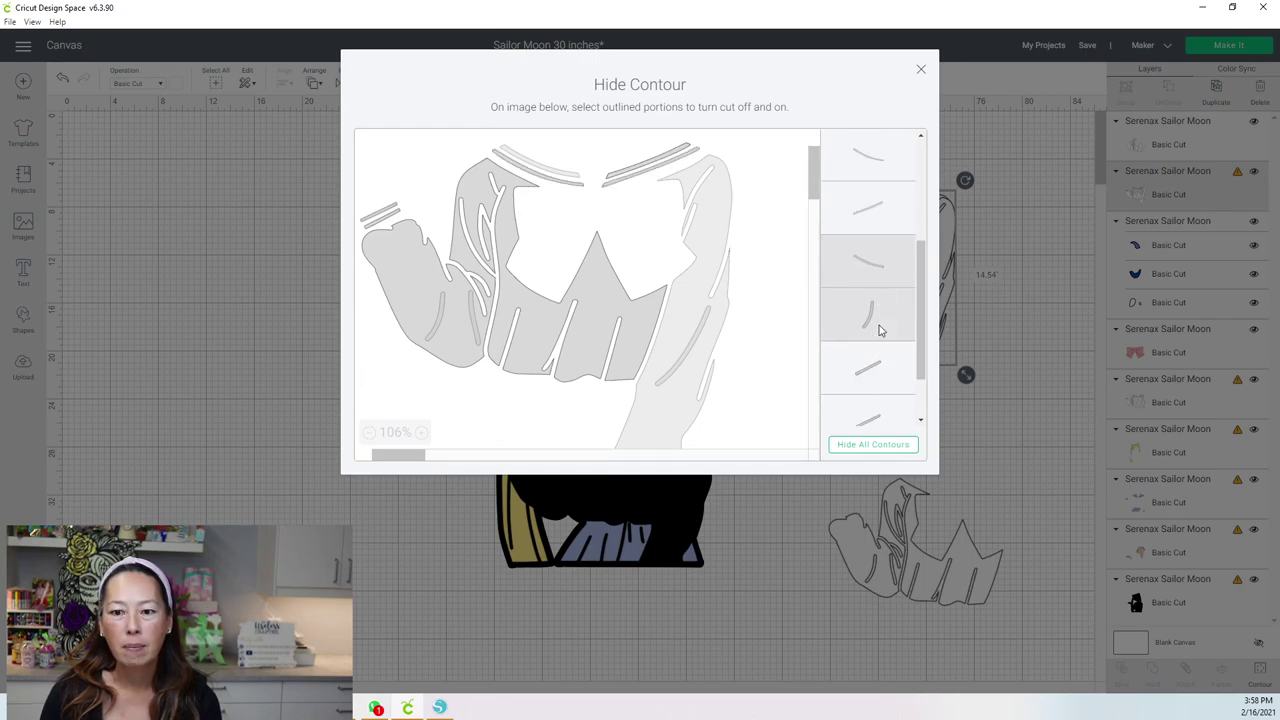
left_click(880, 377)
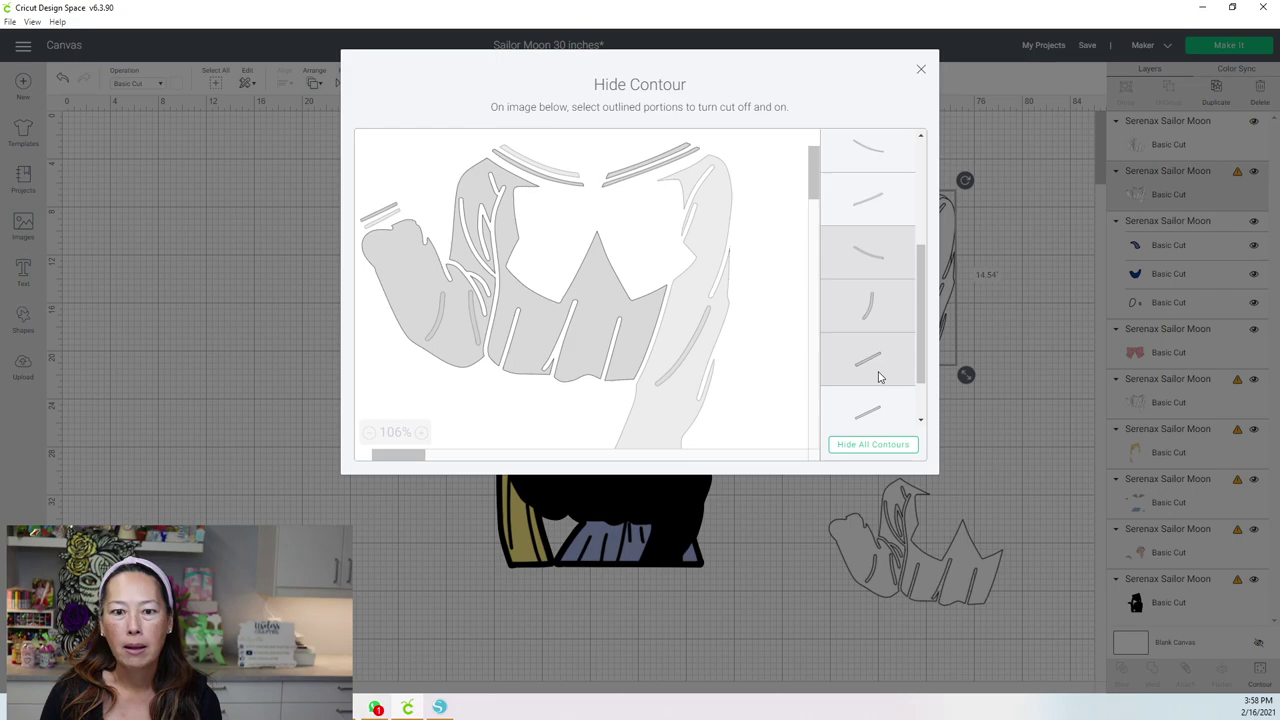
left_click(879, 377)
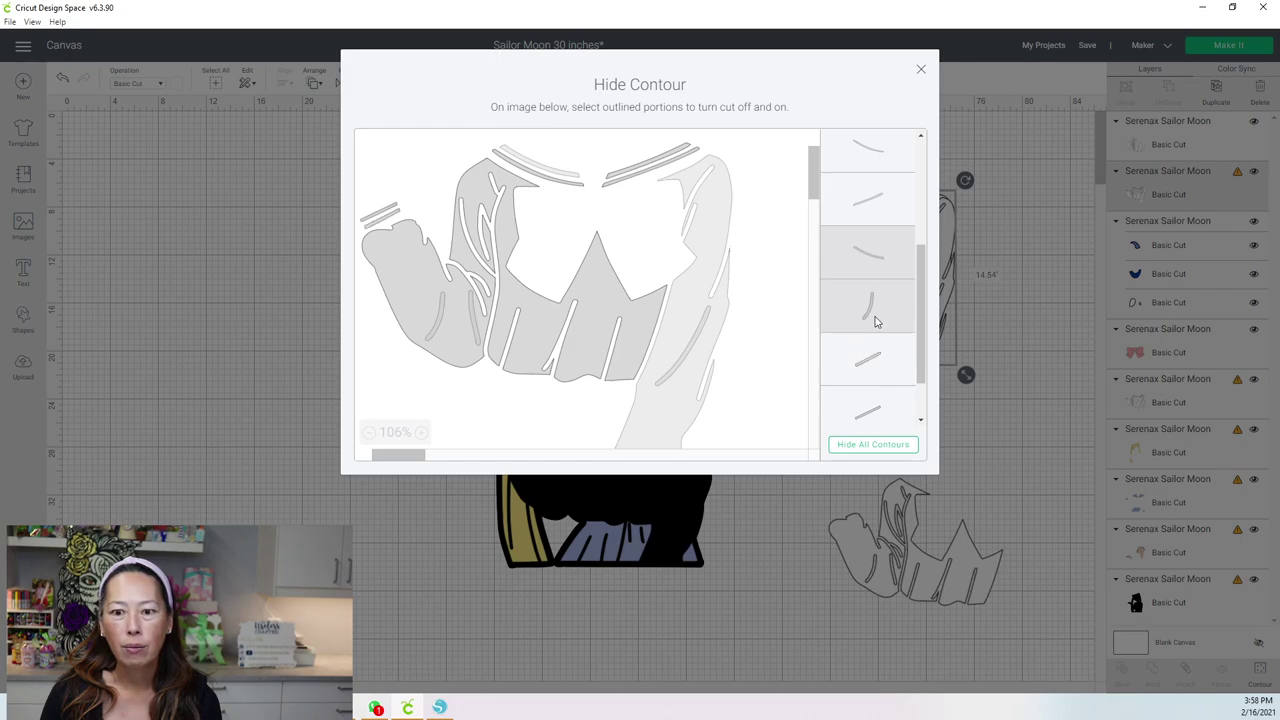
left_click(857, 203)
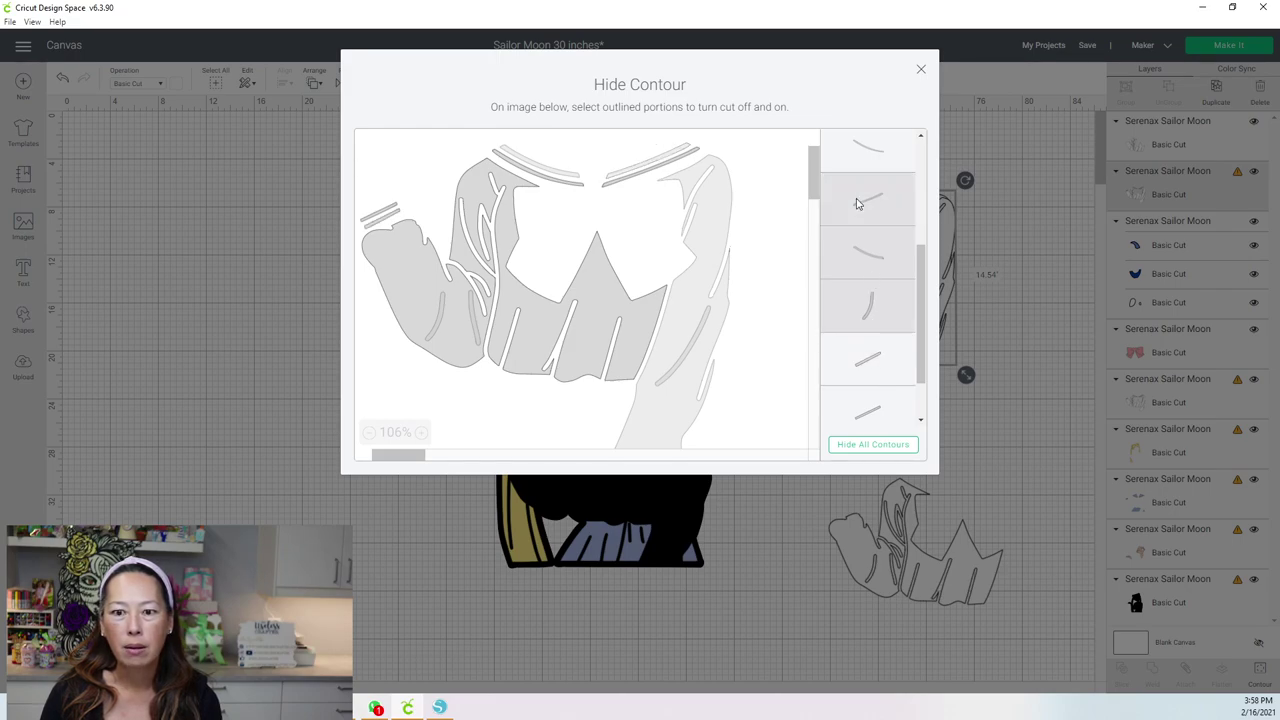
left_click(857, 203)
left_click(855, 157)
left_click(855, 157)
scroll(855, 166, "up", 1)
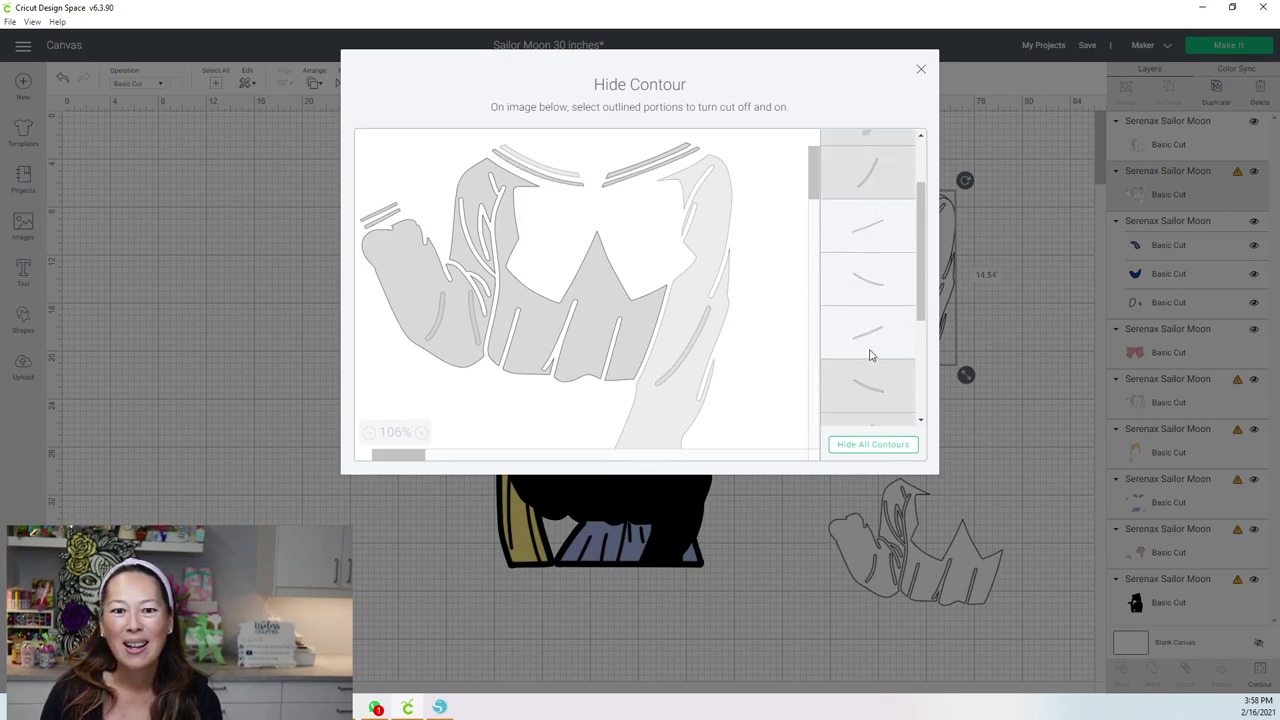
left_click(880, 187)
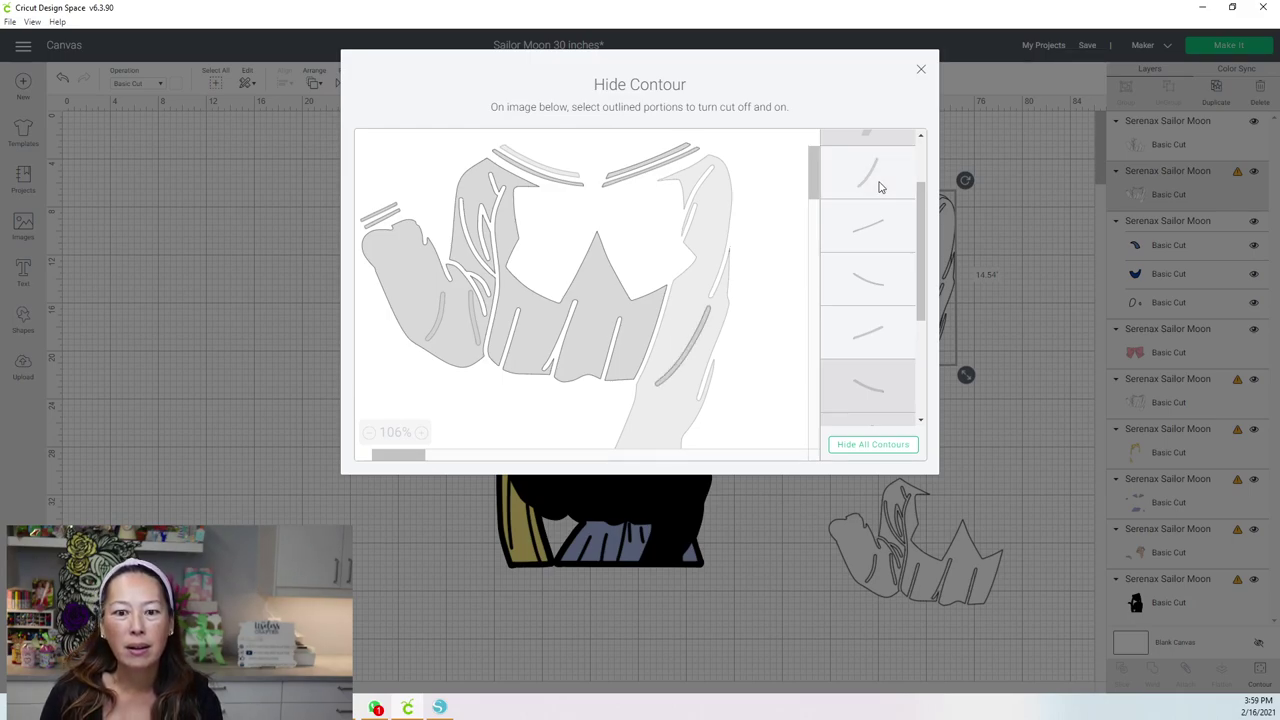
left_click(880, 187)
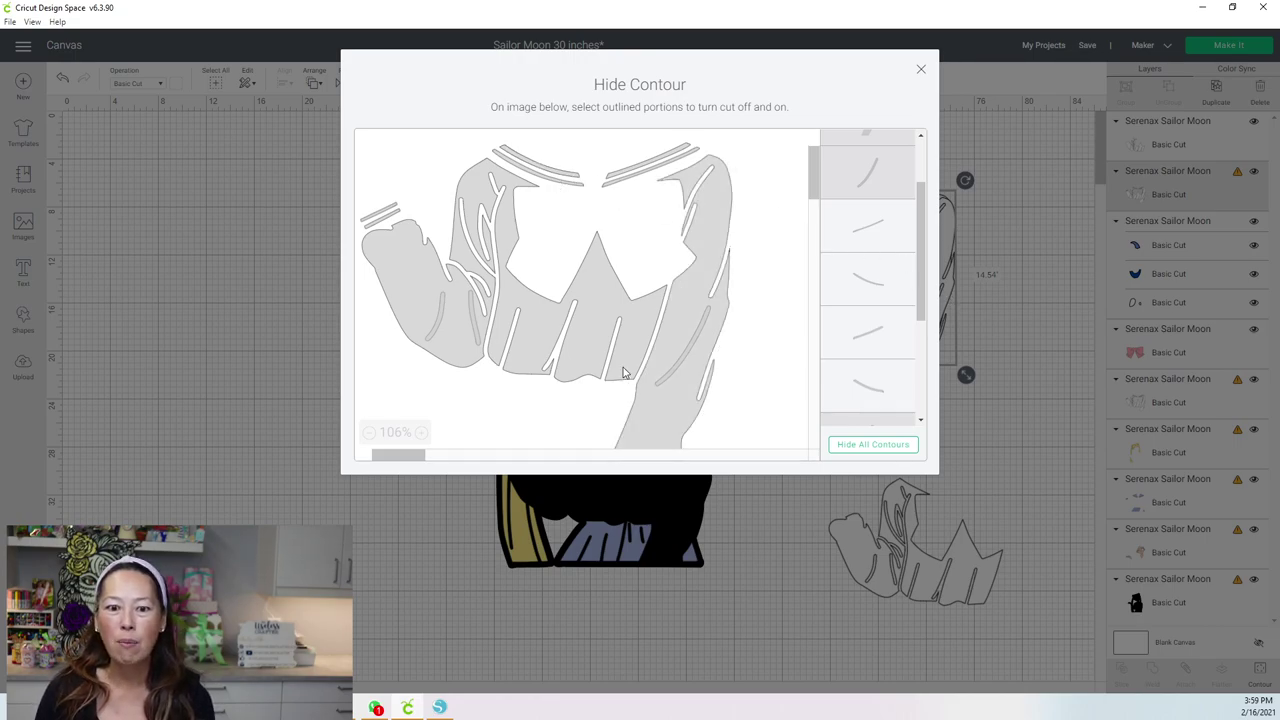
Step: Hide the sleeve and body contours, then move the isolated stripes away from the shirts to about X 4.3, Y 3.5
left_click(692, 422)
left_click(451, 362)
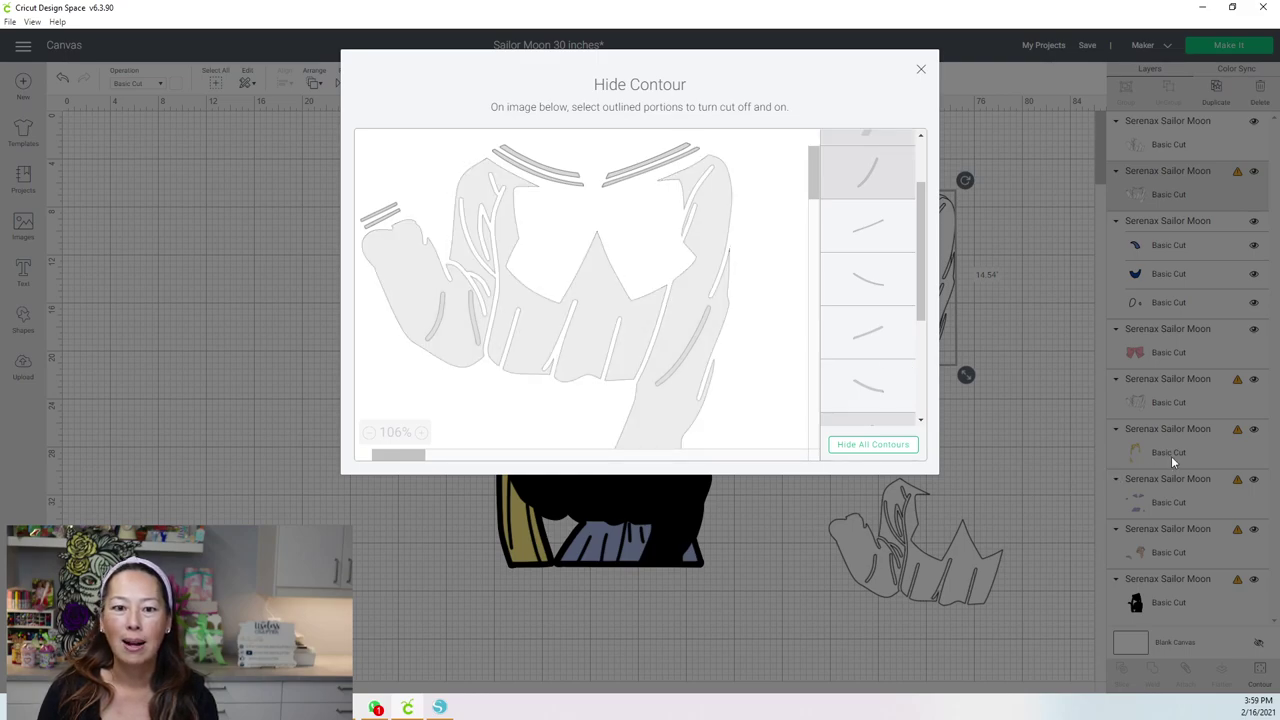
left_click(921, 70)
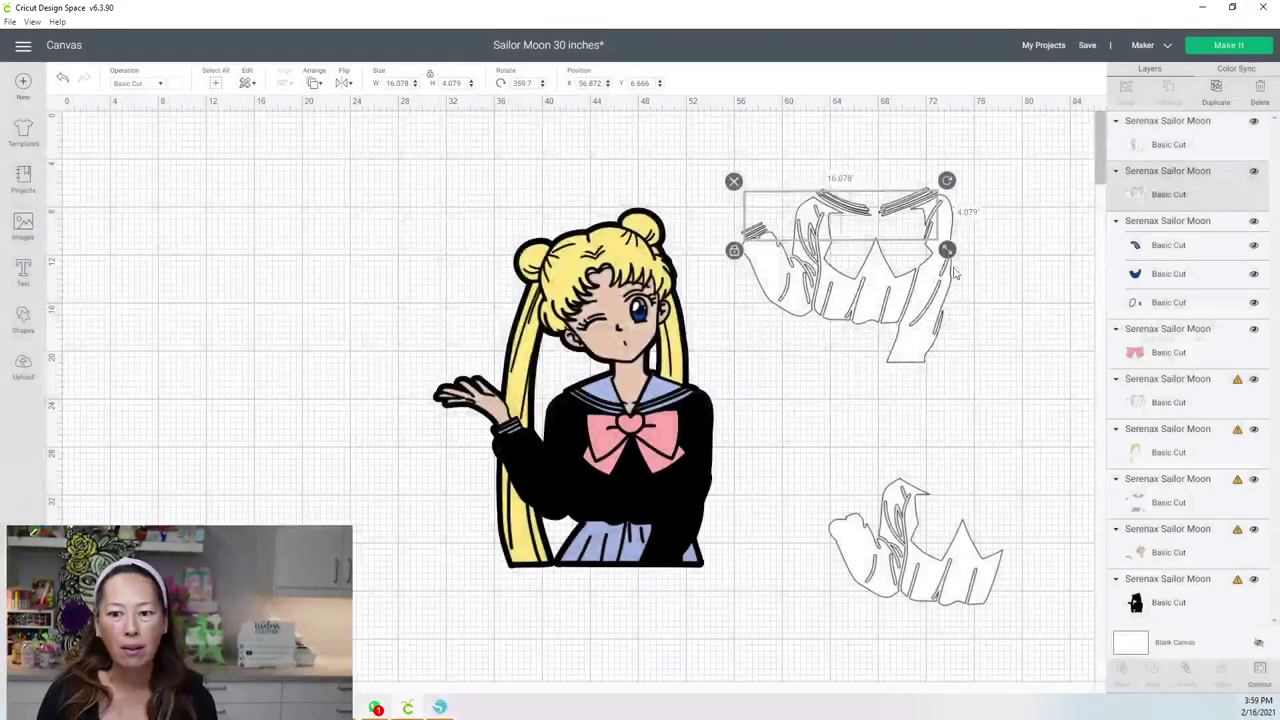
left_click_drag(764, 200, 133, 162)
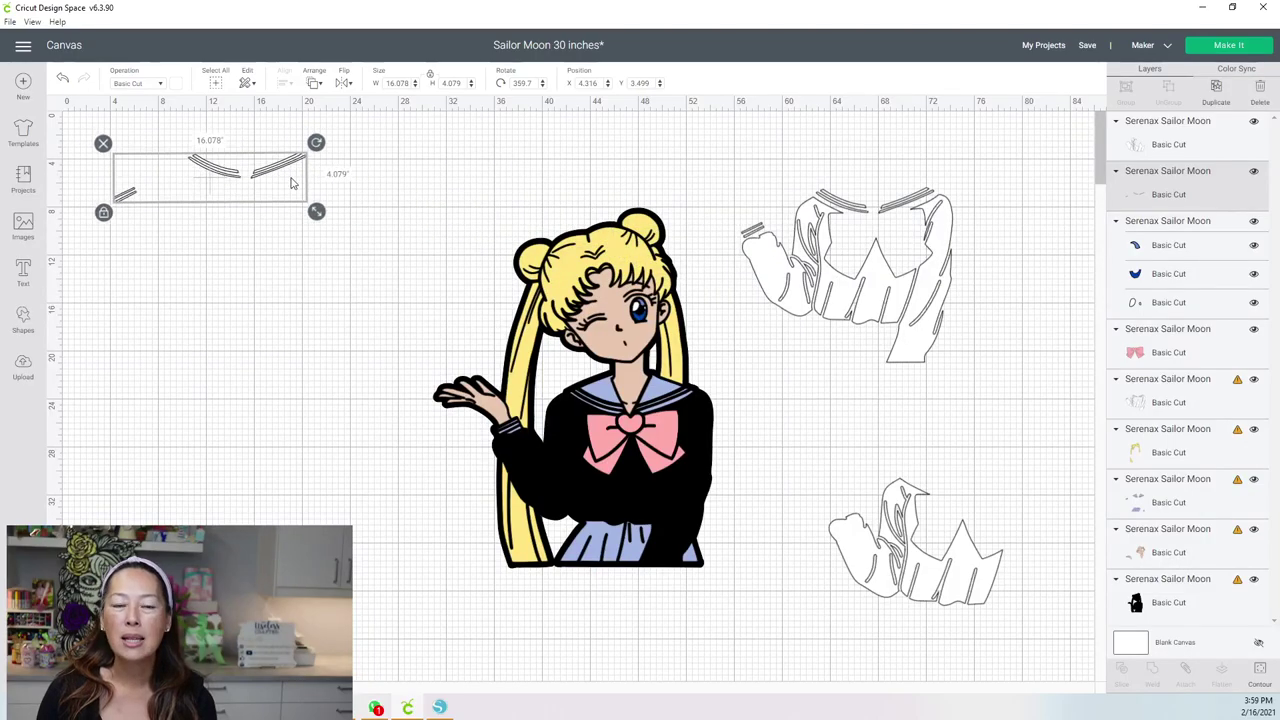
Step: Use Contour on the remaining full shirt to keep only the straight sleeve and its fold line
left_click(918, 290)
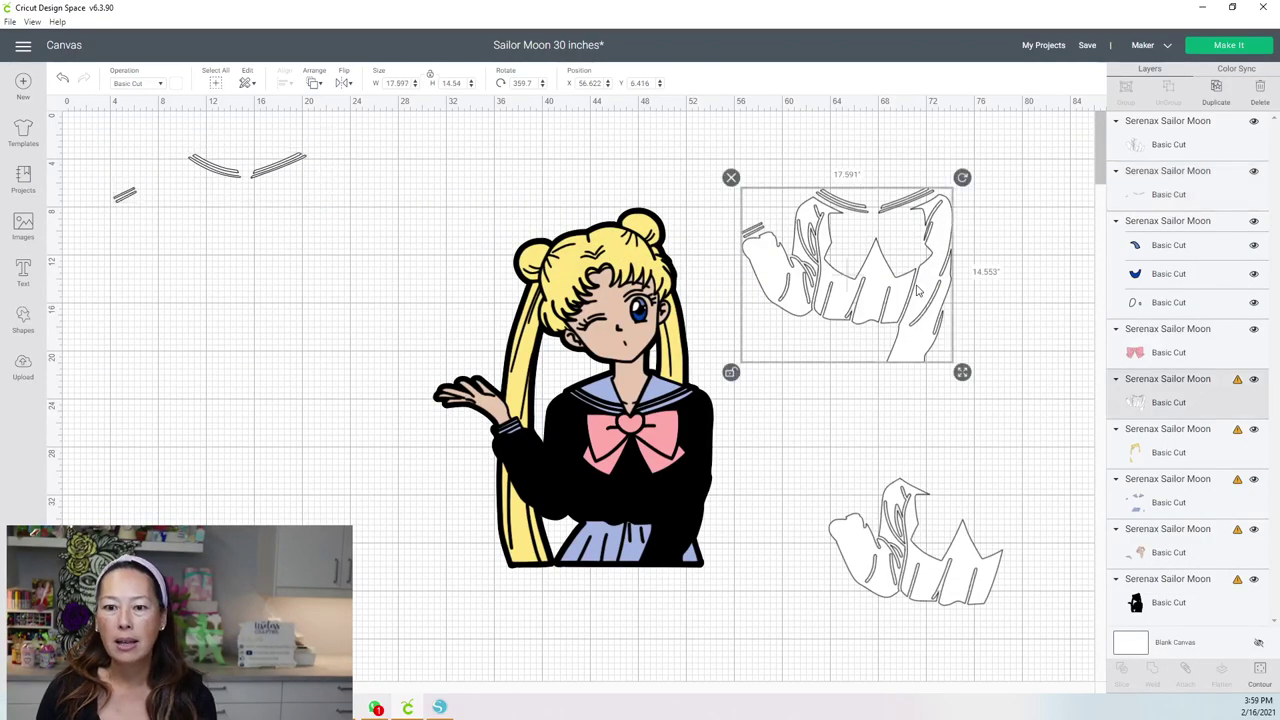
left_click(1265, 676)
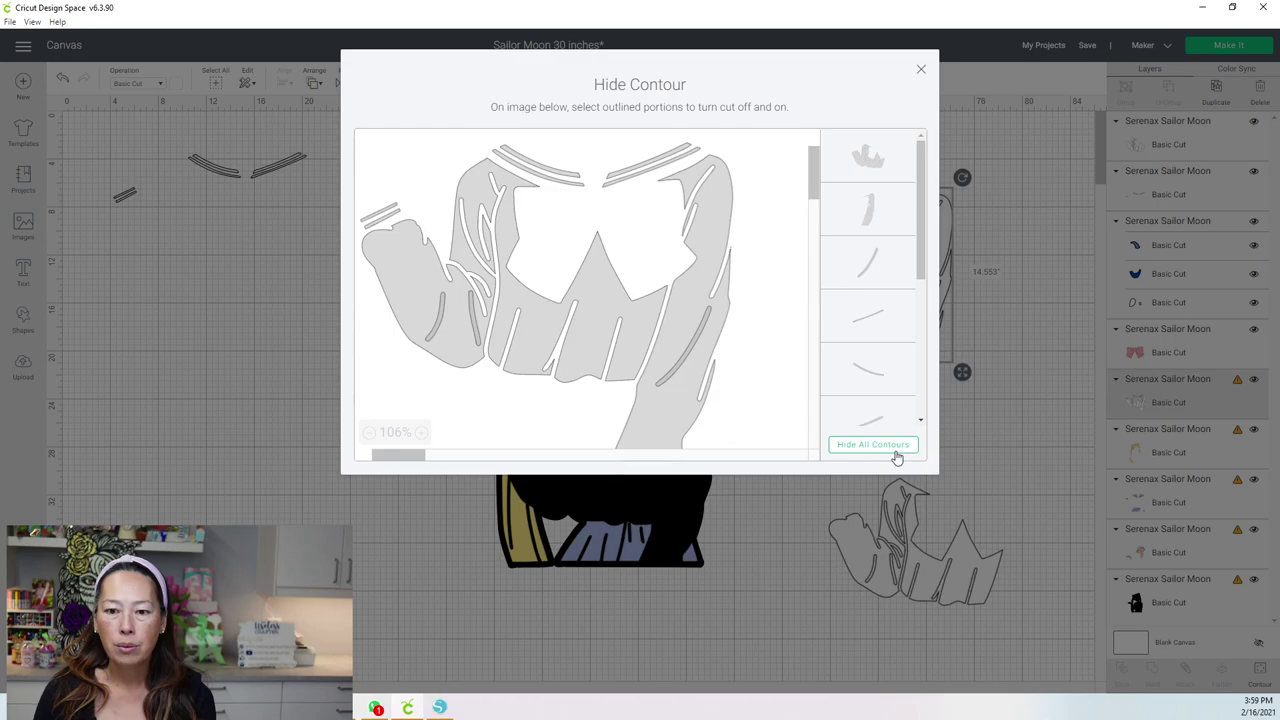
left_click(893, 455)
left_click(700, 262)
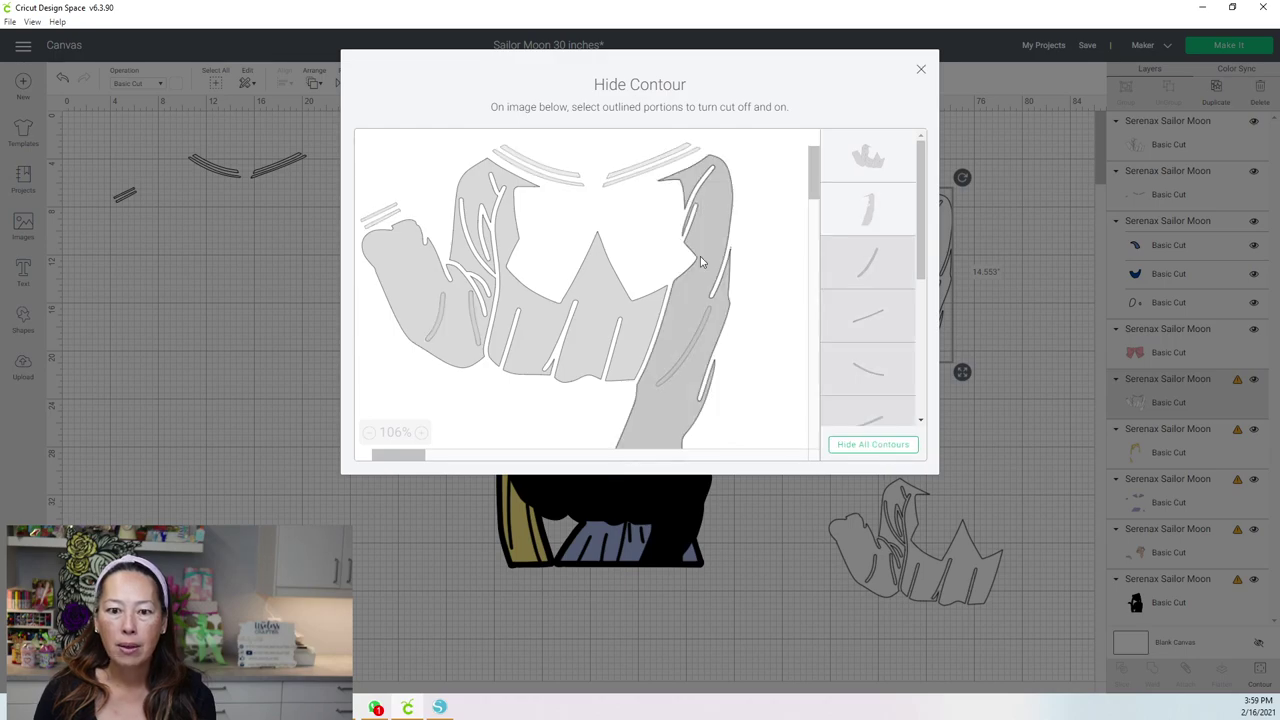
left_click(723, 344)
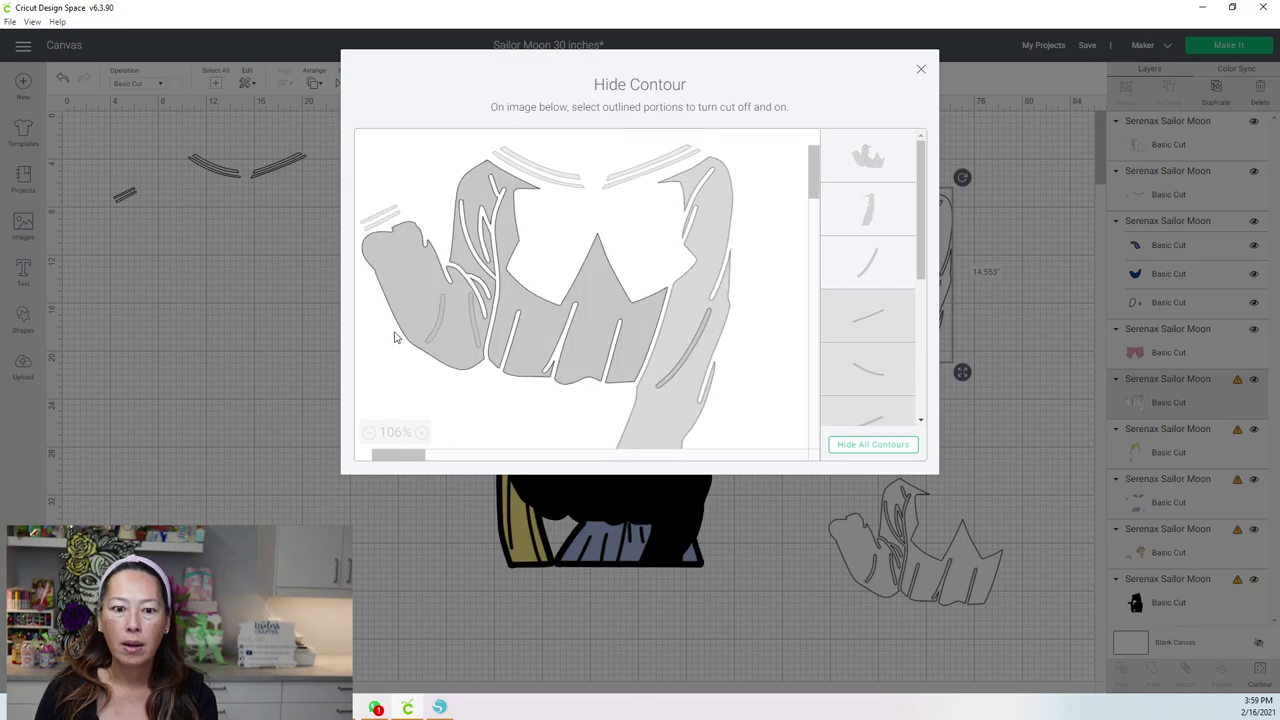
left_click(921, 70)
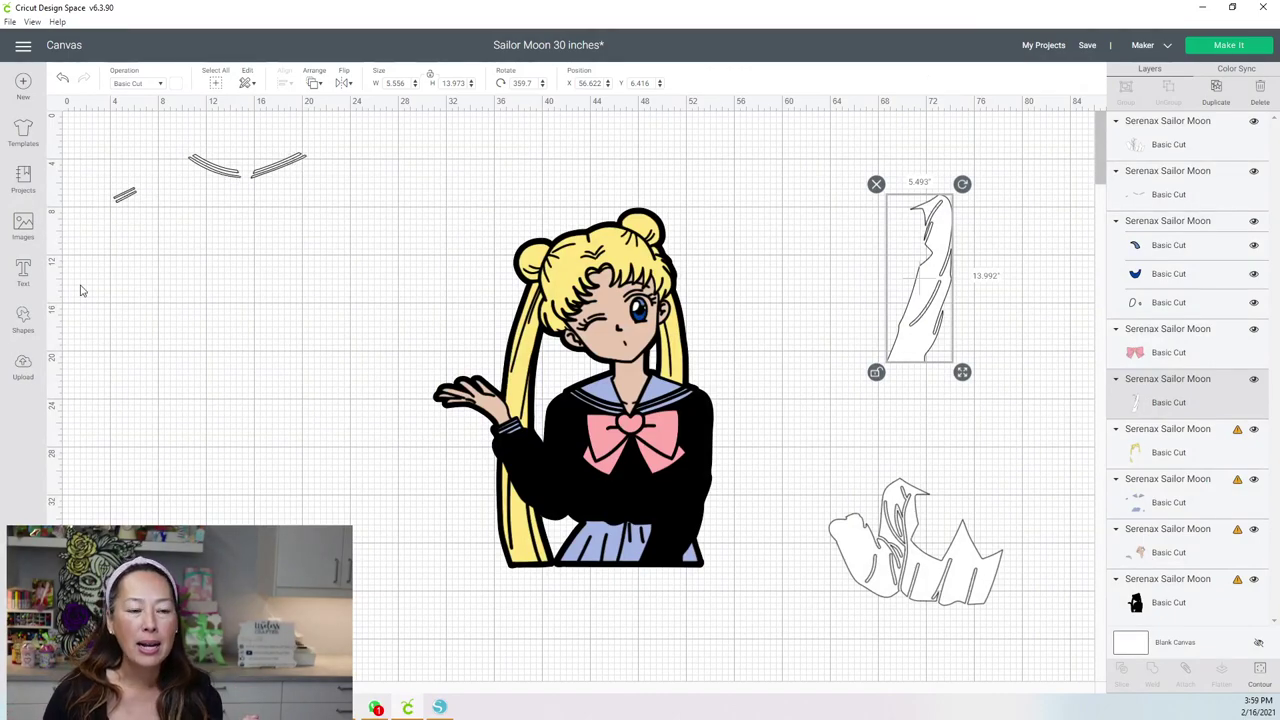
Step: Insert a square, enlarge it to about 21.556 inches and place it below the stripes at about X 6.8, Y 14.2
left_click(23, 320)
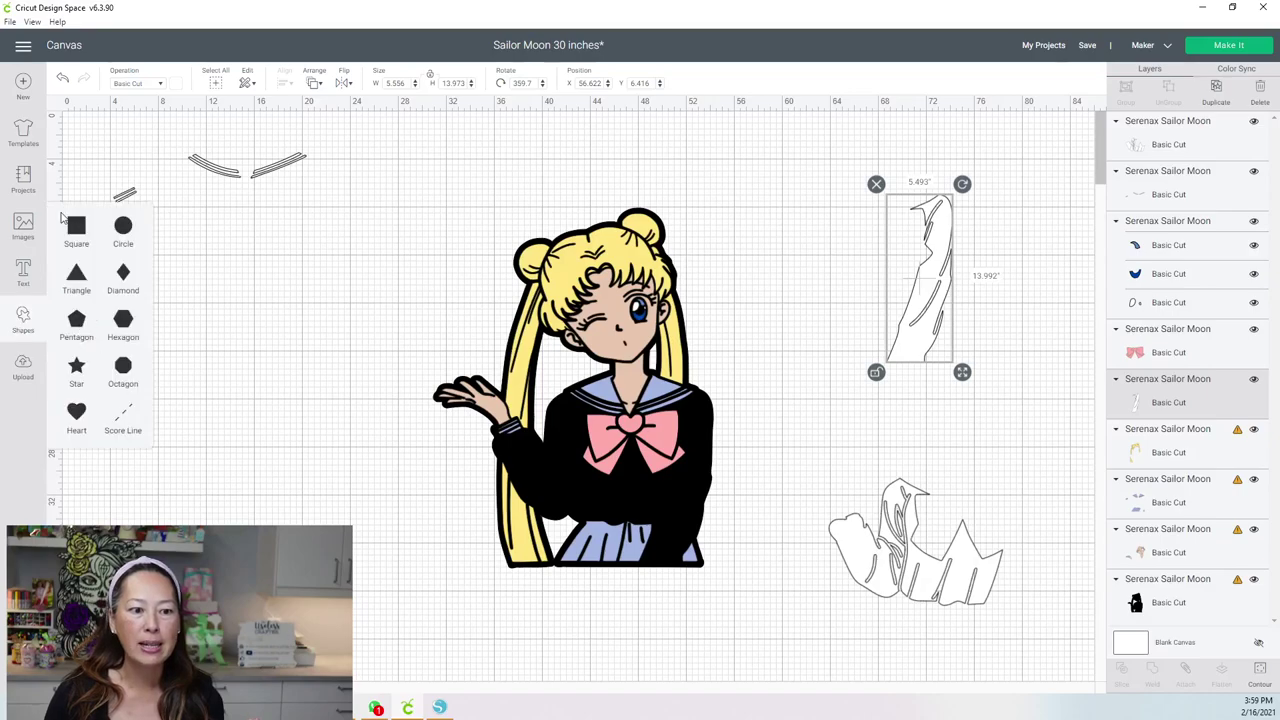
left_click(123, 243)
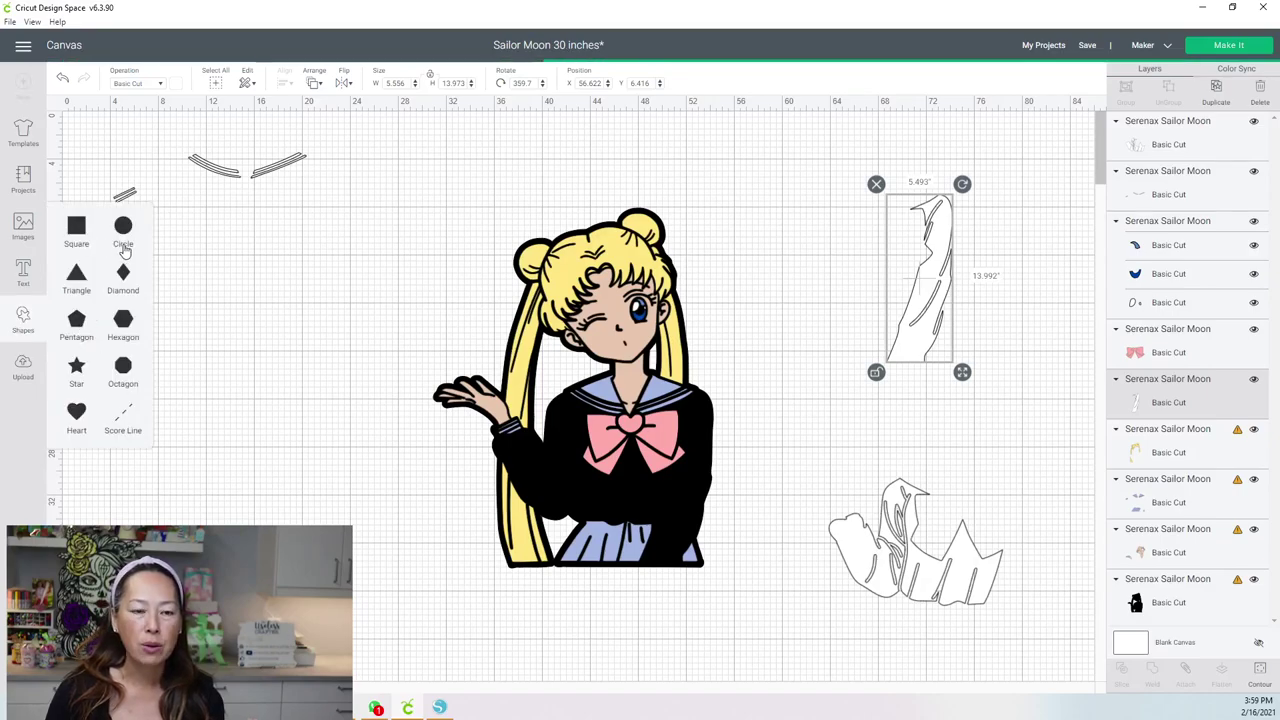
left_click_drag(115, 163, 334, 380)
left_click_drag(226, 156, 296, 323)
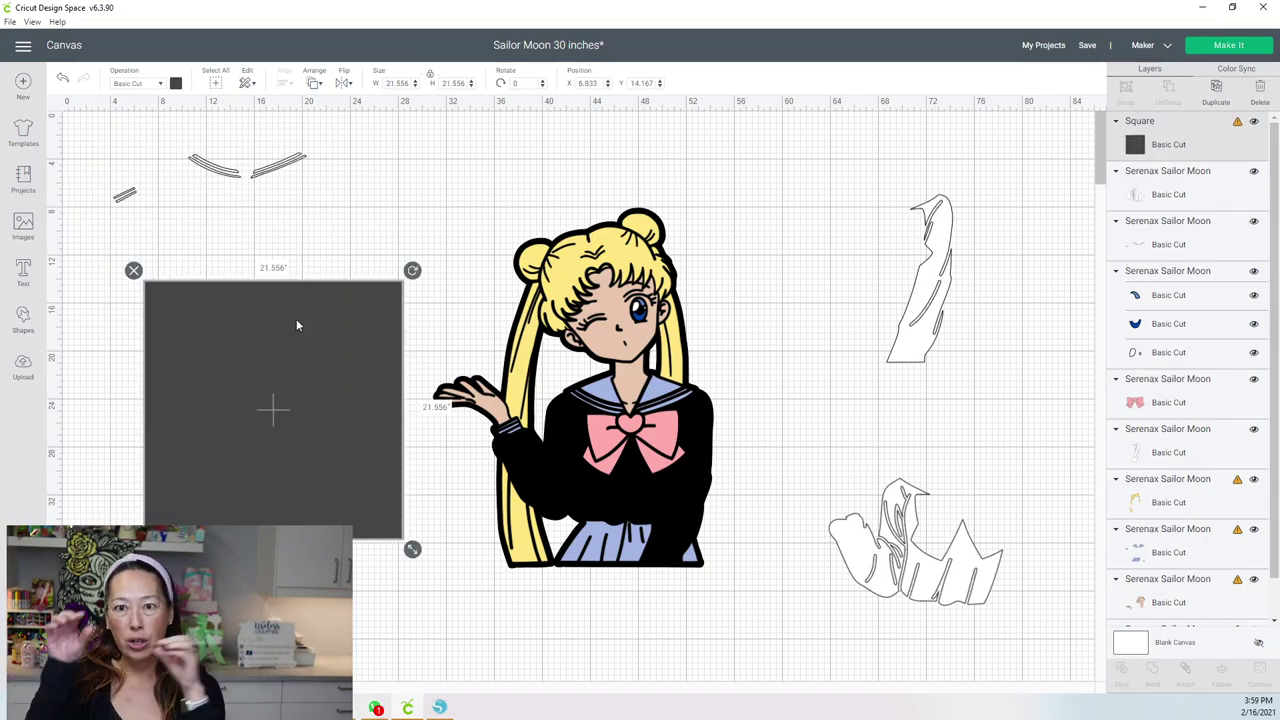
Step: Move the square to about X 15.1, Y 1.5 over the right-hand shoulder stripes and slice it with the stripe layer
left_click(255, 177)
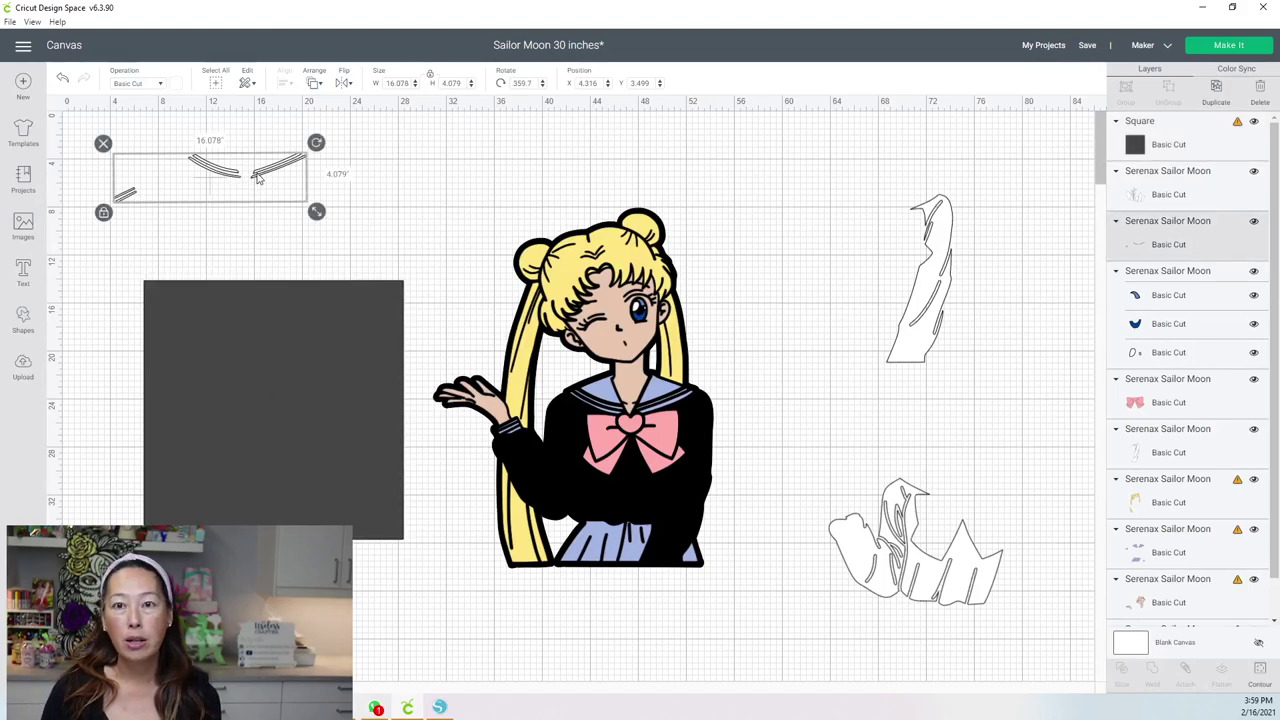
left_click_drag(293, 357, 391, 207)
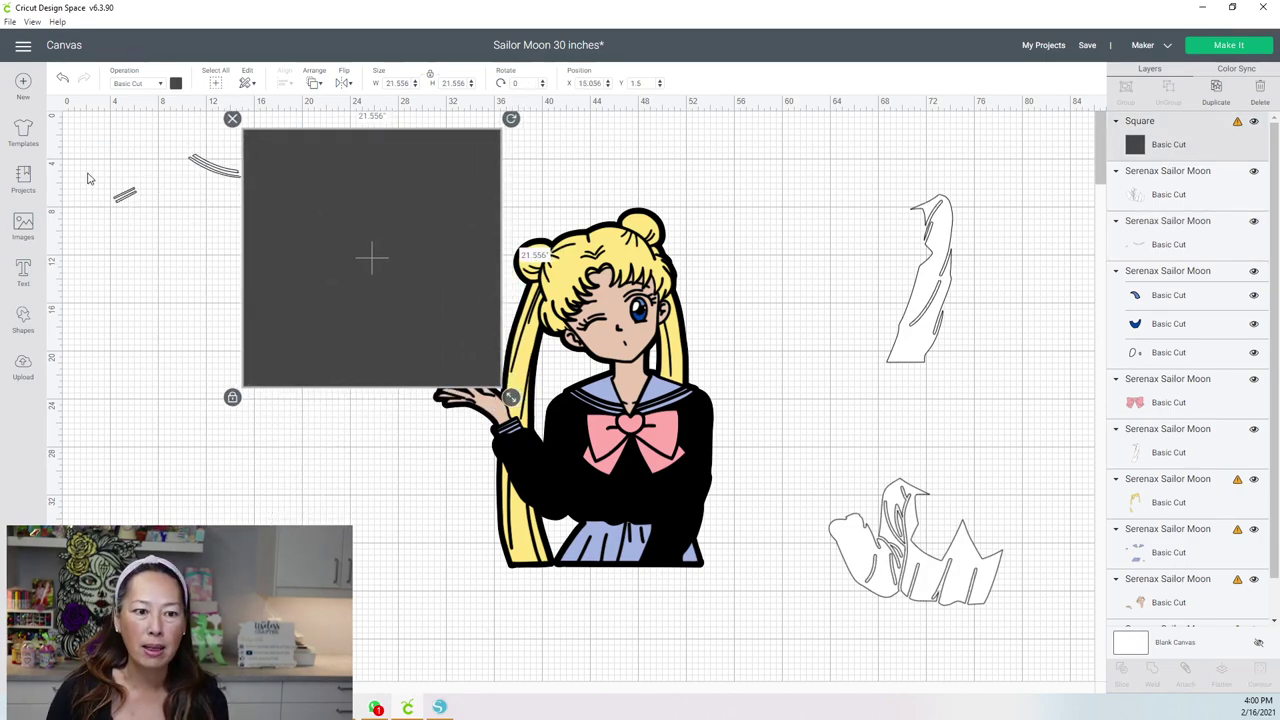
left_click_drag(80, 166, 329, 243)
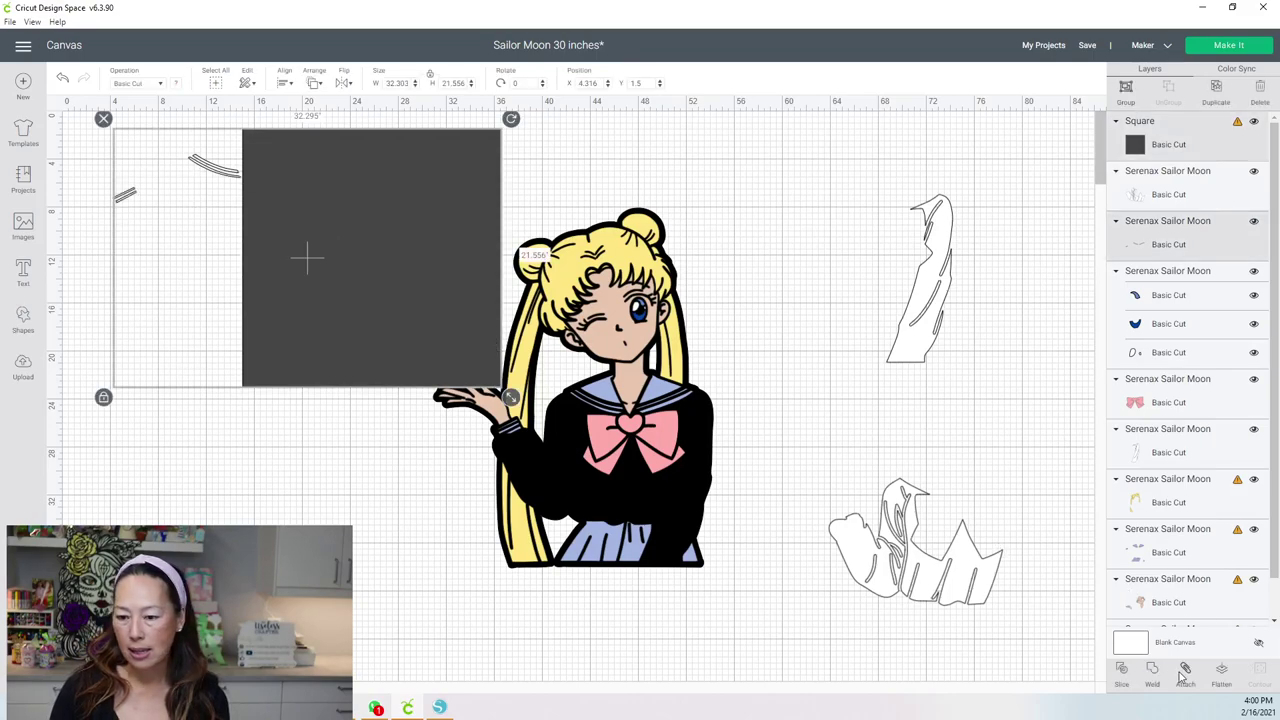
left_click(790, 485)
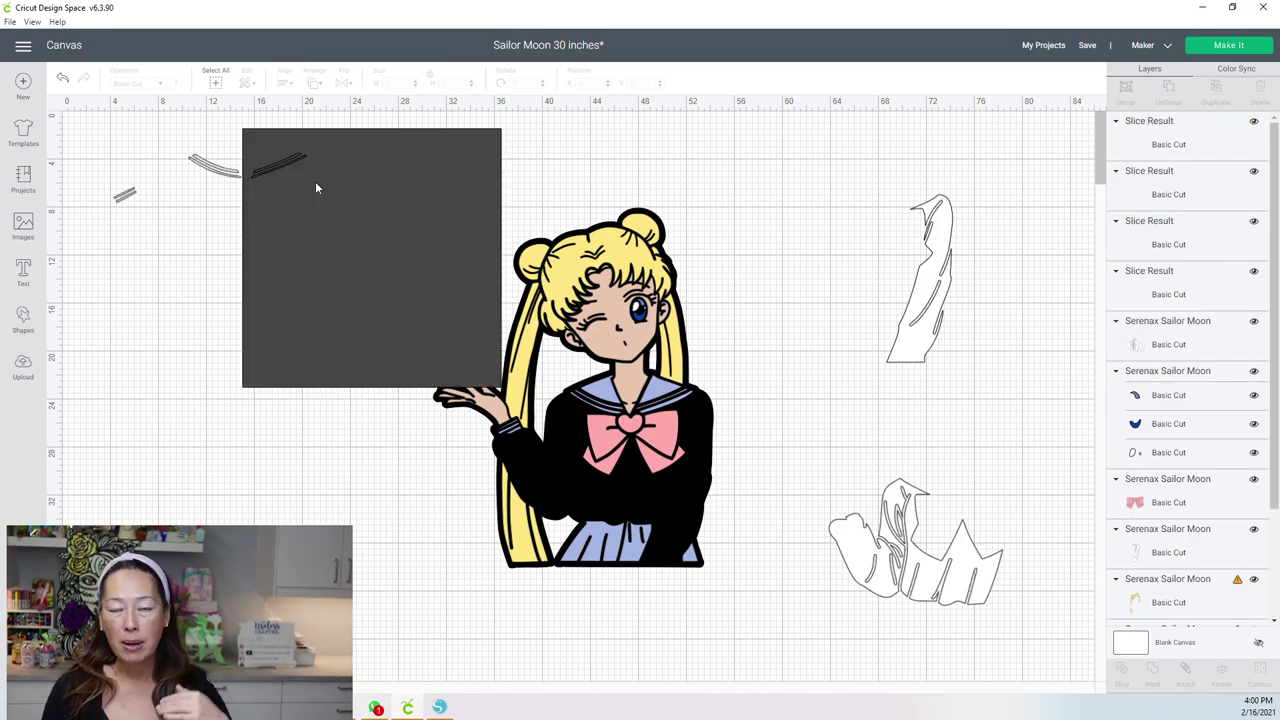
Step: Delete the dark leftover stripes from the slice, moving the square and the separated white shoulder stripes out of the way
left_click_drag(362, 232, 396, 400)
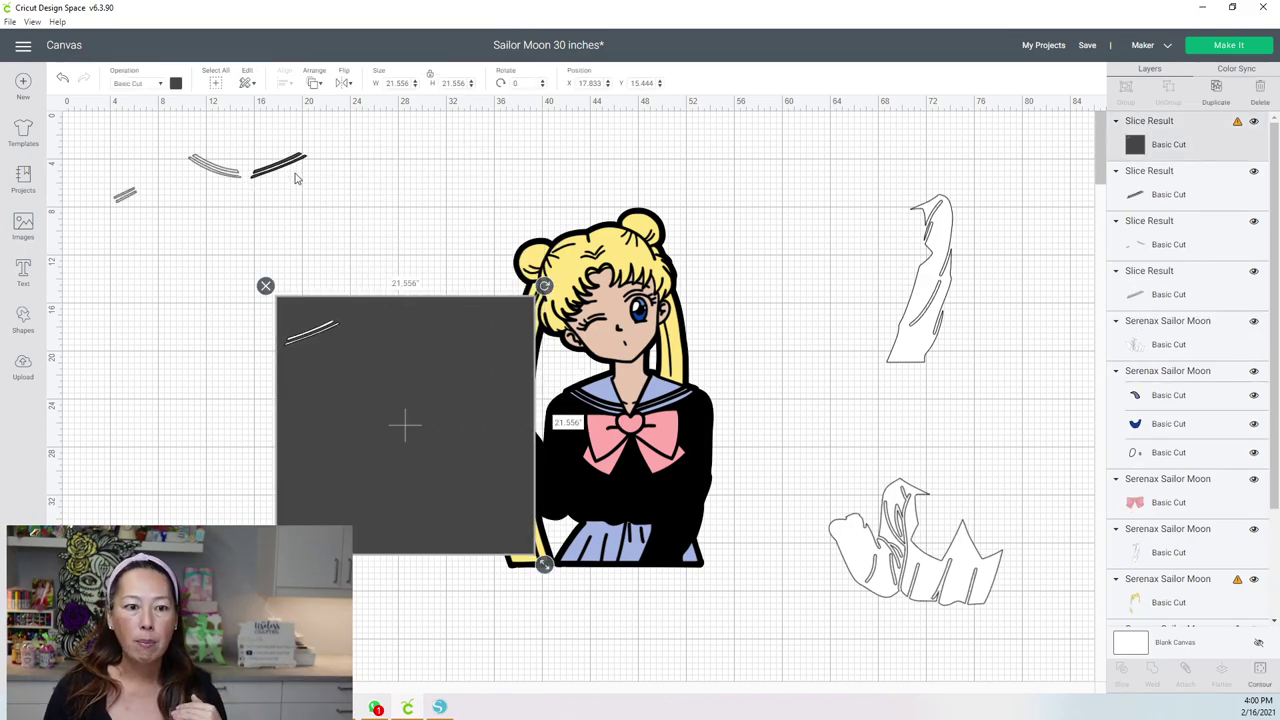
left_click(365, 228)
left_click_drag(365, 228, 374, 233)
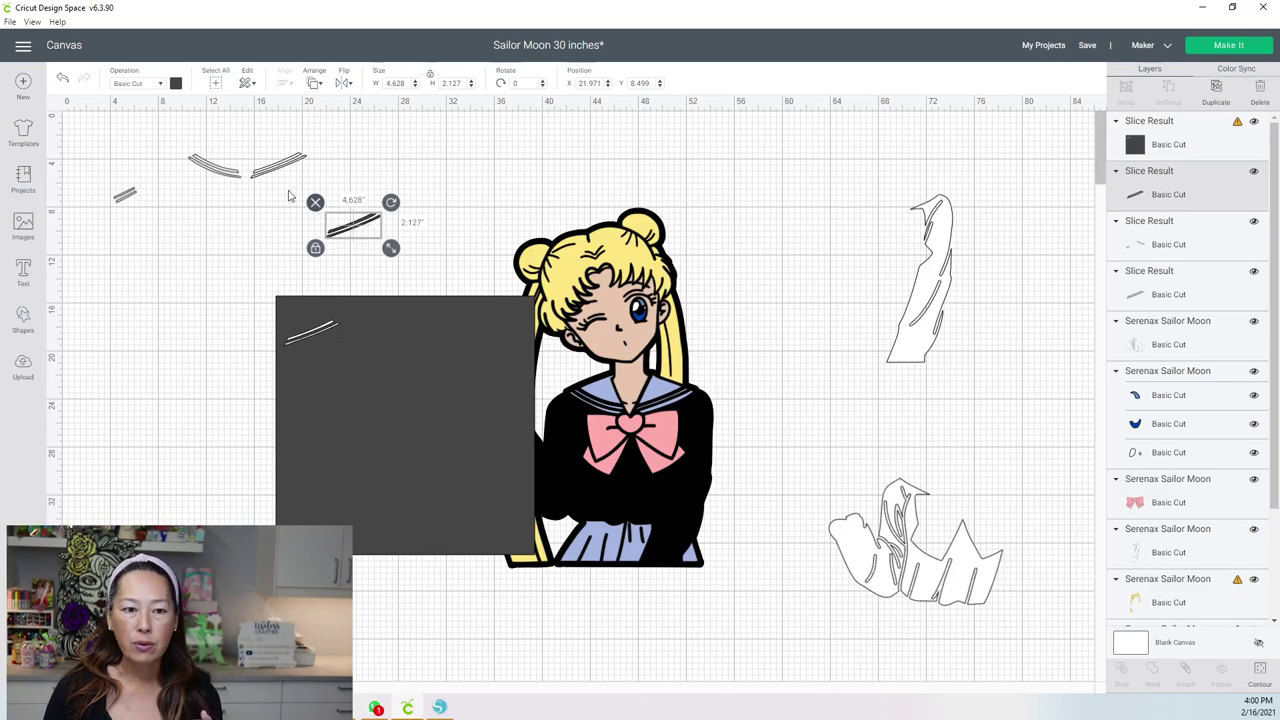
key("Delete")
left_click_drag(280, 175, 333, 165)
Step: Move the remaining white stripe layer to about X 12.5, Y 23.5, leaving only its curved stripes under the square, and slice both
left_click_drag(236, 195, 347, 428)
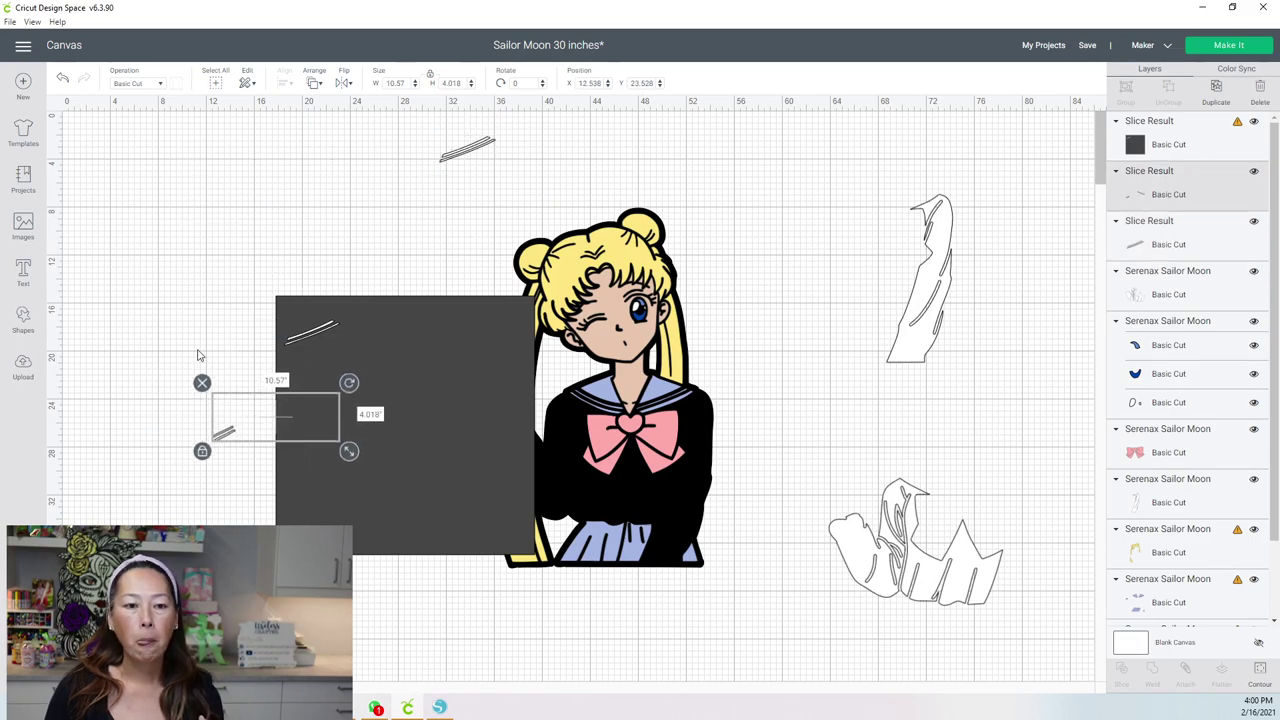
left_click(384, 355)
left_click_drag(154, 391, 340, 454)
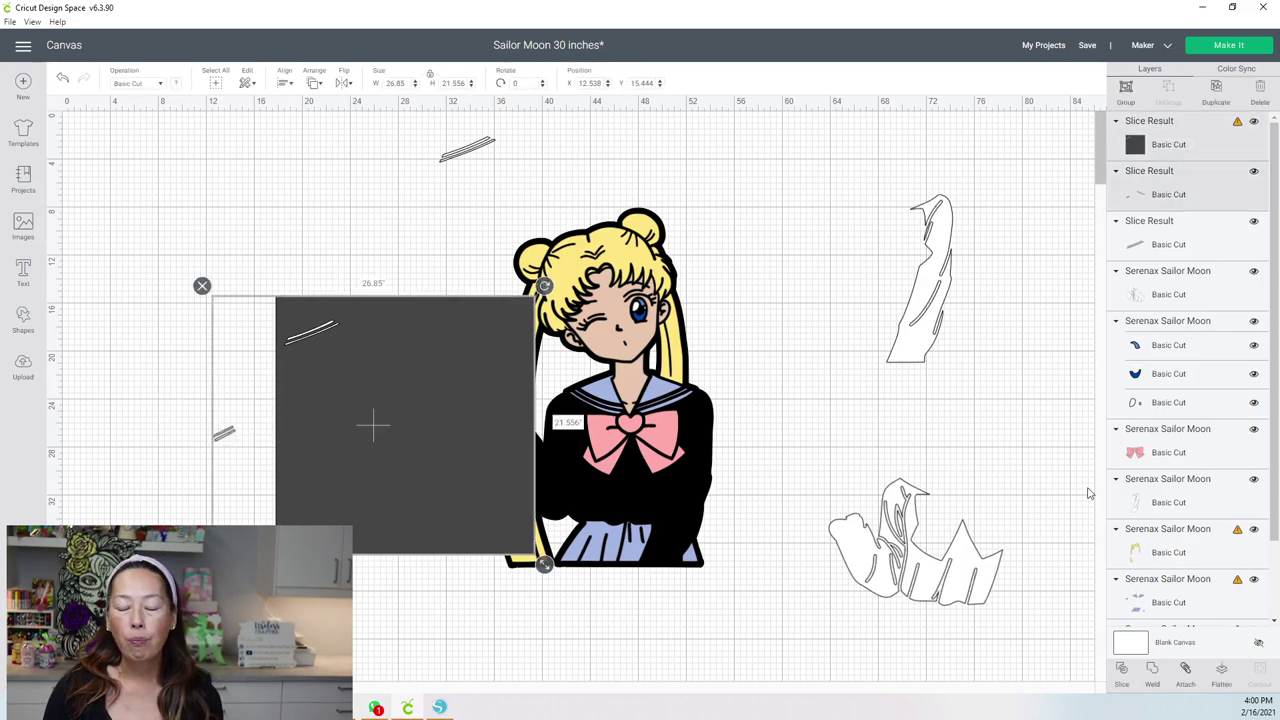
left_click(446, 394)
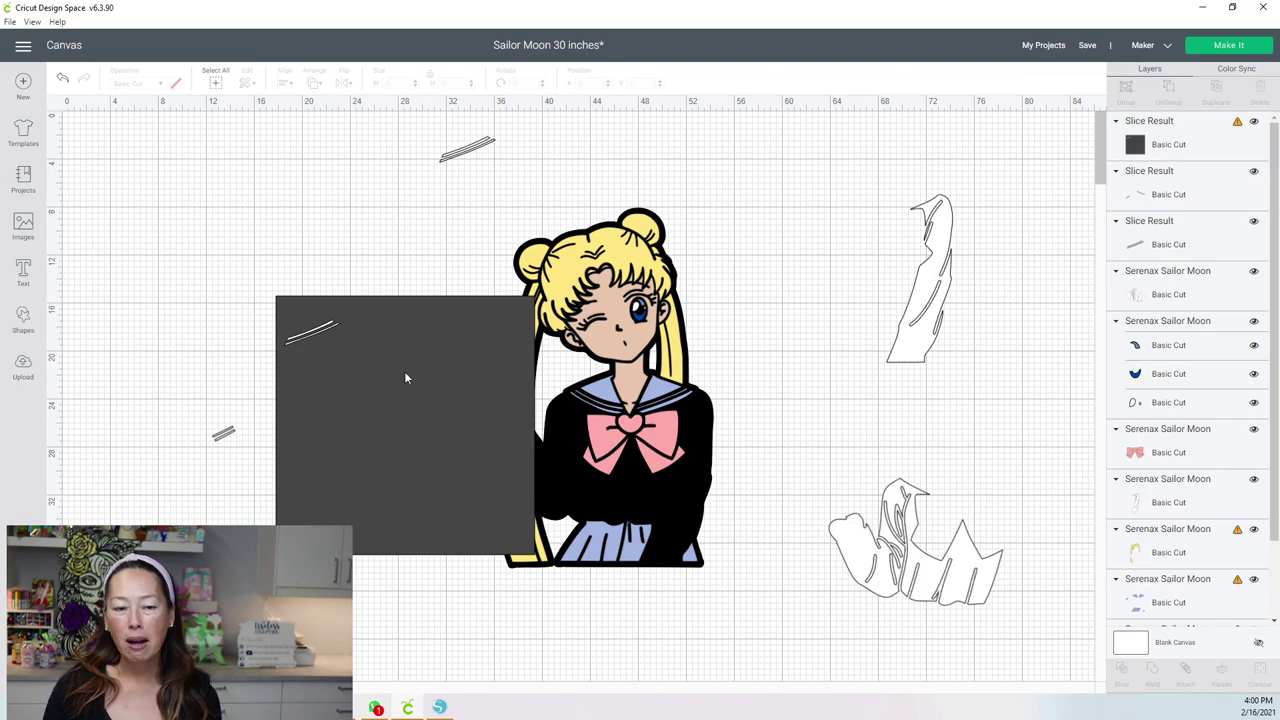
key("ctrl+z")
Step: Move the square to about X 31.7, Y 6.7 and delete the dark curved stripes left over from the slice
left_click_drag(365, 358, 536, 253)
left_click_drag(313, 404, 337, 288)
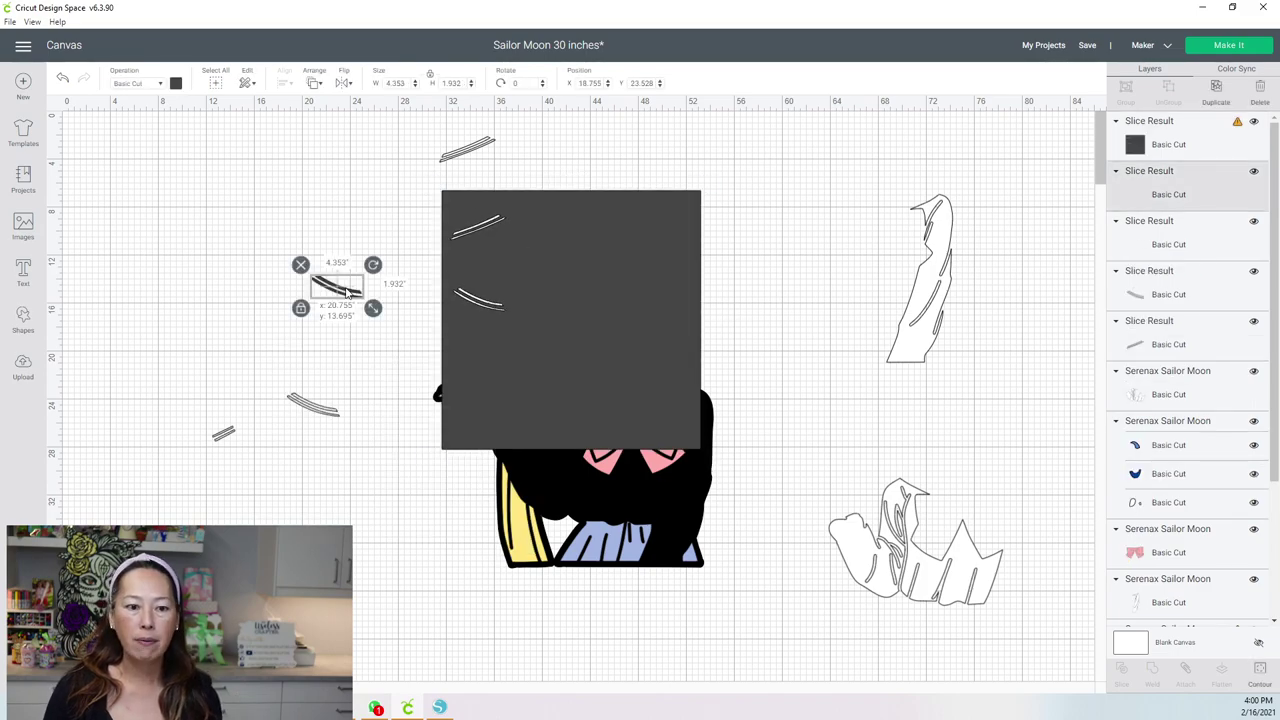
left_click(301, 265)
Step: Place the white curved stripes and the small cuff stripes above the figure's head beside the other stripes, and delete the square
left_click_drag(312, 405, 451, 135)
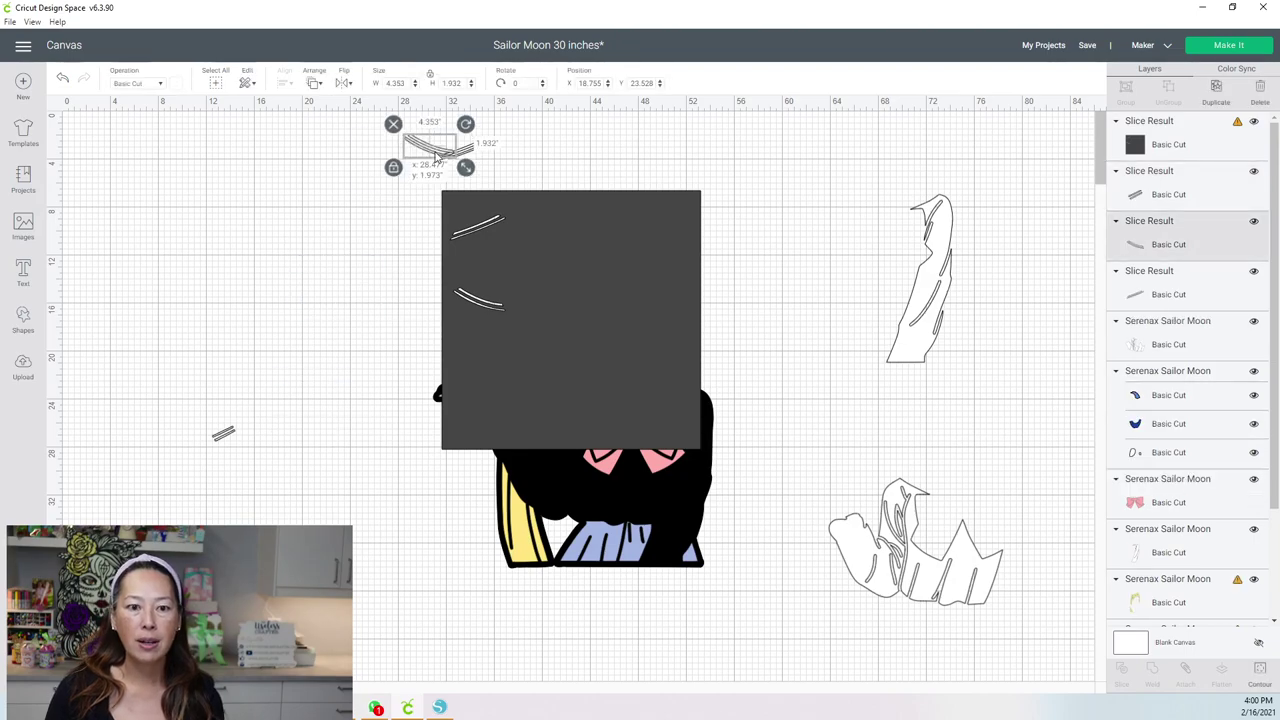
left_click(222, 432)
left_click_drag(222, 432, 505, 140)
left_click_drag(509, 251, 238, 381)
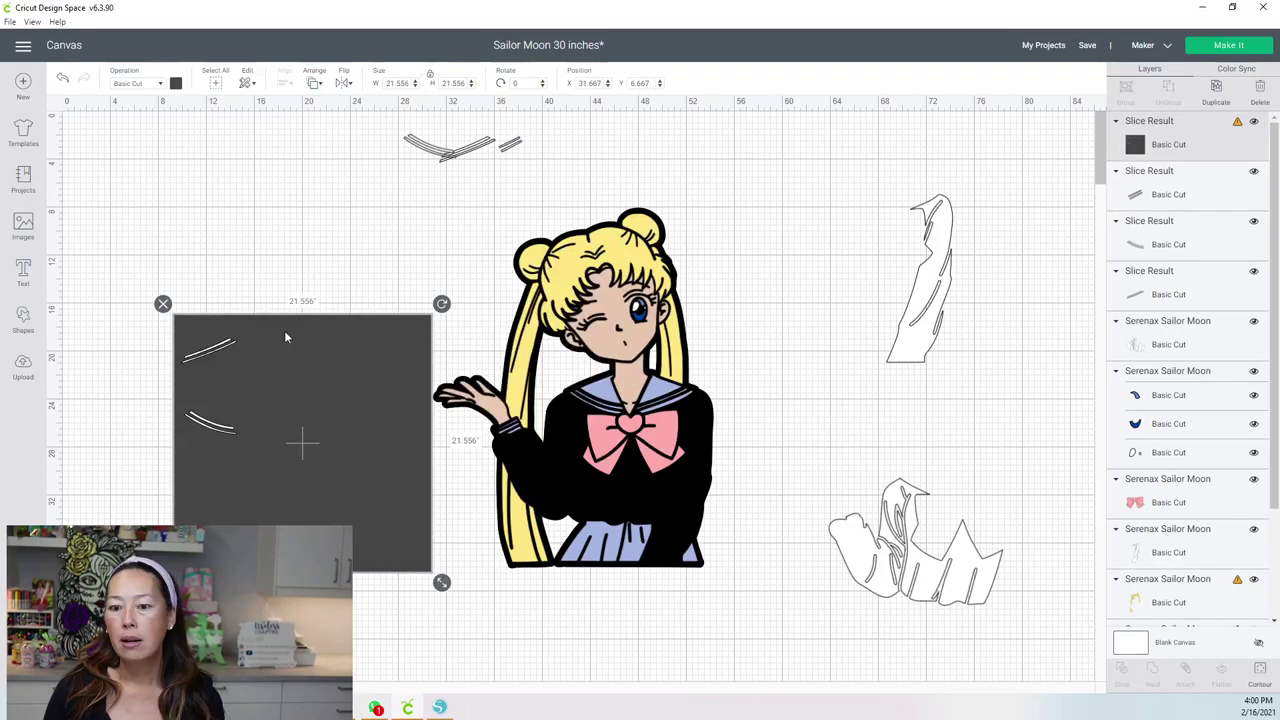
left_click(160, 304)
Step: Rotate the straight sleeve to about 29° and place it at about X 68.3, Y 2.2, with the other shirt piece at about X 57.2, Y 17.4
left_click(933, 276)
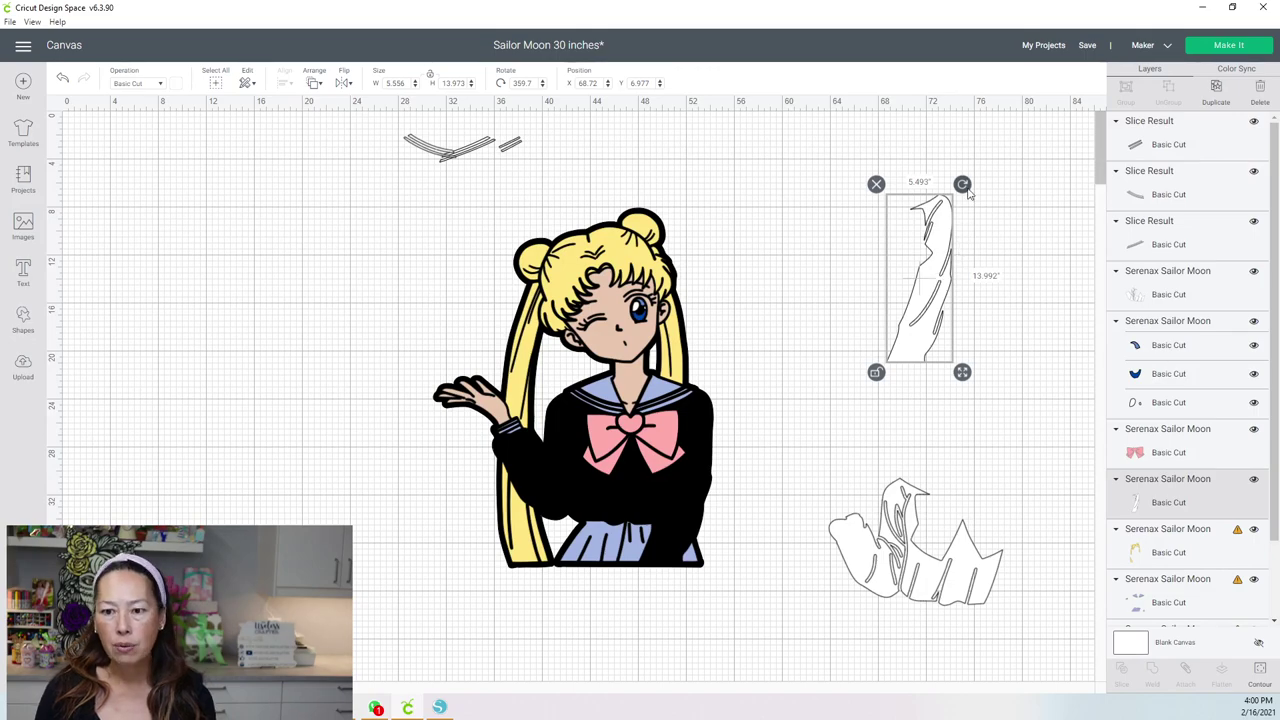
left_click_drag(962, 184, 860, 298)
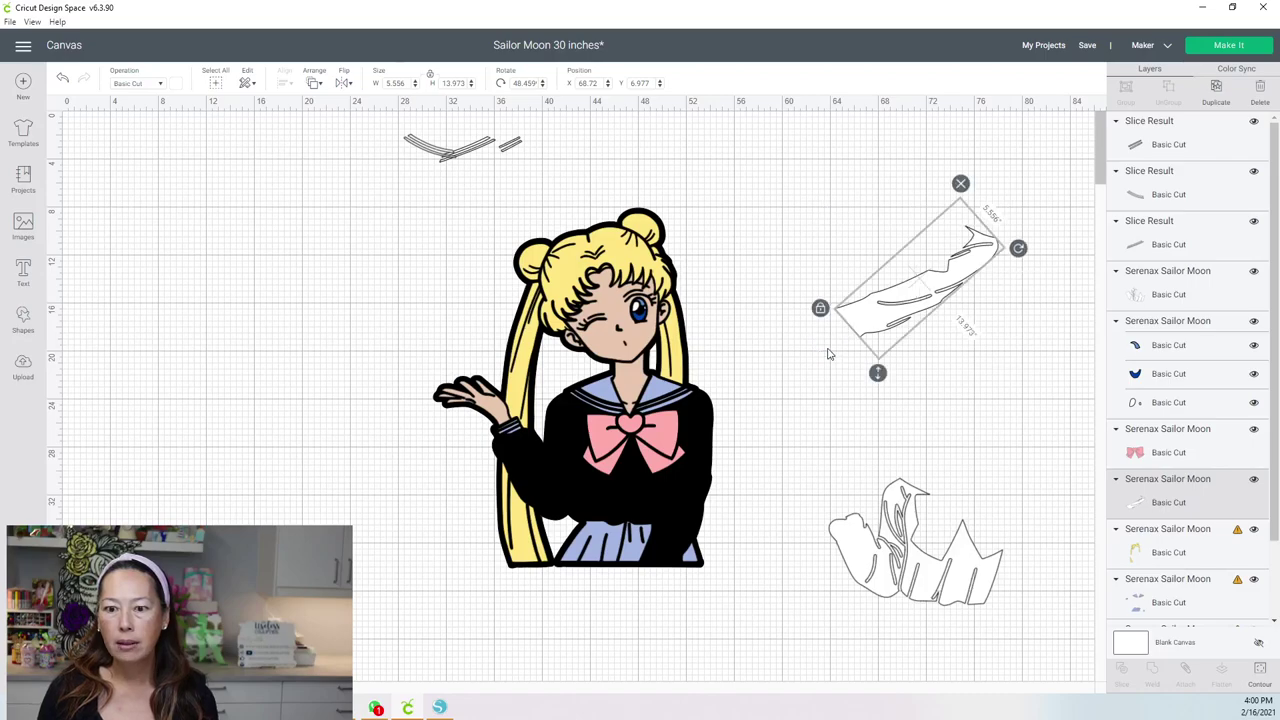
left_click_drag(1018, 248, 872, 272)
left_click_drag(1018, 248, 967, 211)
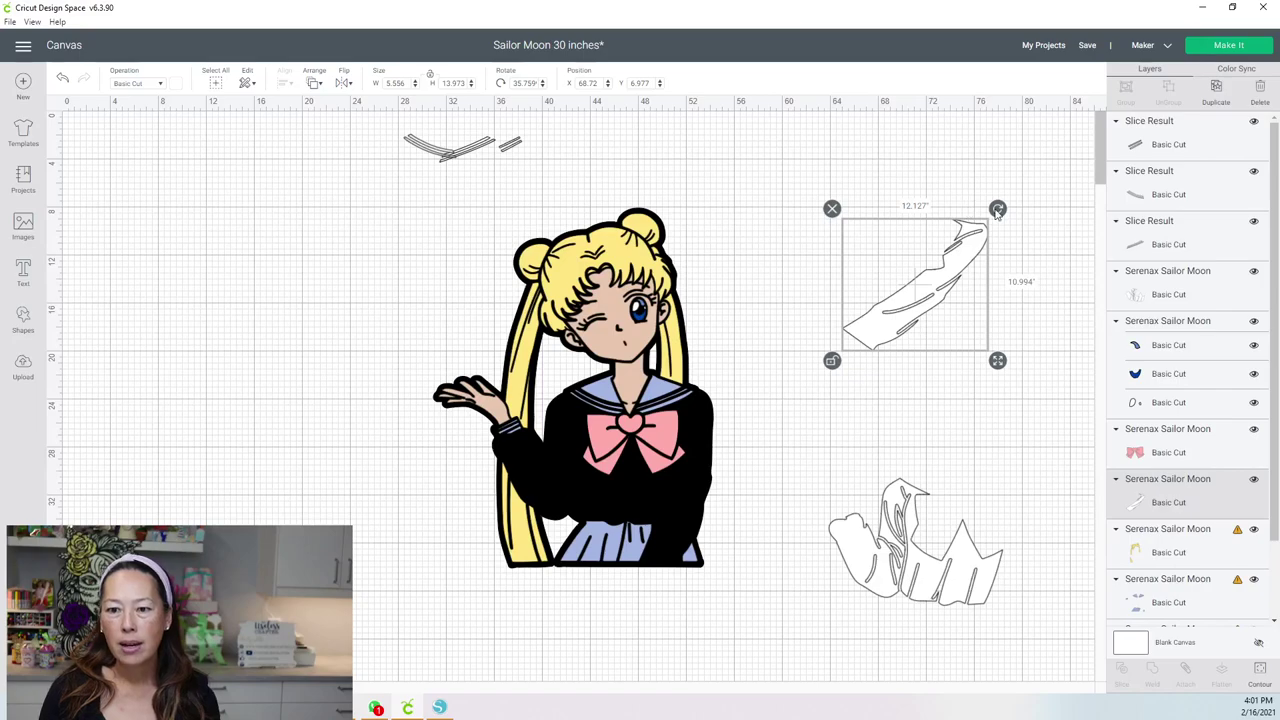
left_click_drag(997, 212, 993, 210)
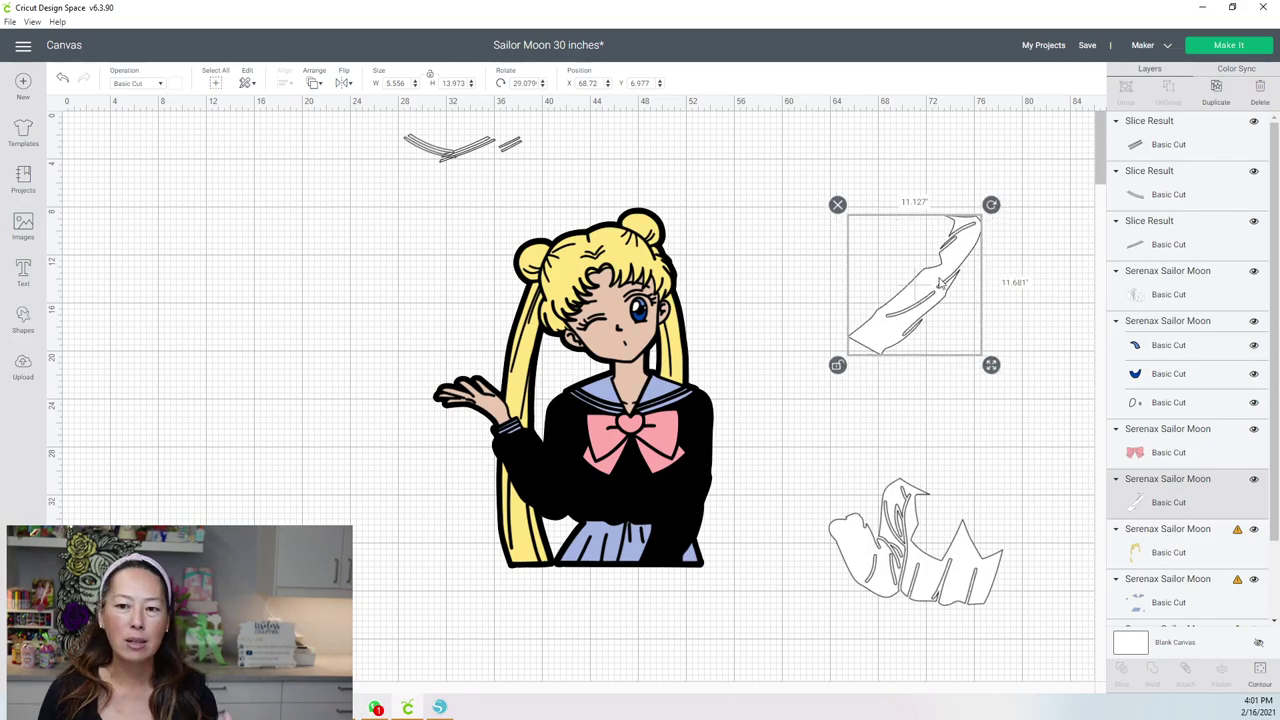
left_click_drag(983, 277, 1015, 200)
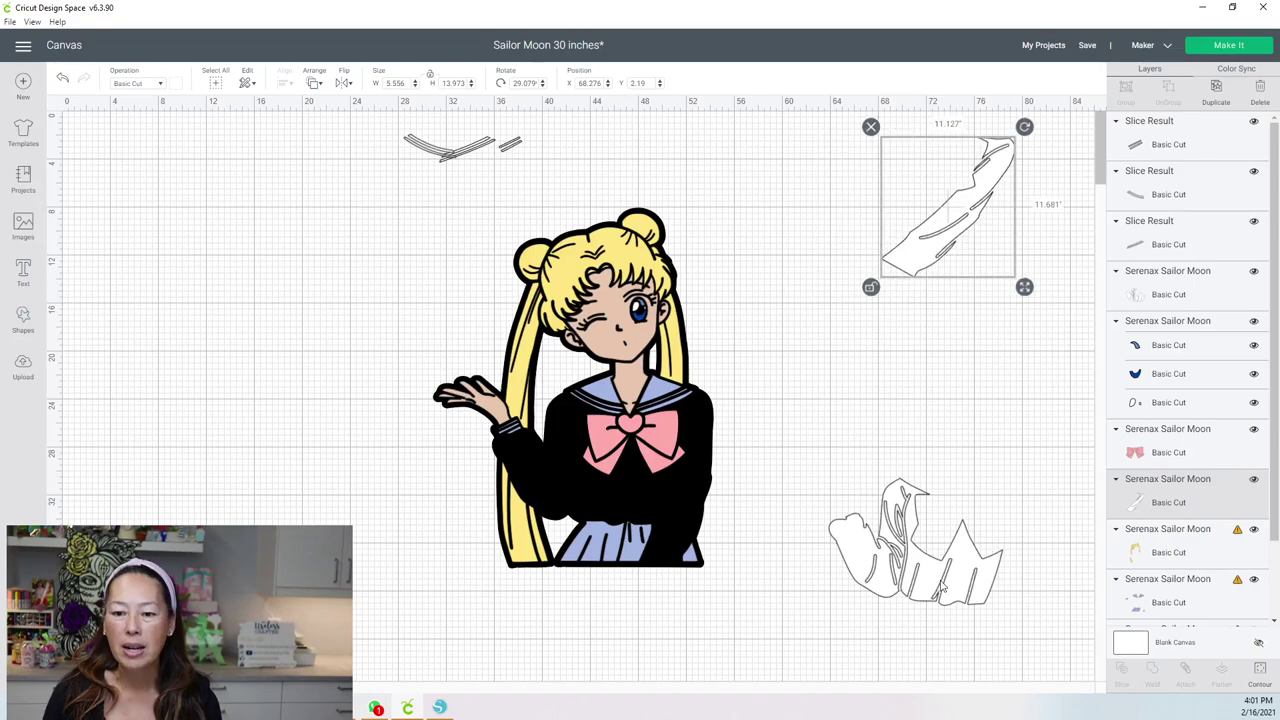
left_click_drag(920, 527, 838, 367)
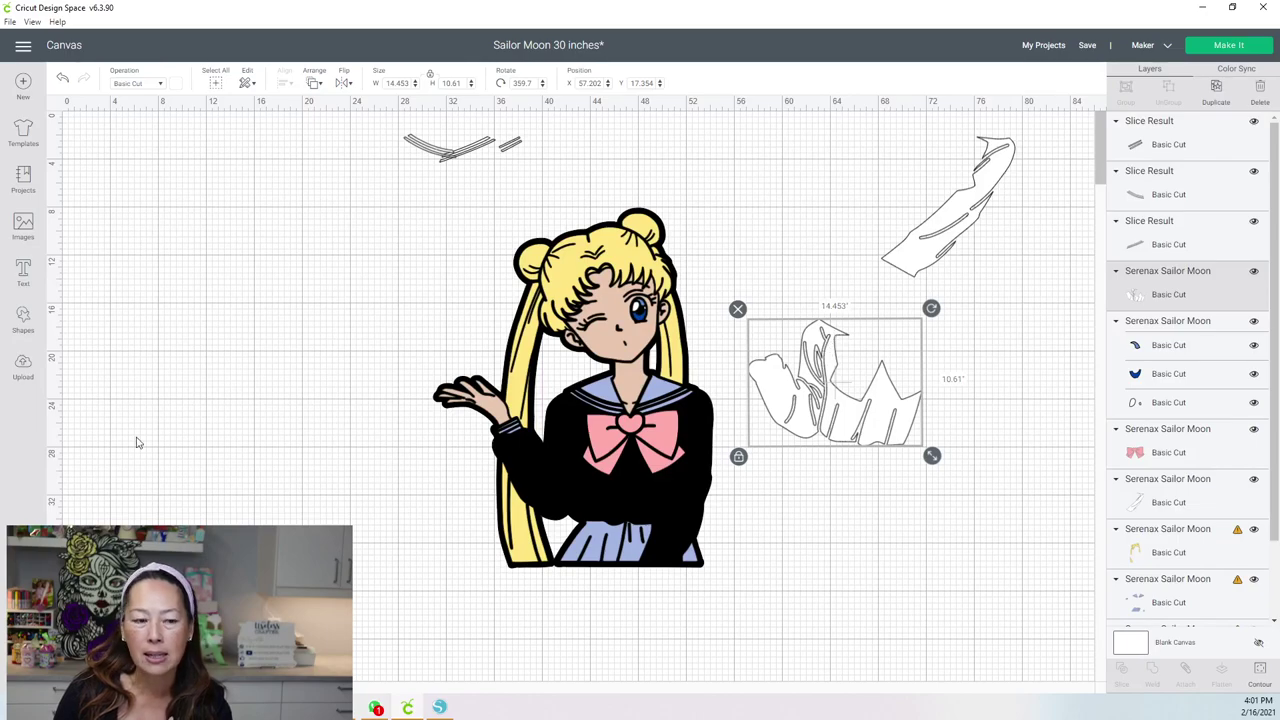
Step: Start a text object and set its font to I Love Glitter
left_click(23, 272)
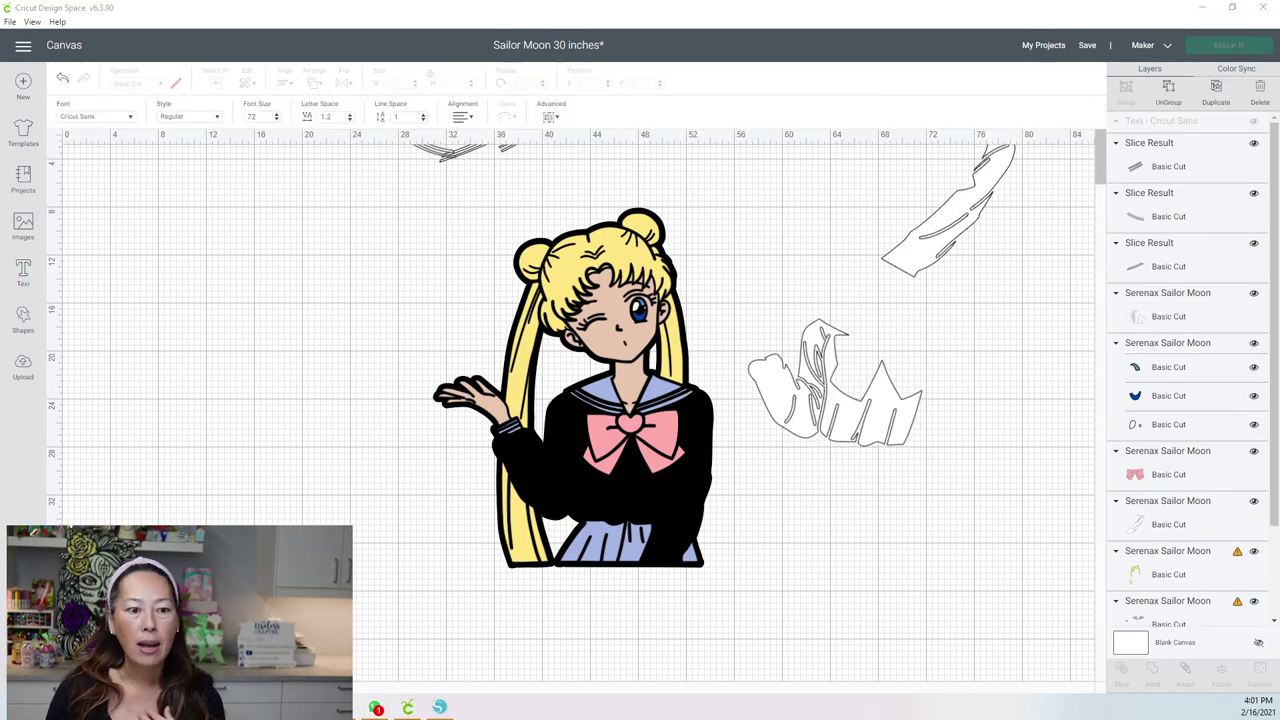
left_click(98, 118)
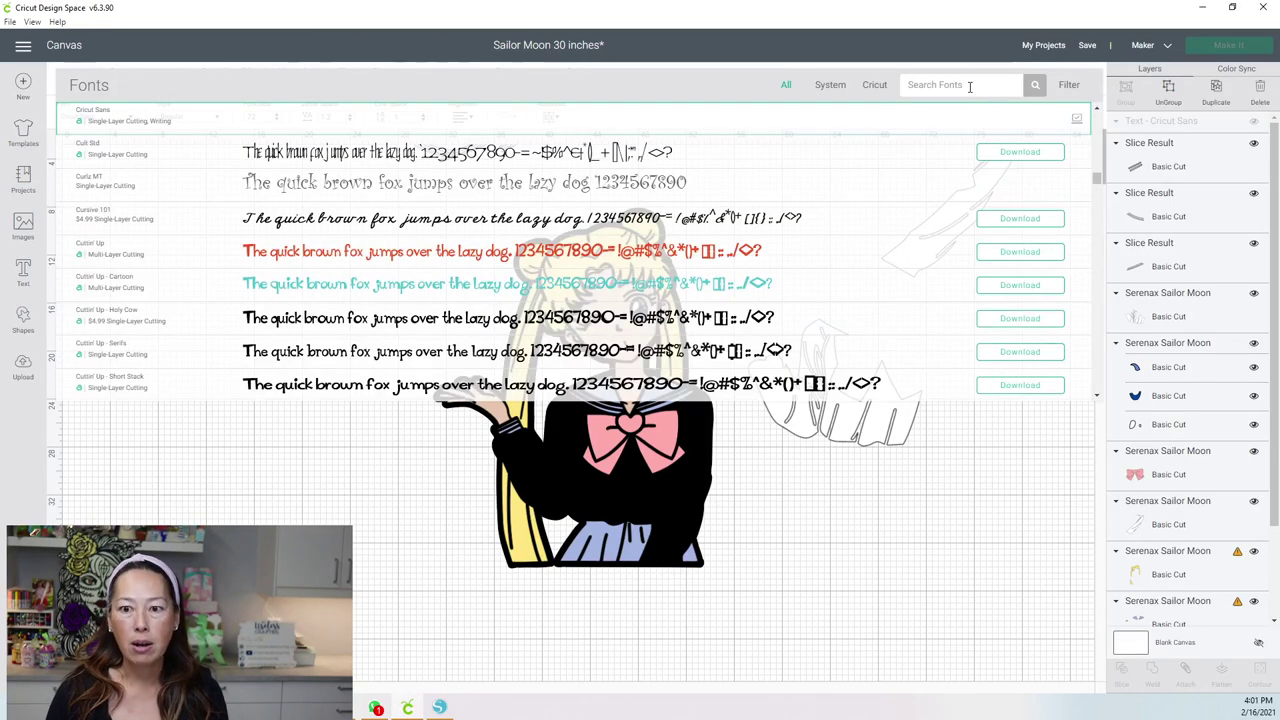
type("love glitter")
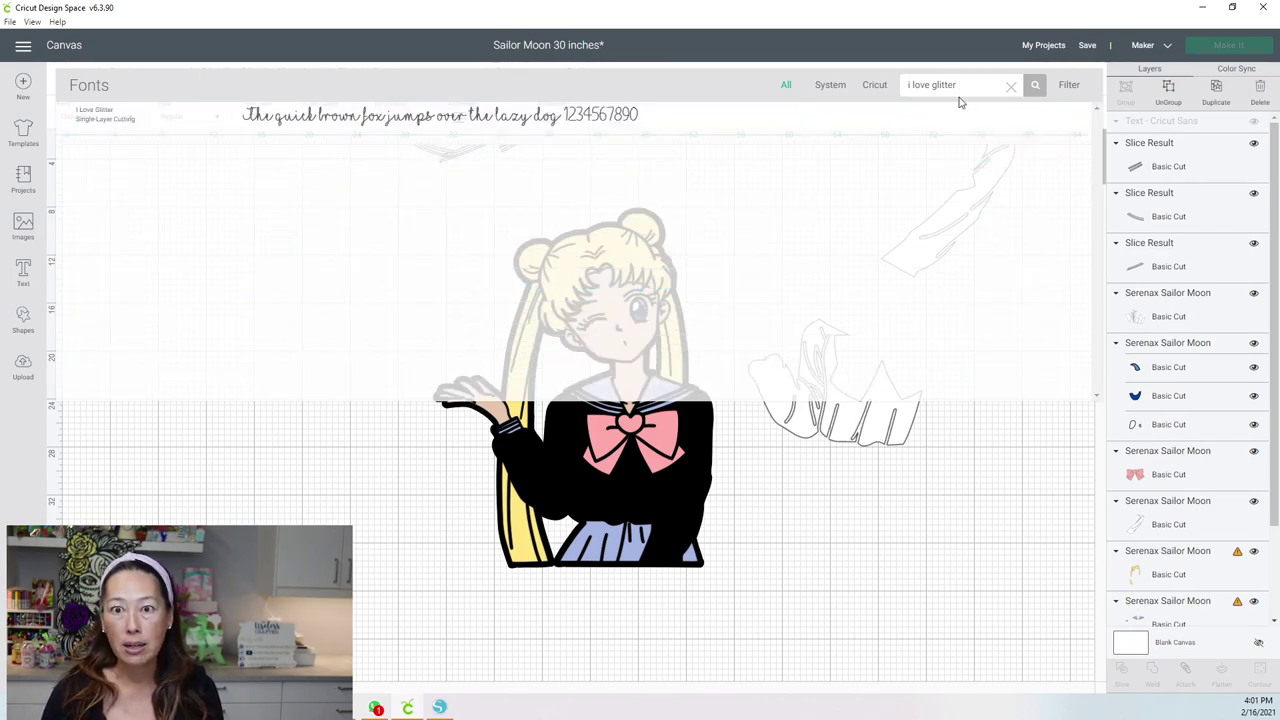
left_click(869, 114)
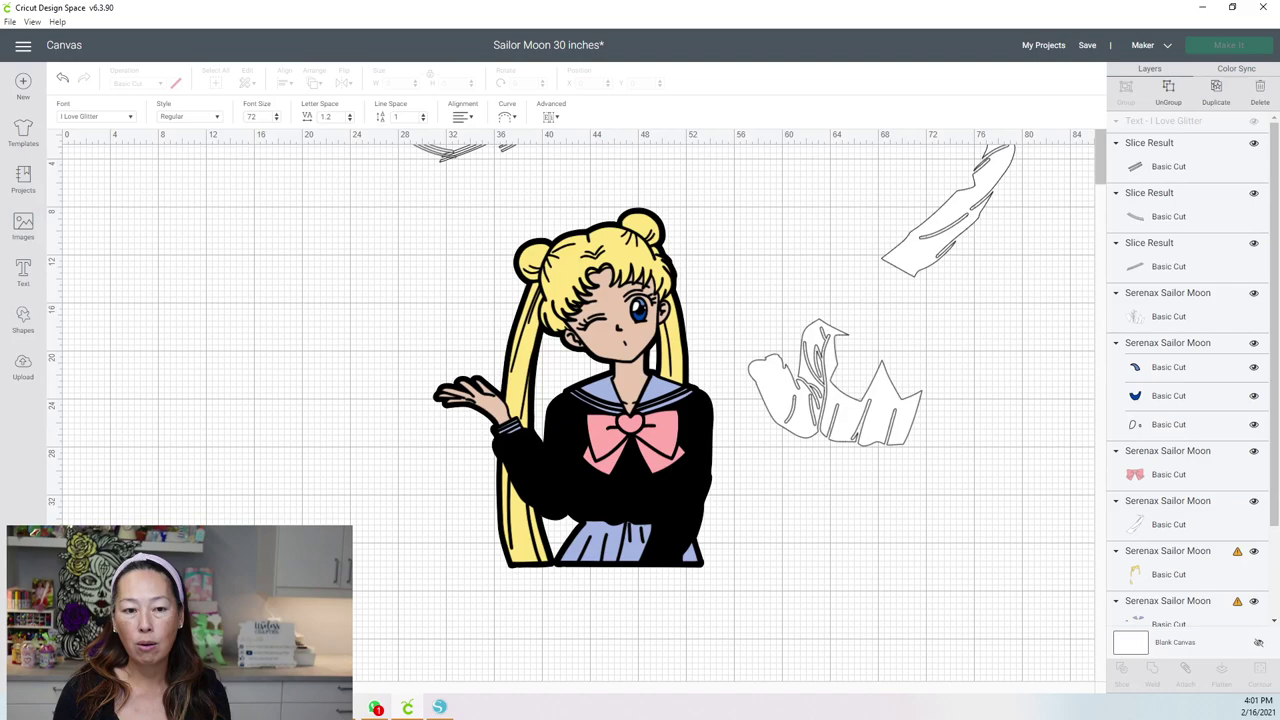
left_click(264, 498)
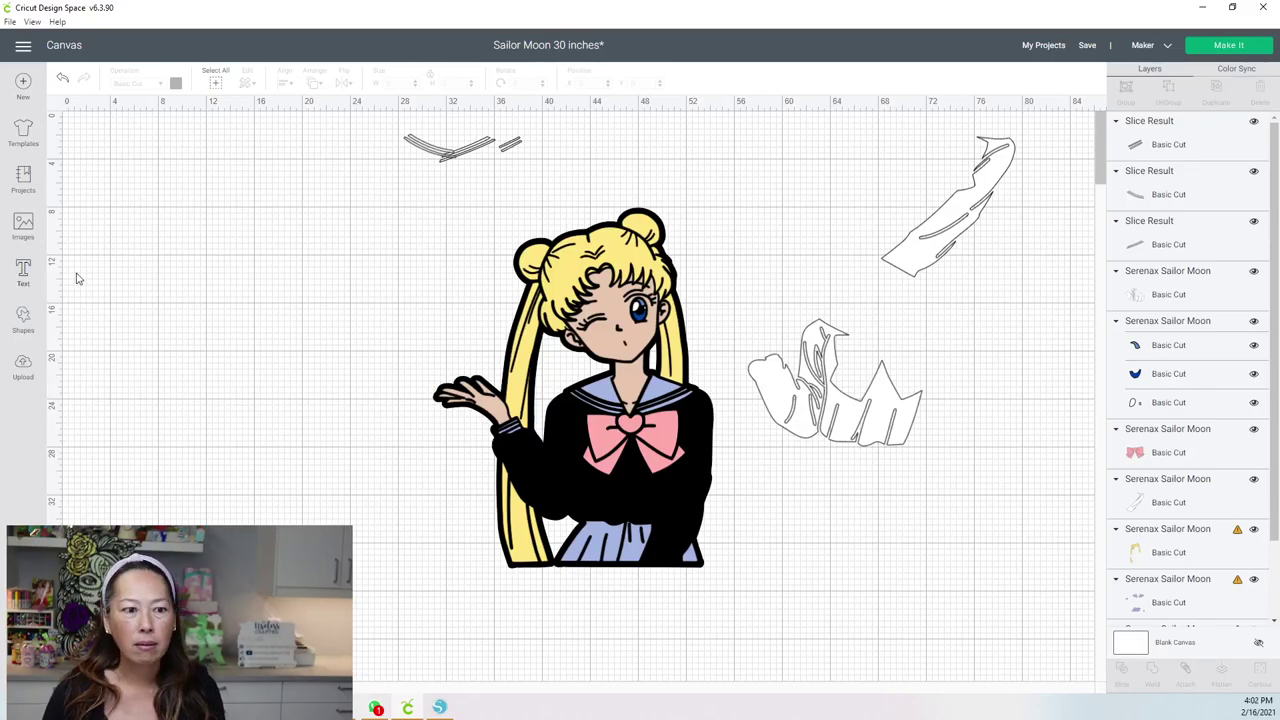
Step: Insert a thin wavy swash in the I Love Glitter font, about 11.179 inches wide, at about X 6.9, Y 16.2
left_click(23, 272)
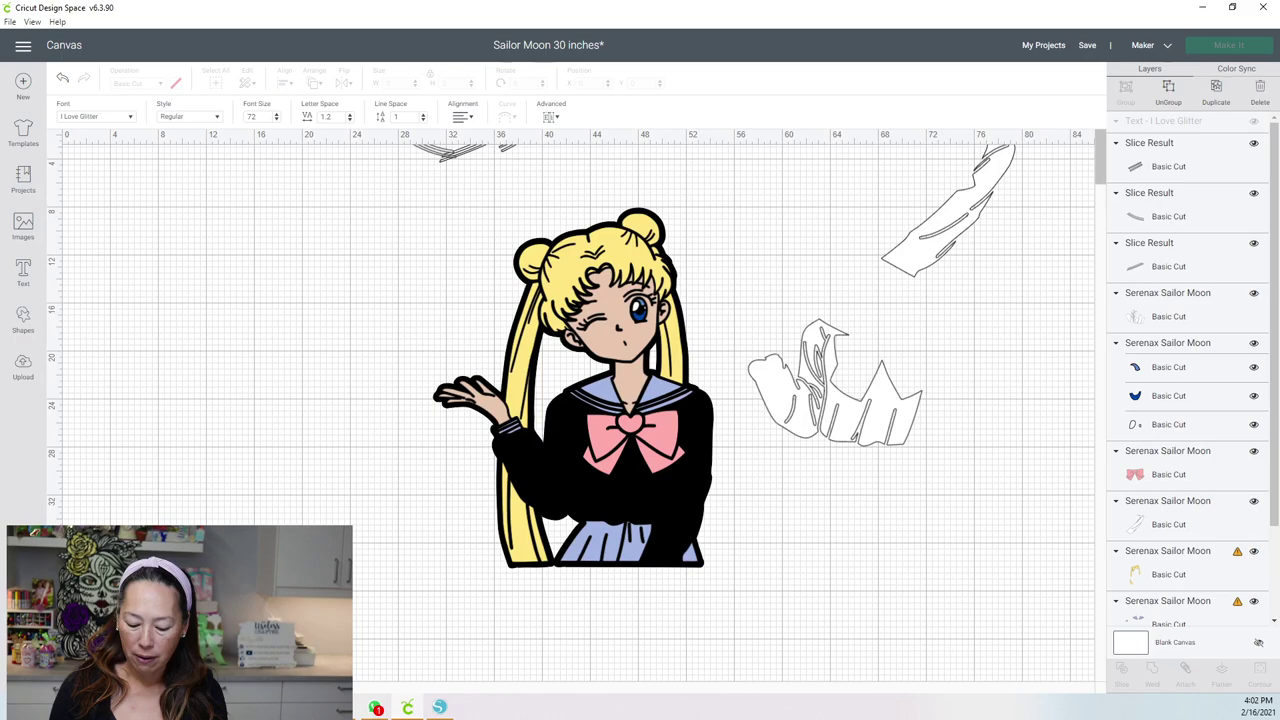
left_click(229, 326)
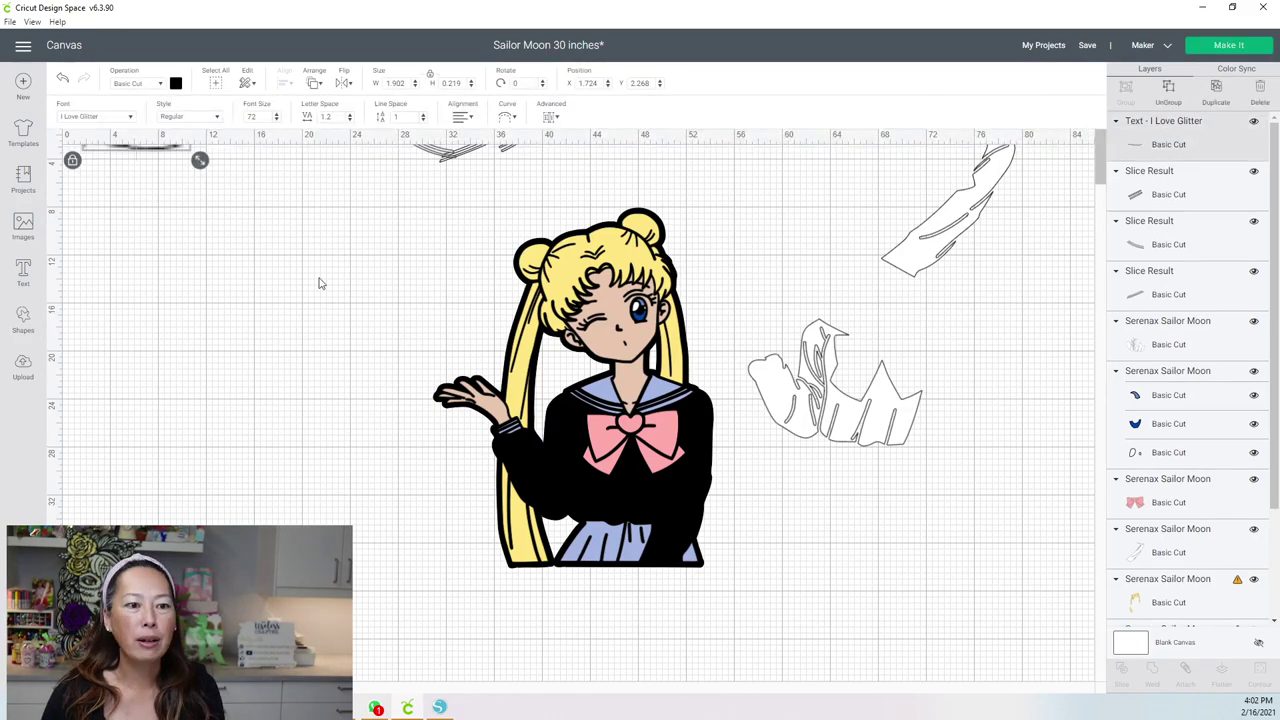
left_click_drag(287, 171, 350, 338)
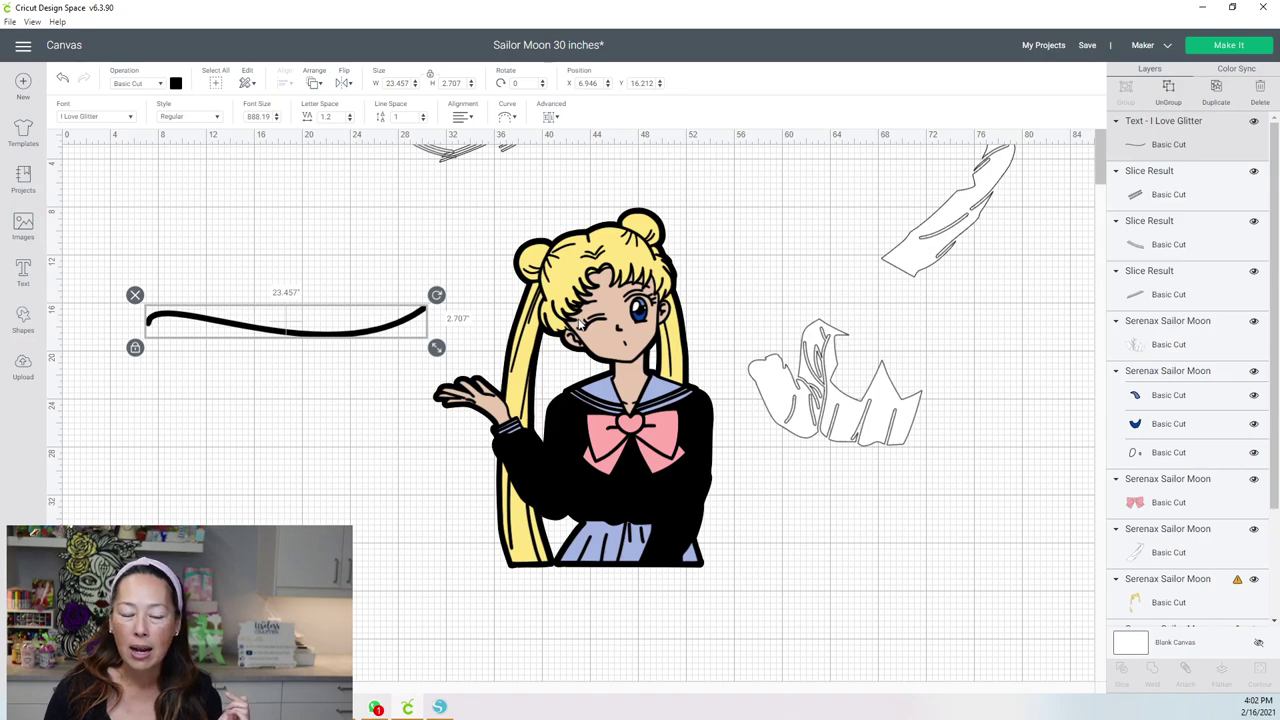
left_click_drag(440, 348, 284, 306)
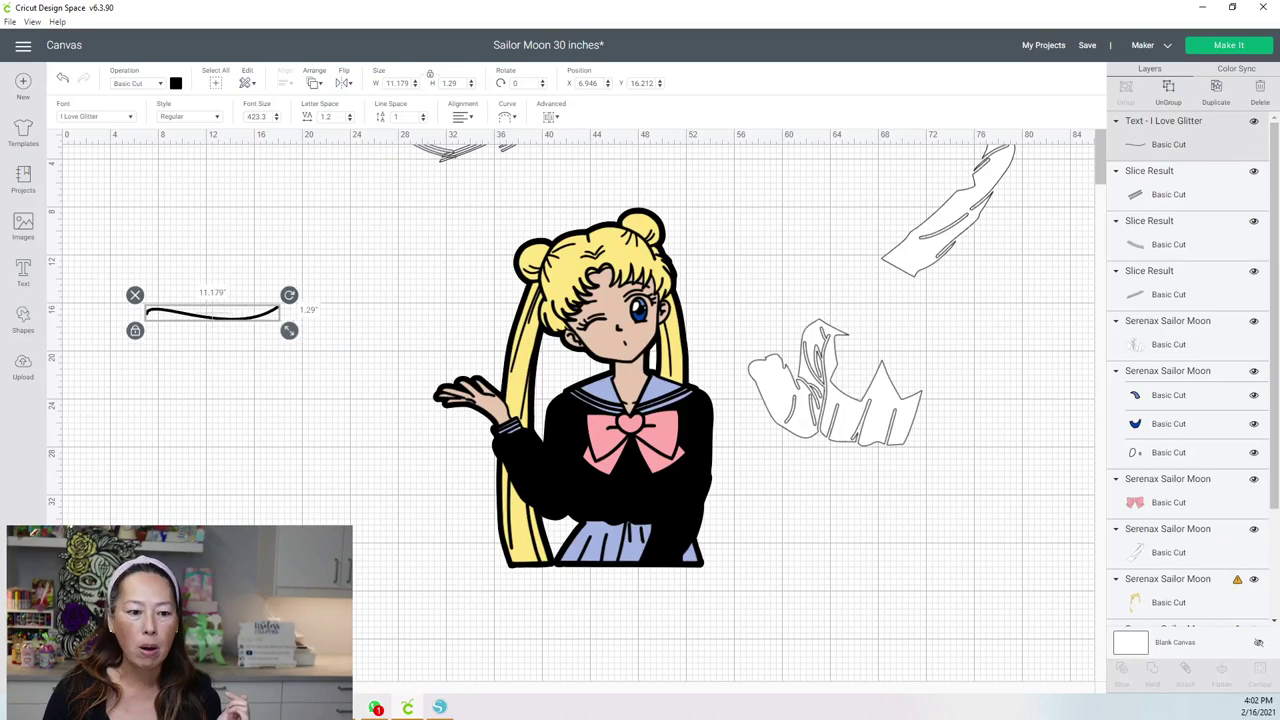
Step: Move the swash across the canvas onto the large white shirt piece, at about X 52.4, Y 20.6
scroll(289, 330, "up", 3)
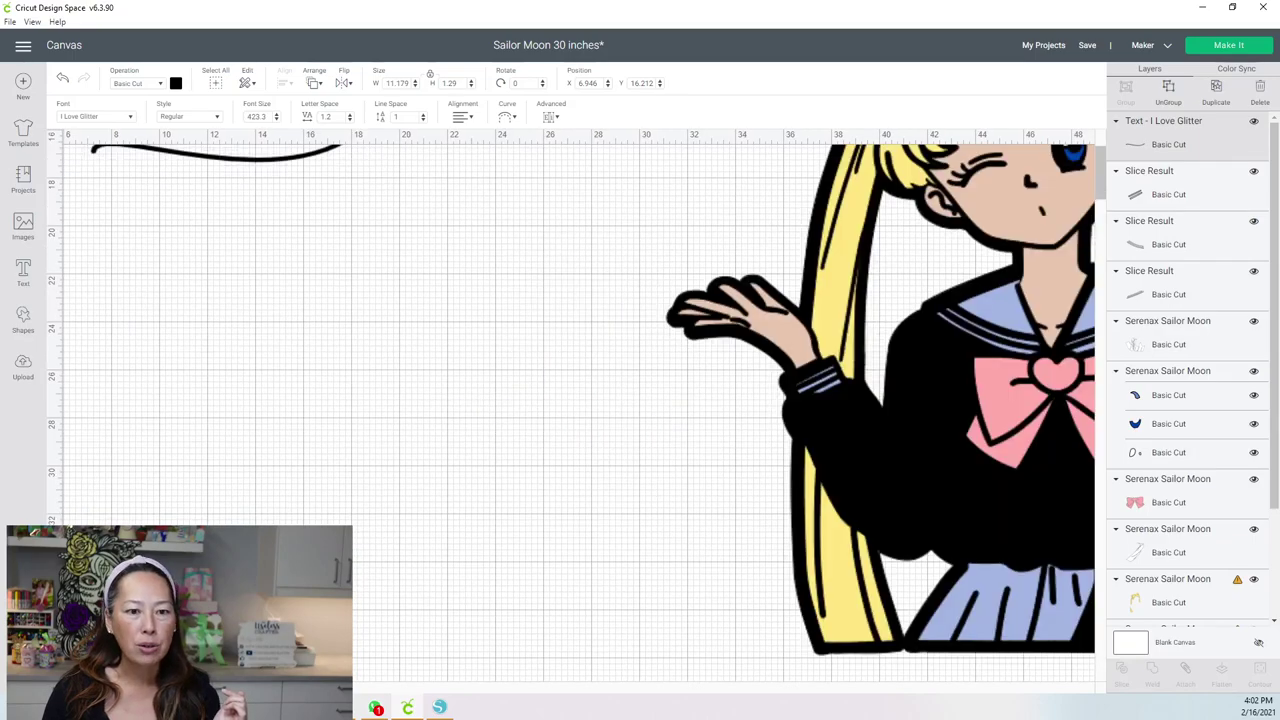
scroll(283, 317, "up", 2)
left_click_drag(310, 176, 760, 318)
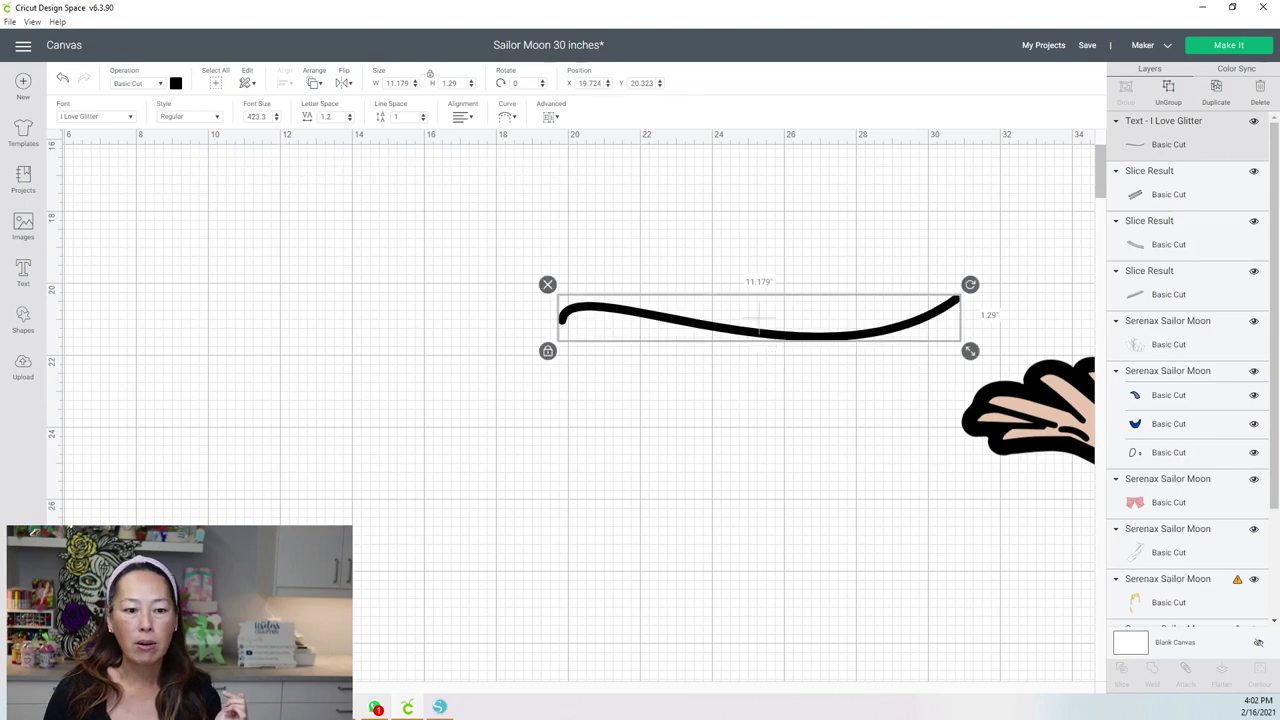
scroll(760, 318, "right", 15)
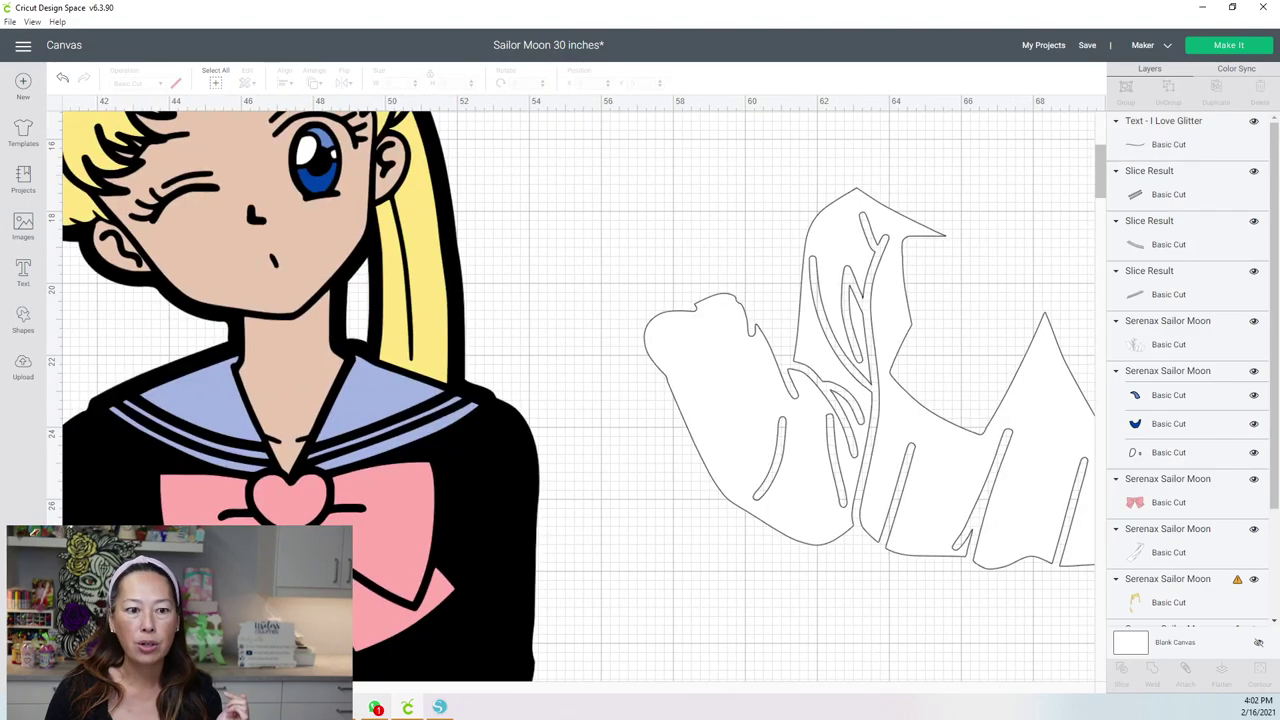
scroll(578, 389, "left", 8)
left_click(94, 336)
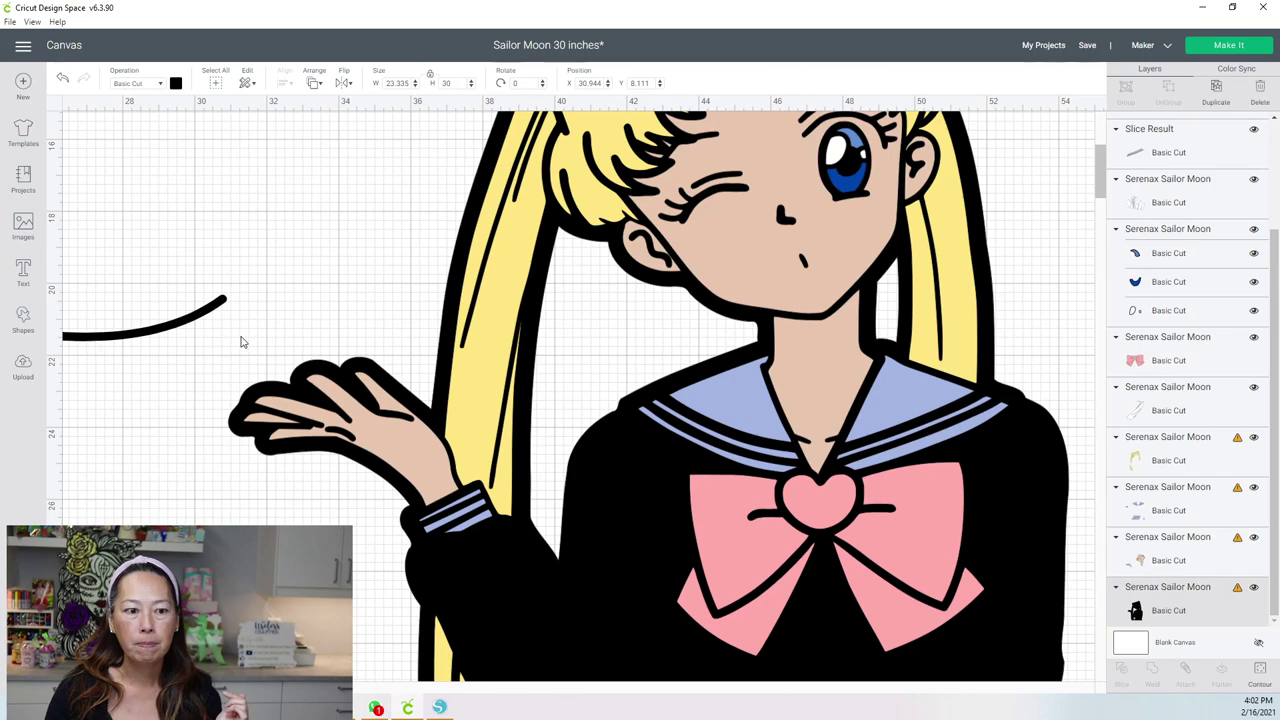
left_click_drag(144, 338, 1066, 340)
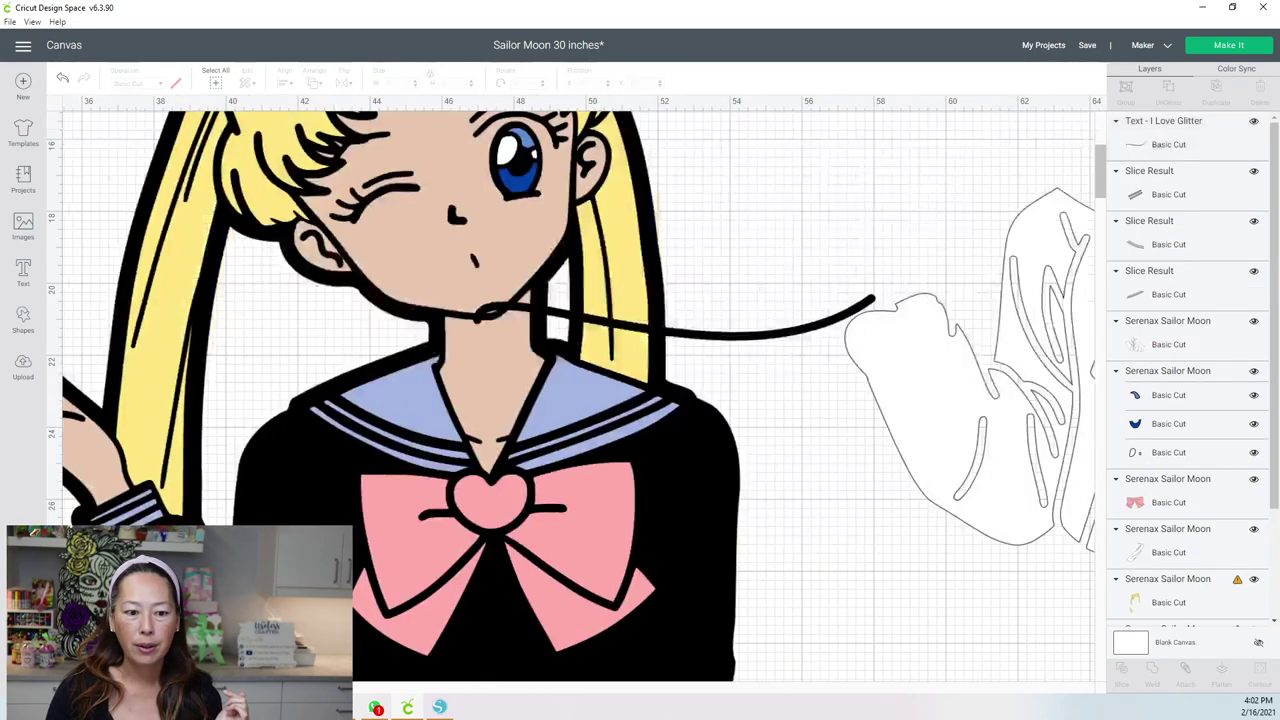
scroll(578, 389, "right", 8)
left_click(393, 333)
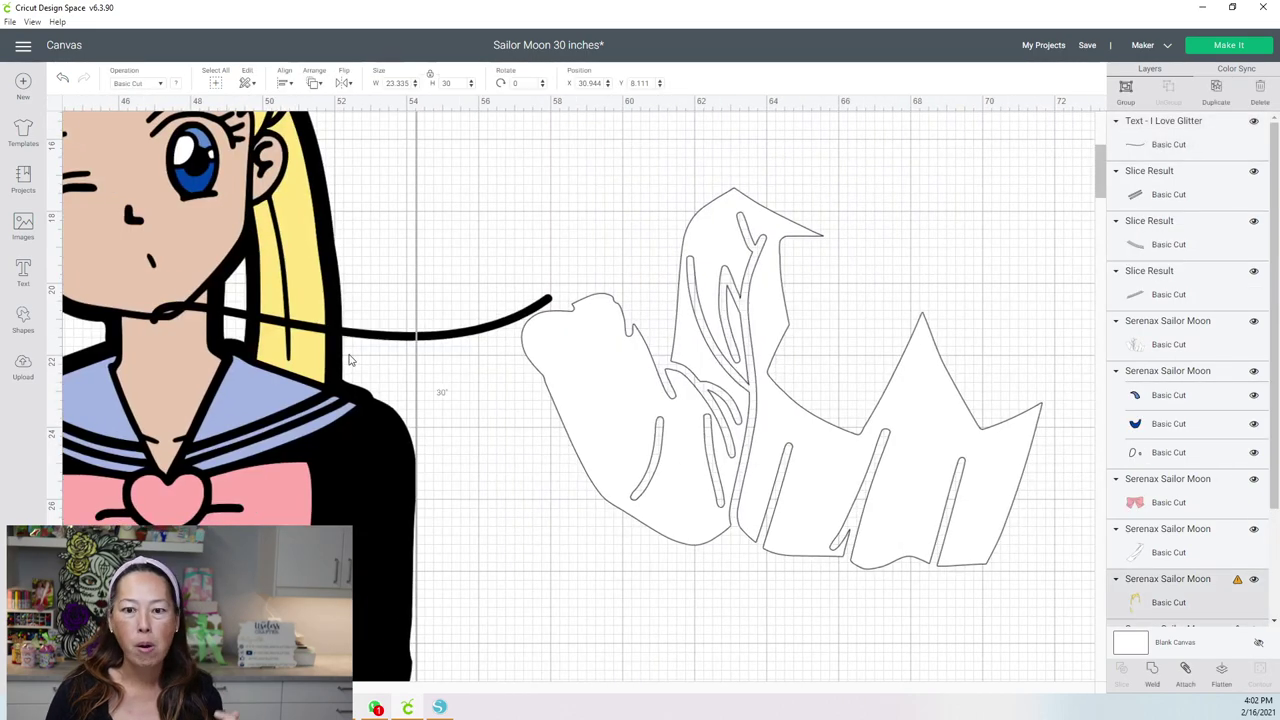
left_click(393, 333)
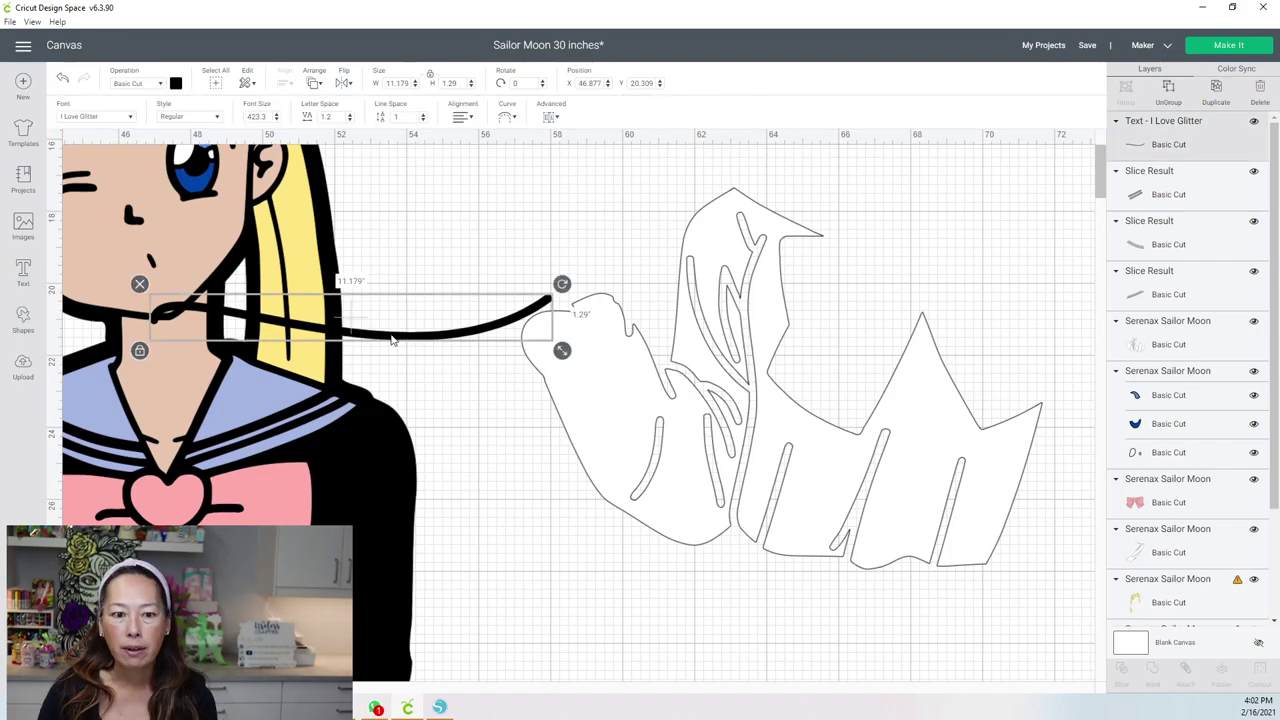
left_click_drag(393, 333, 593, 350)
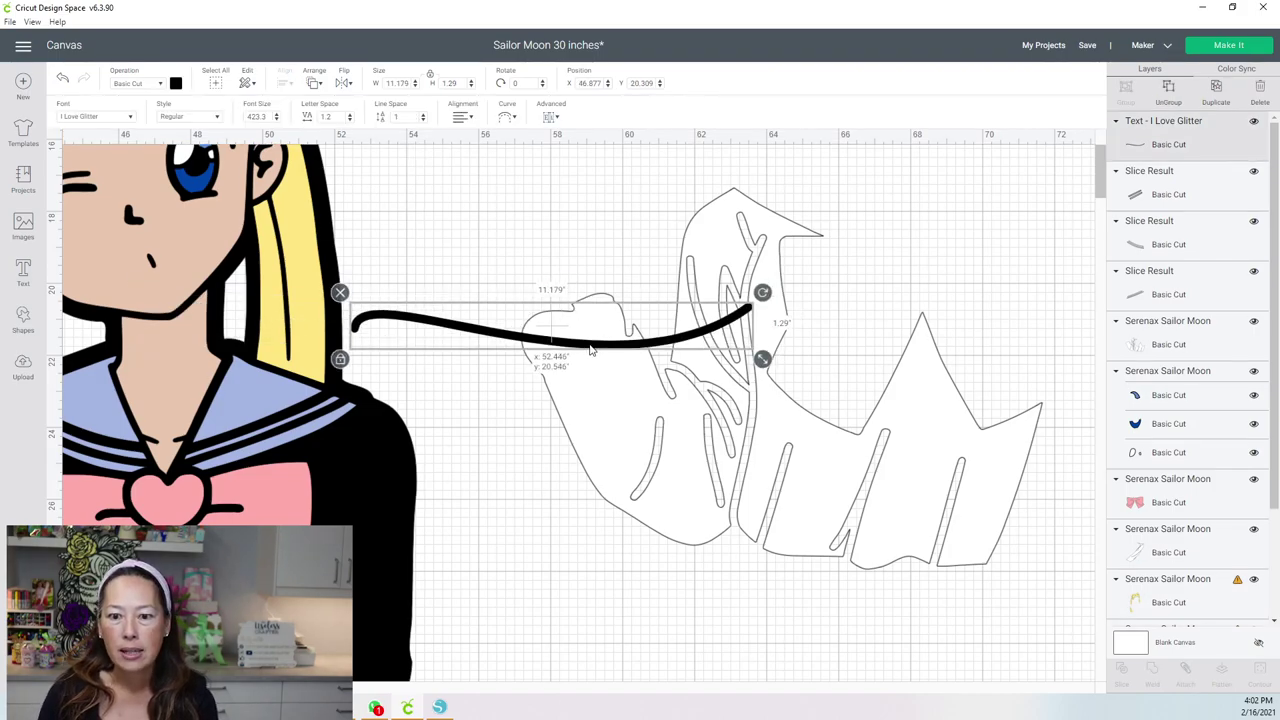
Step: Rotate the swash to about 111.4° and, with the shirt piece shifted lower, place it over the fold lines at about X 61.2, Y 15.3
left_click_drag(761, 296, 520, 540)
left_click(572, 435)
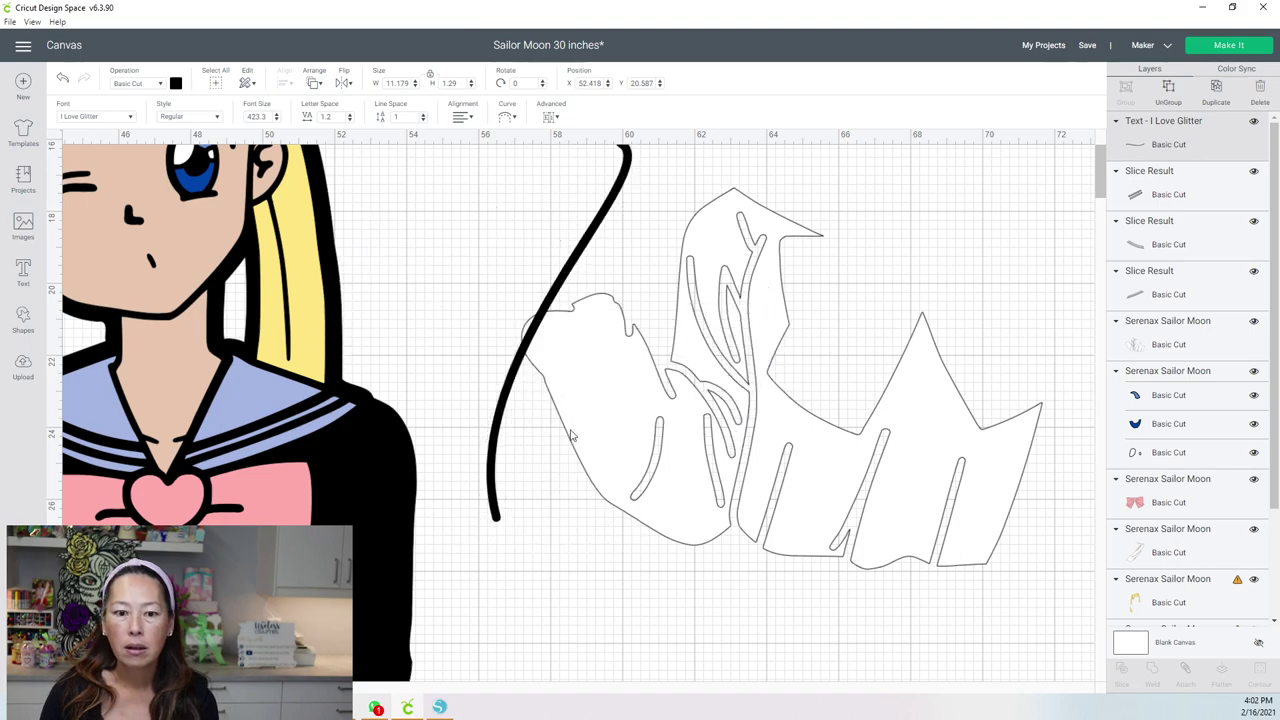
left_click(630, 320)
left_click_drag(742, 308, 666, 426)
left_click_drag(577, 248, 749, 254)
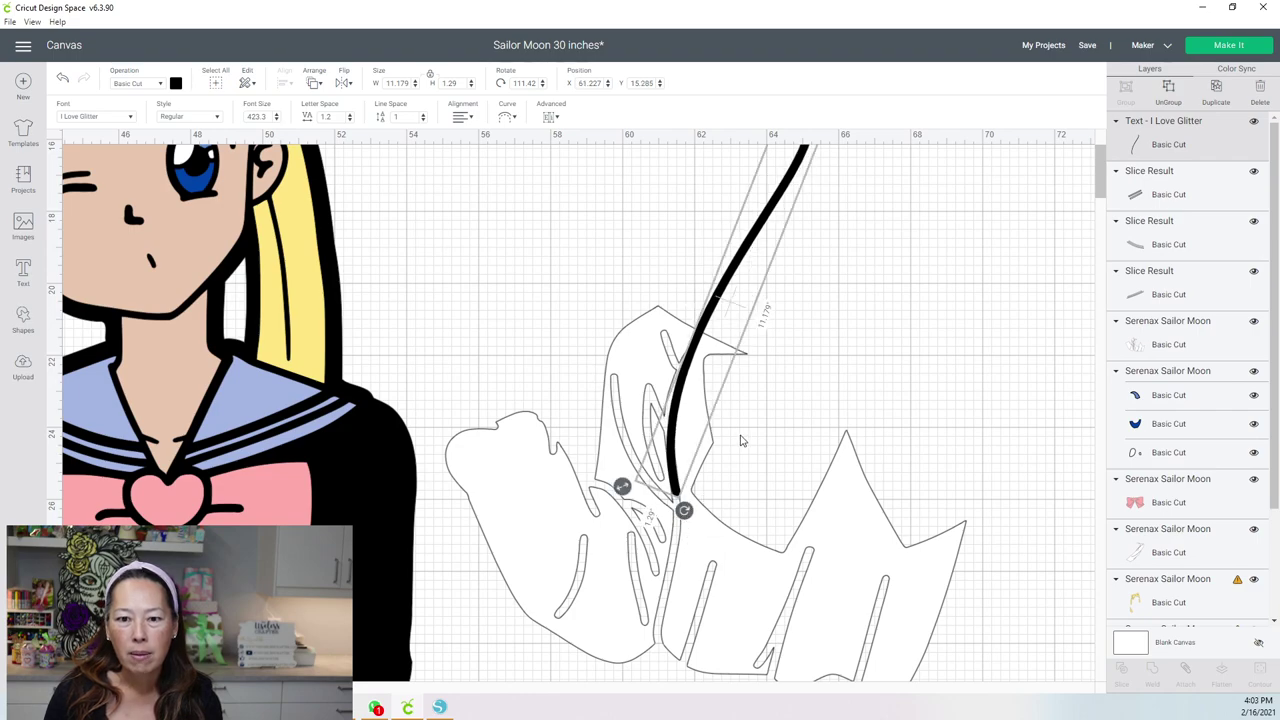
Step: Shrink the swash to about 10.362 inches long and align its lower end with the shirt's fold line at about X 61.2, Y 15.0
scroll(740, 440, "up", 2)
left_click(676, 533)
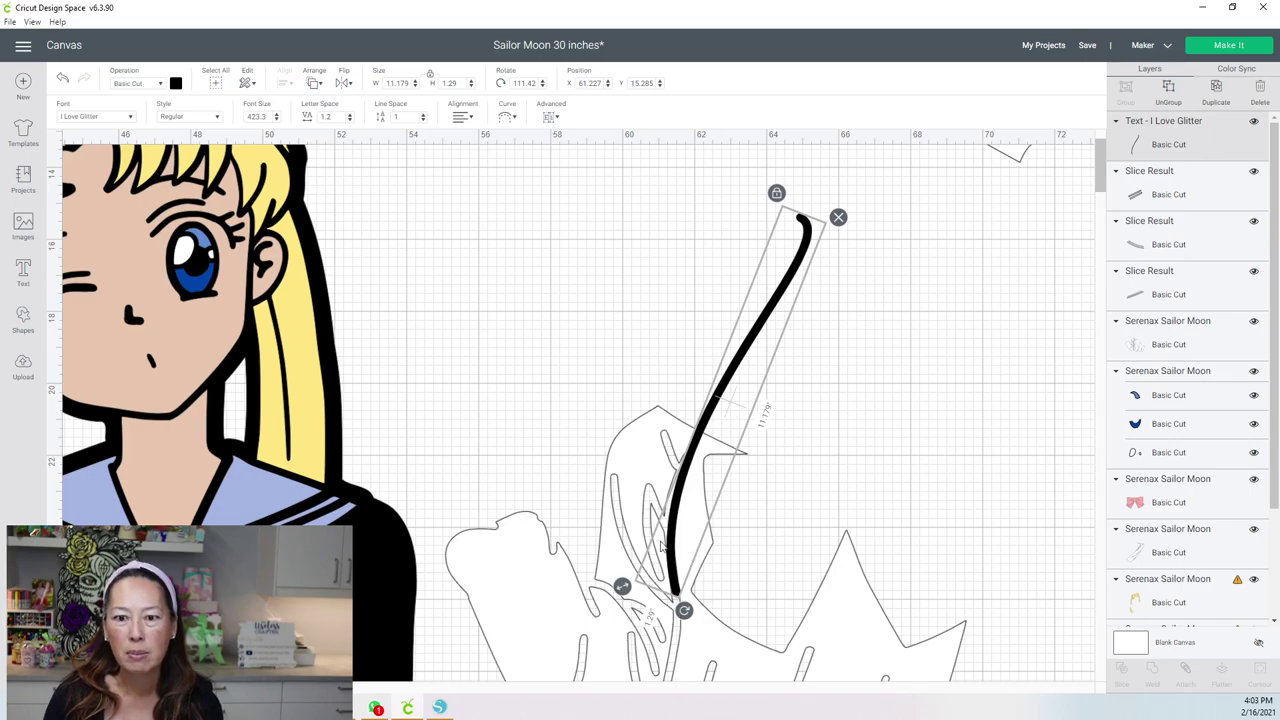
left_click_drag(632, 590, 661, 568)
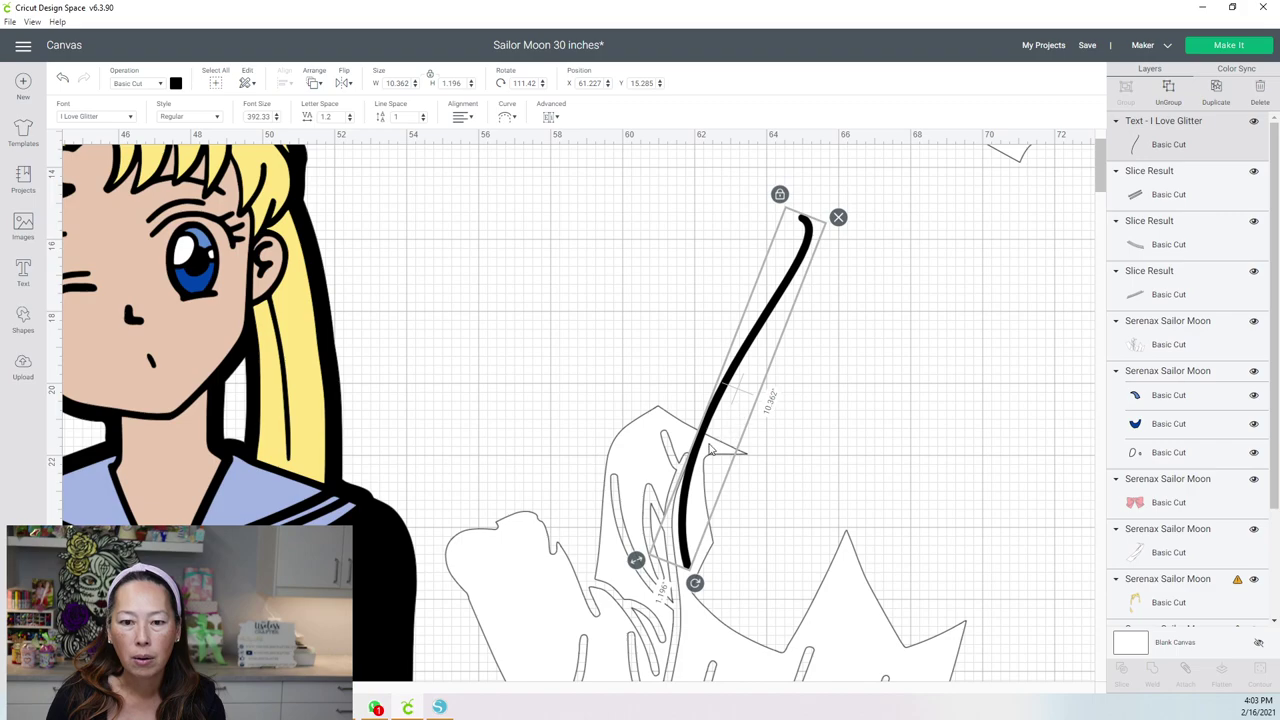
left_click_drag(710, 452, 757, 424)
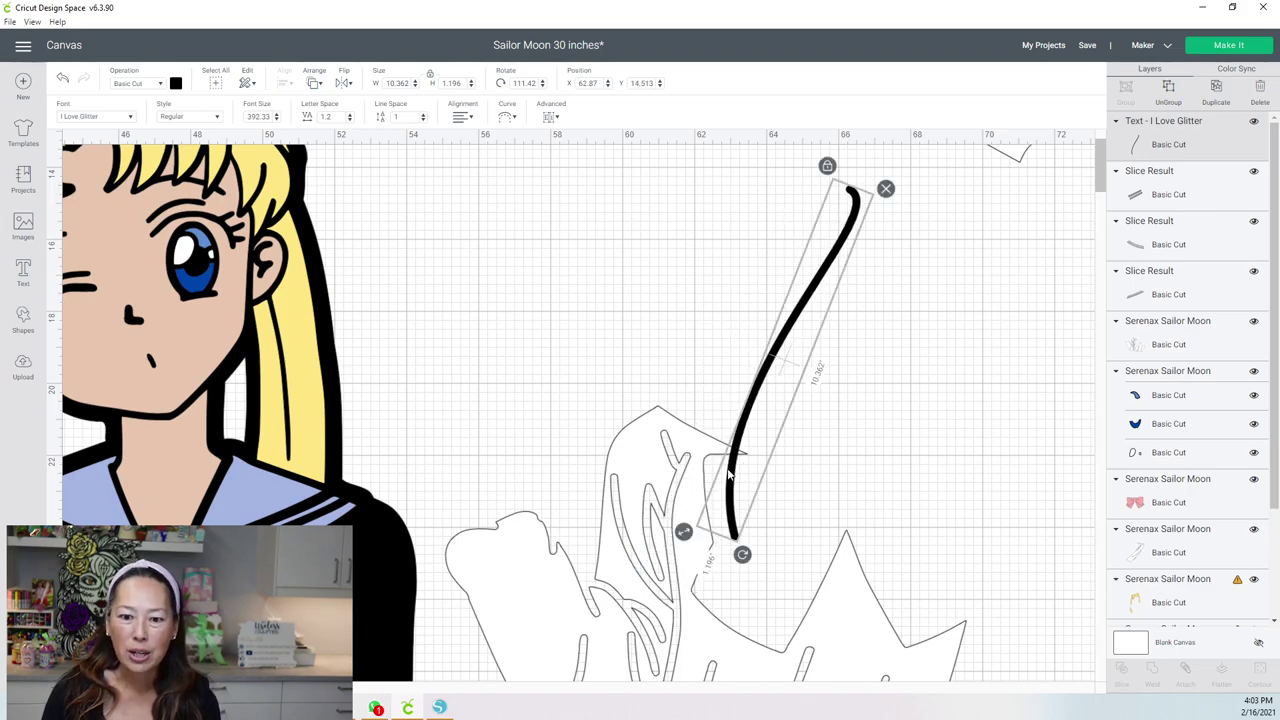
left_click_drag(730, 478, 670, 496)
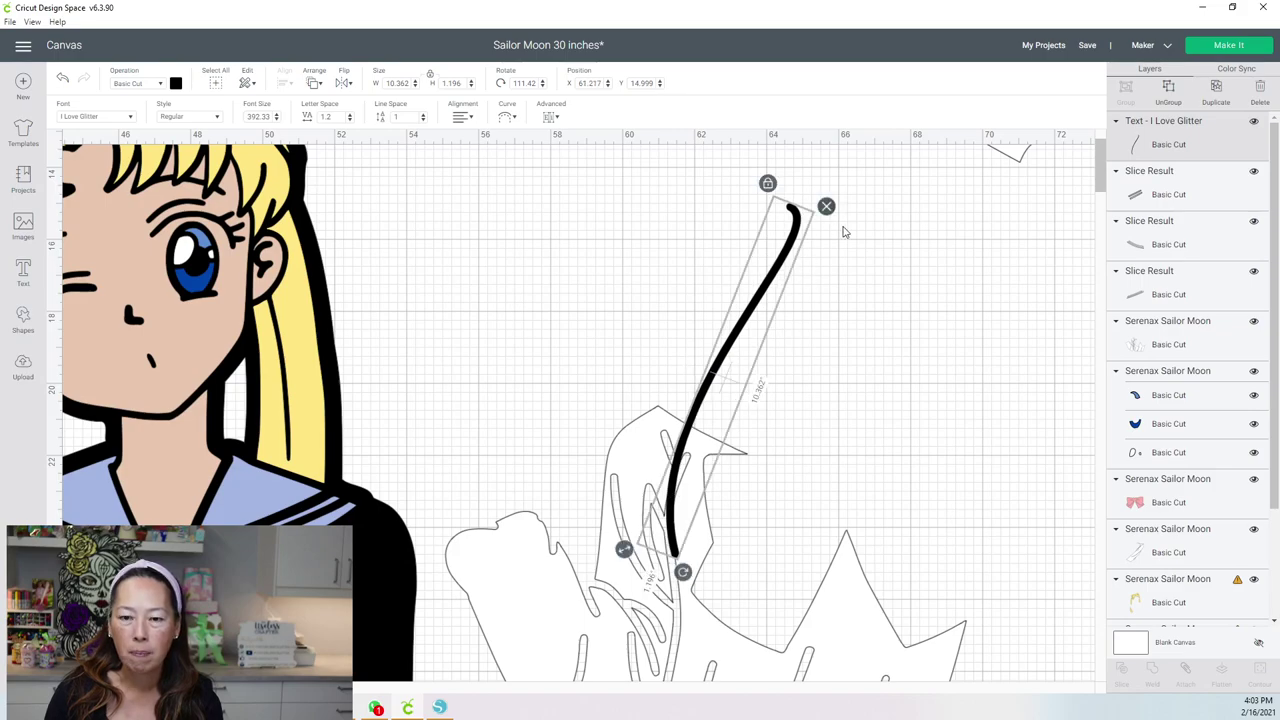
Step: Delete the swash and insert a new I Love Glitter swash about 9.476 inches wide at about X 57.7, Y 16.1
key("Delete")
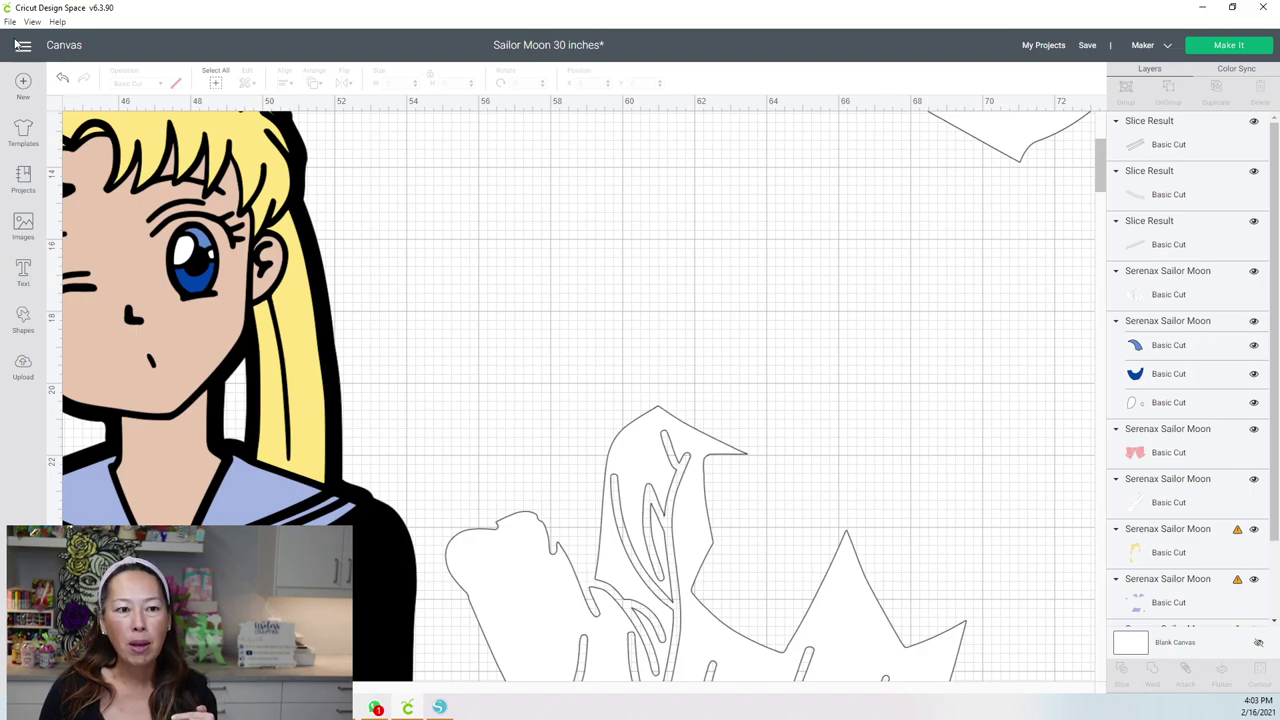
left_click(24, 270)
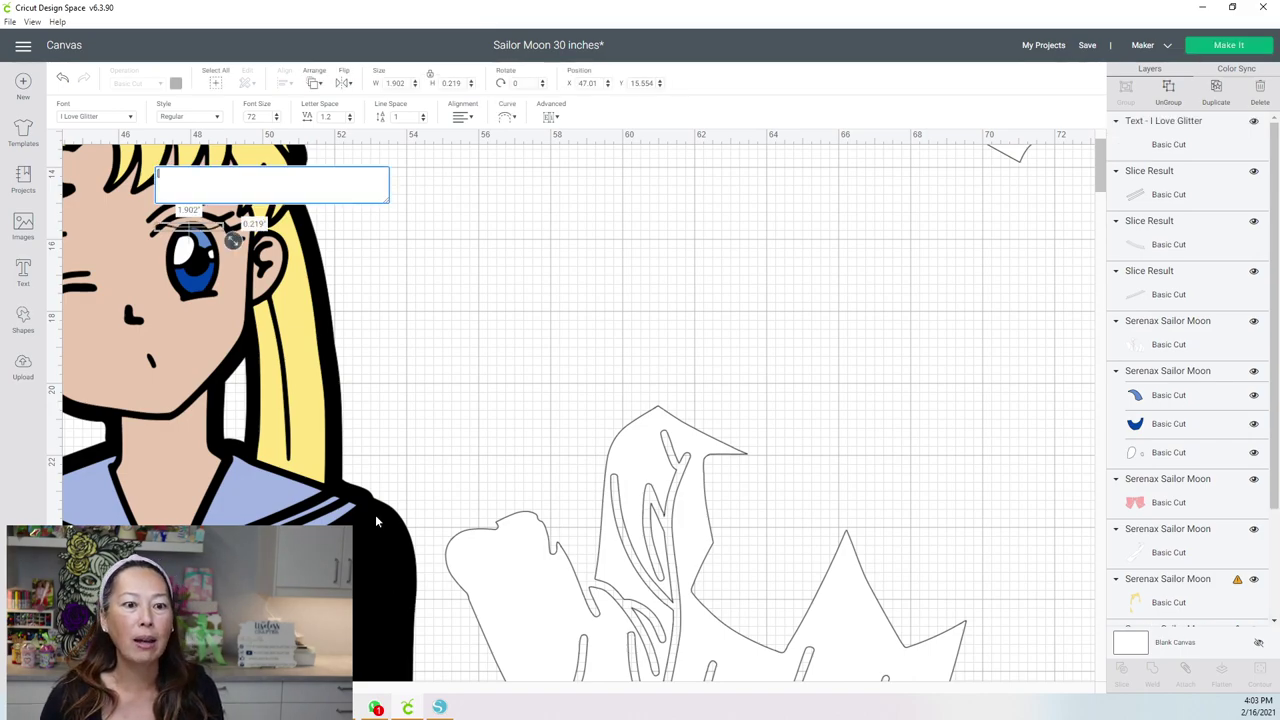
left_click(503, 371)
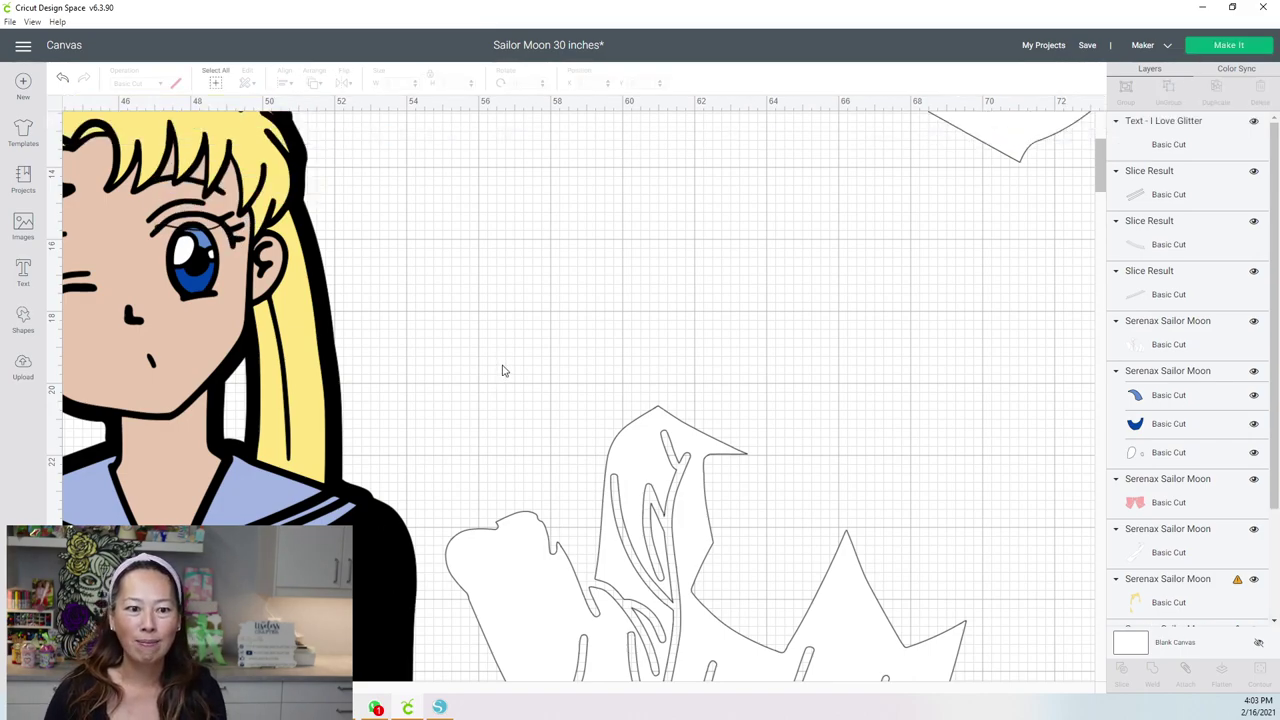
left_click(222, 232)
left_click_drag(222, 232, 889, 292)
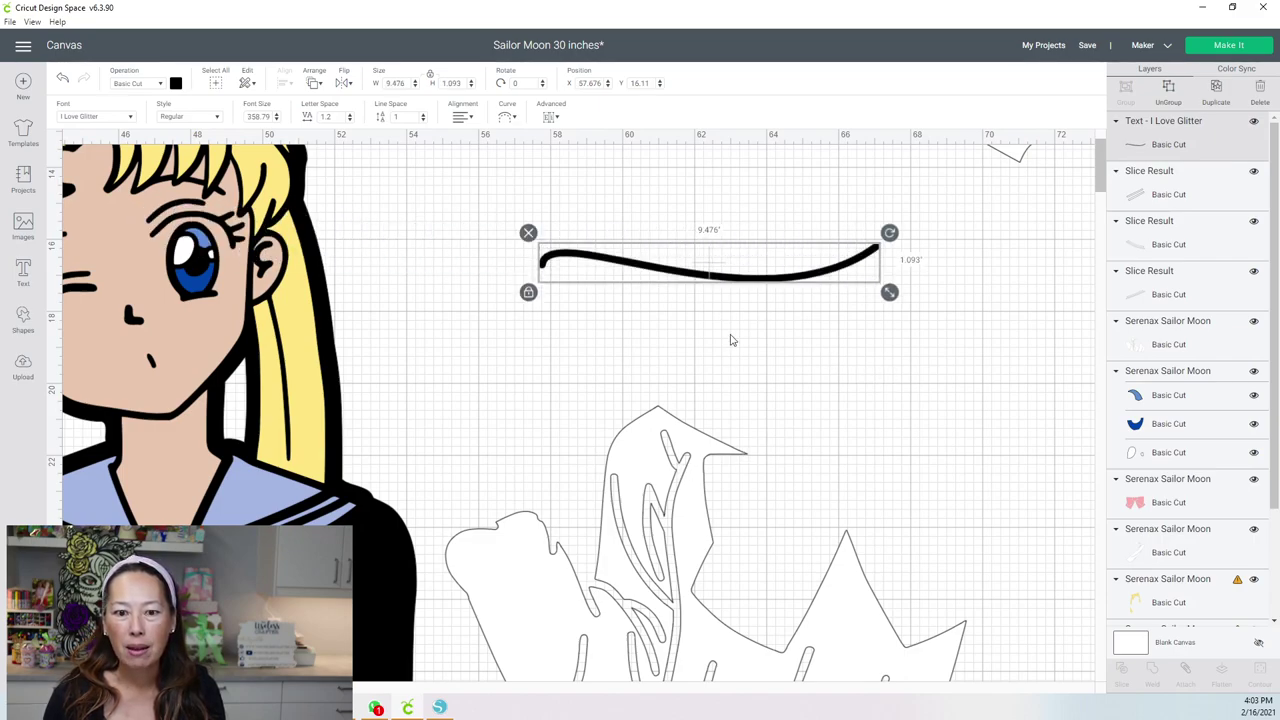
Step: Try rotating the new swash to about 134.5° and moving it over the shirt's fold lines
left_click_drag(889, 232, 577, 448)
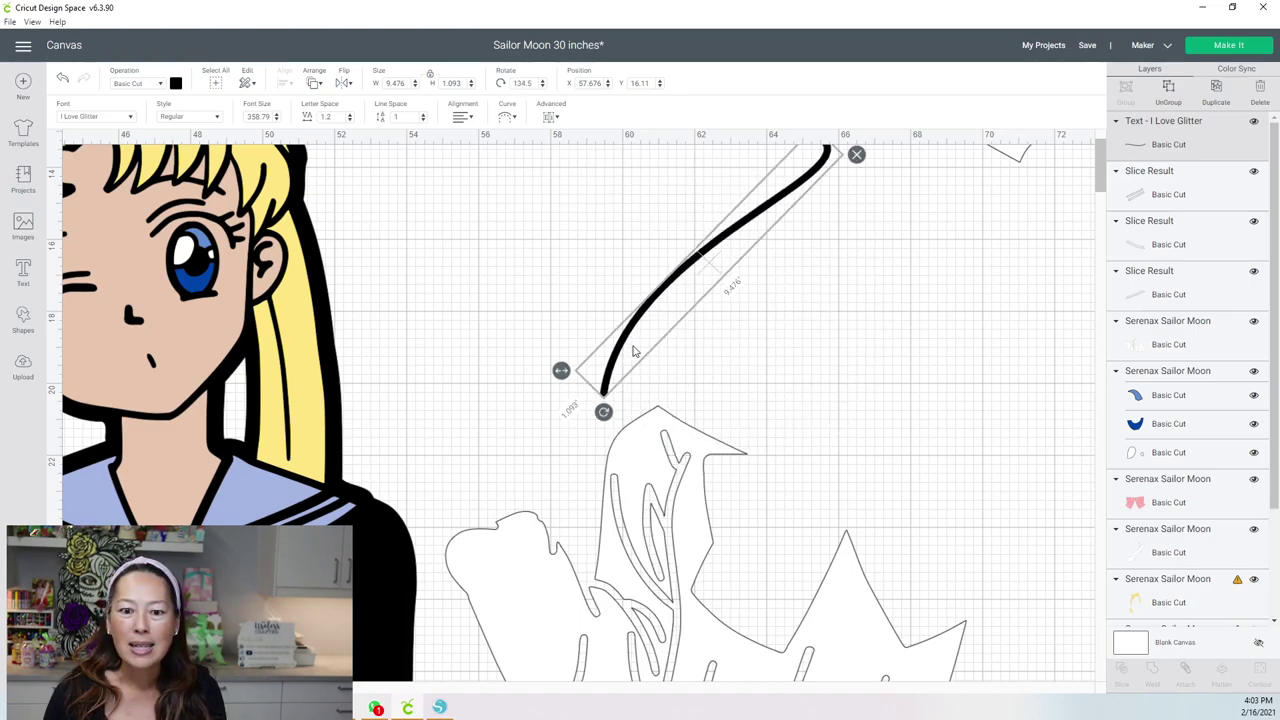
left_click_drag(776, 243, 852, 324)
left_click_drag(693, 416, 698, 418)
left_click_drag(934, 231, 963, 306)
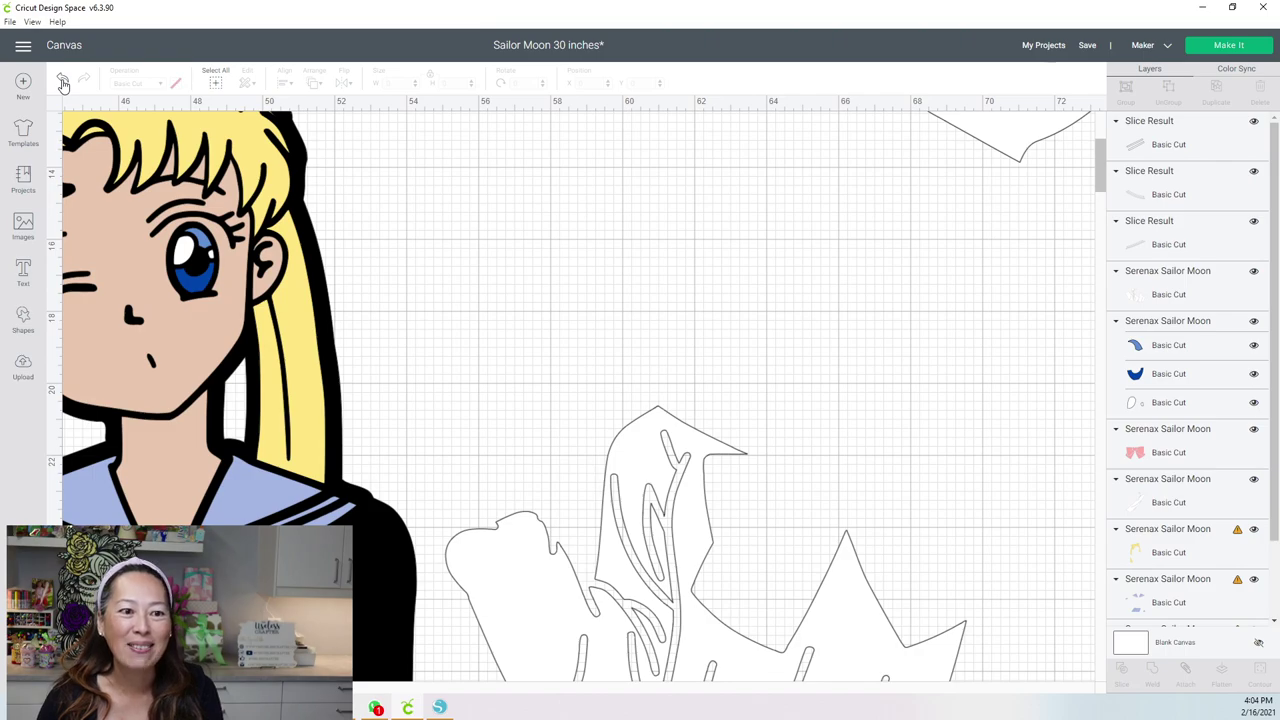
Step: Insert a fresh I Love Glitter swash about 8.939 inches wide above the shirt piece, at about X 59.0, Y 16.7
left_click(23, 269)
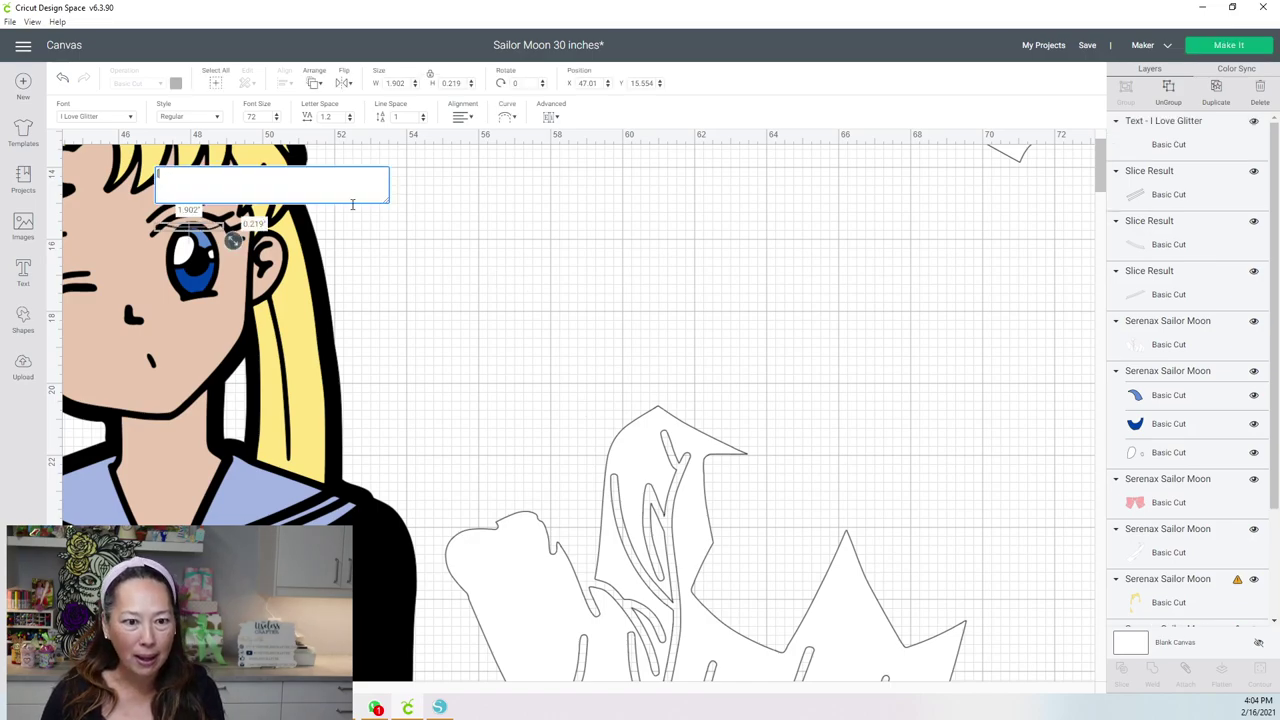
left_click(593, 287)
left_click_drag(210, 233, 876, 432)
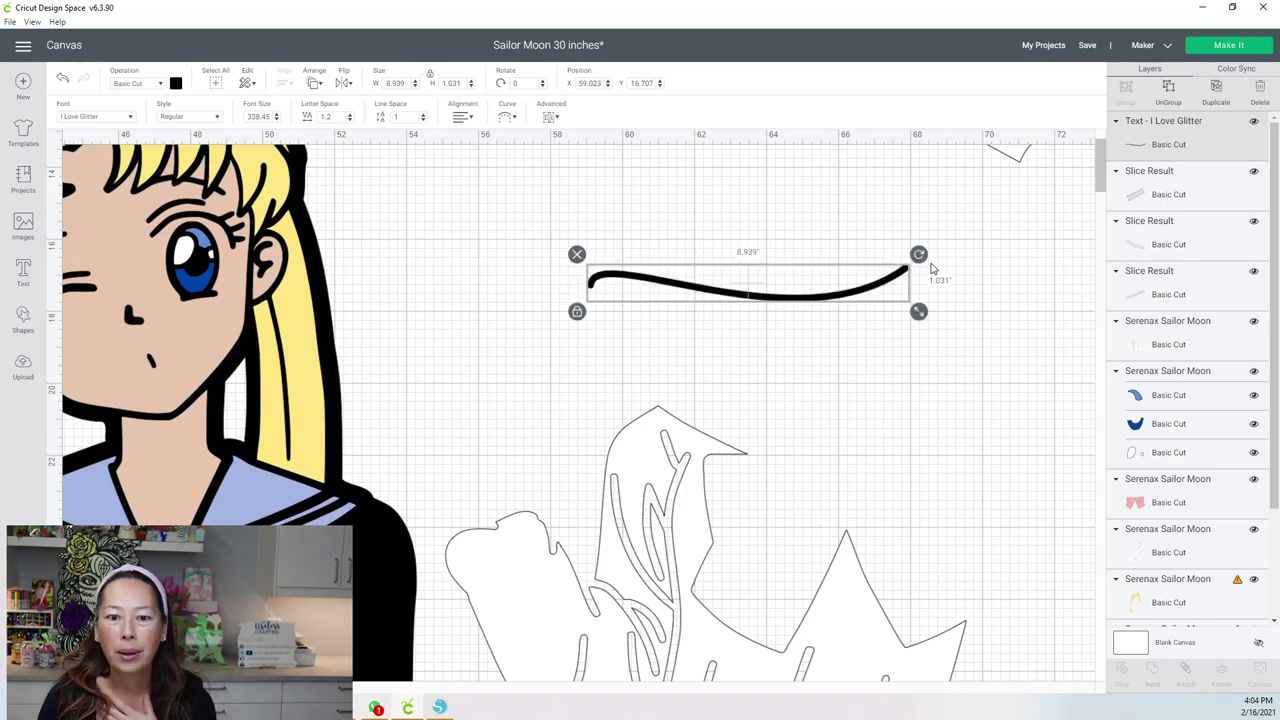
Step: Rotate the swash to about 150° and place its lower end on the shirt's fold lines at about X 61.2, Y 18.1
left_click_drag(919, 255, 549, 420)
left_click_drag(737, 282, 806, 390)
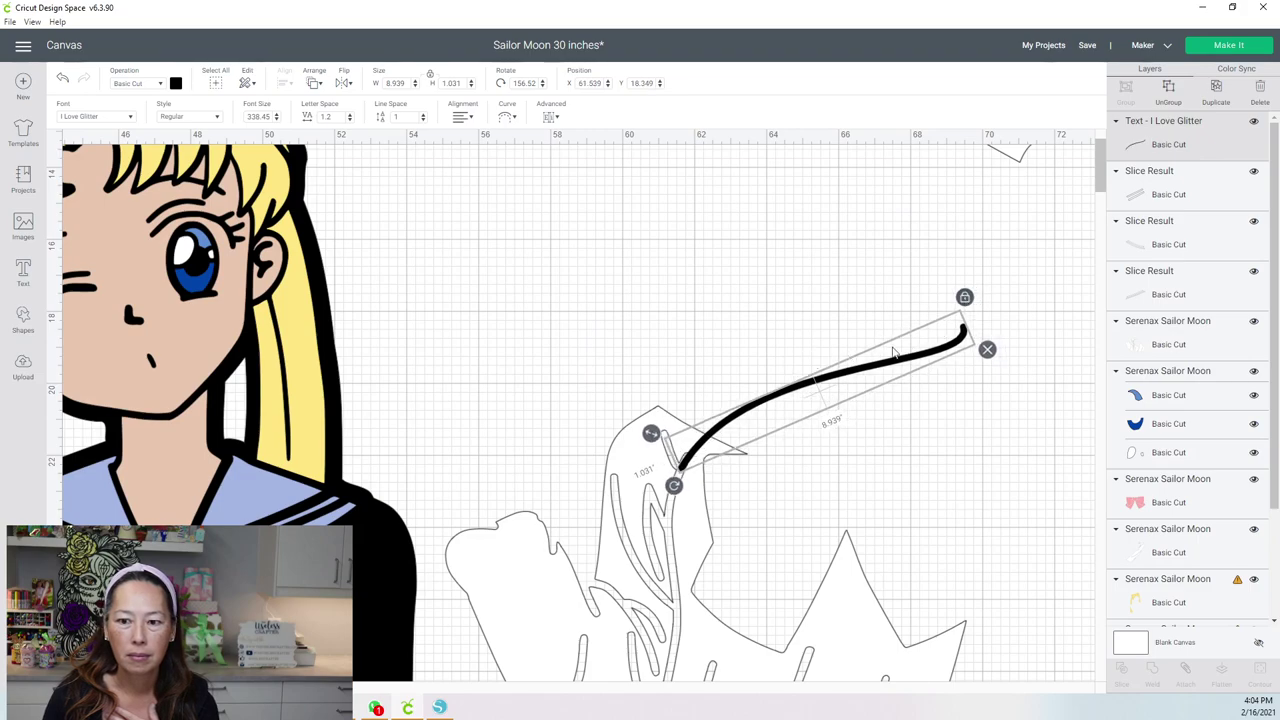
left_click_drag(682, 492, 665, 545)
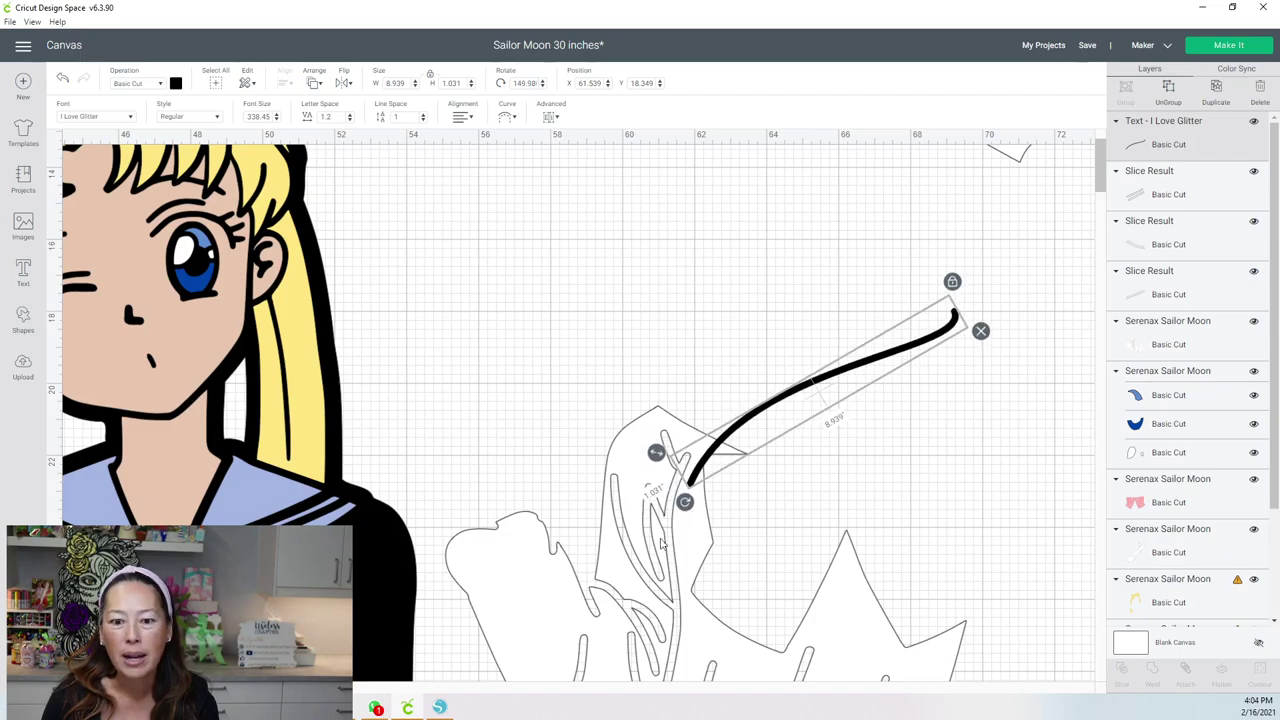
left_click_drag(750, 422, 730, 427)
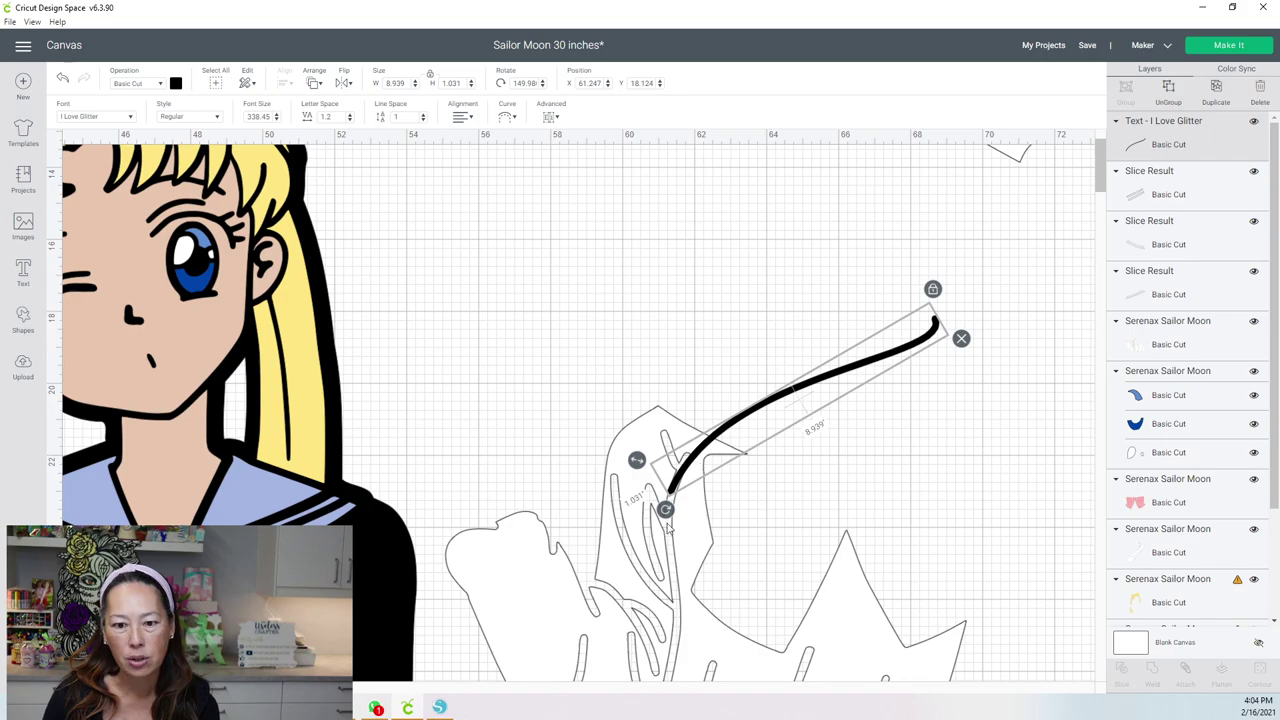
Step: Rotate the swash to about 130.2° and reposition it over the fold line at about X 61.1, Y 16.7
left_click_drag(666, 510, 714, 552)
mouse_move(752, 440)
left_mouse_down()
mouse_move(717, 427)
mouse_move(748, 446)
left_mouse_up()
left_click(818, 375)
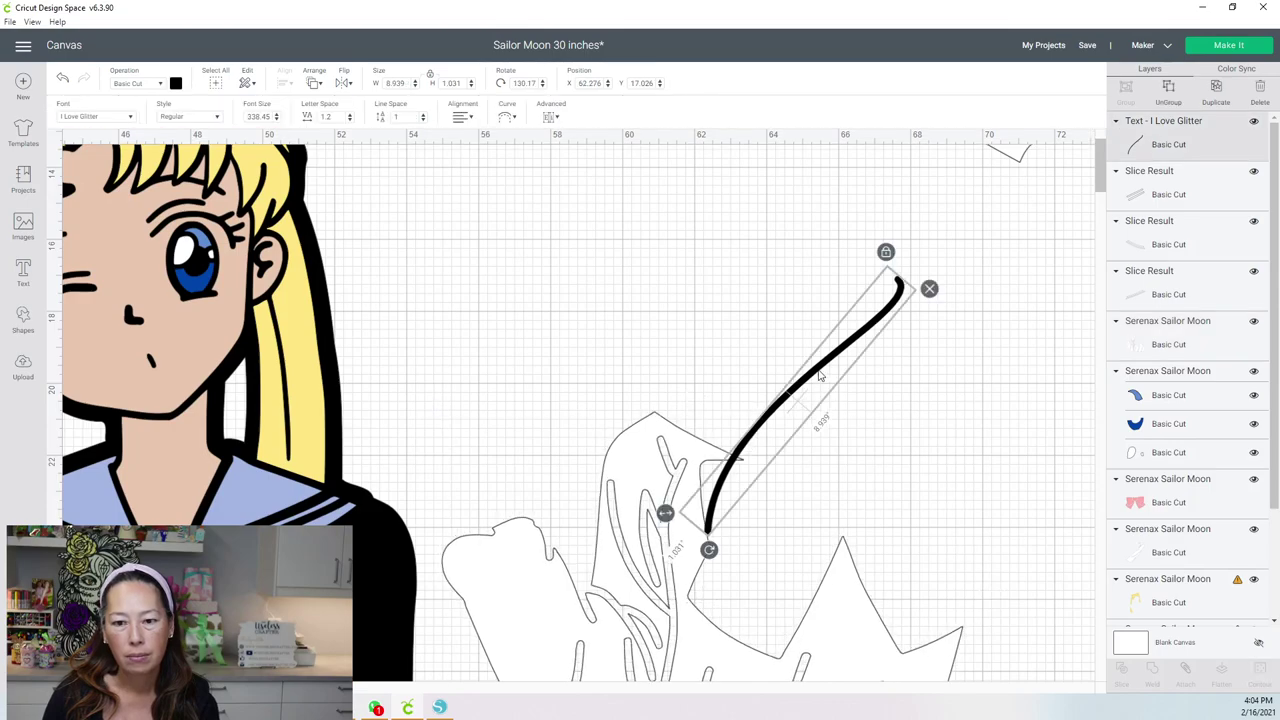
left_click_drag(818, 375, 778, 365)
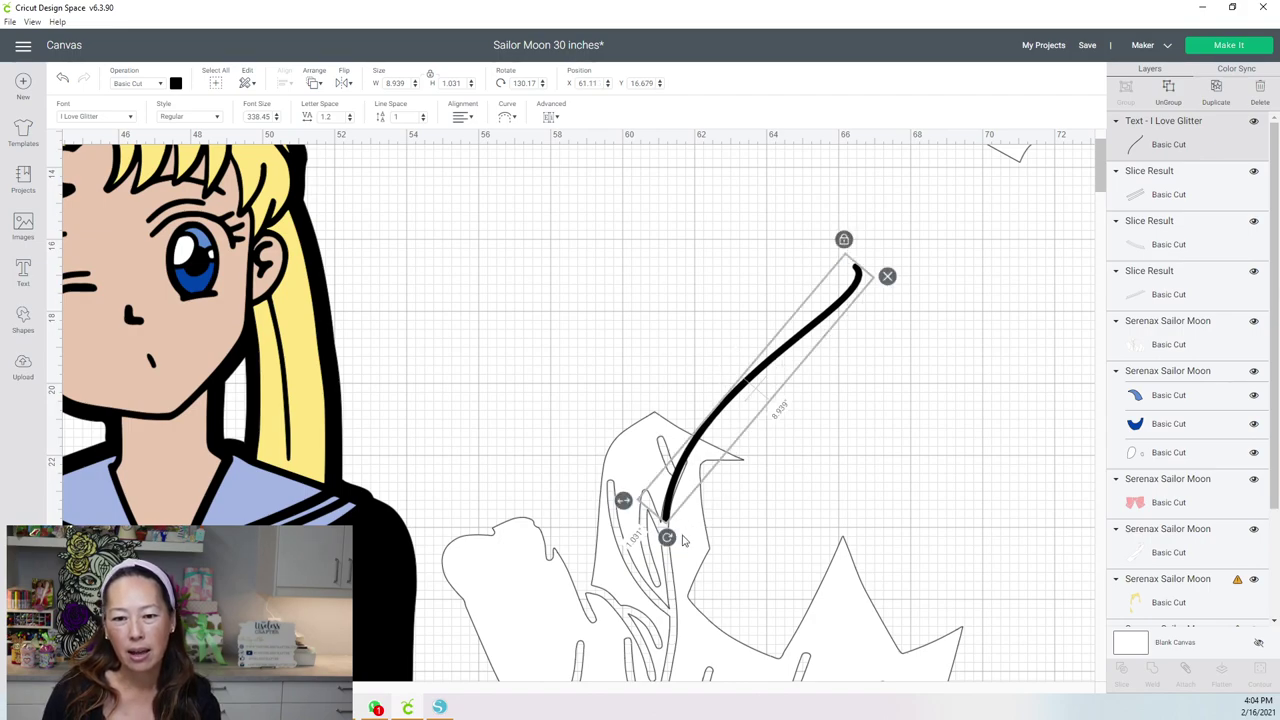
Step: Fine-tune the swash to about 136.7° at about X 61.2, Y 17.0 so it crosses the shirt's pointed upper tip
left_click_drag(672, 547, 663, 542)
left_click_drag(736, 400, 739, 401)
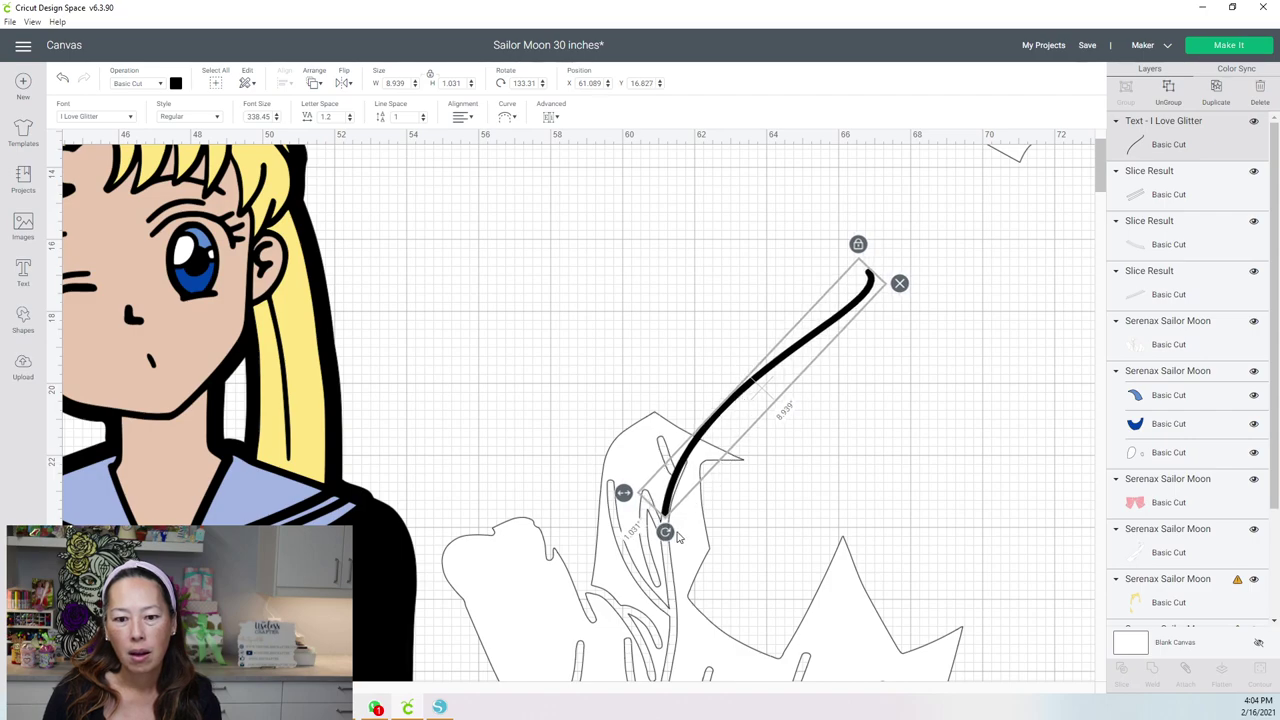
left_click_drag(671, 532, 669, 524)
left_click(734, 400)
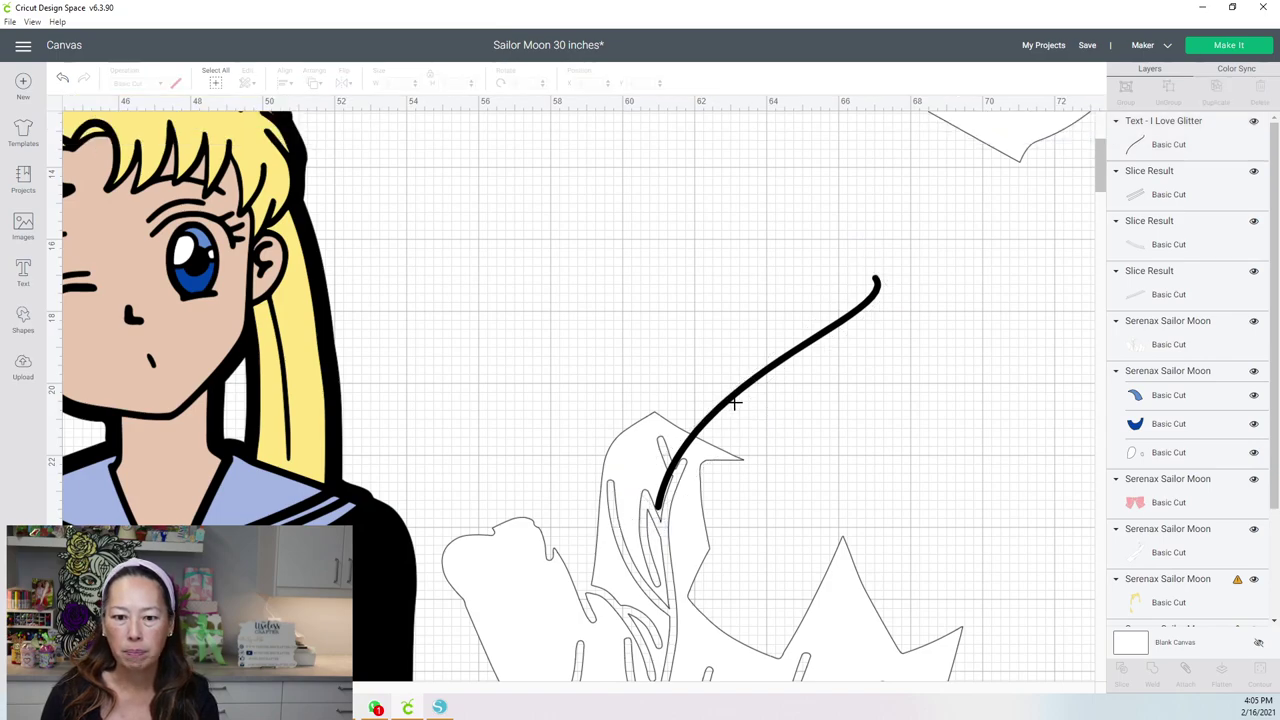
left_click(728, 408)
mouse_move(732, 408)
left_mouse_down()
mouse_move(752, 407)
mouse_move(740, 406)
left_mouse_up()
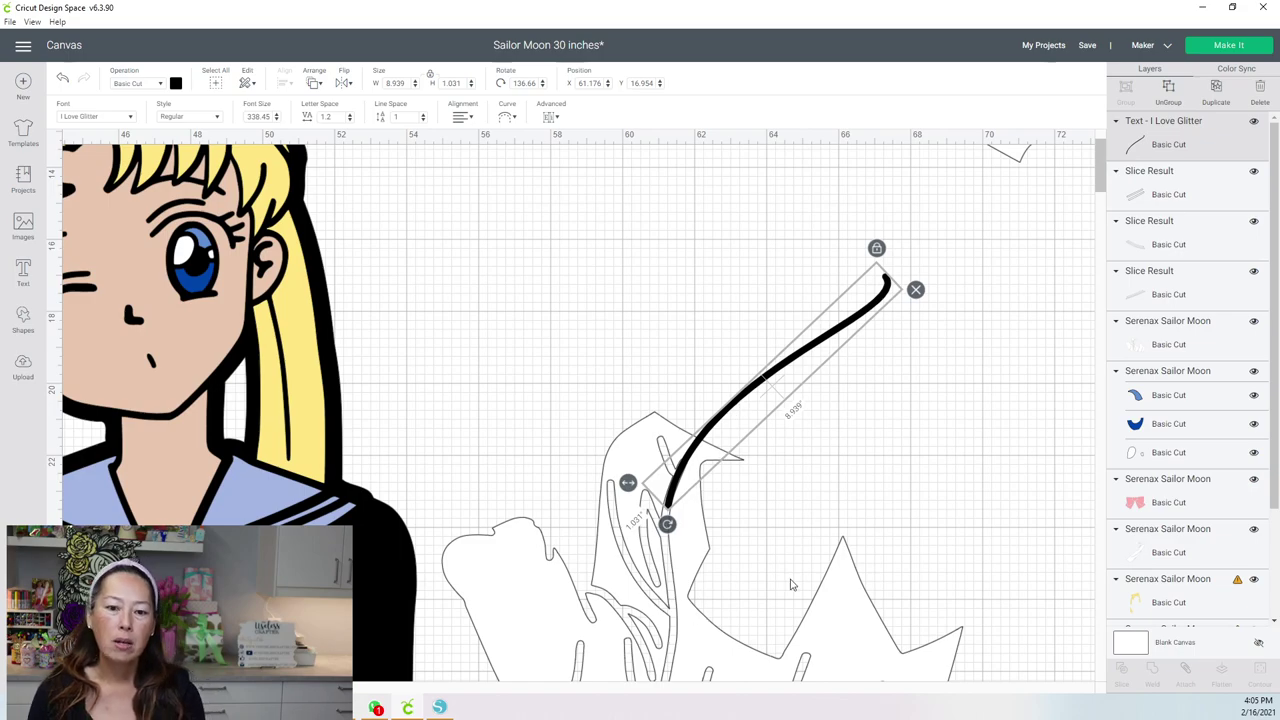
Step: Slice the large white shirt piece with the swash
left_click(505, 346)
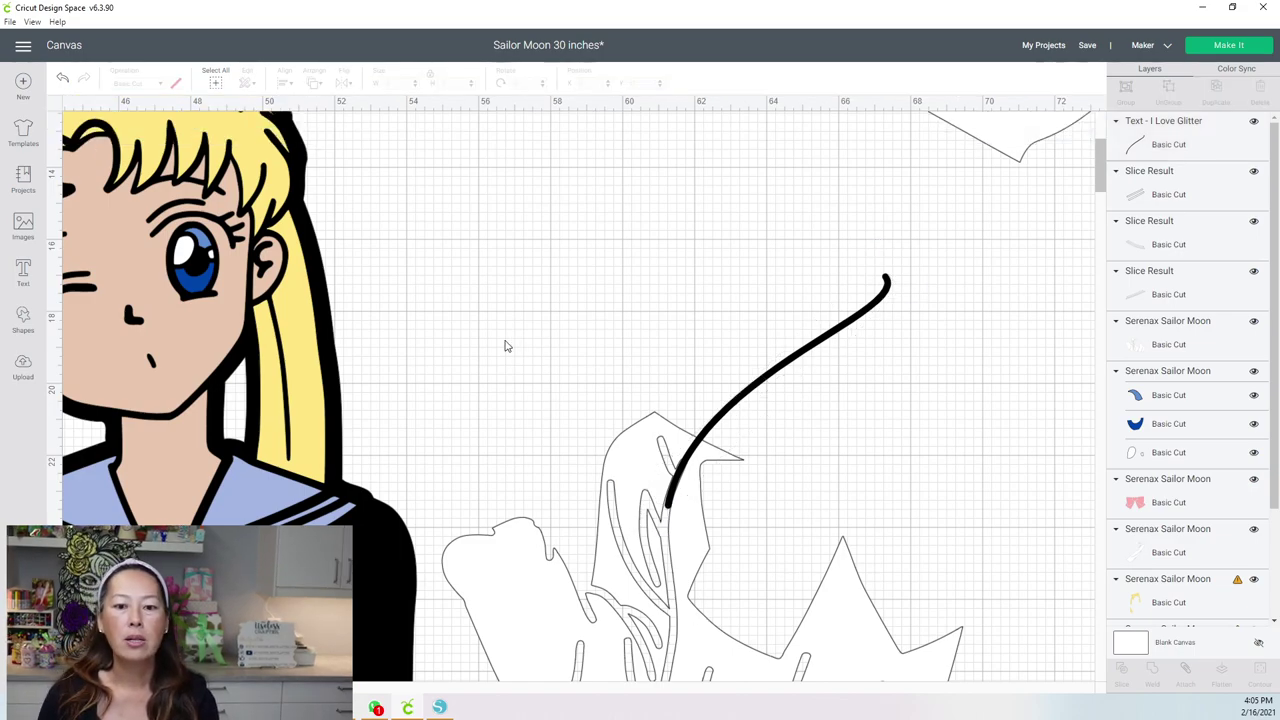
left_click_drag(576, 396, 740, 558)
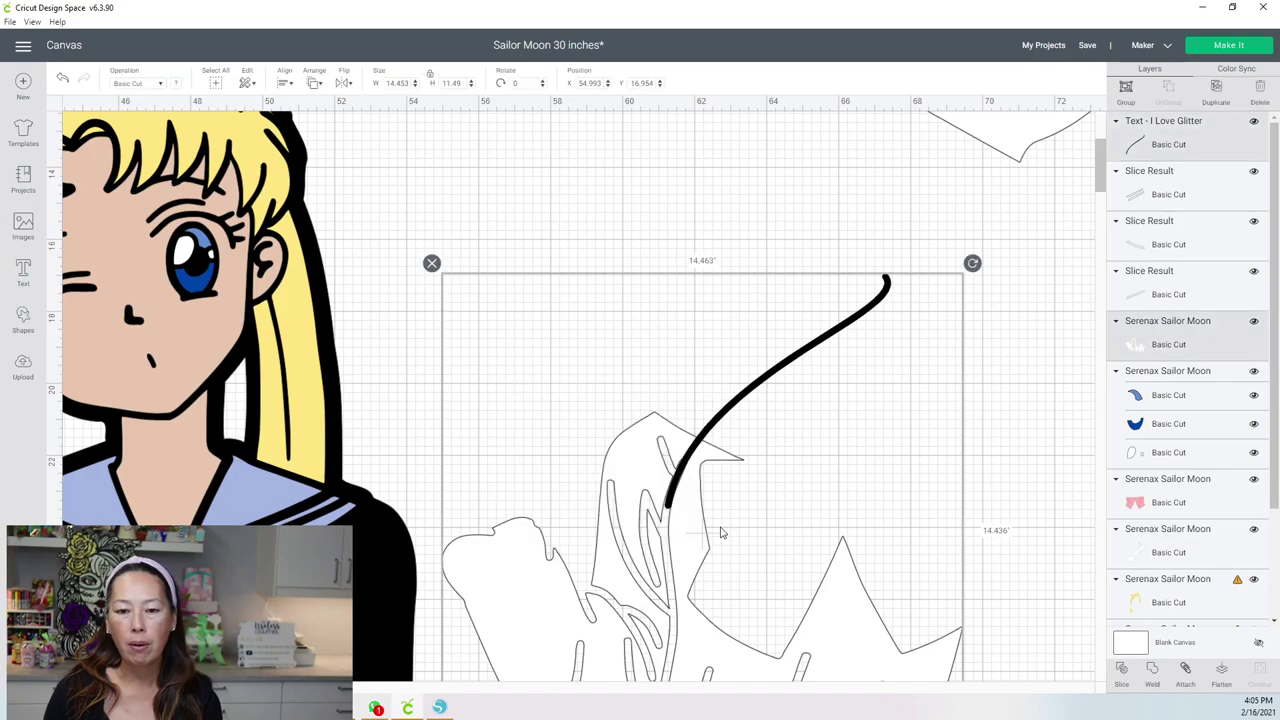
left_click(1121, 670)
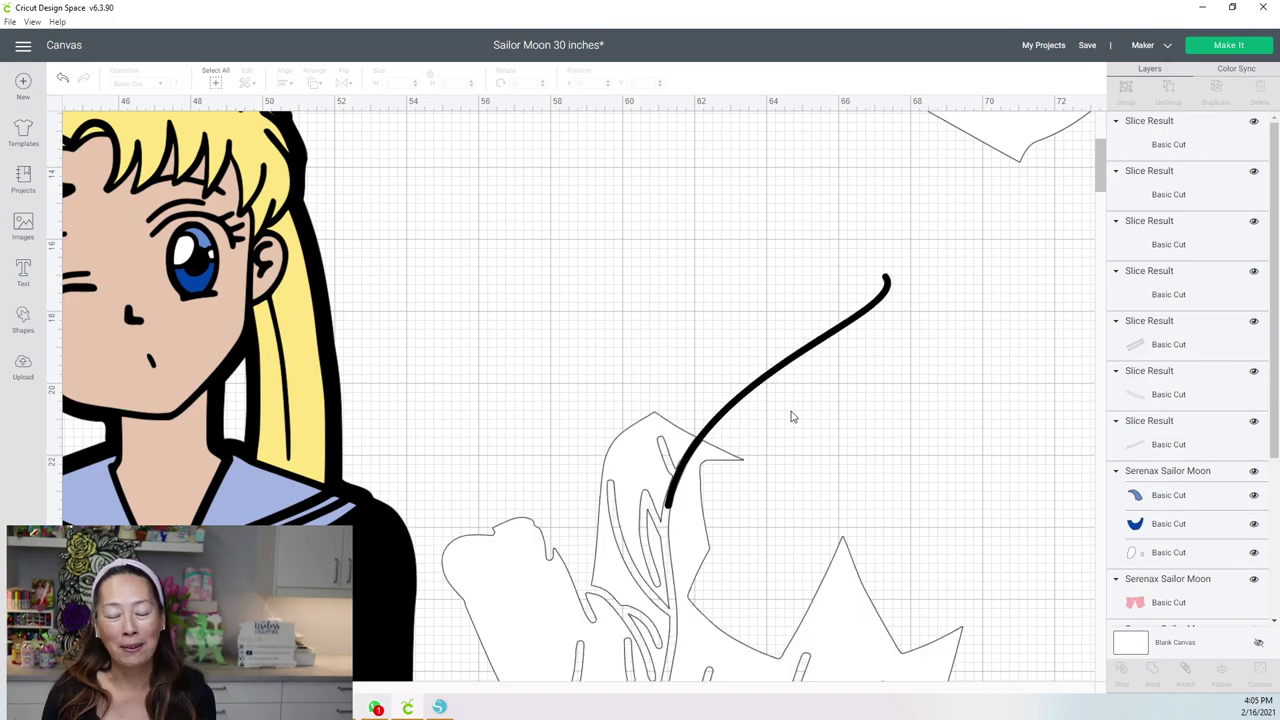
Step: Pull the two black swash remnants off the shirt piece and delete them
left_click(795, 356)
left_click_drag(805, 356, 925, 366)
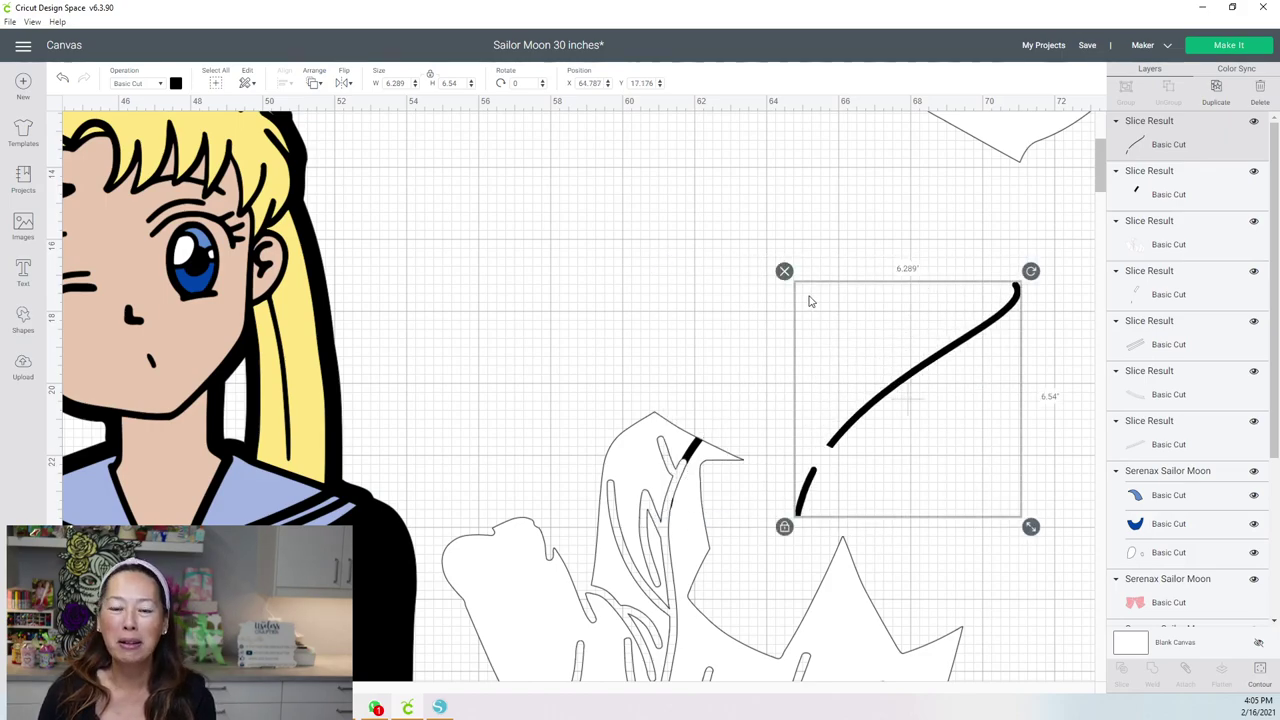
left_click(784, 271)
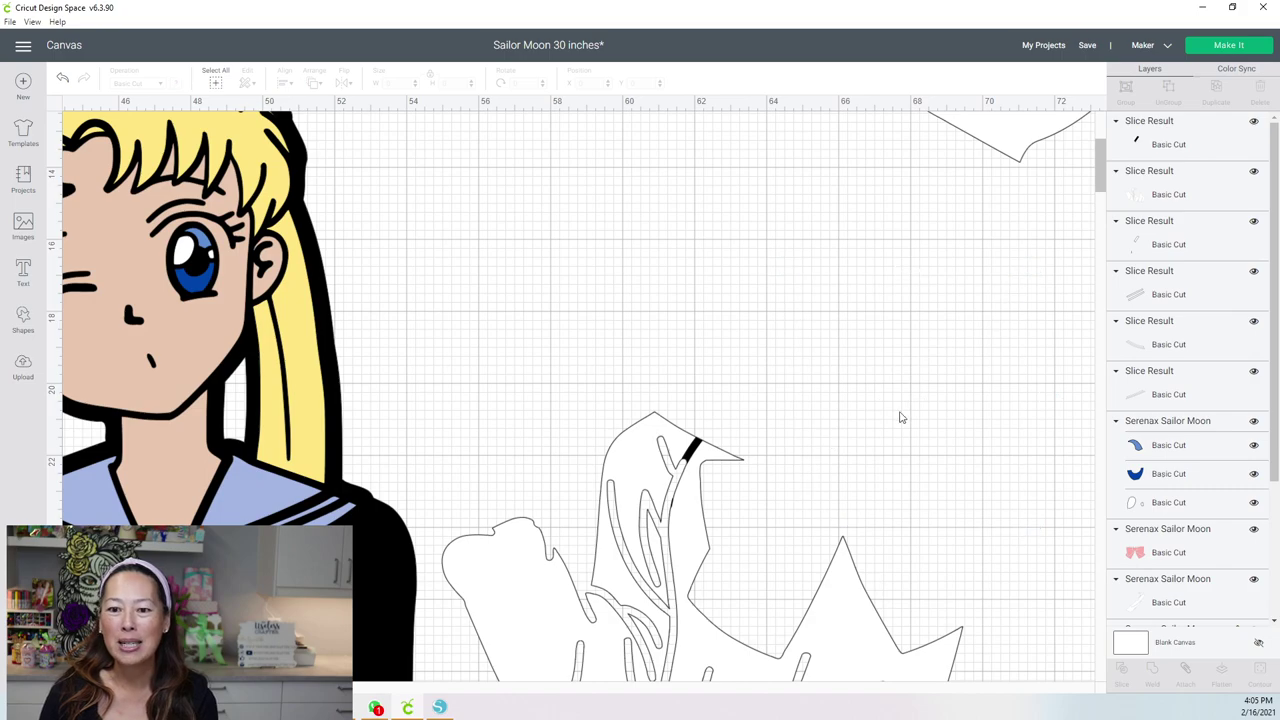
mouse_move(690, 457)
left_mouse_down()
mouse_move(771, 420)
mouse_move(898, 393)
left_mouse_up()
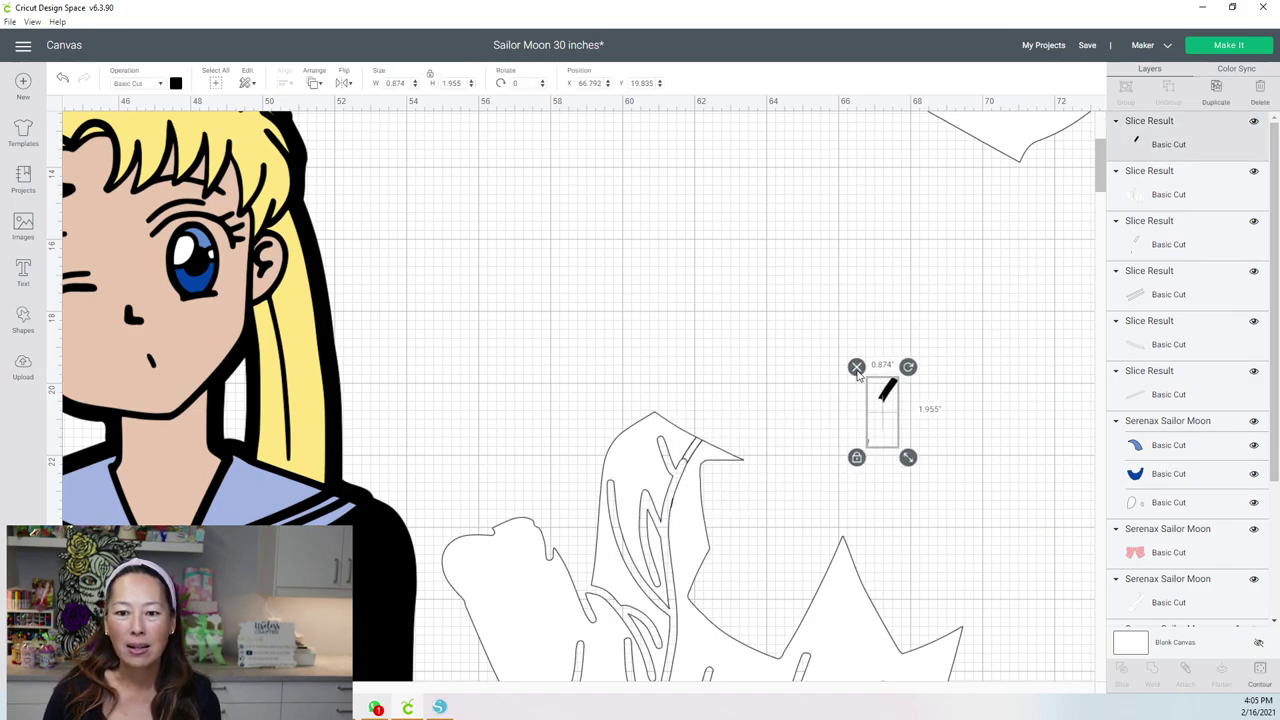
left_click(856, 368)
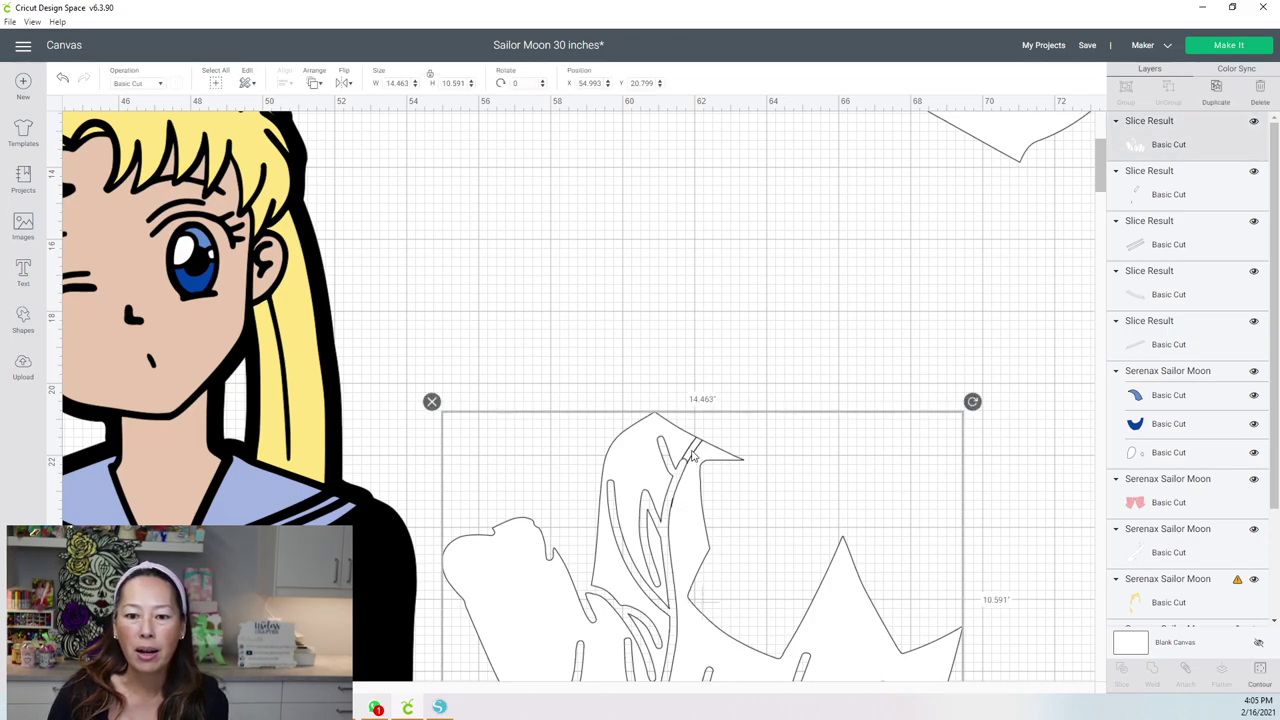
Step: Hide the thin sliver contour in the small white slice result, keeping only the short strip
left_click(1181, 194)
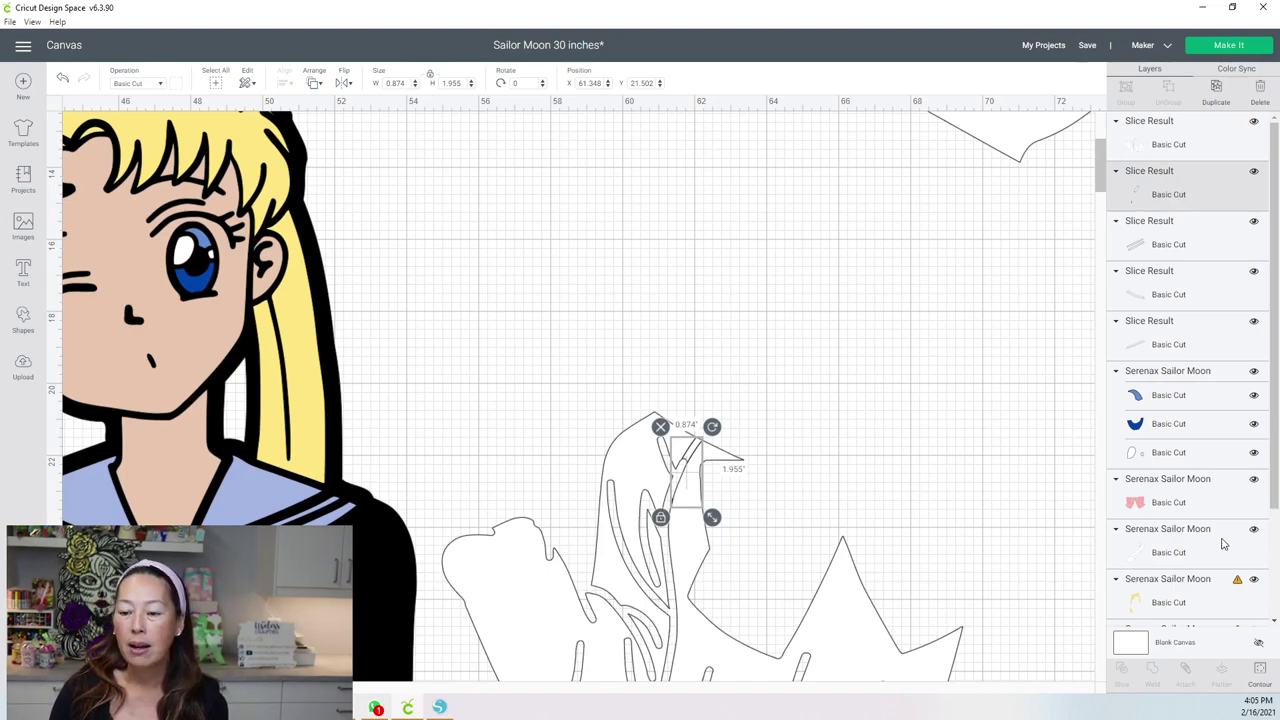
left_click(1258, 670)
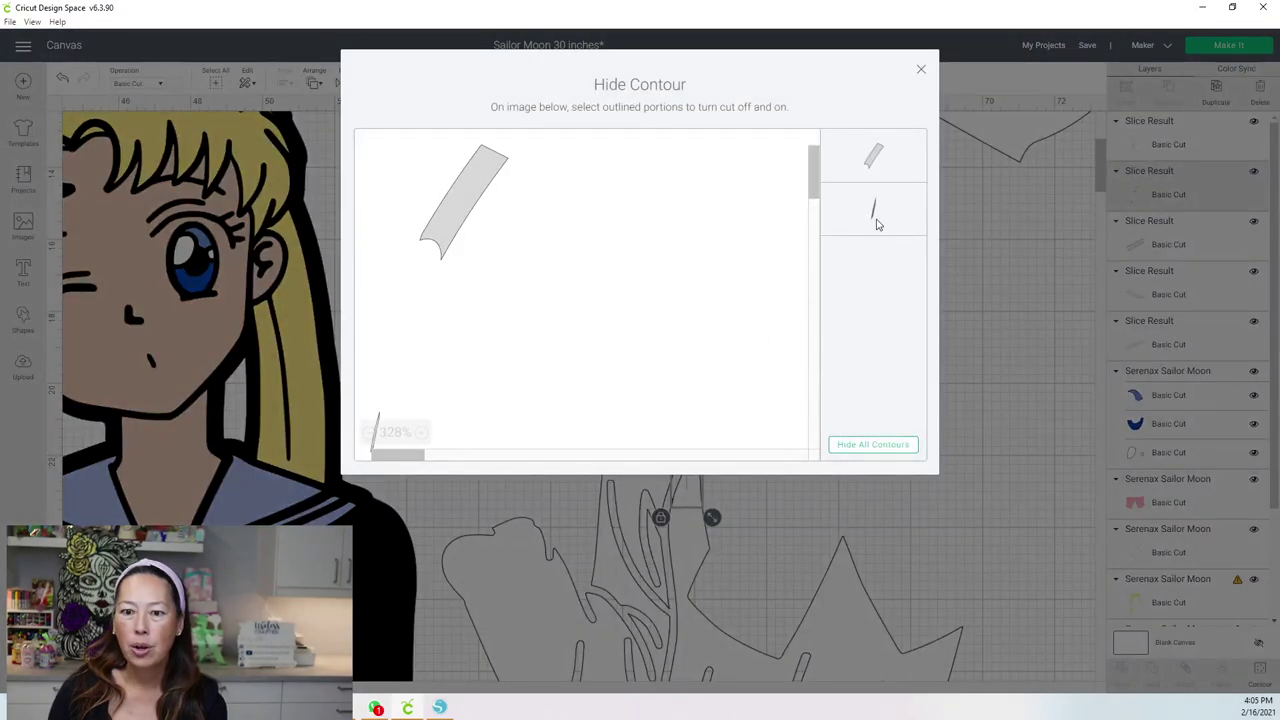
left_click(877, 220)
left_click(921, 70)
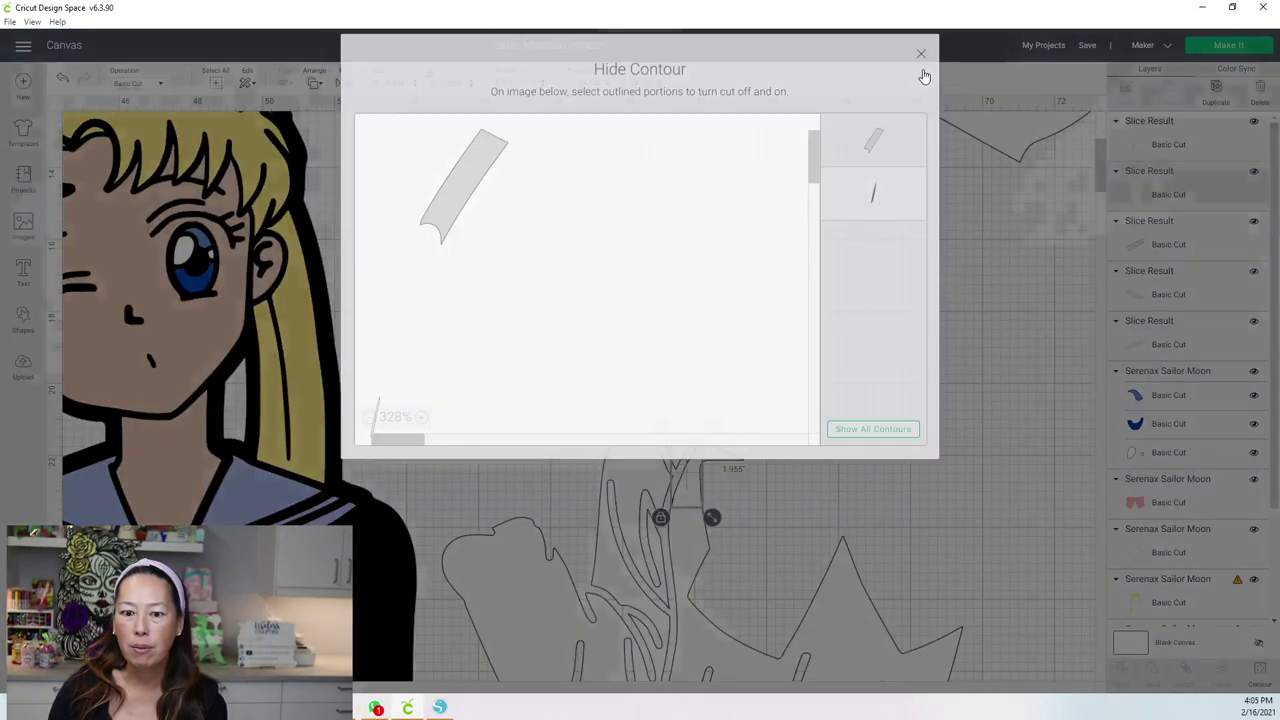
left_click(762, 362)
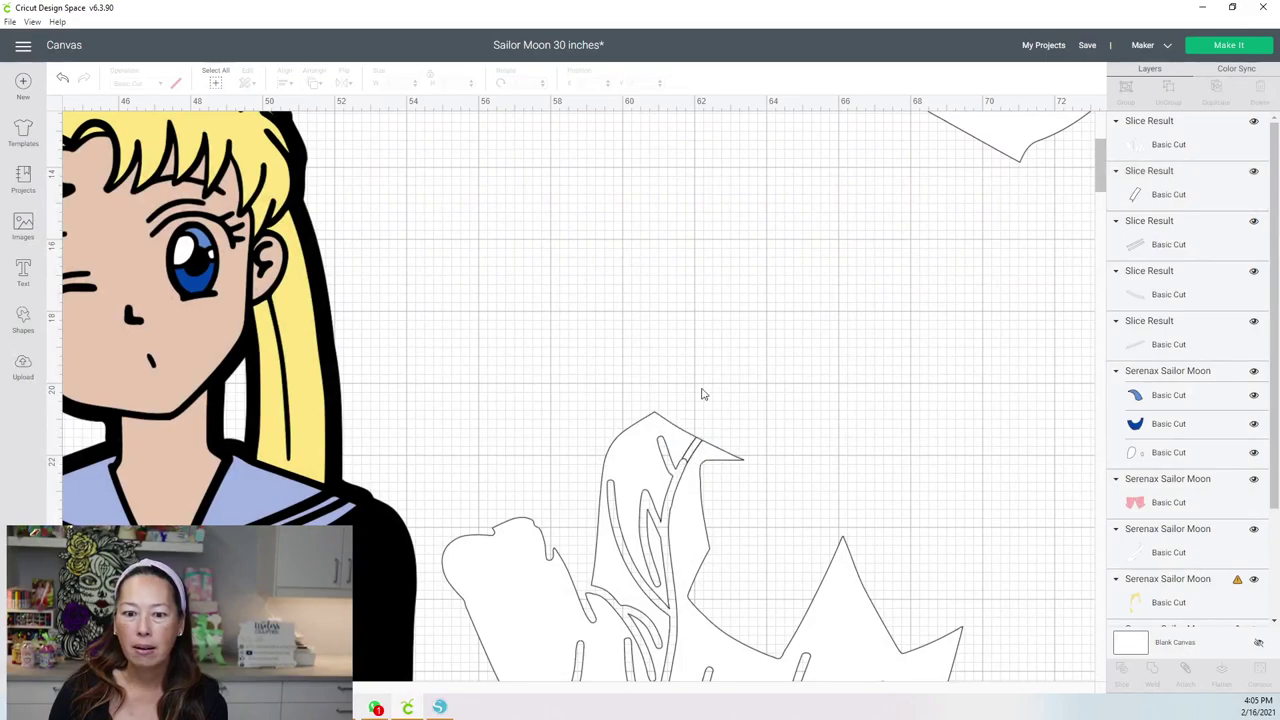
Step: Move the shirt piece lower and the short strip away from it to check the cut between them
mouse_move(695, 456)
left_mouse_down()
mouse_move(718, 441)
mouse_move(705, 464)
left_mouse_up()
left_click_drag(668, 530, 618, 627)
left_click(692, 450)
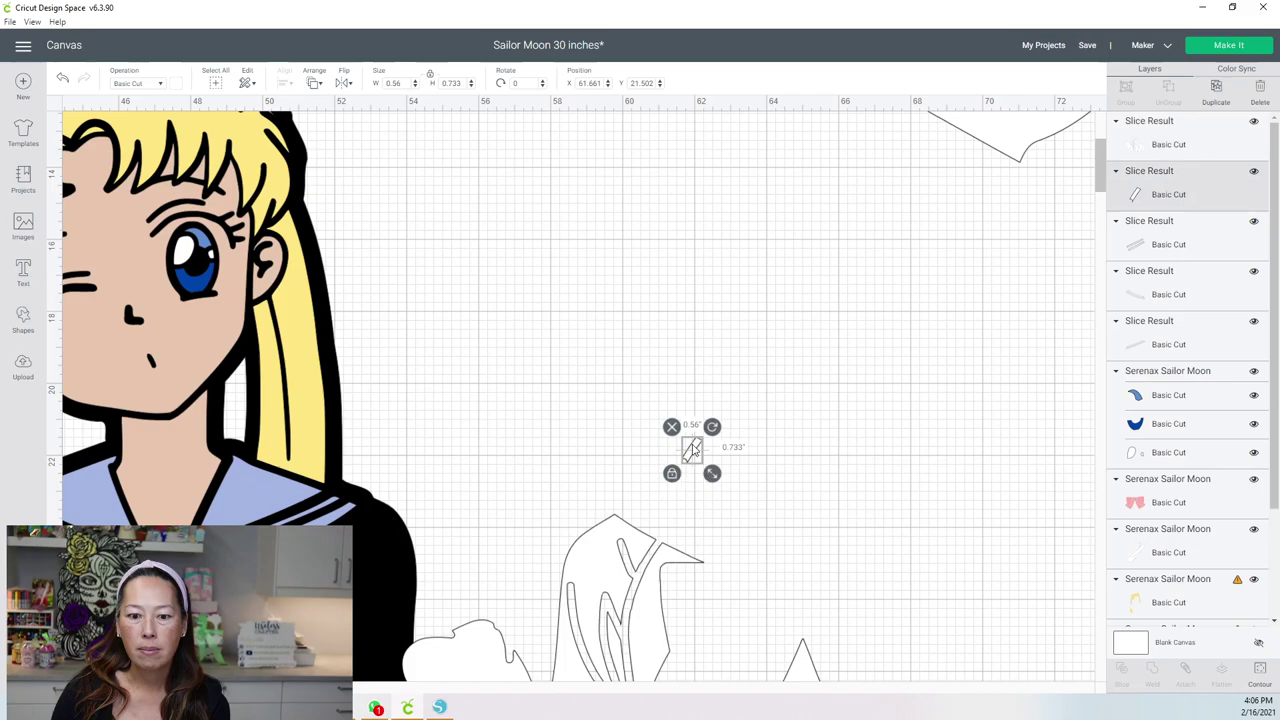
left_click_drag(692, 450, 817, 263)
left_click(700, 470)
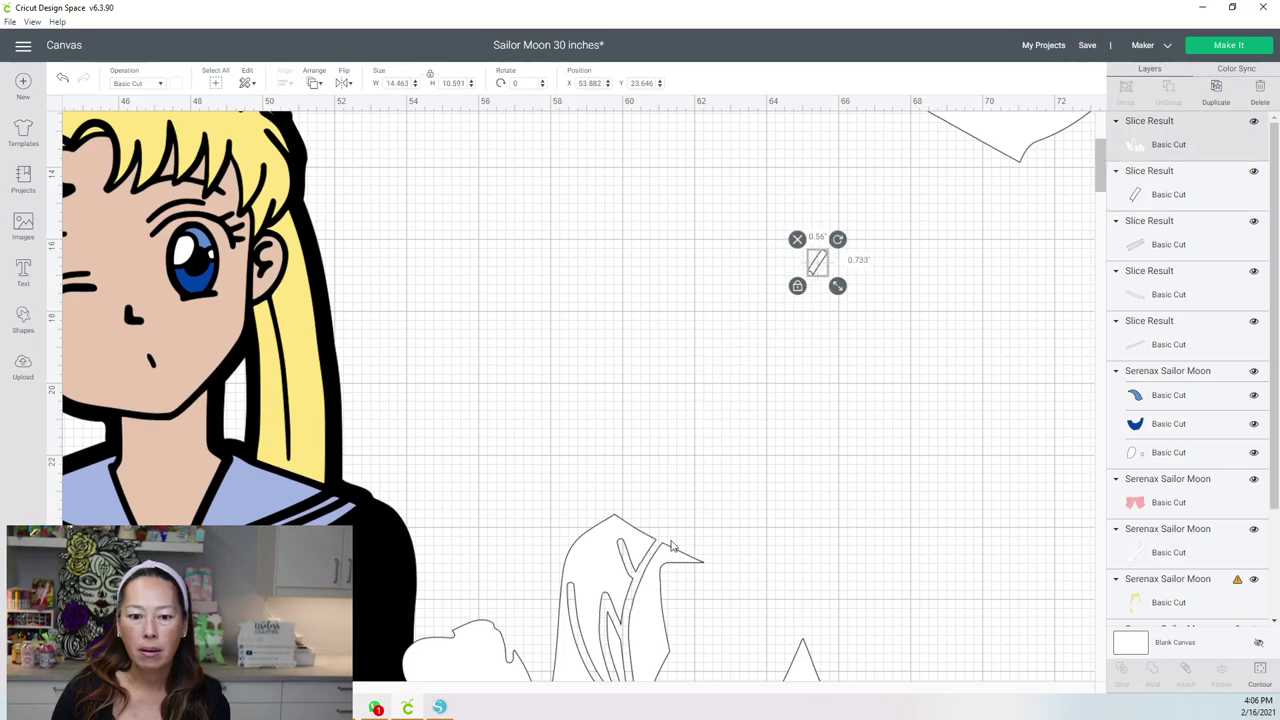
Step: Undo the test moves of the shirt piece and the short strip
key("ctrl+z")
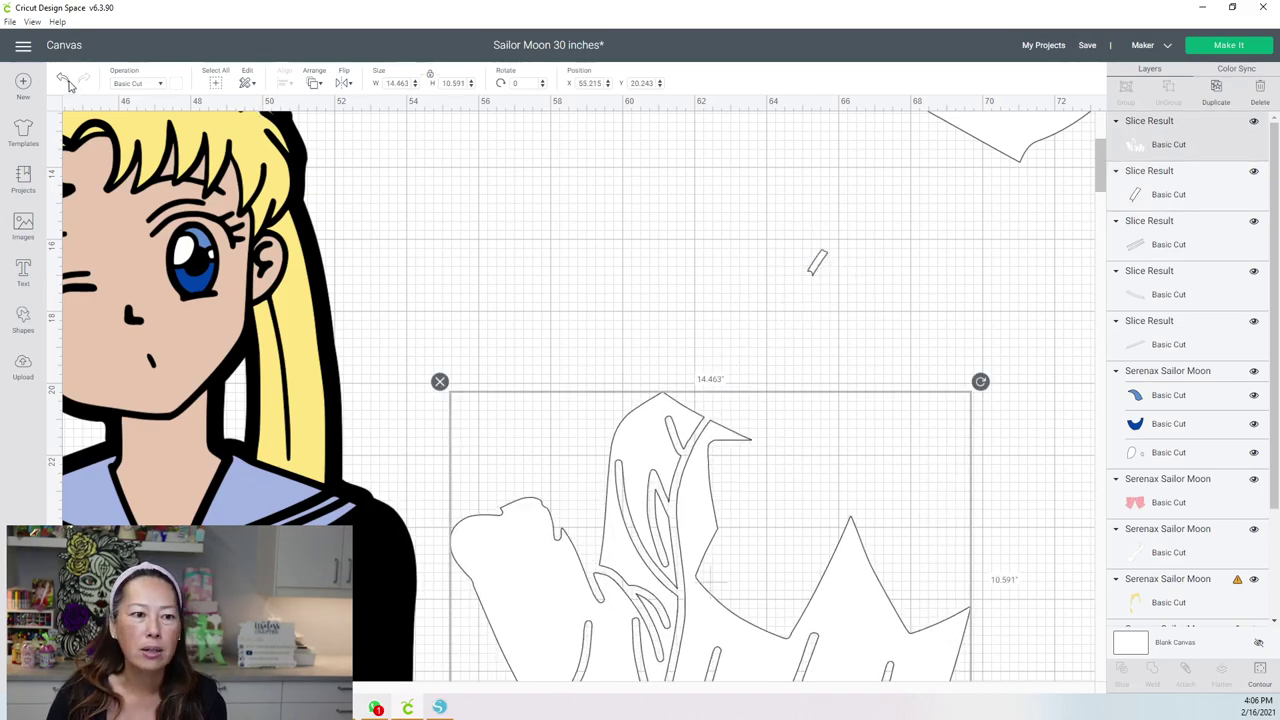
left_click(62, 84)
left_click(62, 84)
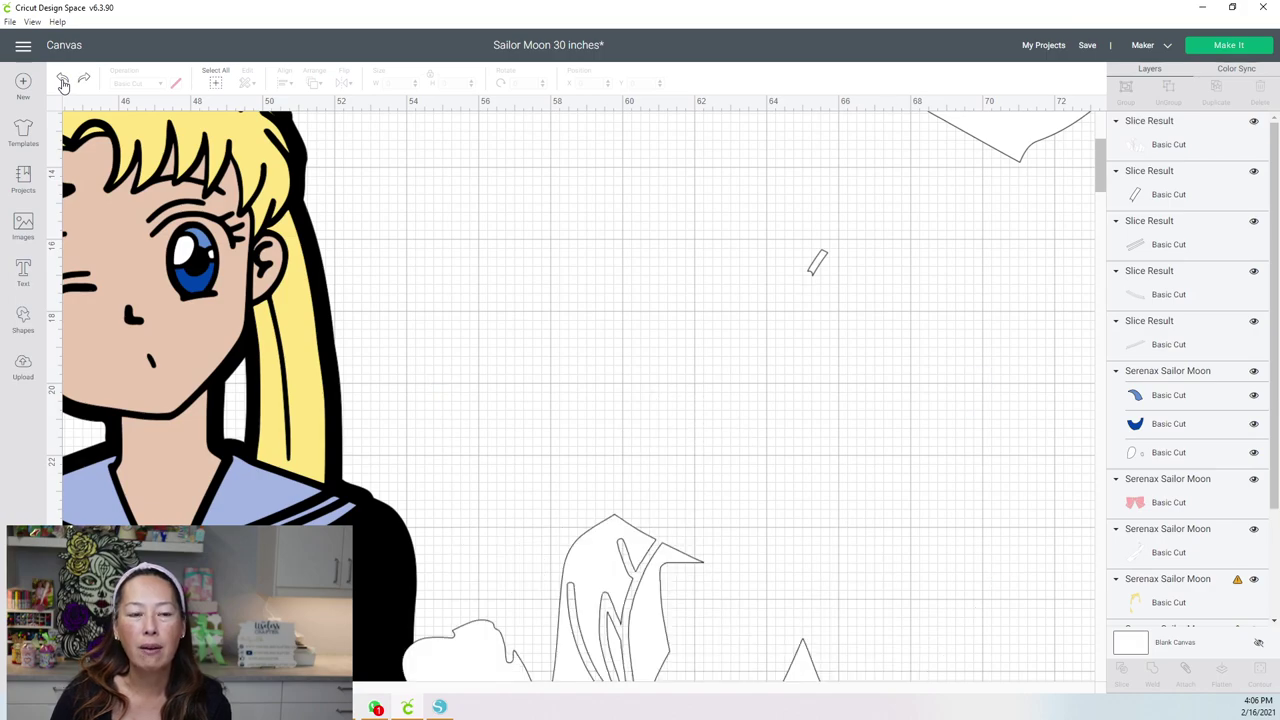
left_click(62, 84)
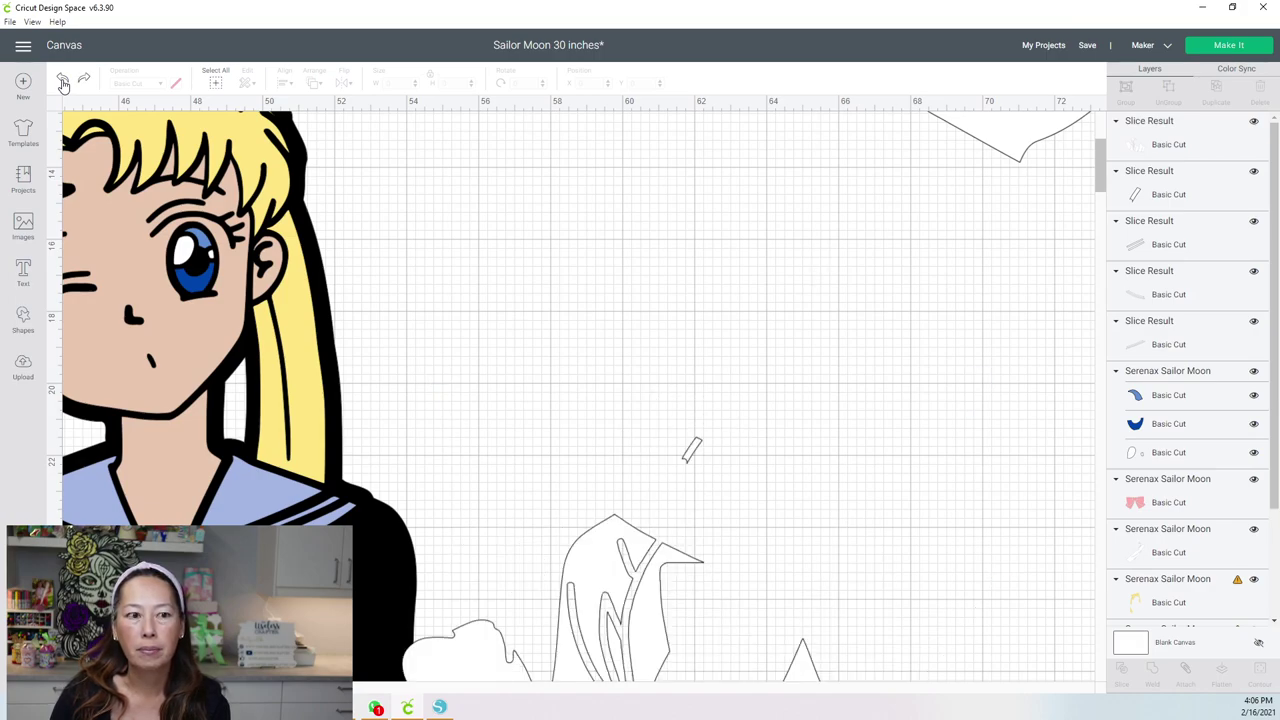
left_click(62, 84)
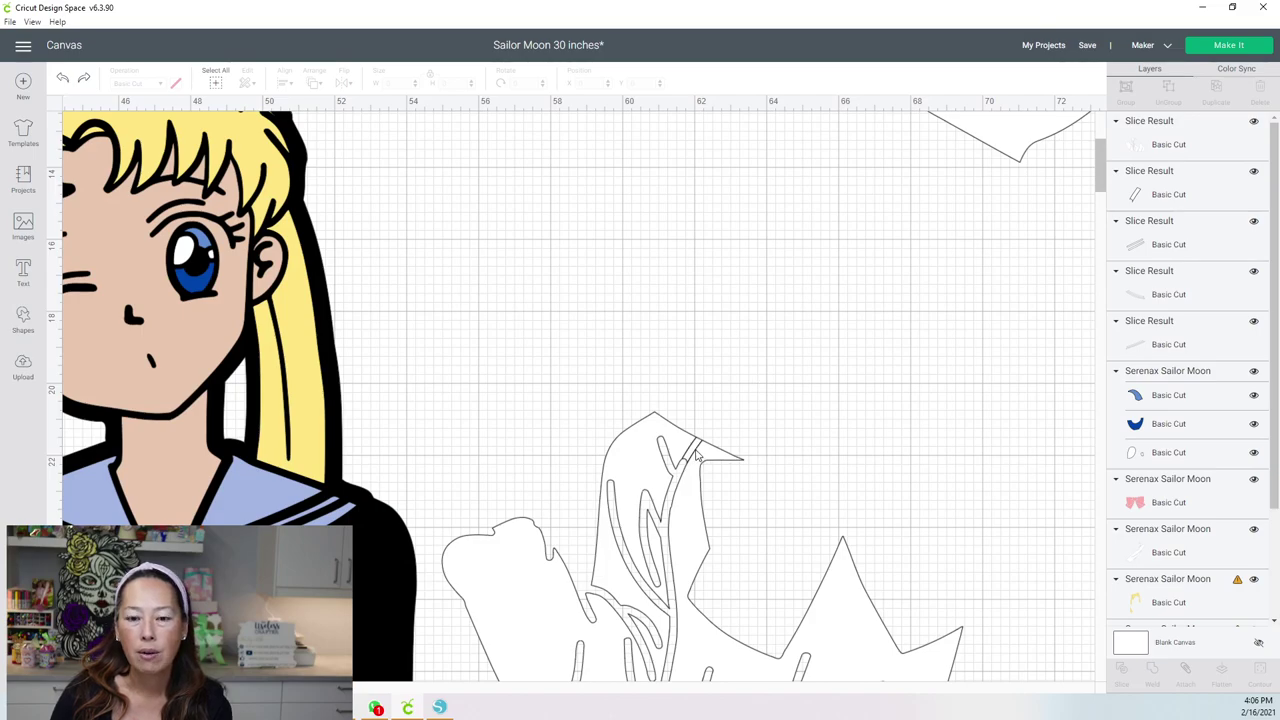
Step: Swap the contours of the small slice result, hiding the short strip and showing only the thin sliver
left_click(1180, 196)
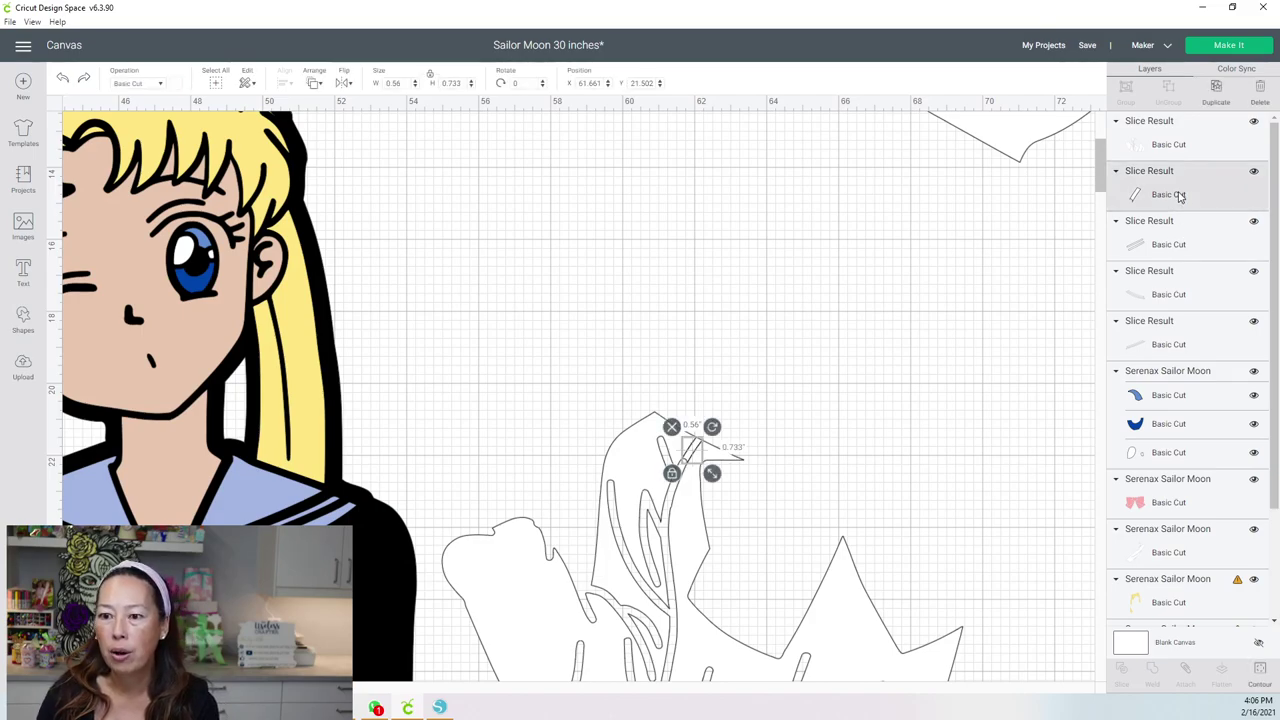
left_click(1257, 668)
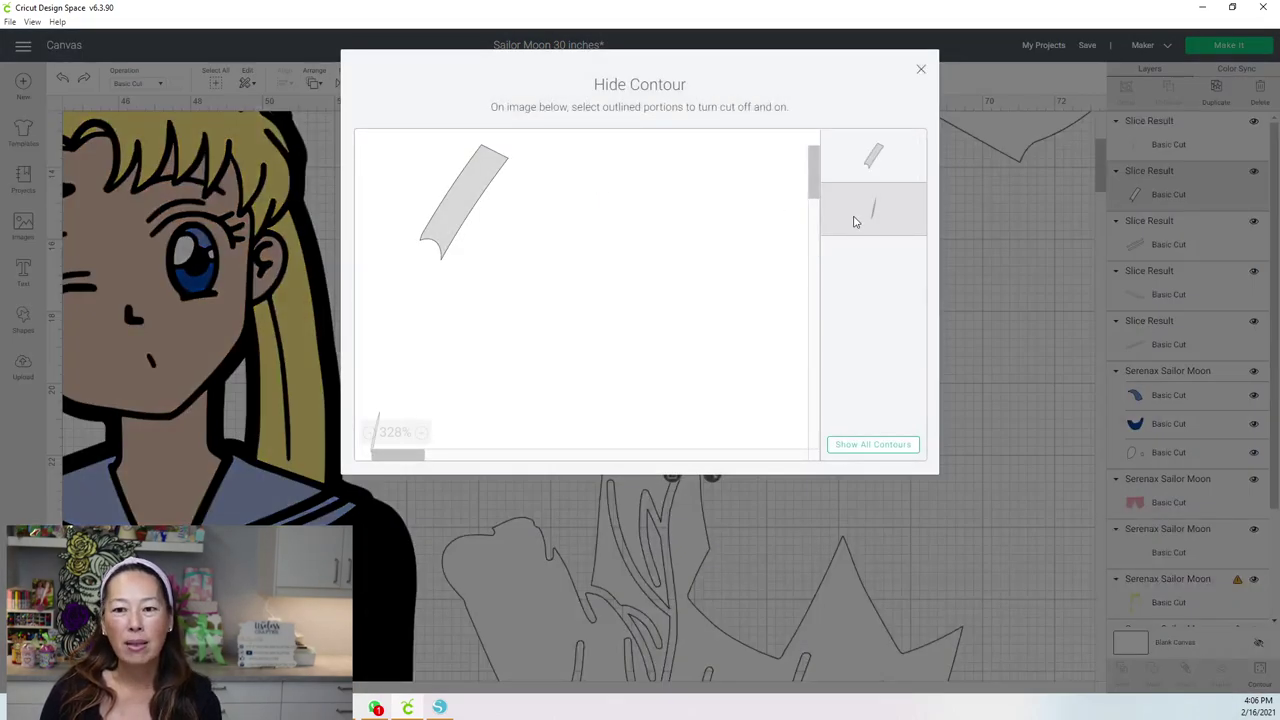
left_click(921, 70)
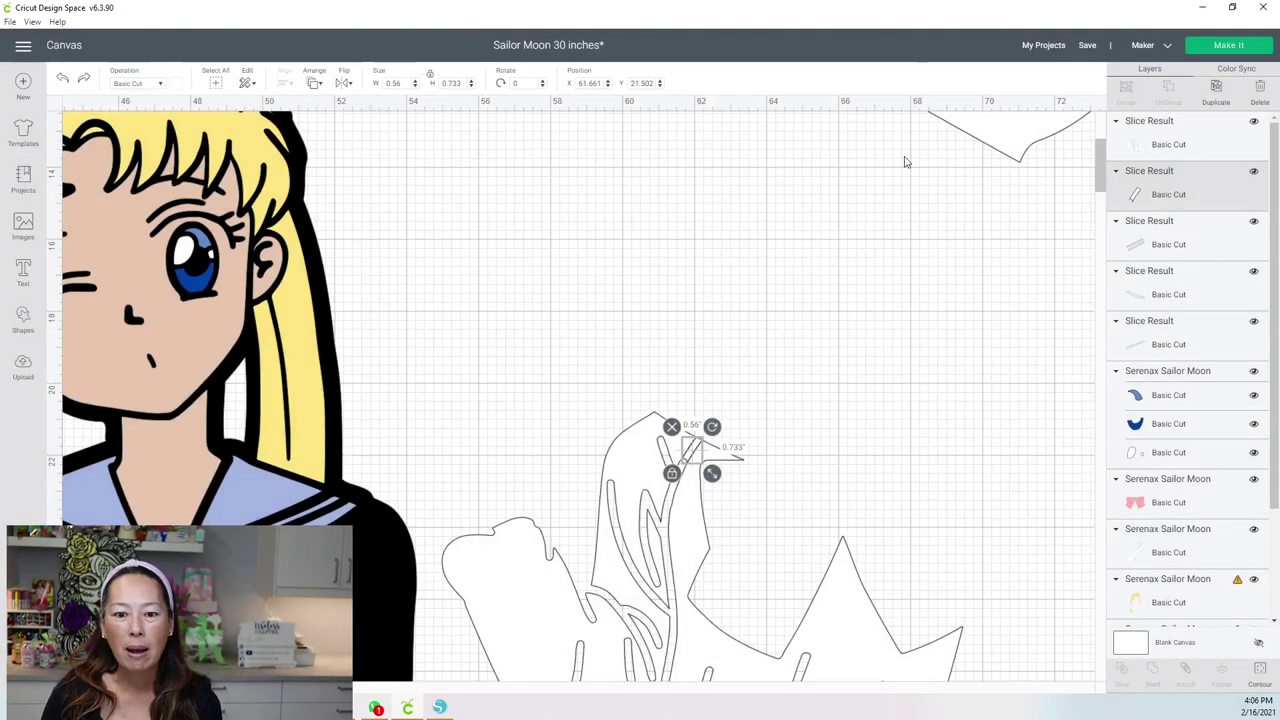
left_click(1258, 670)
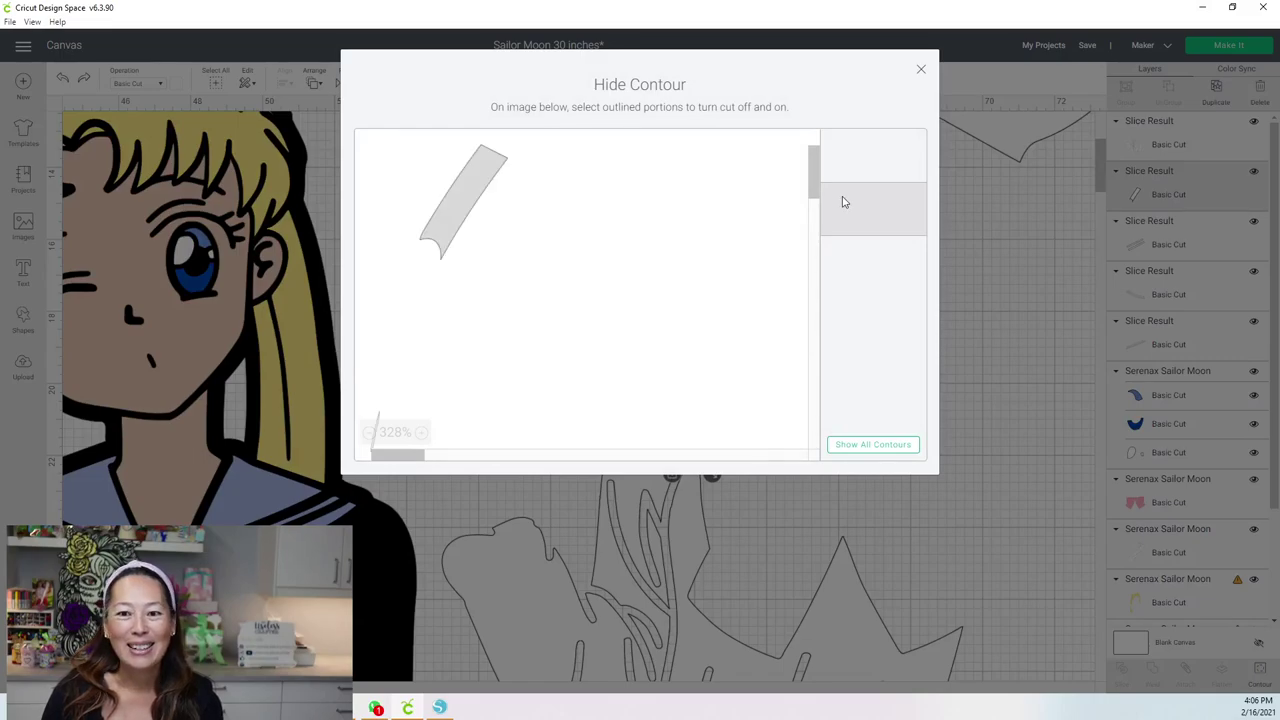
left_click(882, 216)
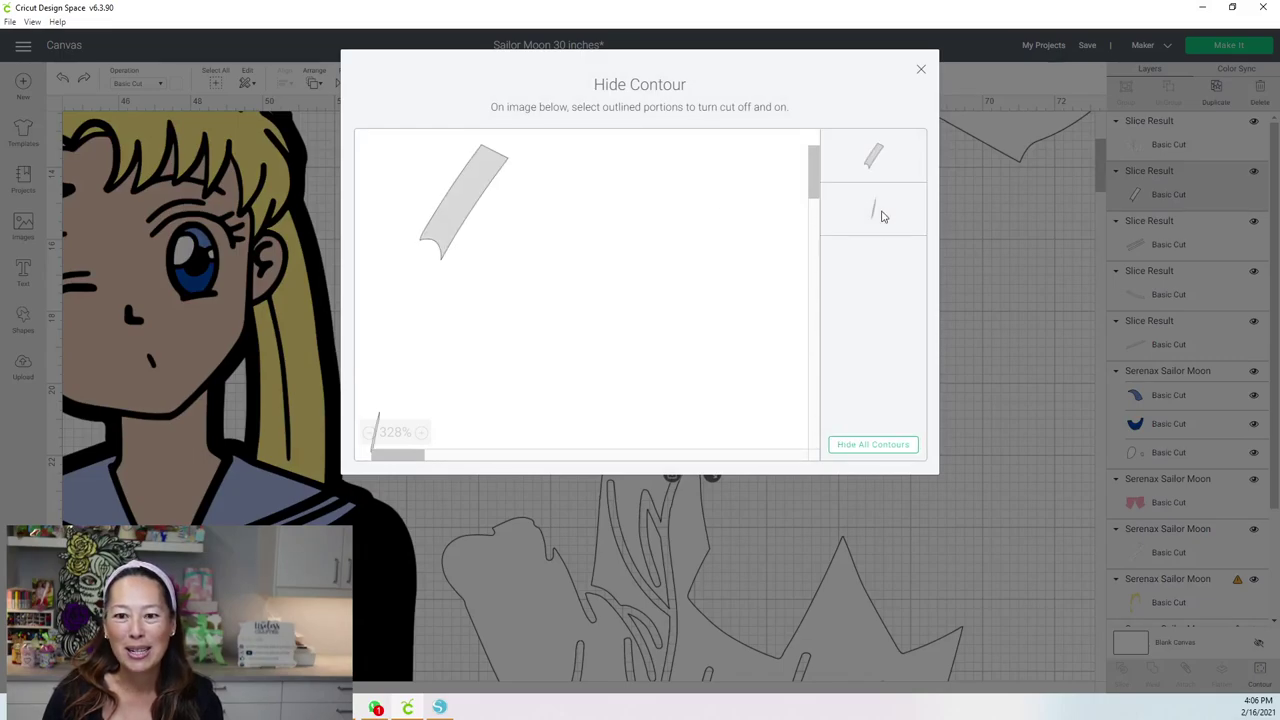
left_click(878, 172)
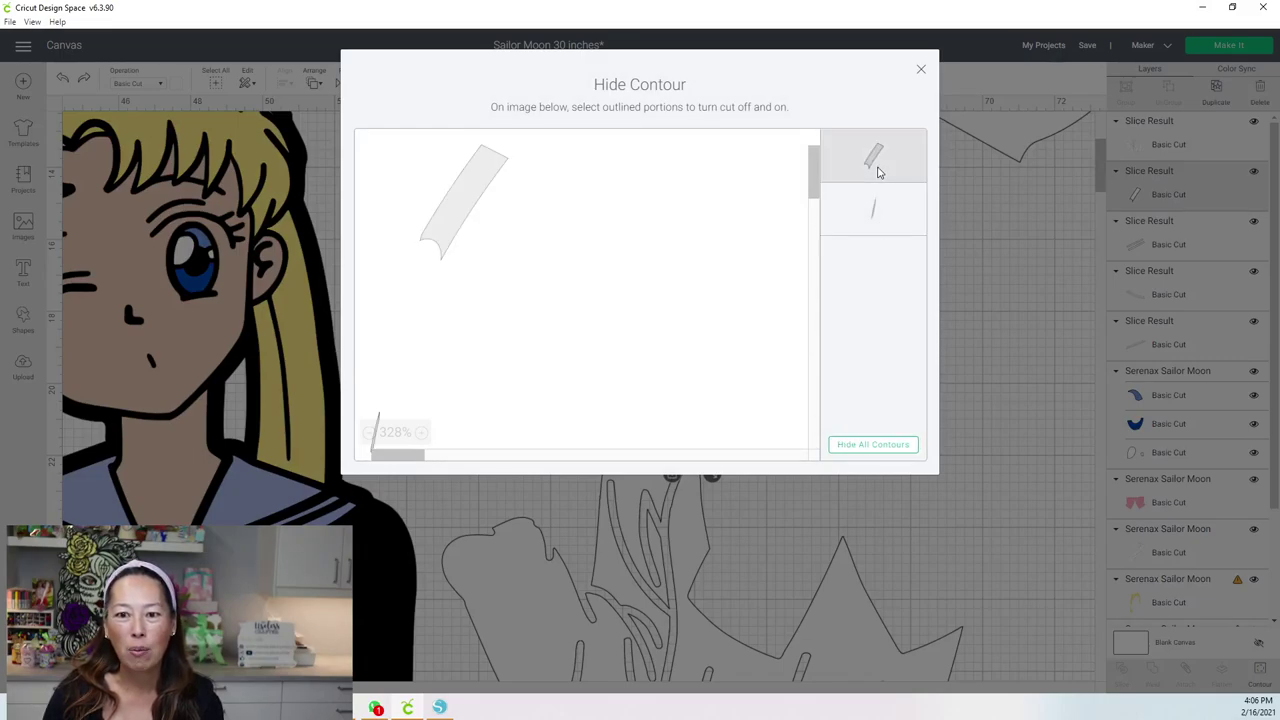
left_click(920, 70)
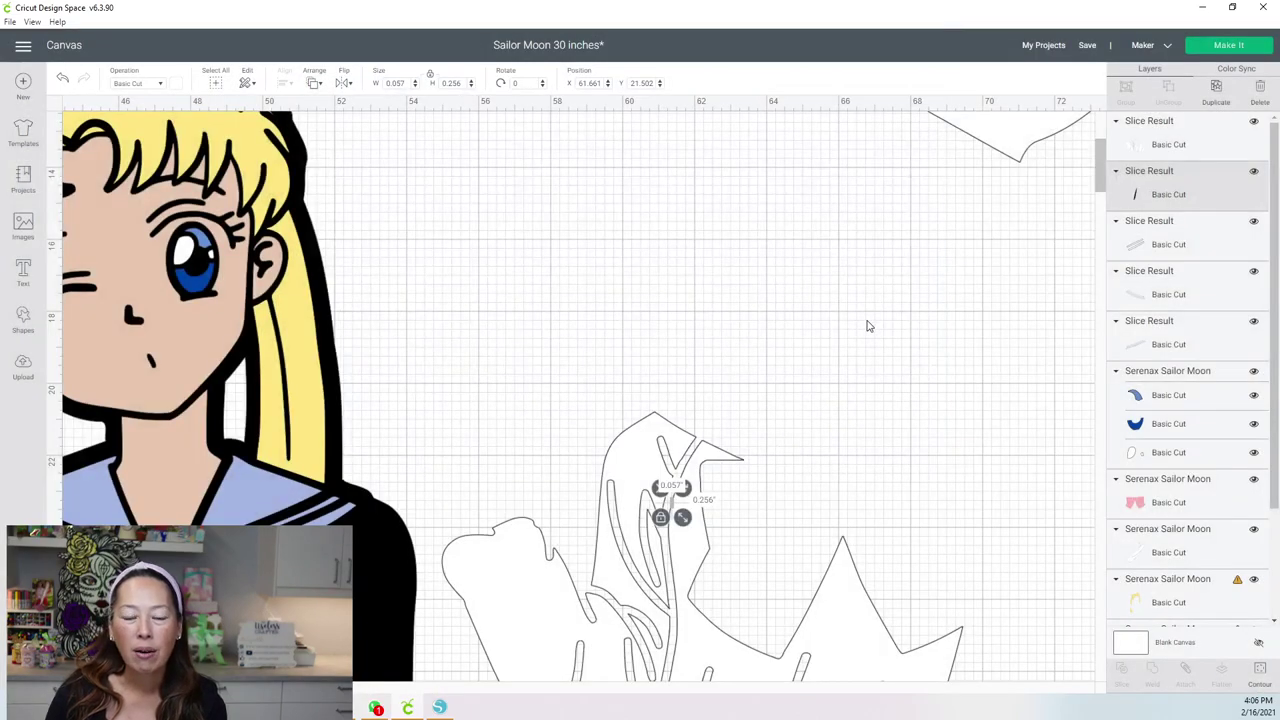
left_click(868, 326)
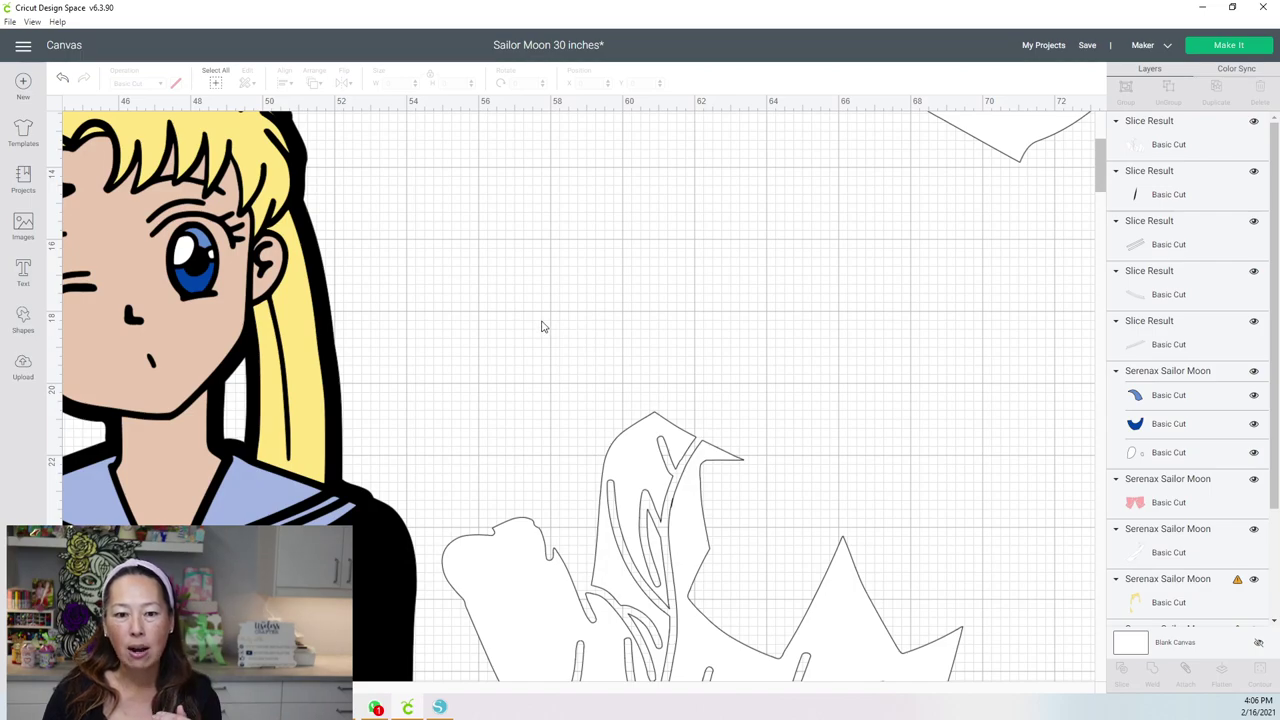
Step: Weld the shirt piece and the thin sliver together and move the welded shirt higher on the canvas
left_click_drag(541, 326, 738, 574)
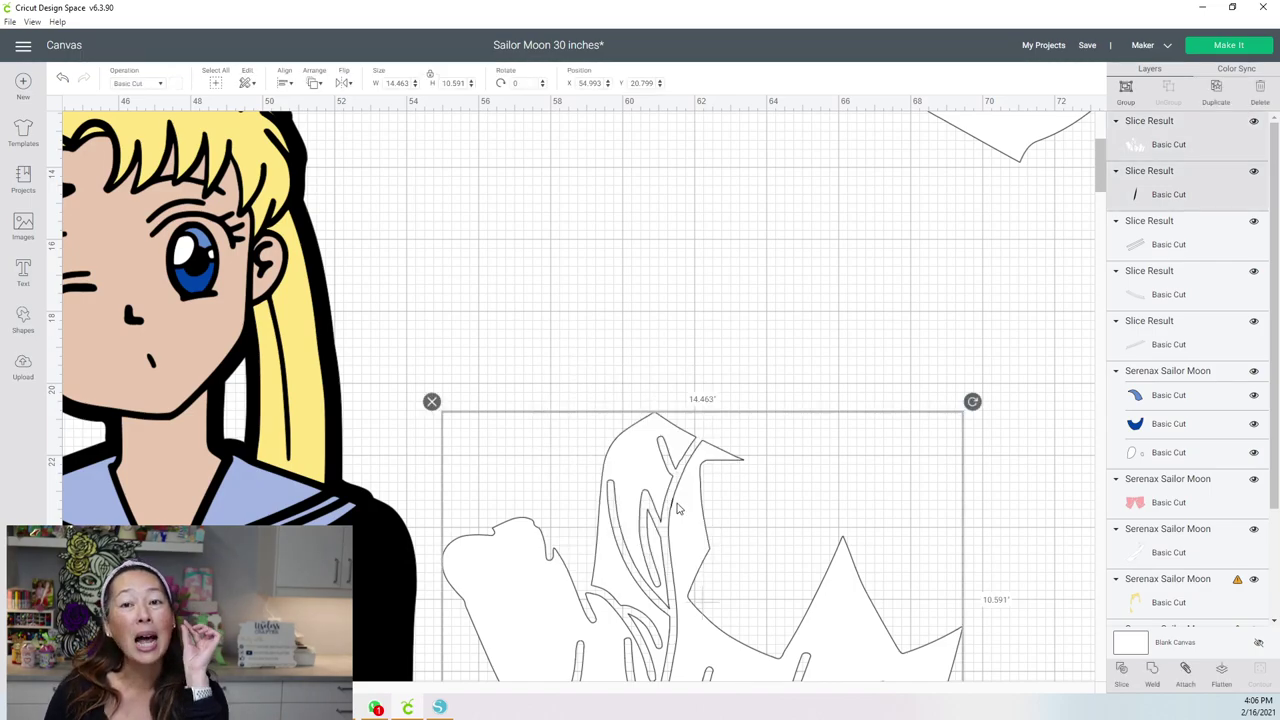
left_click(1152, 675)
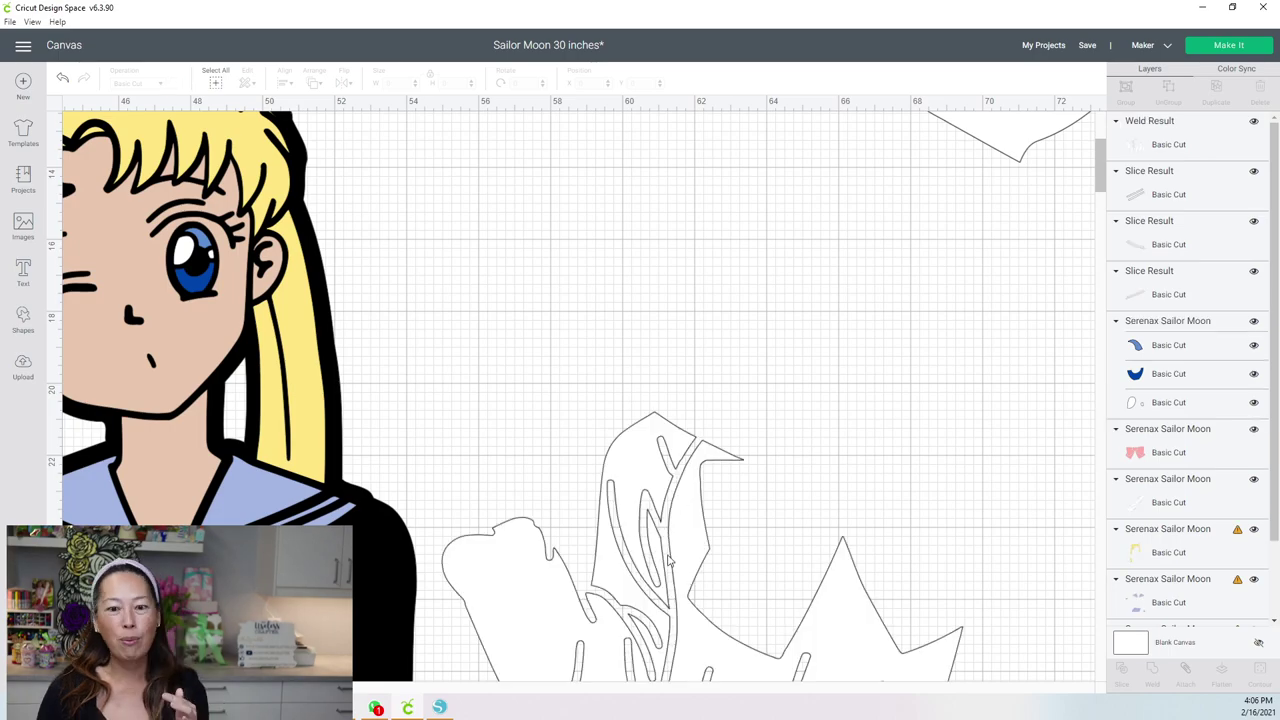
left_click_drag(669, 560, 677, 290)
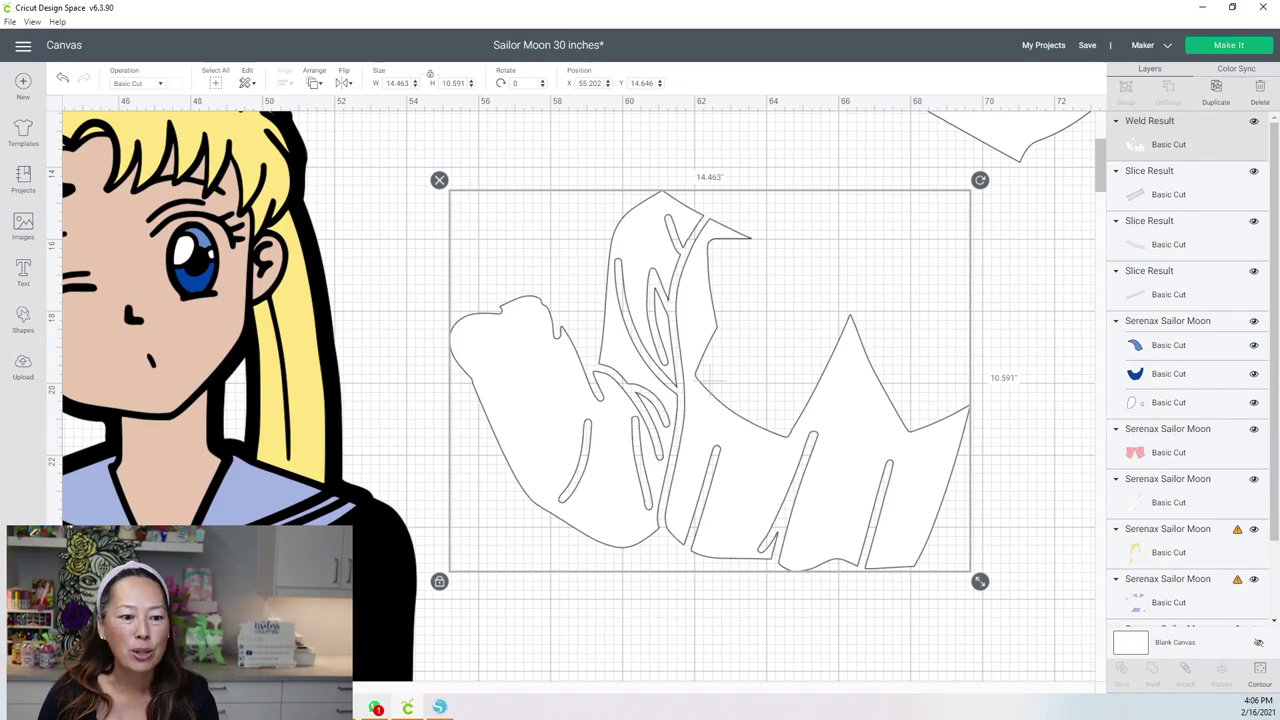
Step: Lay the welded shirt over the figure to check its fit, move it off to empty canvas and duplicate it
scroll(577, 334, "down", 5)
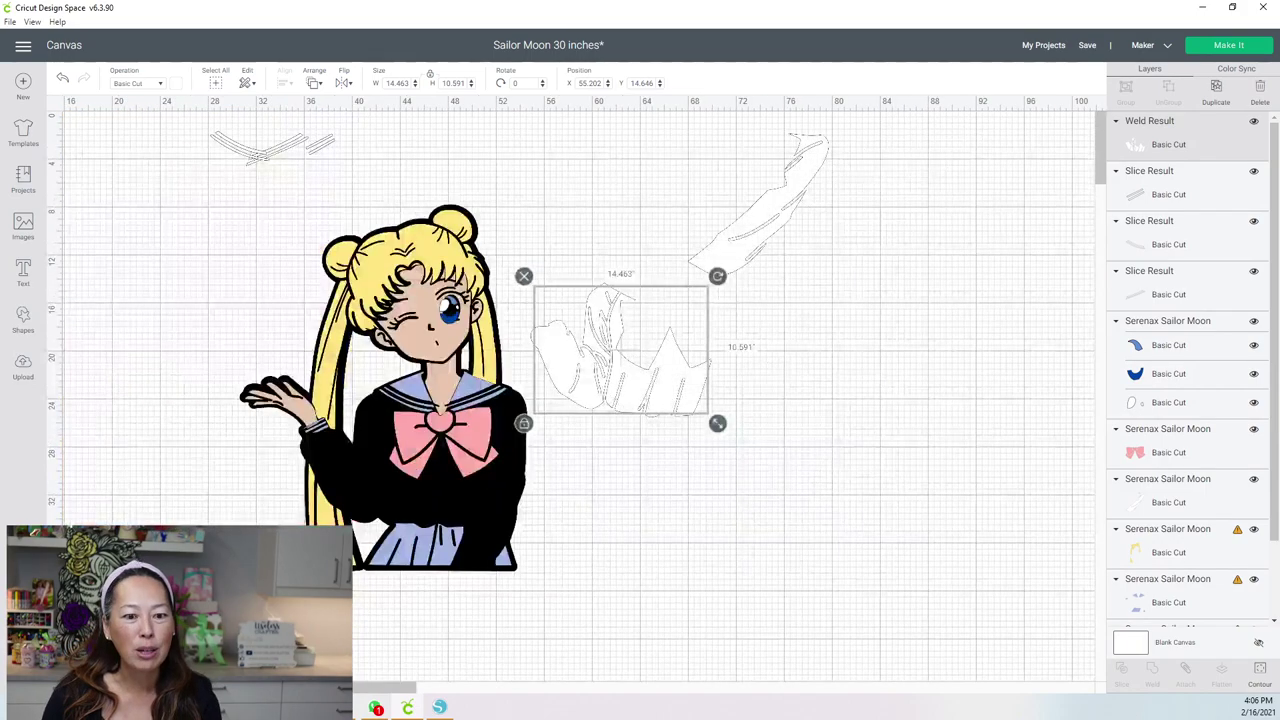
left_click_drag(577, 334, 411, 503)
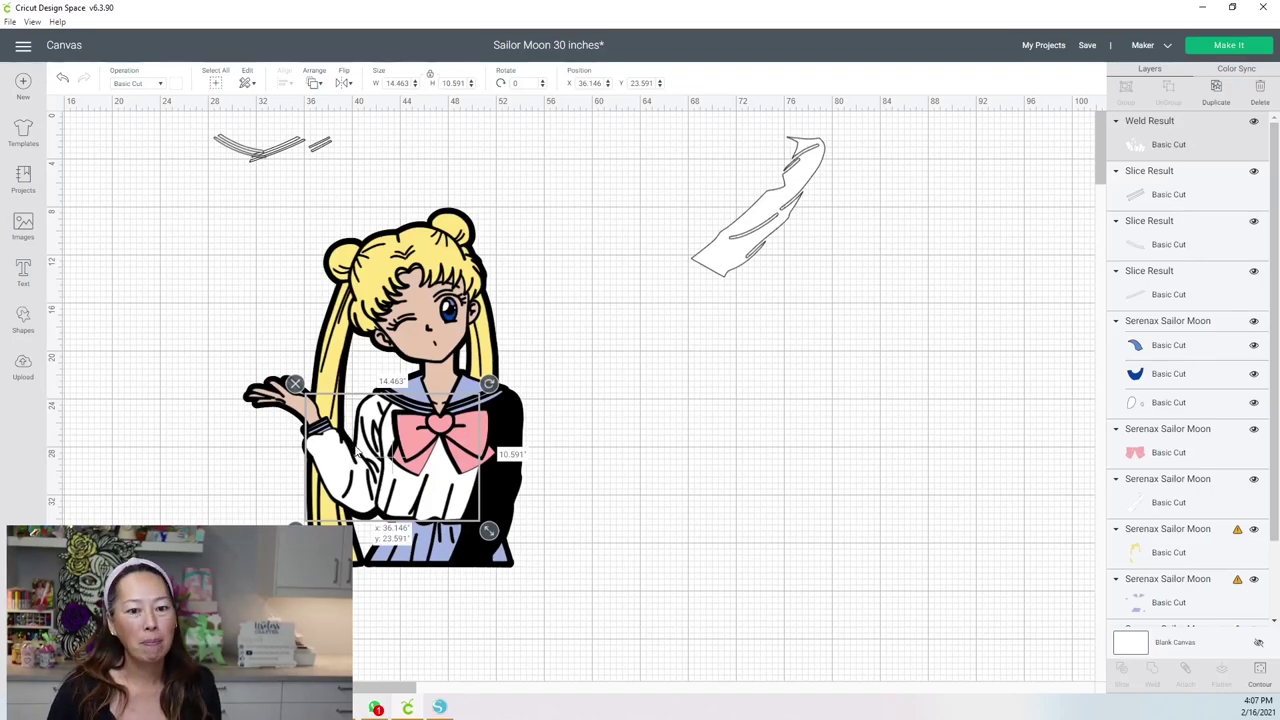
left_click_drag(398, 418, 703, 378)
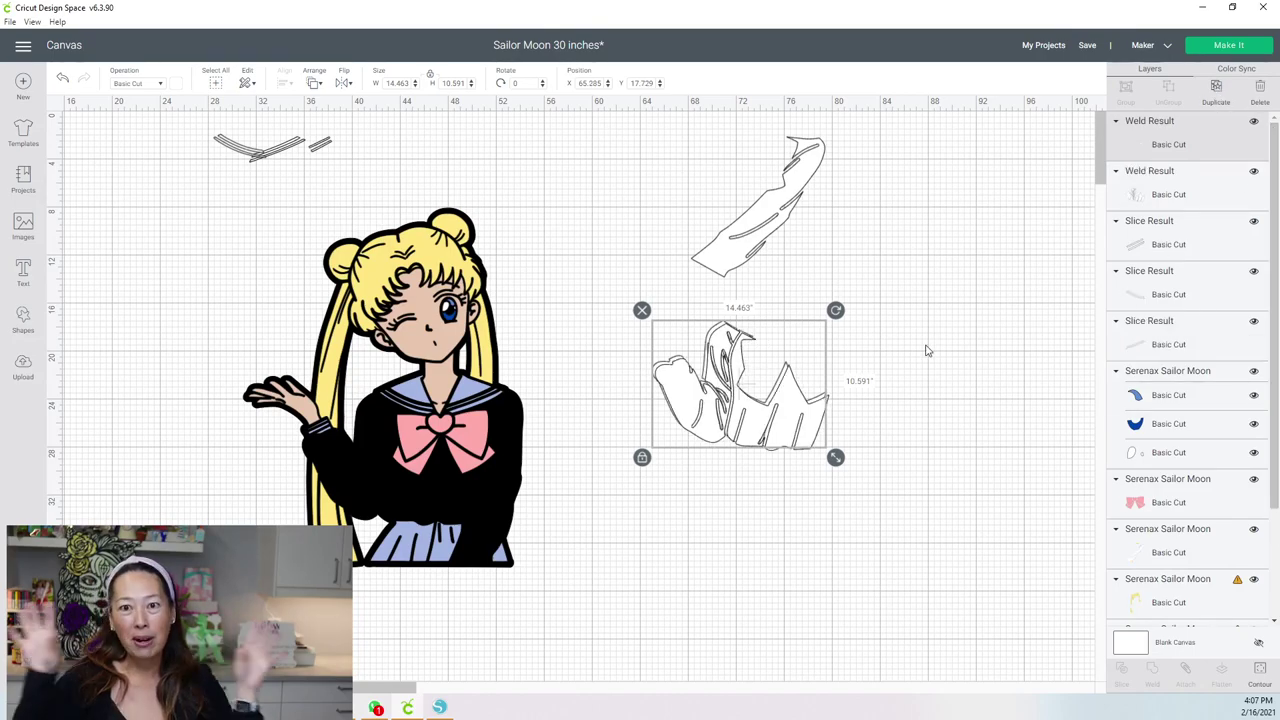
Step: Move the duplicate shirt away from the original and hide its torso contour, keeping only the sleeve
left_click_drag(783, 417, 937, 305)
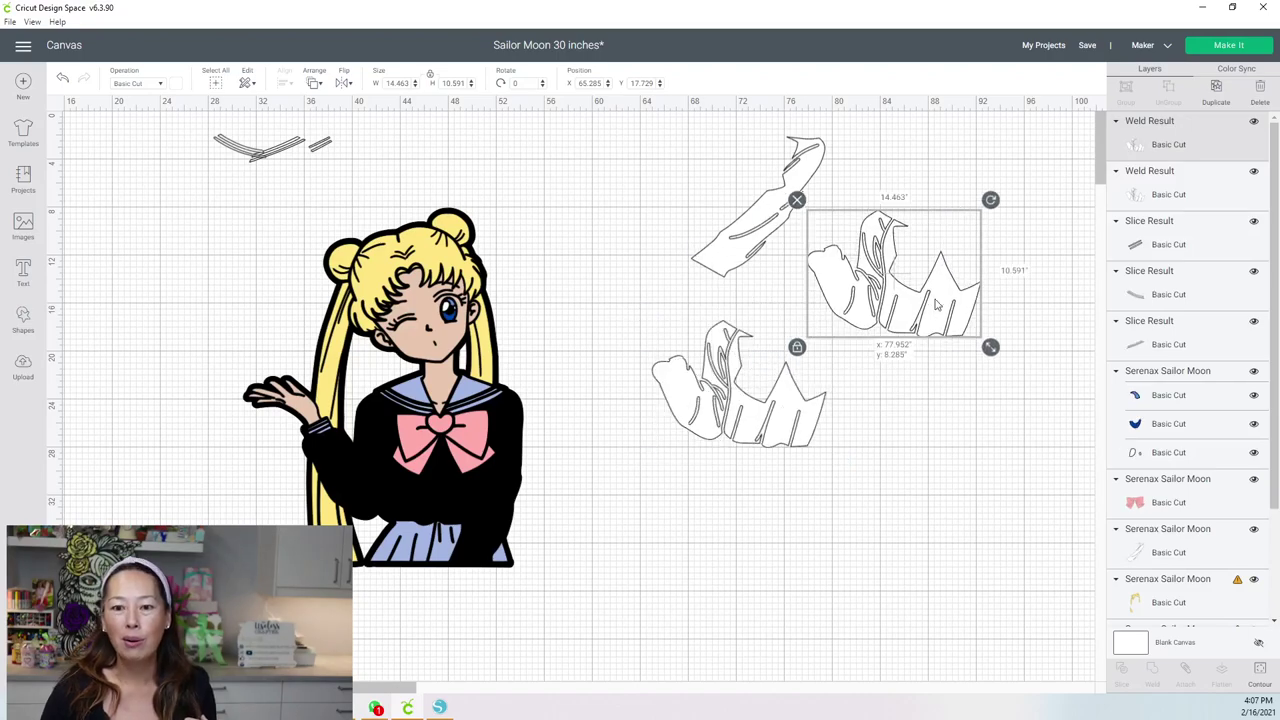
left_click(1259, 672)
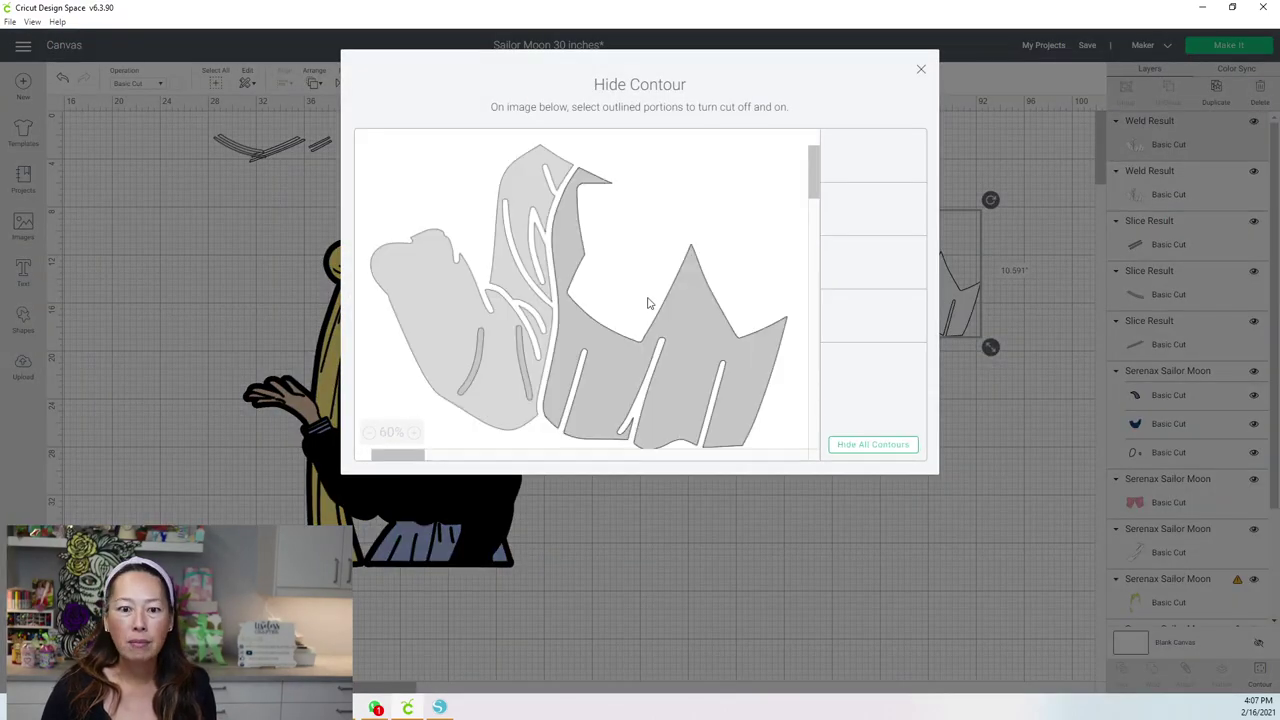
left_click(745, 358)
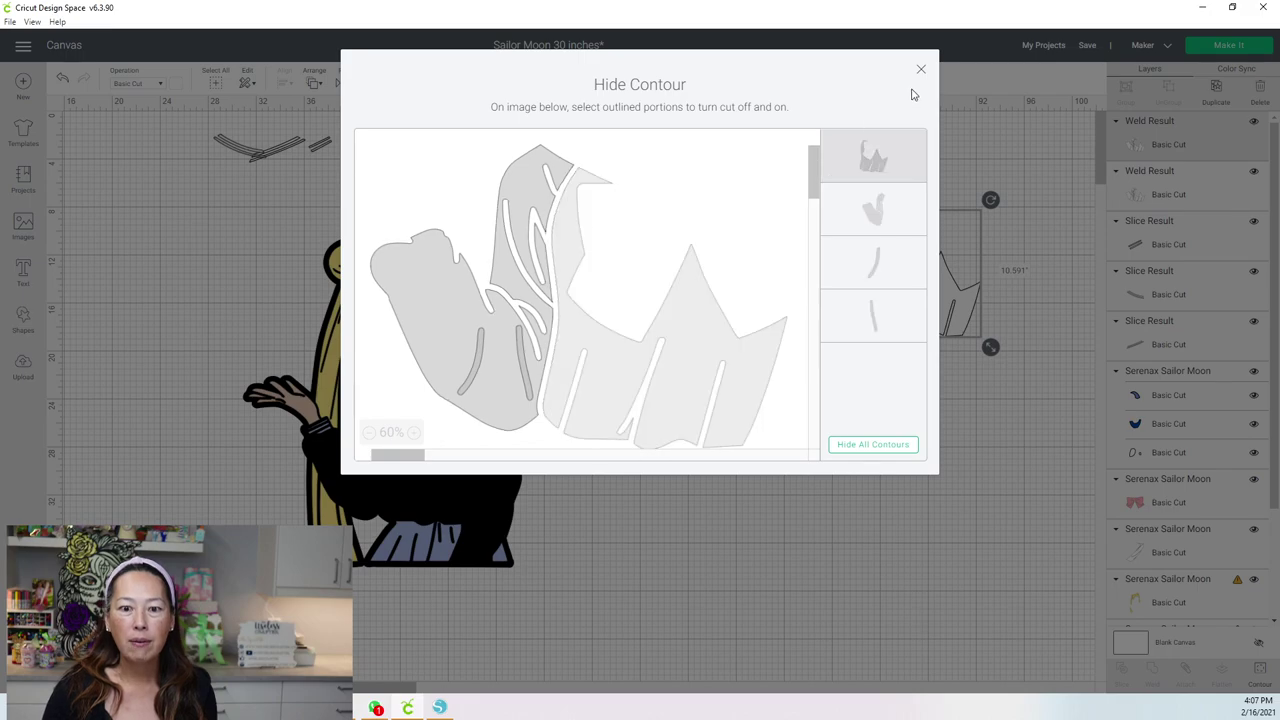
left_click(922, 74)
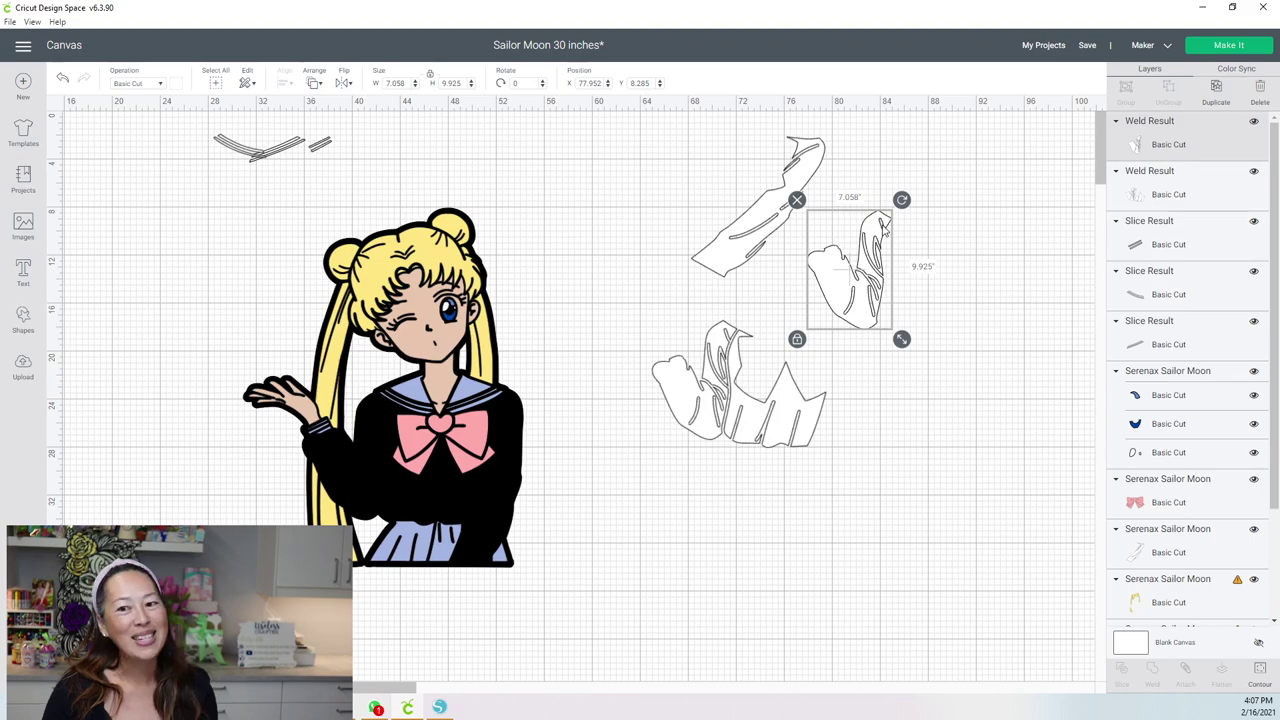
Step: Hide all contours of the other welded shirt except the torso, and move the torso up beside the sleeve
left_click(803, 416)
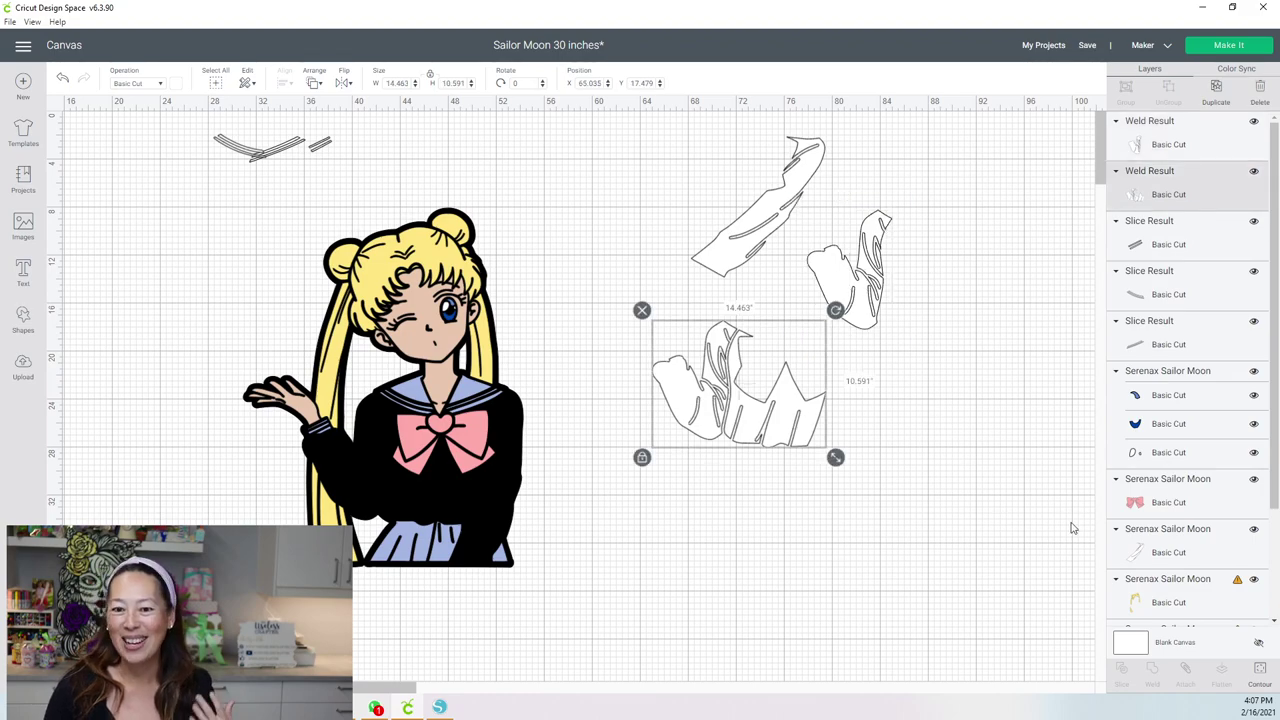
left_click(1259, 672)
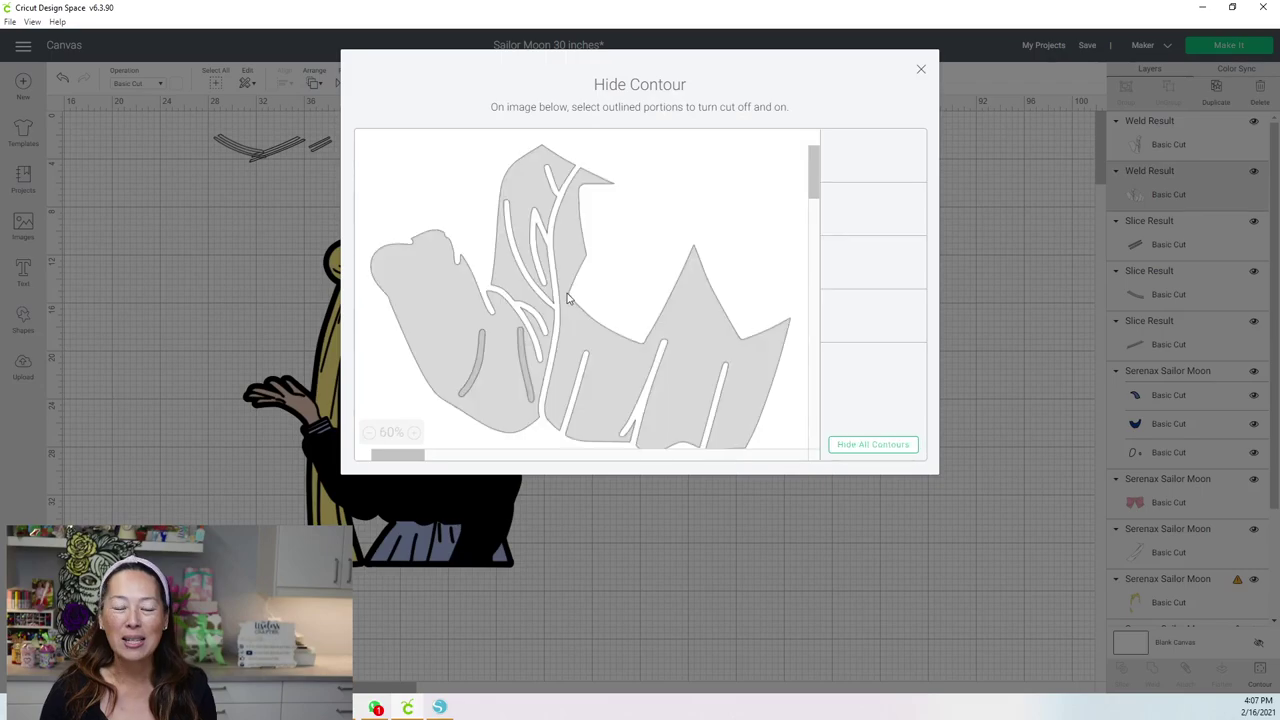
left_click(884, 445)
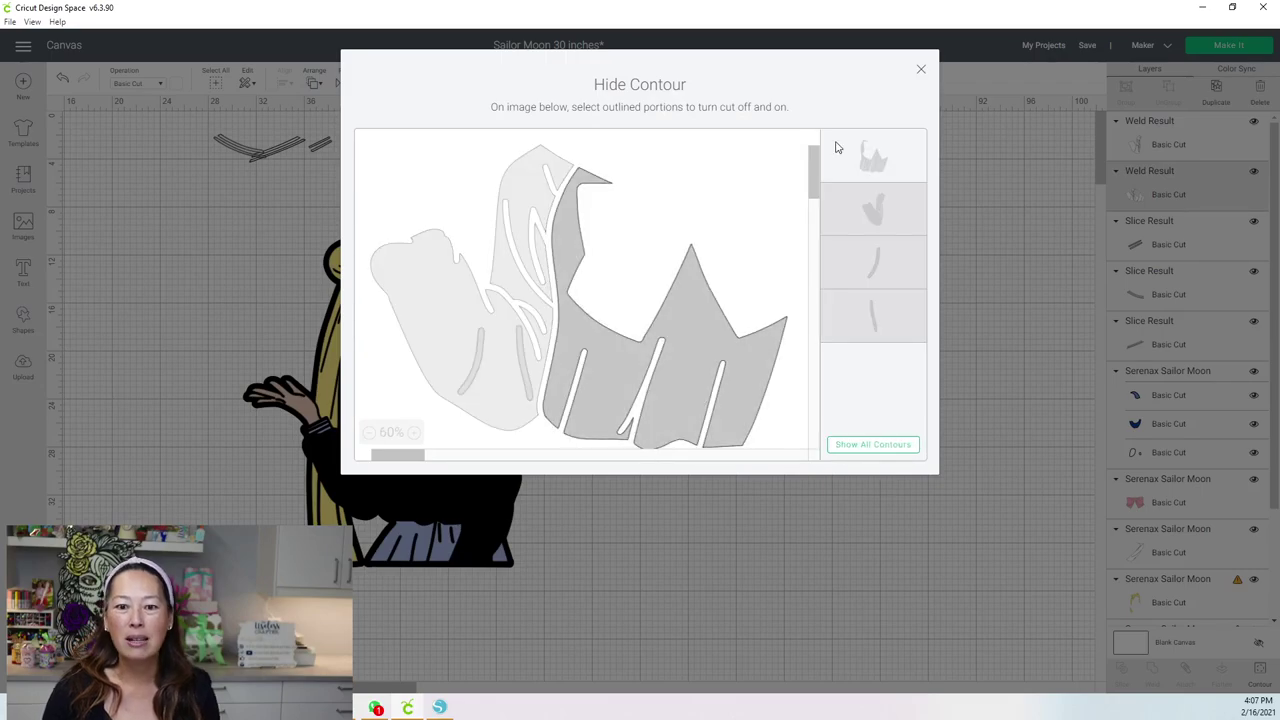
left_click(922, 74)
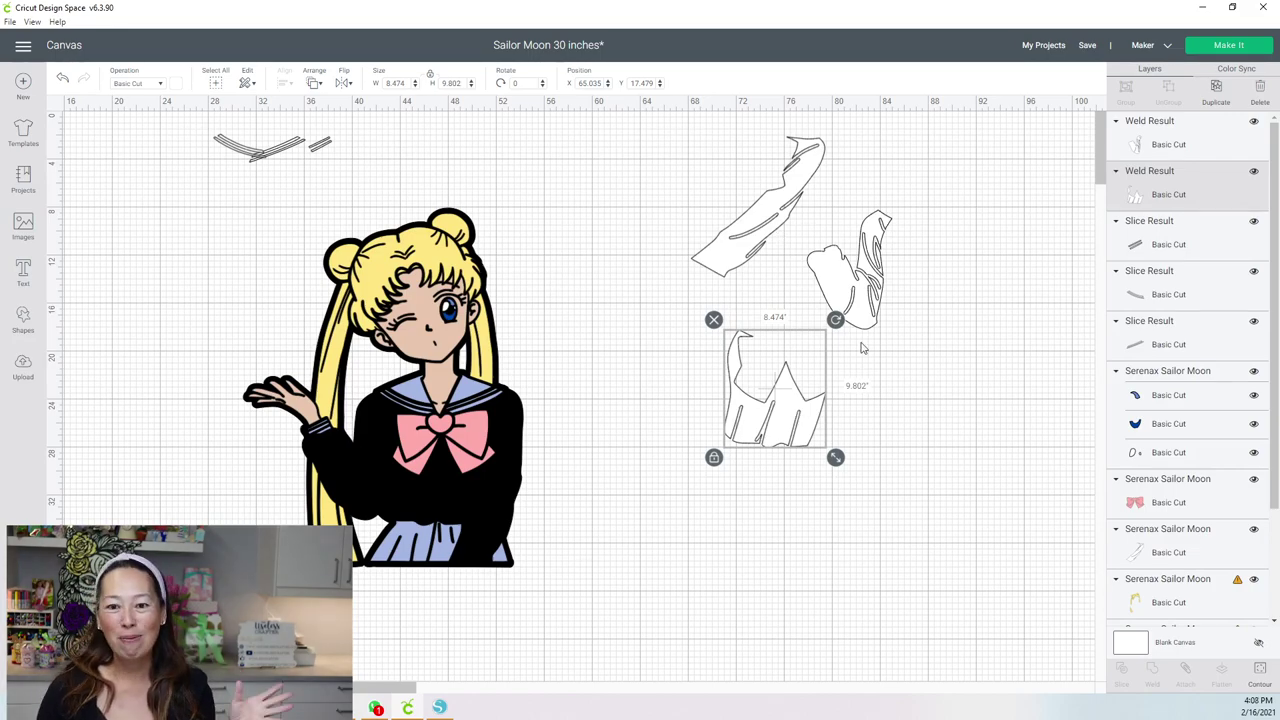
left_click_drag(800, 425, 814, 327)
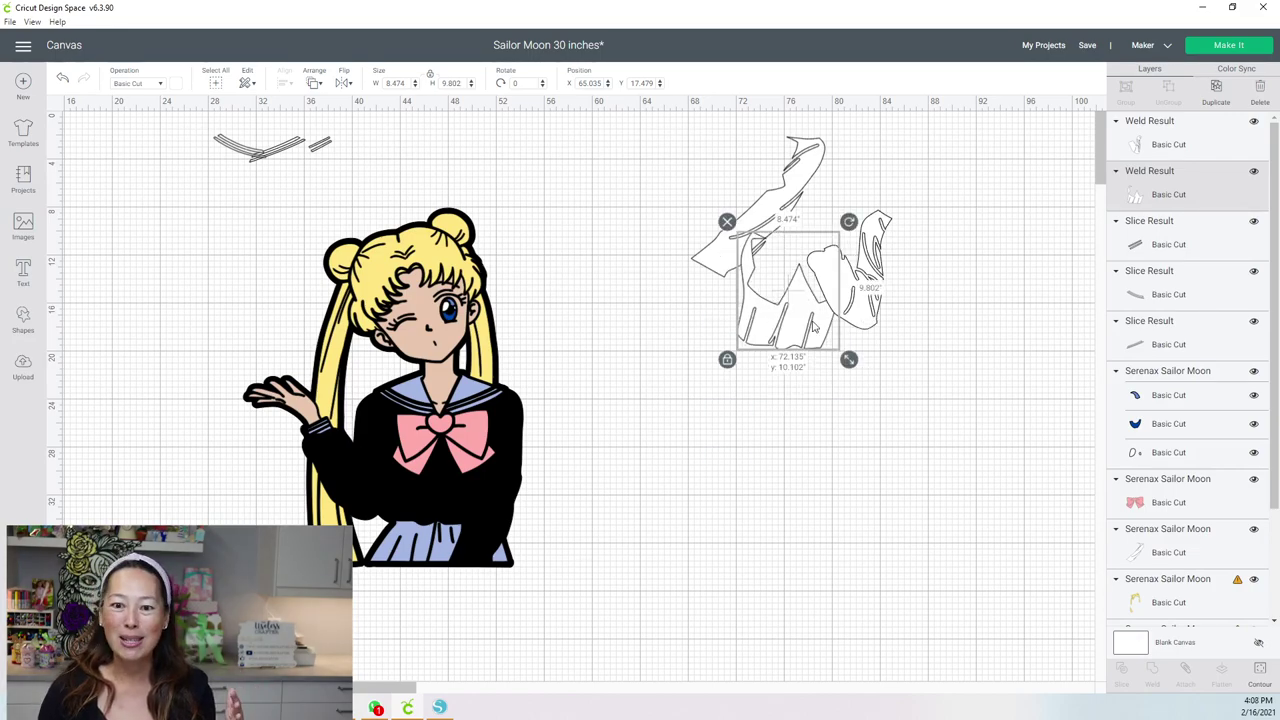
Step: Move the yellow hair layer off the figure onto empty canvas and duplicate it five times
left_click(409, 263)
mouse_move(409, 263)
left_mouse_down()
mouse_move(695, 368)
mouse_move(673, 346)
mouse_move(650, 370)
left_mouse_up()
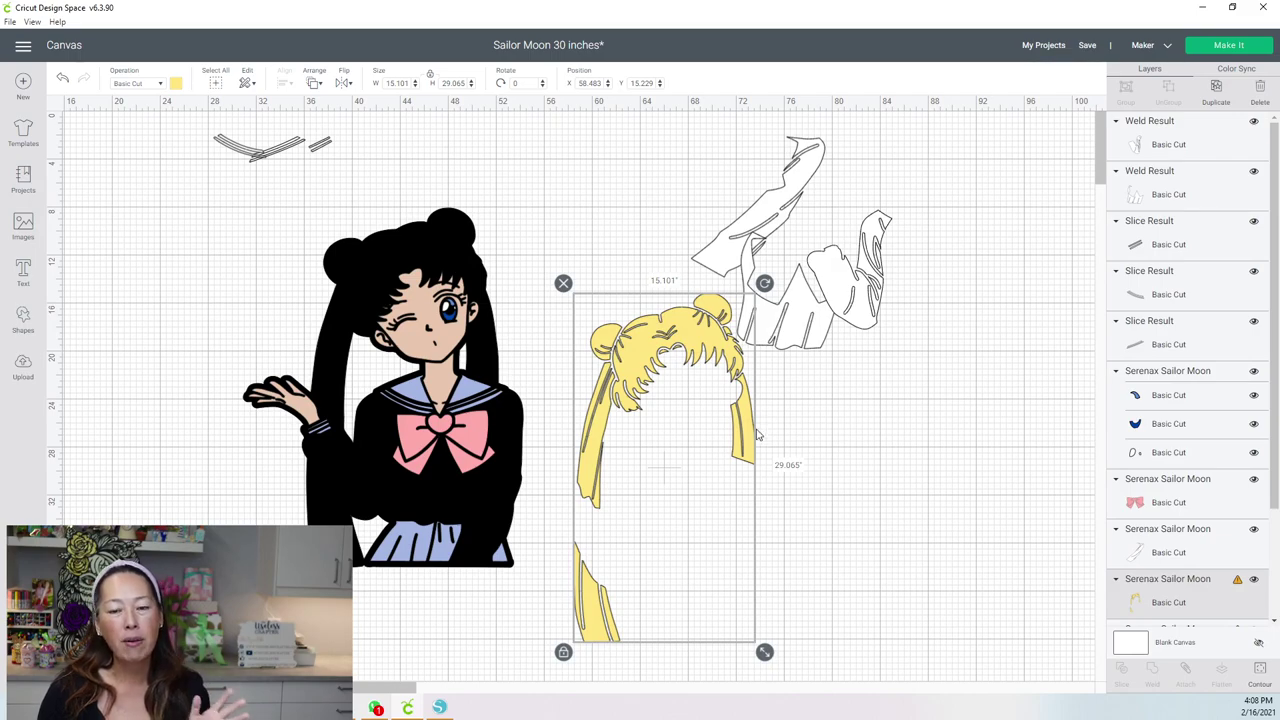
left_click(1222, 92)
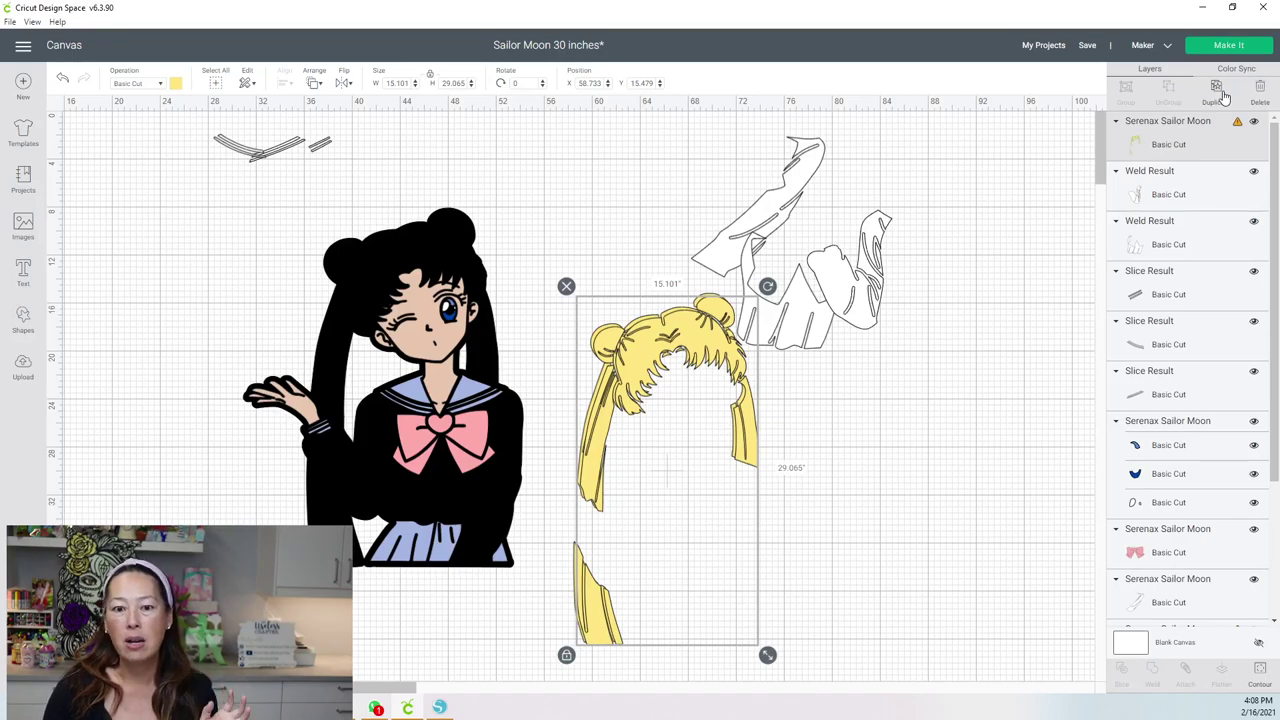
left_click(1222, 92)
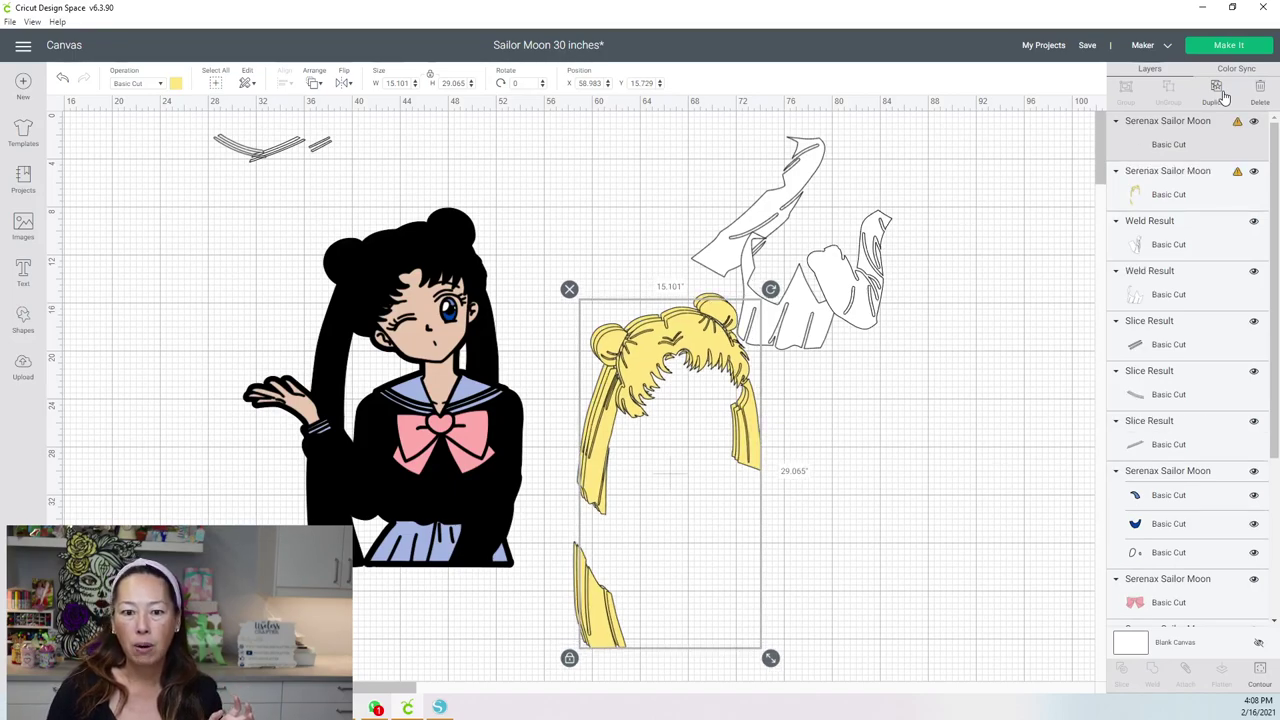
left_click(1222, 92)
left_click(1222, 92)
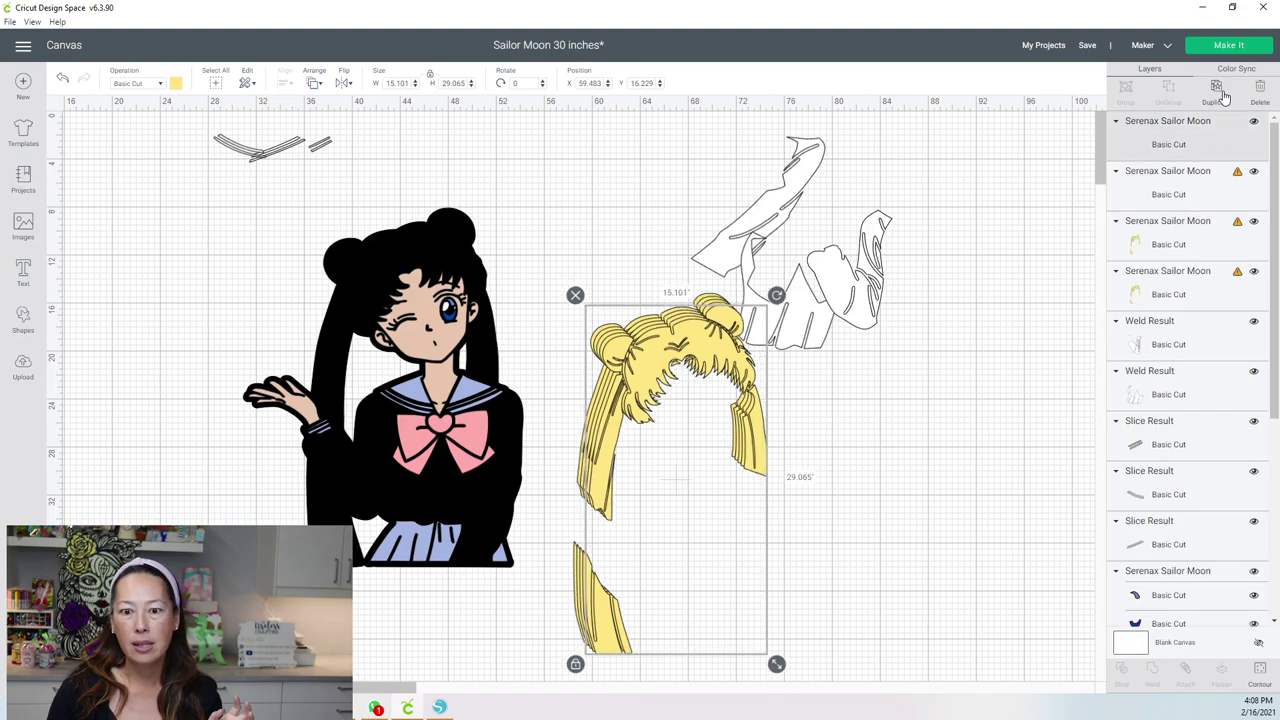
left_click(1222, 92)
Step: Hide the bun and ponytail contours in the topmost hair copy, keeping the crown and bangs, and move that piece clear of the stack
left_click(1263, 668)
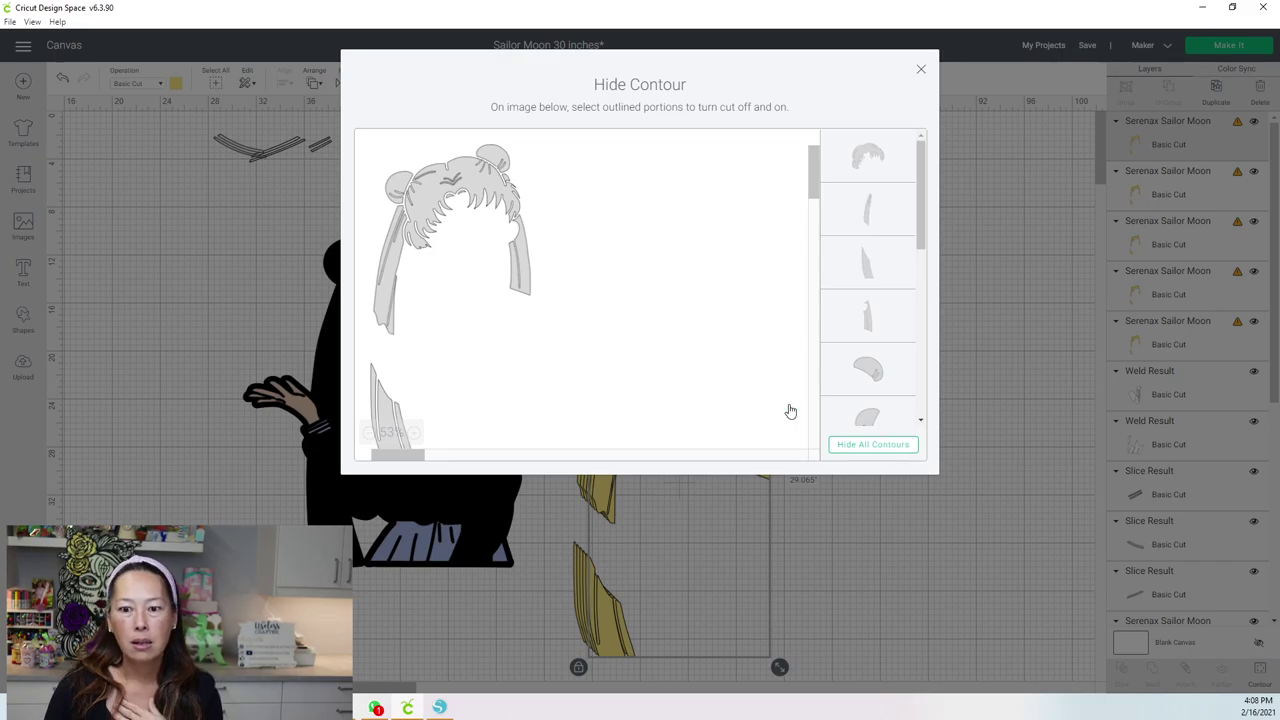
left_click(872, 444)
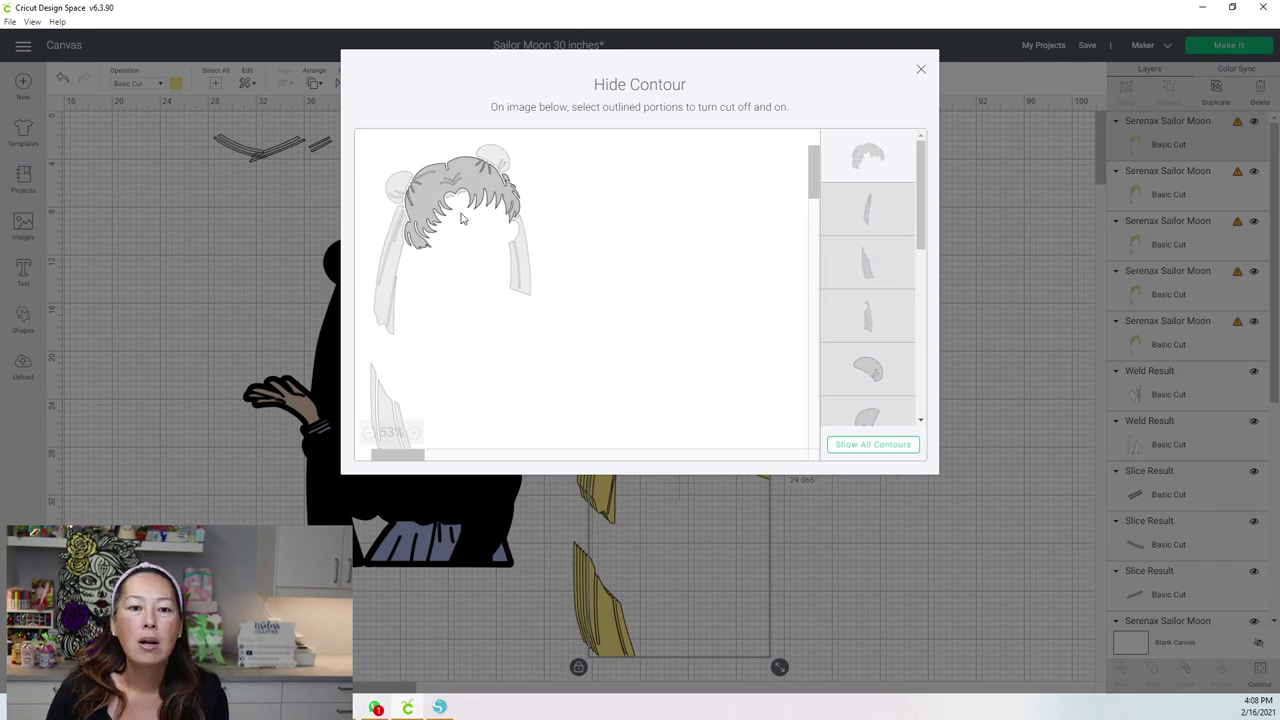
left_click(452, 205)
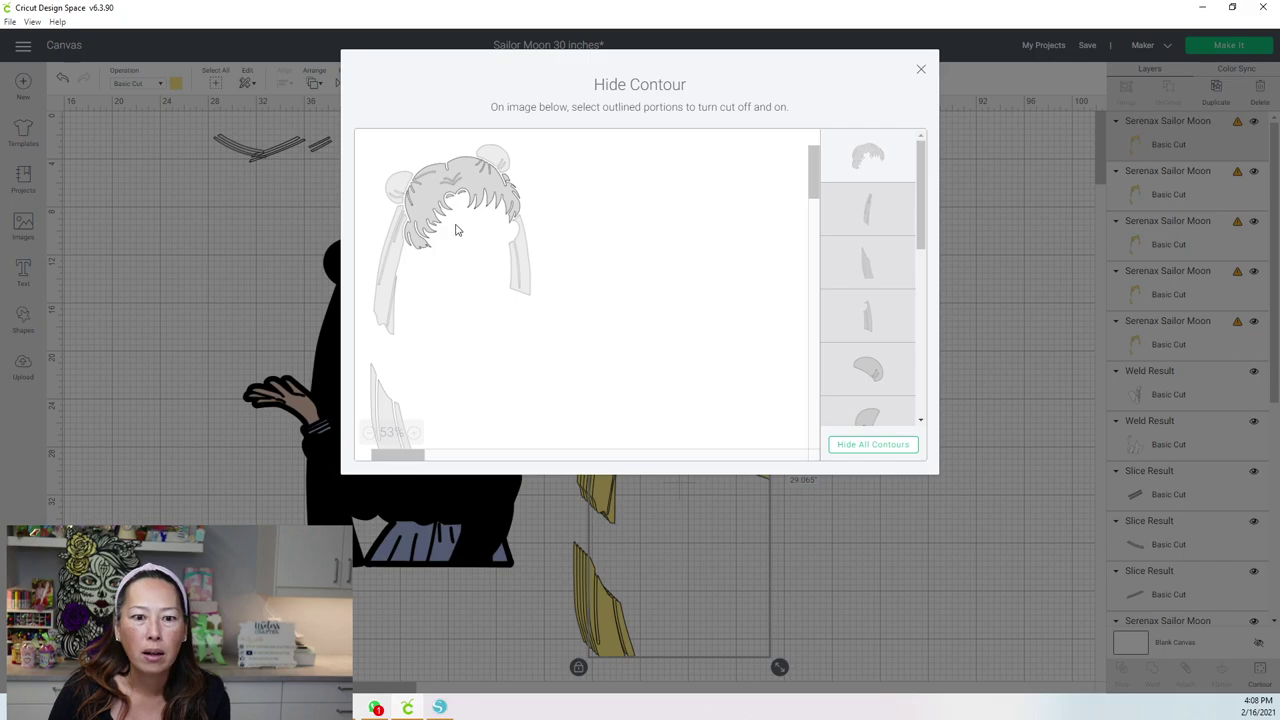
left_click(920, 73)
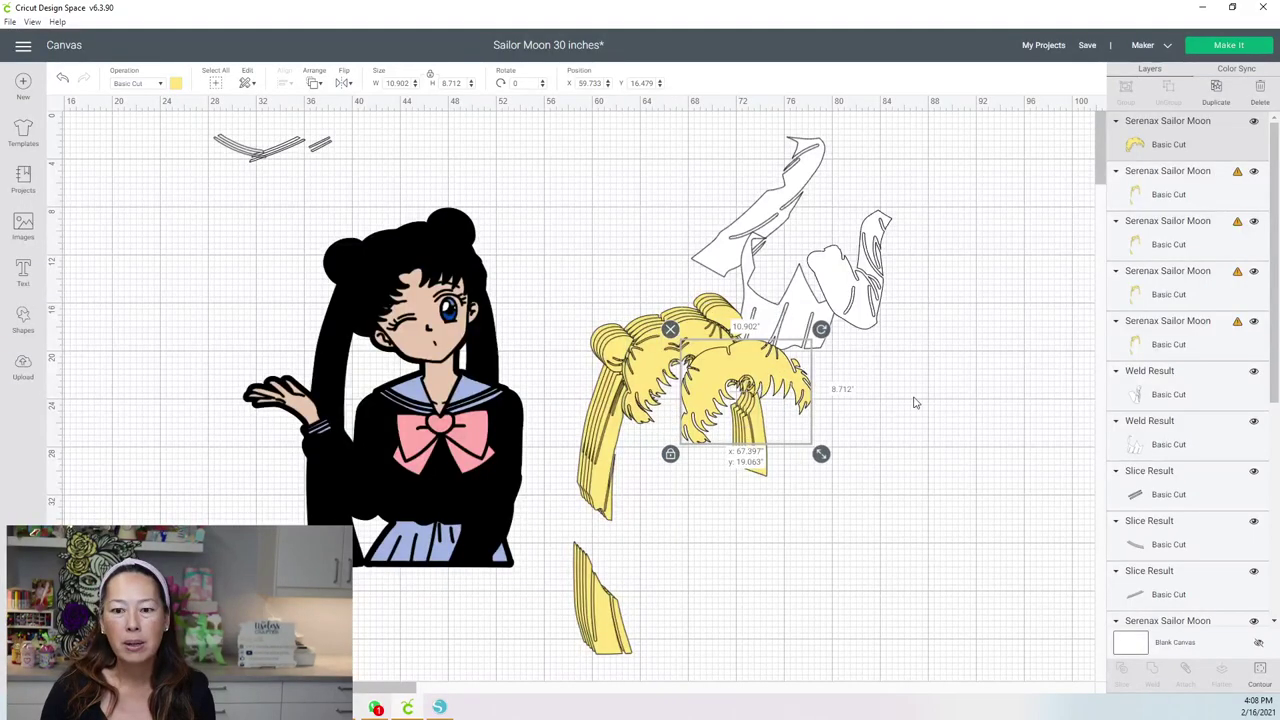
left_click_drag(913, 402, 972, 410)
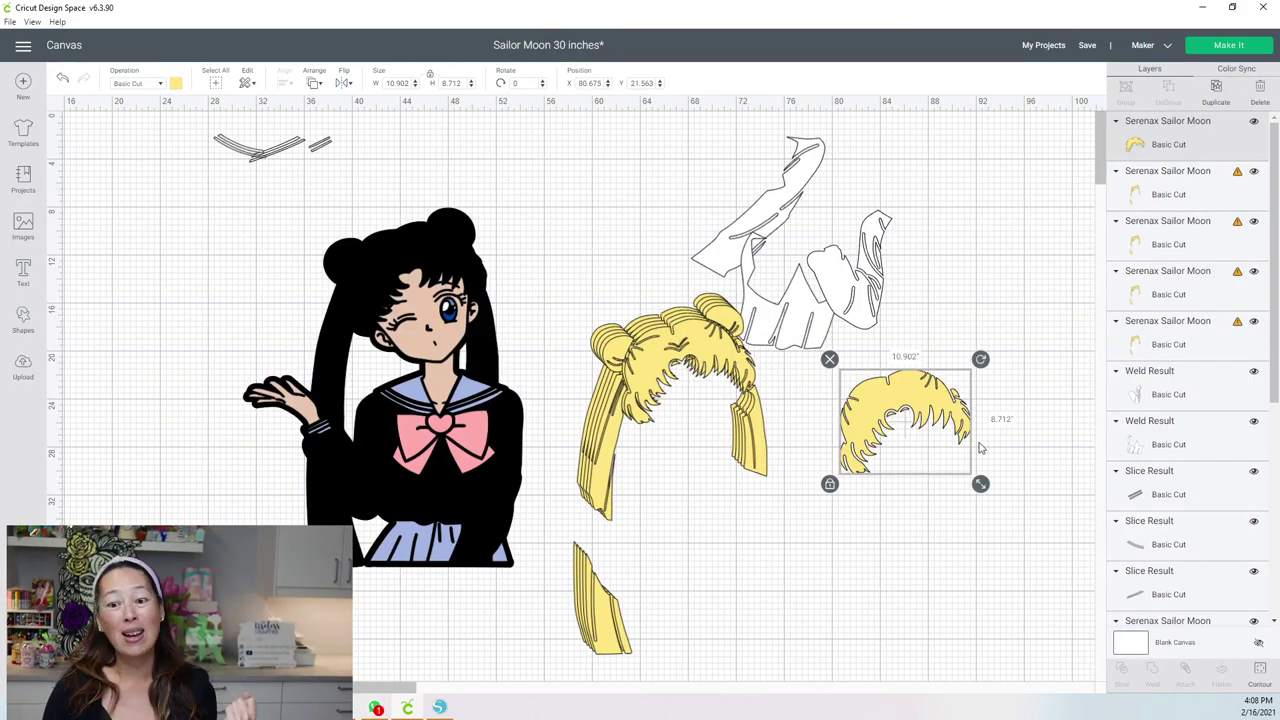
left_click_drag(962, 442, 1003, 354)
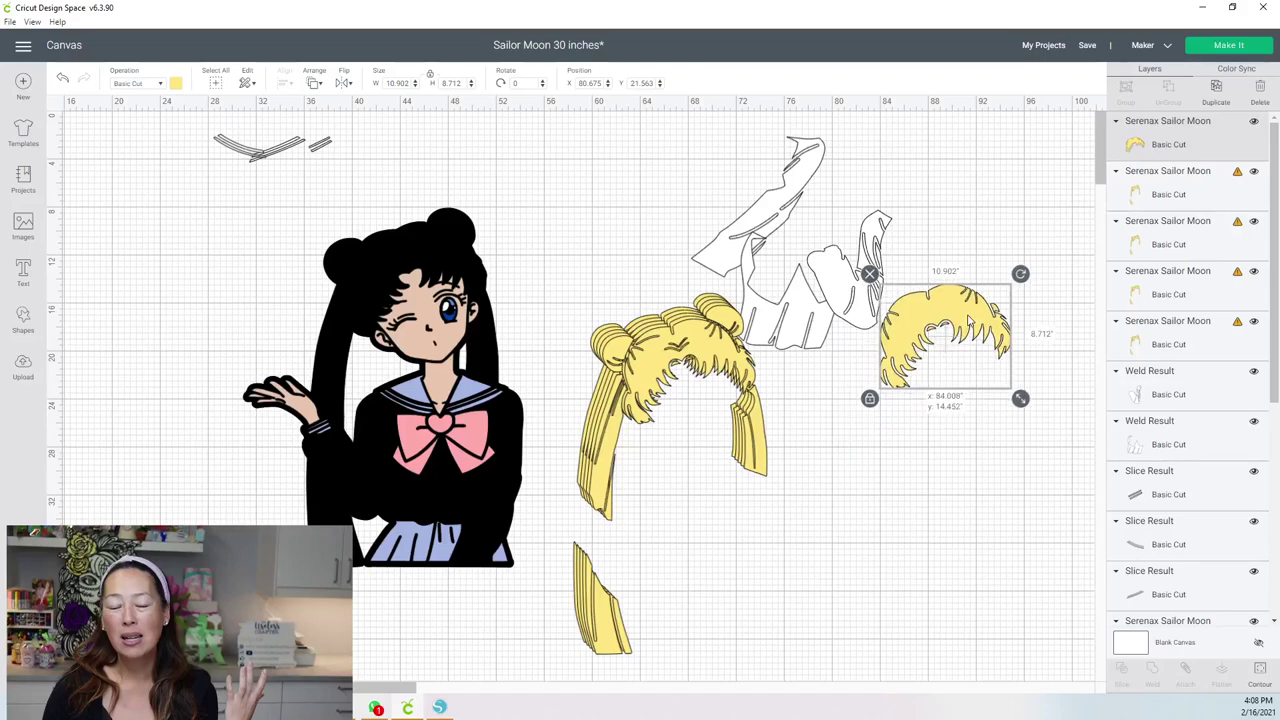
Step: Hide all contours of the next hair copy except the long upper ponytail strand, and move that strand beneath the crown piece's right end
left_click(642, 380)
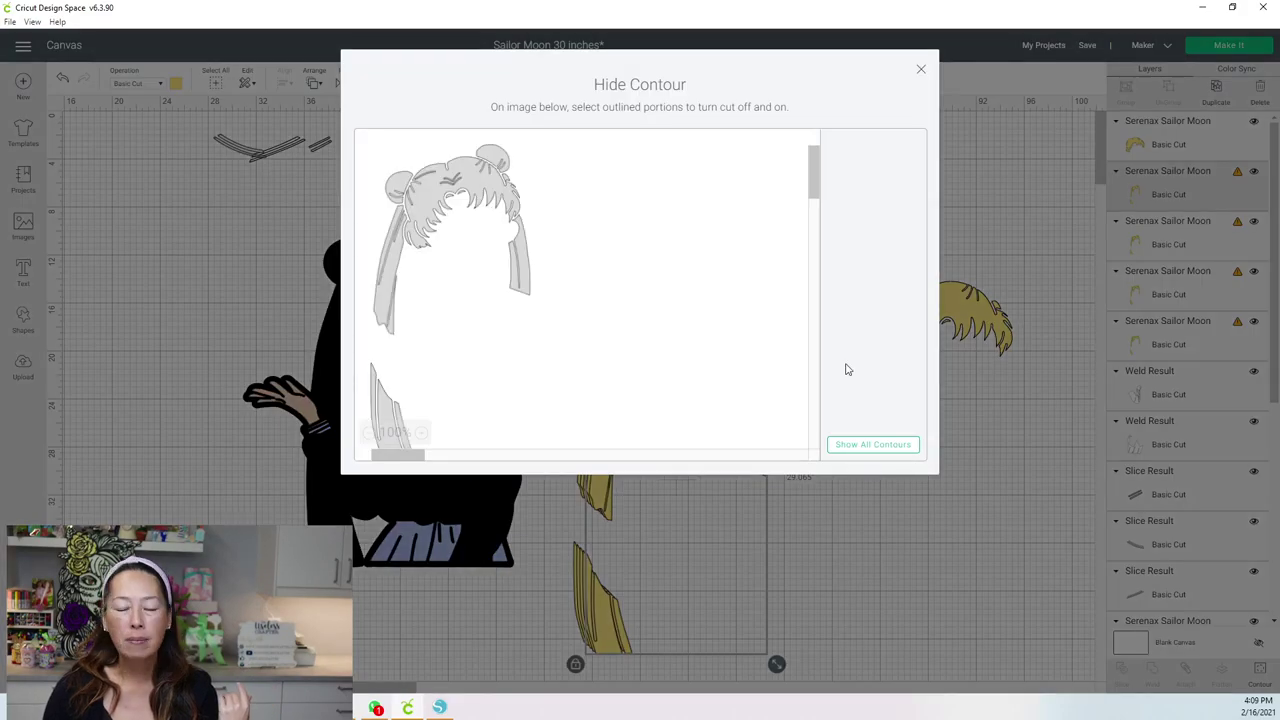
left_click(867, 447)
left_click(867, 447)
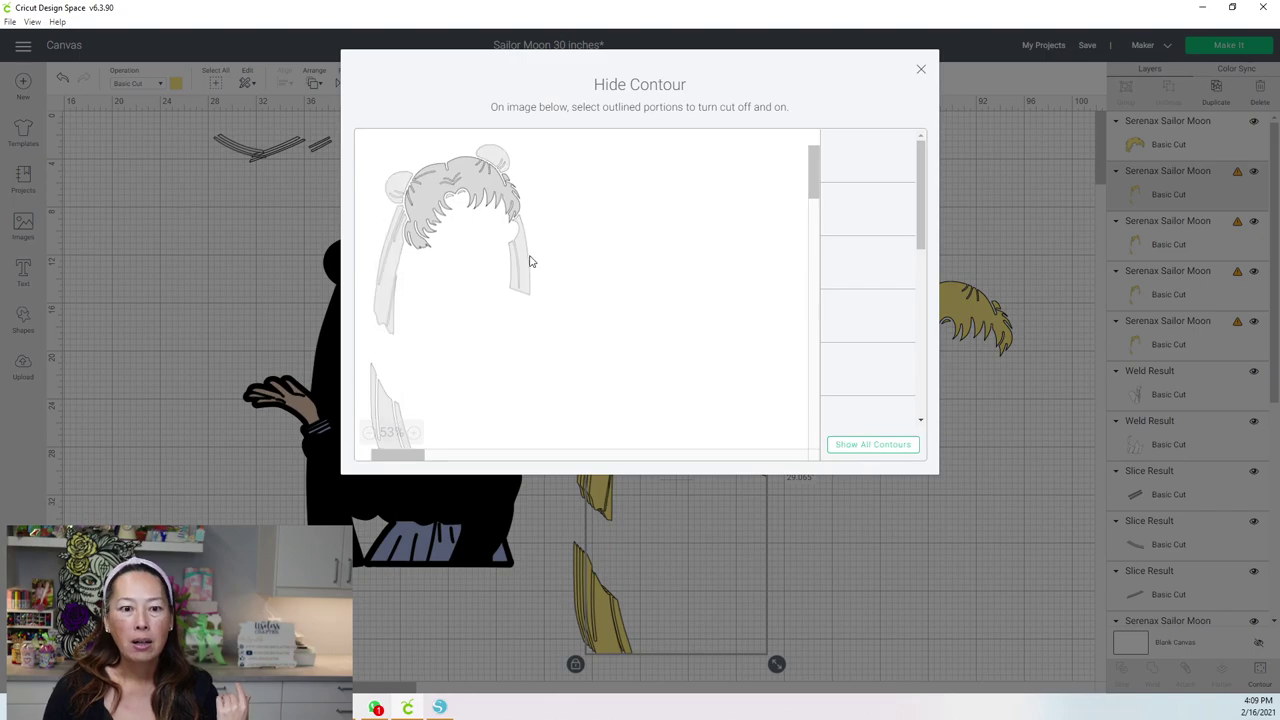
scroll(498, 315, "down", 2)
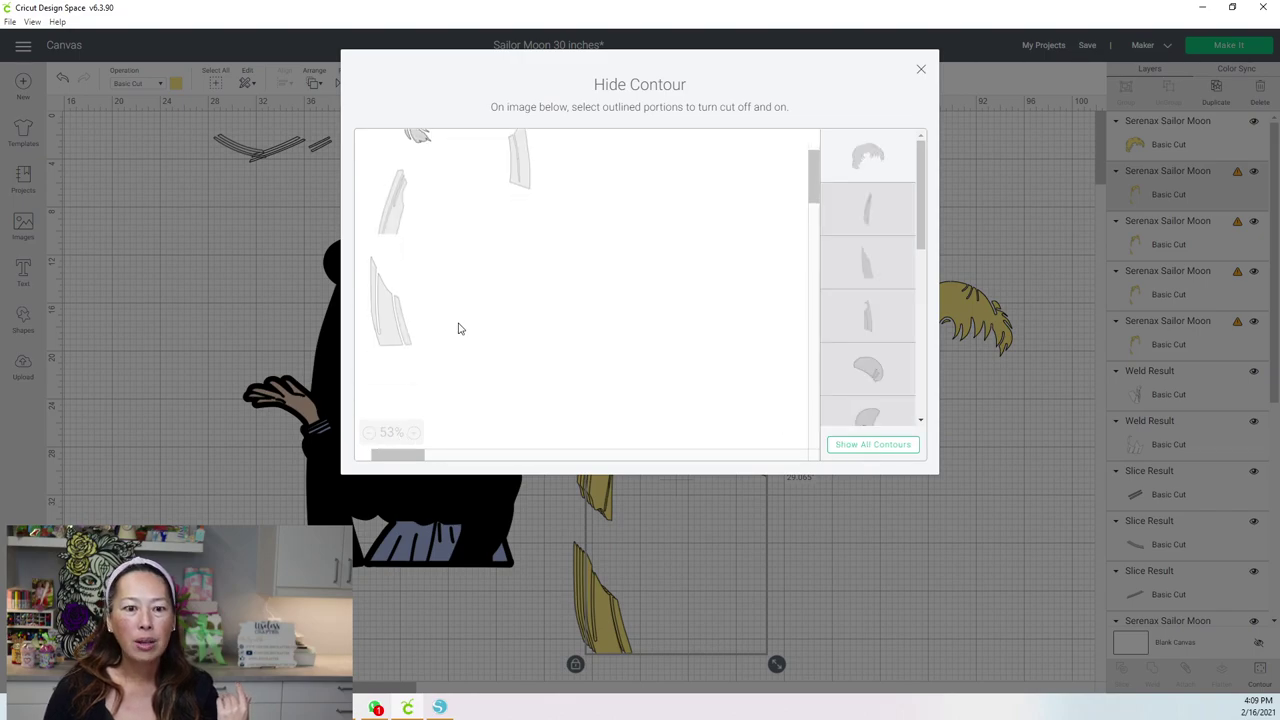
scroll(458, 328, "up", 2)
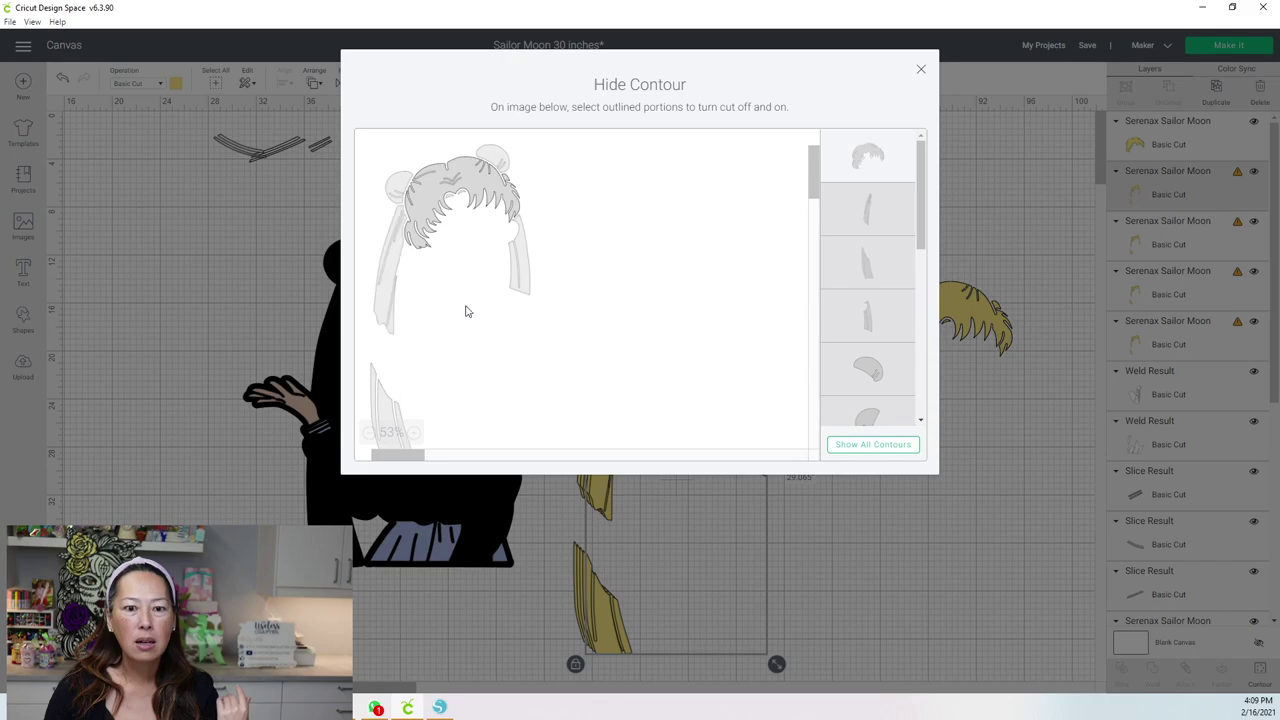
left_click(382, 292)
left_click(879, 153)
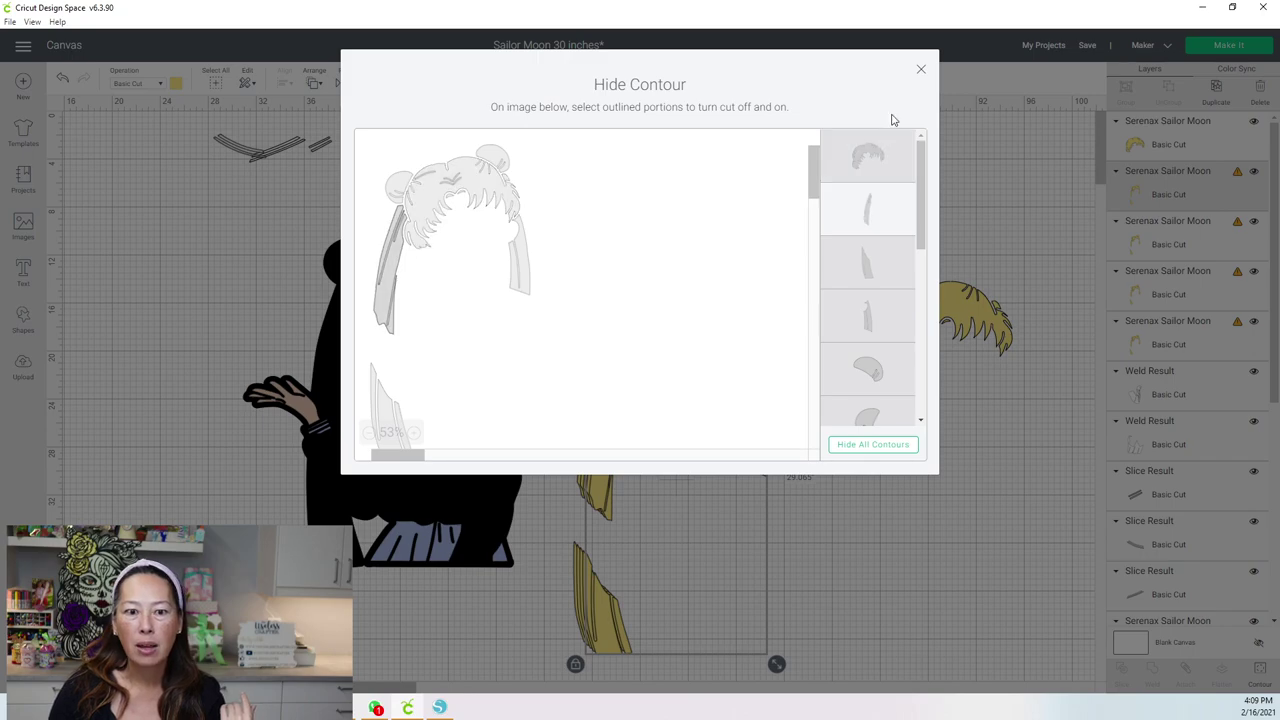
left_click(922, 73)
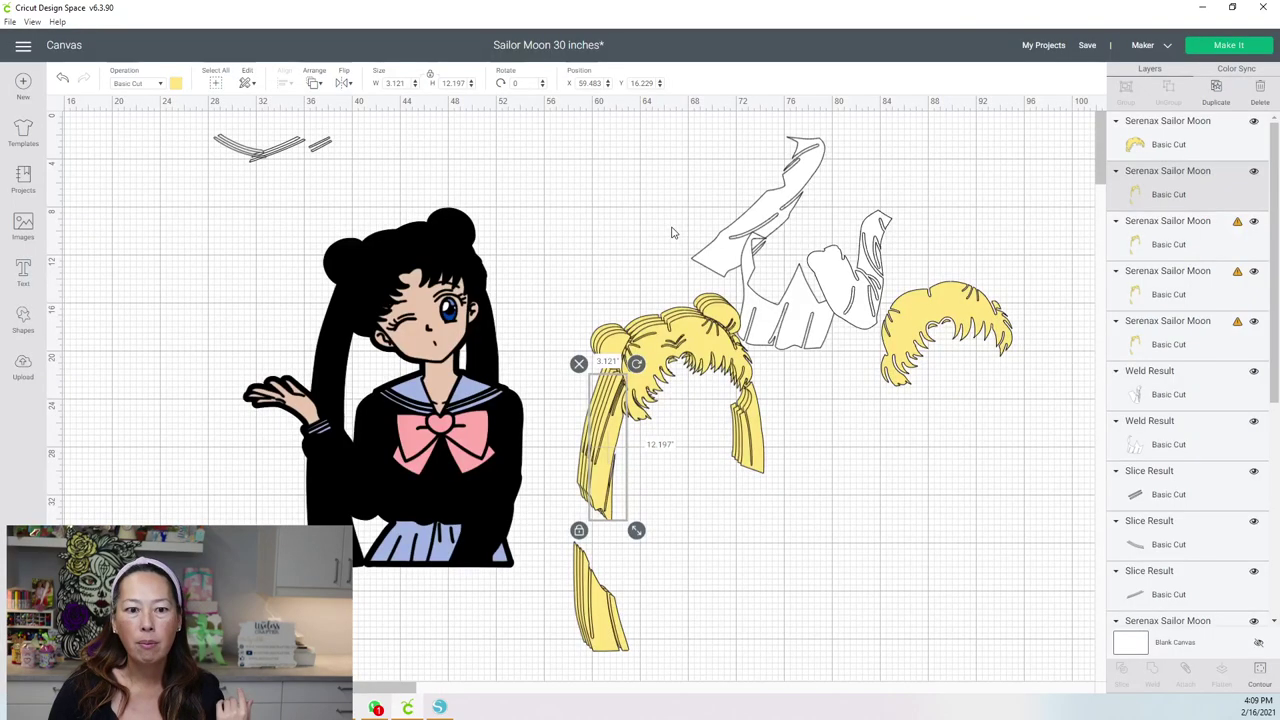
left_click_drag(604, 440, 886, 489)
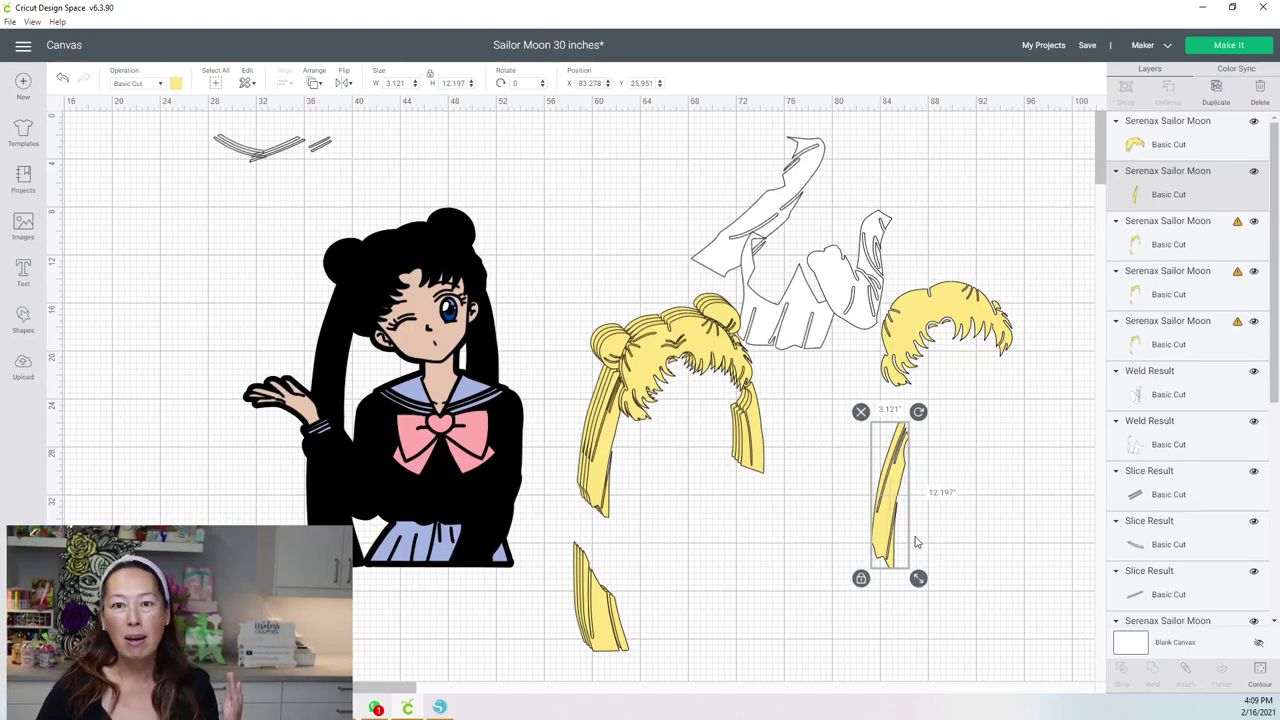
left_click_drag(886, 478, 971, 415)
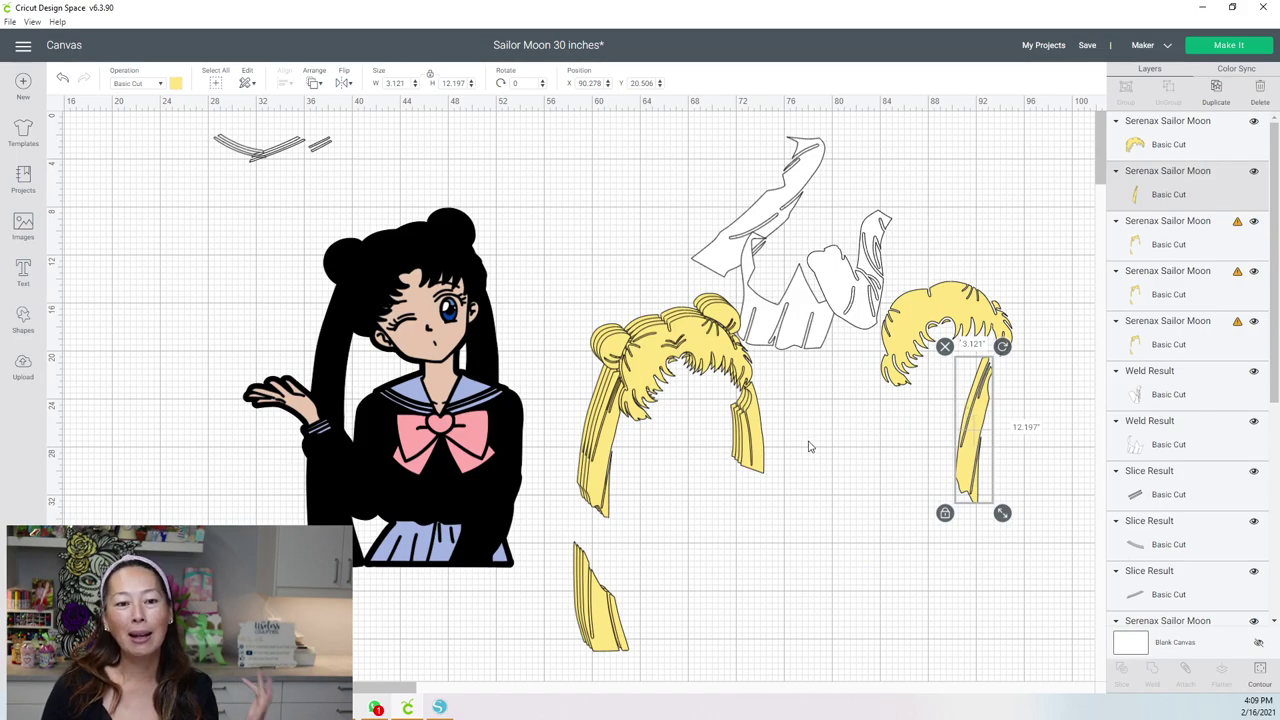
Step: Hide all contours except the left bun in the next hair copy, and move the bun onto empty canvas above the stack
left_click(652, 378)
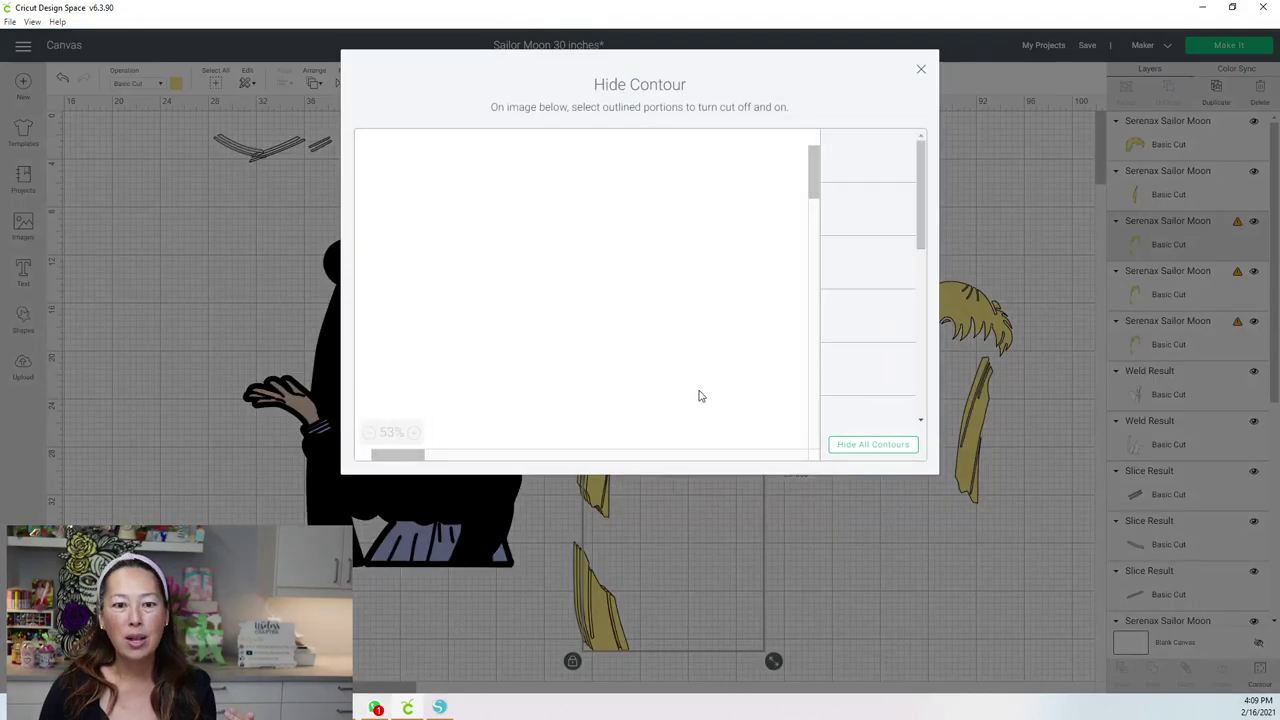
left_click(866, 446)
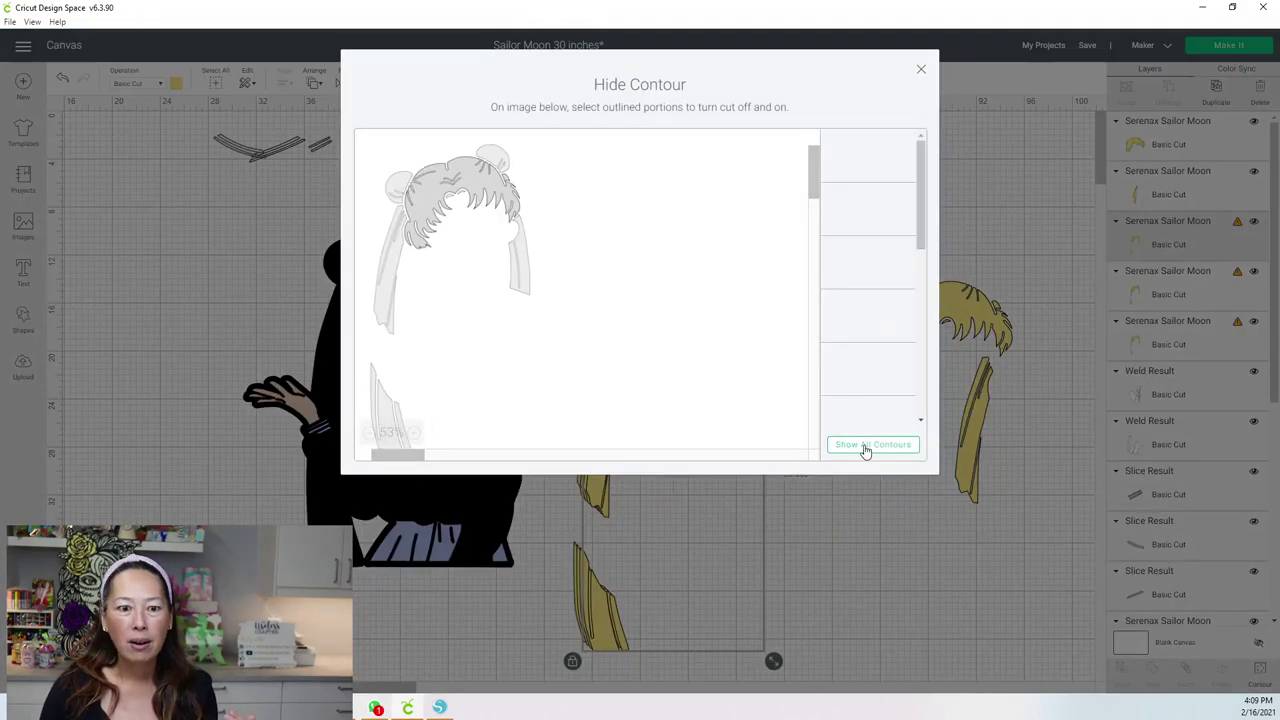
left_click(401, 182)
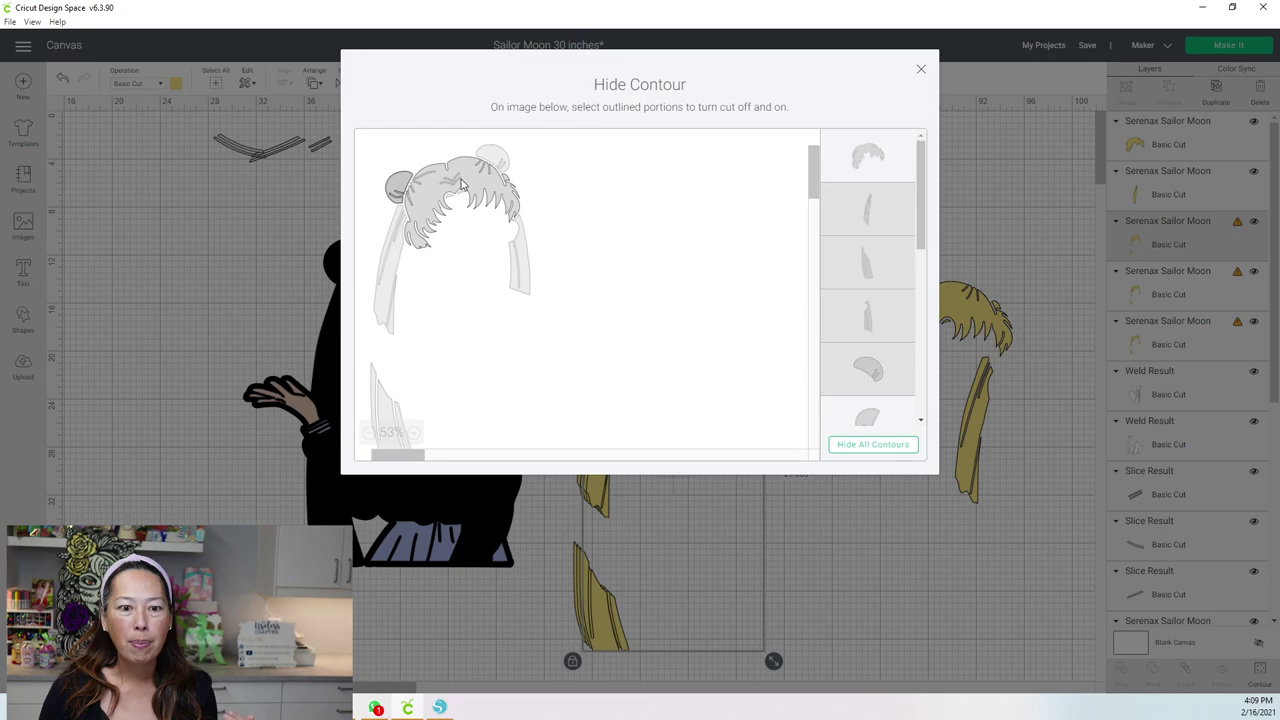
left_click(494, 202)
left_click(505, 201)
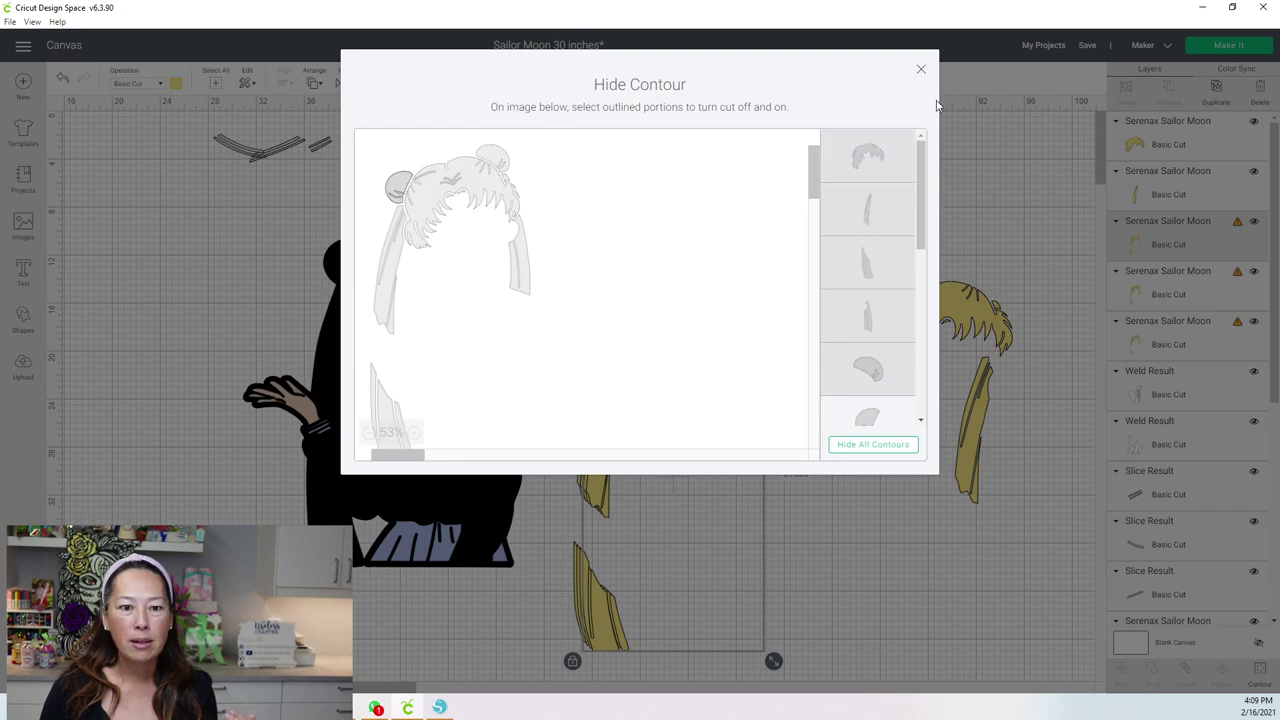
left_click(921, 70)
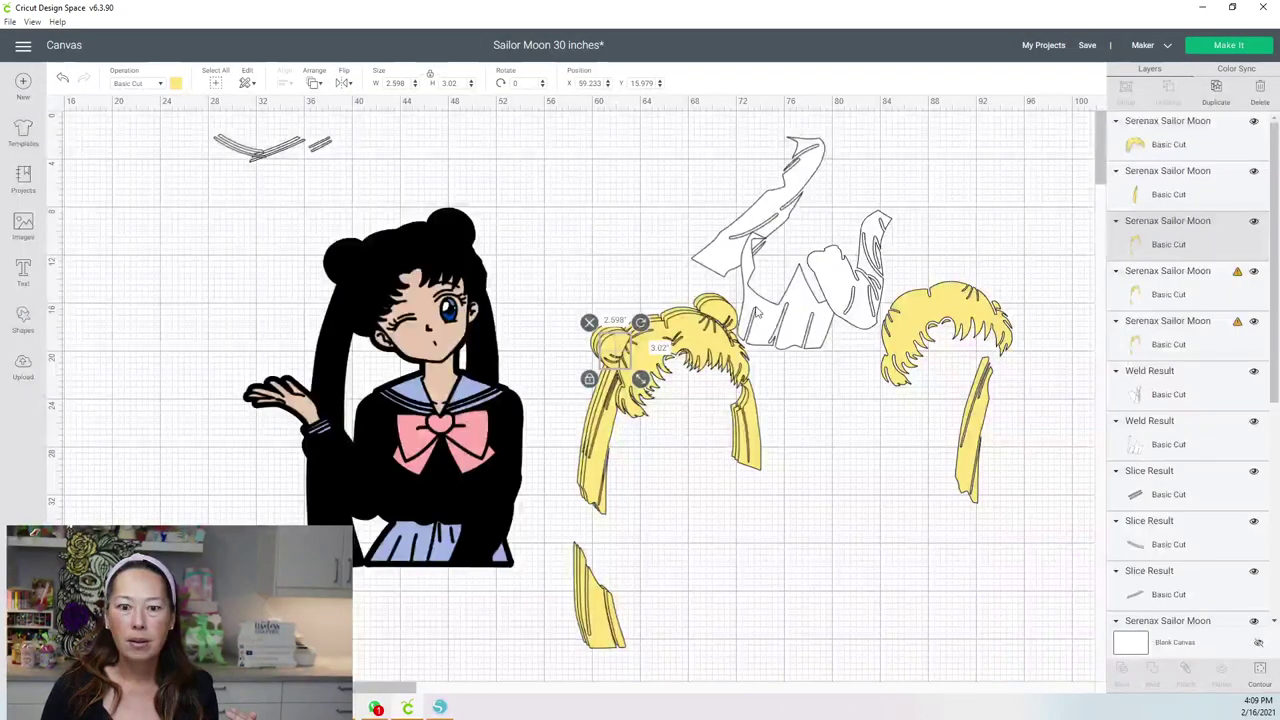
left_click_drag(633, 347, 650, 211)
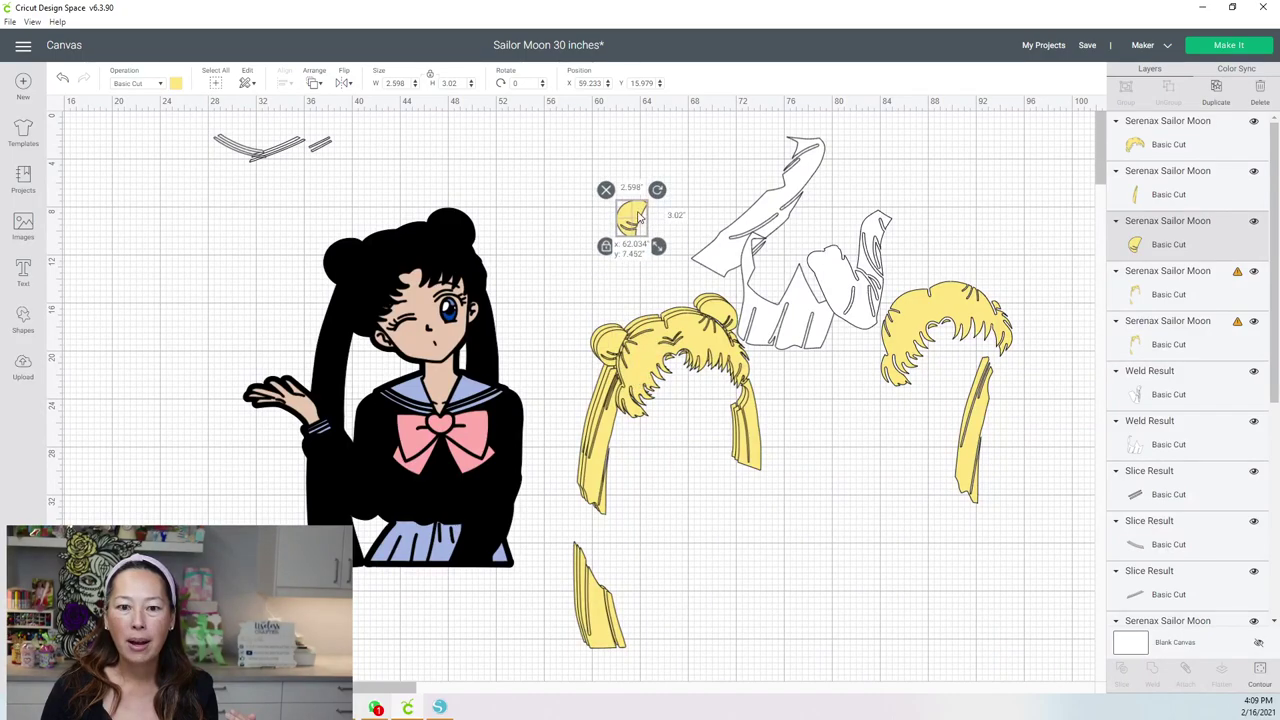
Step: Hide all contours except the right bun in the next hair copy, and move both buns over near the separated crown piece
left_click(728, 354)
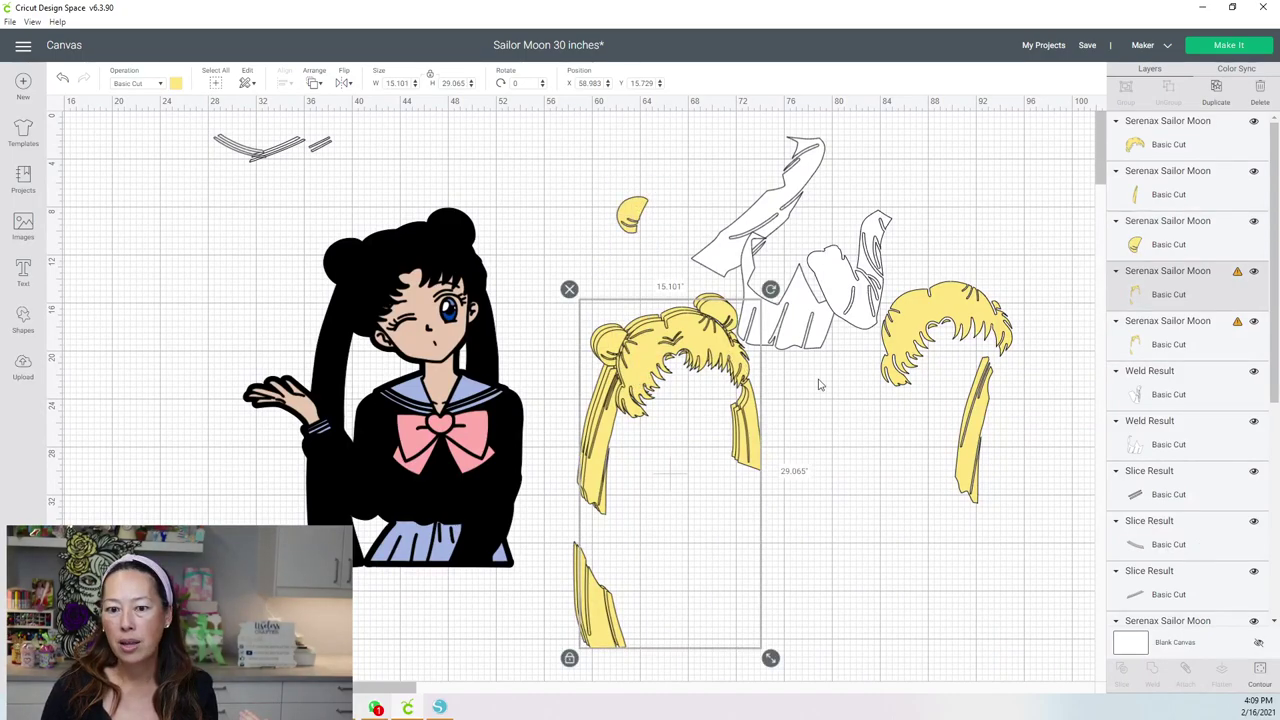
left_click(1259, 674)
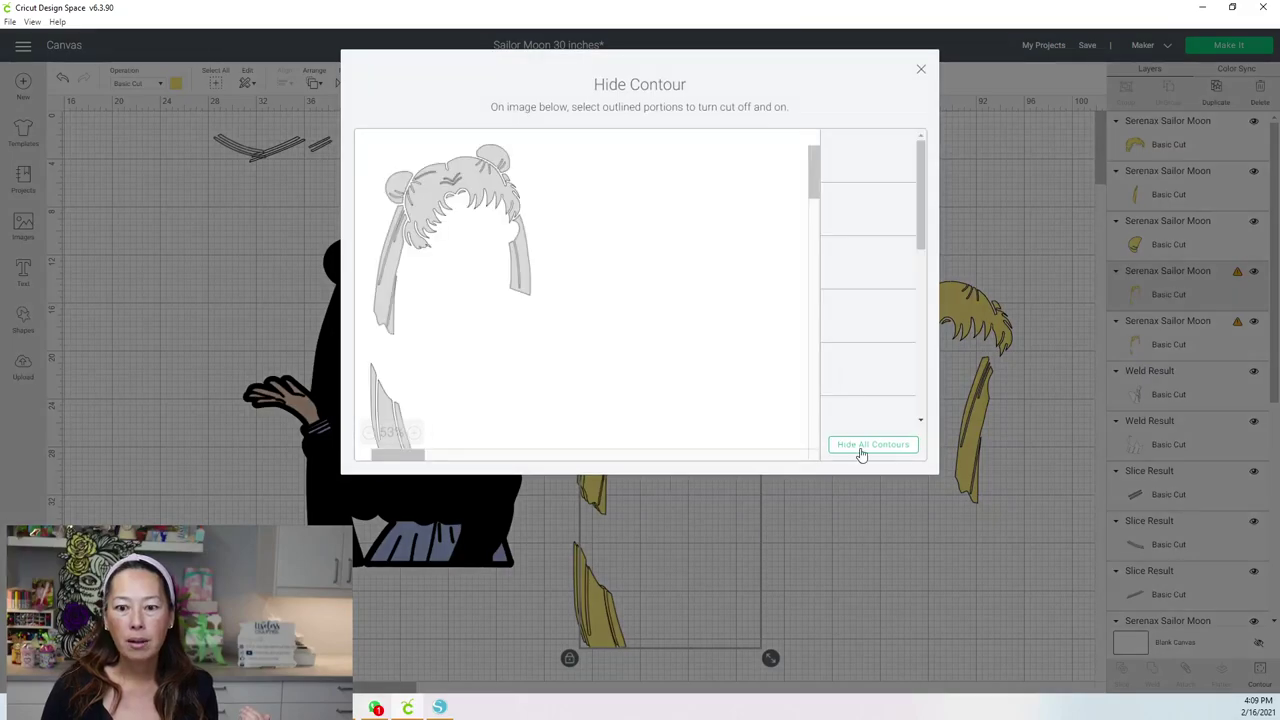
left_click(862, 450)
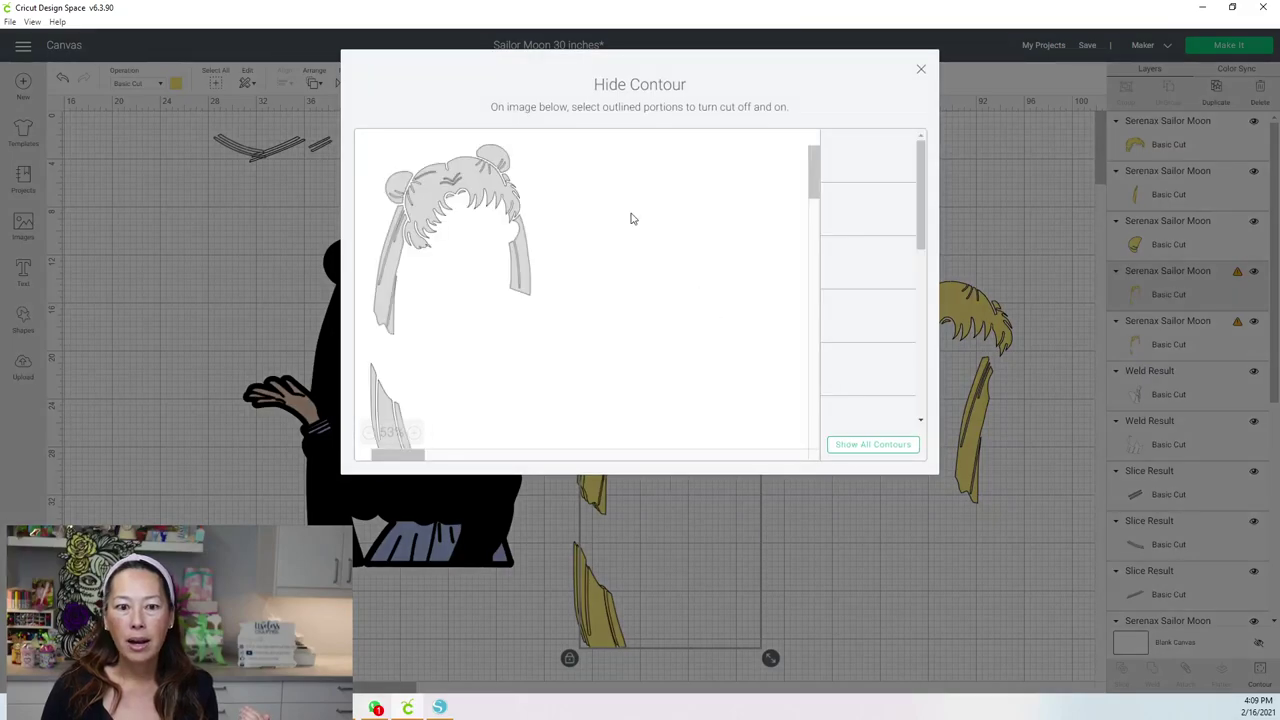
left_click(500, 157)
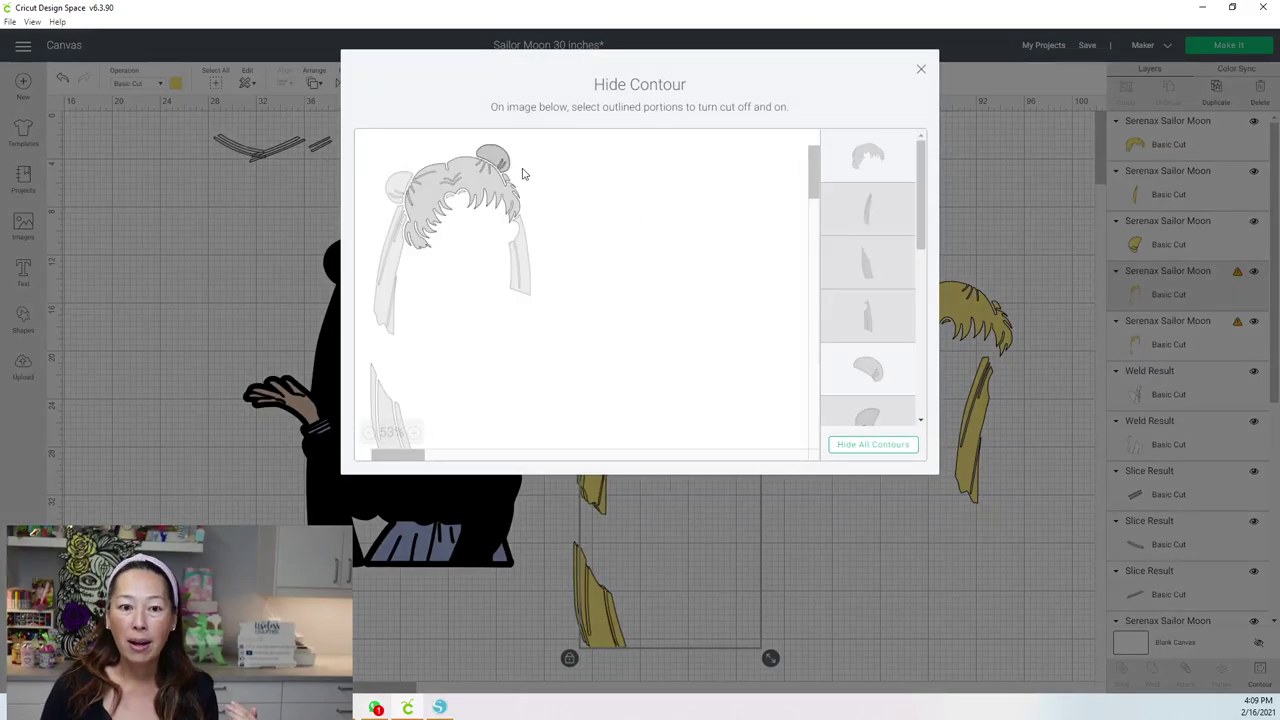
left_click(921, 70)
left_click_drag(643, 220, 940, 240)
Step: Hide all contours except the short right ponytail strand in the next hair copy, and move it beside the long strand under the crown
left_click(665, 355)
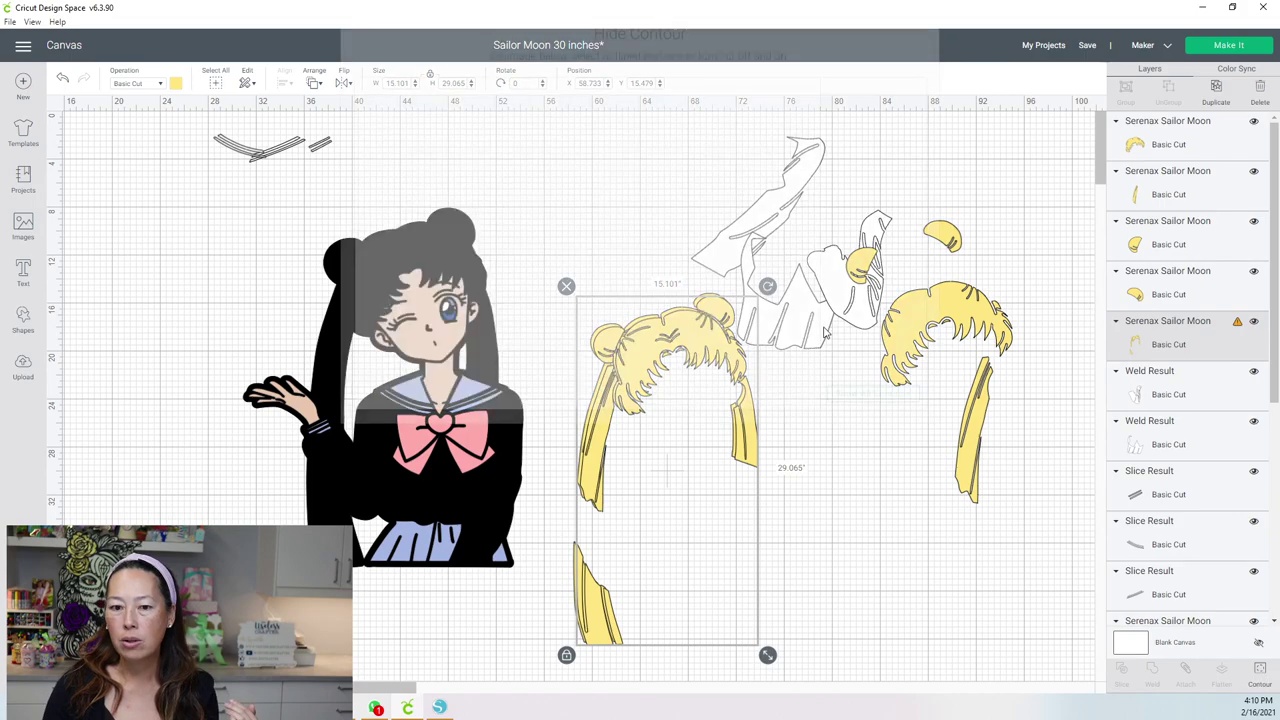
left_click(1259, 676)
left_click(906, 446)
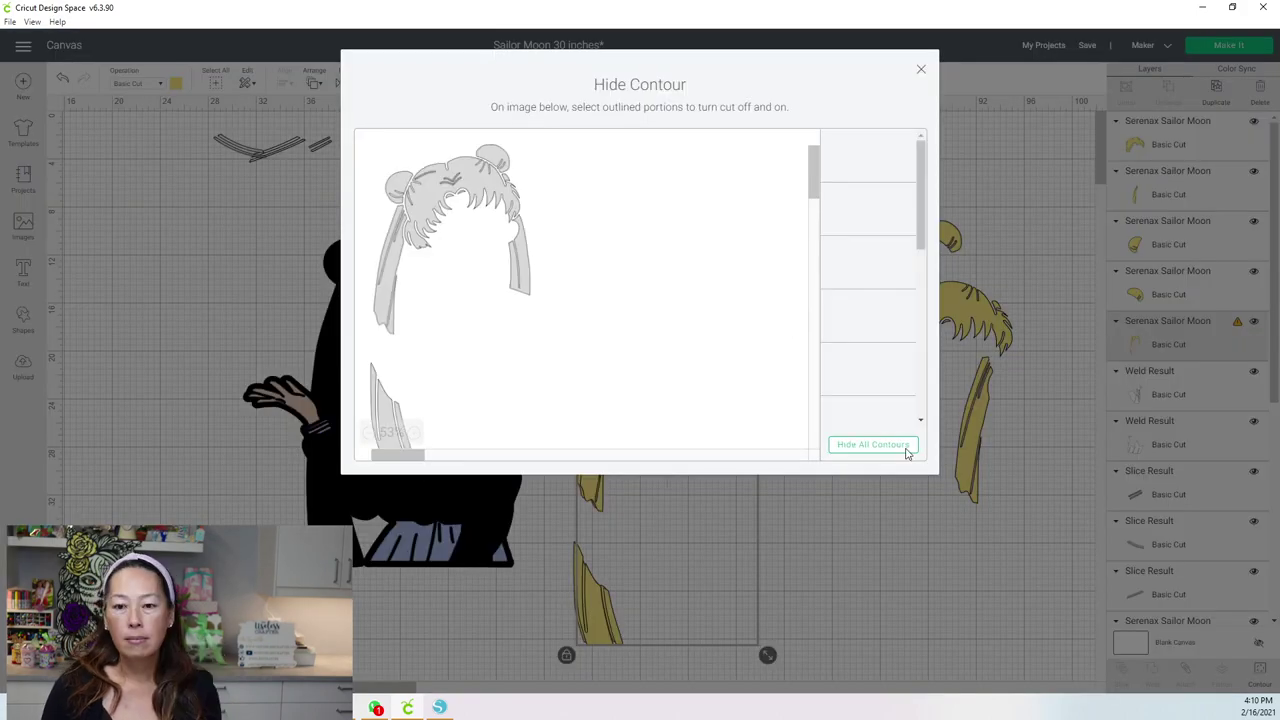
left_click(524, 287)
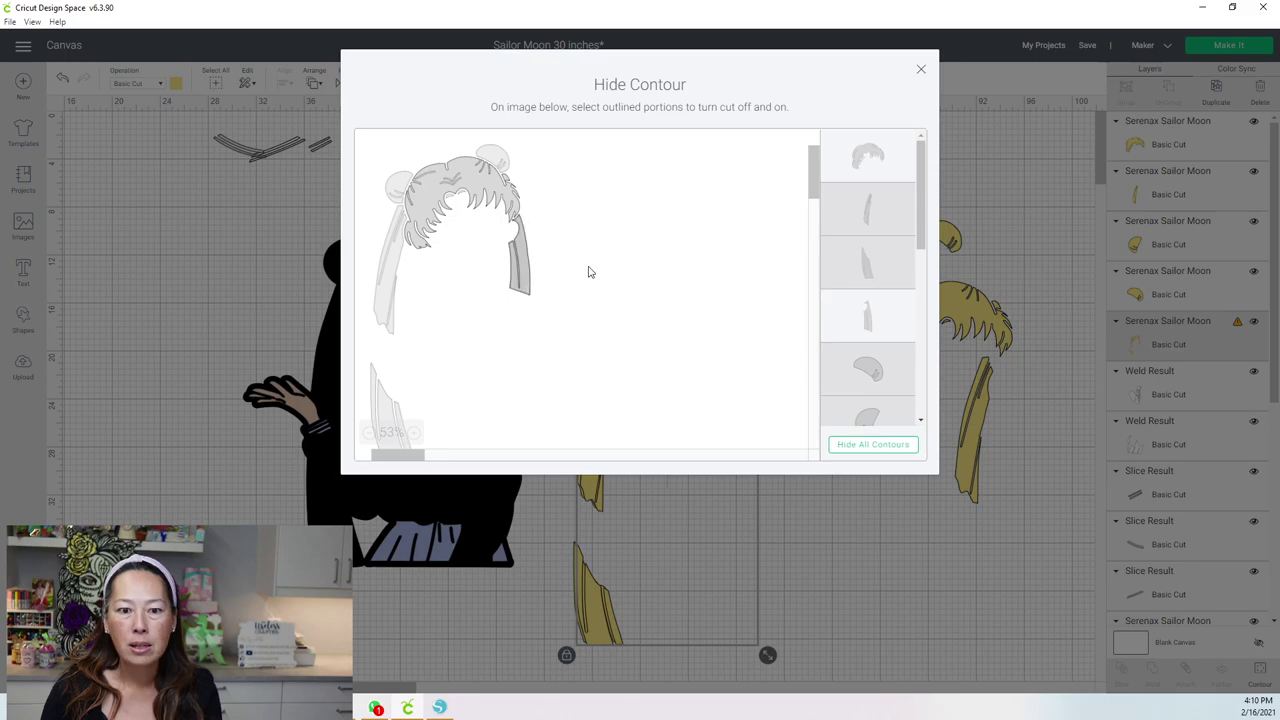
left_click(921, 69)
left_click_drag(745, 430, 940, 438)
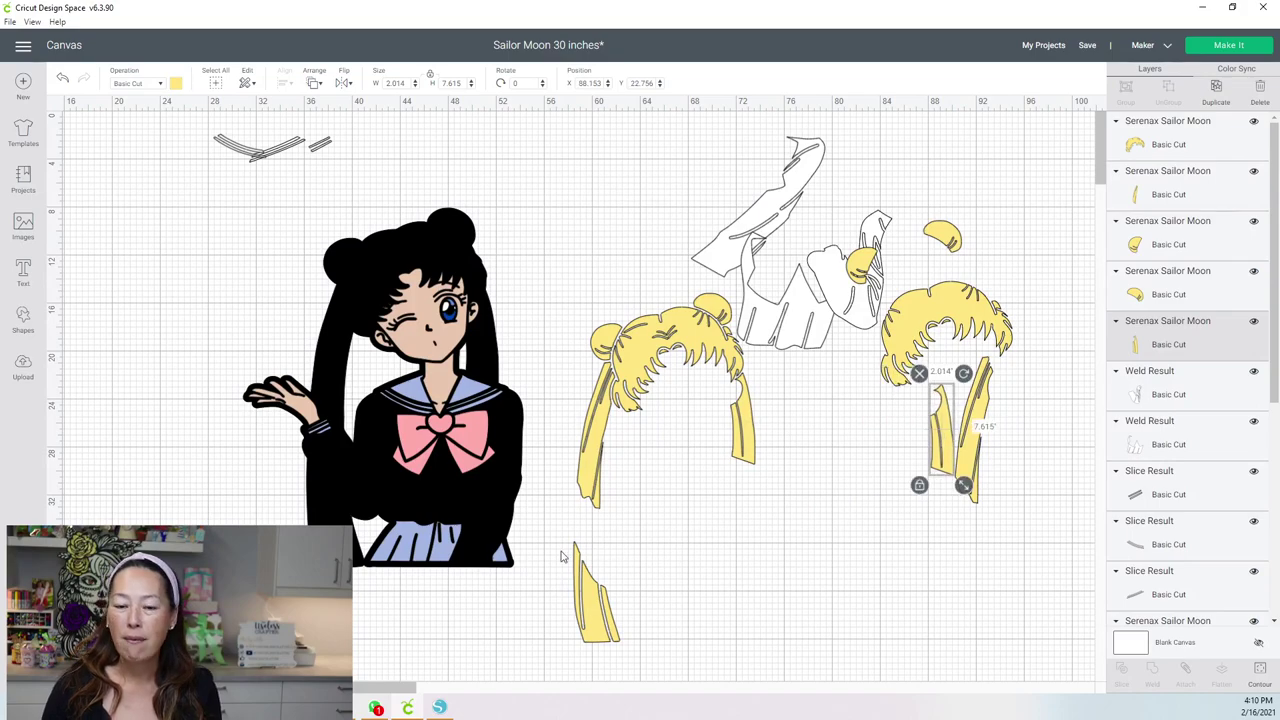
Step: Open the contours of the last remaining full hair layer for editing
left_click(605, 417)
left_click(1260, 675)
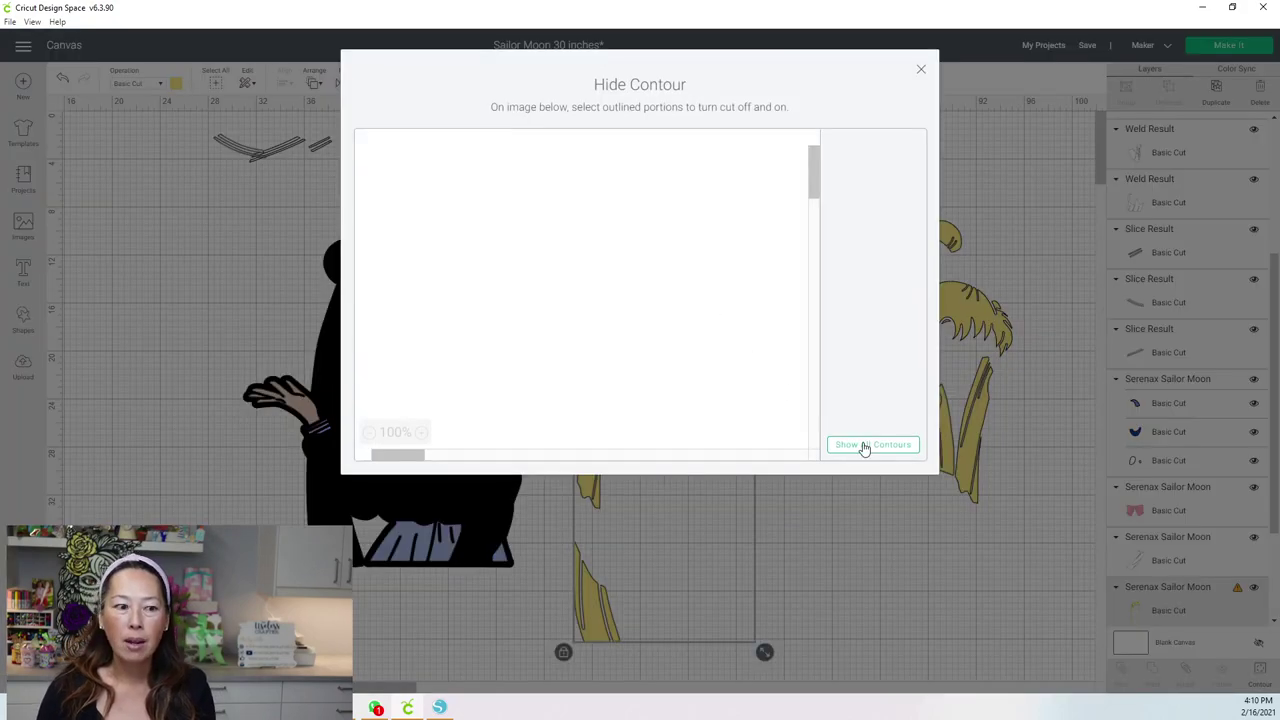
left_click(392, 410)
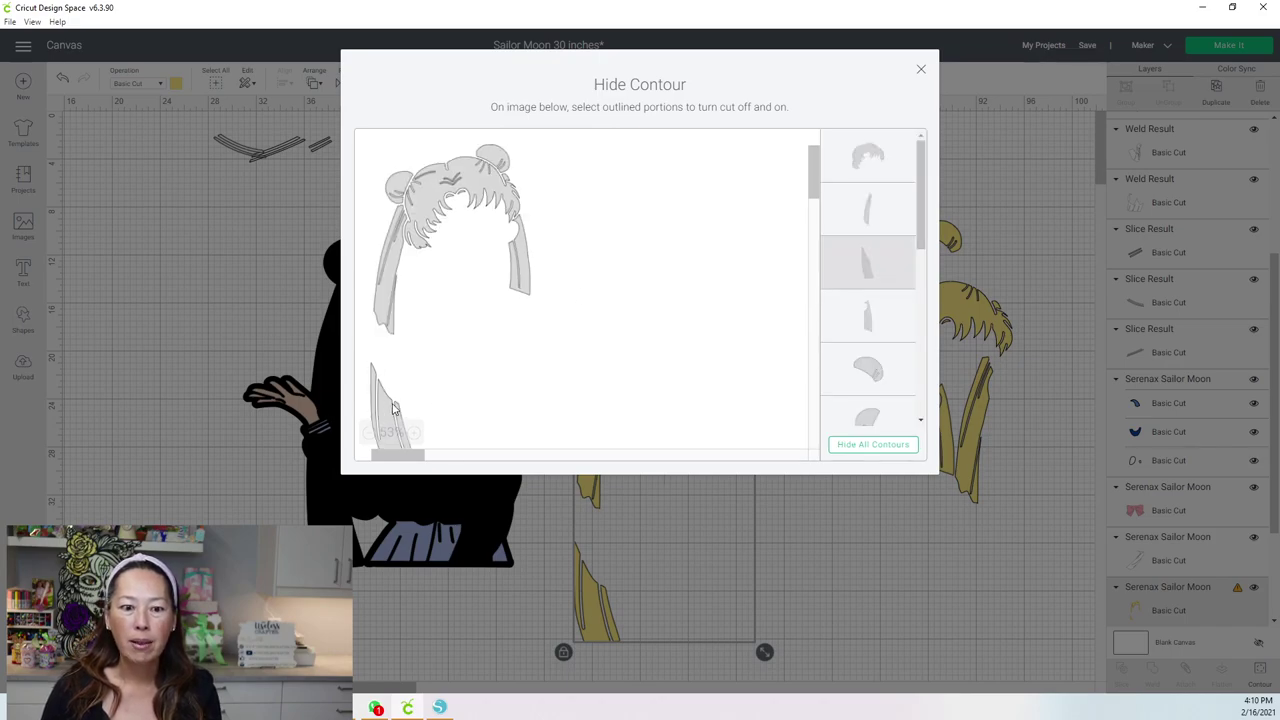
left_click(865, 156)
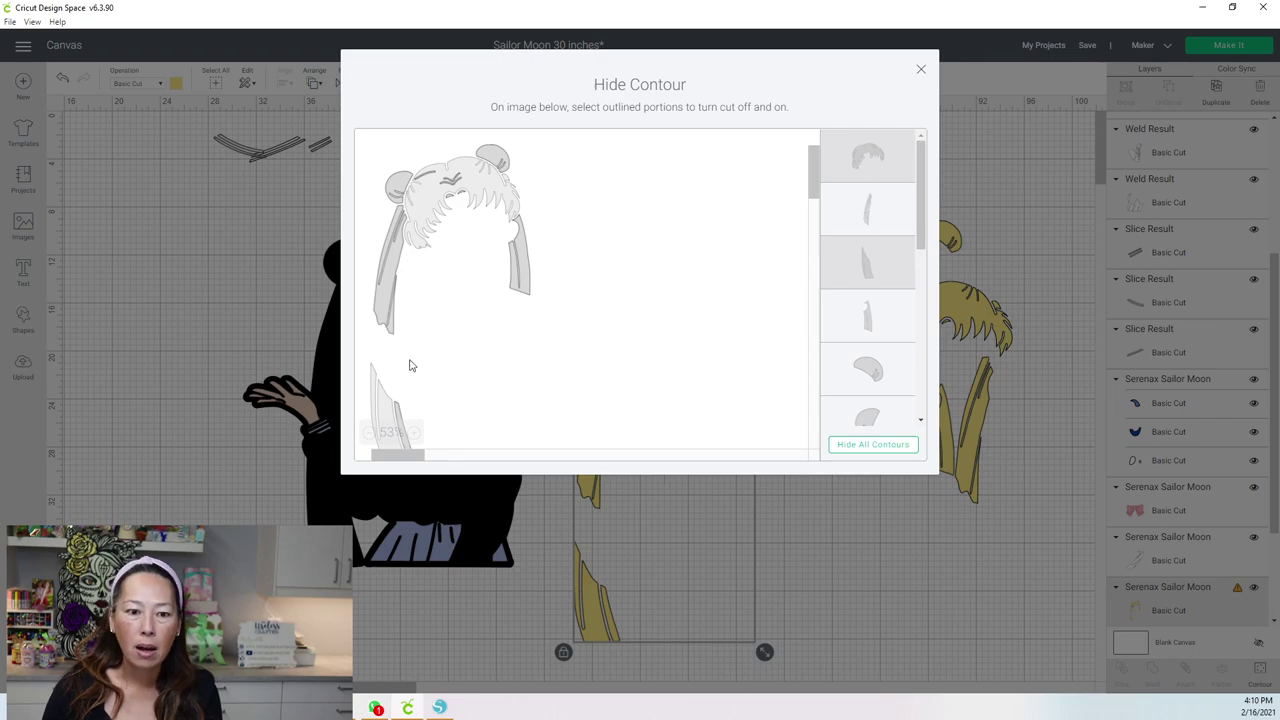
scroll(409, 366, "down", 1)
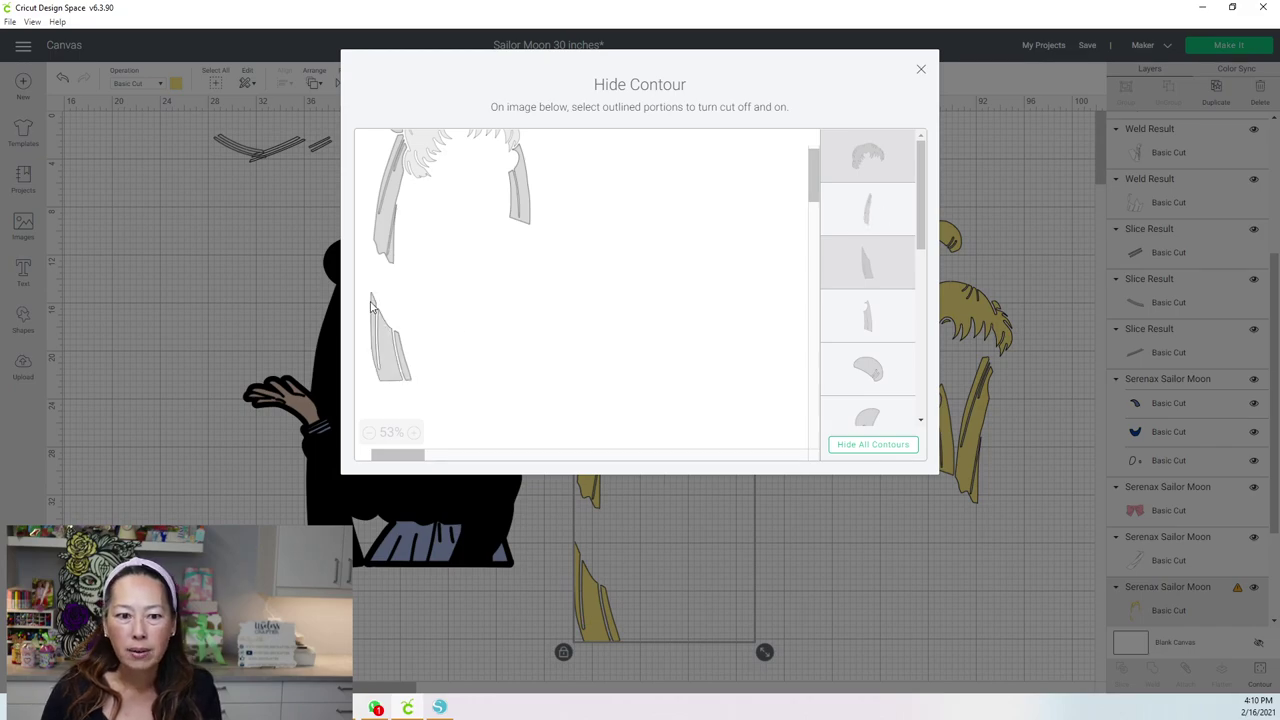
left_click(900, 162)
left_click(900, 162)
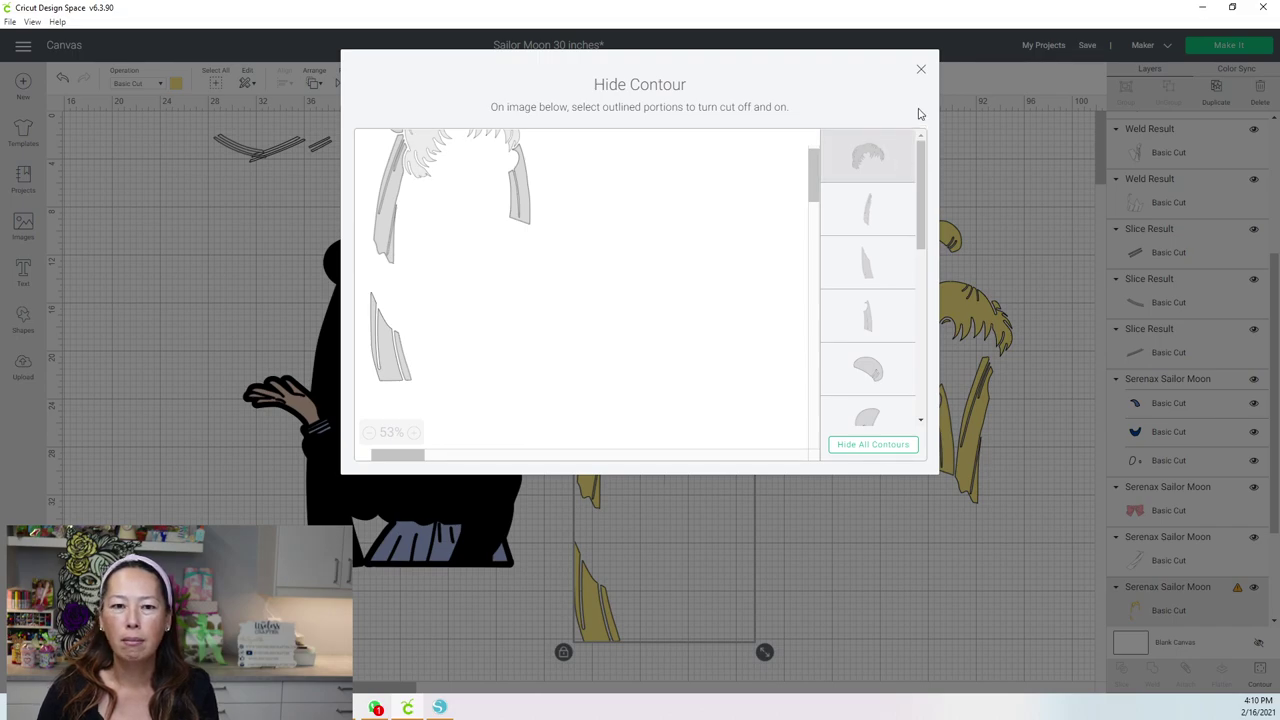
Step: Hide all contours of the last hair layer except the lower ponytail end, and move it beside the other strands under the crown
left_click(866, 449)
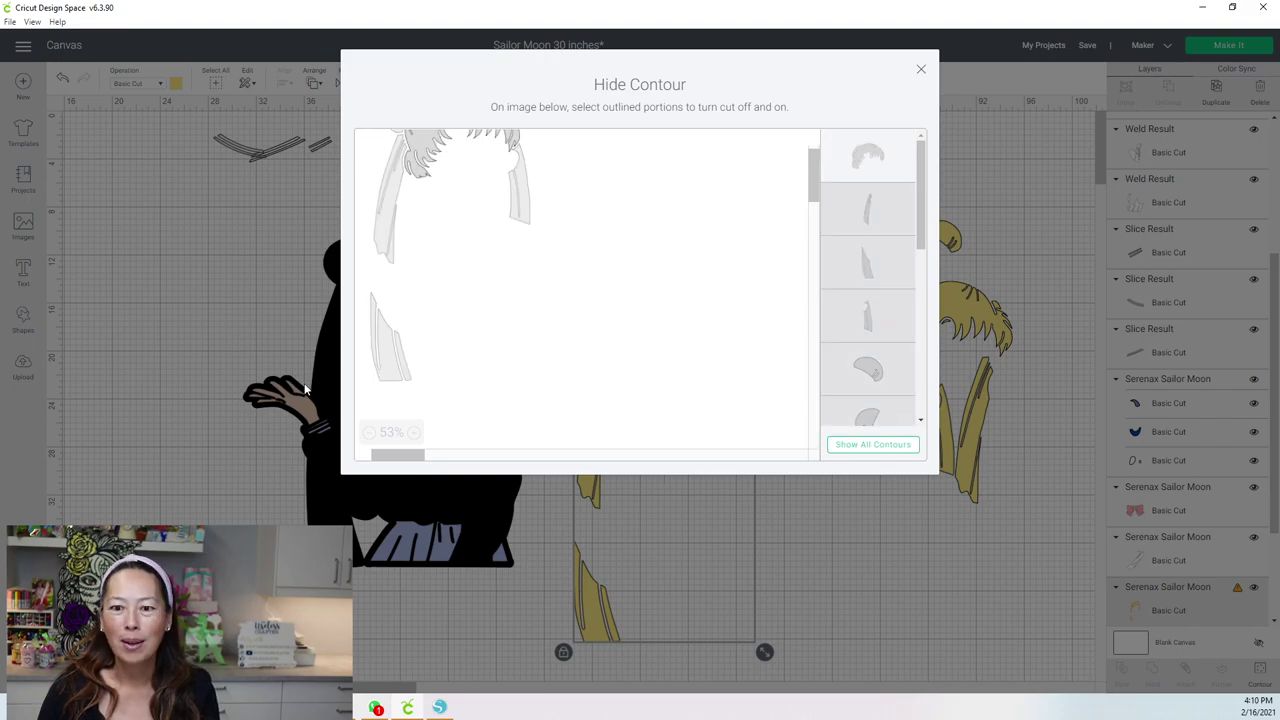
left_click(390, 340)
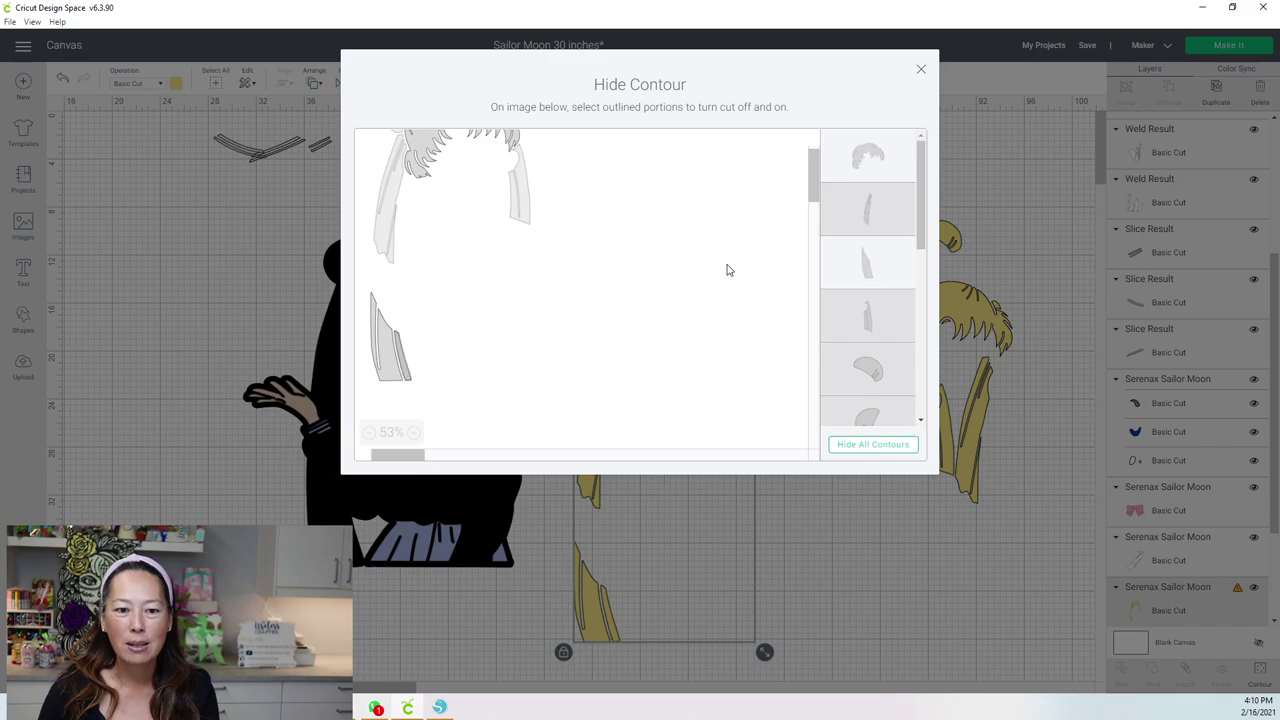
left_click(886, 162)
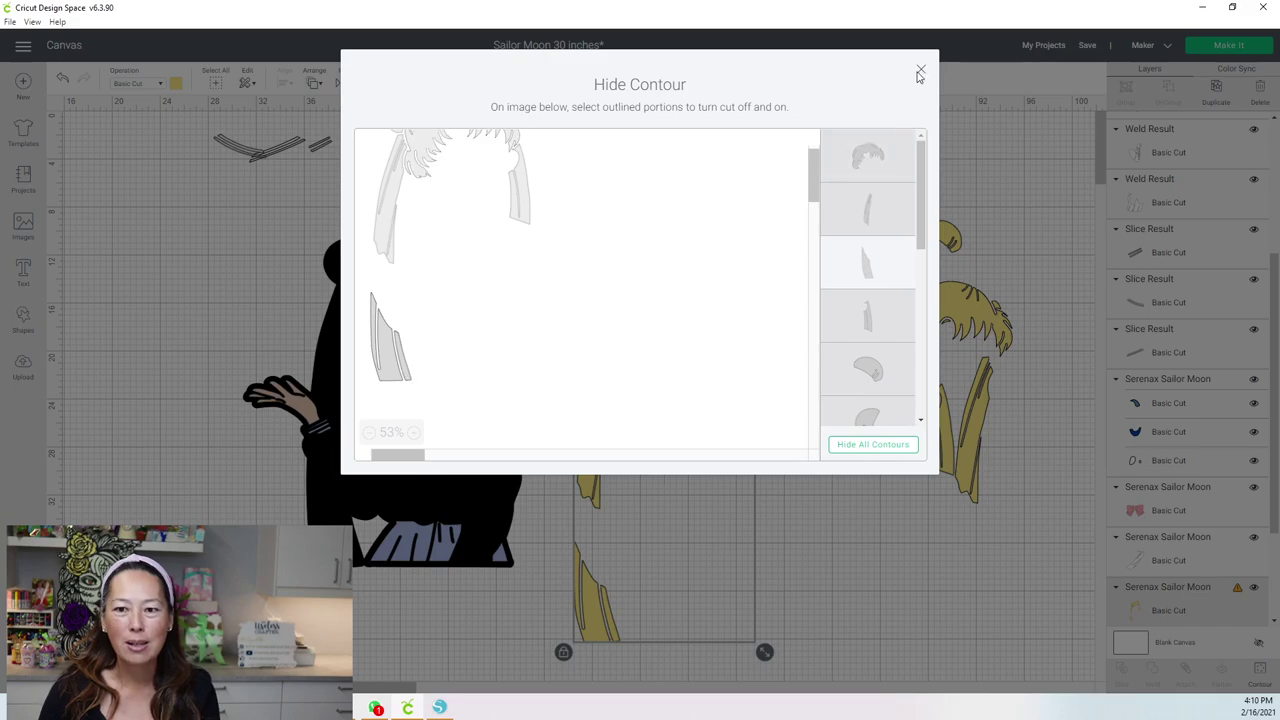
left_click(920, 72)
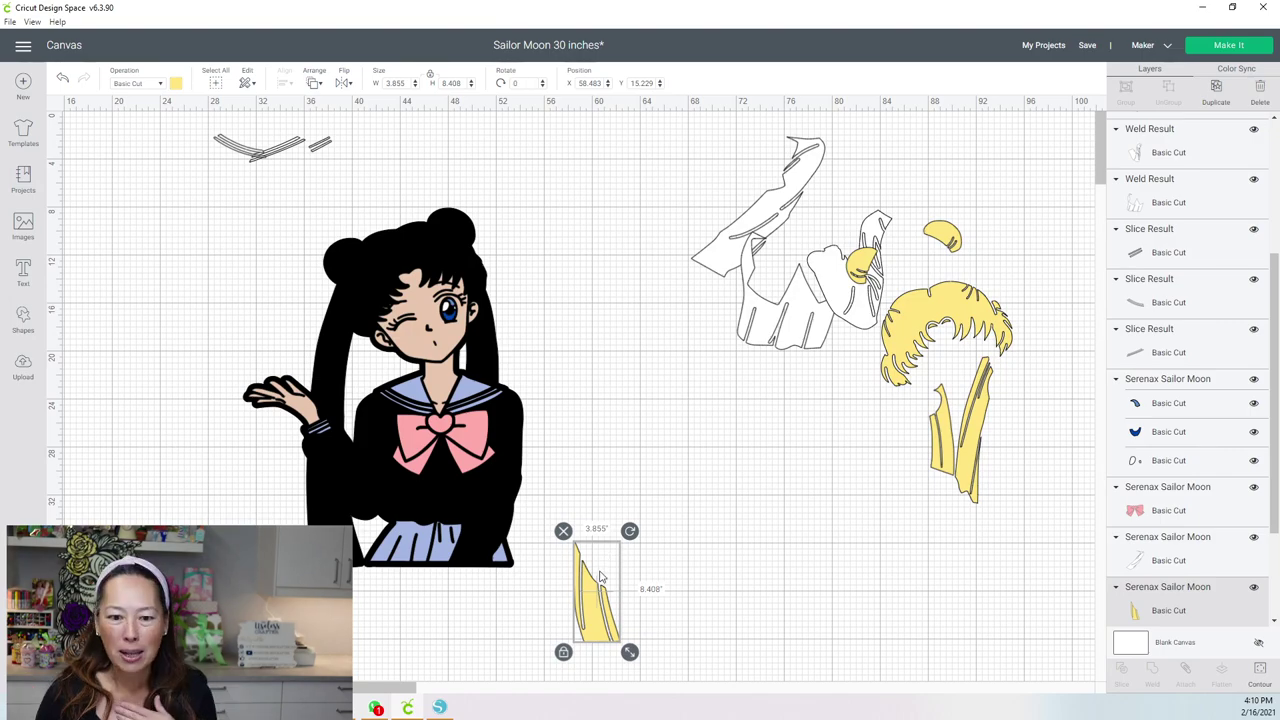
left_click_drag(587, 620, 908, 447)
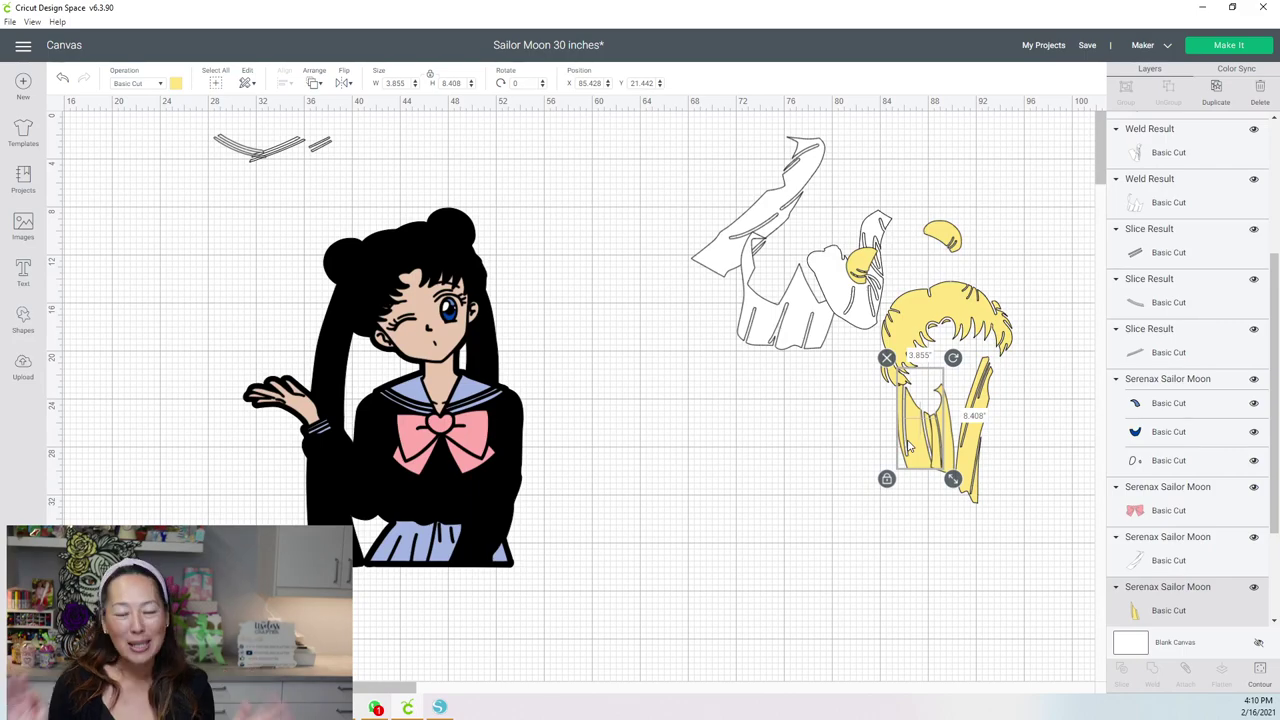
Step: Move the pink bow off the figure beside the hair pieces, and the blue collar-and-skirt layer onto the empty canvas right of the figure
left_click_drag(470, 450, 741, 433)
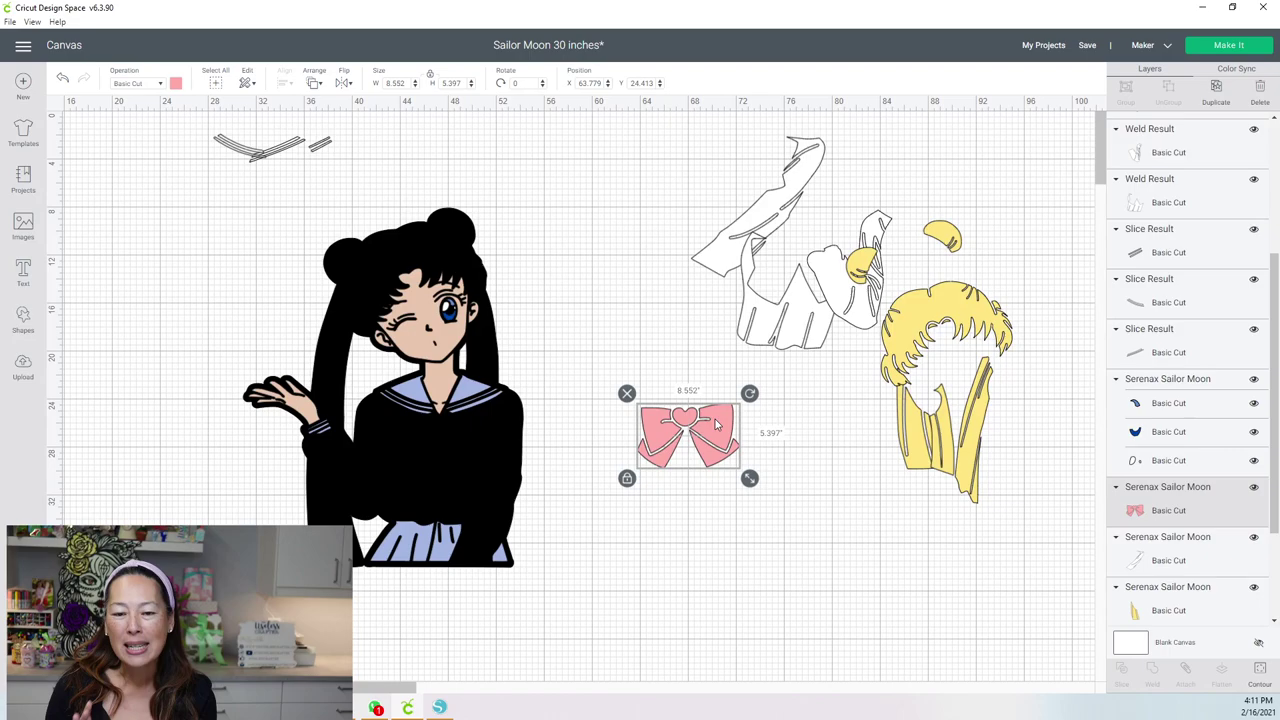
left_click_drag(715, 419, 883, 364)
left_click_drag(468, 400, 731, 396)
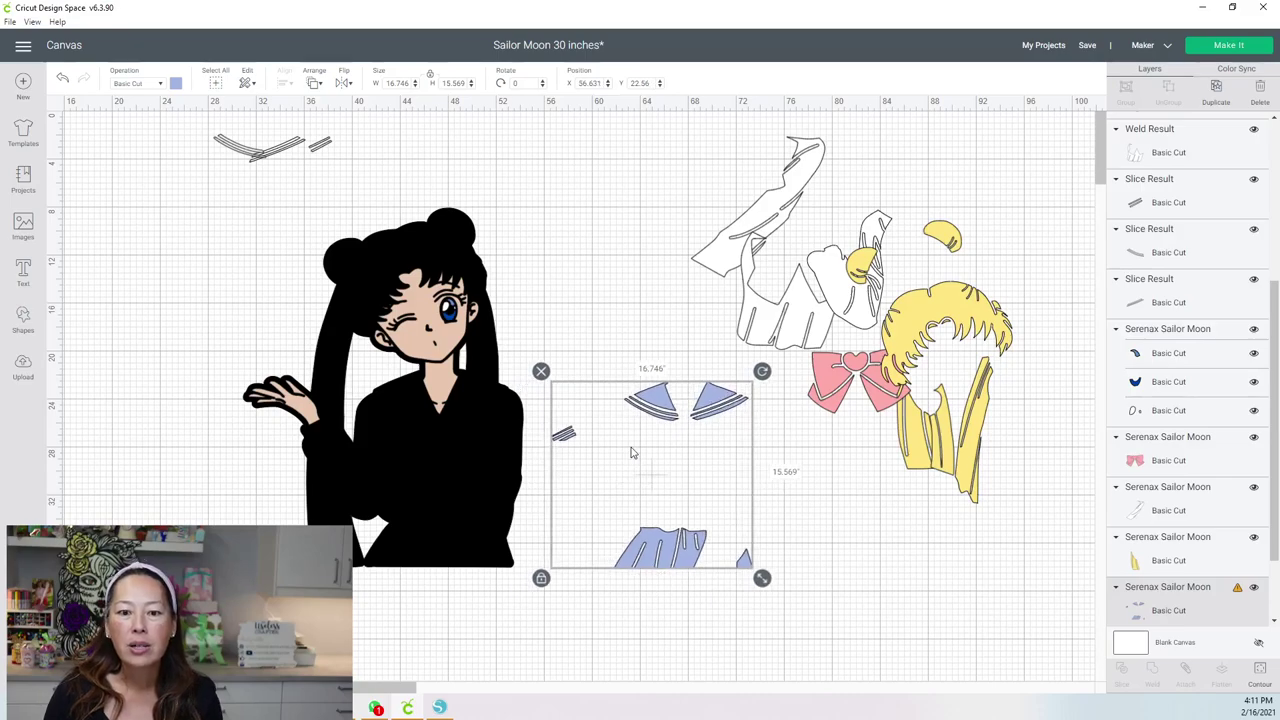
Step: Add a square, enlarge it, and place it over the small separate skirt piece of the blue layer as a slicing shape
left_click(20, 318)
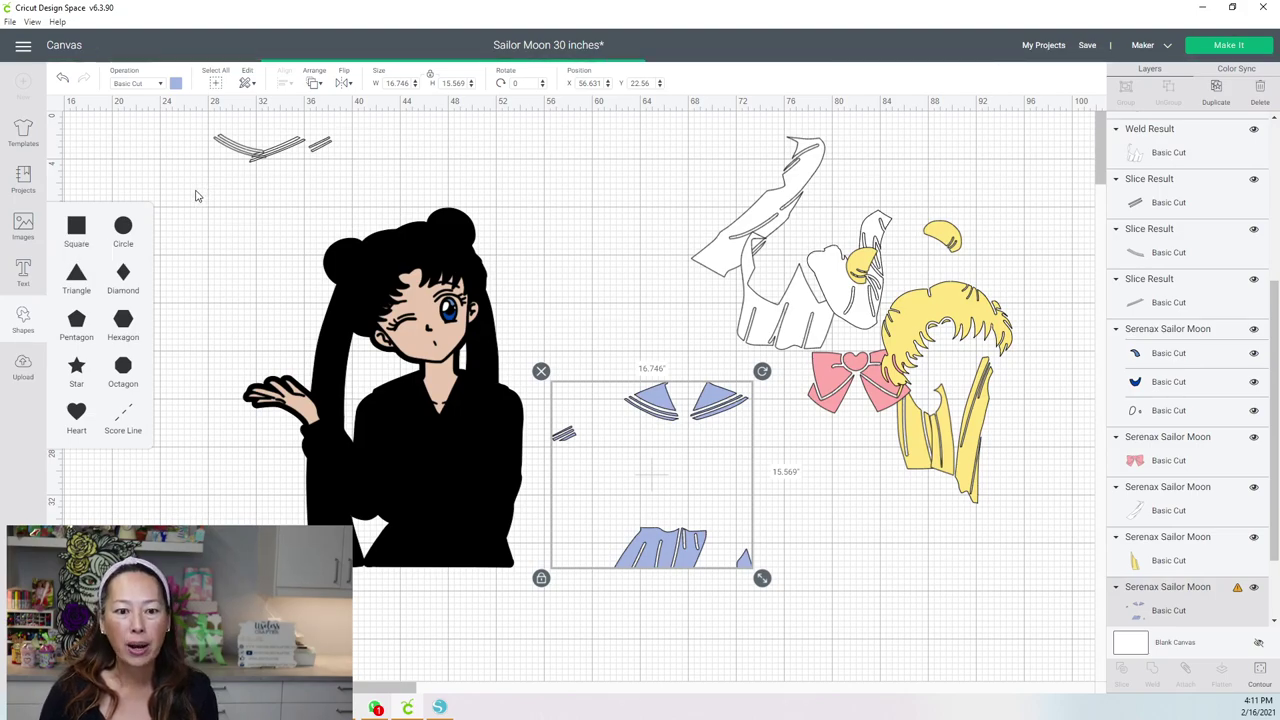
left_click_drag(115, 158, 905, 615)
left_click_drag(739, 452, 548, 380)
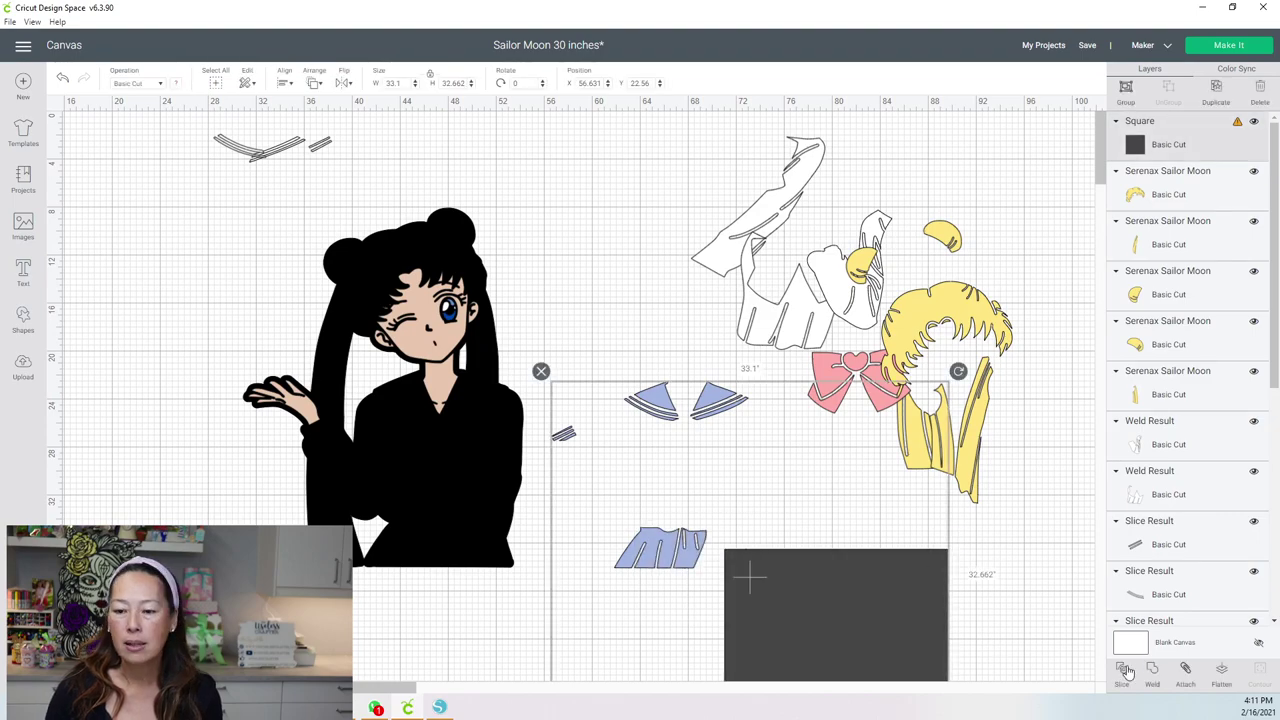
Step: Slice the small blue triangle and the blue skirt piece away from the combined blue layer with the dark square
left_click(1010, 615)
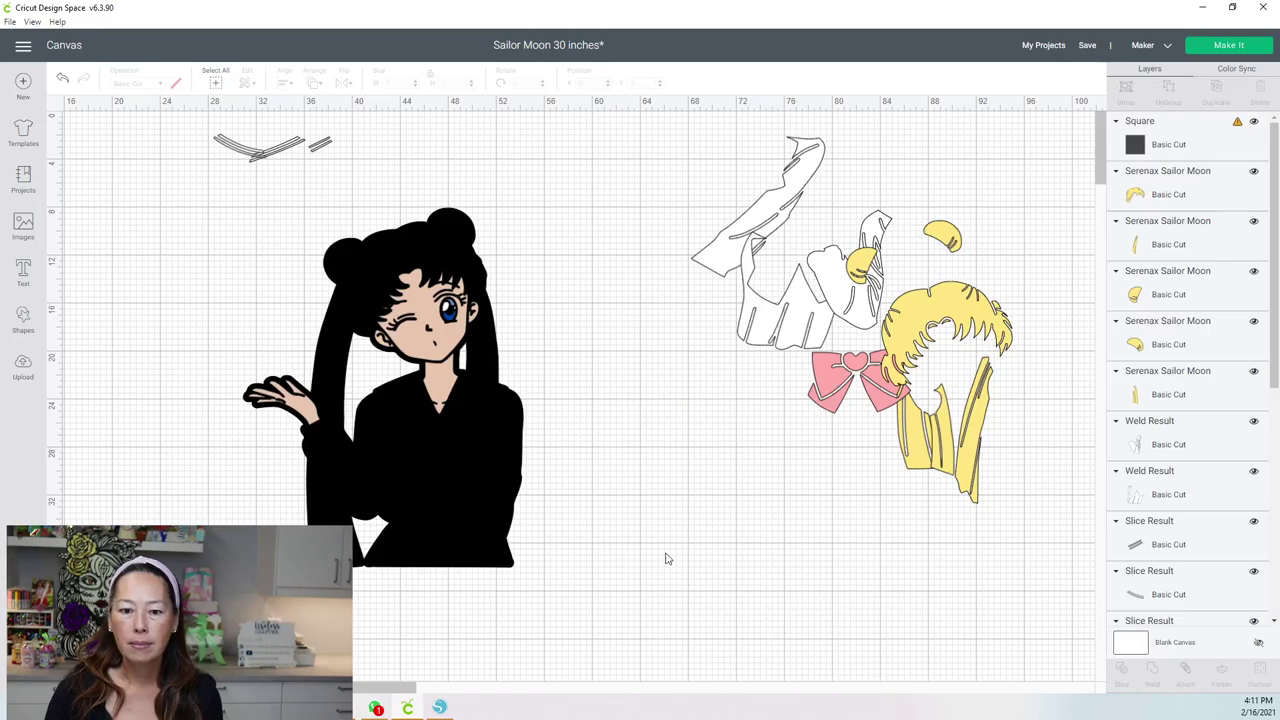
left_click_drag(667, 560, 821, 598)
left_click_drag(1023, 607, 740, 564)
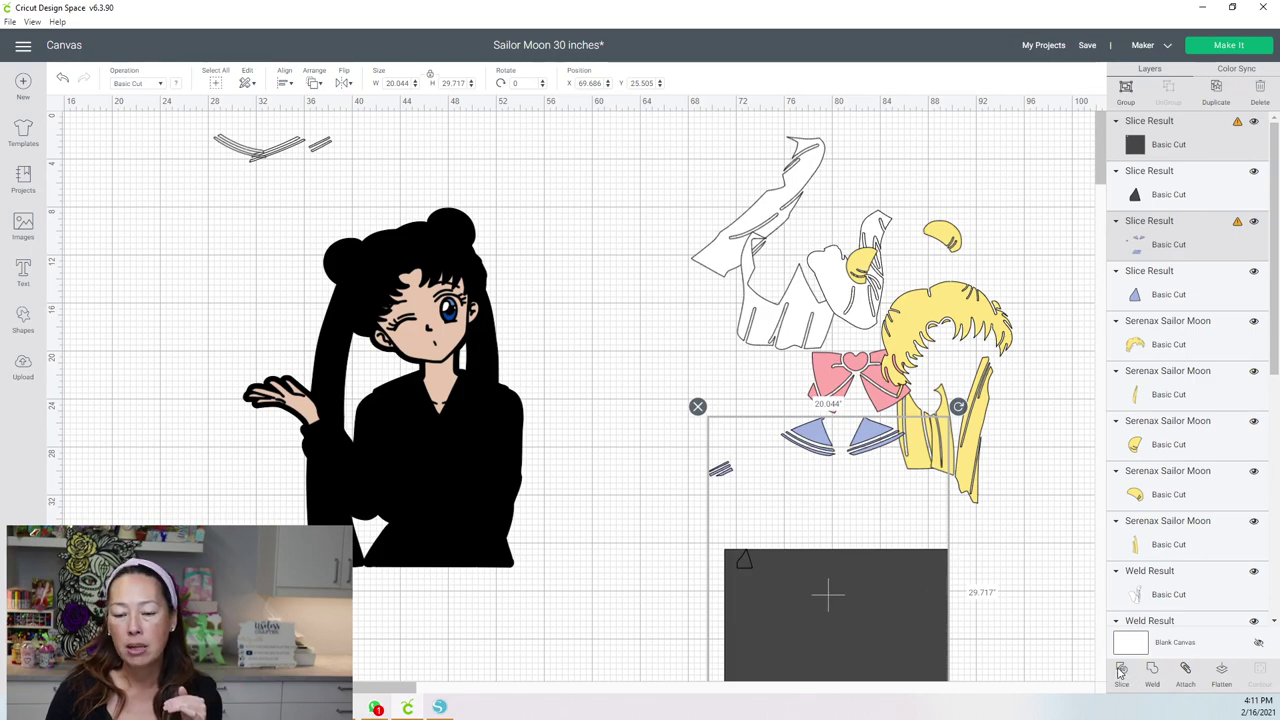
left_click(783, 472)
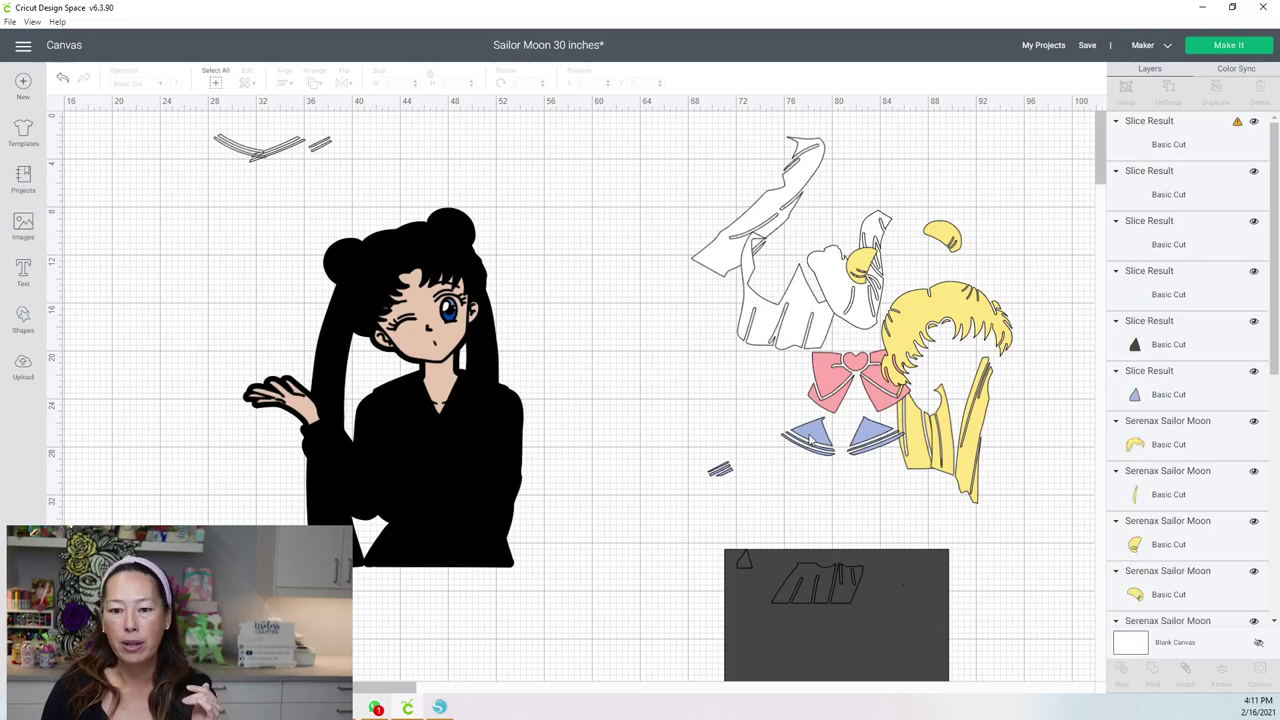
Step: Move the remaining blue layer so only its right-hand collar piece overlaps the dark square, and slice that piece off
left_click(813, 446)
left_click_drag(813, 446, 838, 468)
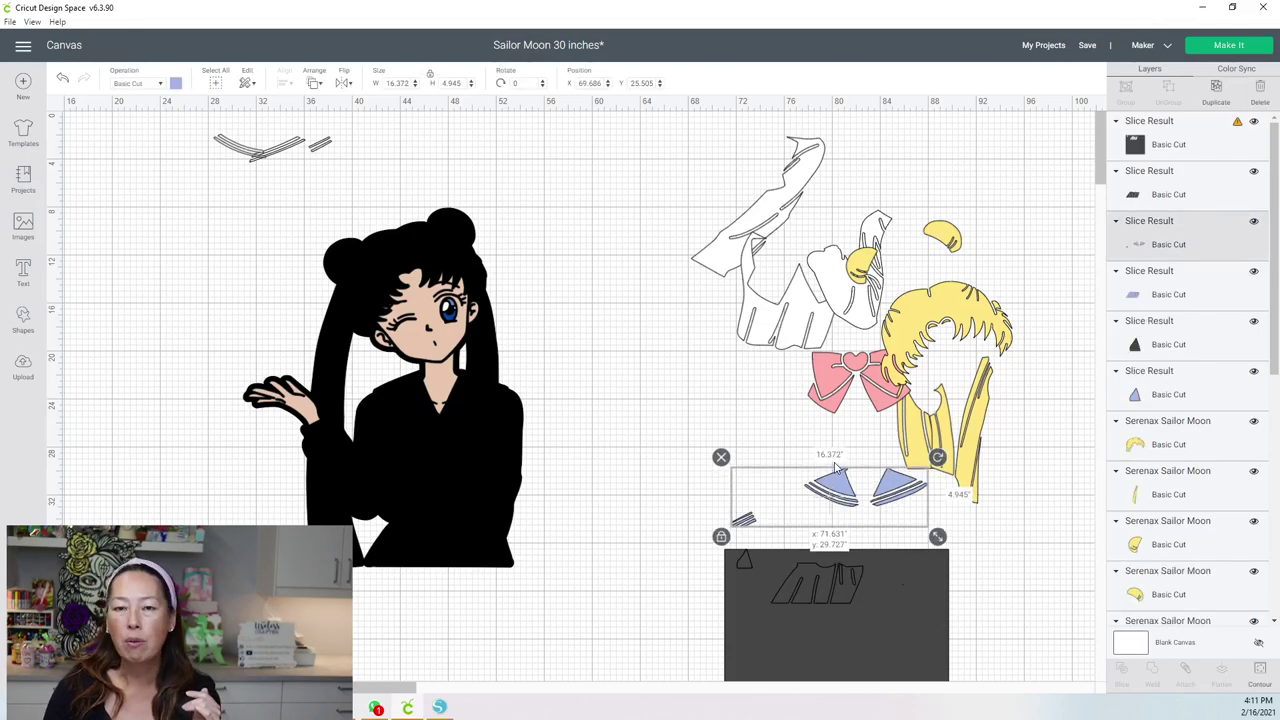
scroll(836, 468, "down", 1)
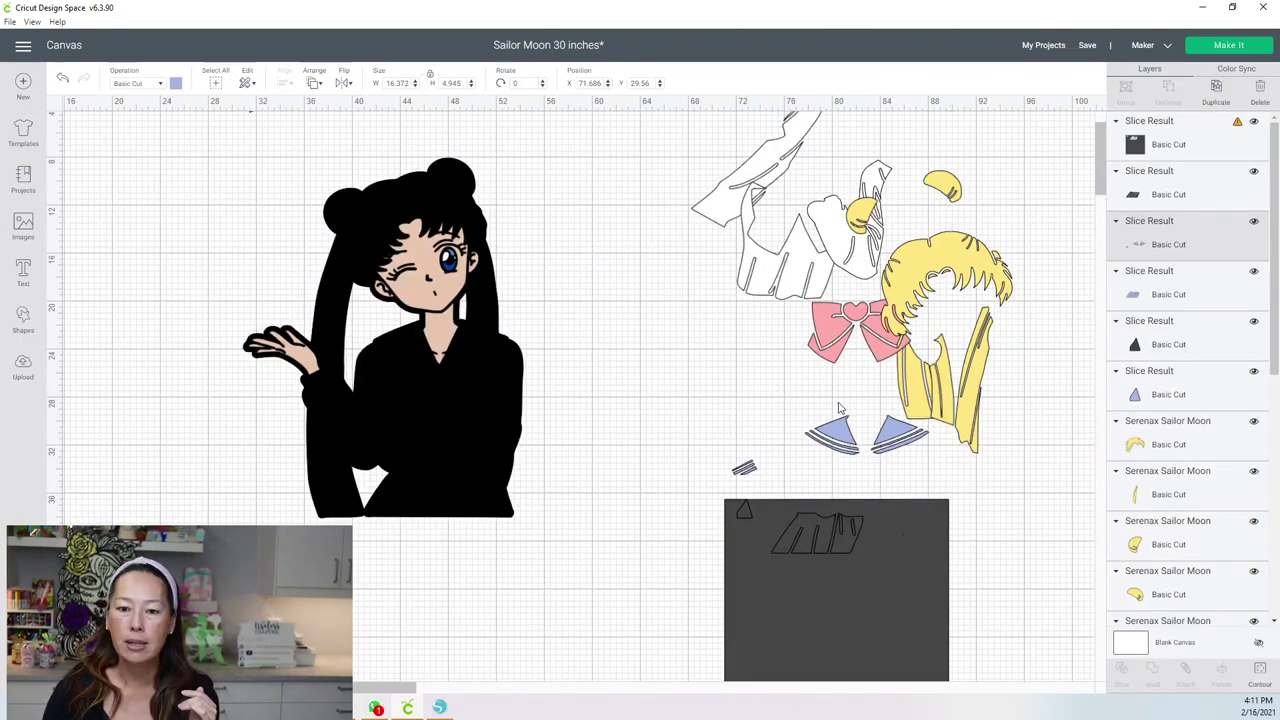
scroll(840, 408, "down", 1)
left_click_drag(823, 447, 700, 624)
left_click_drag(530, 598, 736, 627)
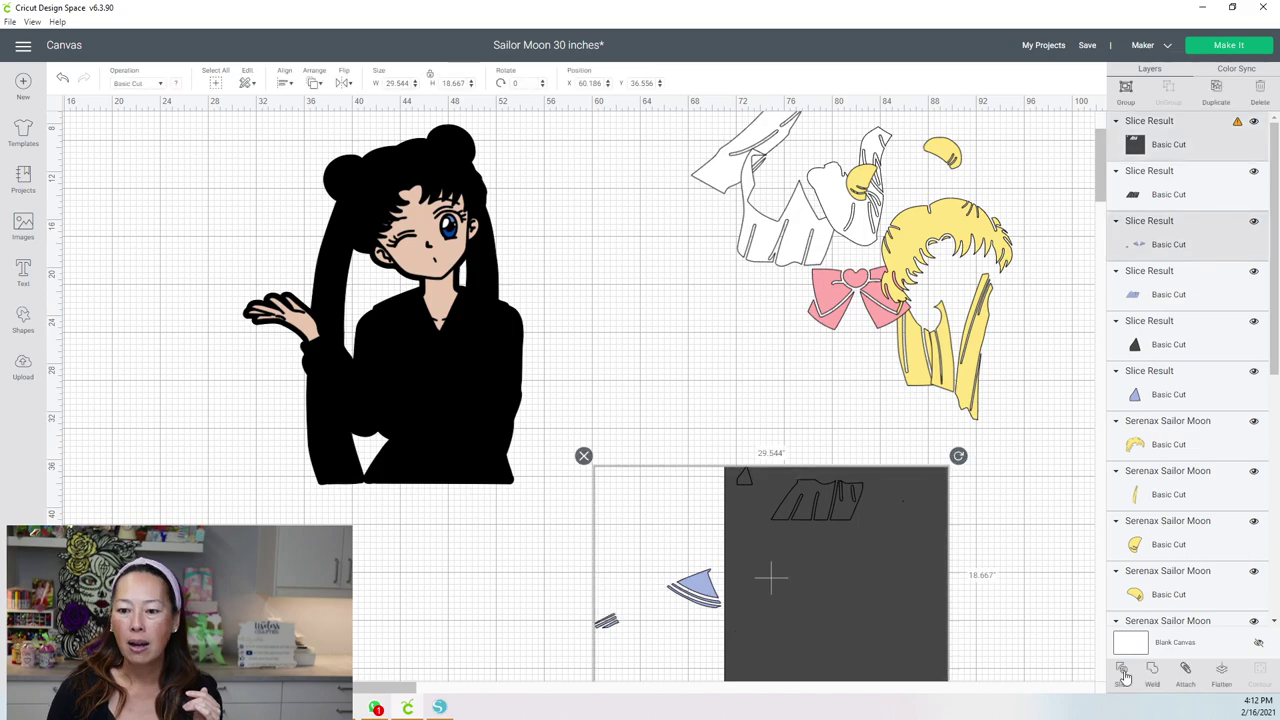
left_click(673, 552)
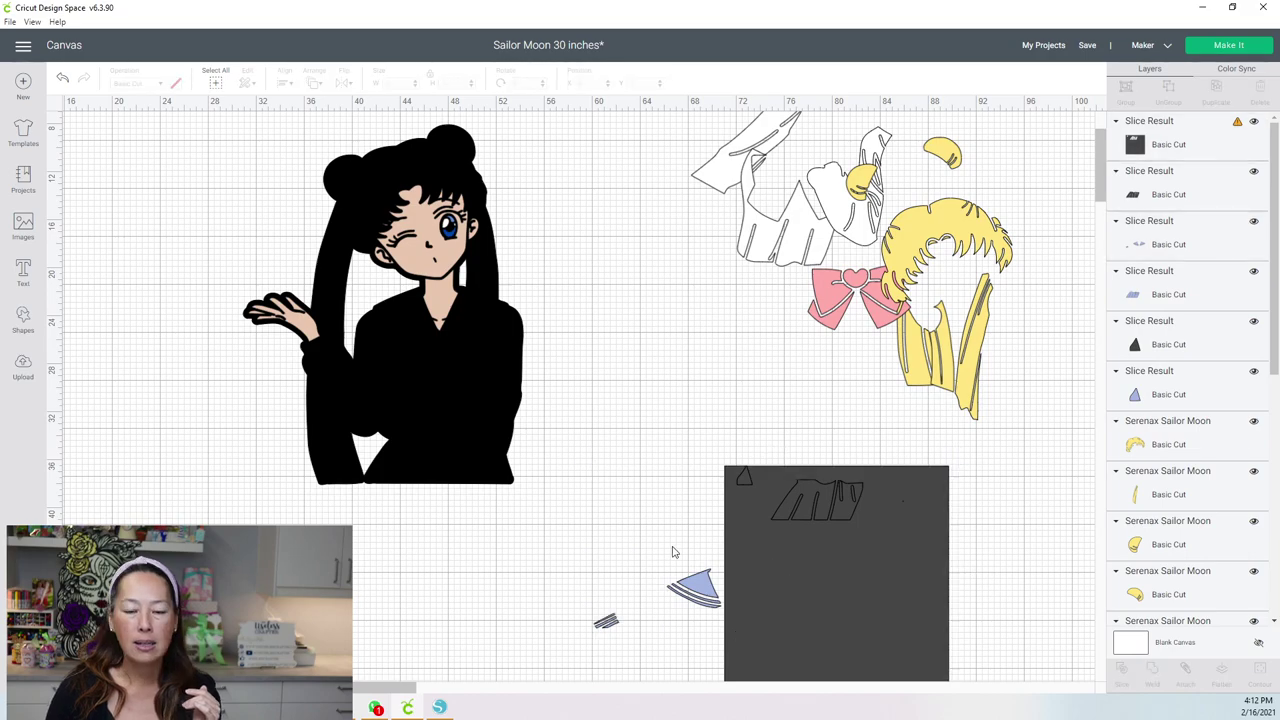
Step: Shift the blue layer until the other collar piece overlaps the dark square, leaving the small stripes outside, and slice that piece off
left_click_drag(692, 588, 762, 636)
left_click(597, 667)
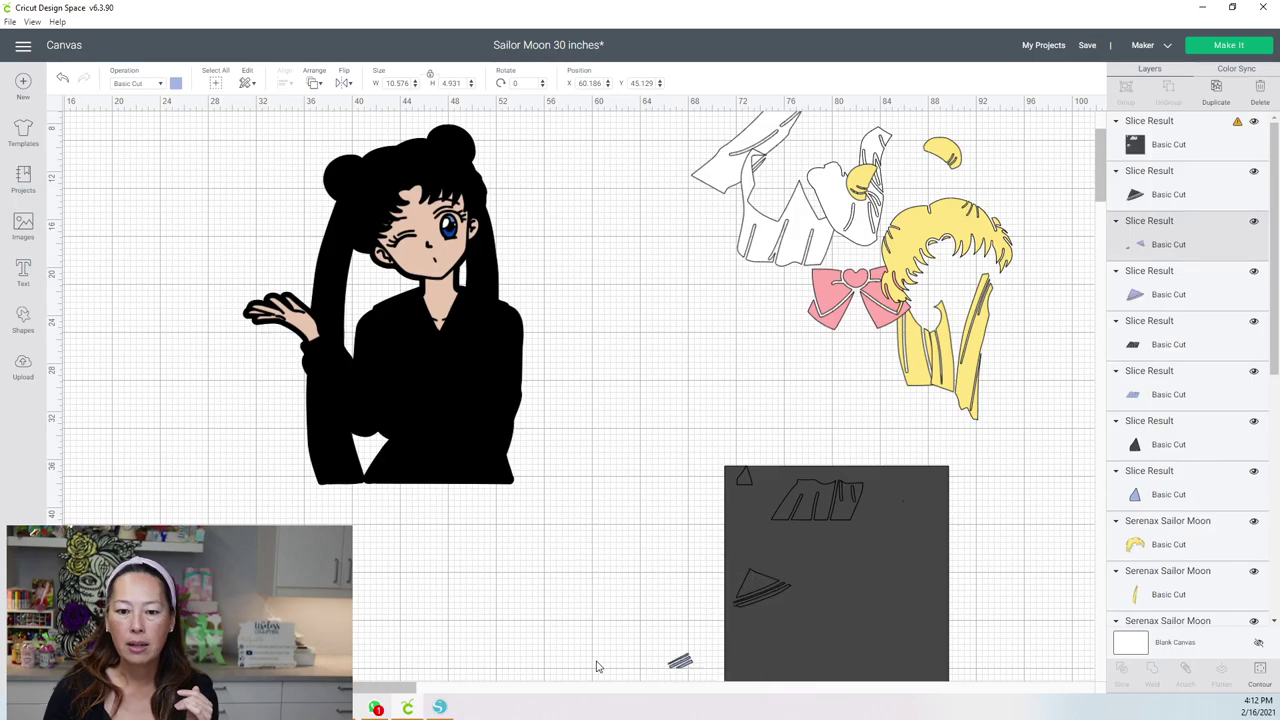
left_click_drag(611, 651, 774, 661)
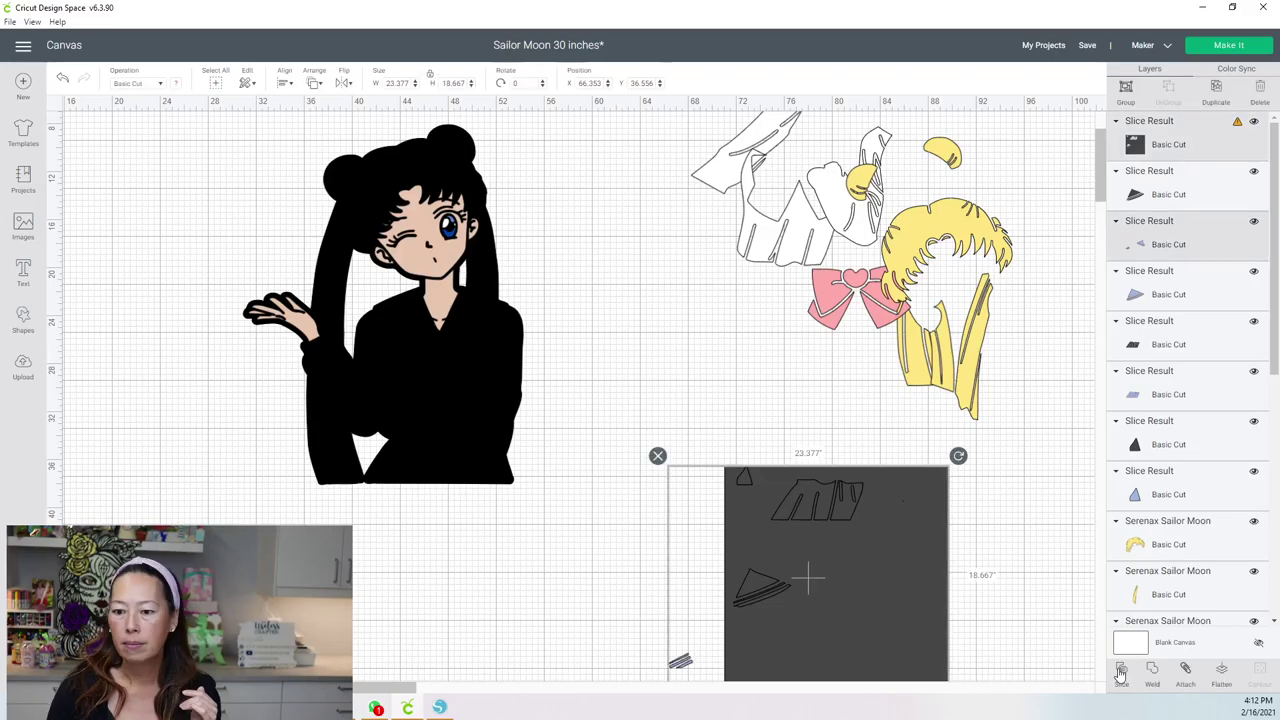
left_click(1121, 672)
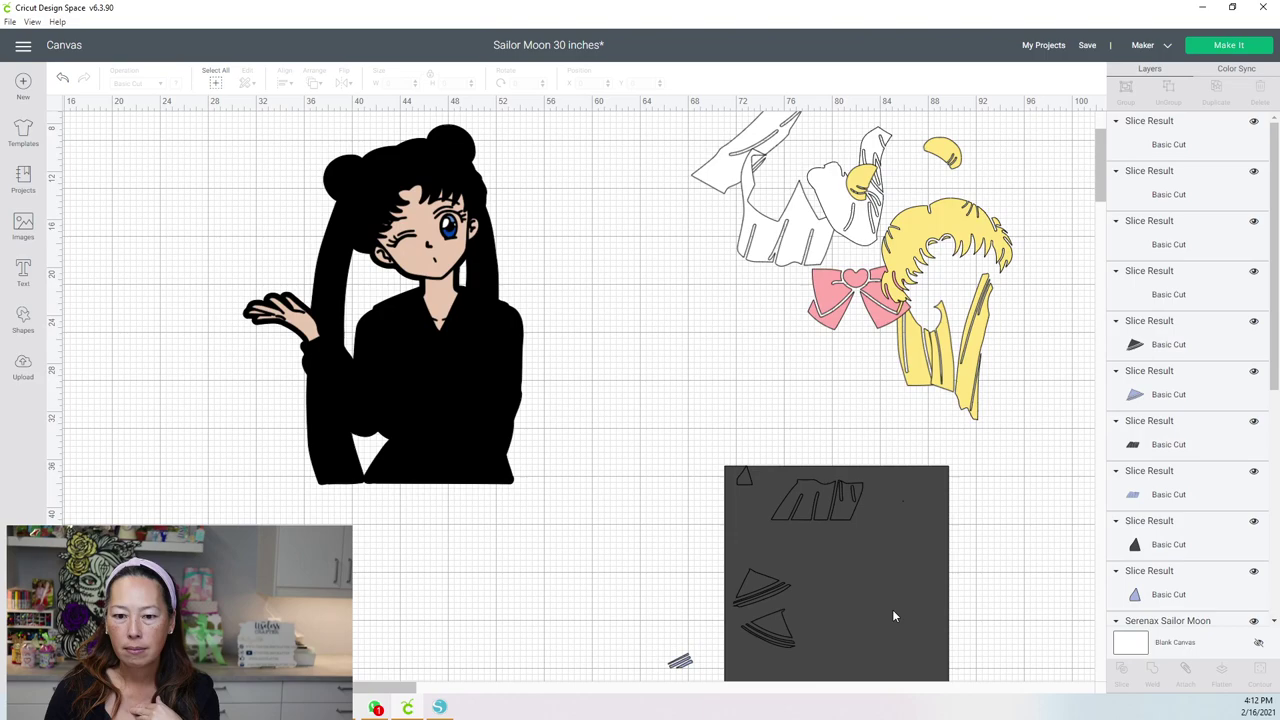
Step: Move the leftover dark square off the sliced pieces and delete it
scroll(852, 479, "down", 2)
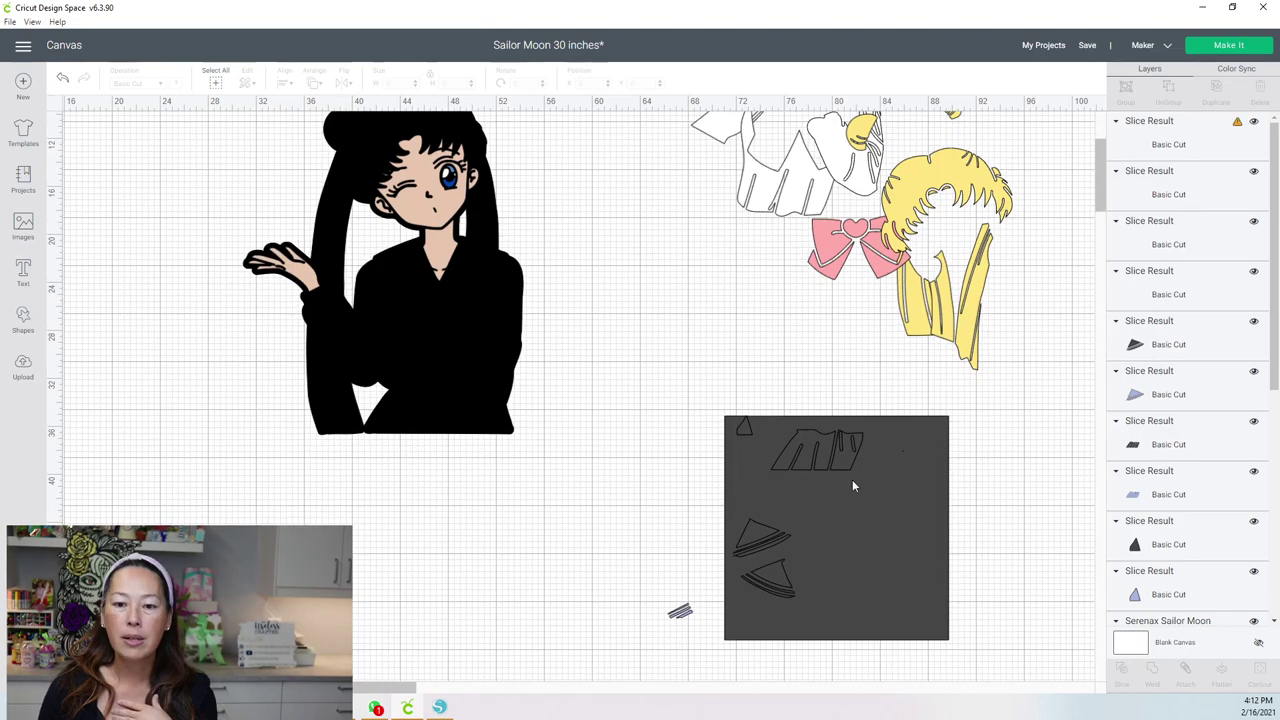
left_click_drag(852, 479, 485, 452)
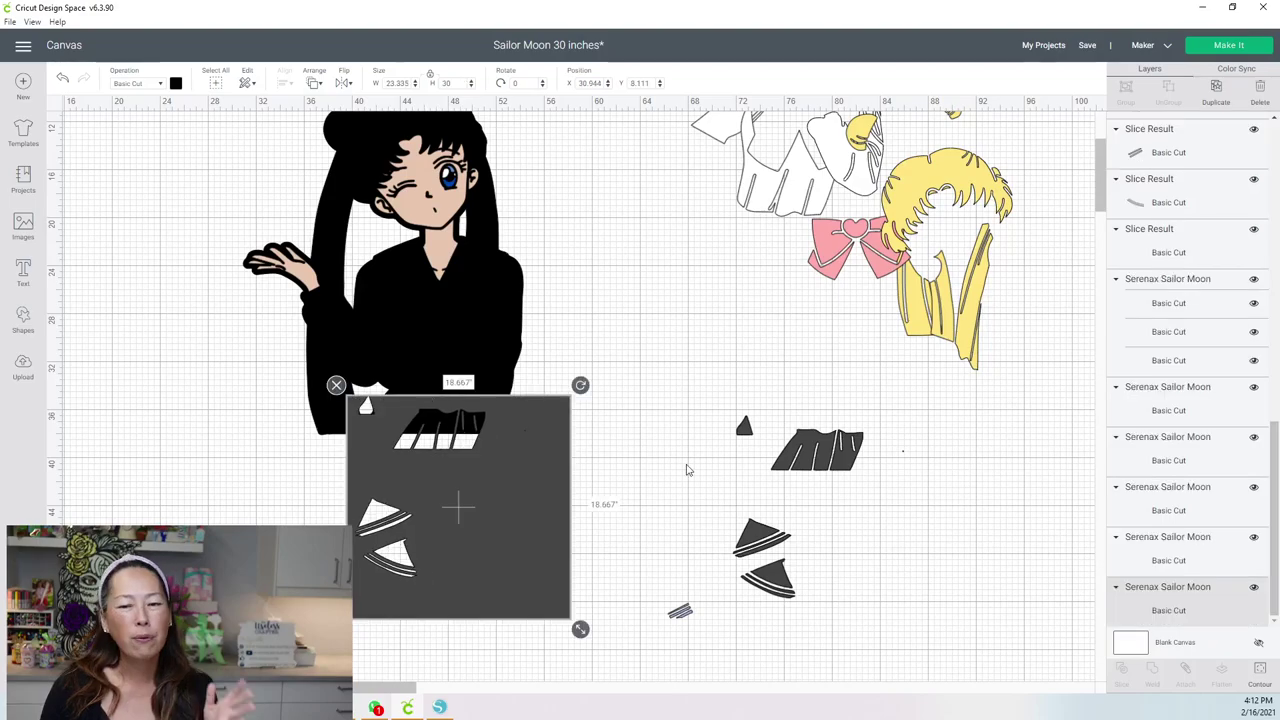
key("Delete")
Step: Delete the dark duplicates covering the blue skirt piece and the small blue triangle
left_click_drag(803, 462, 634, 484)
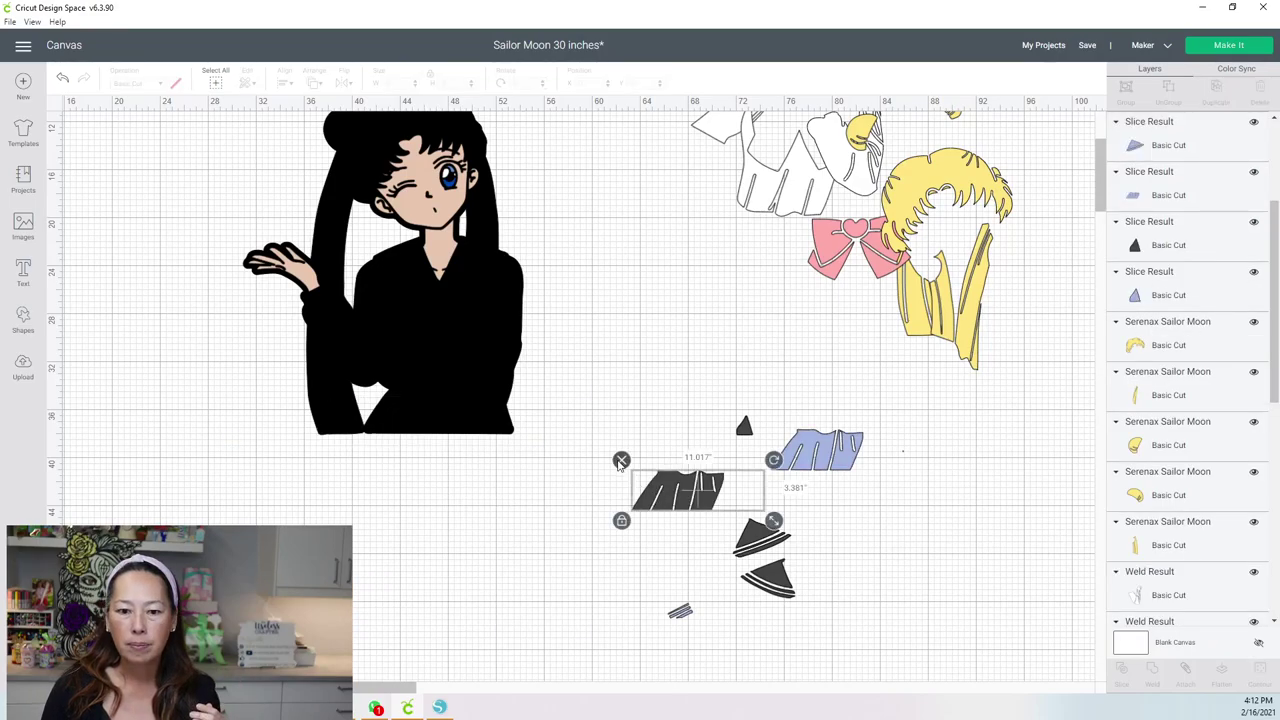
left_click(621, 462)
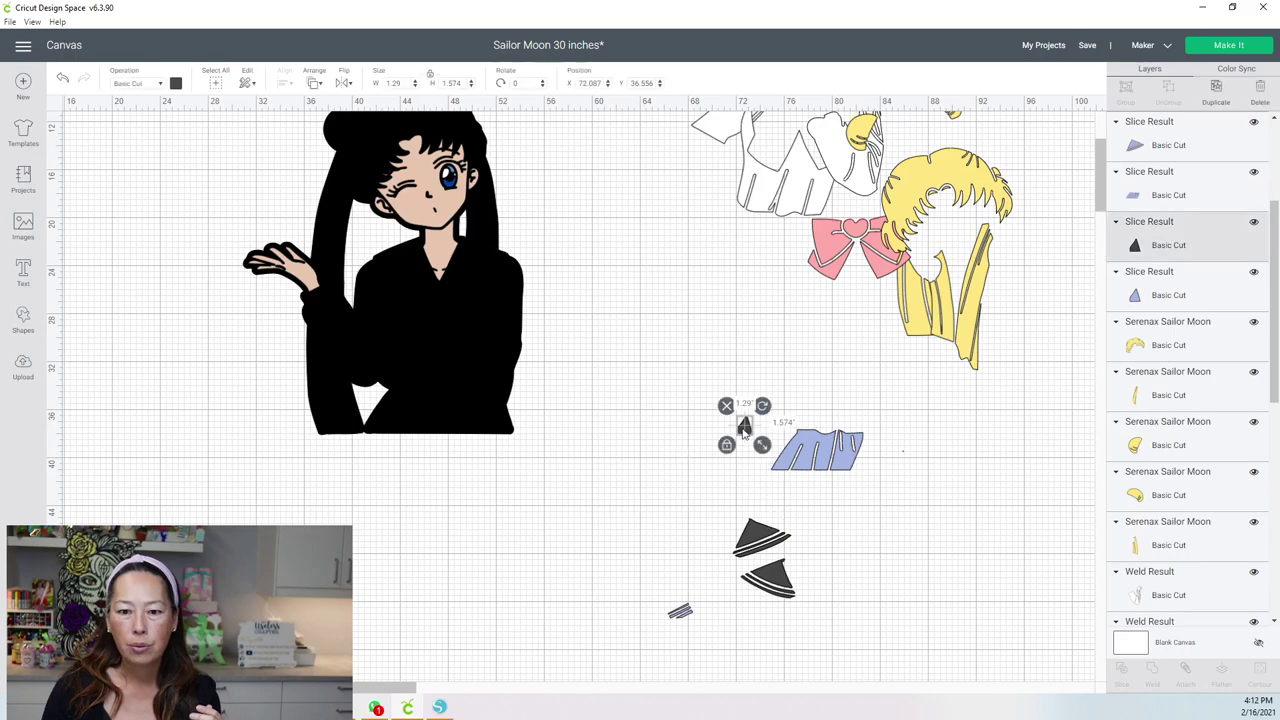
left_click_drag(736, 421, 645, 478)
left_click(637, 463)
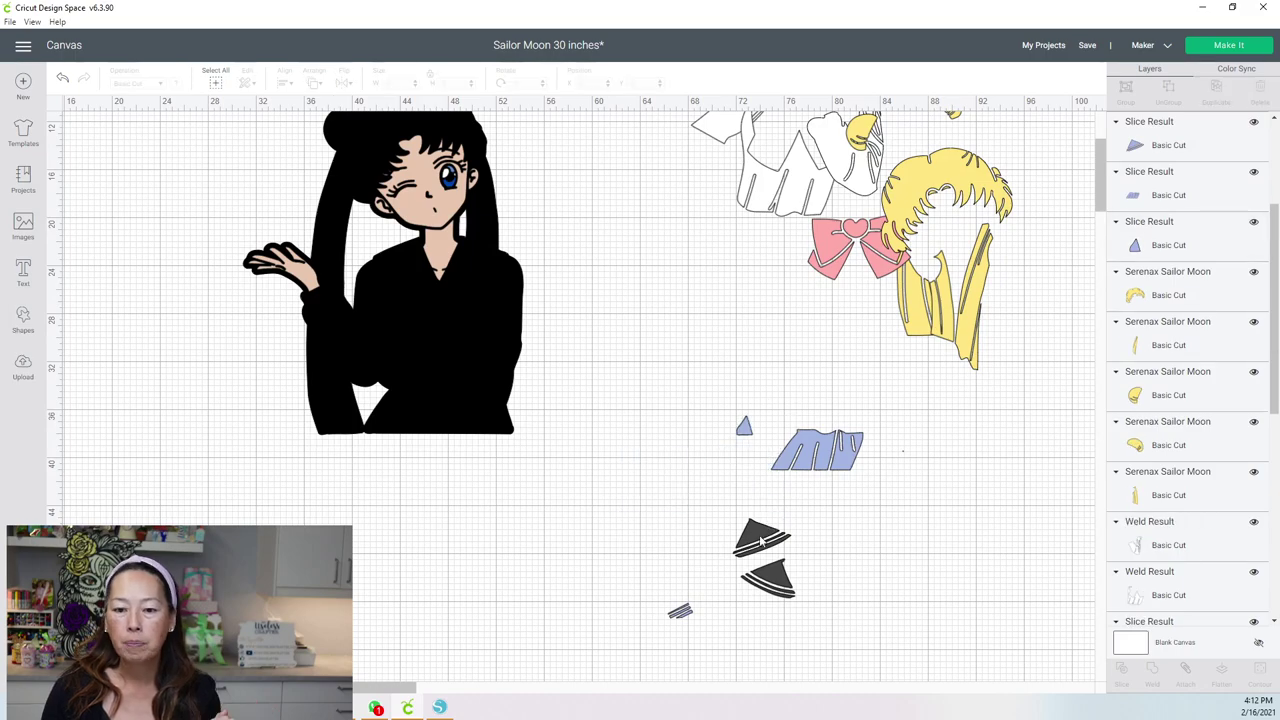
Step: Delete the dark duplicates covering the two blue collar pieces
left_click_drag(760, 540, 628, 492)
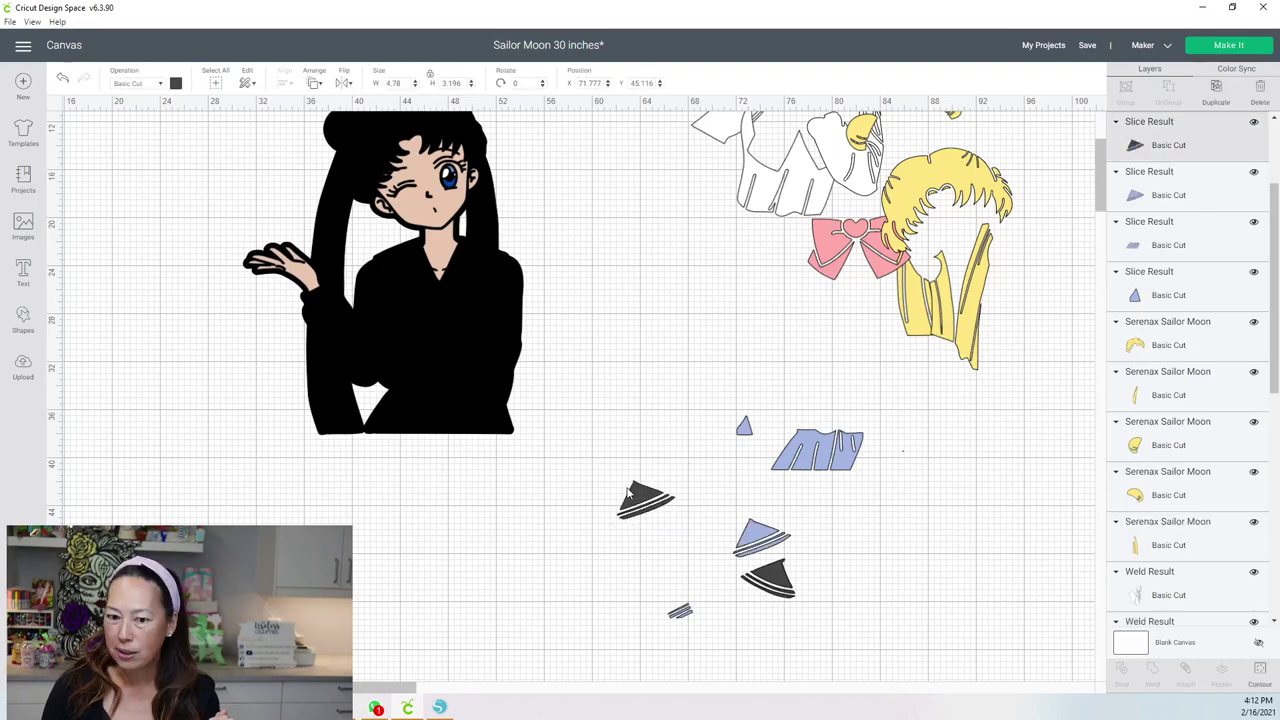
key("Delete")
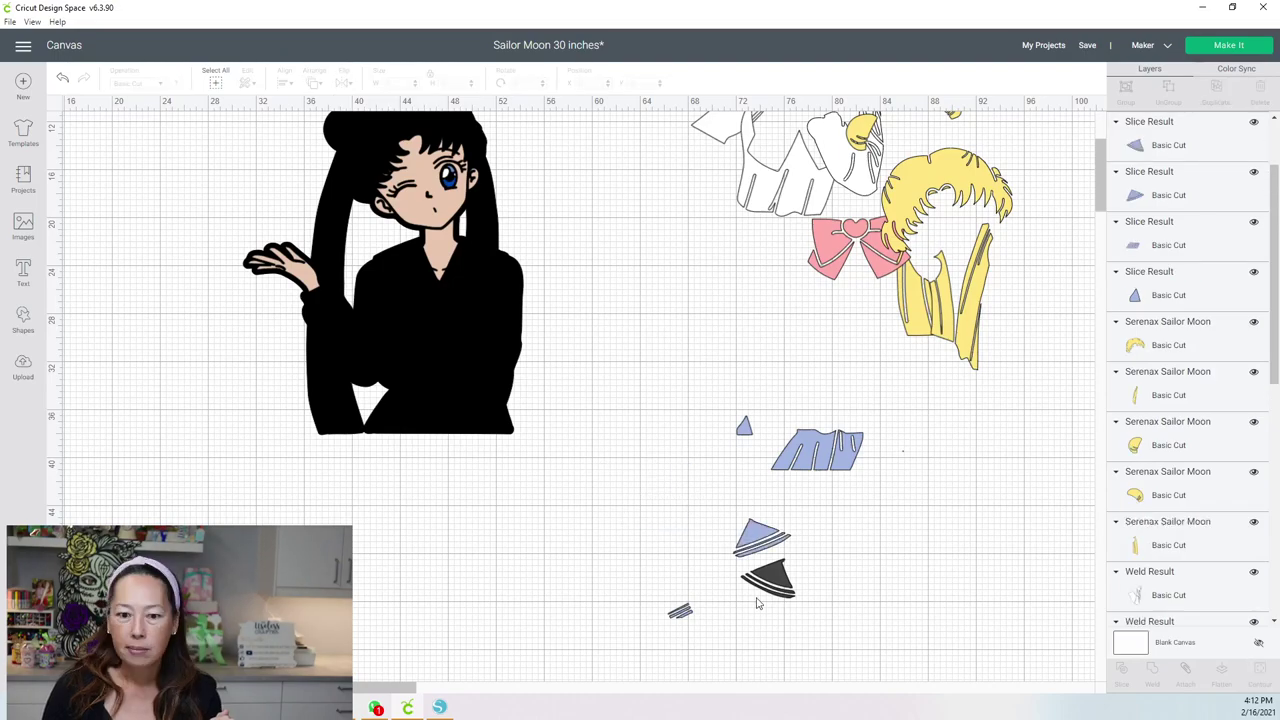
left_click_drag(757, 603, 604, 568)
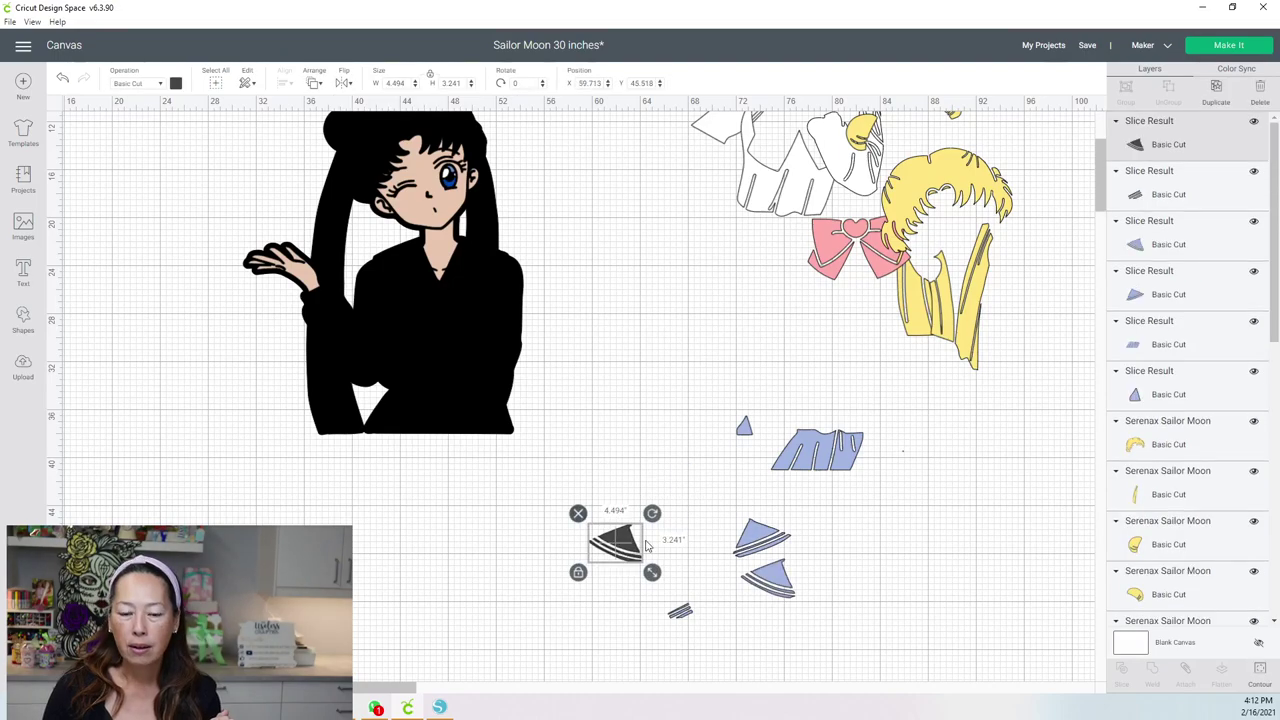
key("Delete")
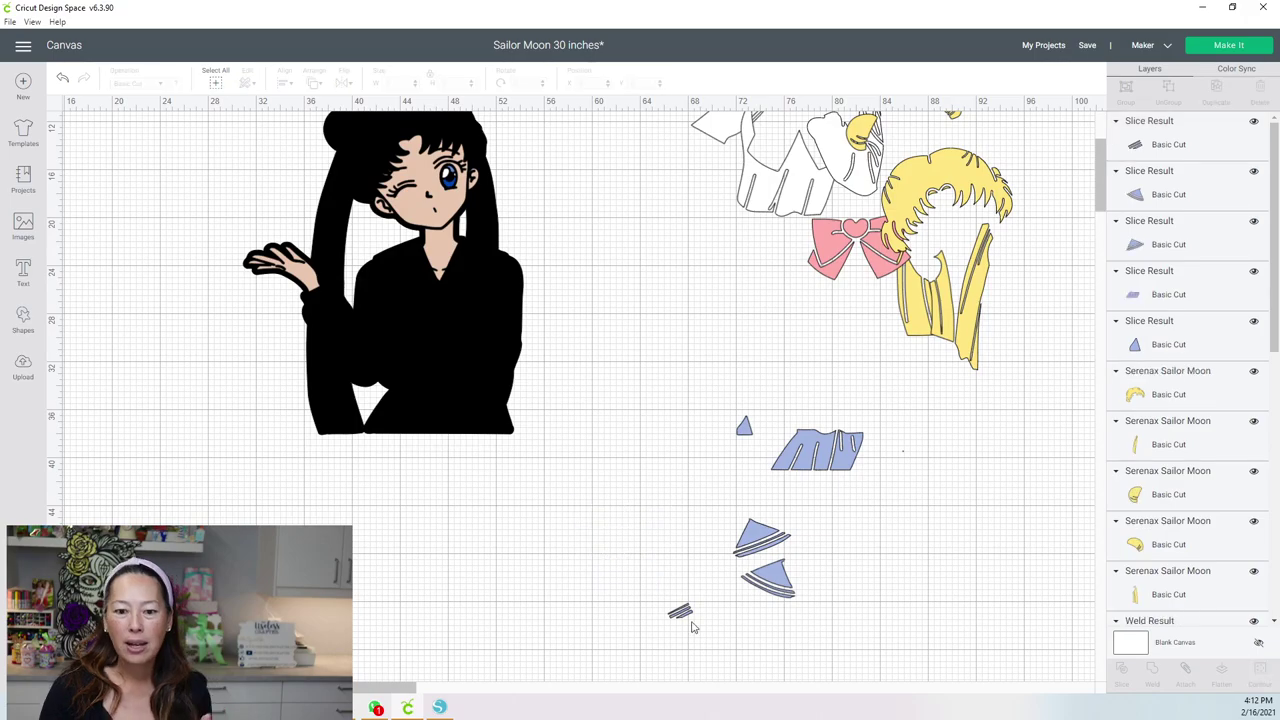
Step: Move the small blue stripes up into the empty area between the black figure and the pink bow
left_click(684, 613)
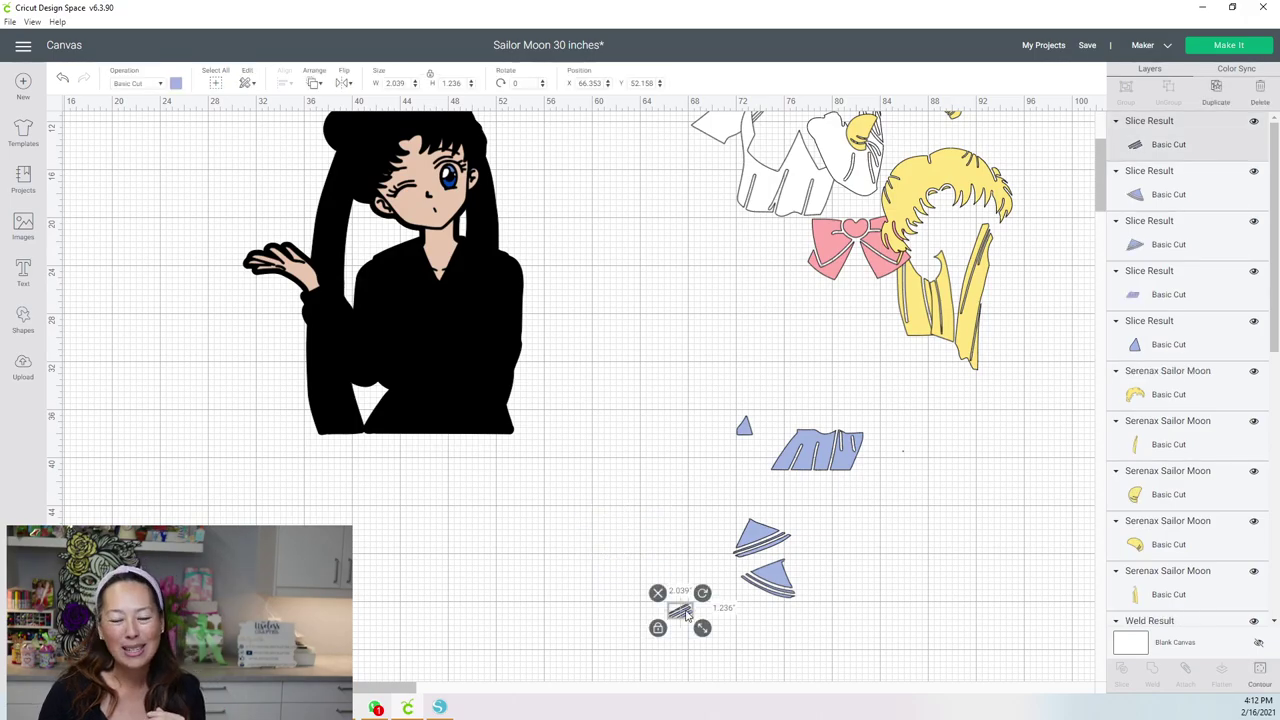
left_click_drag(684, 613, 662, 330)
left_click(651, 367)
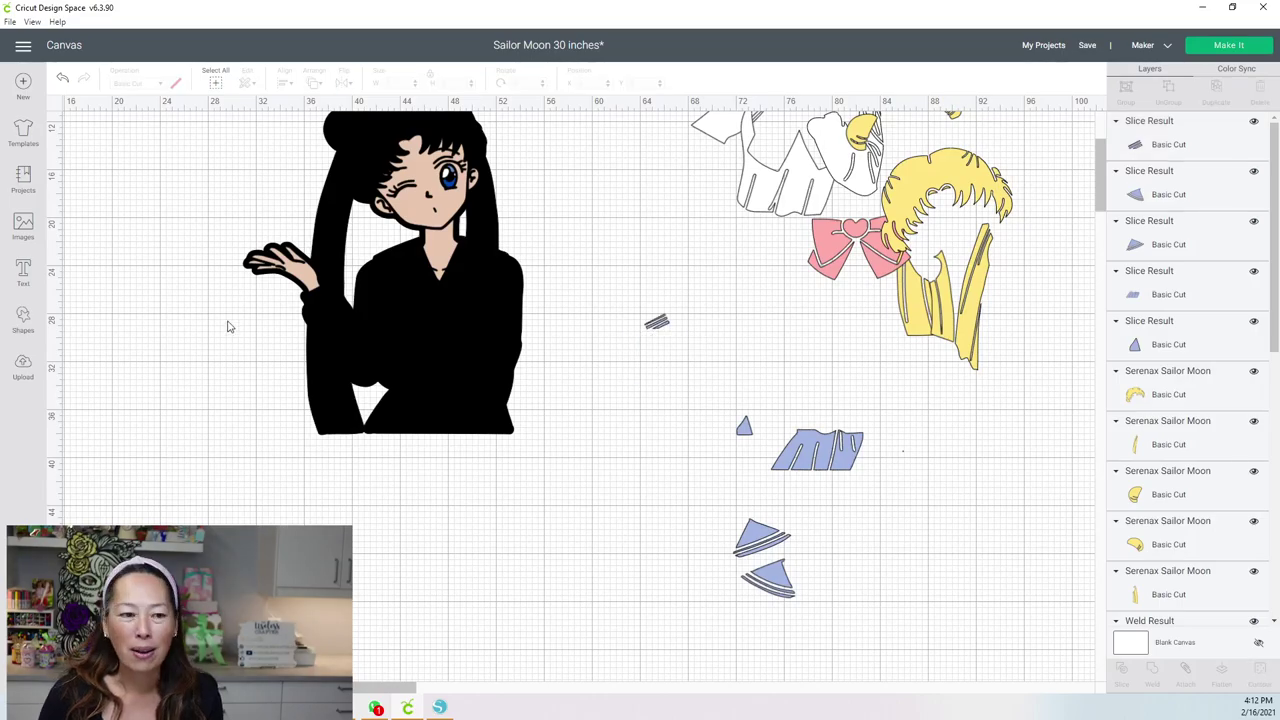
Step: Insert a square shape and place it between the black figure and the small blue stripes
left_click(24, 318)
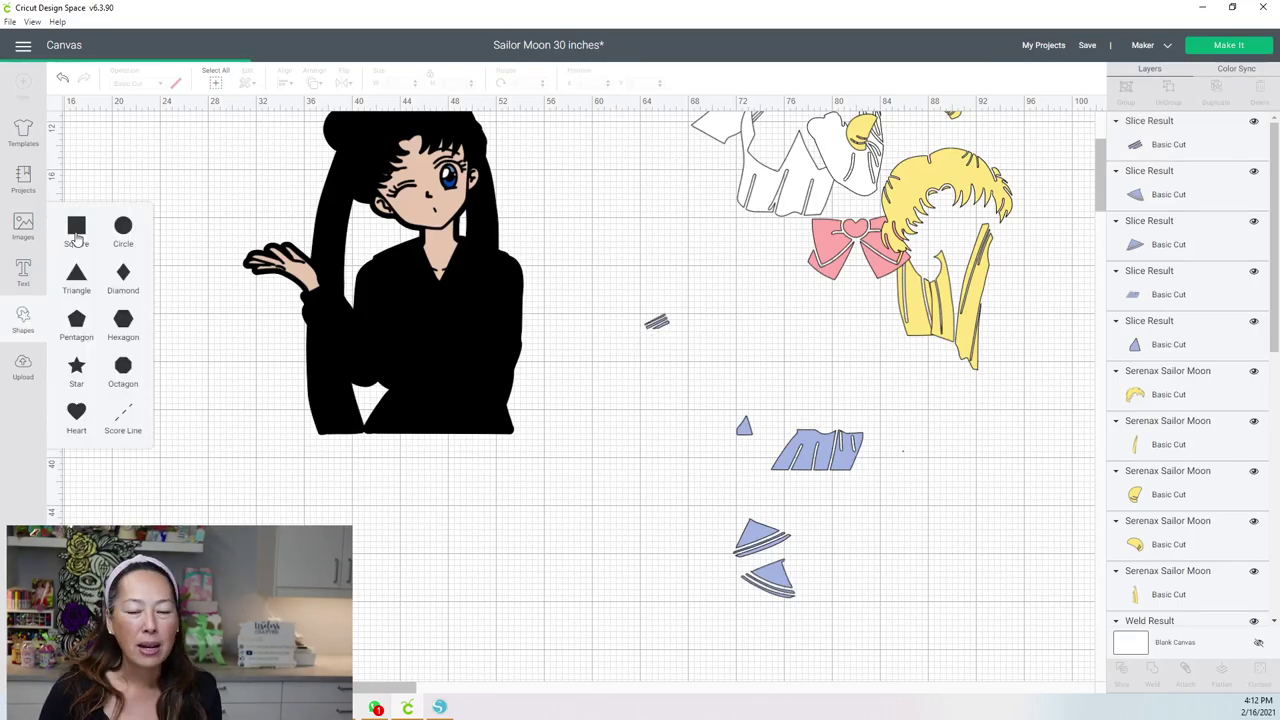
left_click(76, 233)
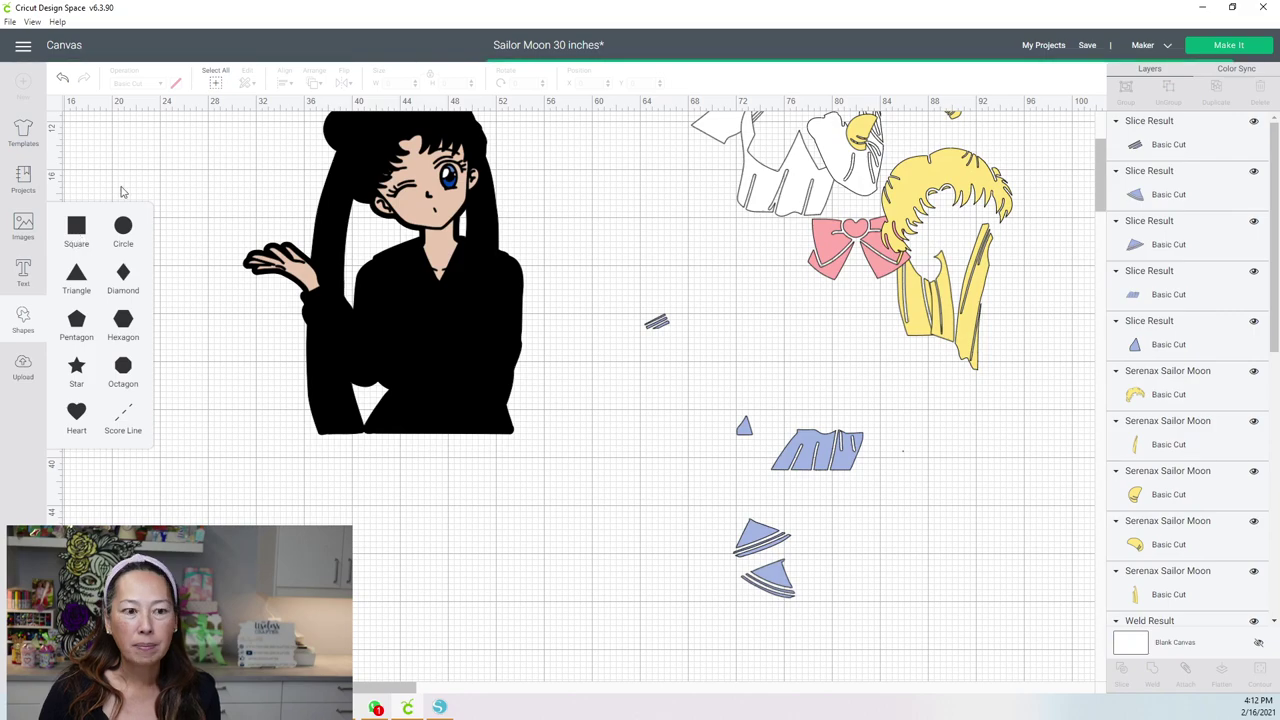
left_click_drag(86, 140, 559, 344)
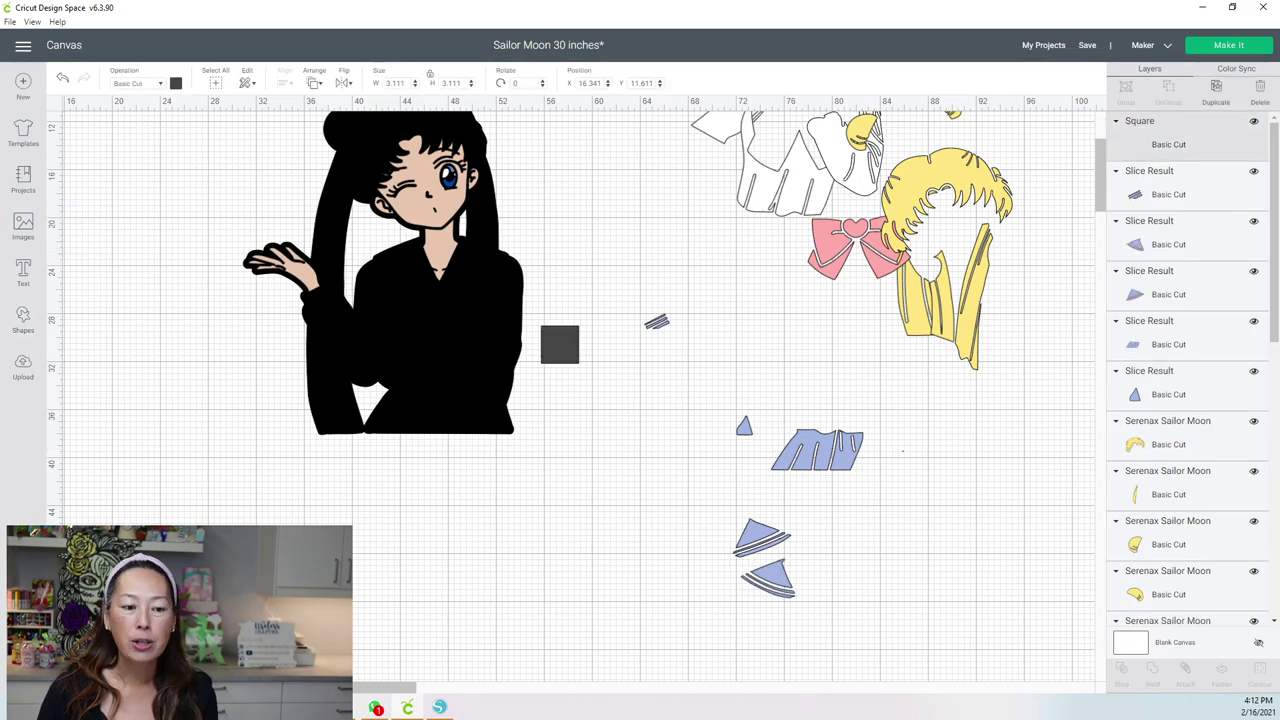
Step: Shrink and rotate the square into a thin slanted bar bridging the right-hand ends of the three blue stripes
scroll(543, 293, "up", 2)
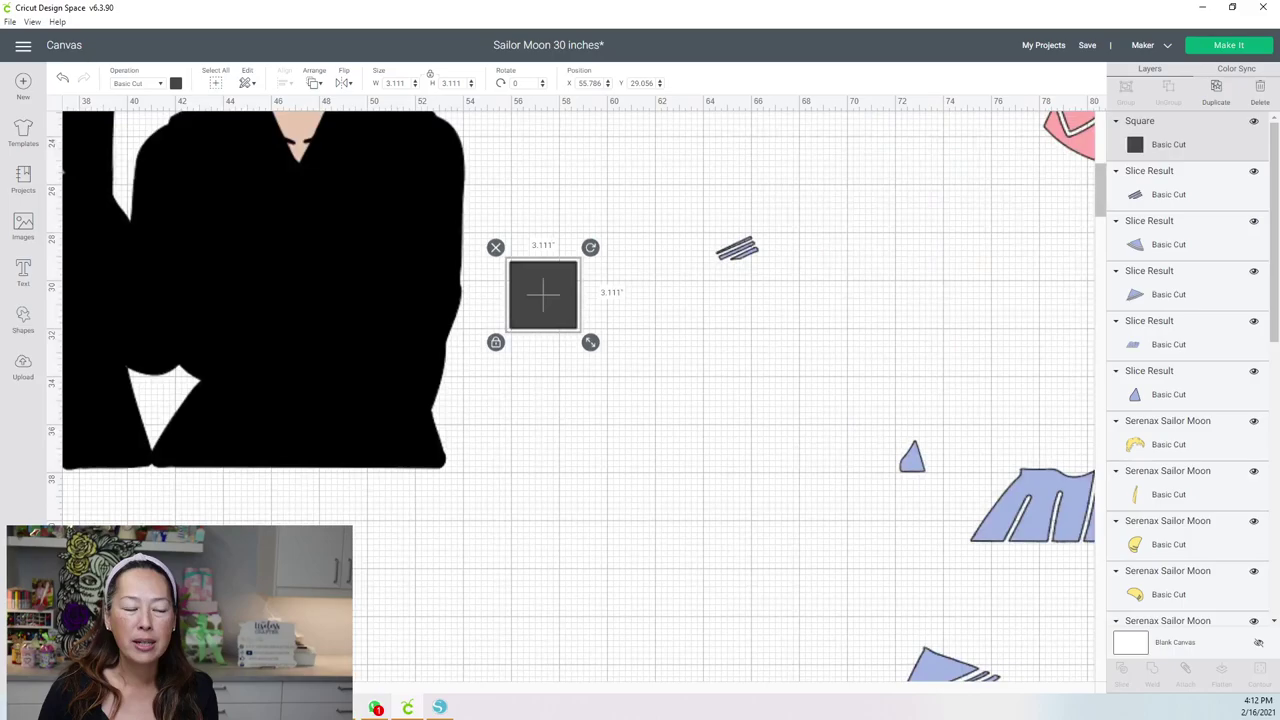
scroll(543, 293, "up", 2)
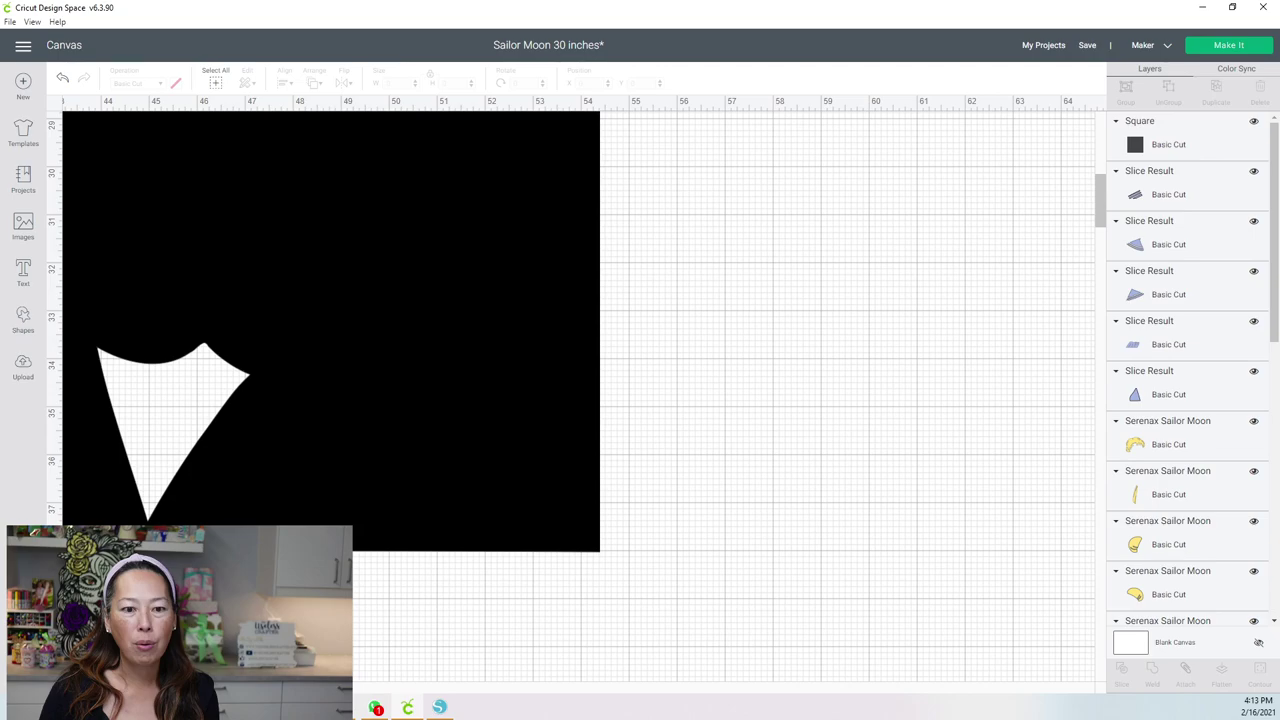
scroll(573, 380, "left", 4)
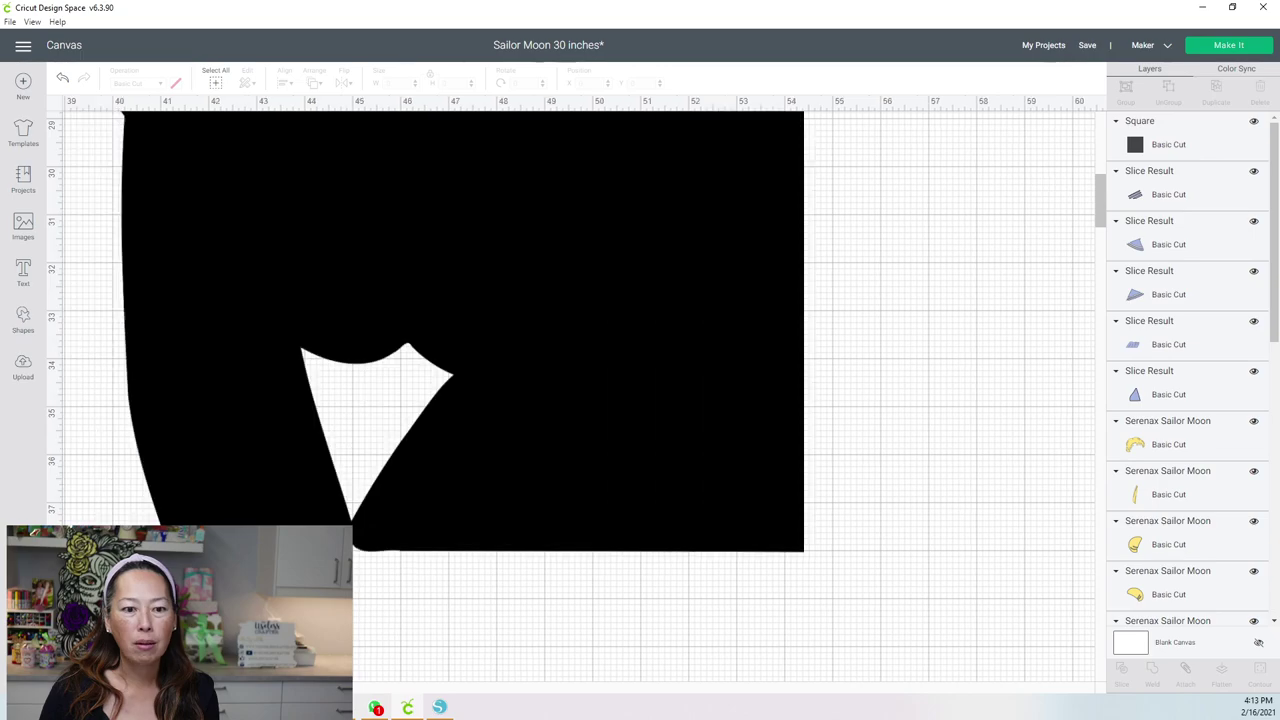
scroll(573, 380, "right", 15)
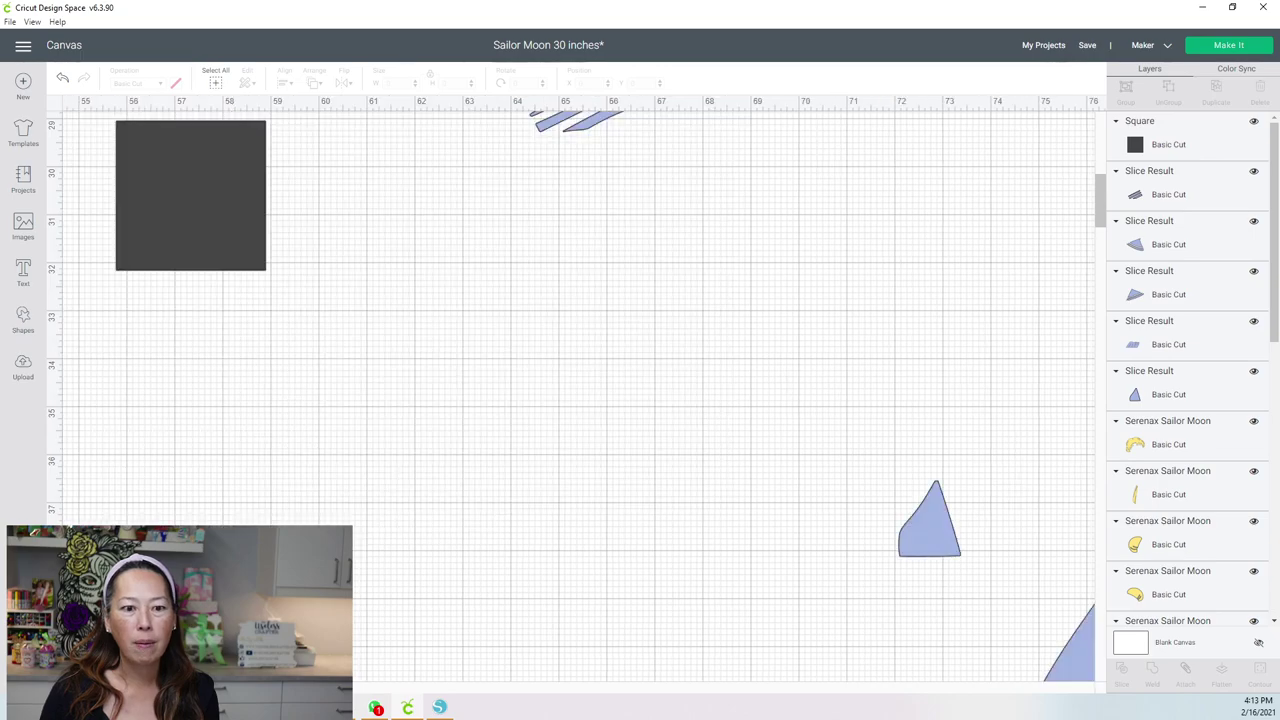
scroll(619, 293, "up", 4)
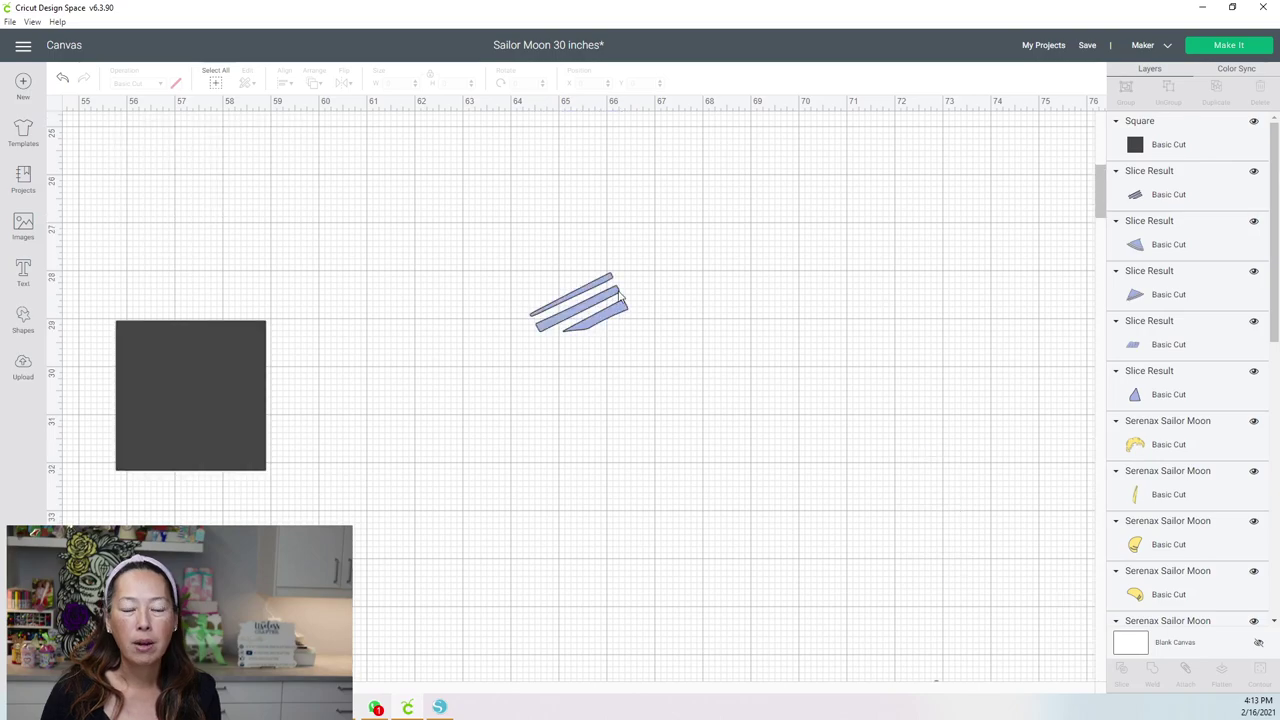
left_click_drag(212, 382, 690, 400)
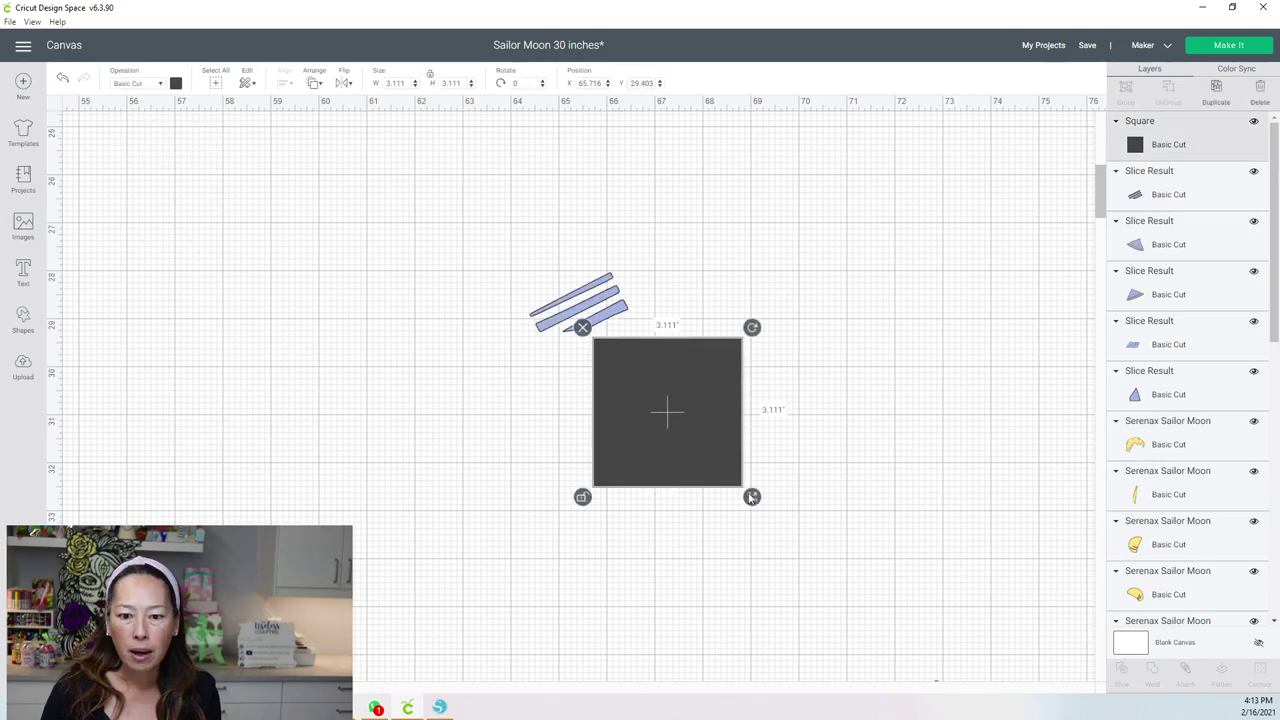
left_click_drag(752, 497, 637, 328)
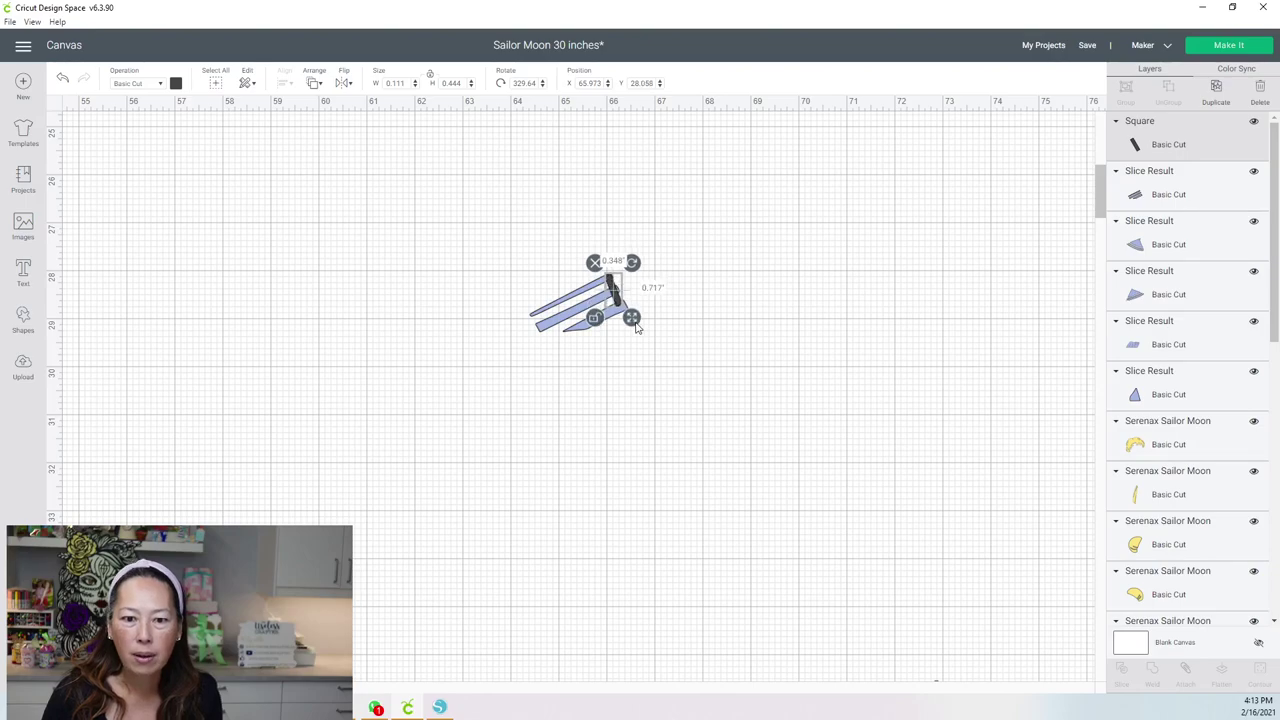
left_click(717, 397)
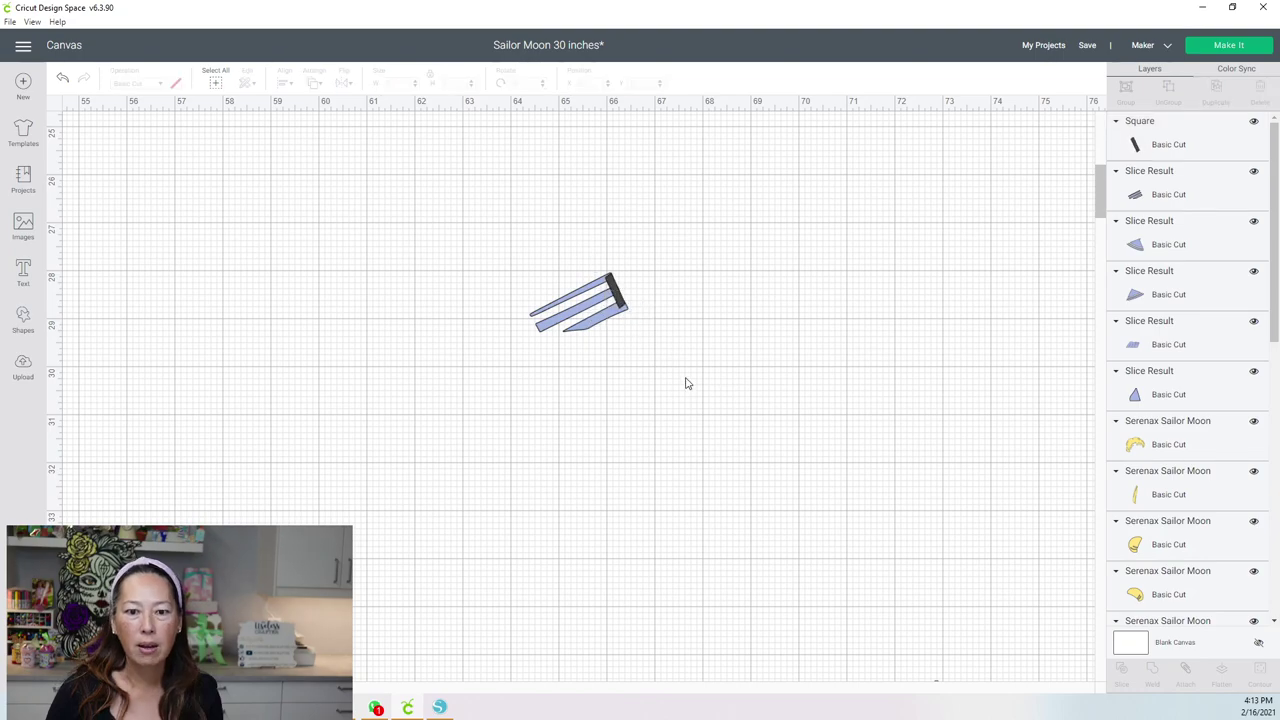
left_click(537, 283)
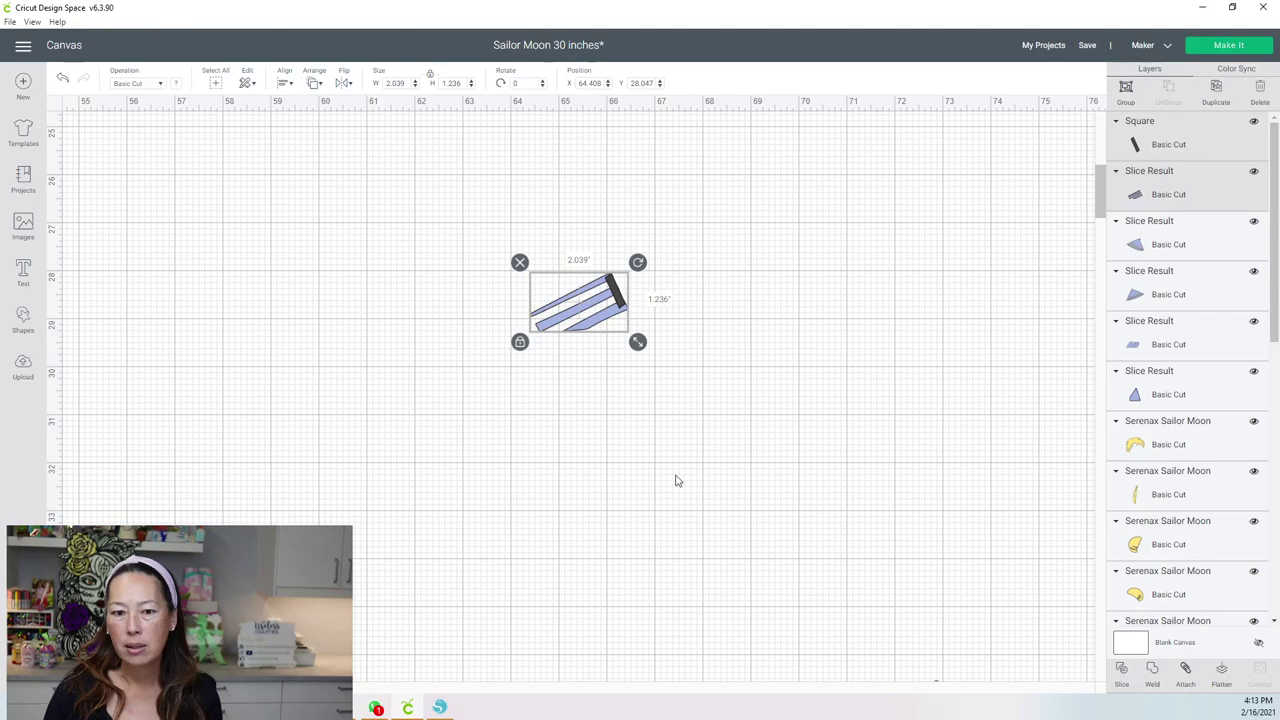
left_click(622, 446)
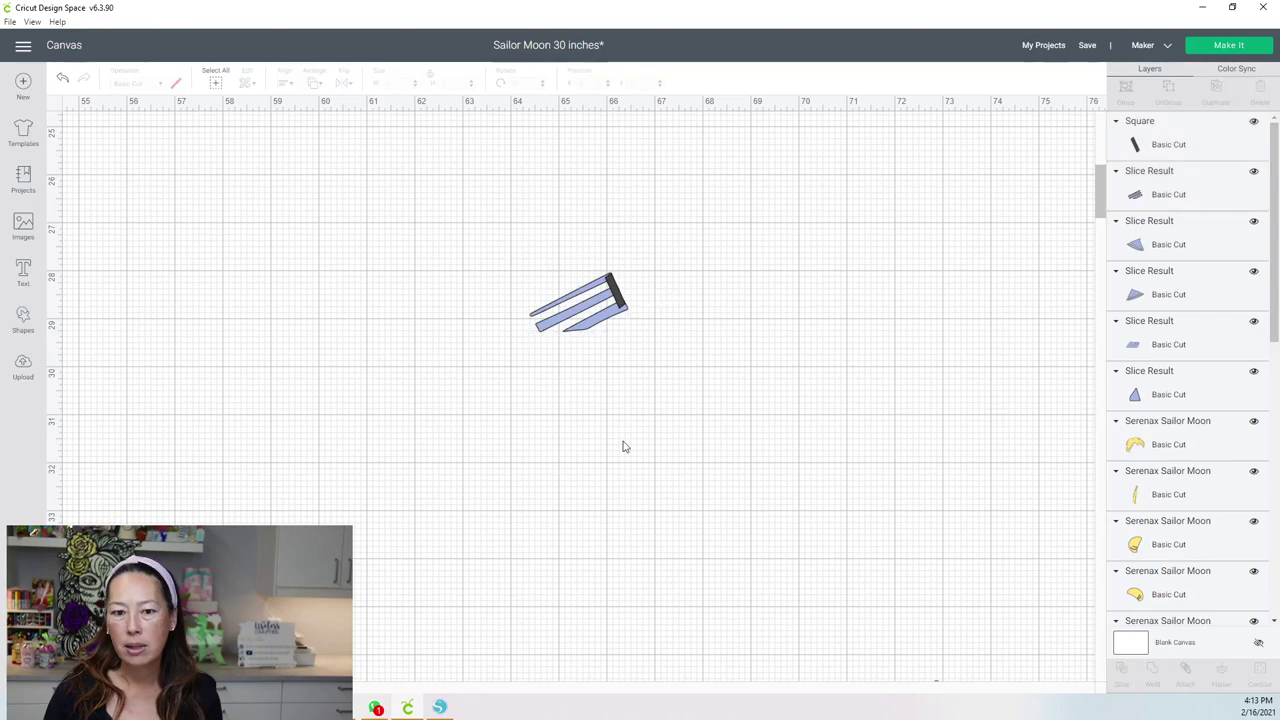
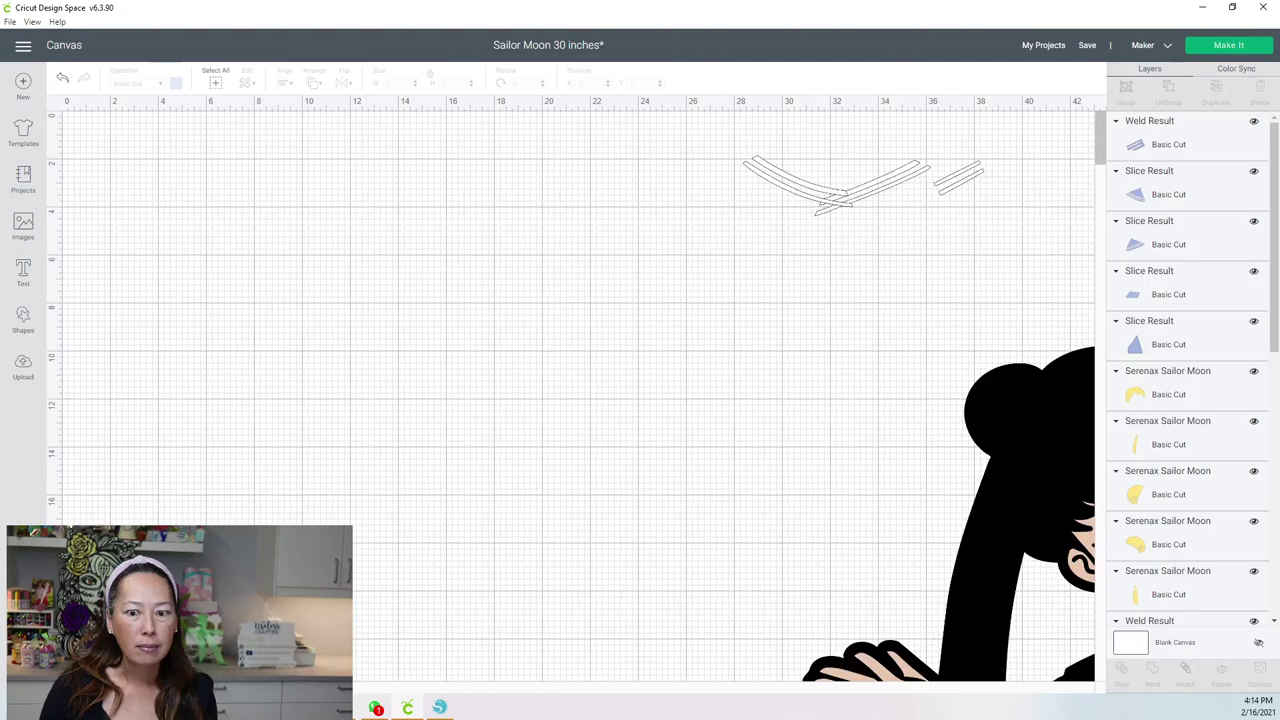
Step: Pull the curved white stripes away from the straight ones and move the whole skin-tone layer off the black figure to its left
scroll(338, 385, "down", 3)
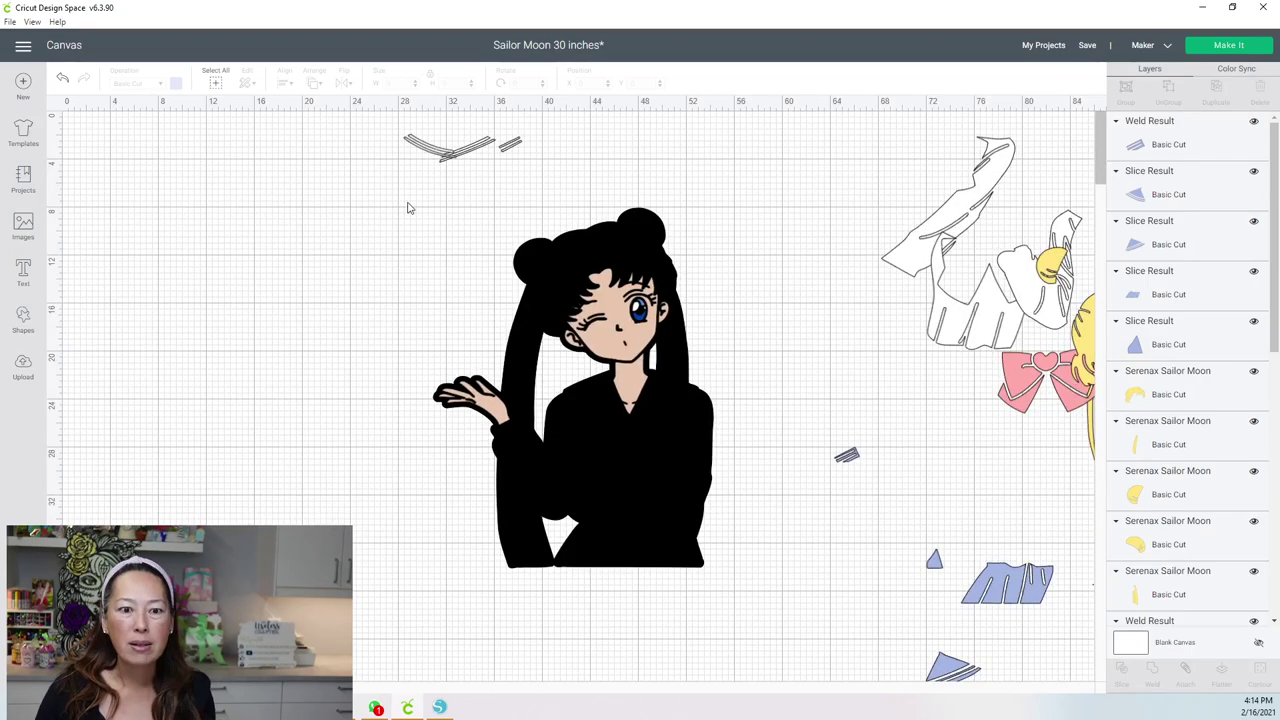
left_click_drag(456, 160, 410, 243)
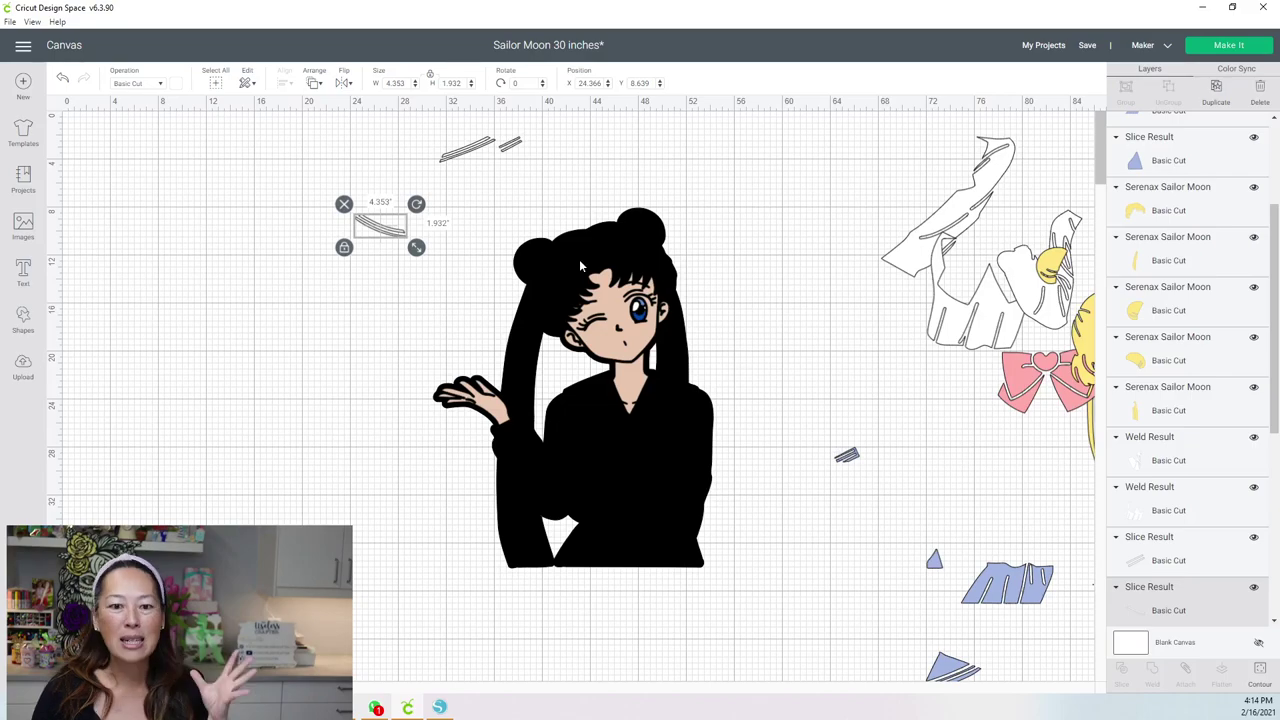
left_click(474, 408)
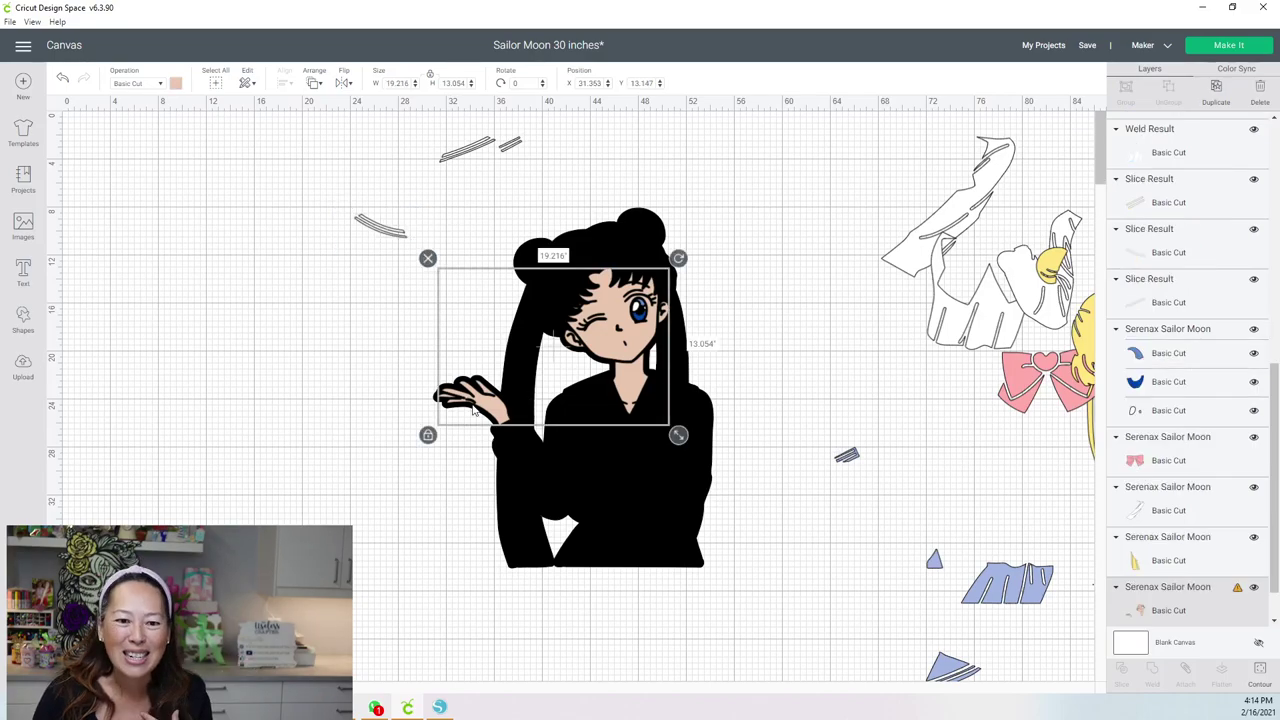
left_click_drag(474, 409, 194, 398)
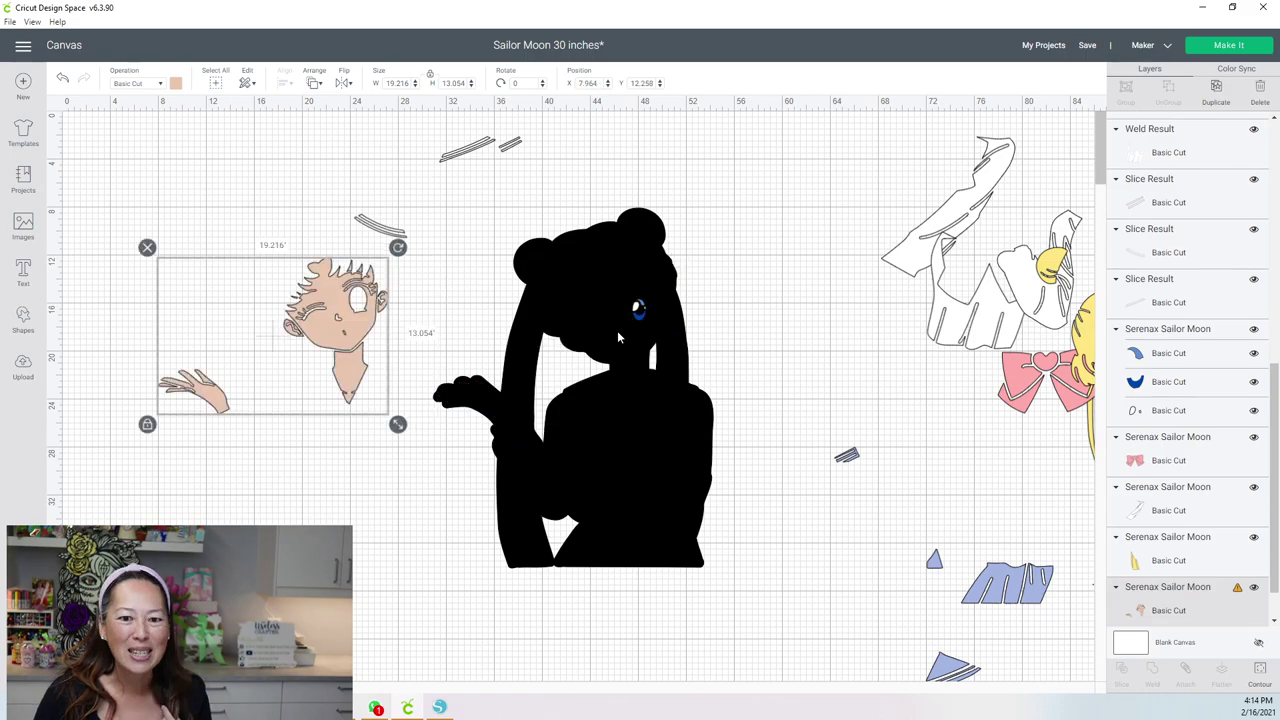
Step: Move the eye off the black figure into the empty area beside the head and ungroup it
left_click(640, 307)
left_click_drag(746, 228, 803, 241)
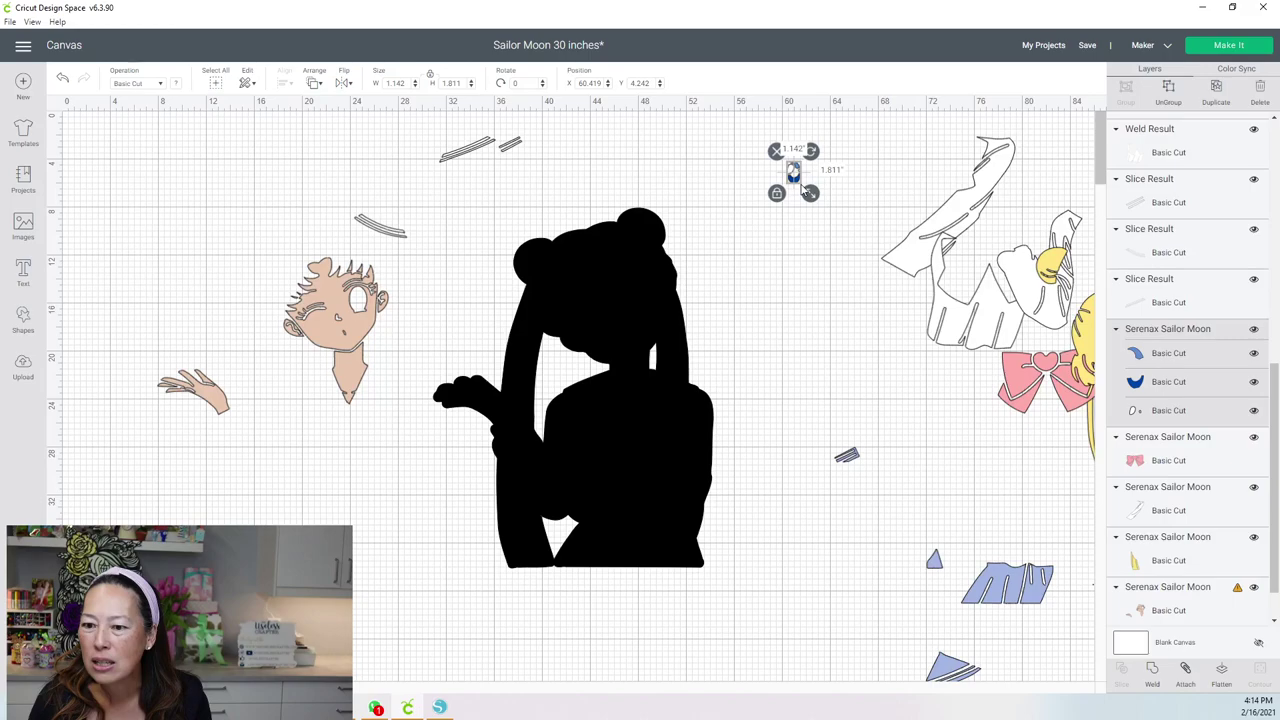
left_click(1170, 93)
Step: Spread the eye's dark blue, light blue and white pieces apart so none of them overlap
left_click(860, 218)
left_click_drag(793, 173, 855, 207)
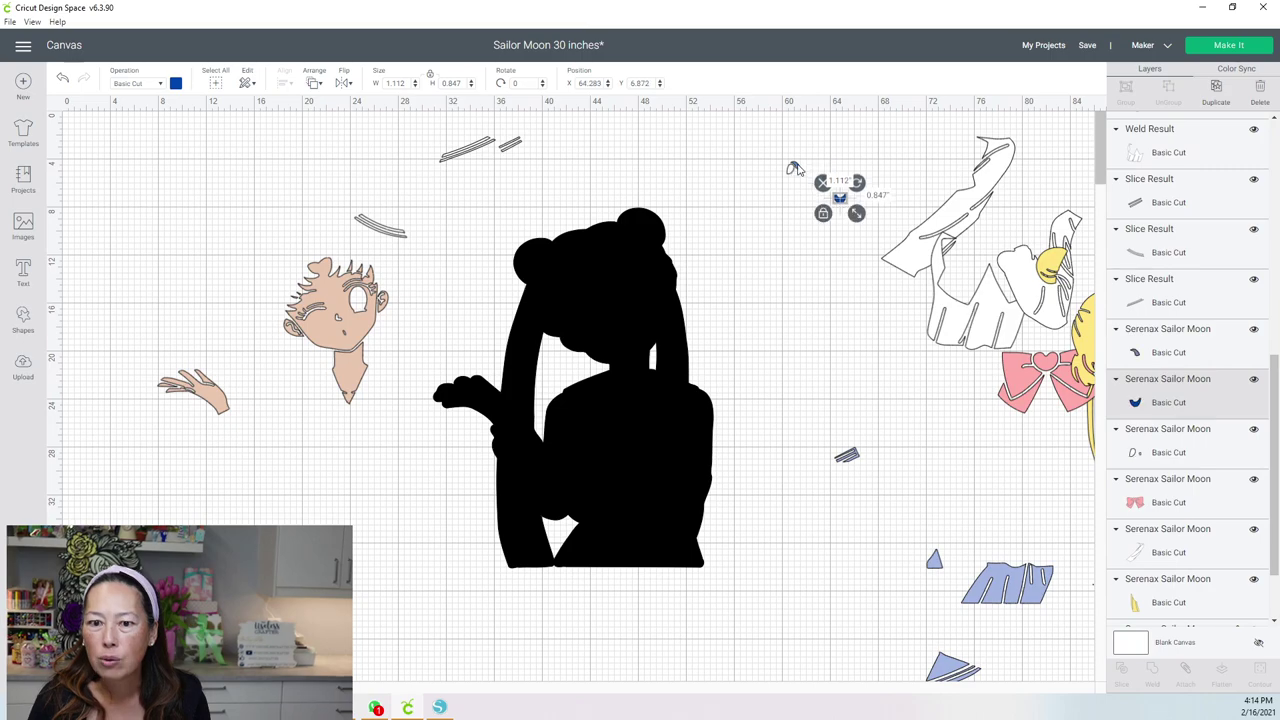
left_click(795, 170)
left_click(794, 170)
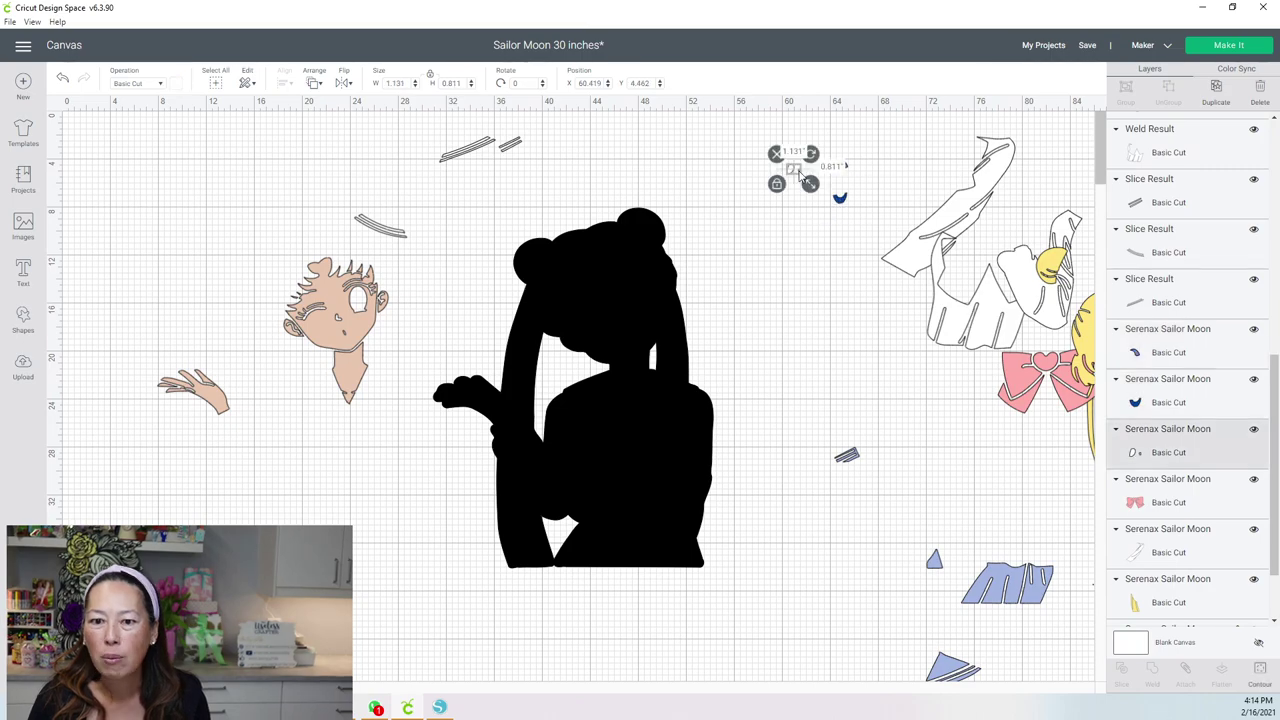
left_click(799, 282)
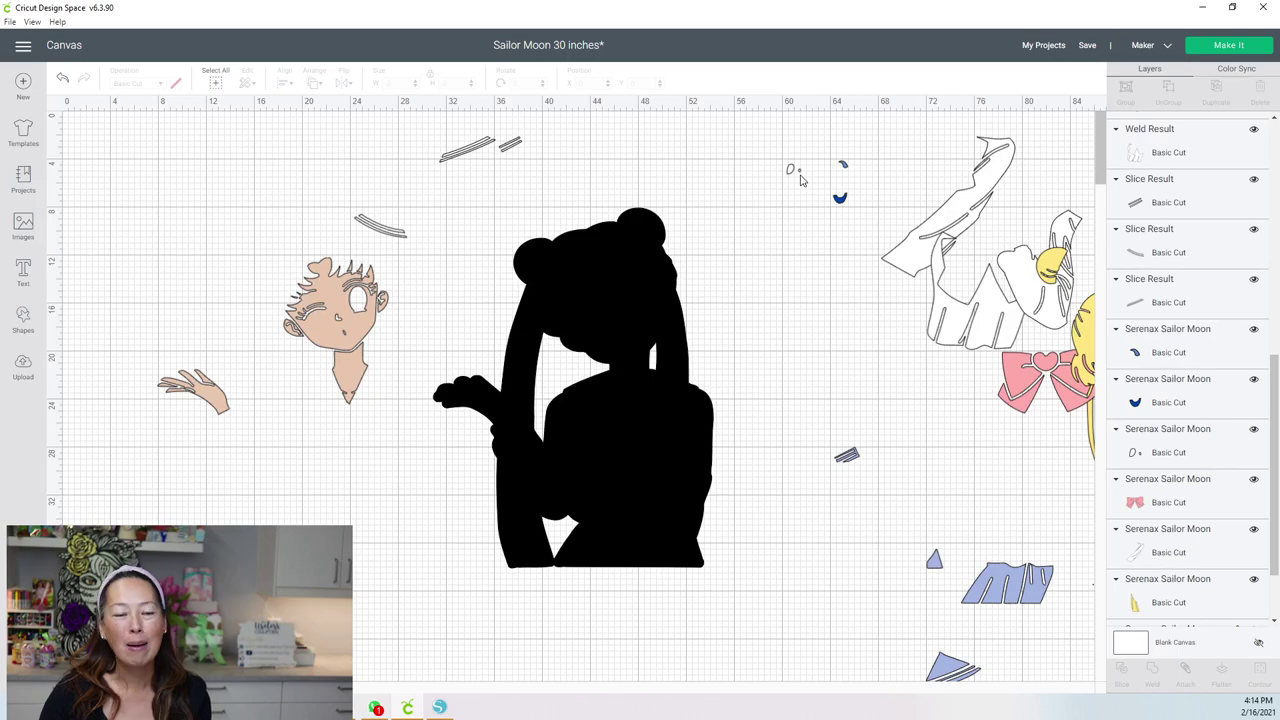
left_click_drag(793, 170, 840, 192)
left_click(717, 280)
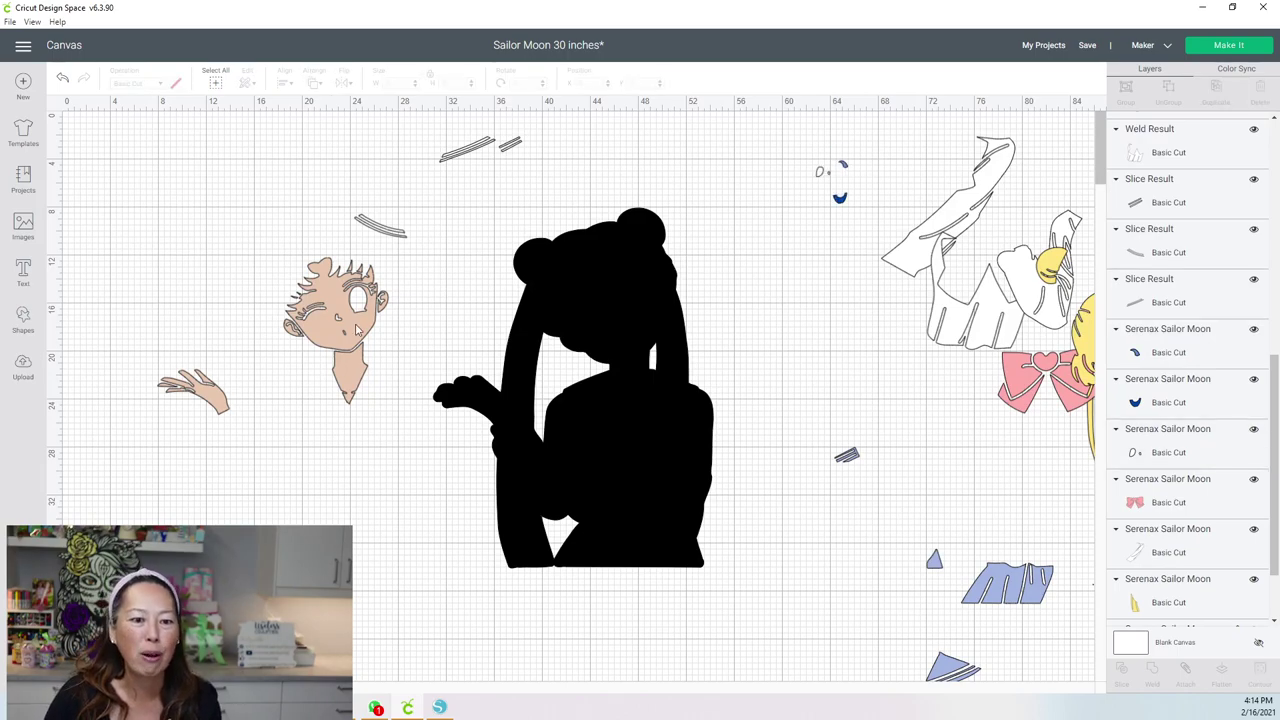
Step: Shift the skin-tone layer with the face, neck and hand to about X 9.4, Y 13.7 inches
left_click(357, 330)
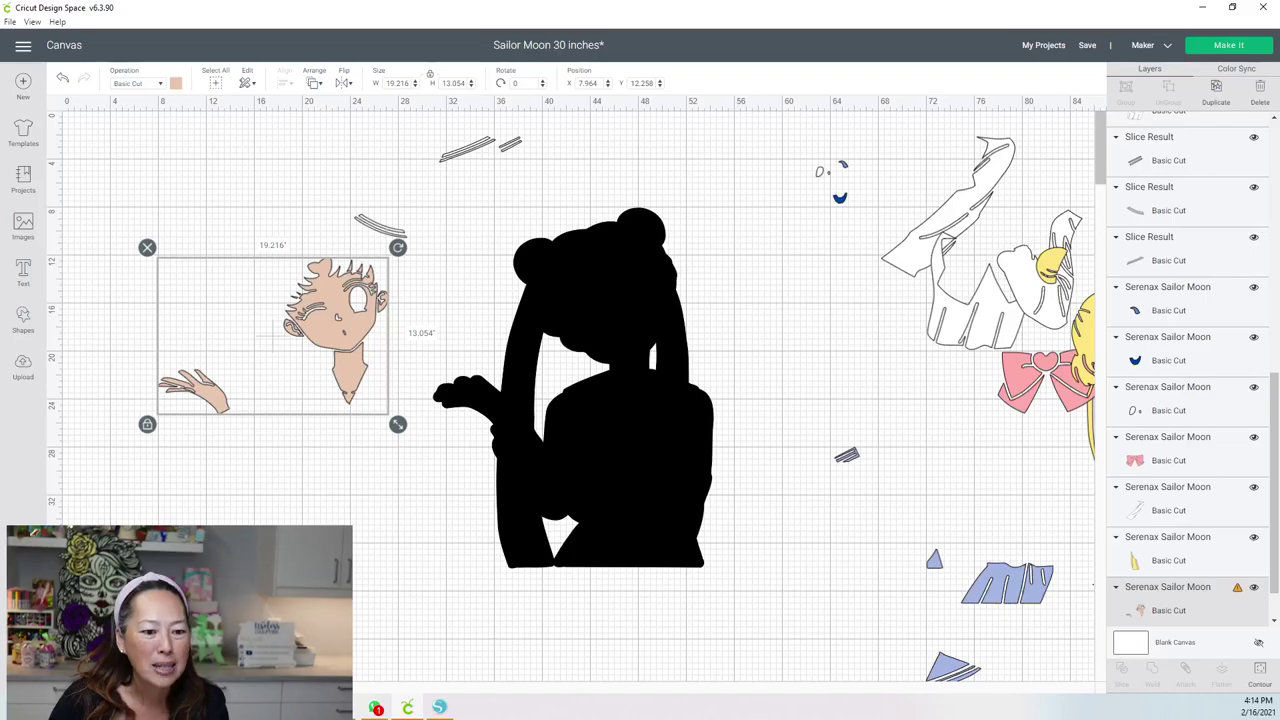
scroll(229, 388, "up", 5)
left_click(512, 148)
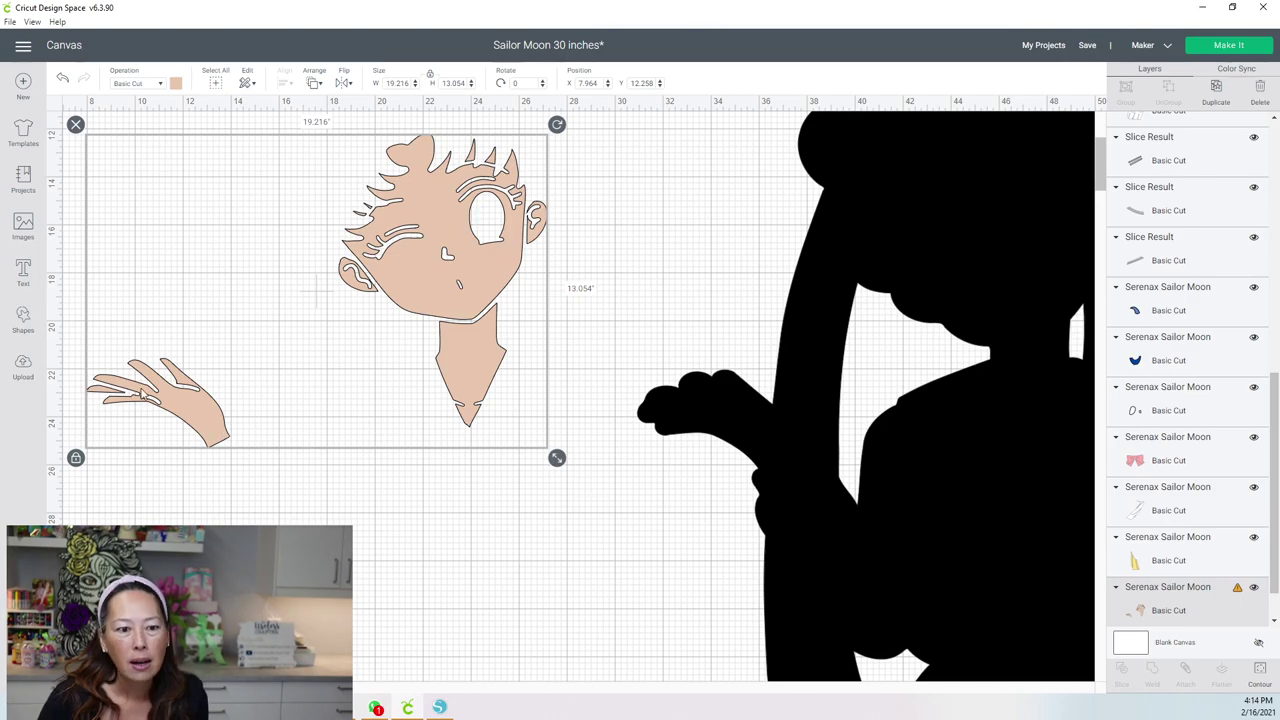
left_click_drag(225, 408, 259, 443)
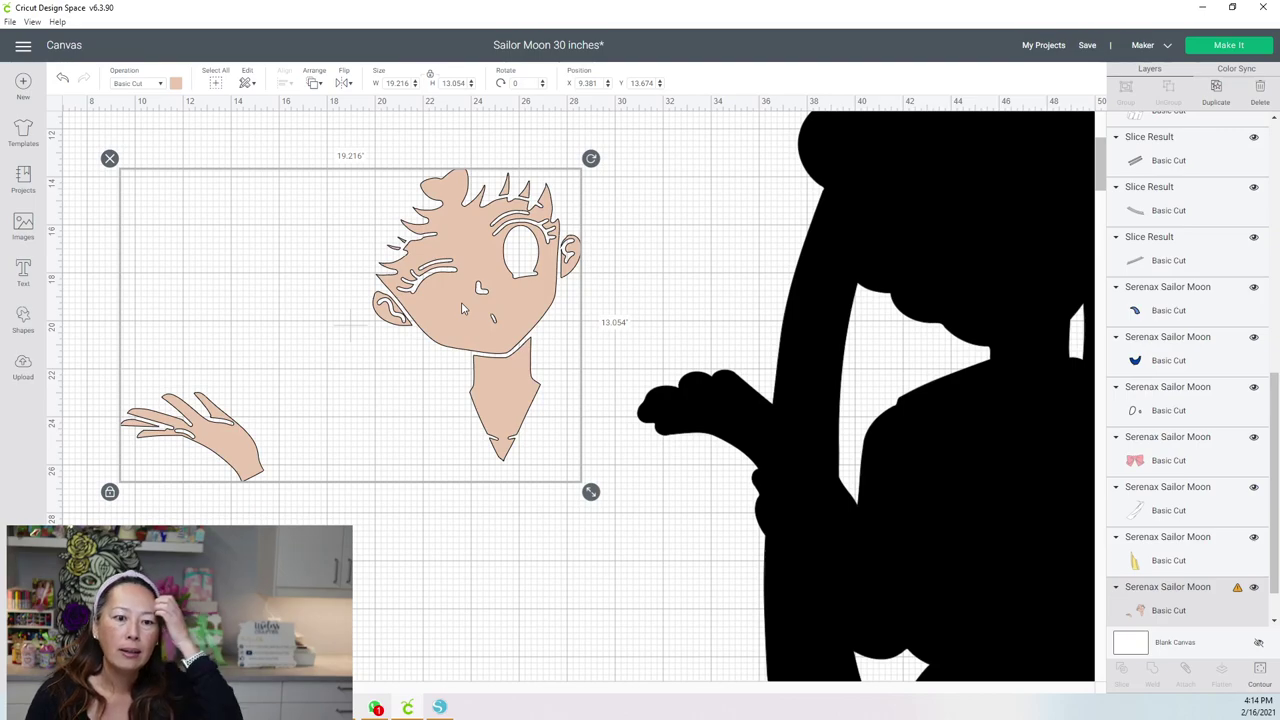
Step: Insert a square, enlarge it to about 8.1 inches and place it so that it covers only the skin-tone hand
left_click(29, 322)
left_click(71, 229)
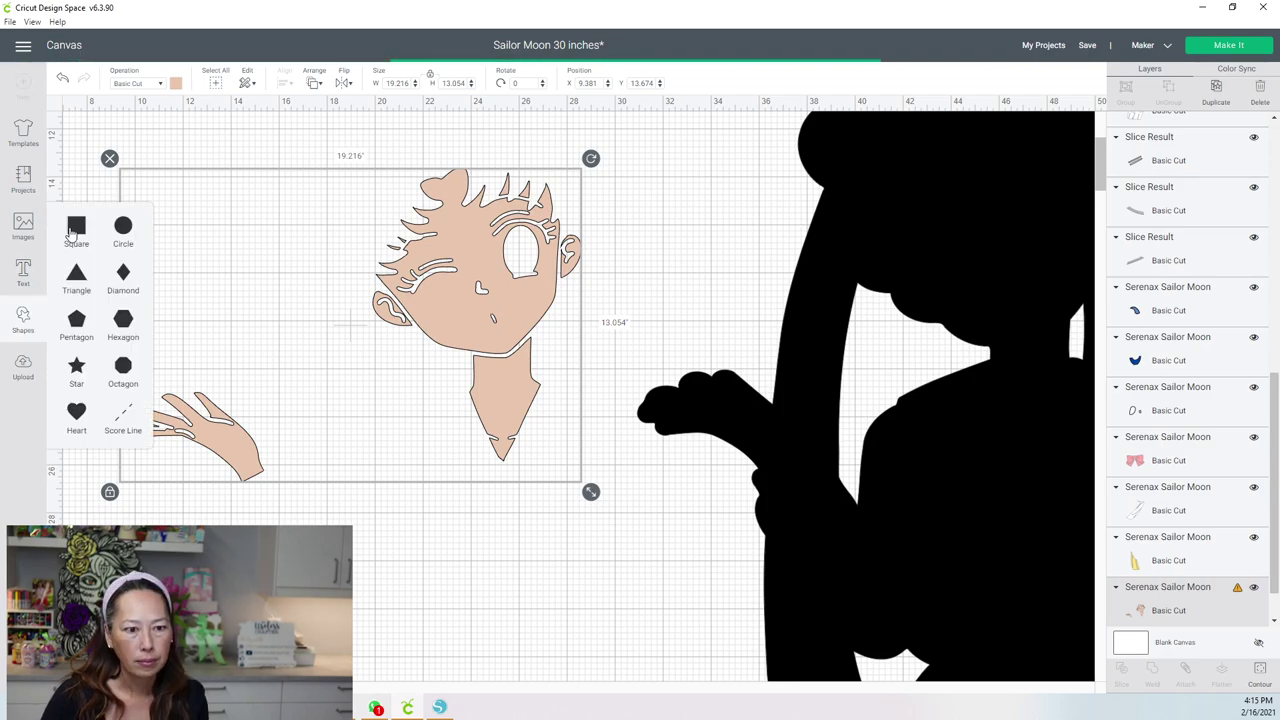
left_click_drag(106, 157, 183, 409)
left_click_drag(232, 444, 340, 556)
left_click_drag(316, 469, 269, 458)
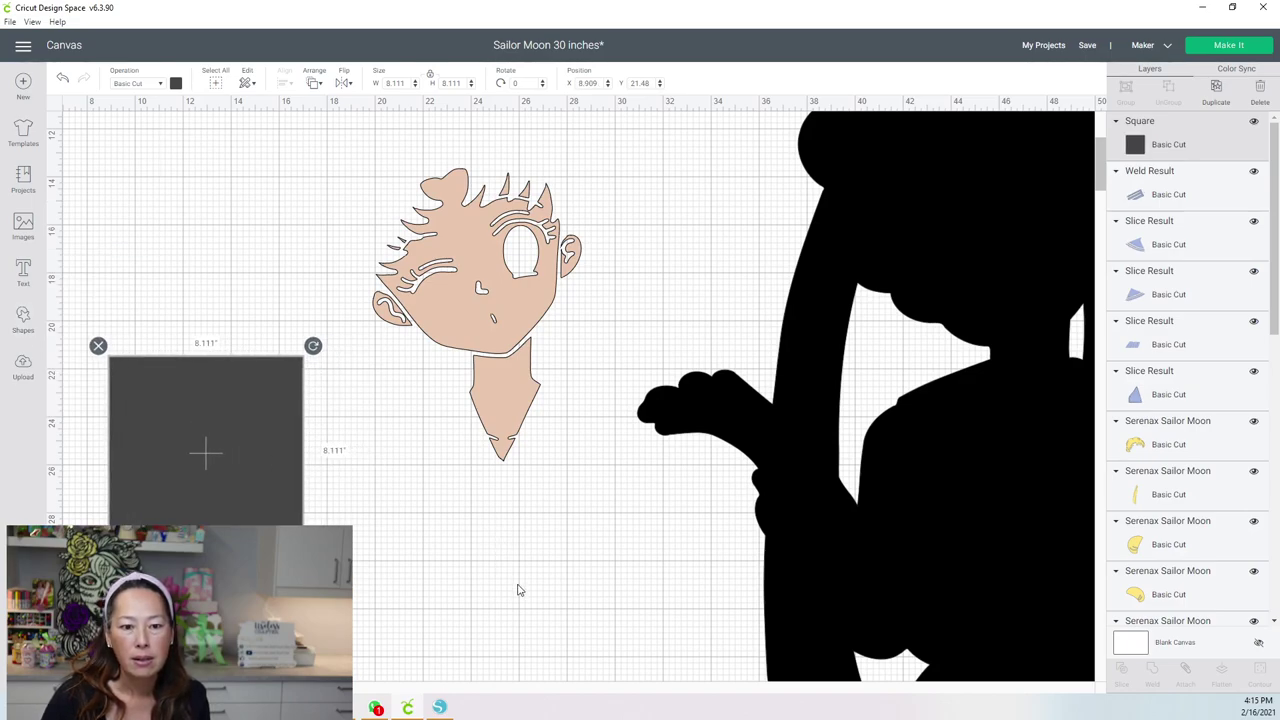
left_click(430, 630)
left_click_drag(358, 641, 212, 405)
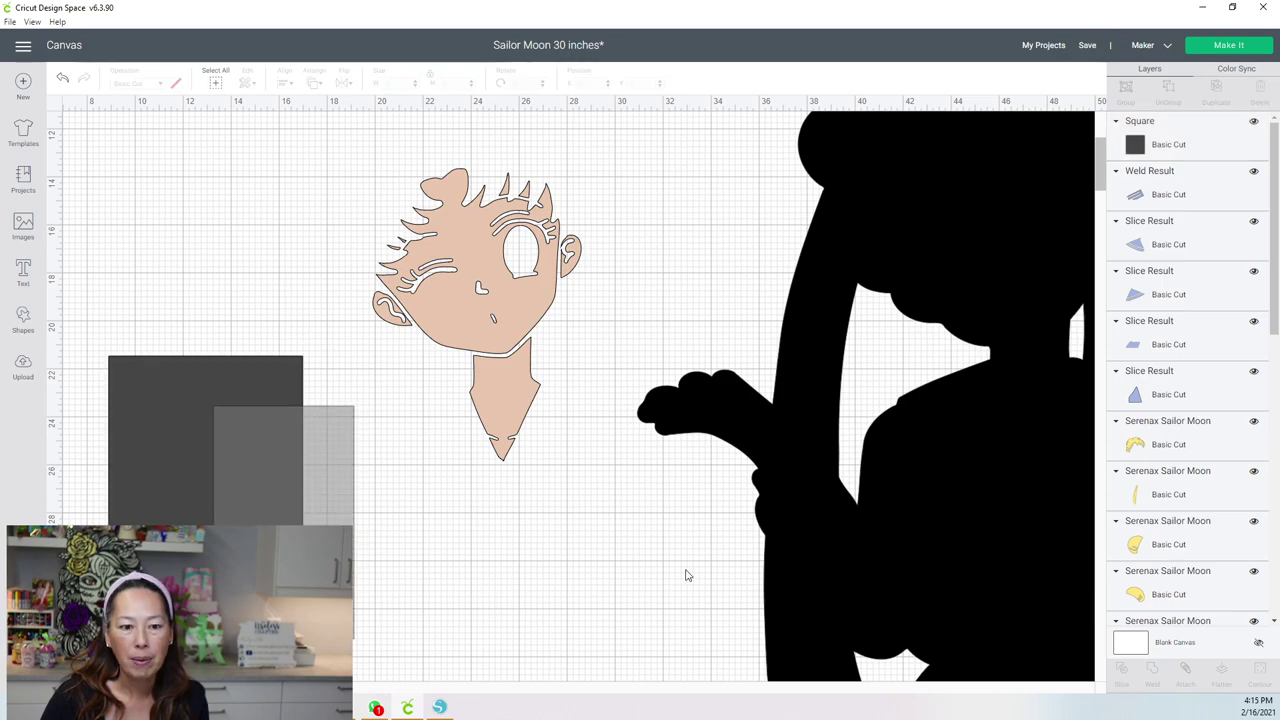
Step: Slice the hand out of the skin-tone layer with the square and delete the leftover square and dark hand copy
left_click(608, 435)
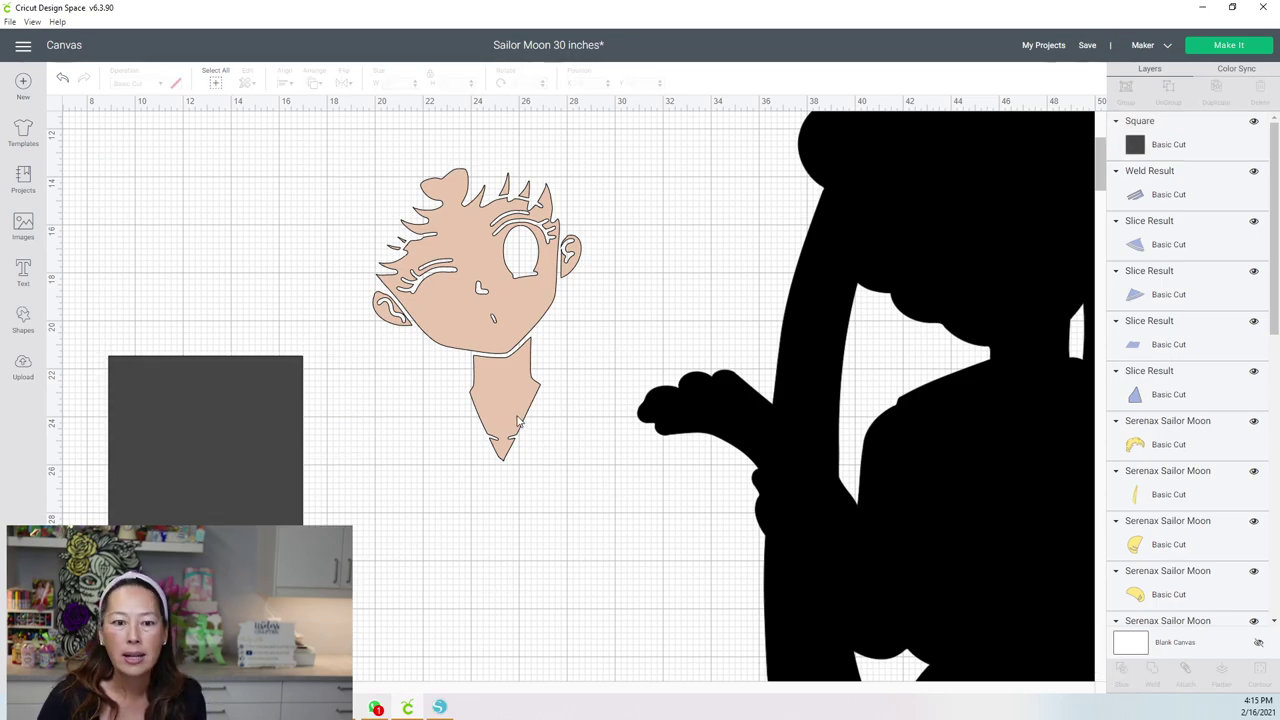
key("ctrl+z")
left_click_drag(220, 385, 425, 483)
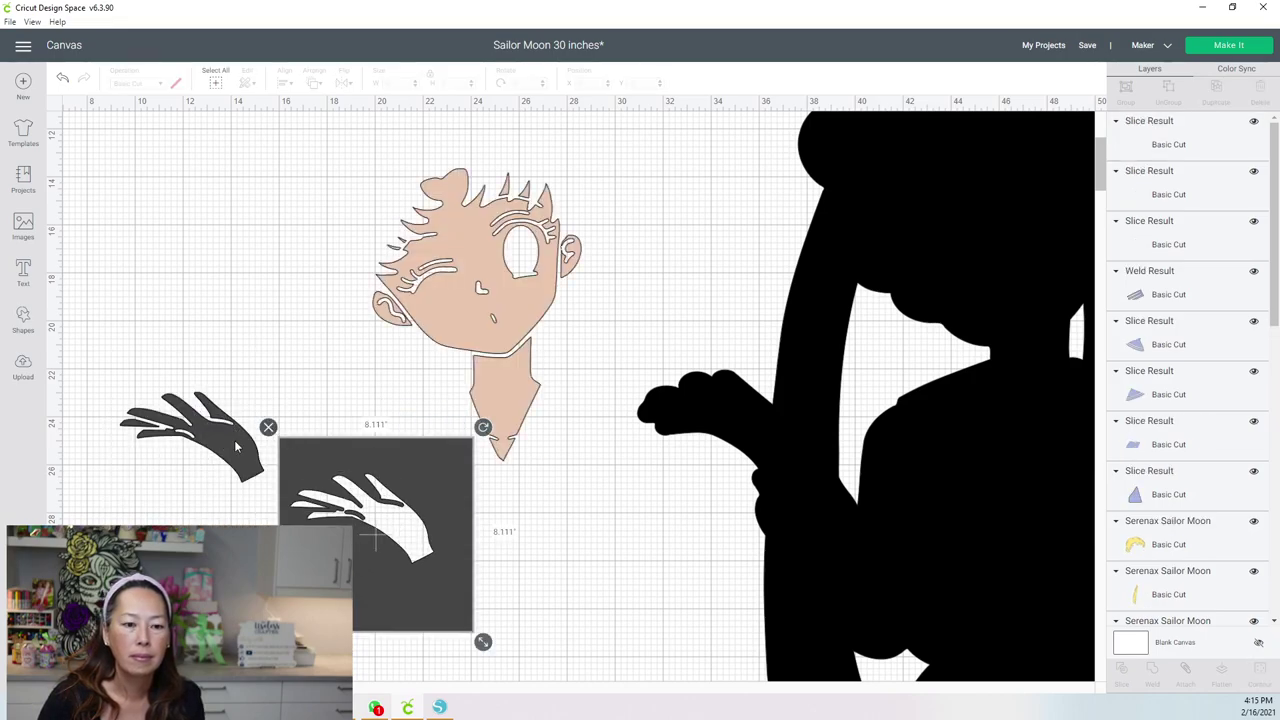
key("Delete")
left_click_drag(236, 447, 372, 359)
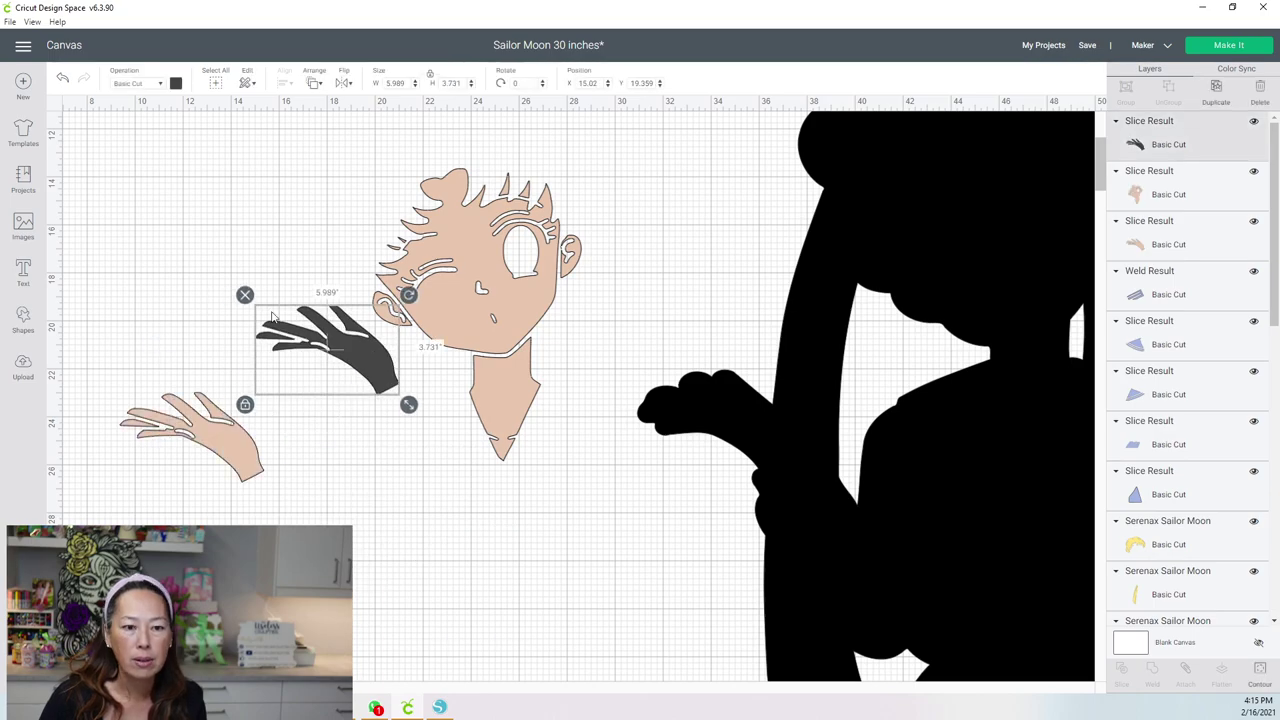
left_click(245, 296)
Step: Move the separated skin-tone hand up beside the face
left_click(228, 436)
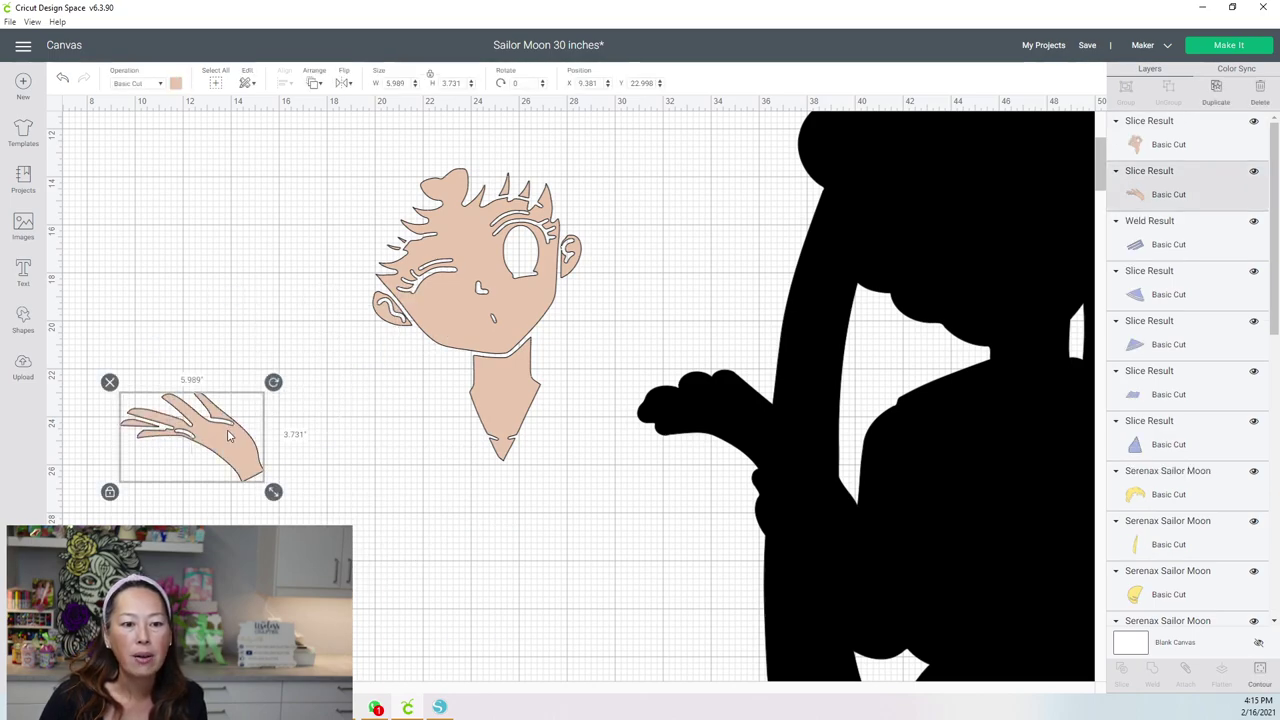
left_click_drag(228, 436, 257, 265)
left_click(356, 331)
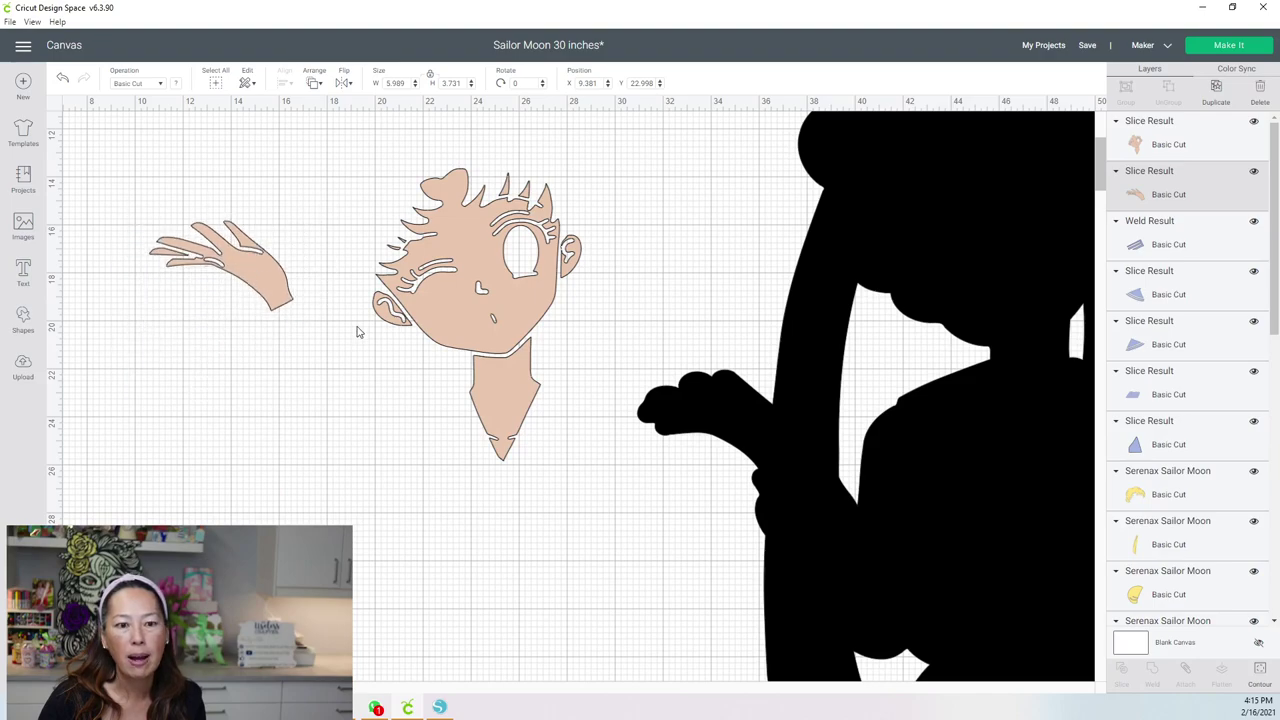
Step: Rotate the face and neck piece to about 20.86° so that the face stands upright
left_click(492, 235)
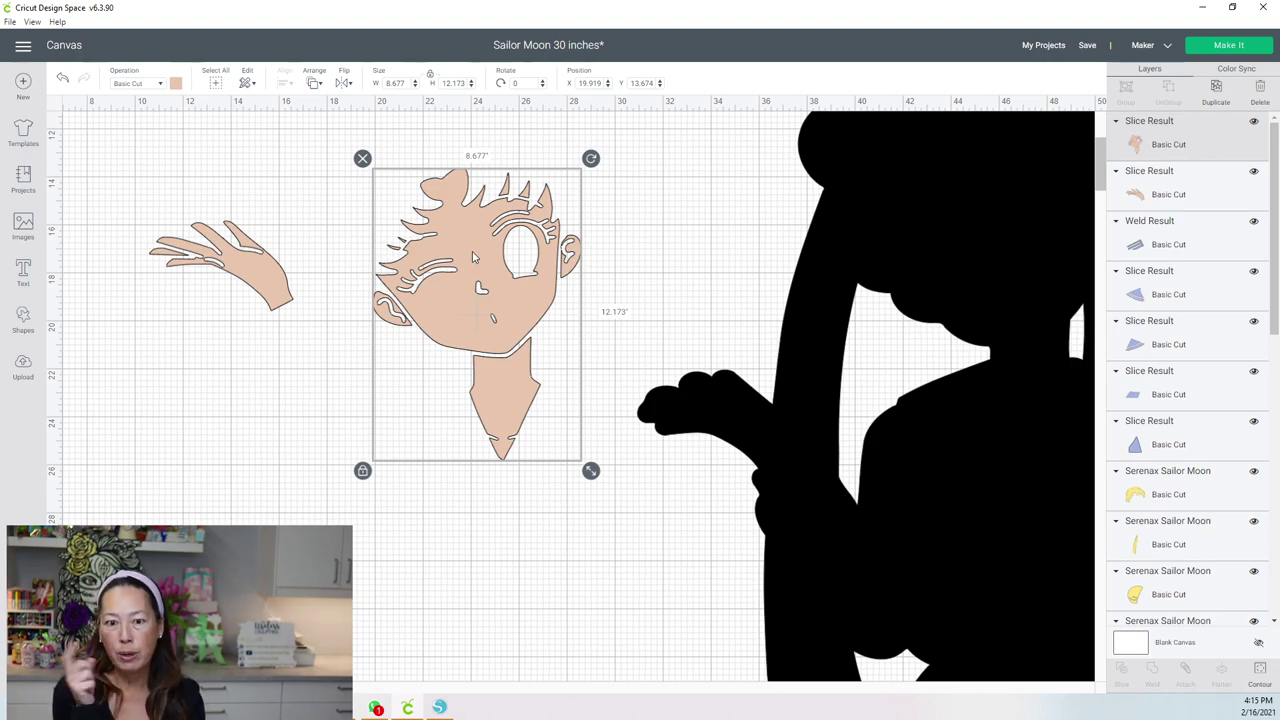
left_click_drag(590, 158, 546, 134)
left_click(424, 518)
left_click(414, 495)
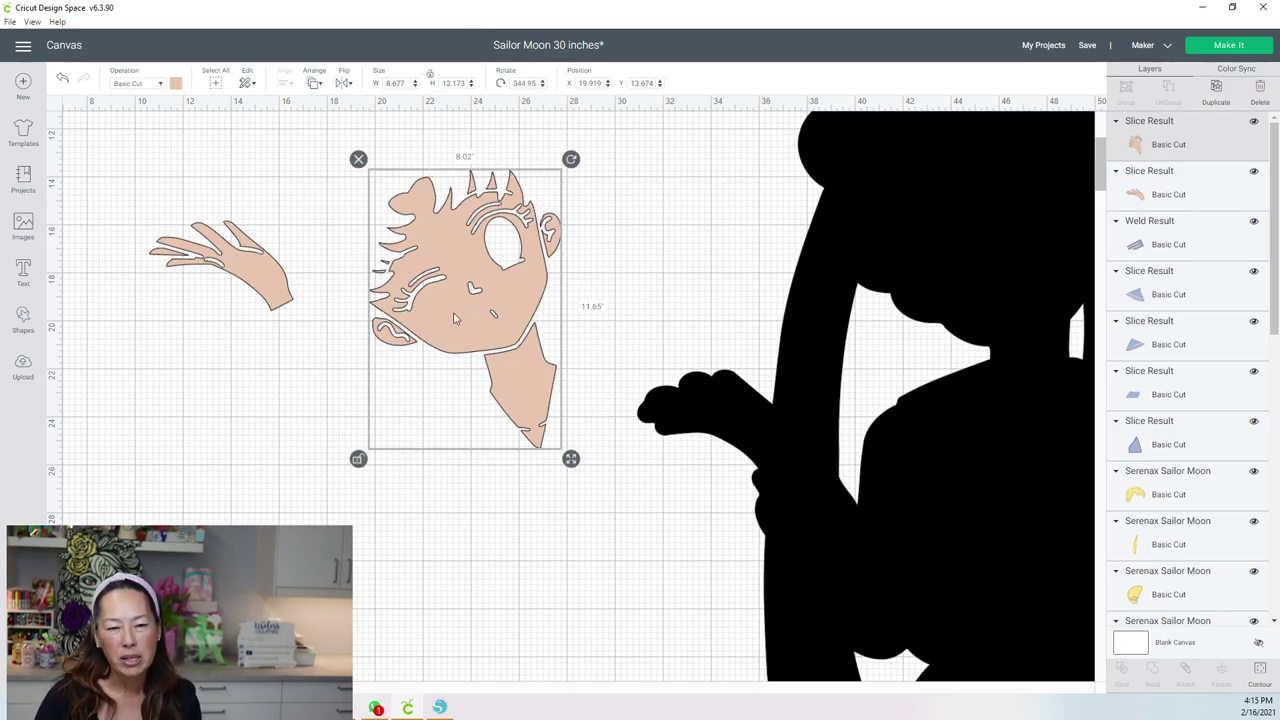
left_click_drag(575, 163, 613, 265)
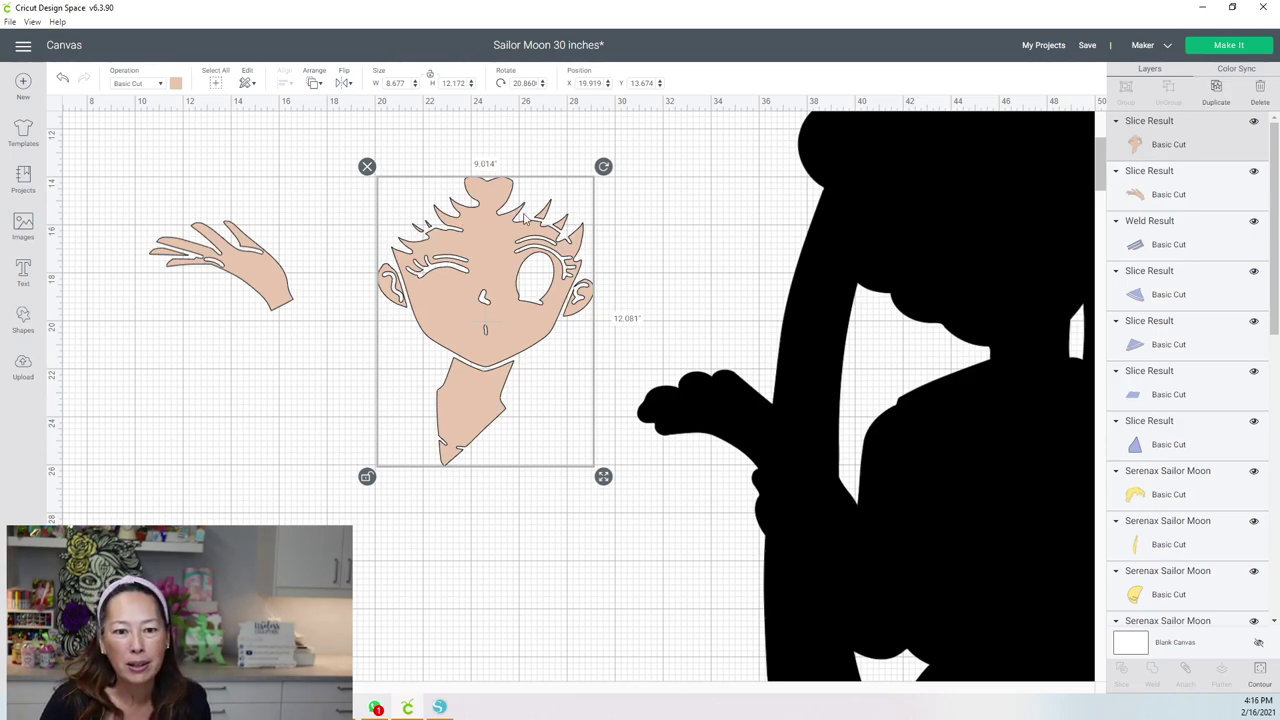
Step: Move the upright face closer to the hand, duplicate it and place the copy below the hand
left_click_drag(564, 227, 510, 229)
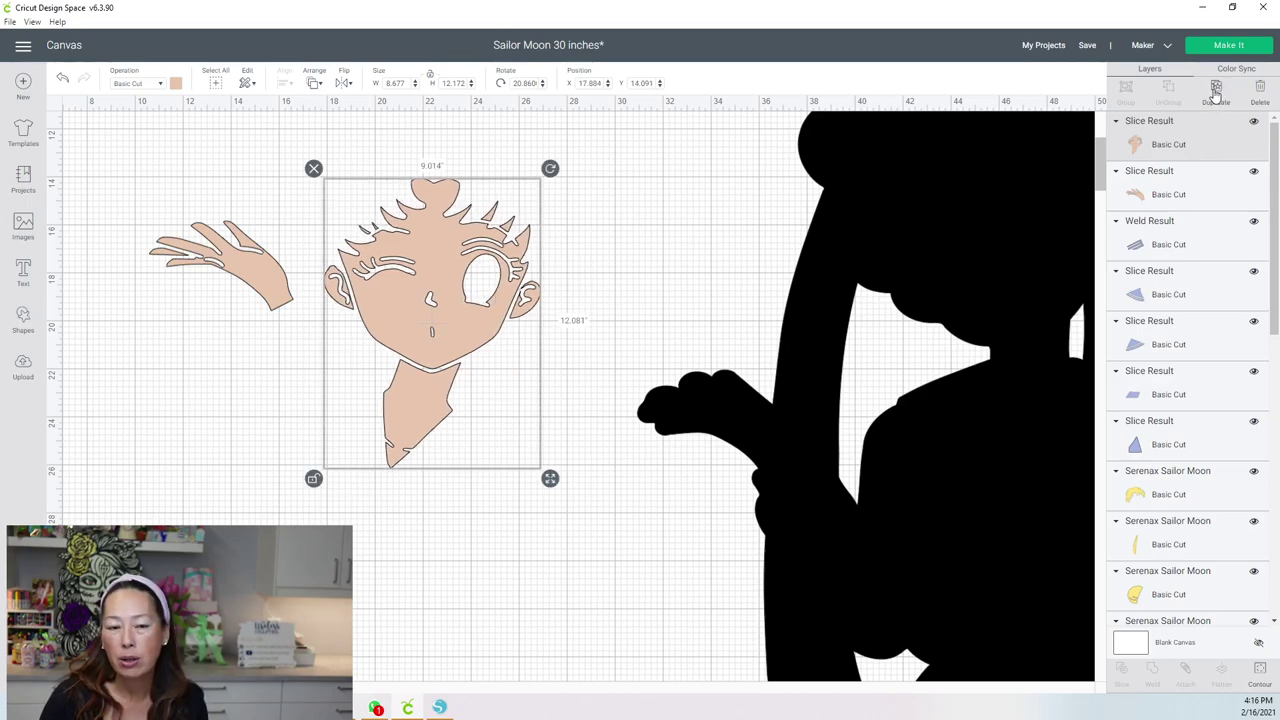
key("ctrl+d")
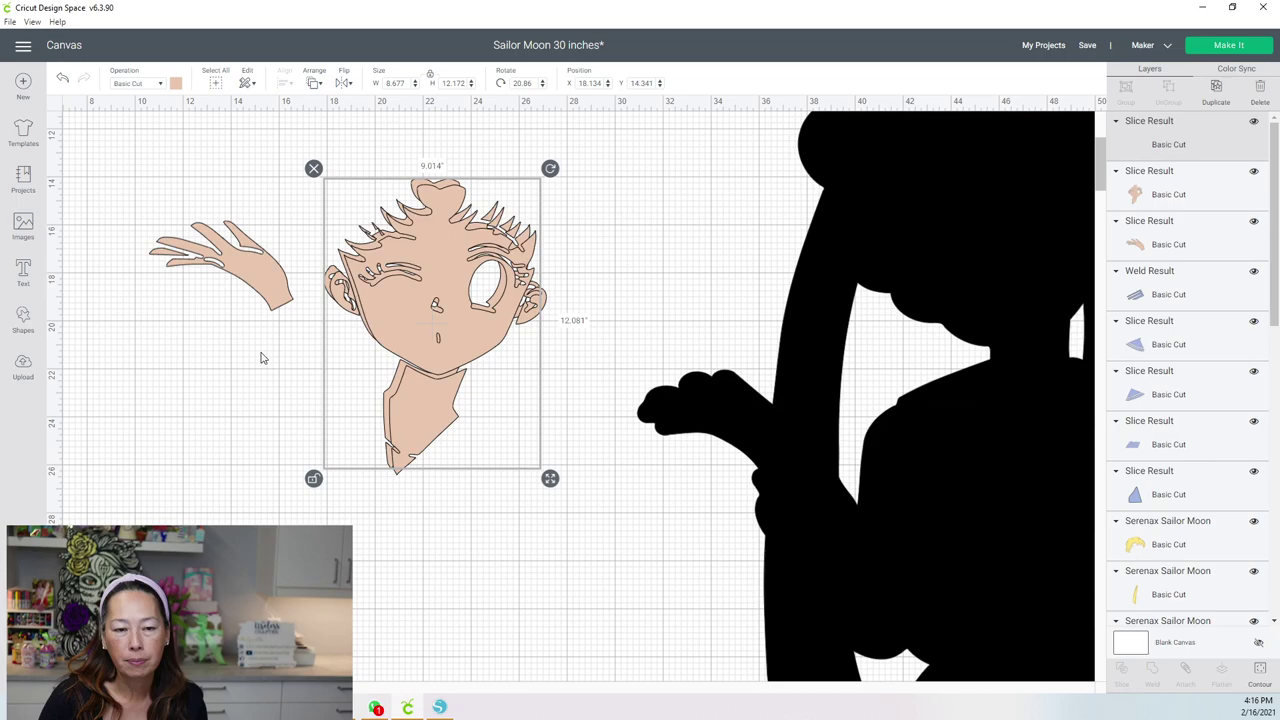
left_click_drag(540, 220, 315, 318)
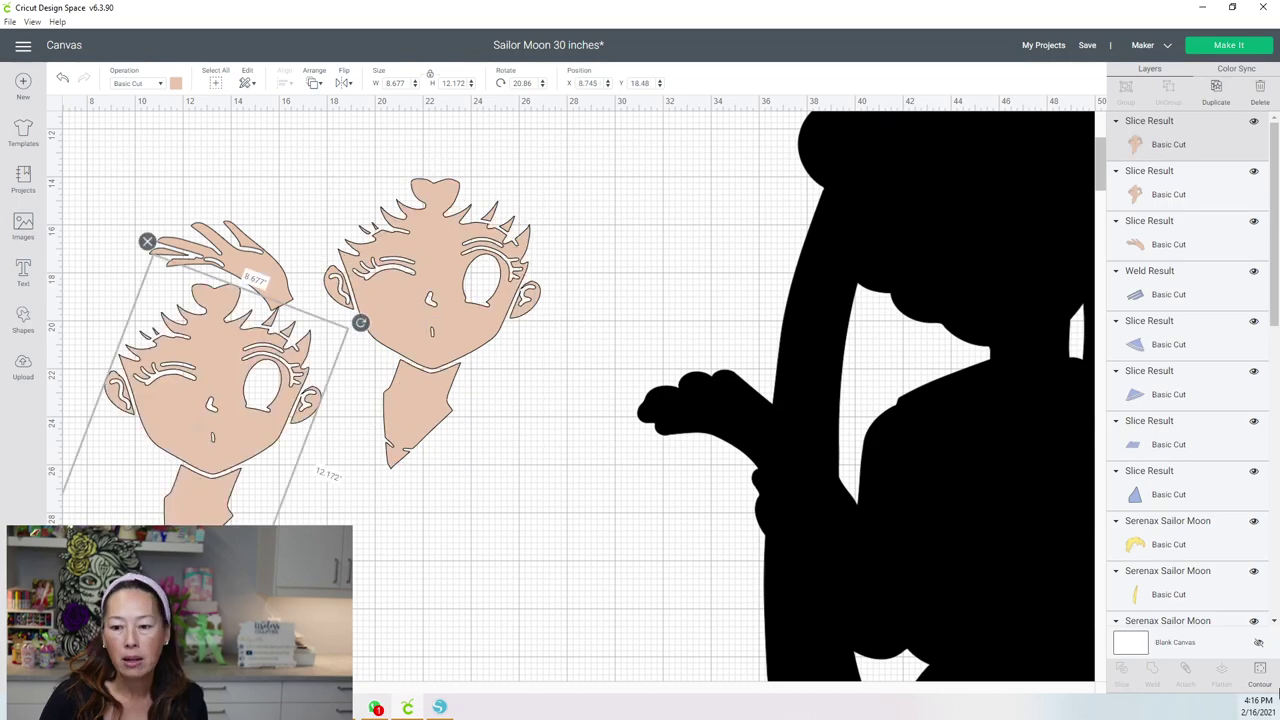
Step: Hide all contours of the face copy except the outer face outline, and move the black figure closer to the skin-tone pieces
left_click(1260, 686)
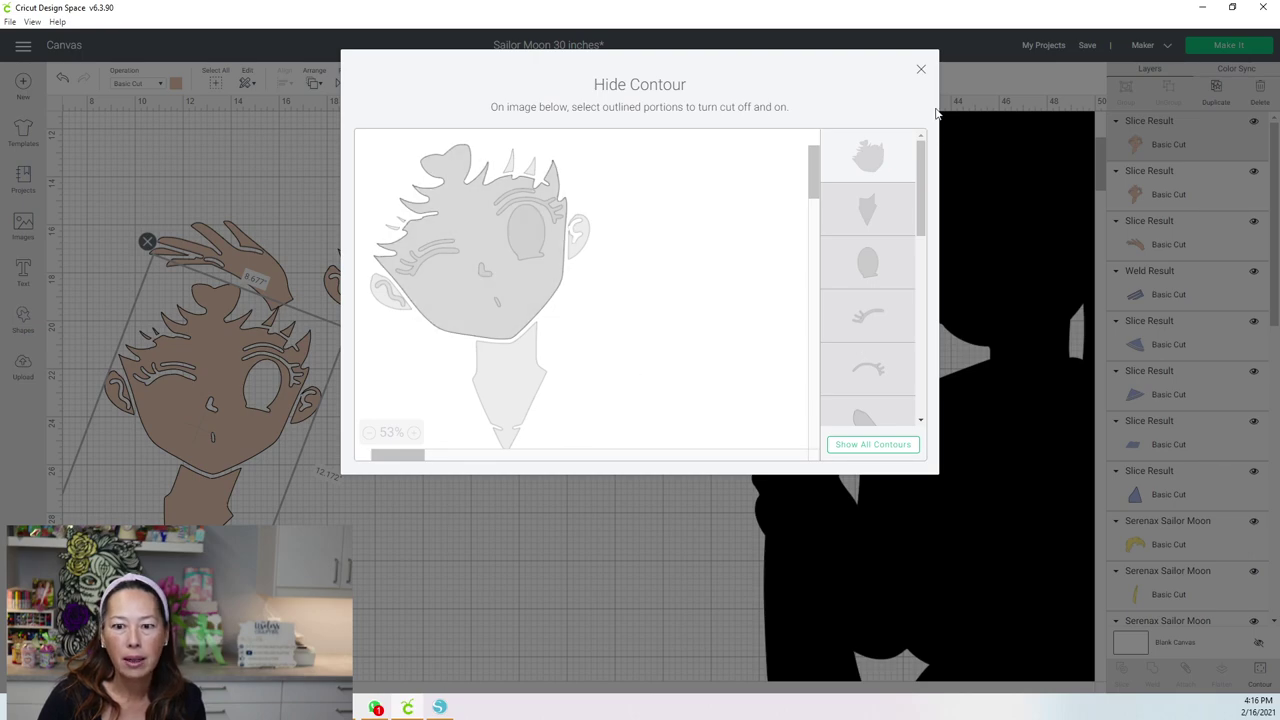
left_click(921, 74)
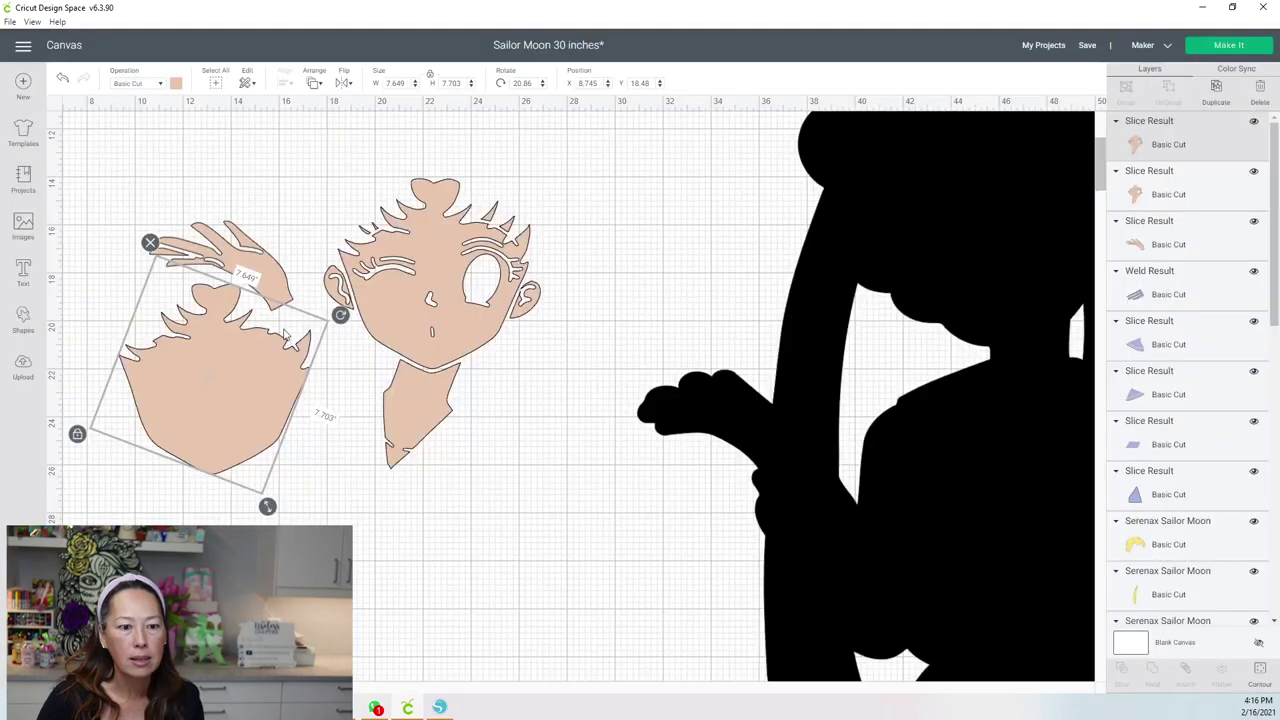
mouse_move(341, 355)
left_mouse_down()
mouse_move(409, 332)
mouse_move(338, 366)
left_mouse_up()
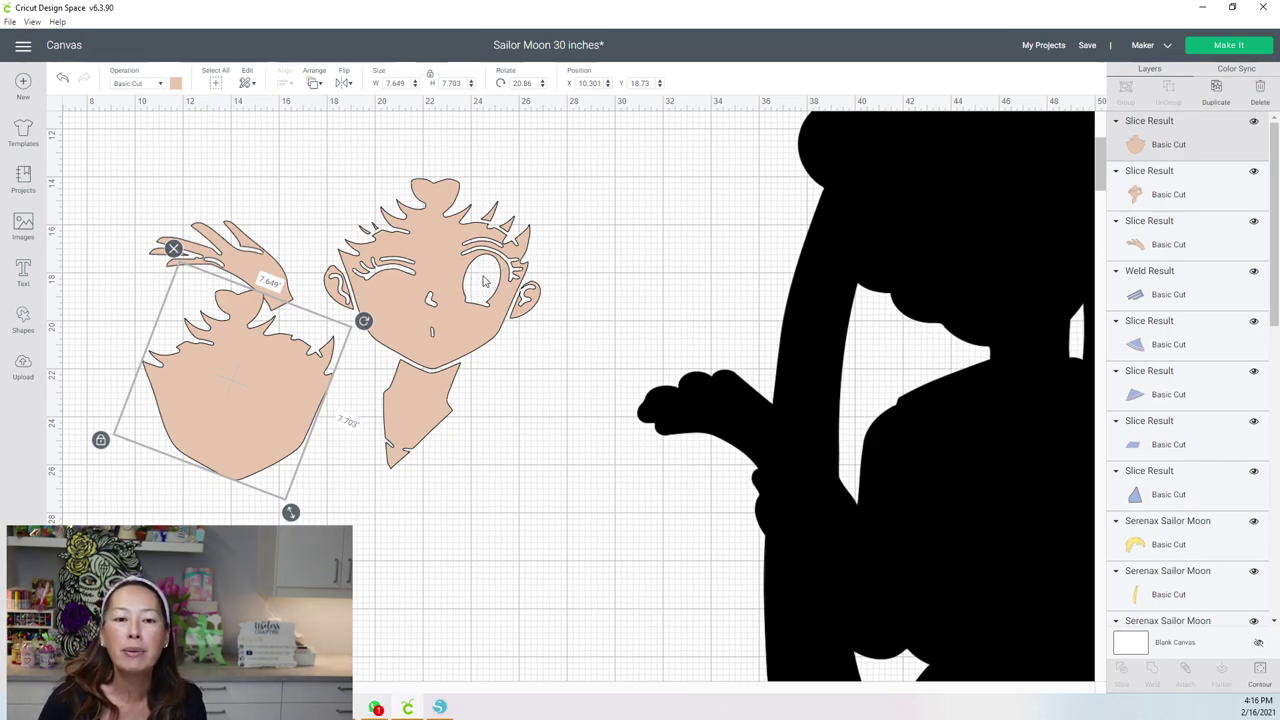
left_click_drag(980, 284, 780, 351)
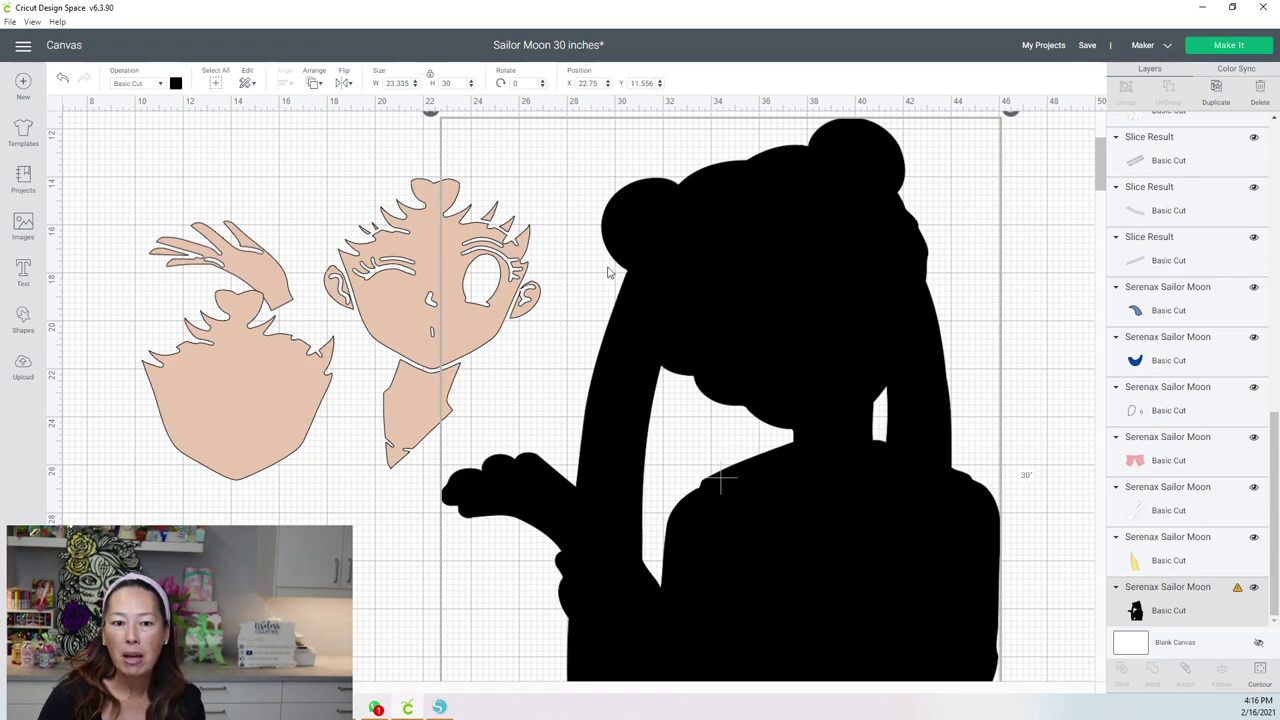
Step: Colour the solid face shape black and move the detailed face down beside it
left_click(236, 367)
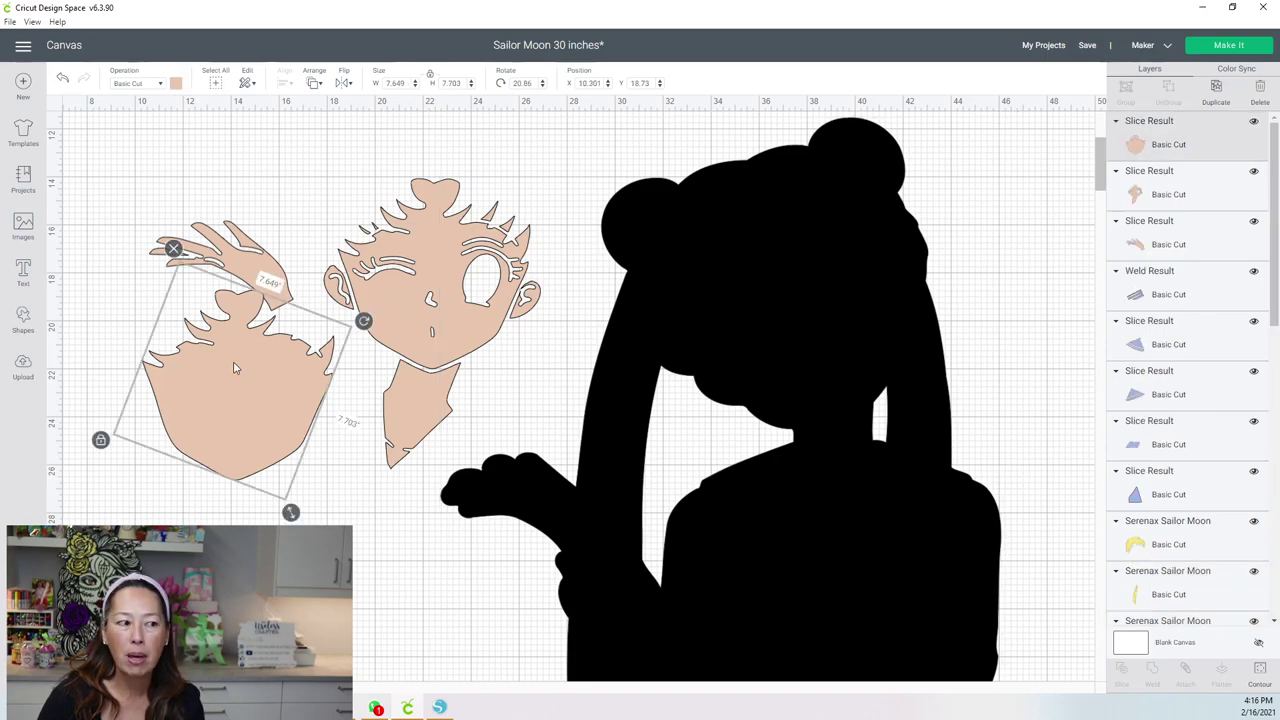
left_click(175, 84)
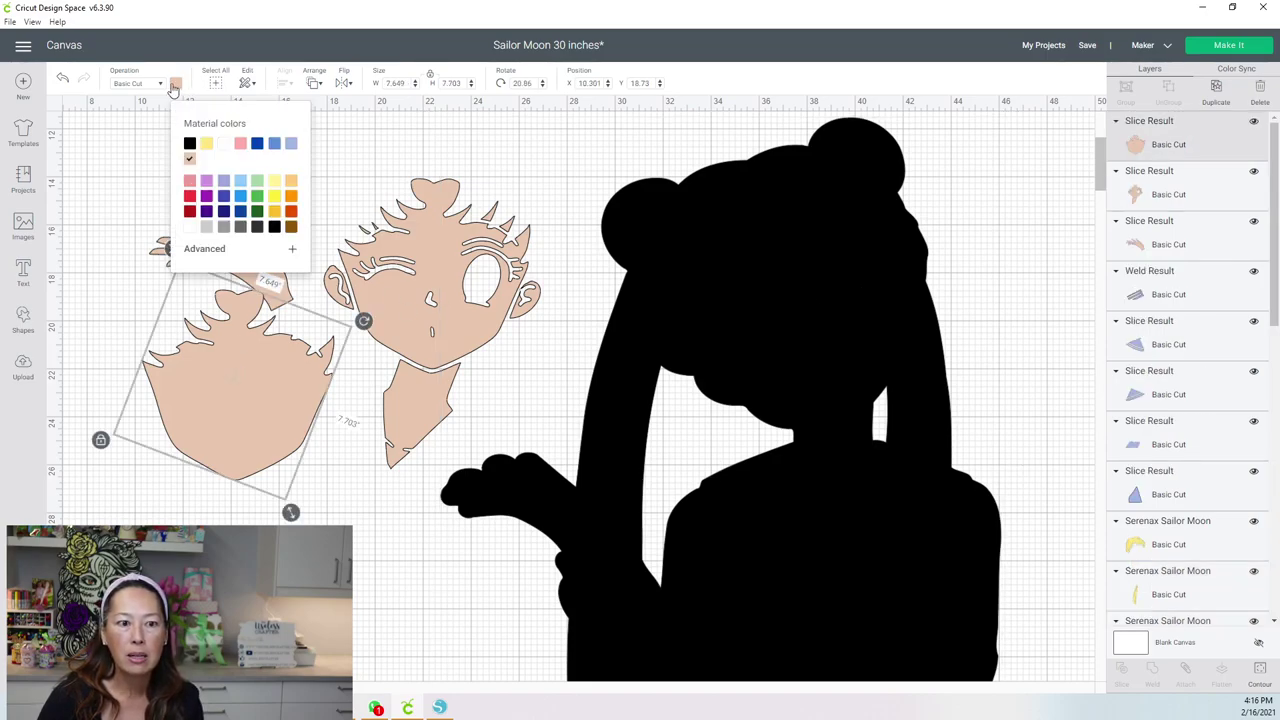
left_click(190, 143)
left_click(436, 305)
left_click_drag(436, 305, 418, 369)
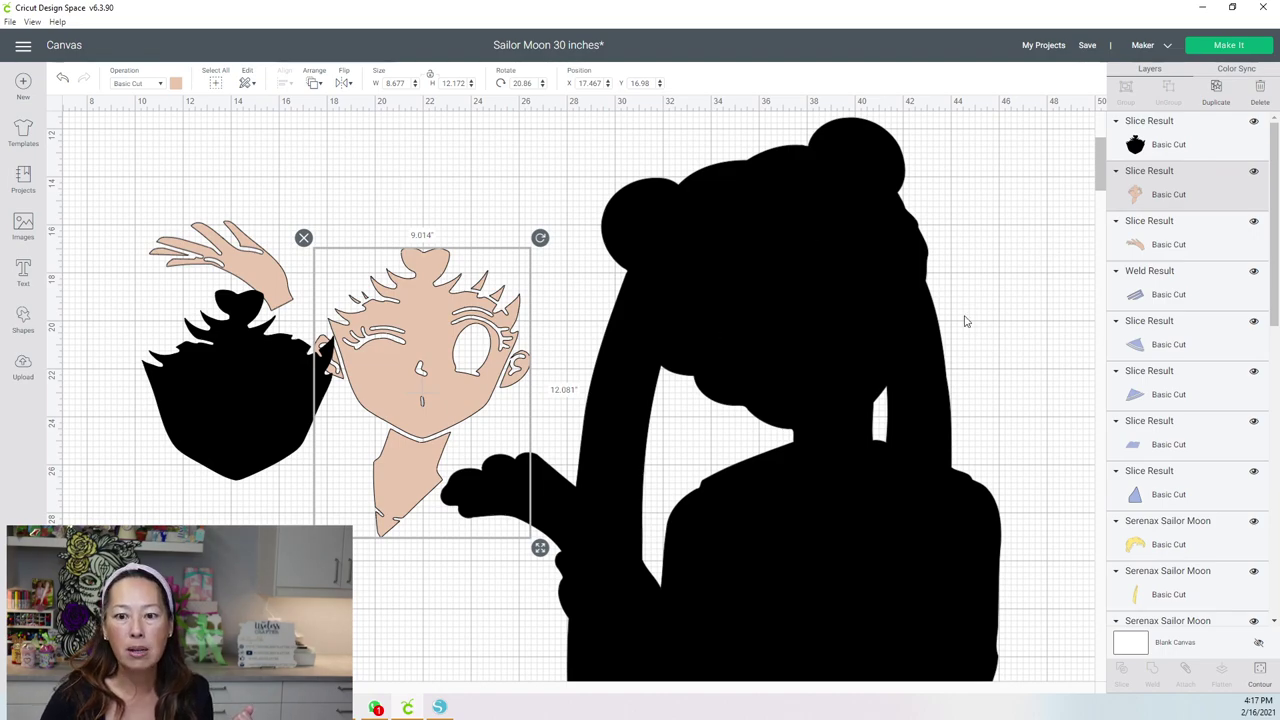
Step: Try the black face shape over the black figure's head and bring it back below the hand
left_click(230, 390)
left_click_drag(230, 390, 789, 322)
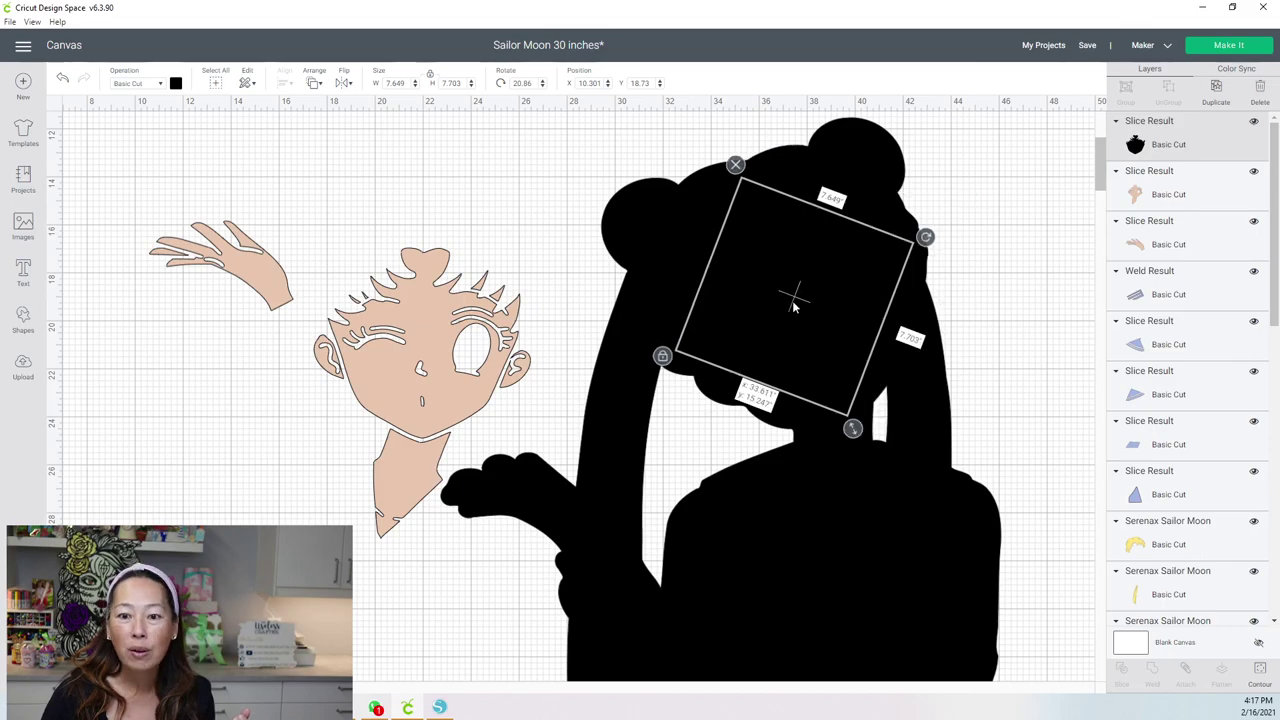
key("ctrl+z")
key("ctrl+z")
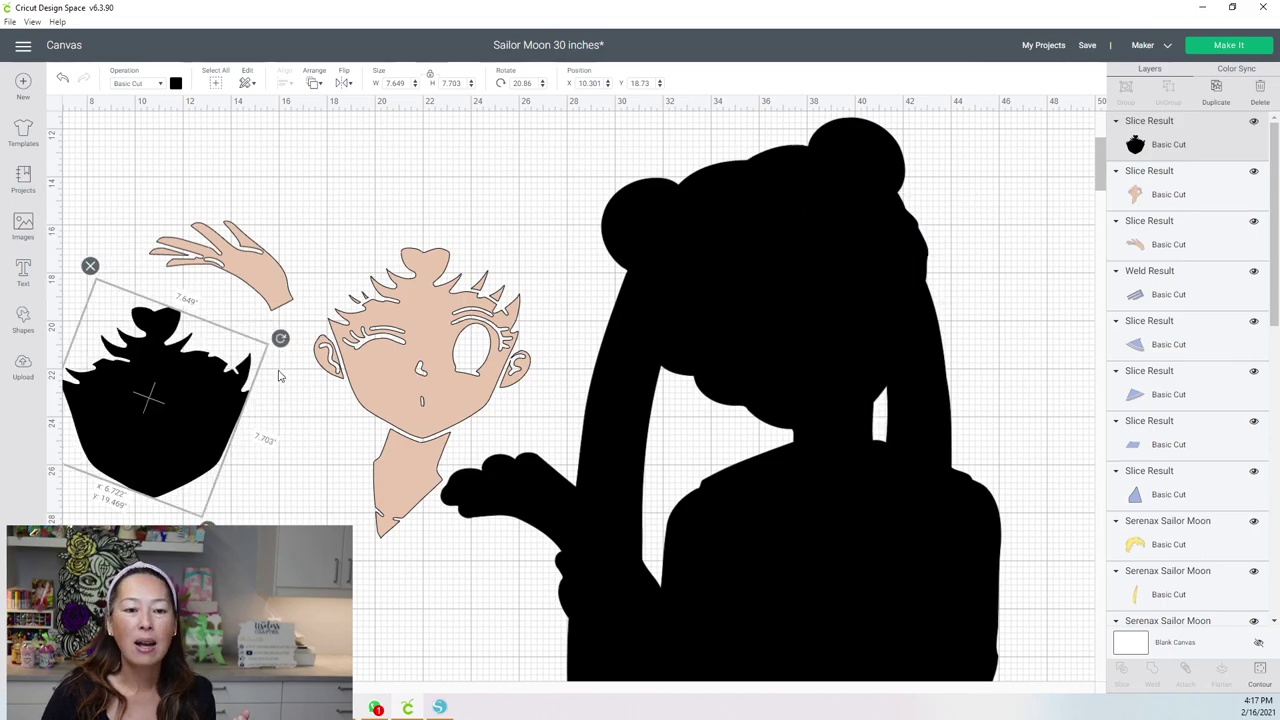
Step: Send the black face shape one level back and stack the detailed face on top of it below the hand
left_click(315, 84)
left_click(340, 156)
left_click_drag(237, 370, 295, 358)
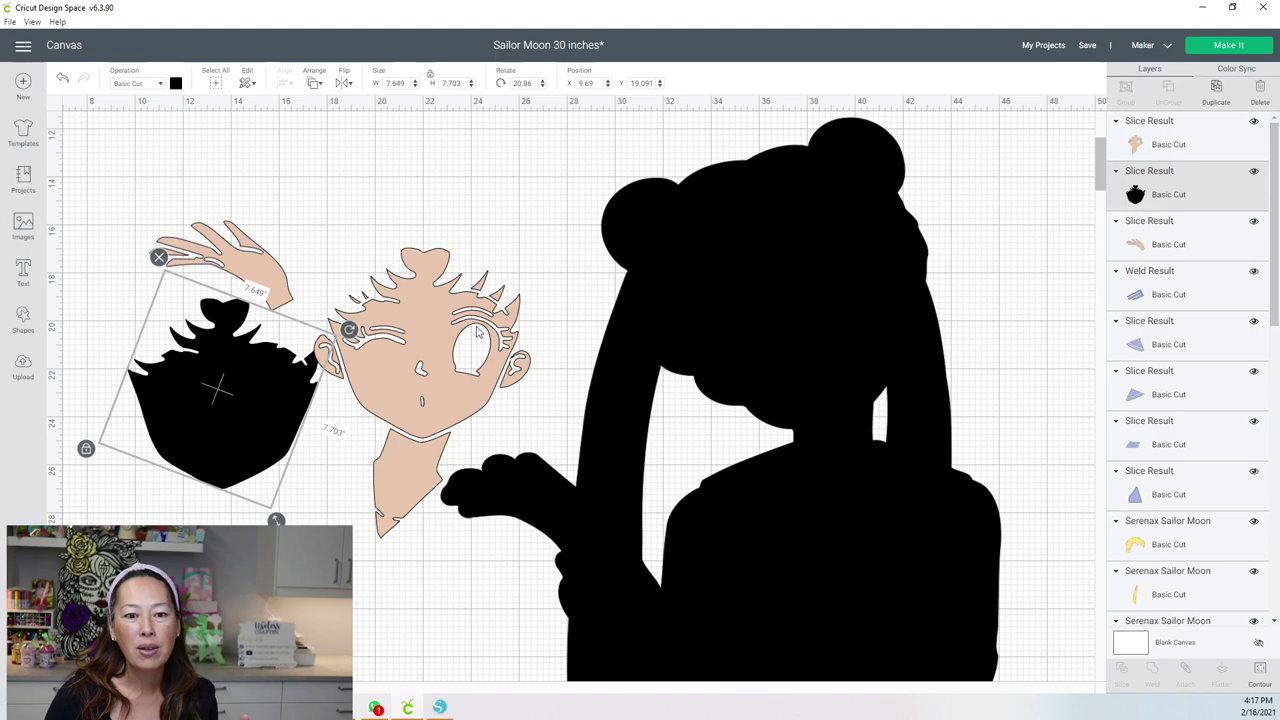
left_click_drag(463, 390, 273, 390)
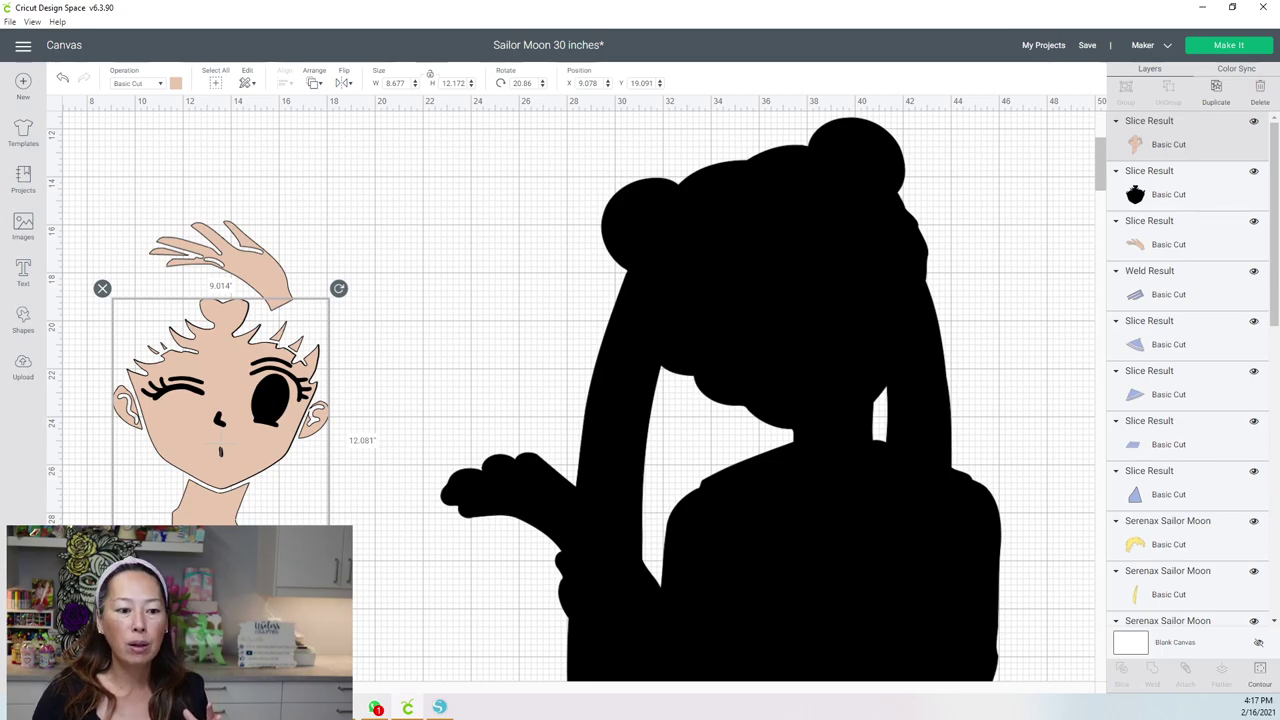
Step: Move the hand, the detailed face and its black backing together over to the other coloured pieces
key("ctrl+minus")
left_click(114, 432)
left_click_drag(114, 284, 282, 514)
left_click_drag(237, 390, 1098, 305)
Step: Move all the thin strip pieces above the black figure over to the coloured design
left_click_drag(289, 157, 613, 222)
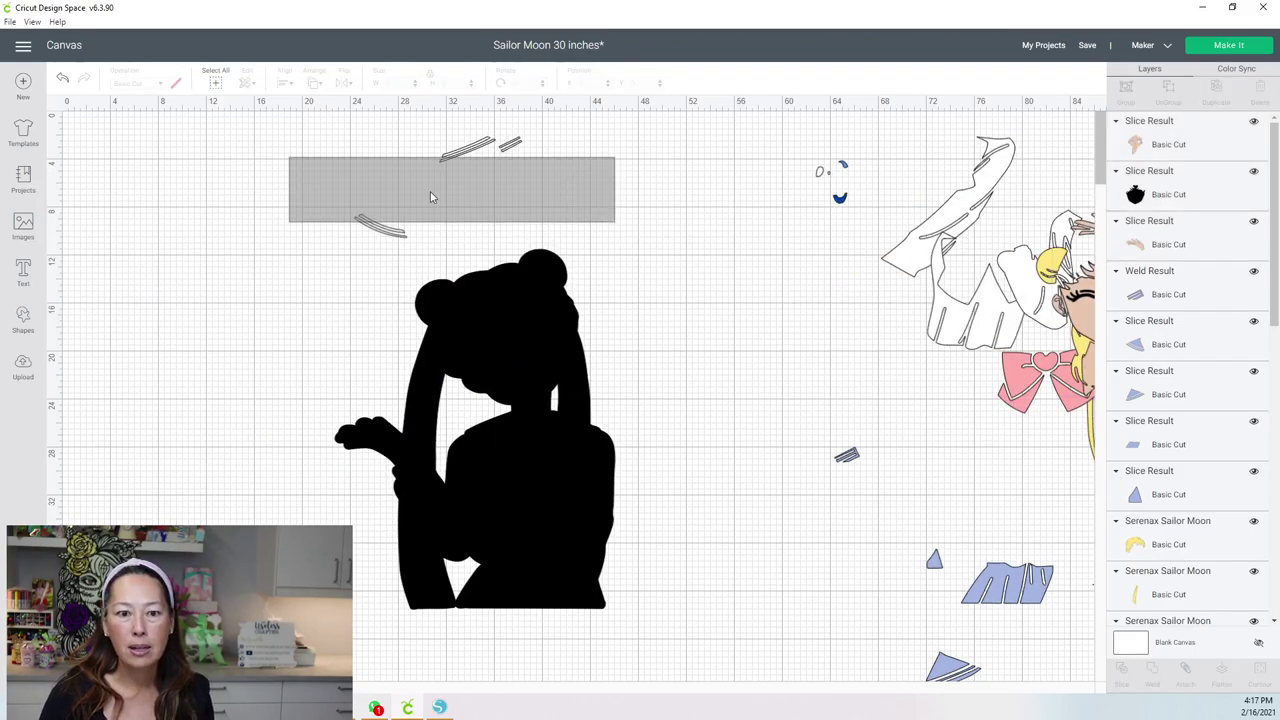
left_click_drag(412, 198, 1045, 230)
left_click(453, 151)
left_click_drag(256, 134, 645, 225)
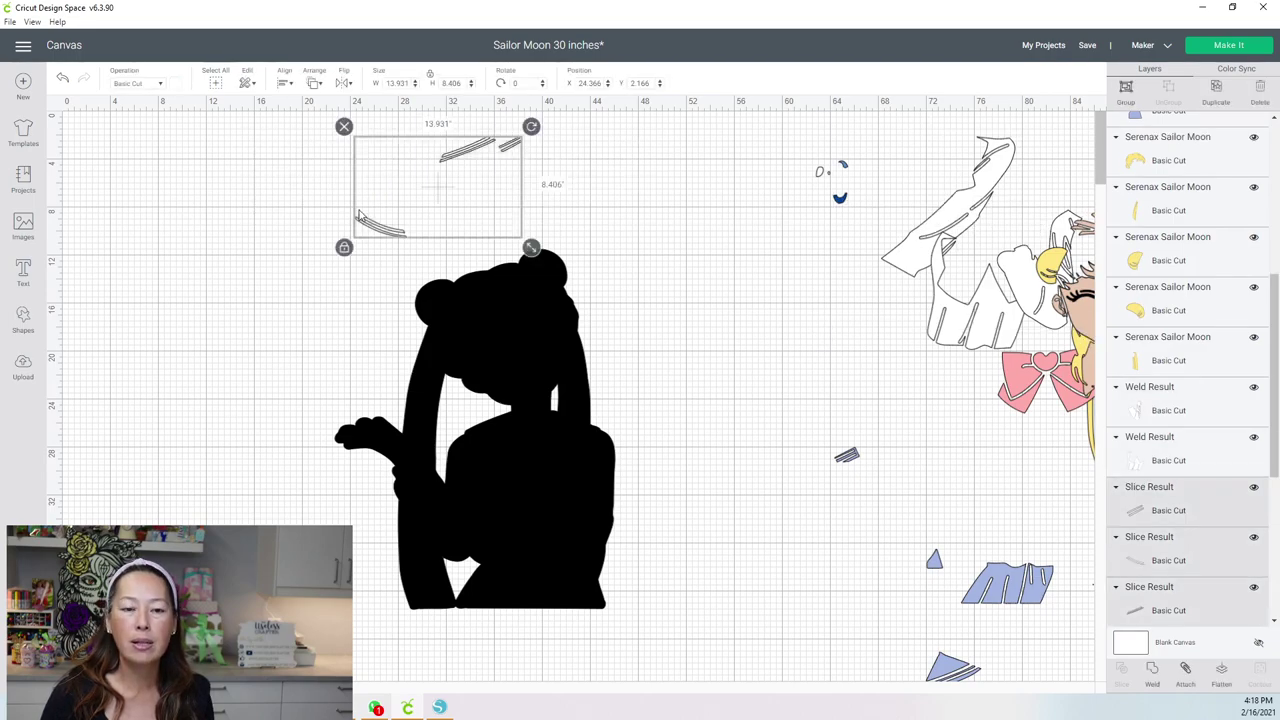
left_click_drag(450, 190, 1221, 269)
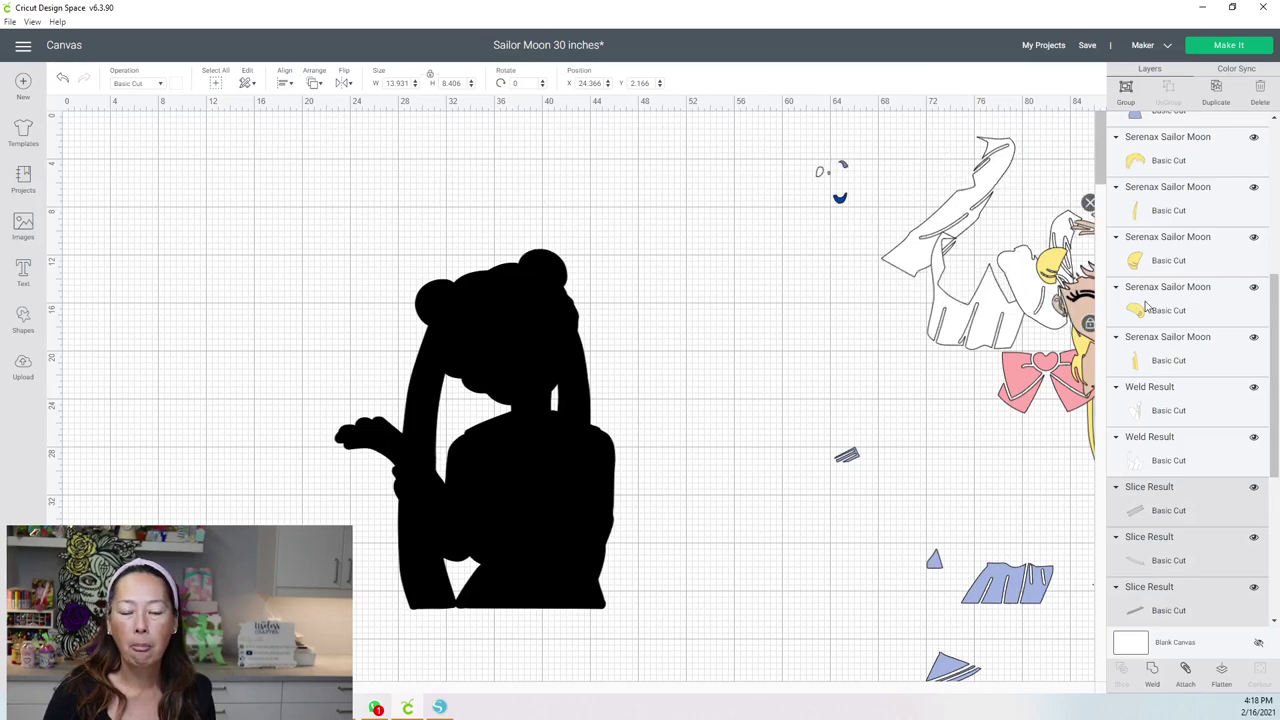
Step: Move the black figure up and left into the cleared space, and try tilting it clockwise before turning it back nearly upright
left_click(522, 444)
left_click_drag(522, 444, 423, 368)
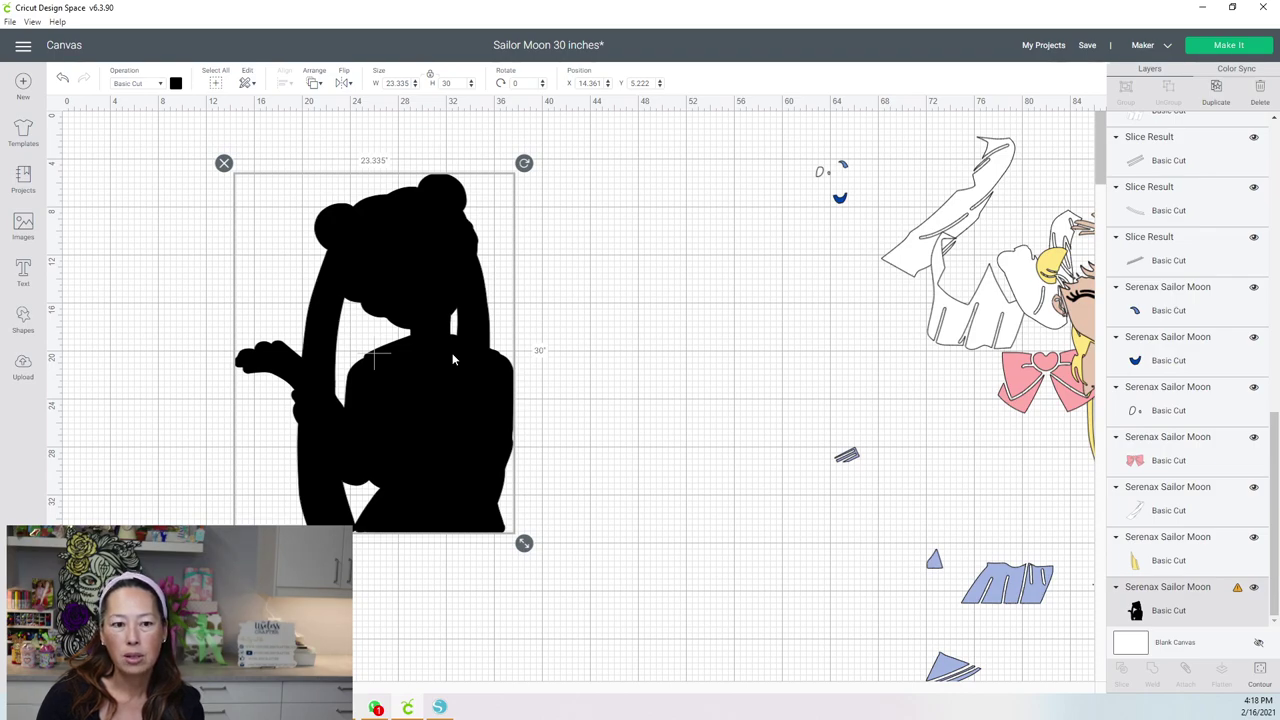
left_click_drag(526, 164, 509, 251)
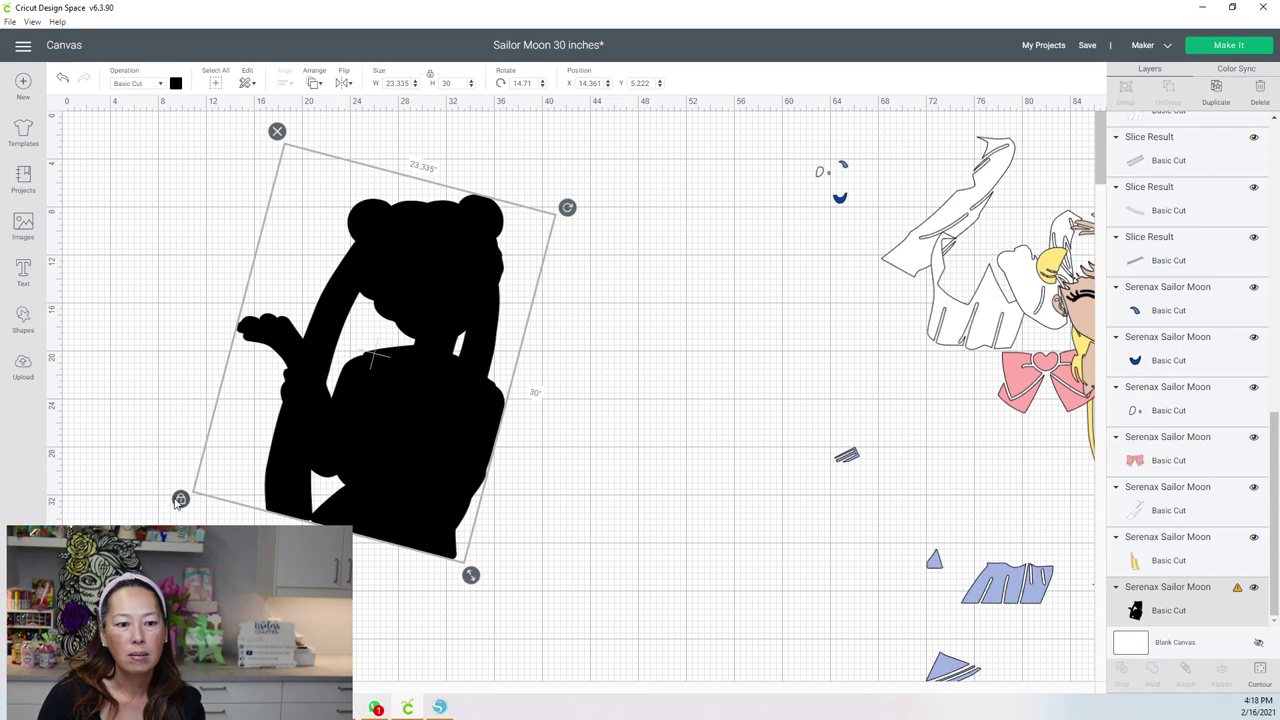
left_click(178, 500)
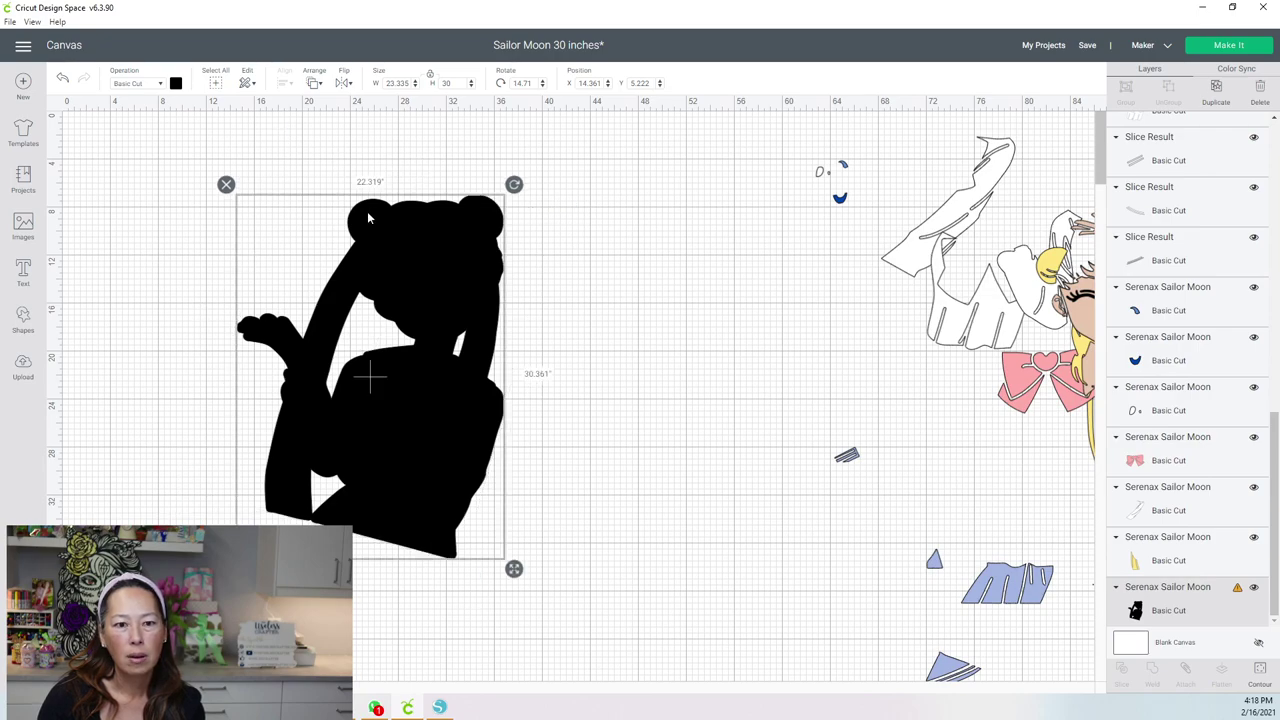
left_click_drag(514, 184, 455, 253)
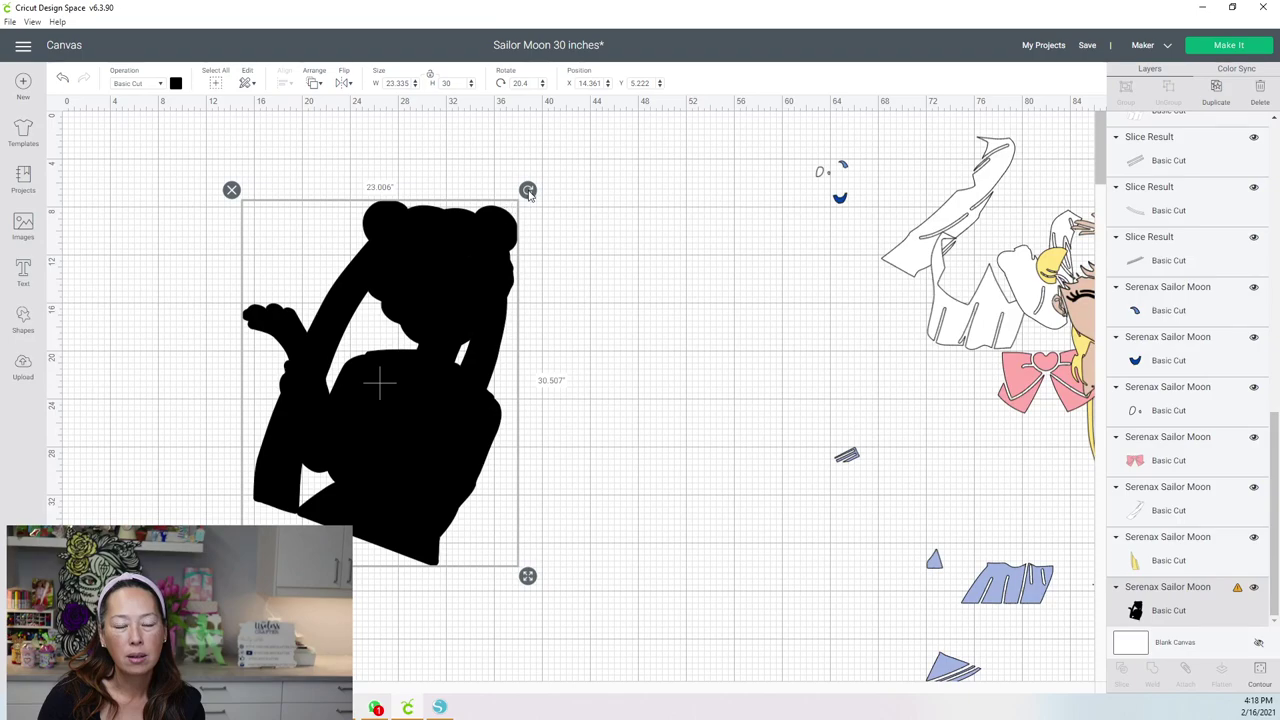
left_click_drag(465, 167, 575, 390)
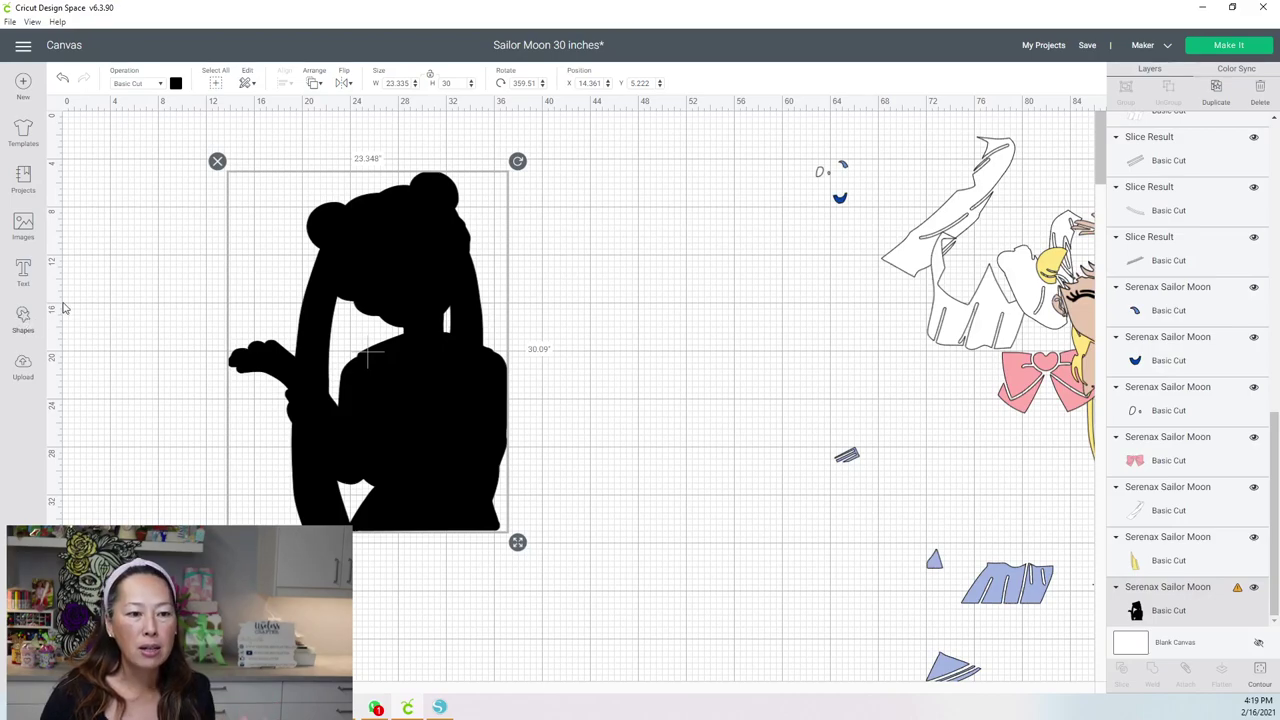
Step: Add a square beside the black figure's head and set its size to 11 by 11 inches
left_click(22, 318)
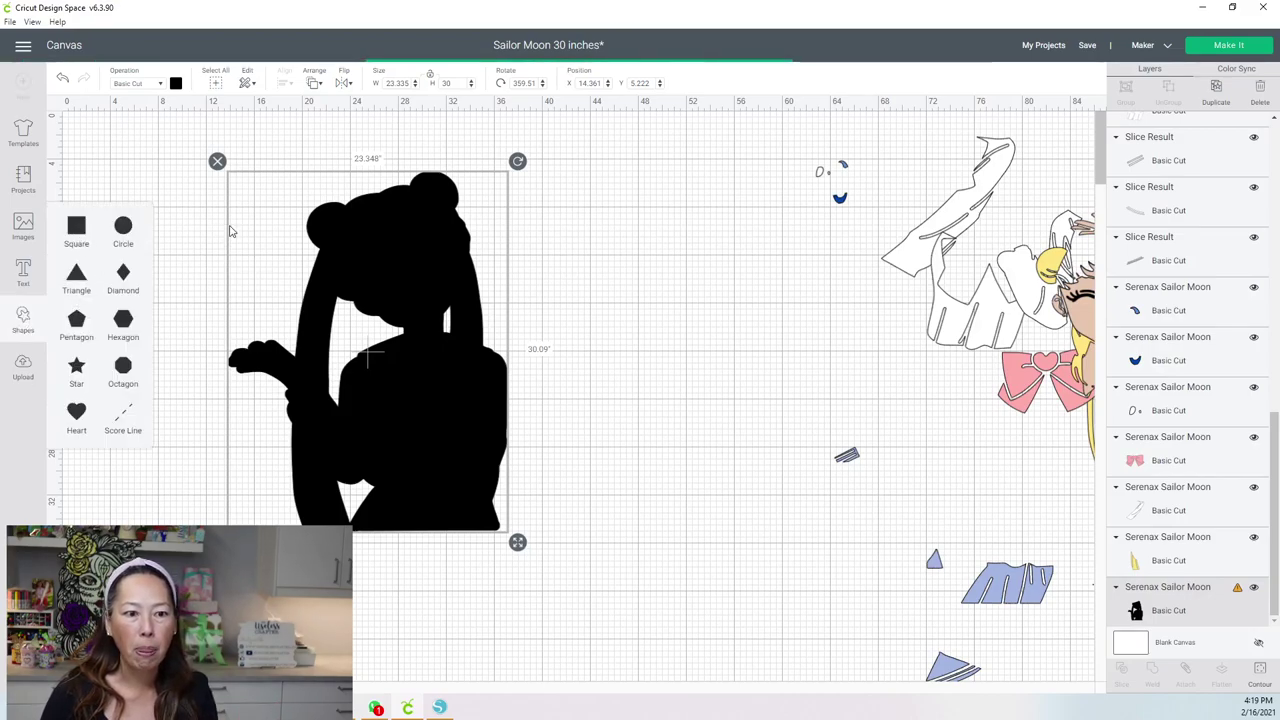
left_click(76, 228)
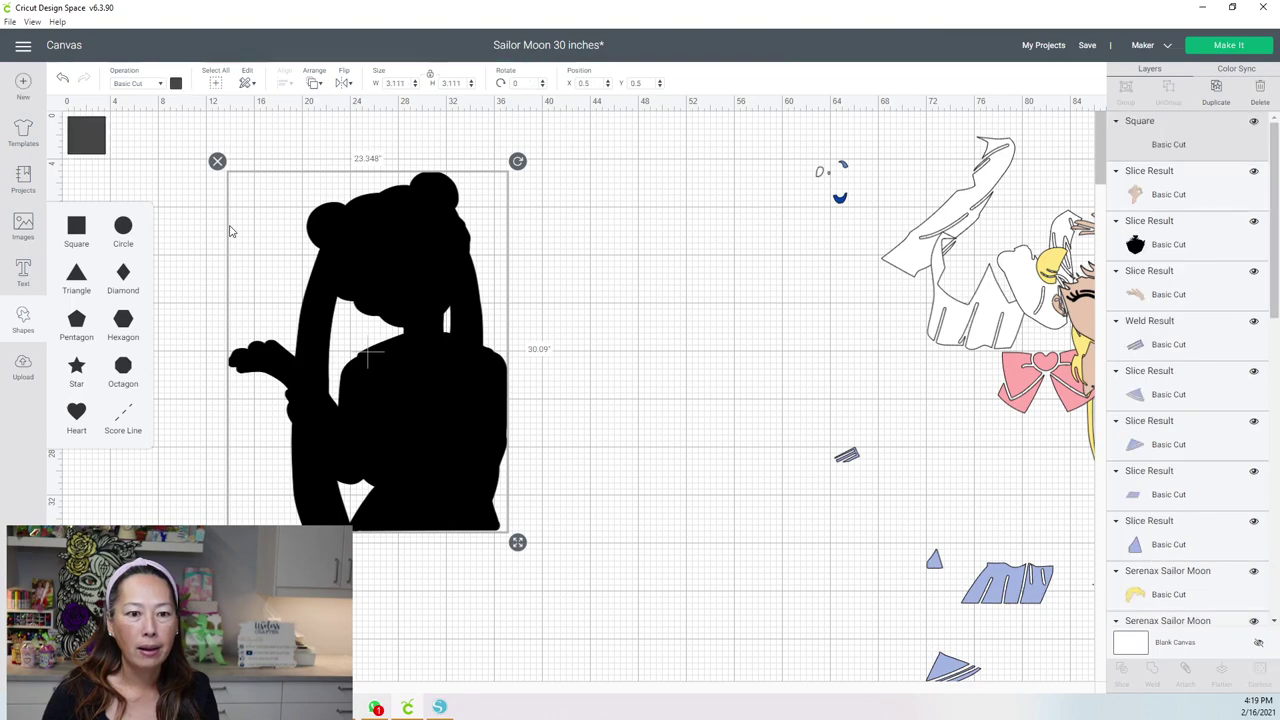
left_click_drag(90, 142, 277, 239)
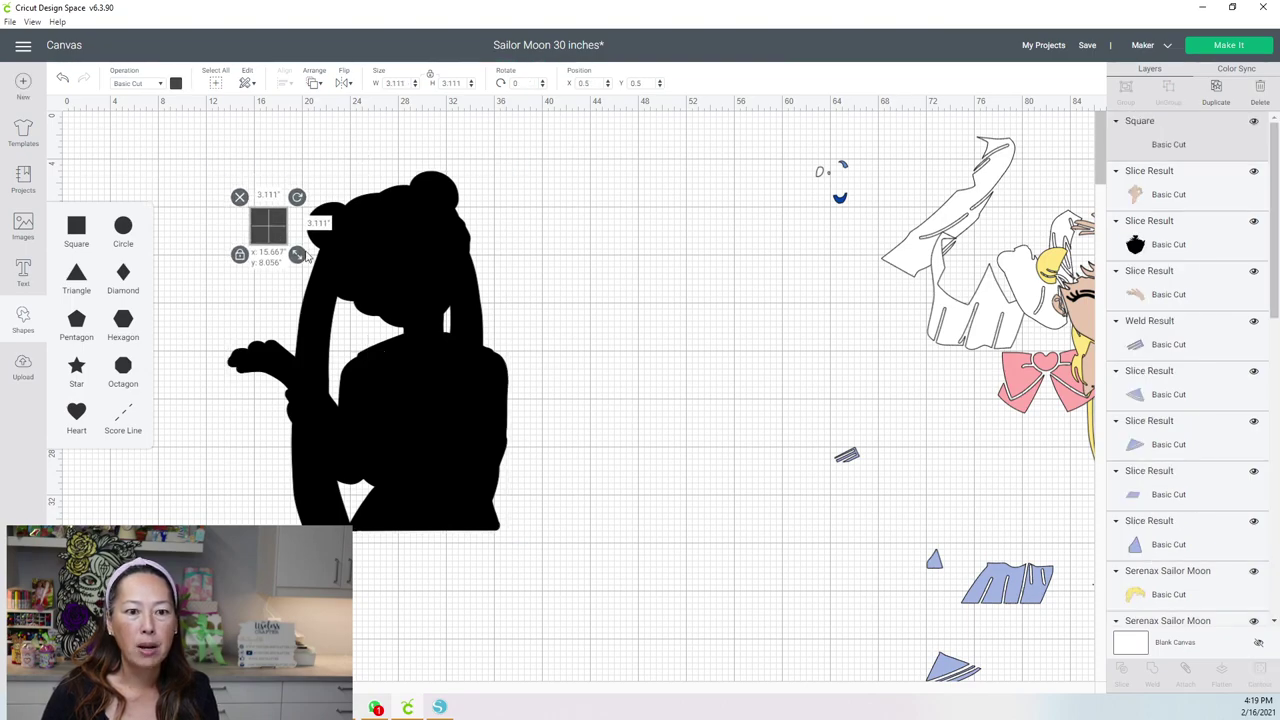
left_click(300, 266)
left_click(268, 226)
left_click(396, 83)
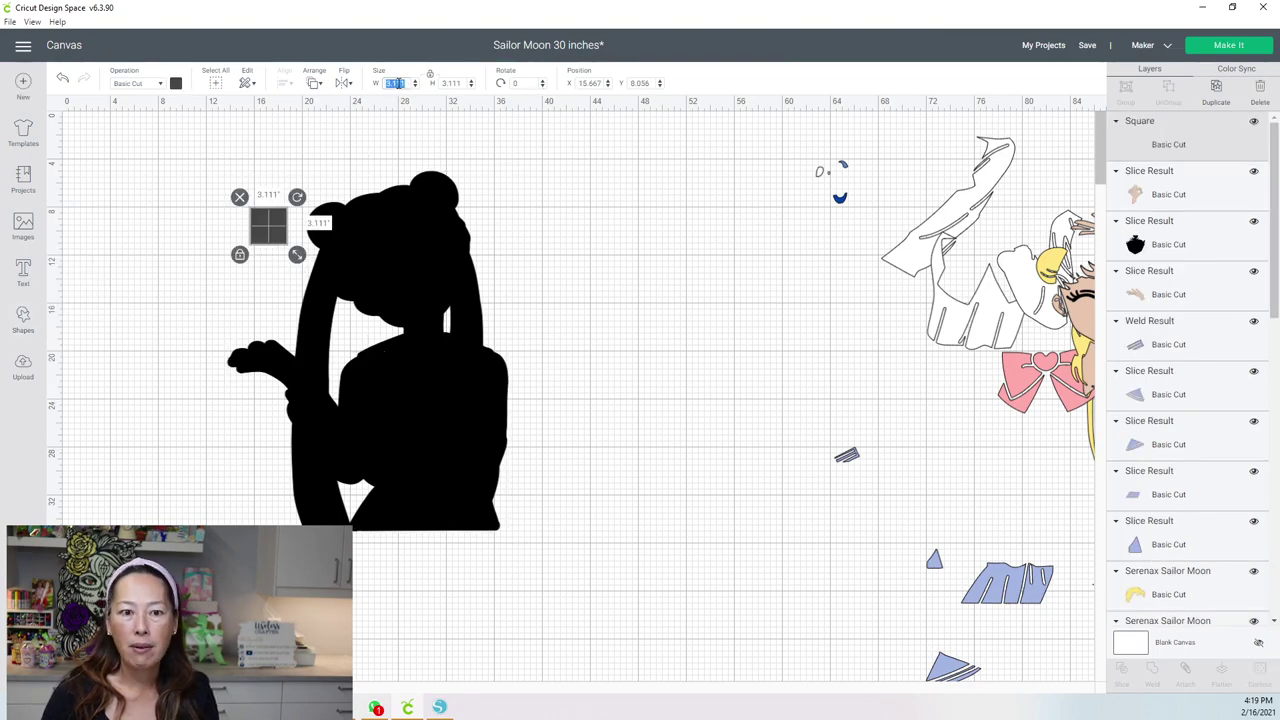
key("Tab")
type("11")
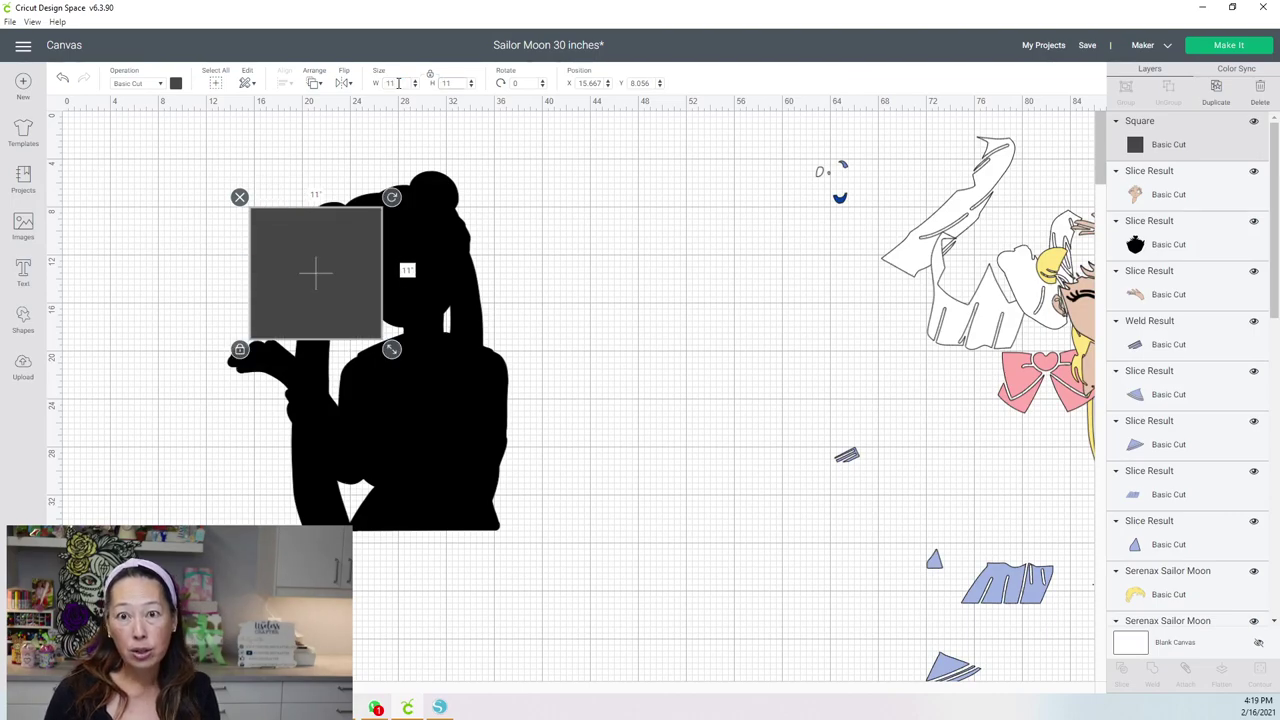
Step: Shift the 11-inch square to the black figure's upper left and set its position to X 10, Y 5
left_click_drag(363, 254, 291, 211)
left_click(400, 216)
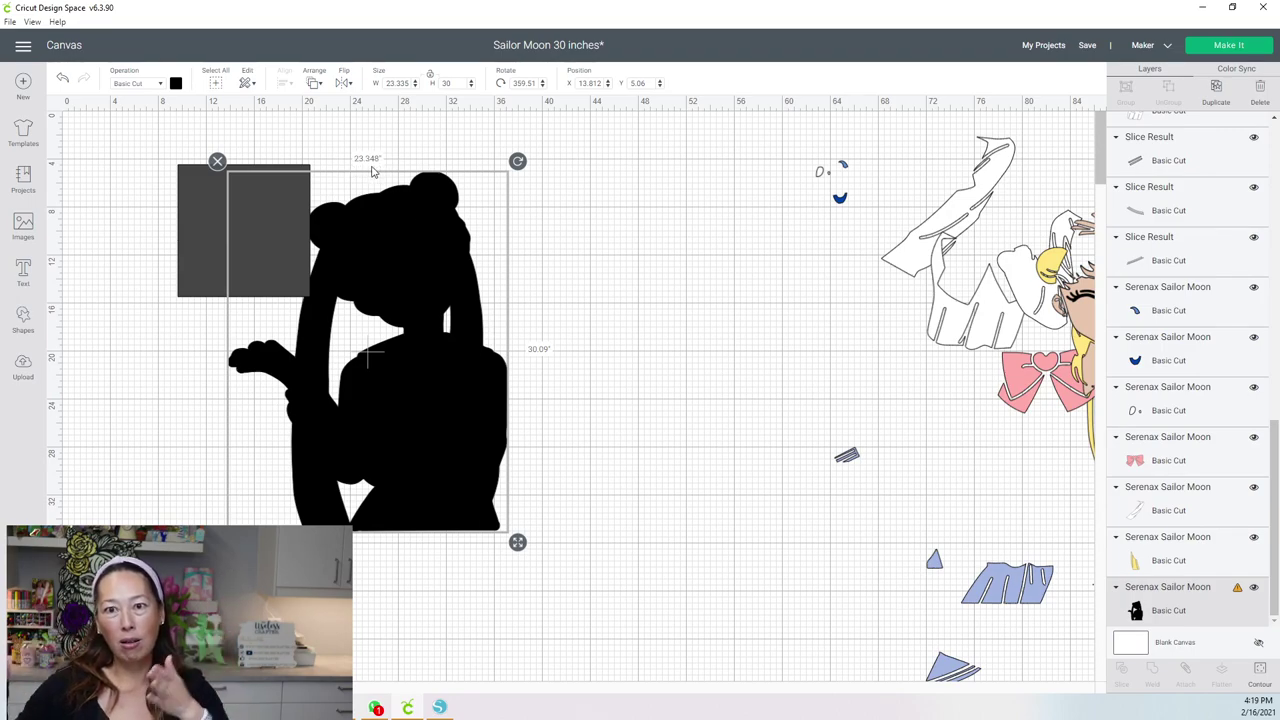
left_click(203, 205)
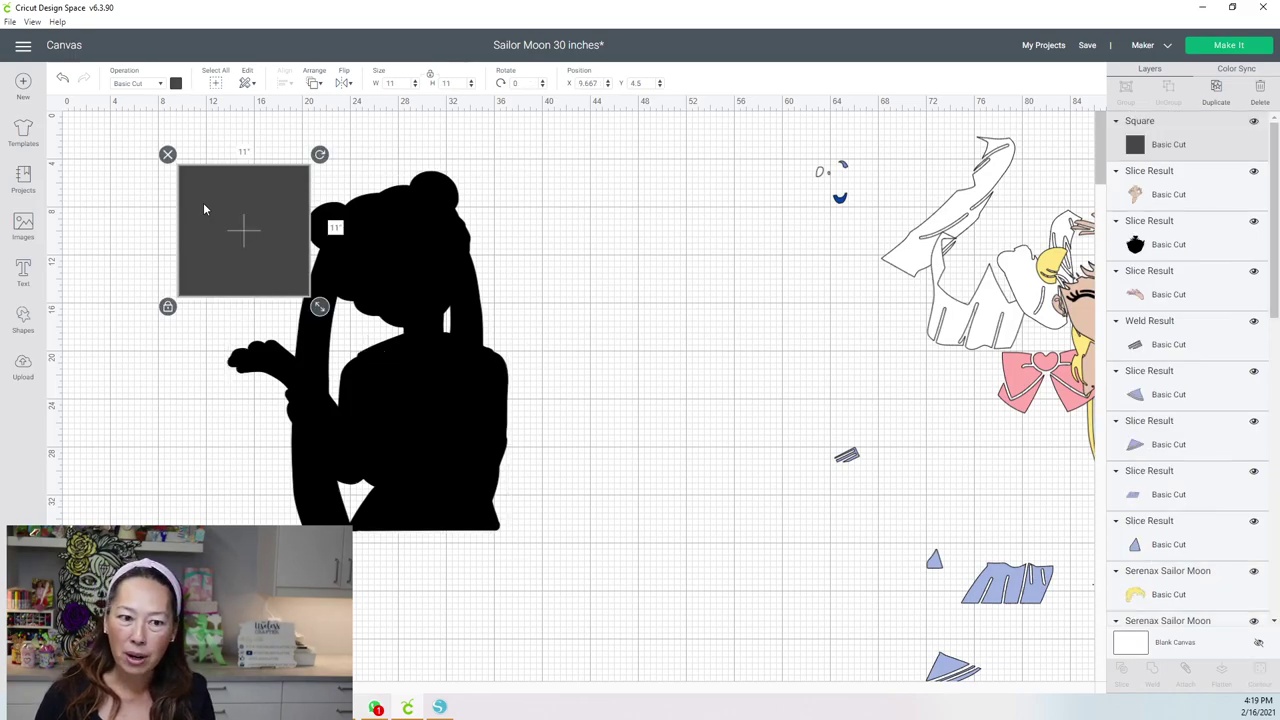
left_click(590, 83)
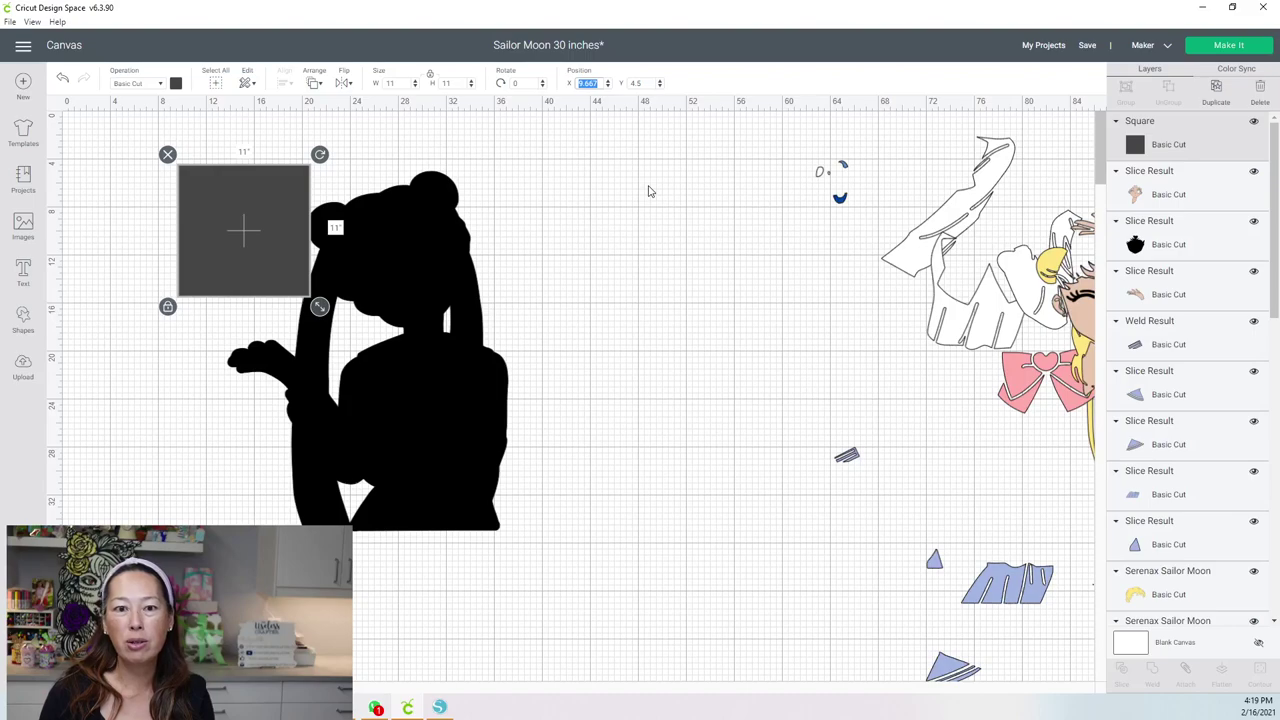
type("10")
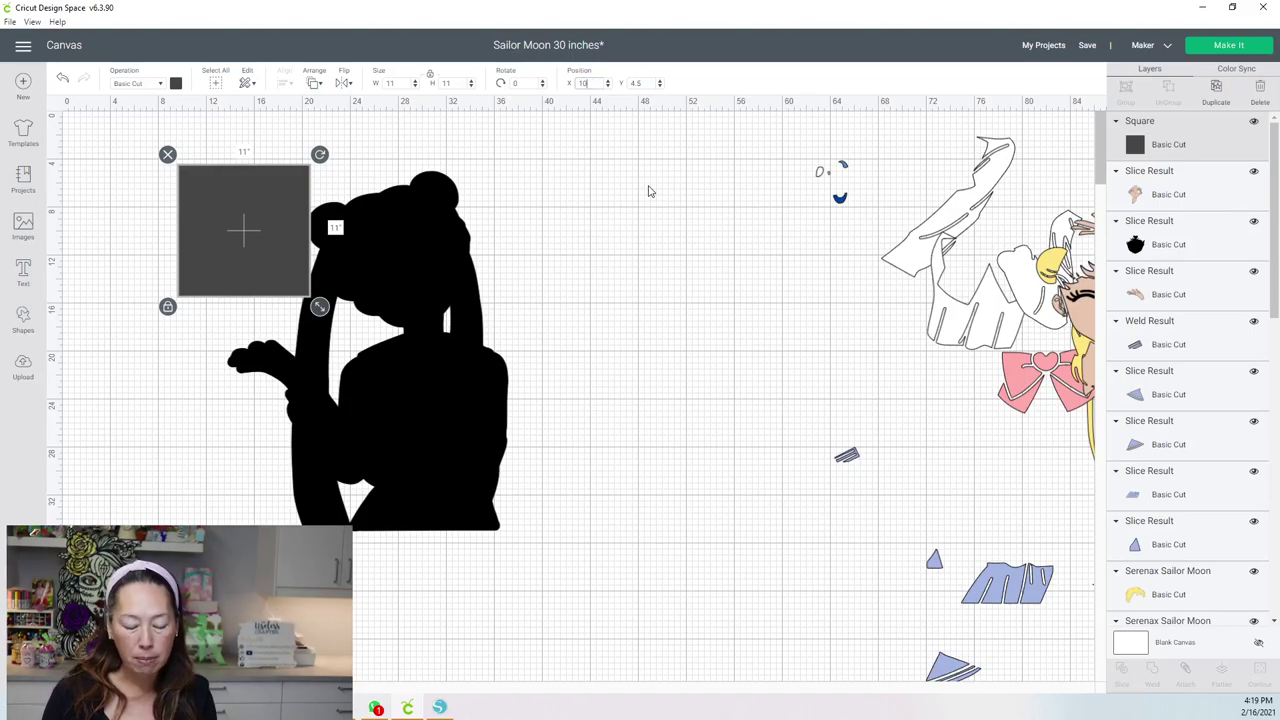
key("Tab")
type("56")
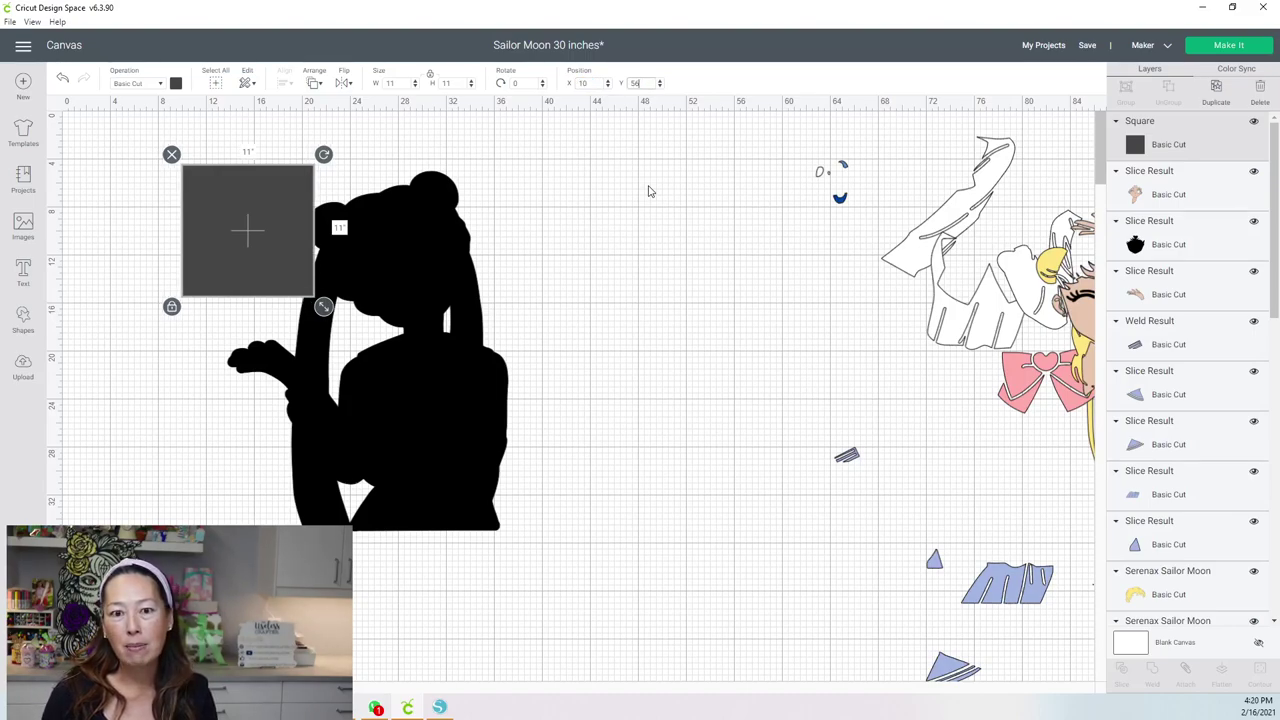
key("BackSpace")
key("Return")
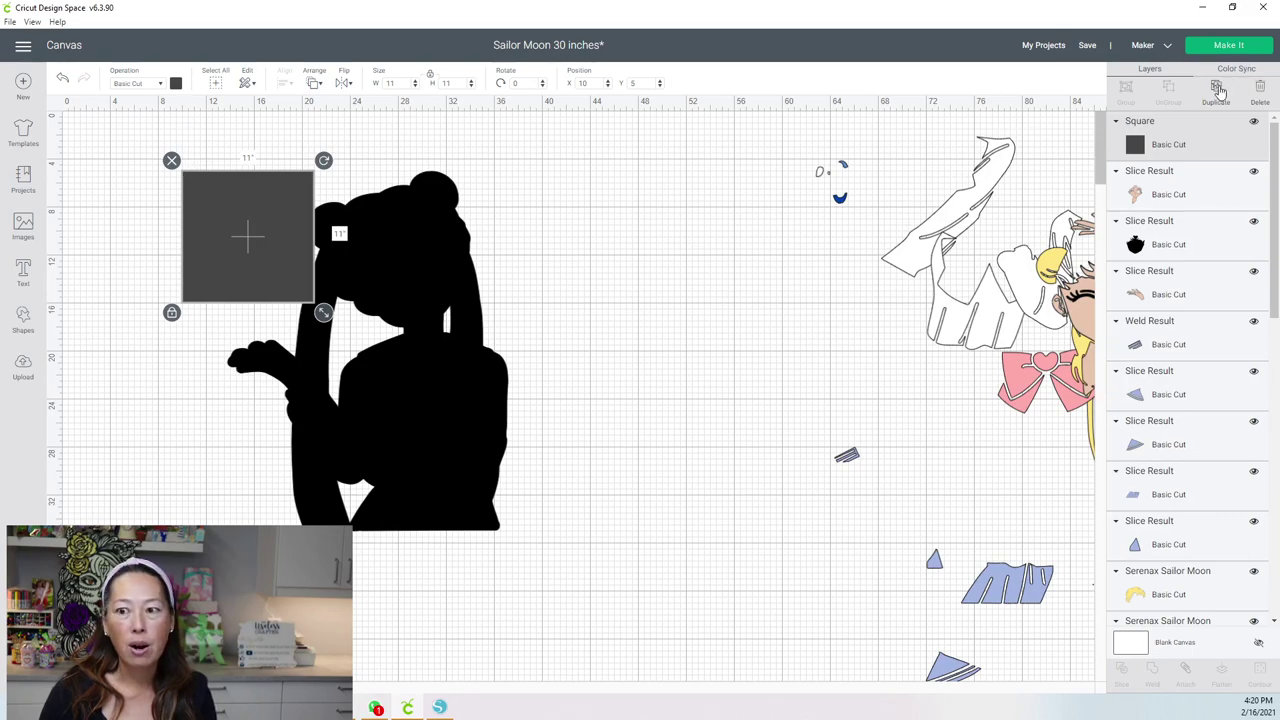
Step: Duplicate the square and place the copy flush beside the first one at X 21, Y 5
key("ctrl+c")
key("ctrl+v")
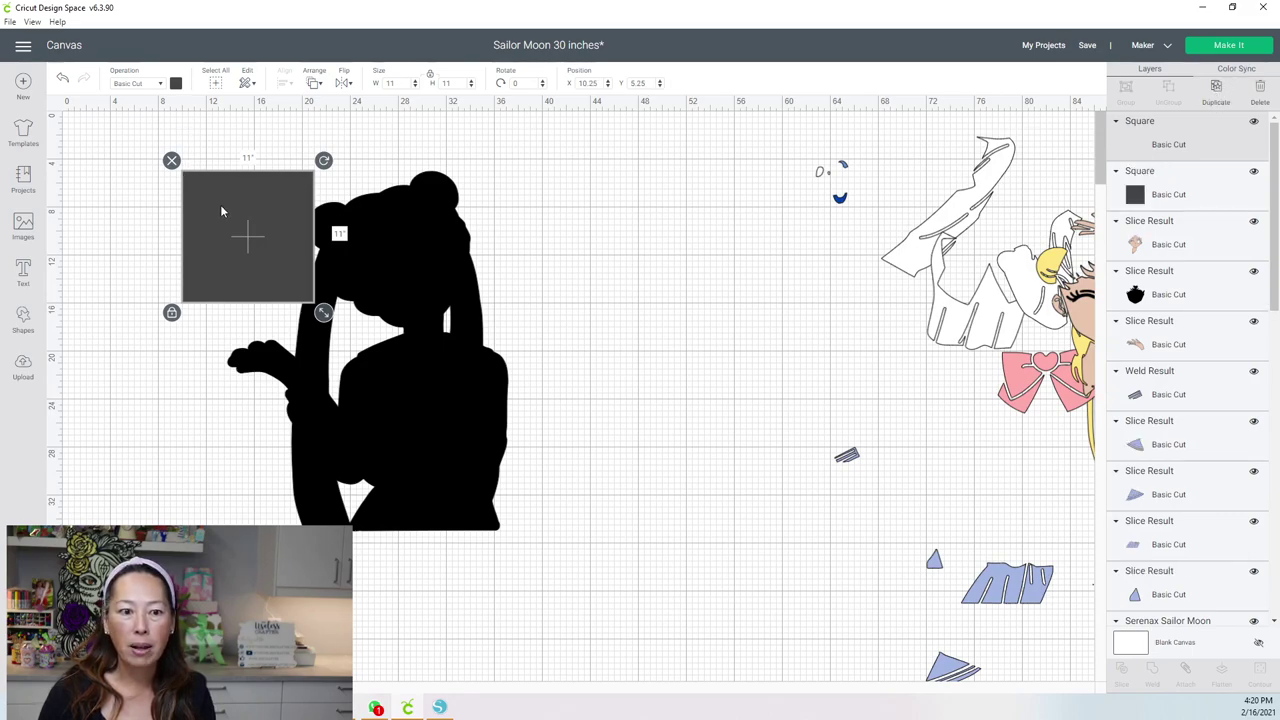
left_click_drag(220, 206, 352, 205)
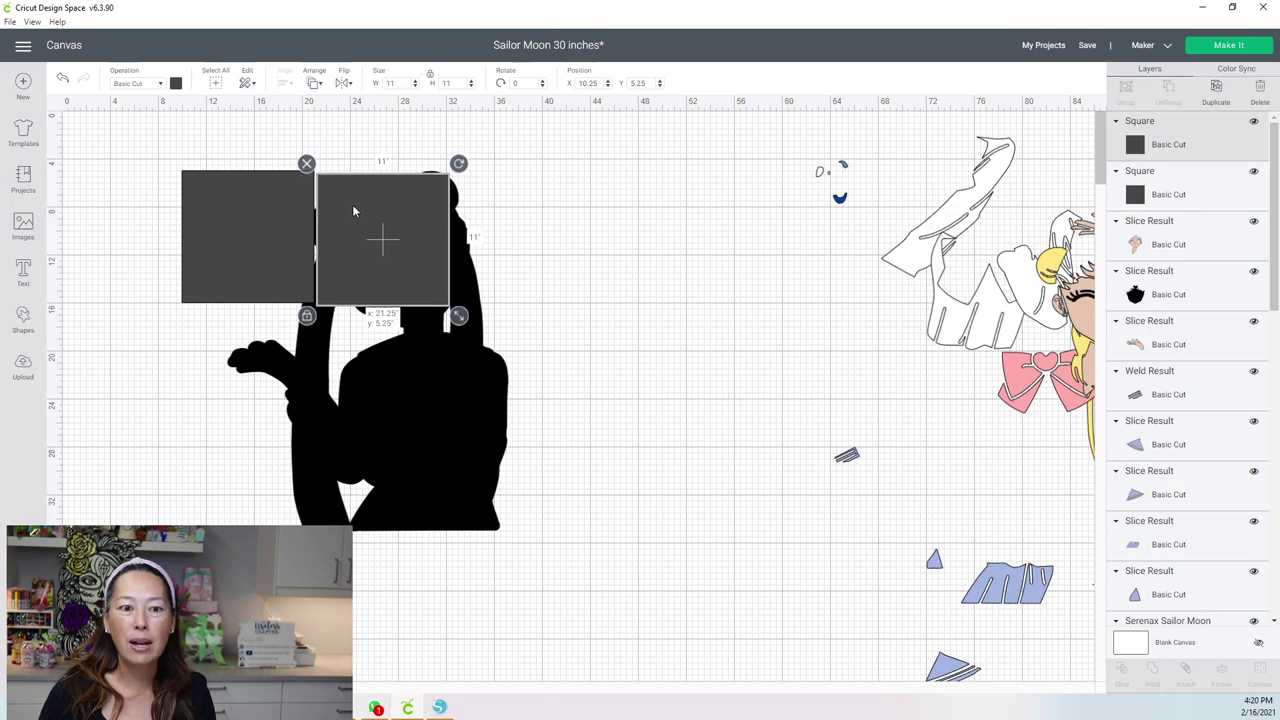
left_click(592, 84)
type("21")
key("Tab")
type("5")
key("Return")
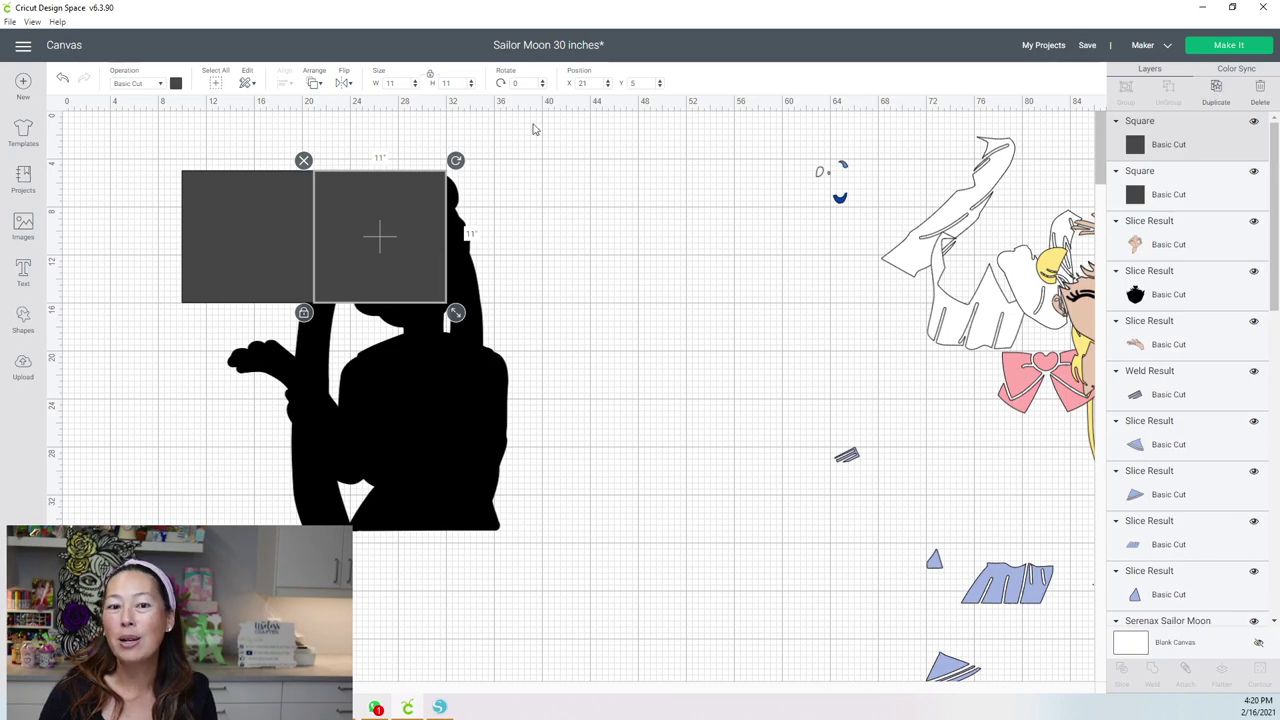
Step: Duplicate the second square and place the third one at X 32, Y 5 to complete the row
key("ctrl+d")
left_click_drag(429, 205, 522, 195)
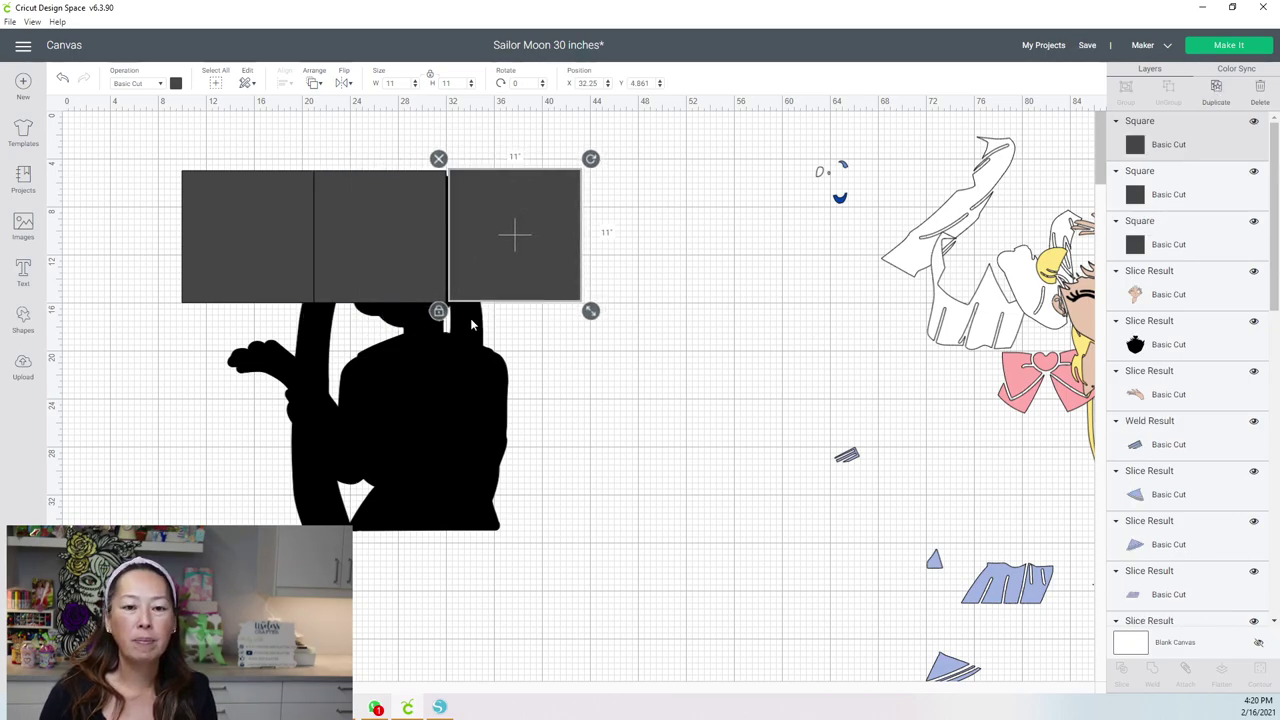
double_click(592, 86)
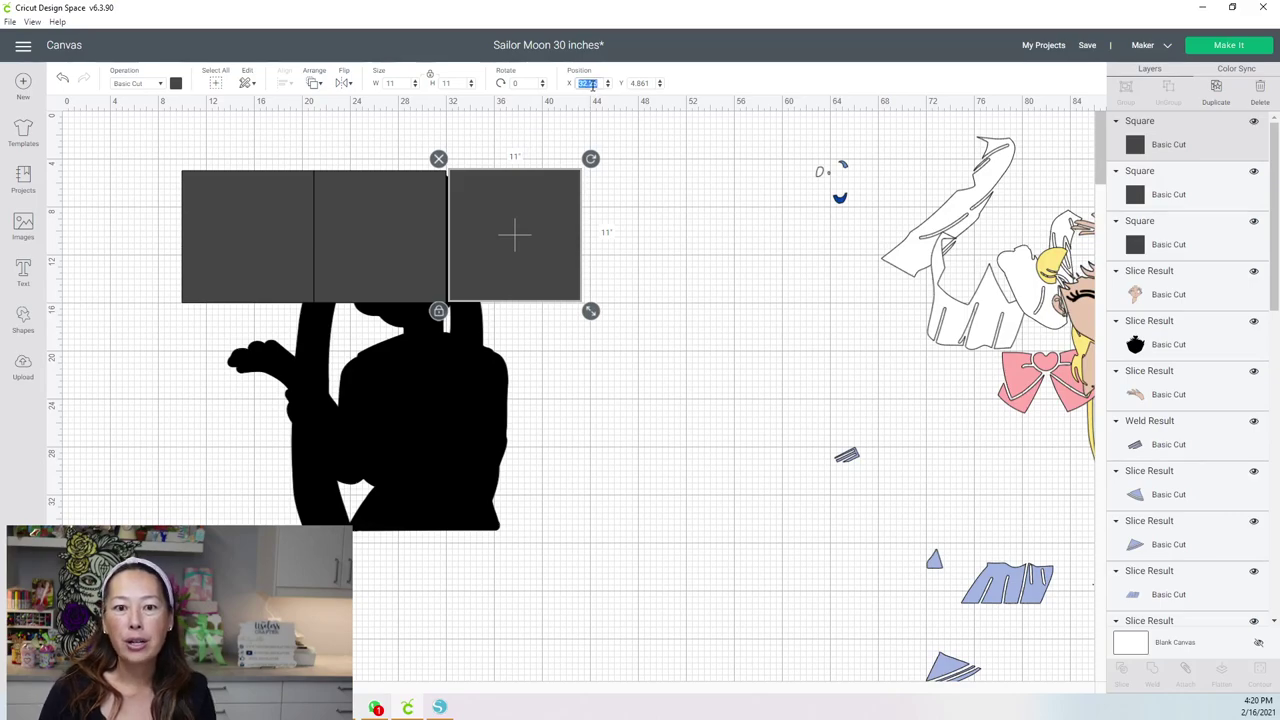
type("32")
key("Tab")
type("5")
key("Return")
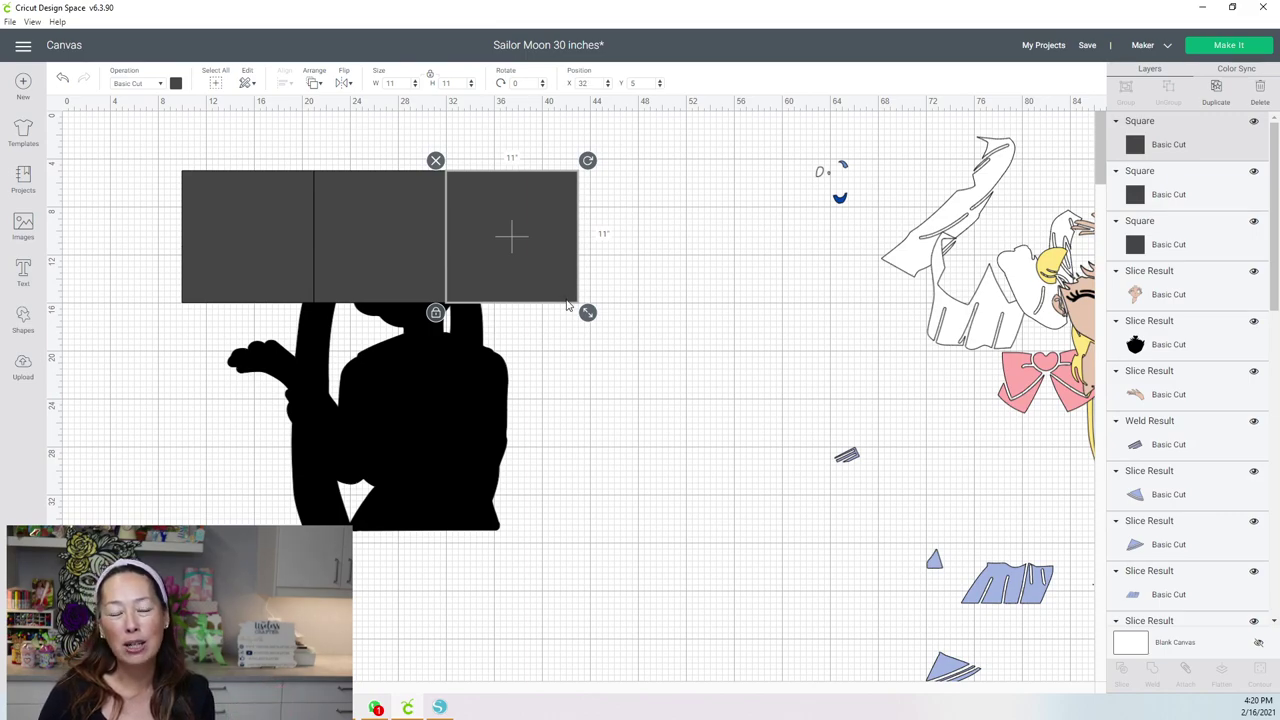
left_click(229, 216)
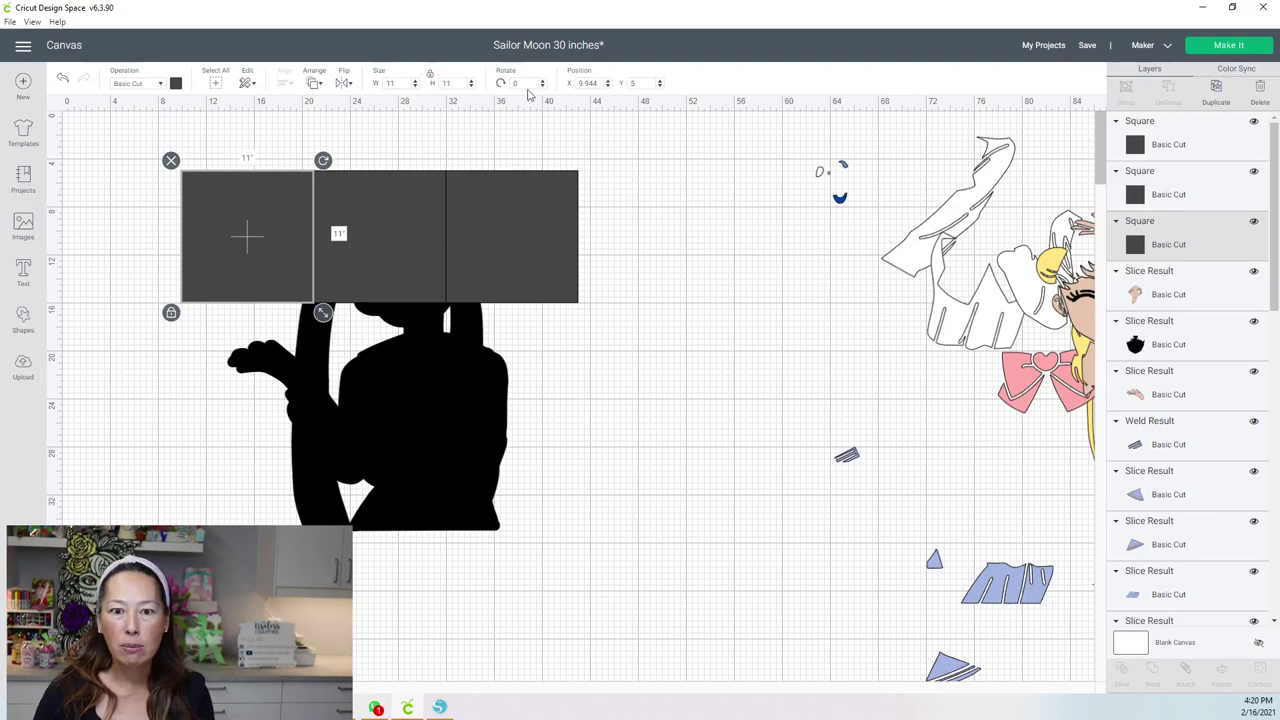
left_click(62, 82)
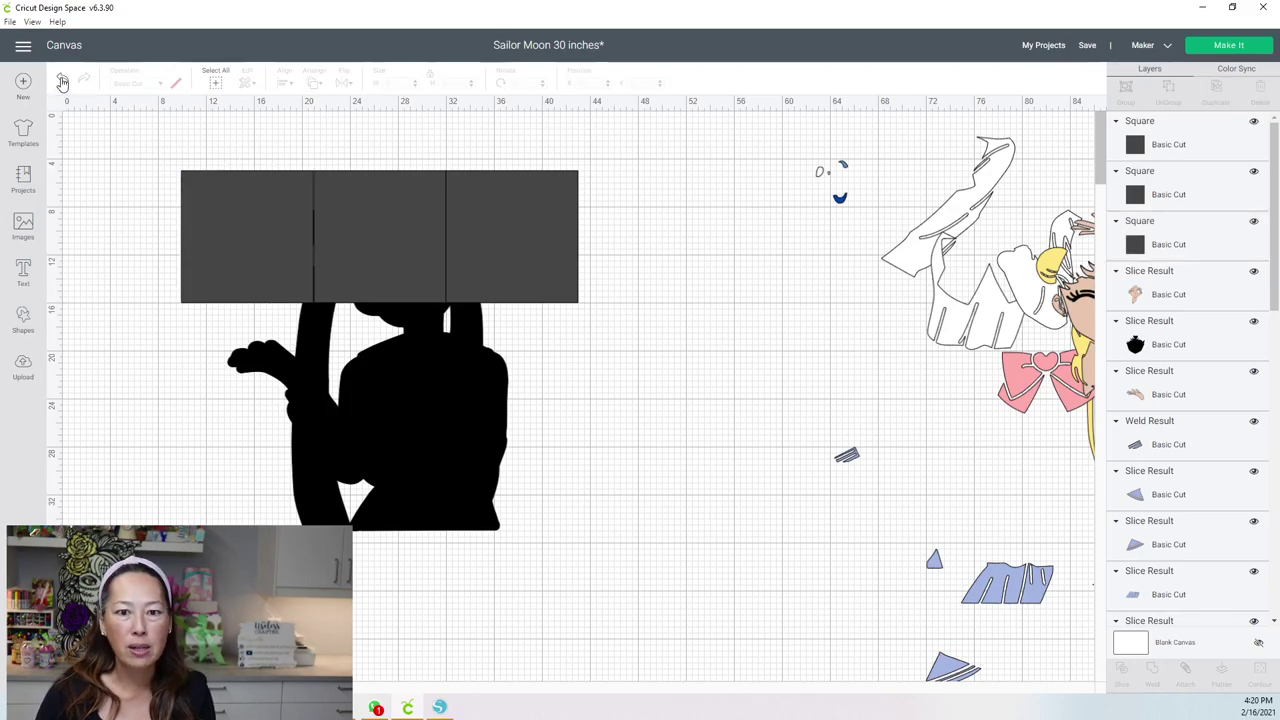
left_click(62, 82)
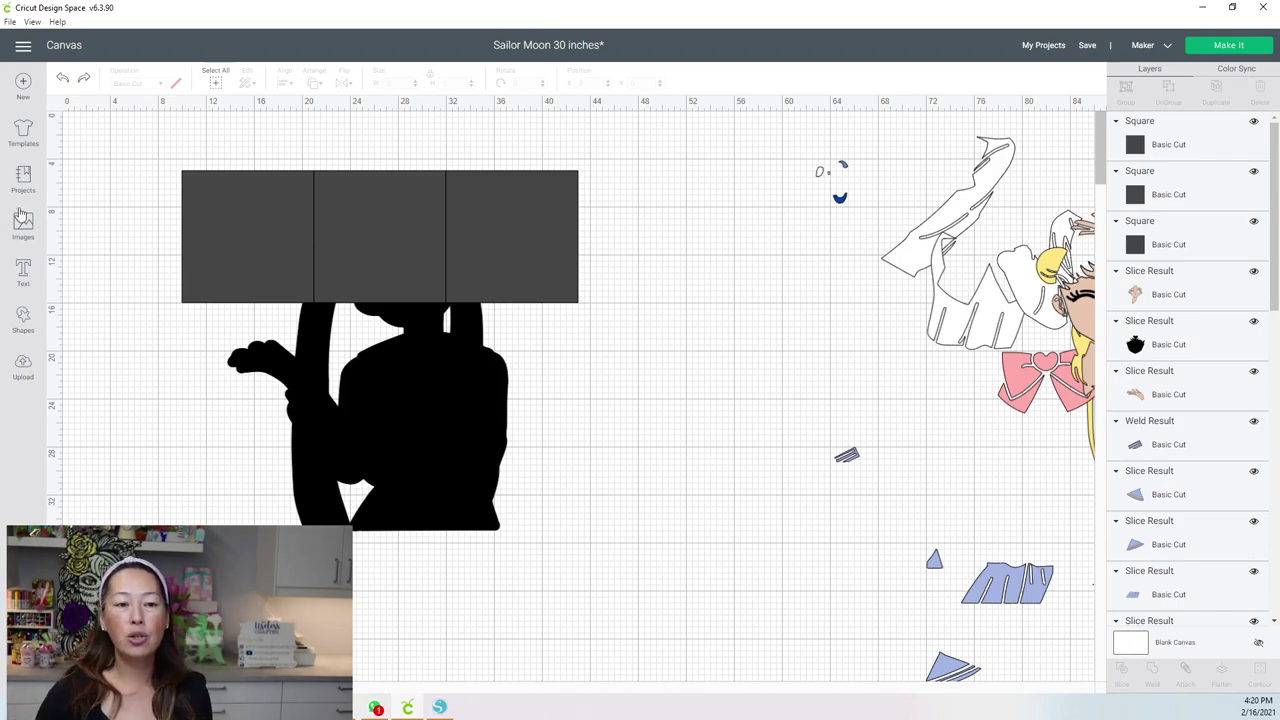
Step: Duplicate the full row of three 11-inch squares
left_click(200, 186)
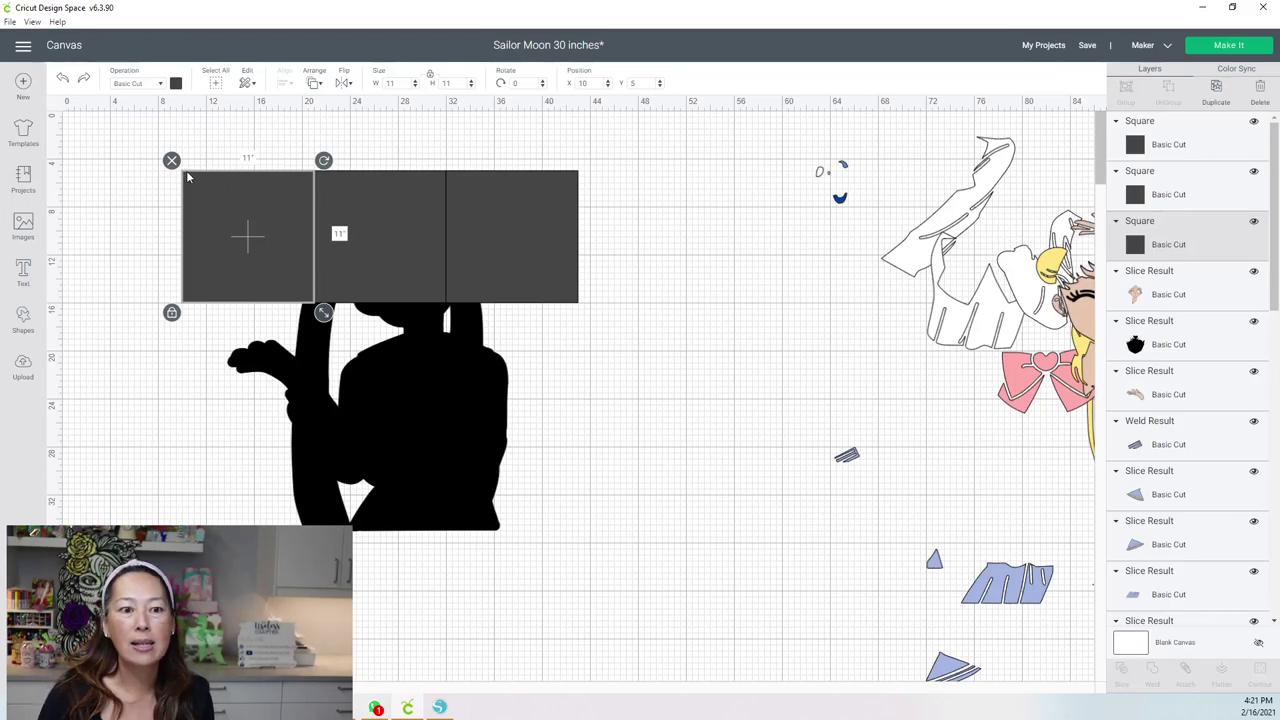
left_click(339, 174)
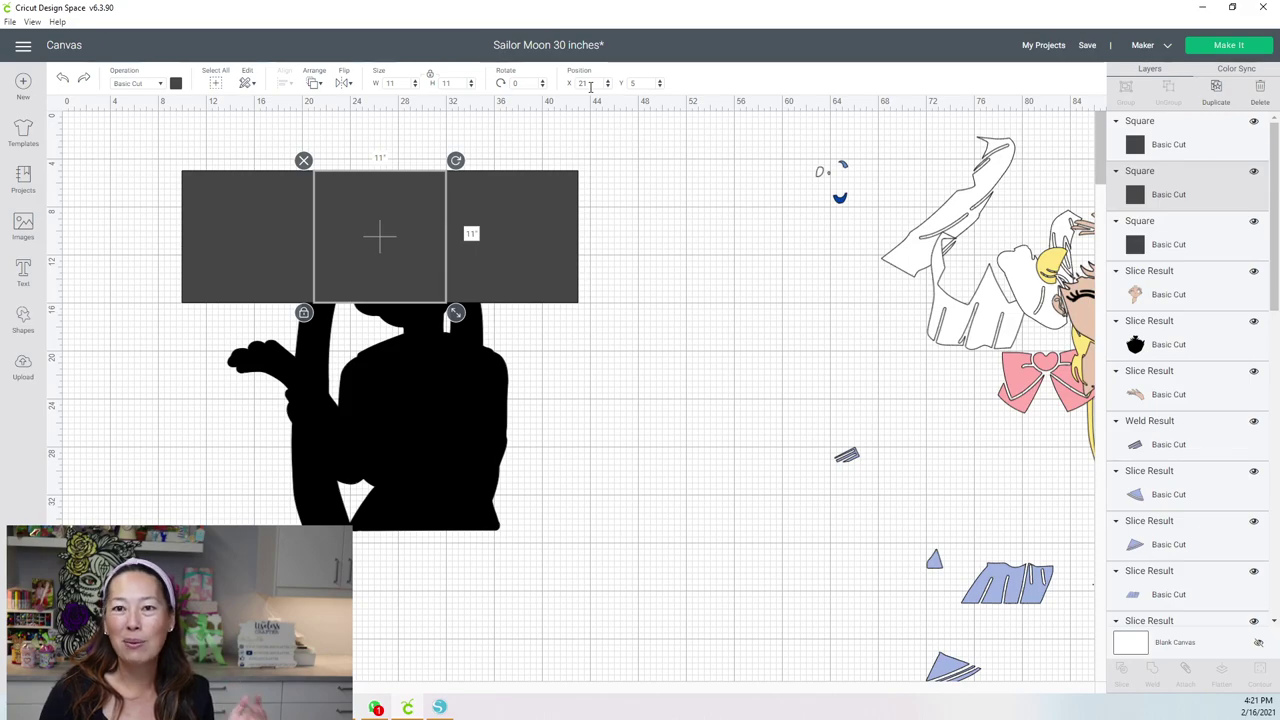
left_click(529, 174)
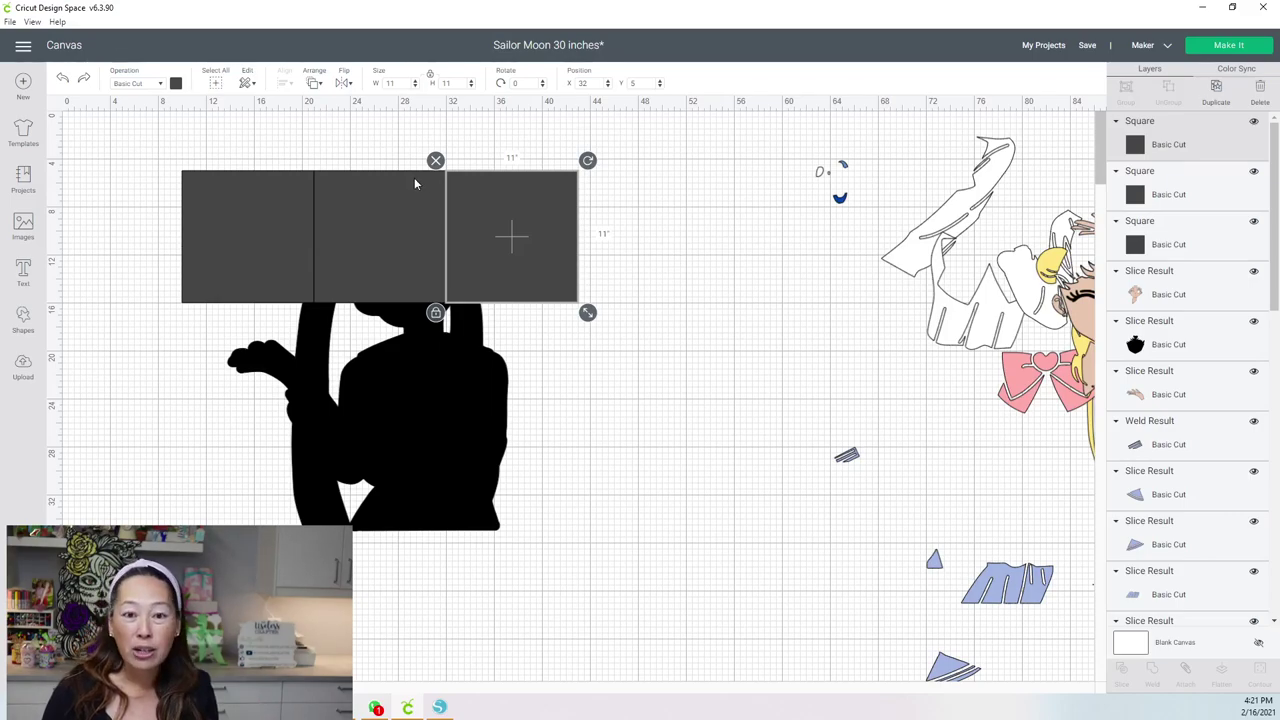
left_click(1180, 197, "shift")
left_click(1179, 243, "shift")
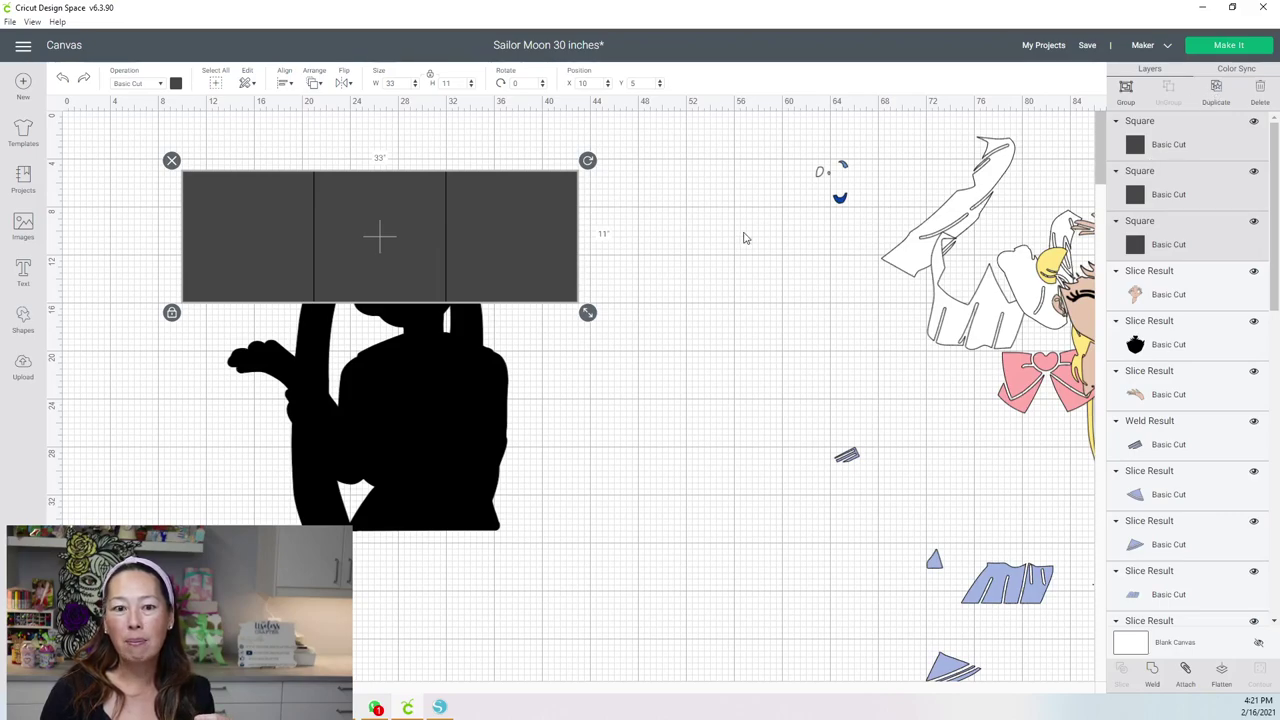
key("ctrl+d")
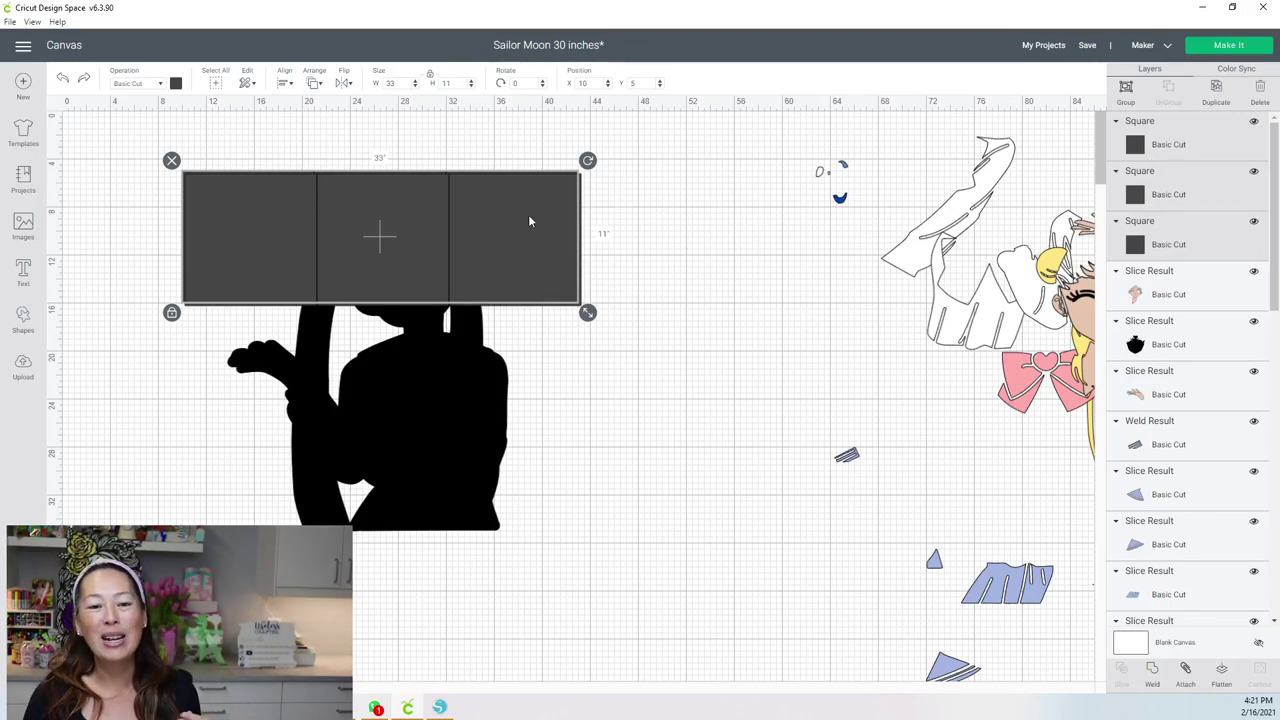
Step: Place the copied row of squares flush below the first row by setting its position to X 10, Y 16
left_click_drag(554, 241, 541, 344)
left_click(592, 83)
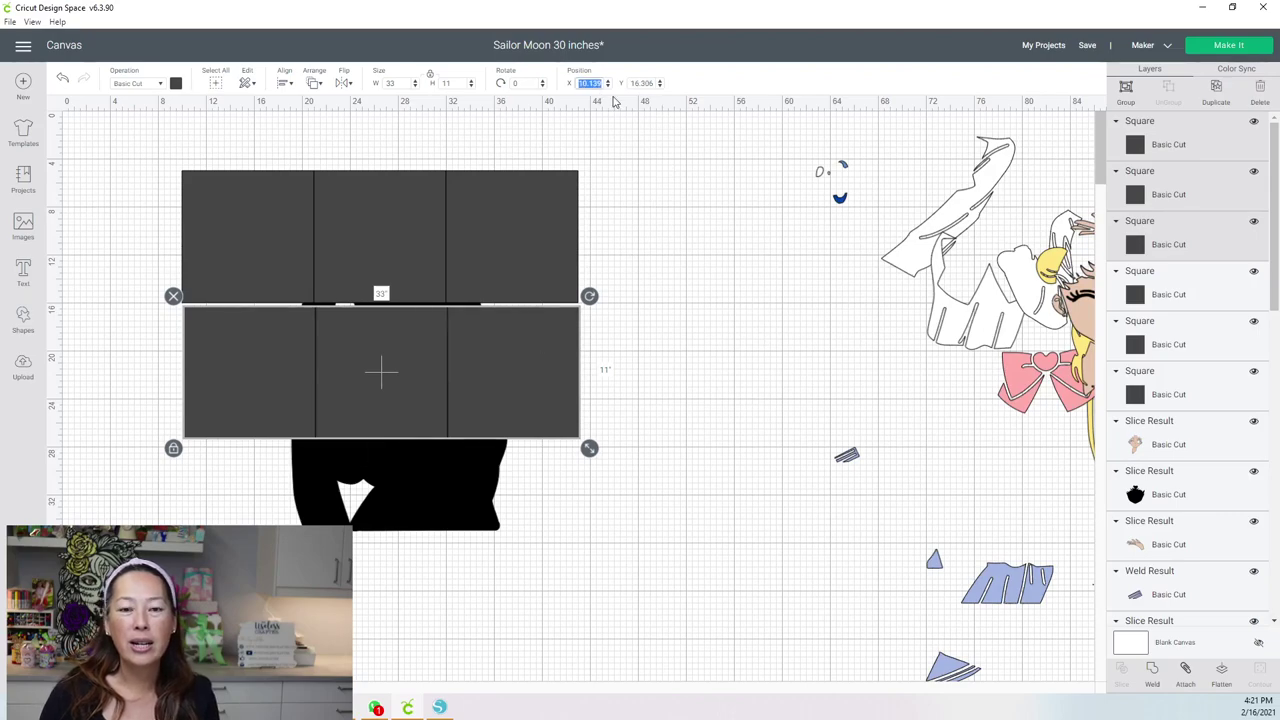
type("10")
key("Tab")
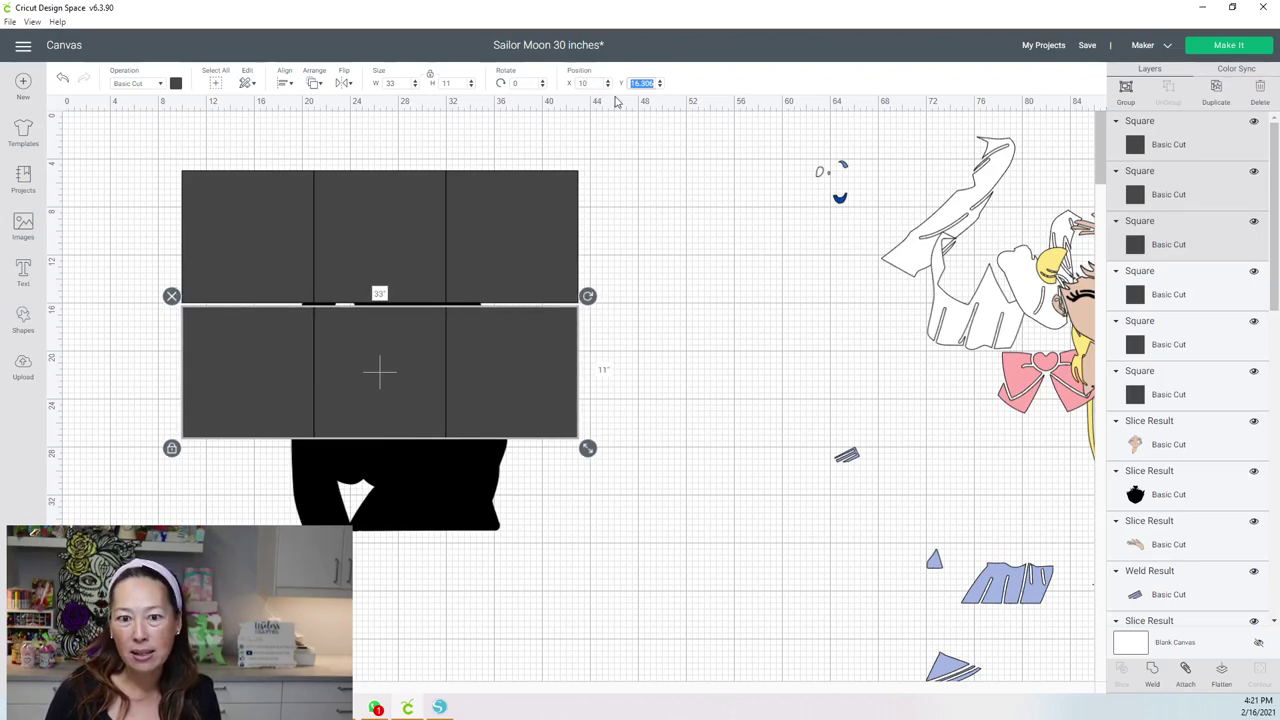
type("16")
key("Return")
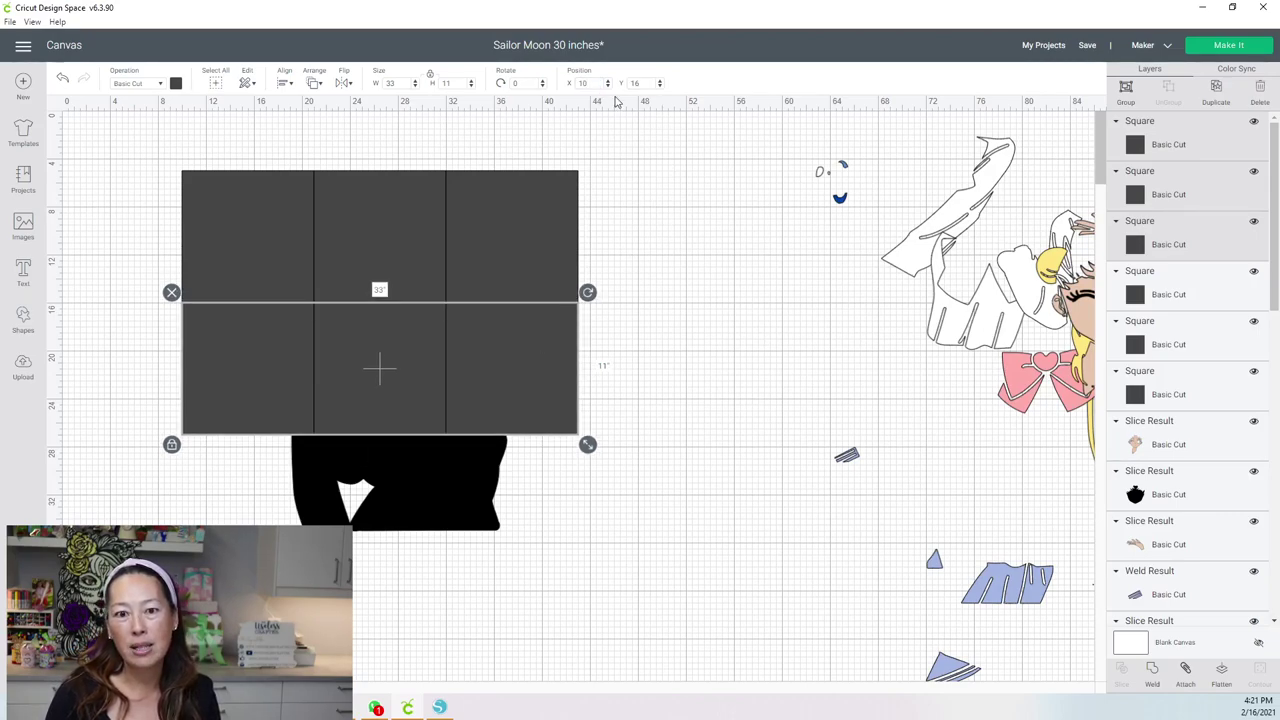
Step: Duplicate the second row of squares and place the copy flush beneath it at X 10, Y 27
left_click(1216, 95)
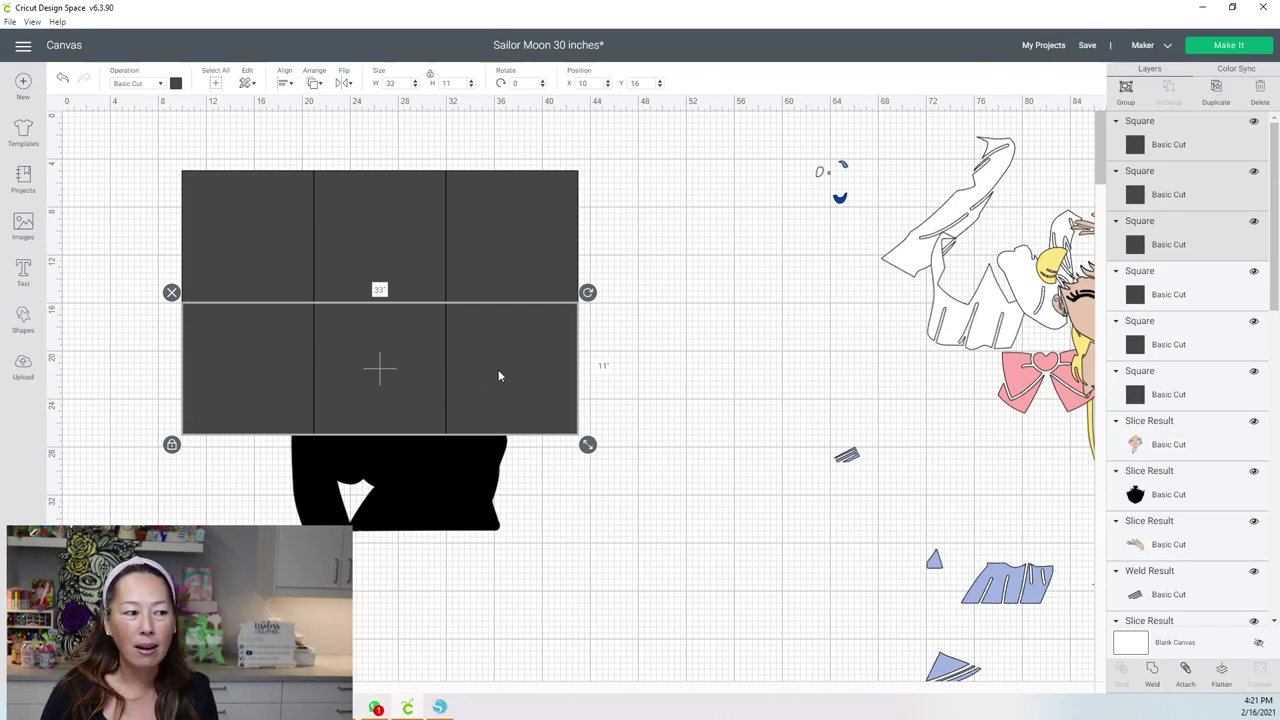
left_click_drag(498, 375, 496, 507)
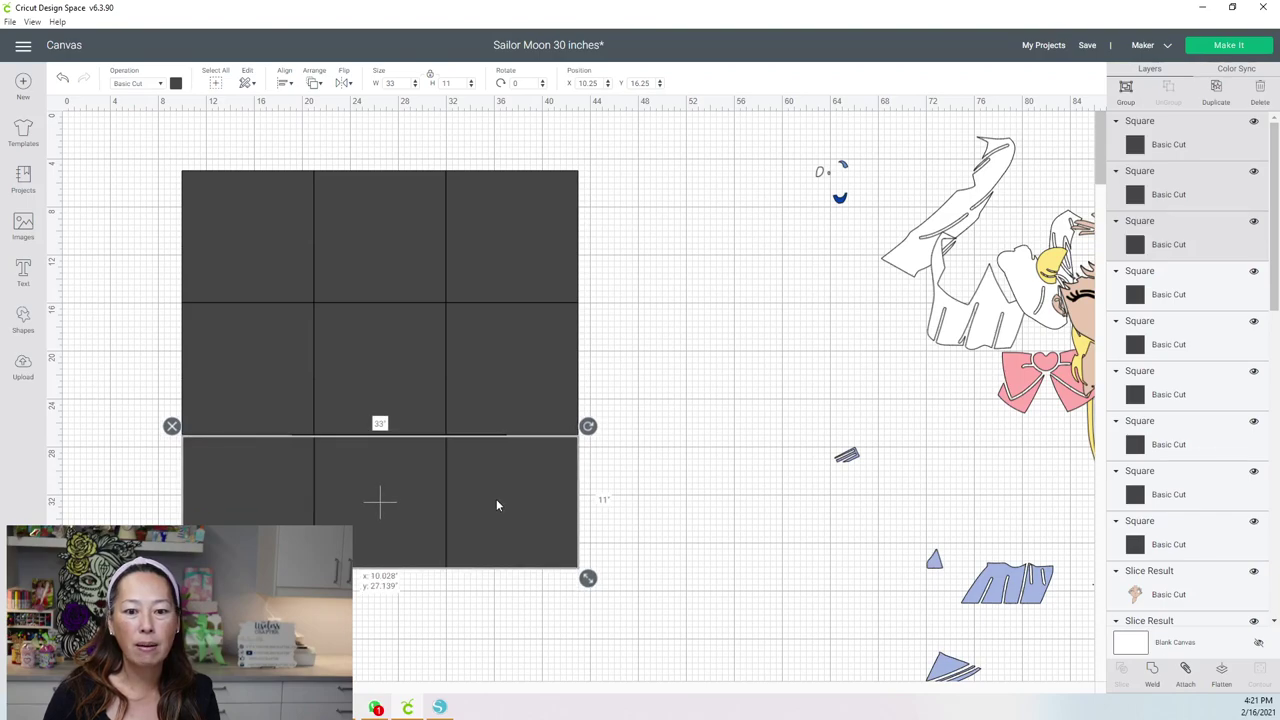
left_click(598, 83)
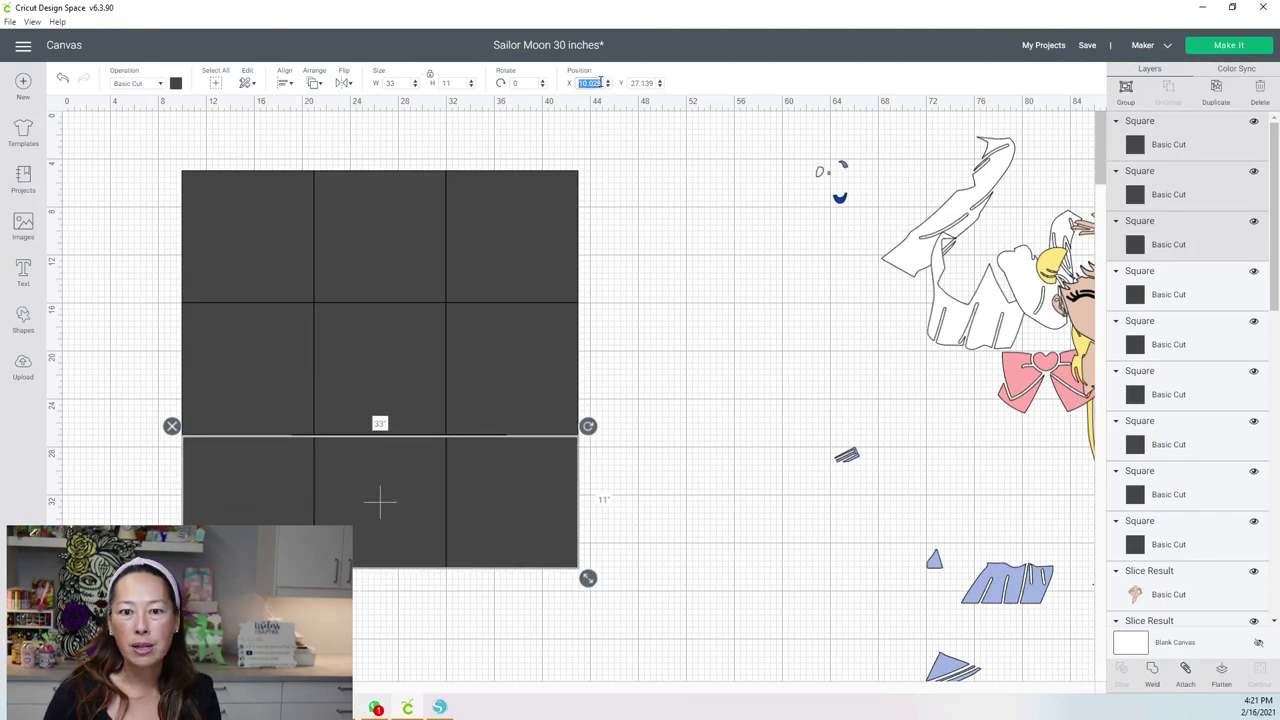
type("10")
key("Tab")
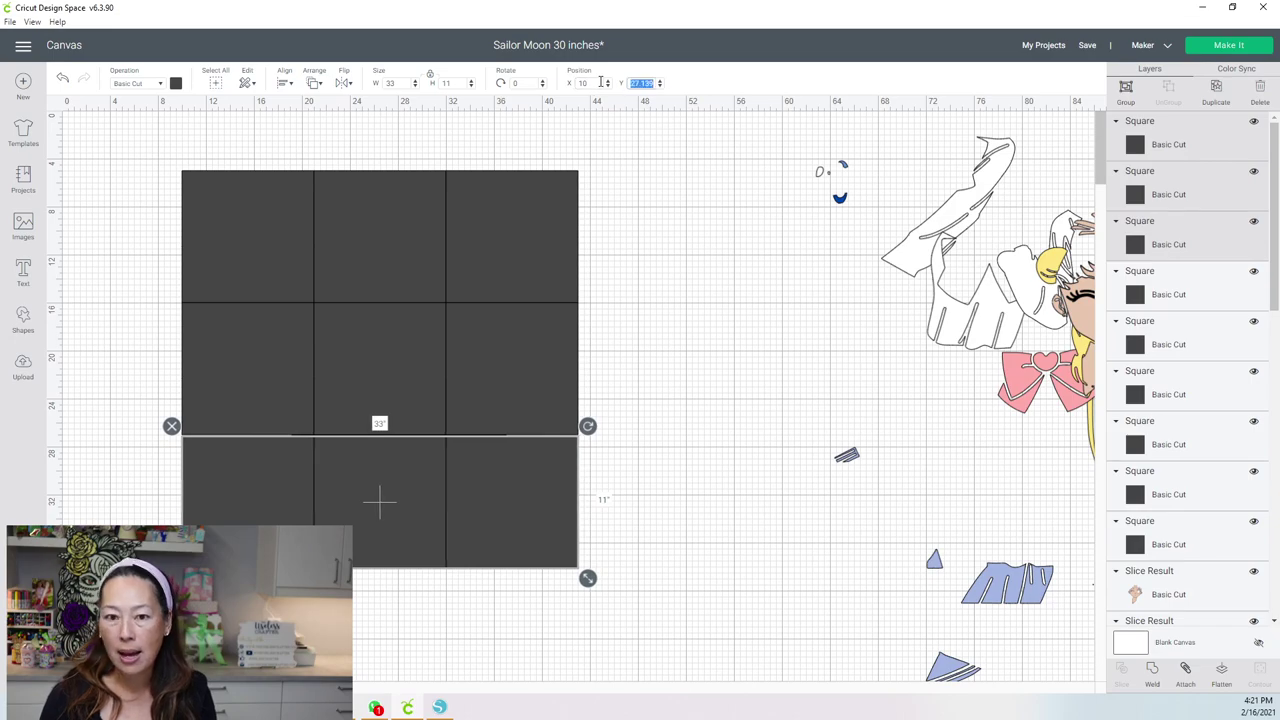
type("27")
key("Return")
Step: Bring the black backing figure to the front, above the grid of squares
left_click_drag(1275, 148, 1276, 640)
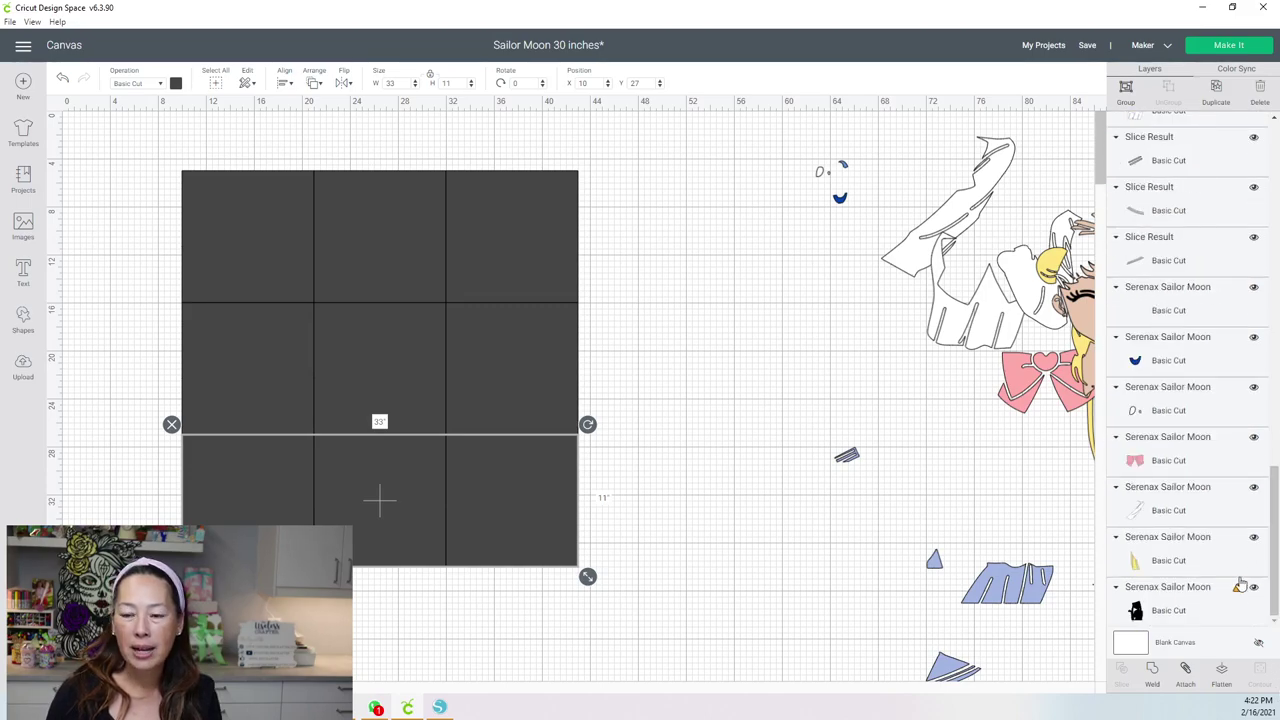
left_click(1191, 612)
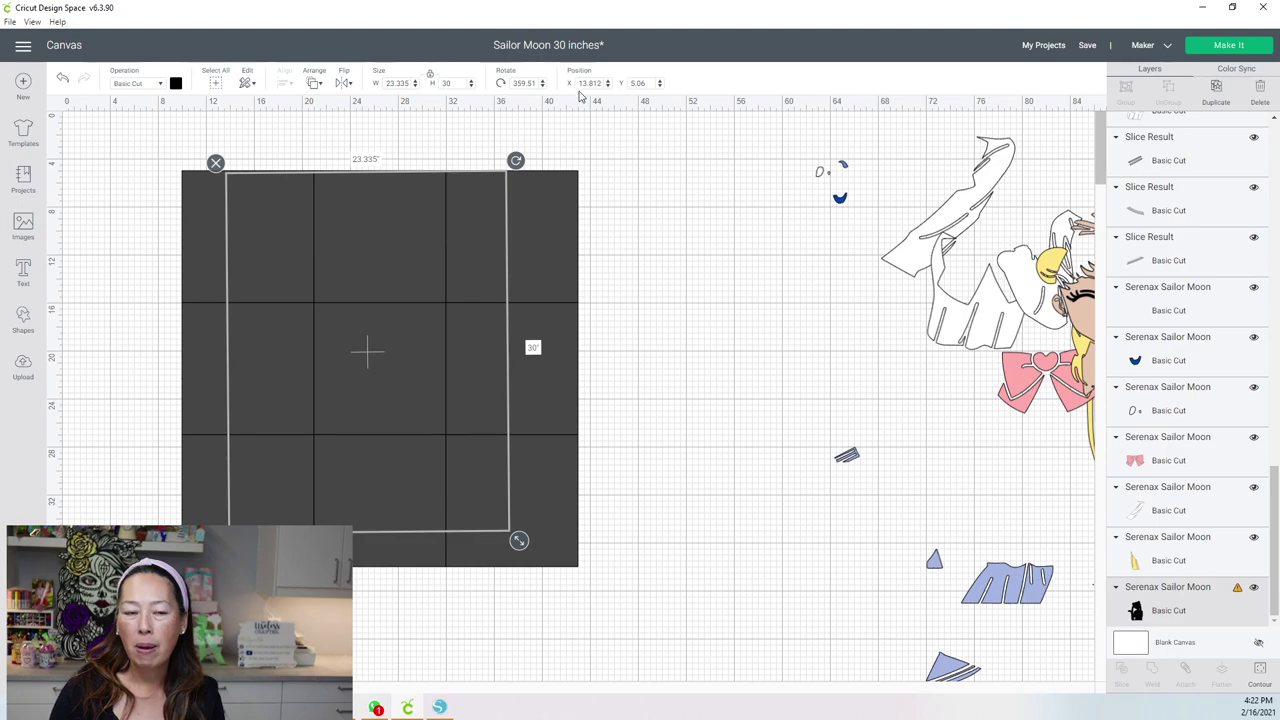
left_click(313, 84)
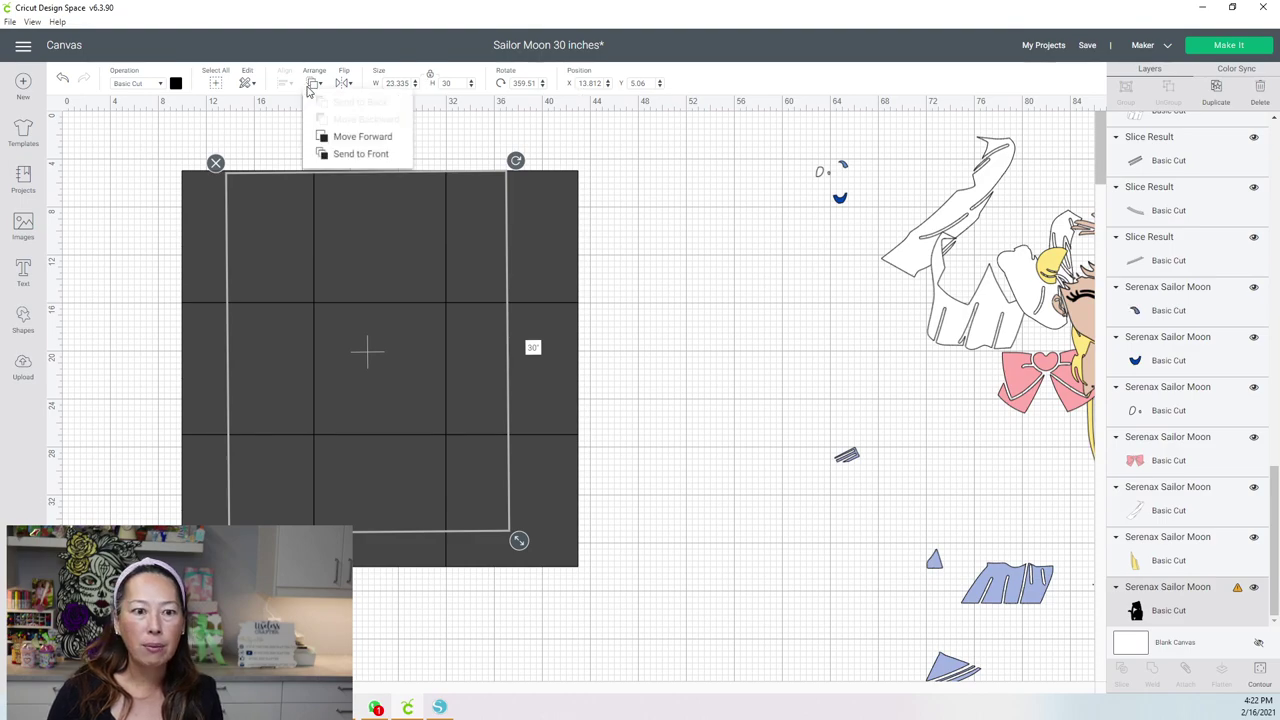
left_click(340, 154)
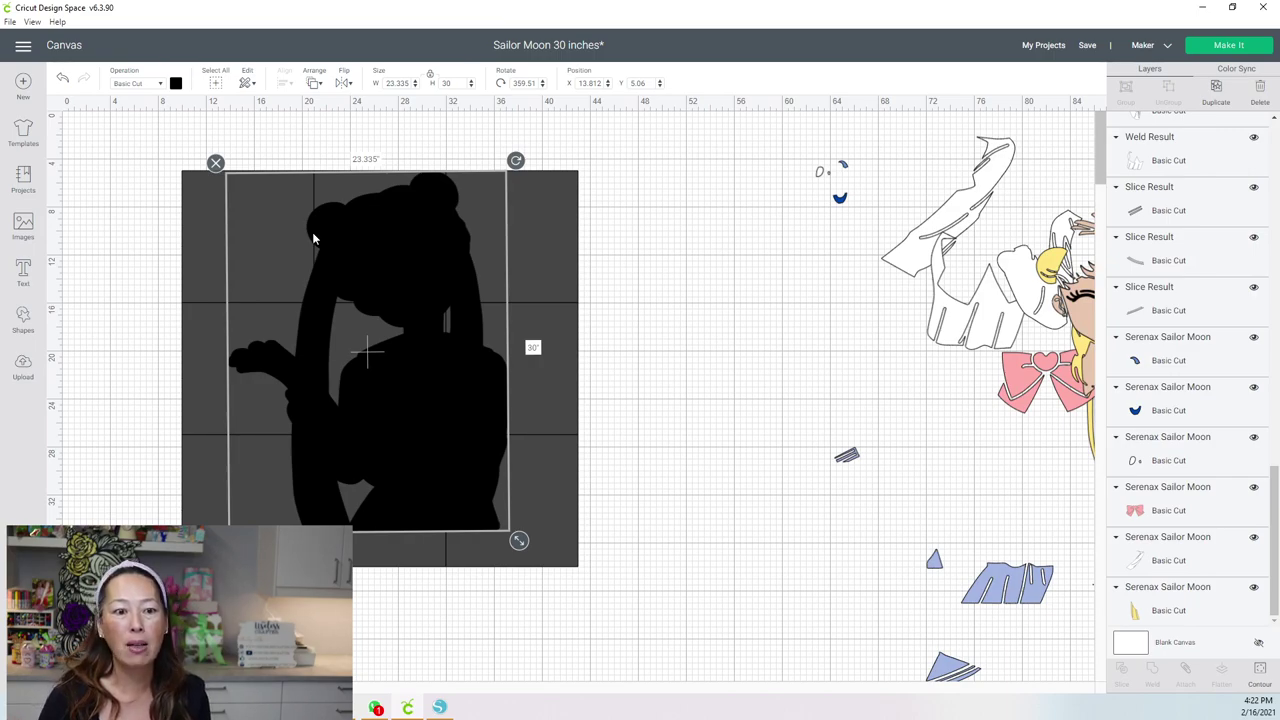
Step: Shift the black figure against the grid's left edge, to about X 10.26, Y 5.17
left_click_drag(380, 286, 368, 282)
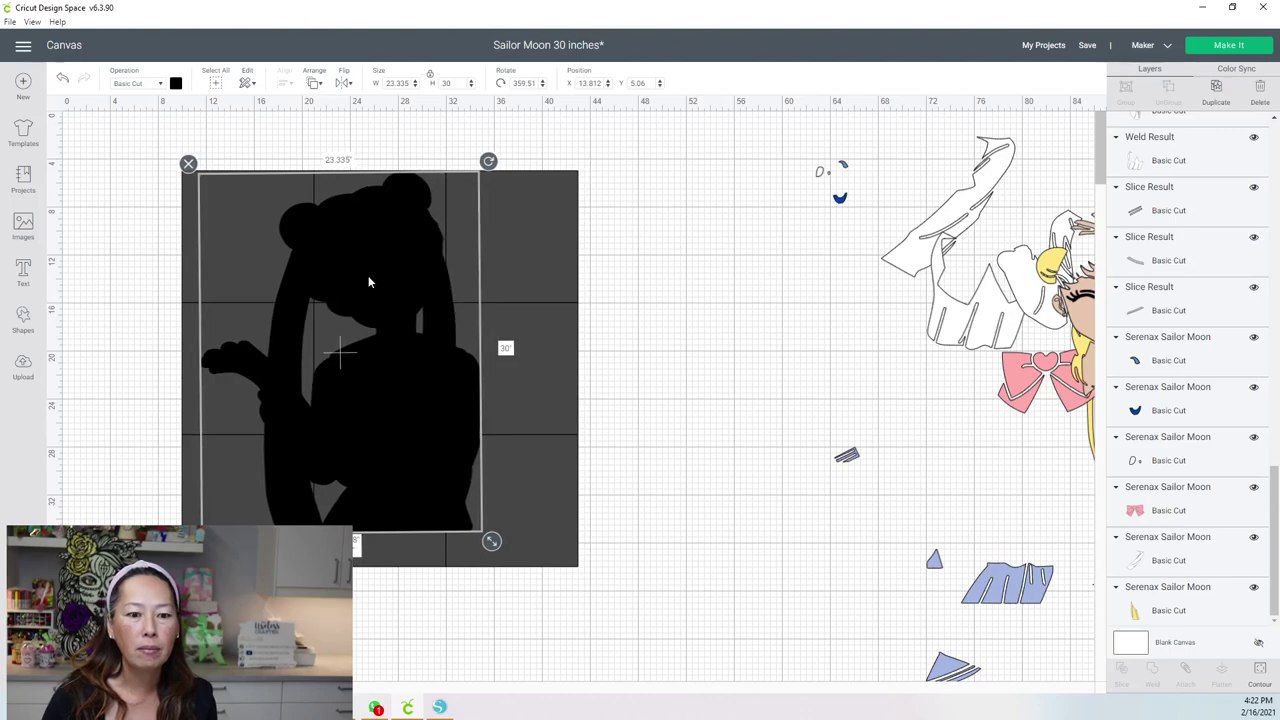
left_click_drag(368, 282, 371, 282)
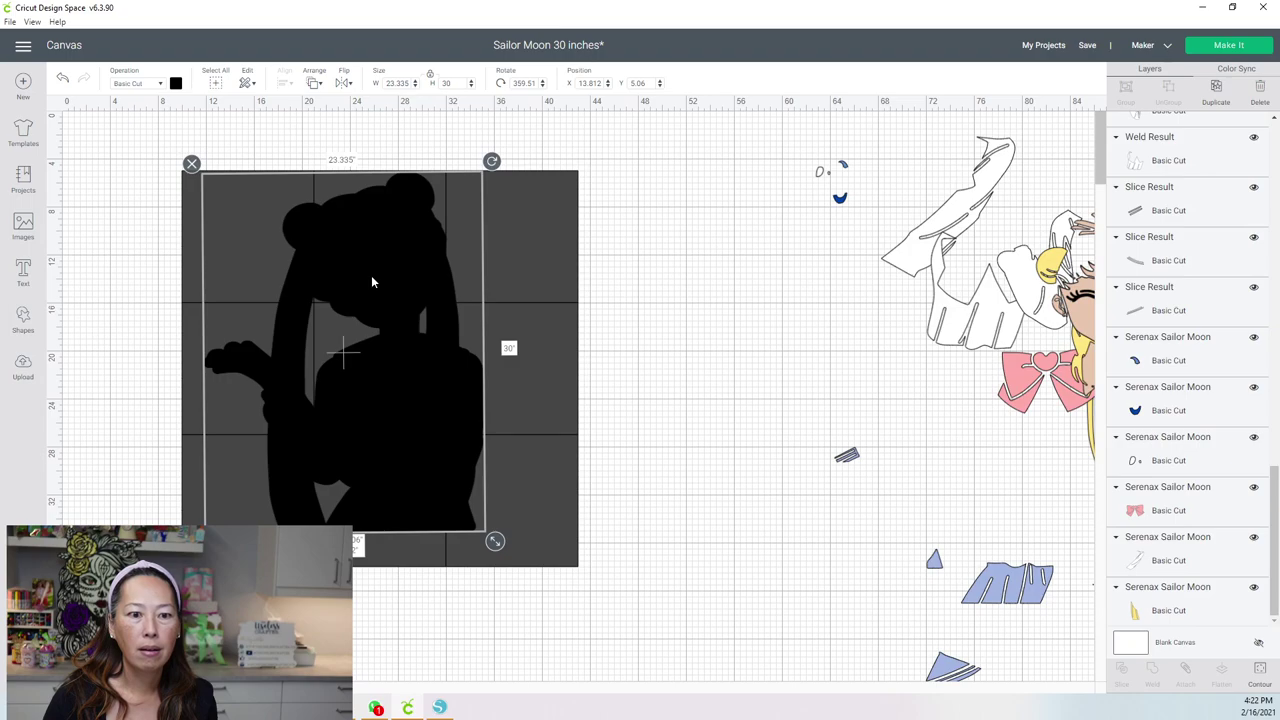
left_click_drag(371, 282, 371, 270)
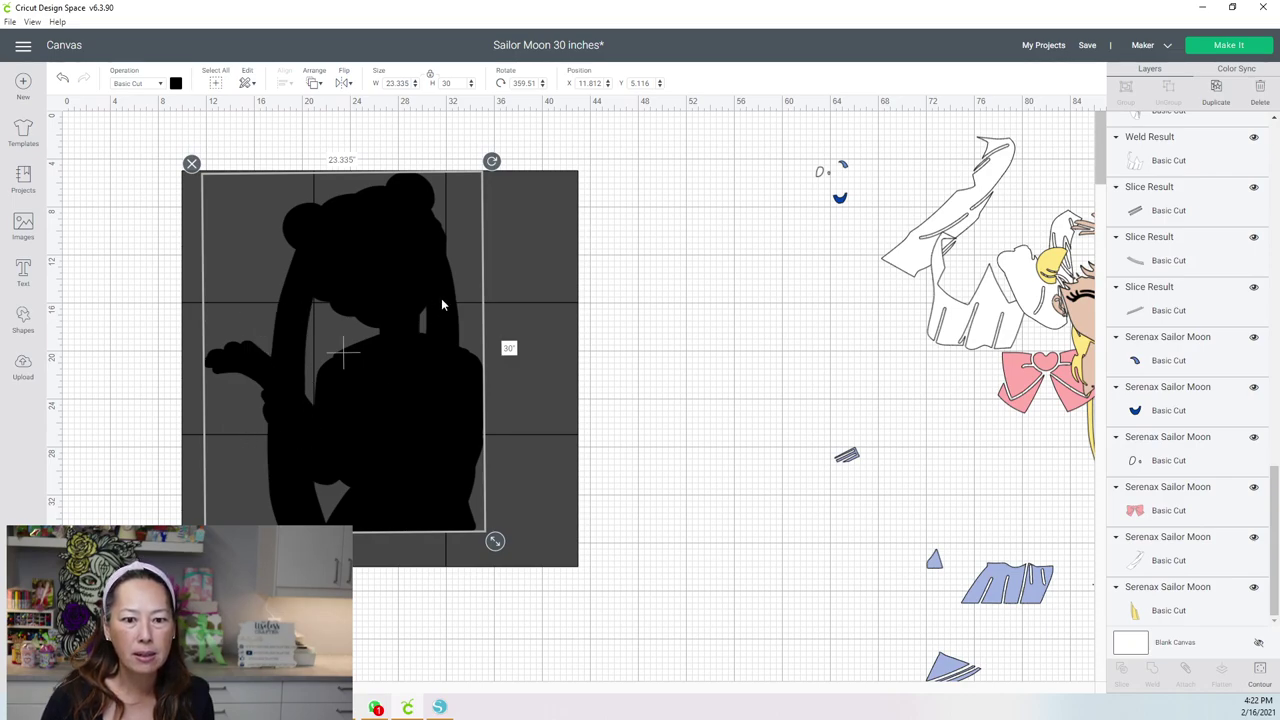
left_click_drag(422, 271, 404, 272)
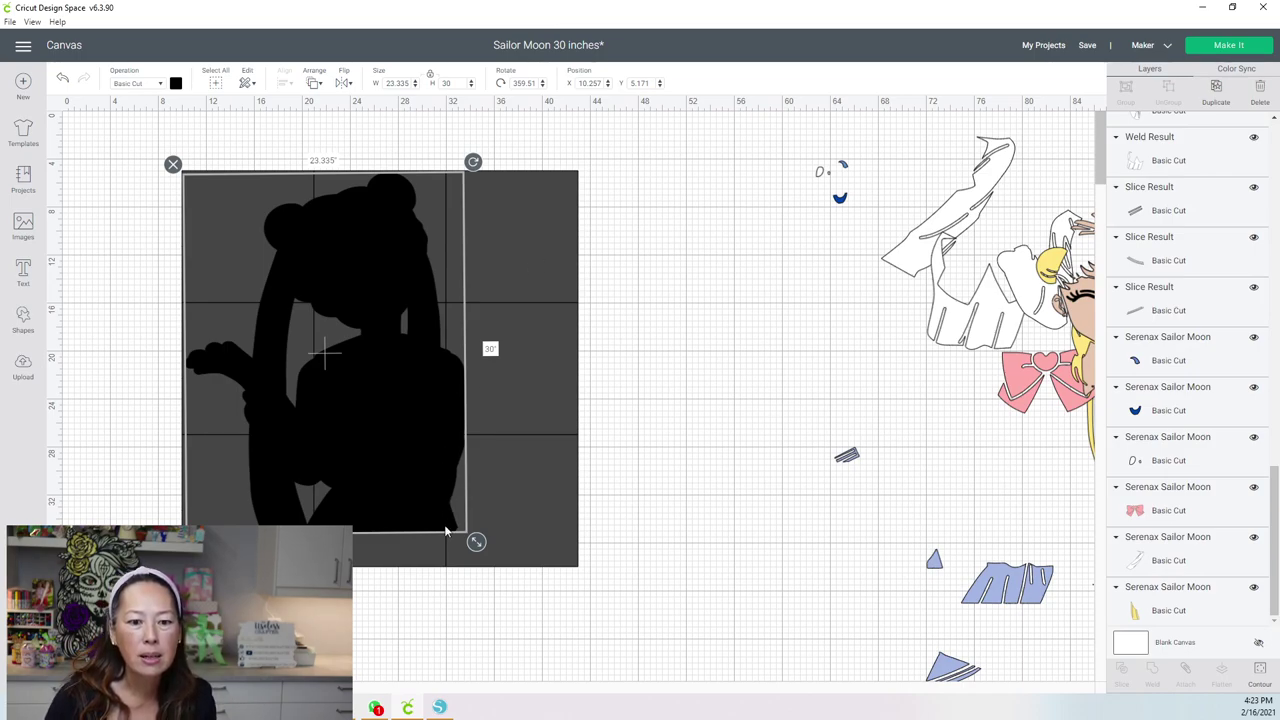
Step: Delete the unneeded upper-right and lower-right squares of the grid
left_click(563, 228)
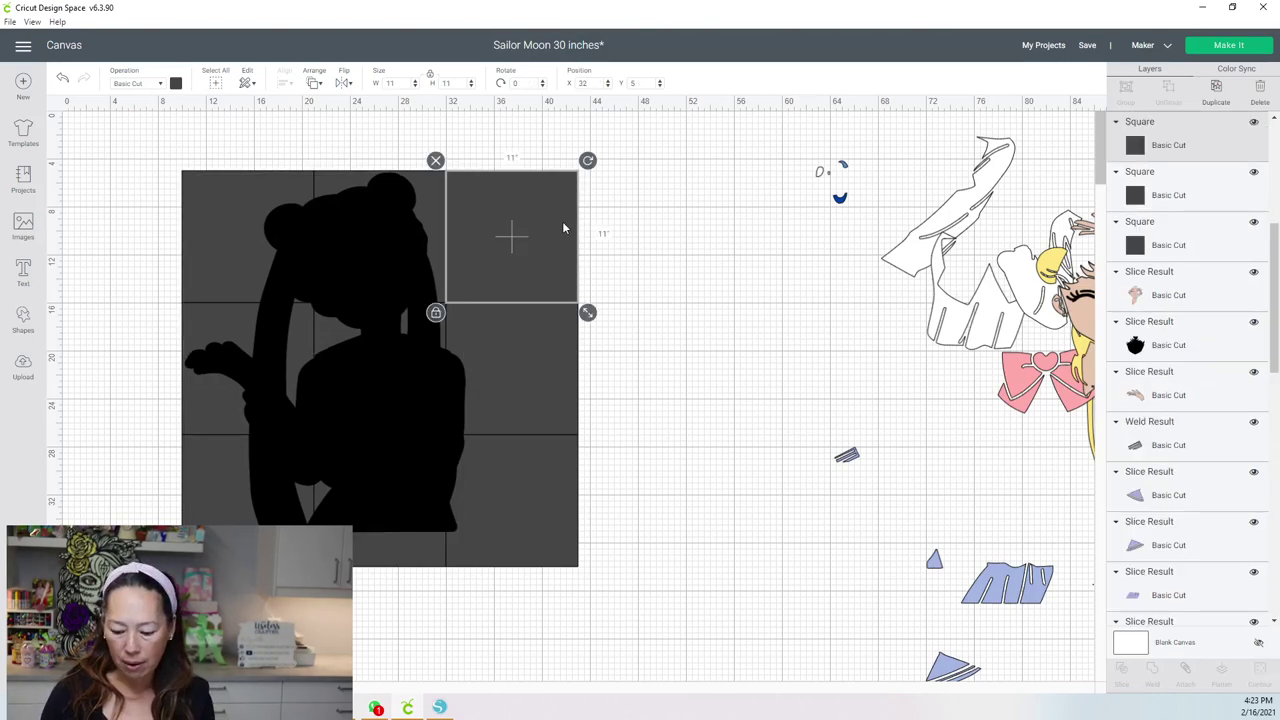
key("Delete")
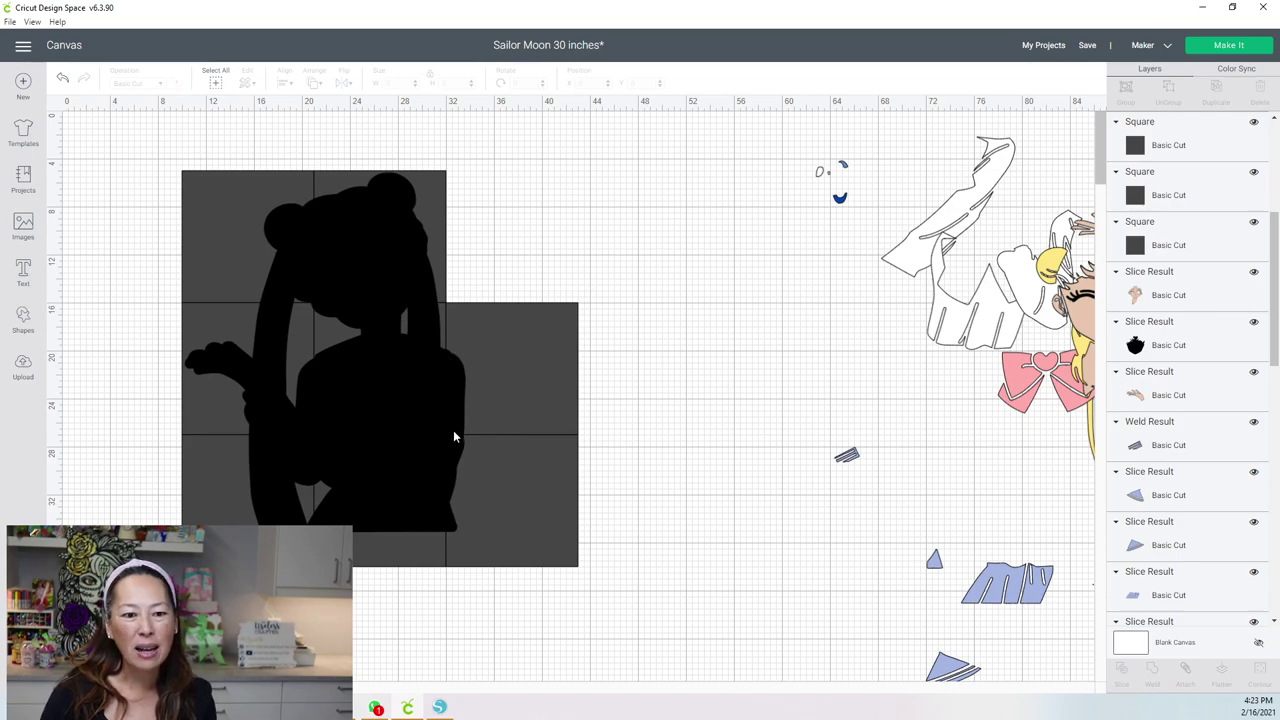
left_click(514, 516)
key("Delete")
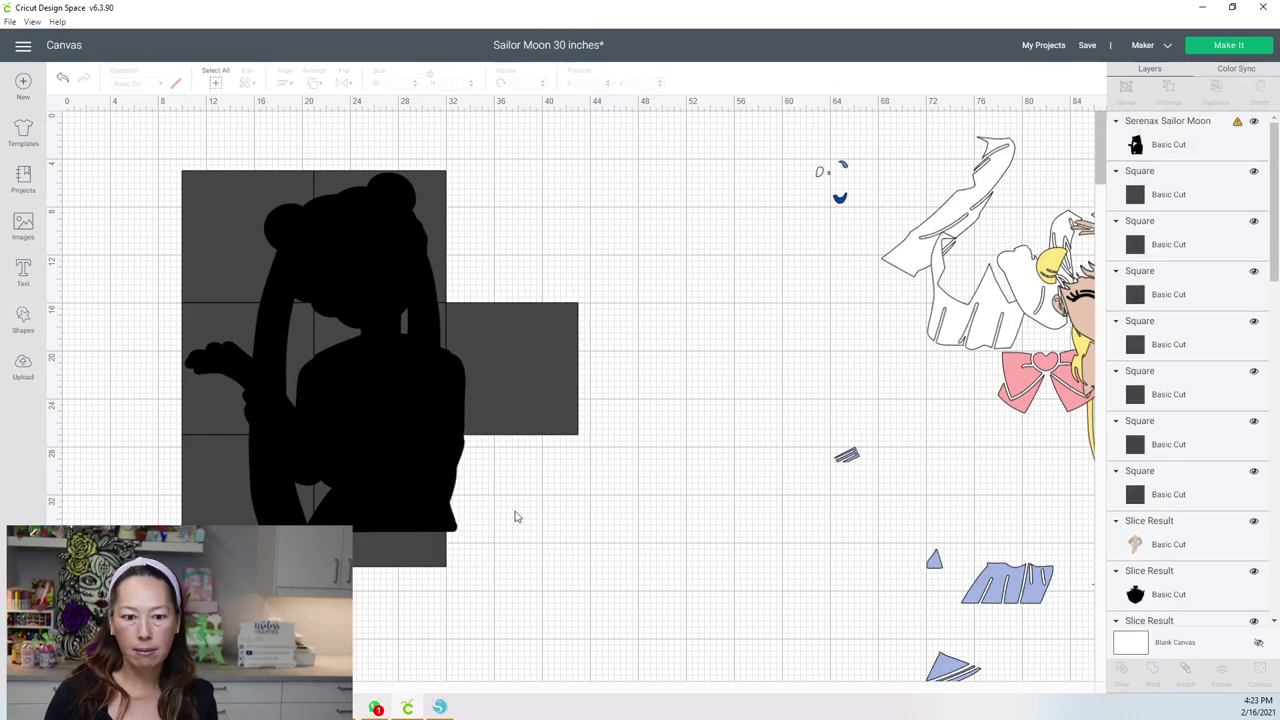
Step: Select the two remaining bottom-row squares and shift them sideways to X 14 so they cover the figure's base
left_click(352, 557)
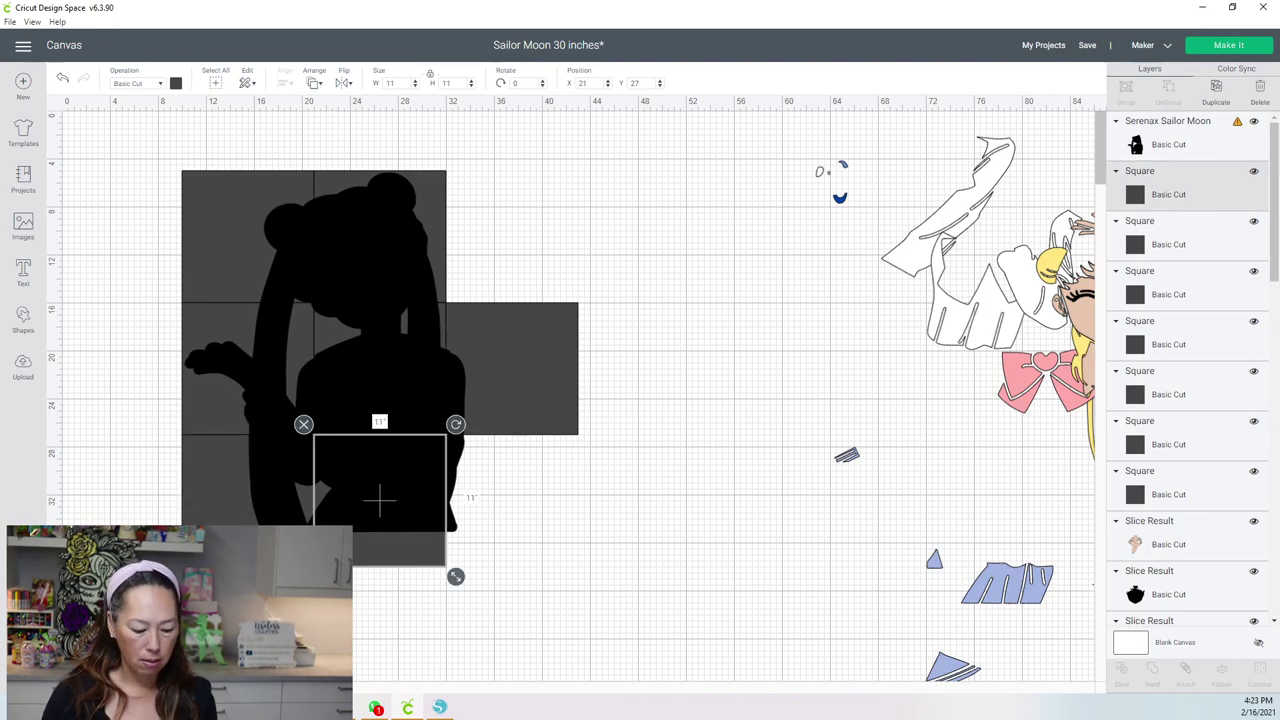
left_click(305, 495, "shift")
left_click_drag(313, 495, 367, 497)
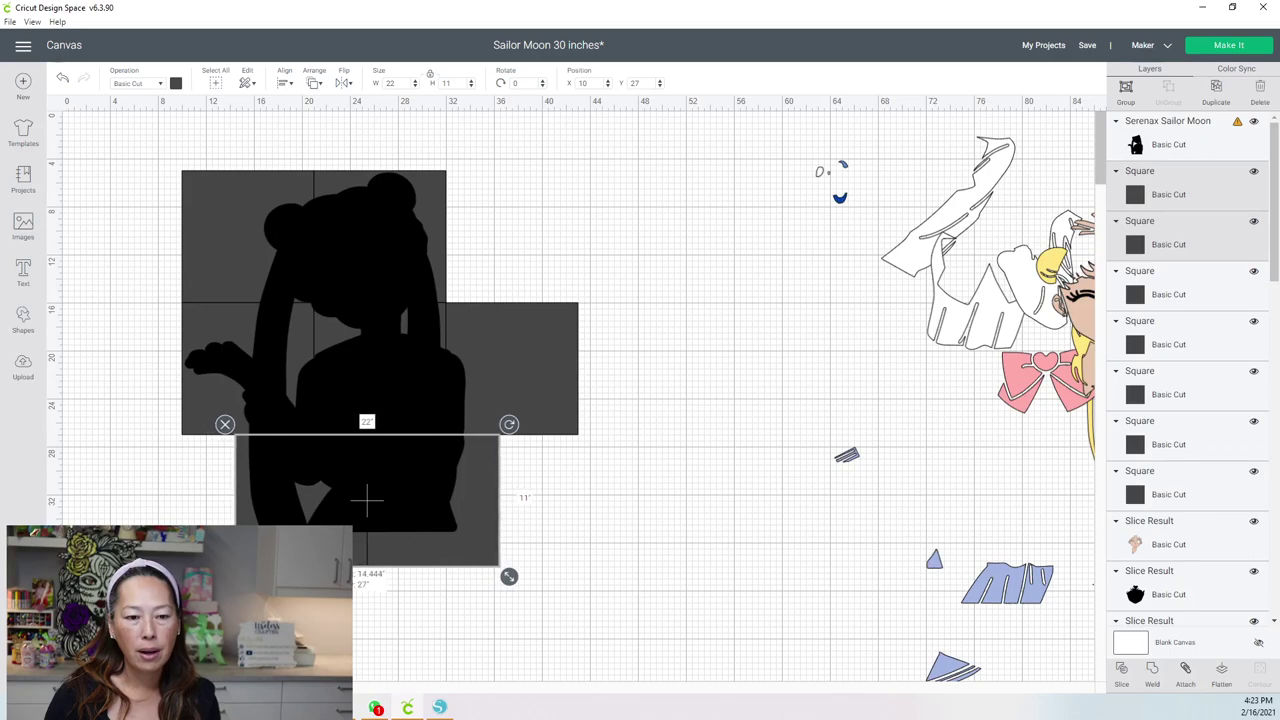
left_click_drag(367, 497, 367, 497)
left_click(593, 83)
type("14")
key("Tab")
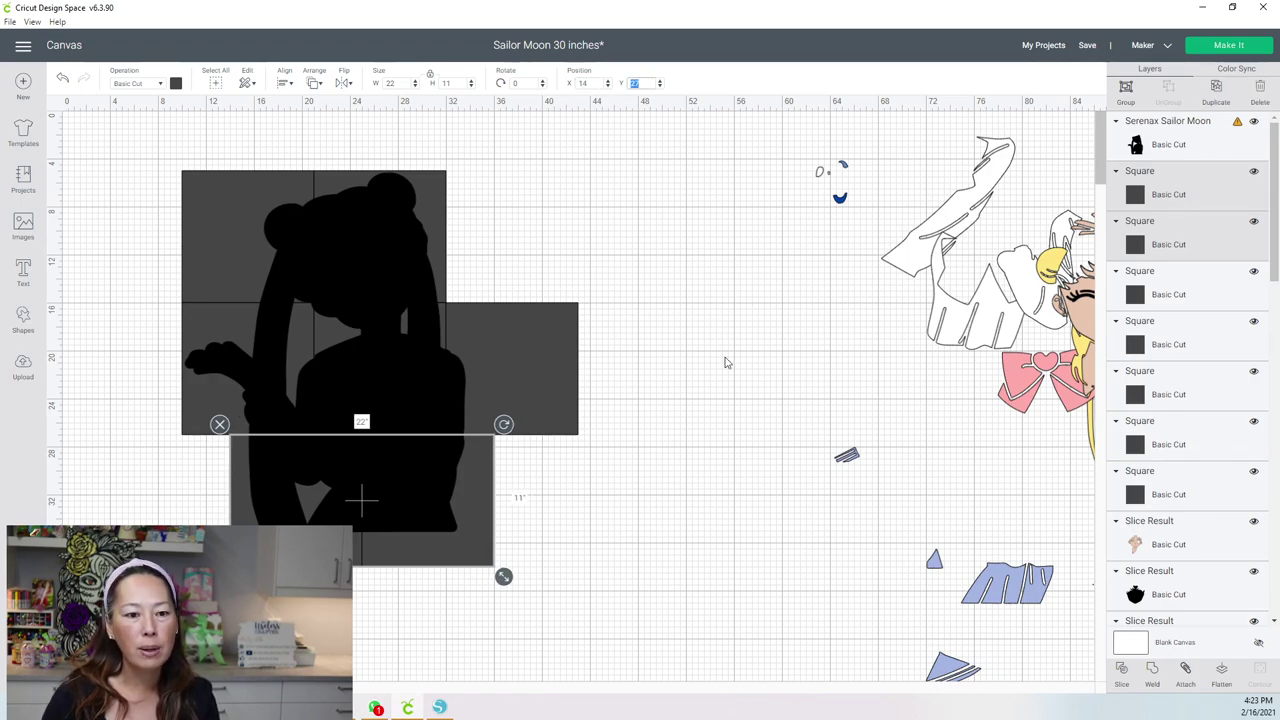
left_click(684, 473)
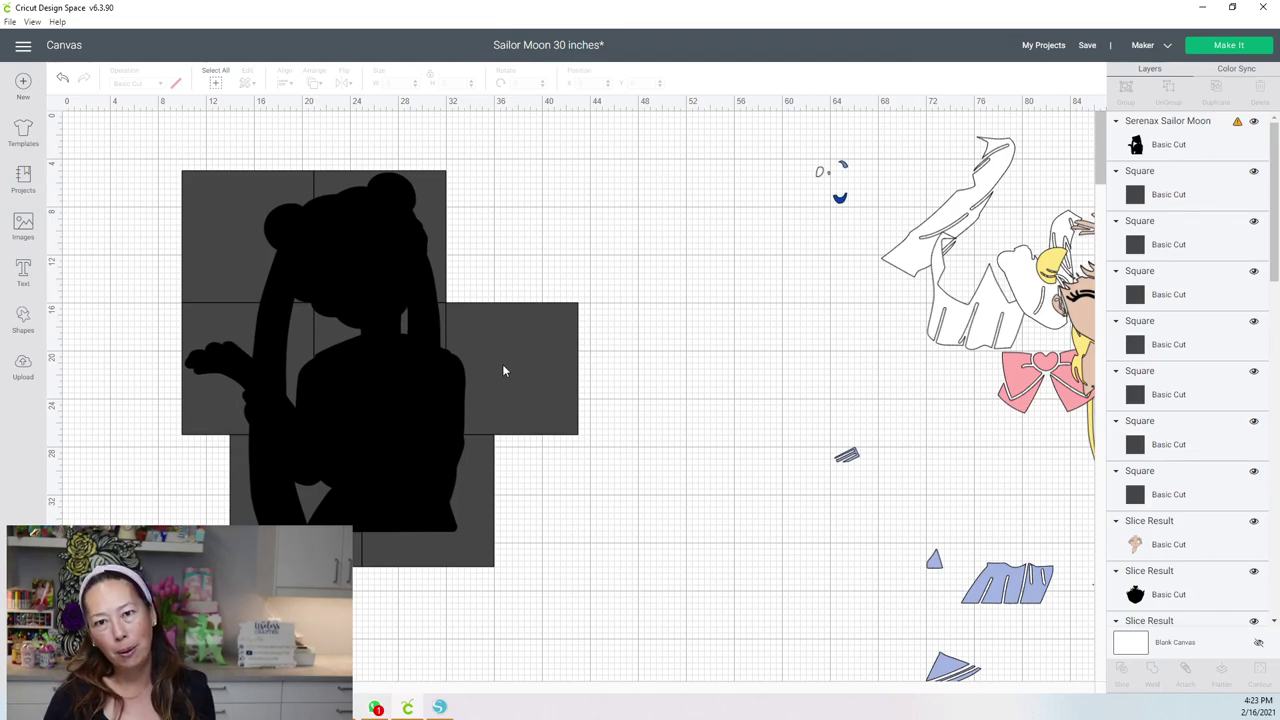
Step: Slice the black figure with the grid's upper-left square and with the middle-row left square
left_click_drag(110, 172, 296, 256)
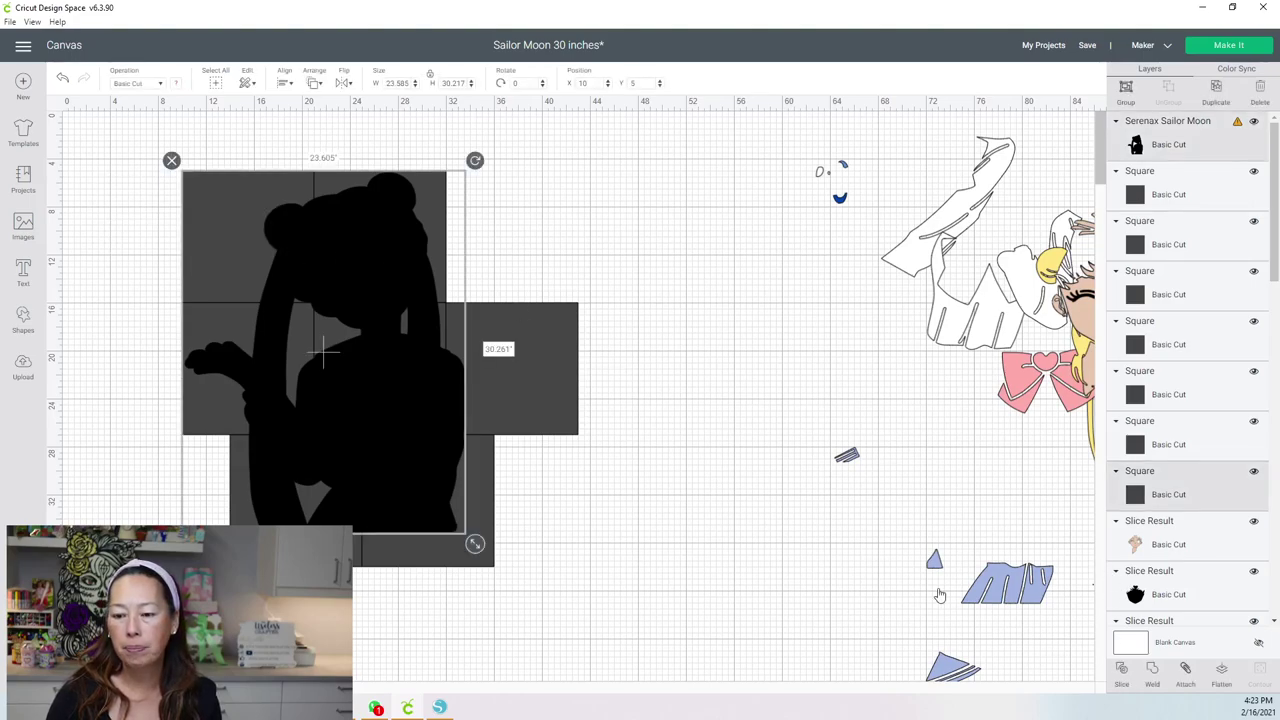
left_click(1050, 641)
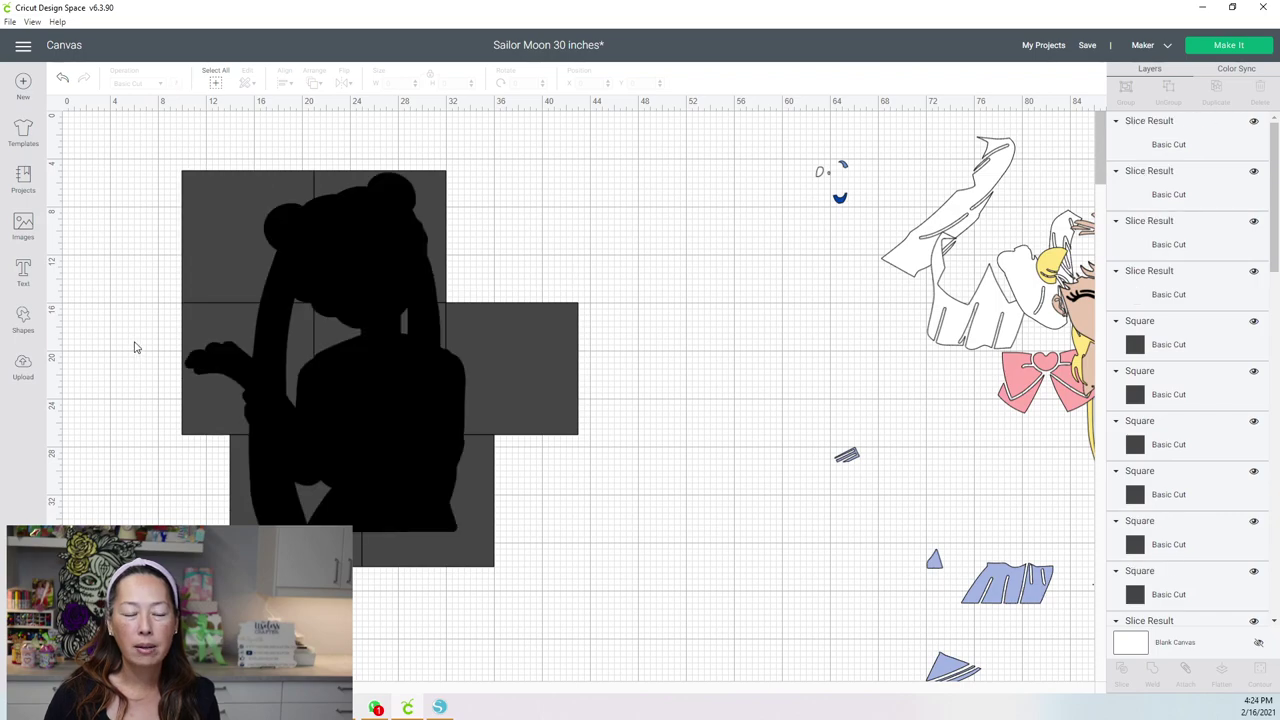
left_click(322, 350)
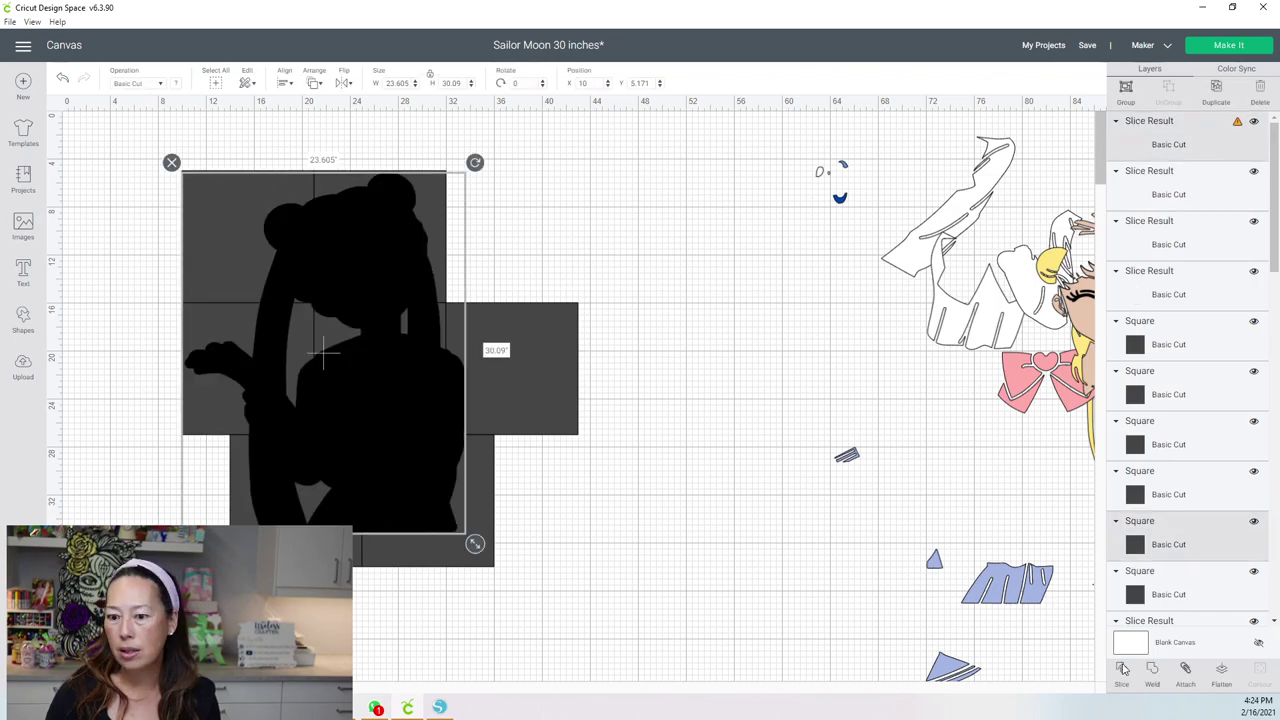
left_click(1122, 668)
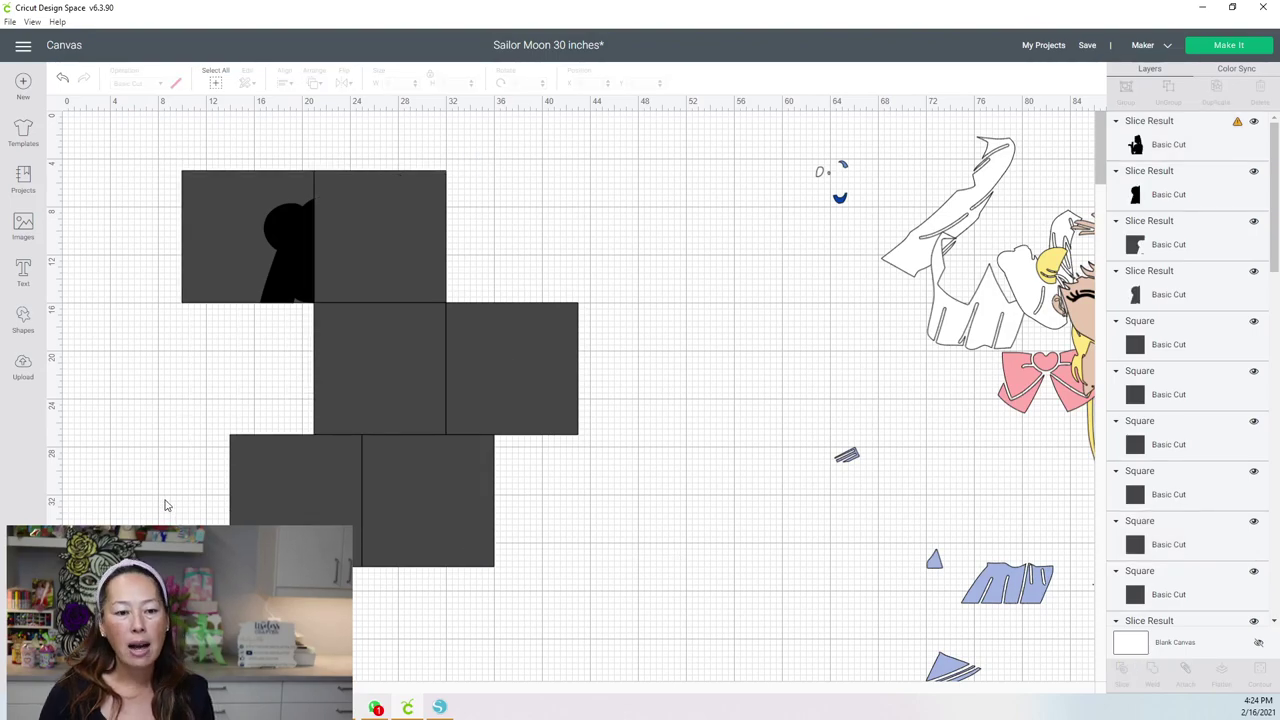
Step: Slice the remaining black figure with the left and right squares of the bottom row
left_click_drag(164, 491, 1095, 693)
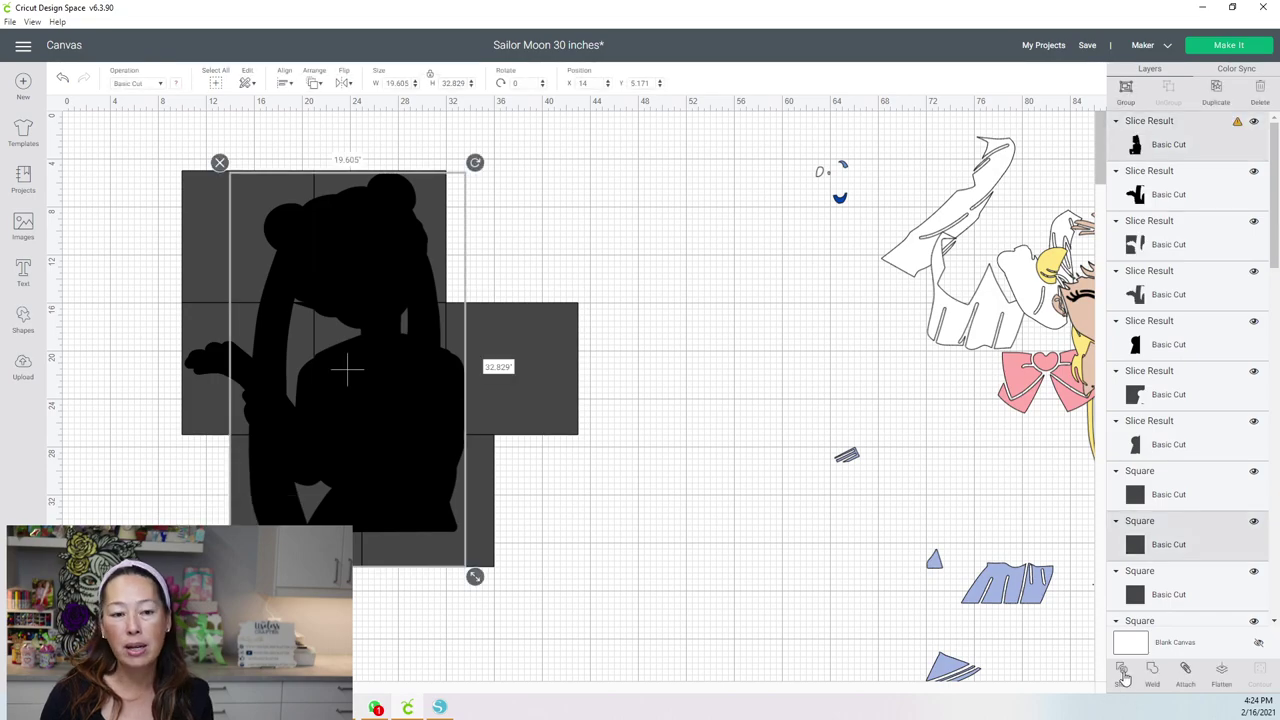
left_click(1123, 677)
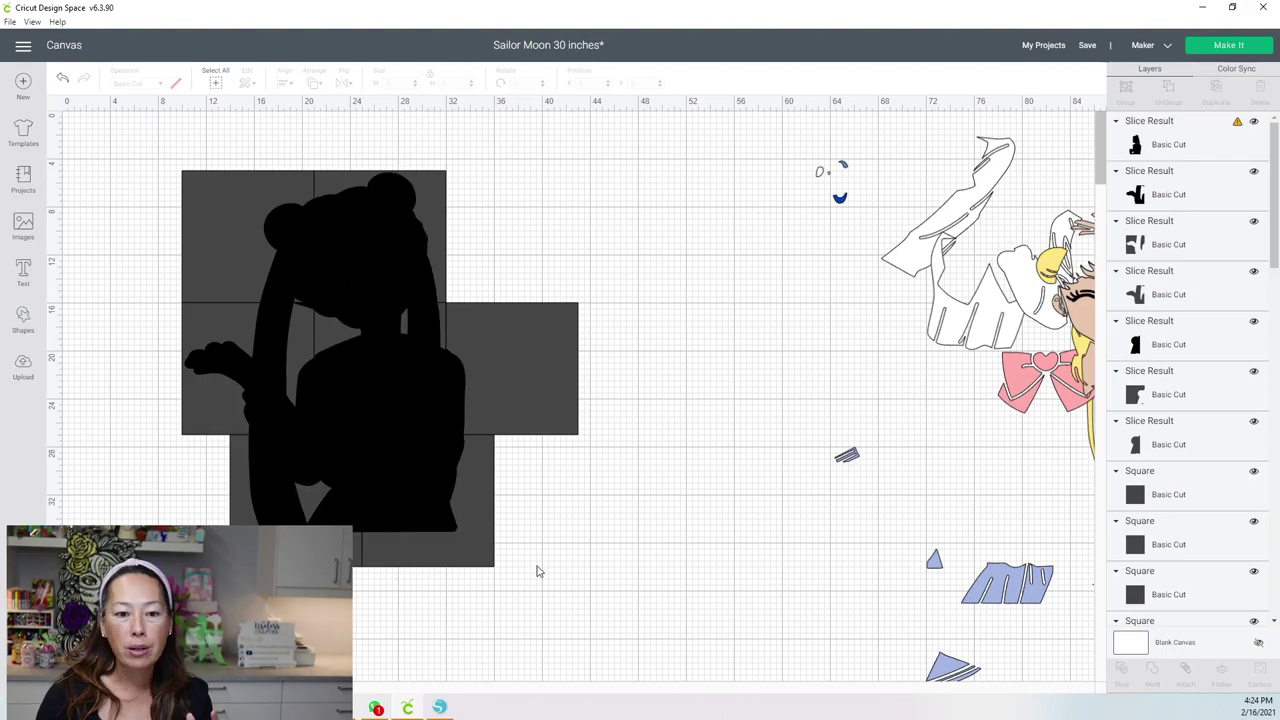
left_click(403, 369)
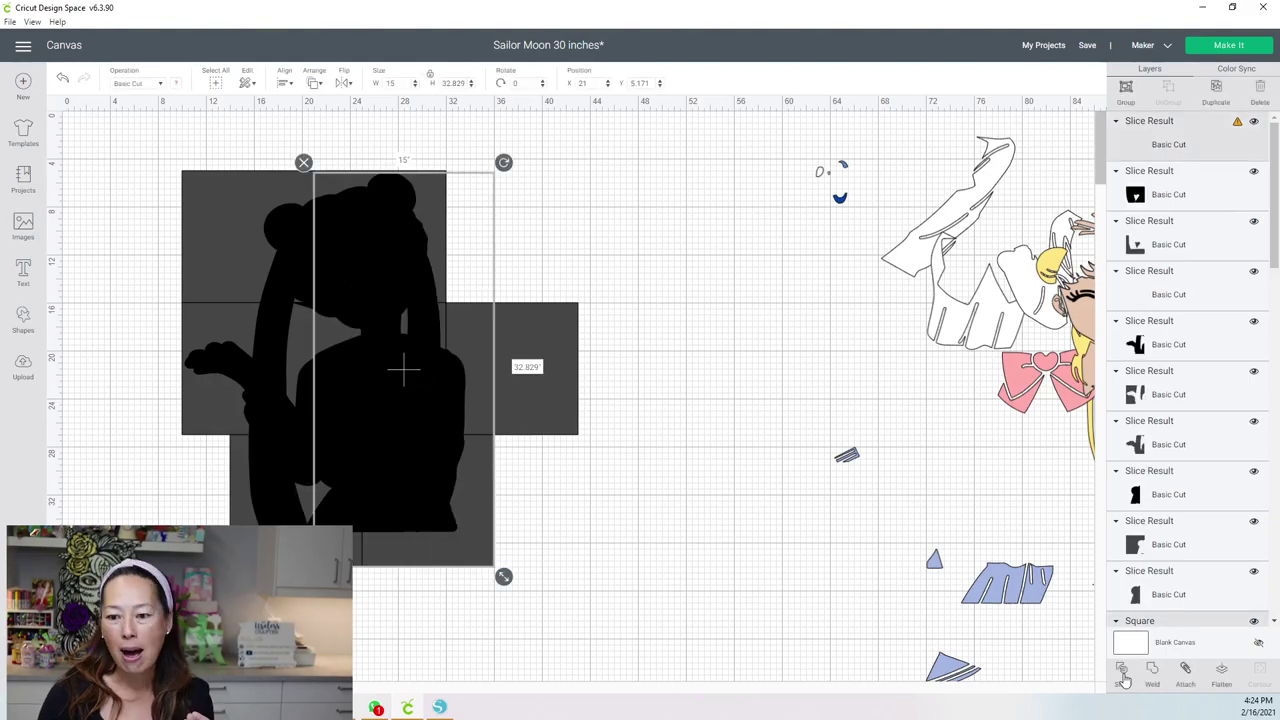
left_click(417, 610)
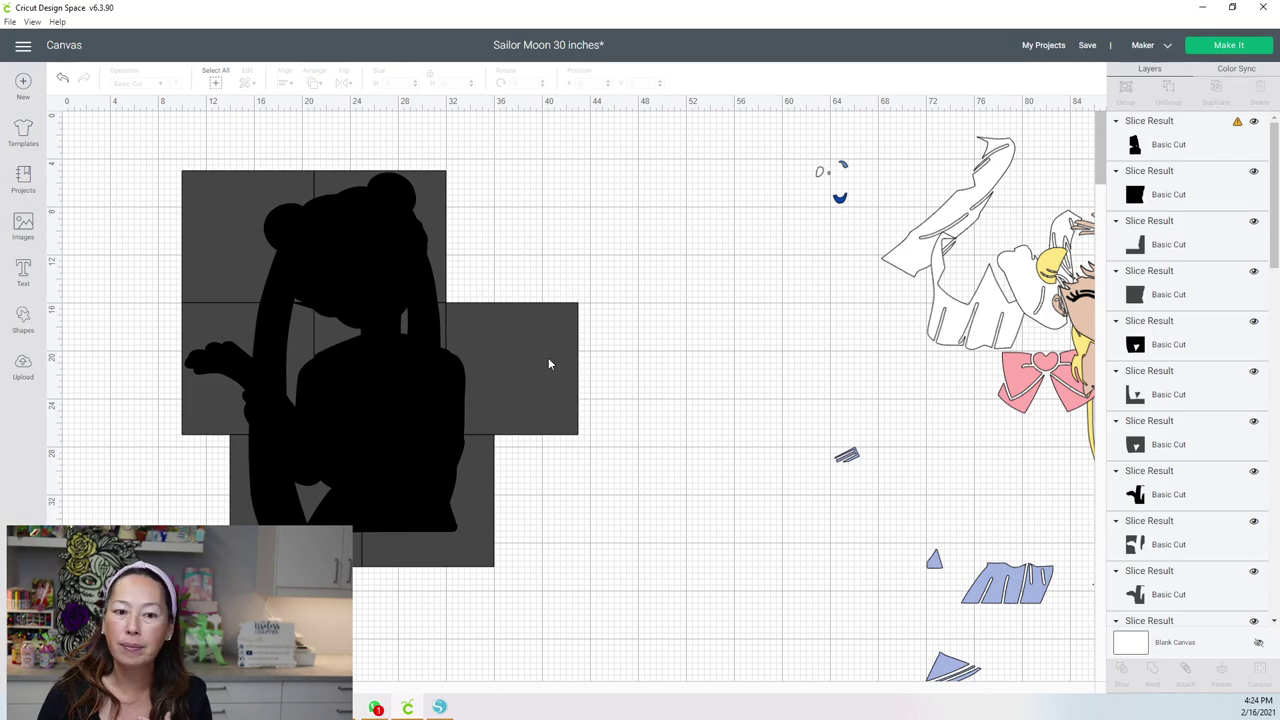
Step: Slice the black figure with the middle-row right square and with the top-row square covering the head
left_click_drag(515, 385, 454, 389)
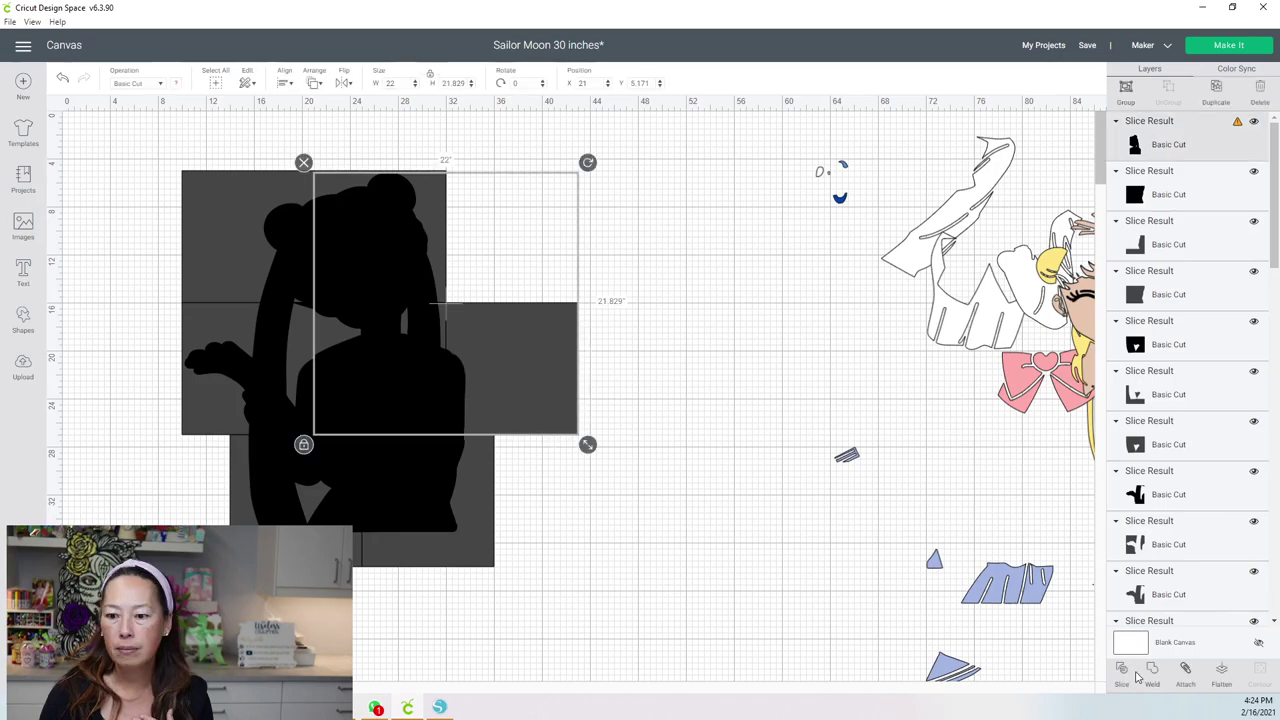
left_click(580, 360)
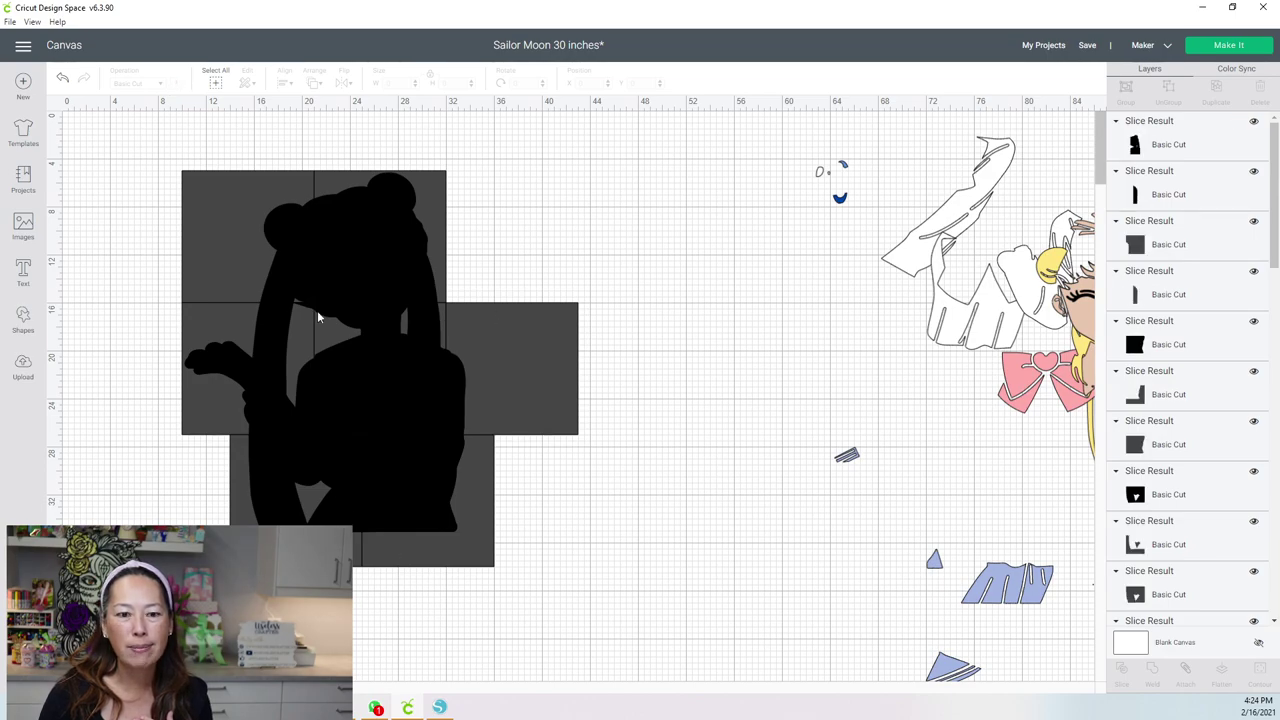
left_click(353, 232)
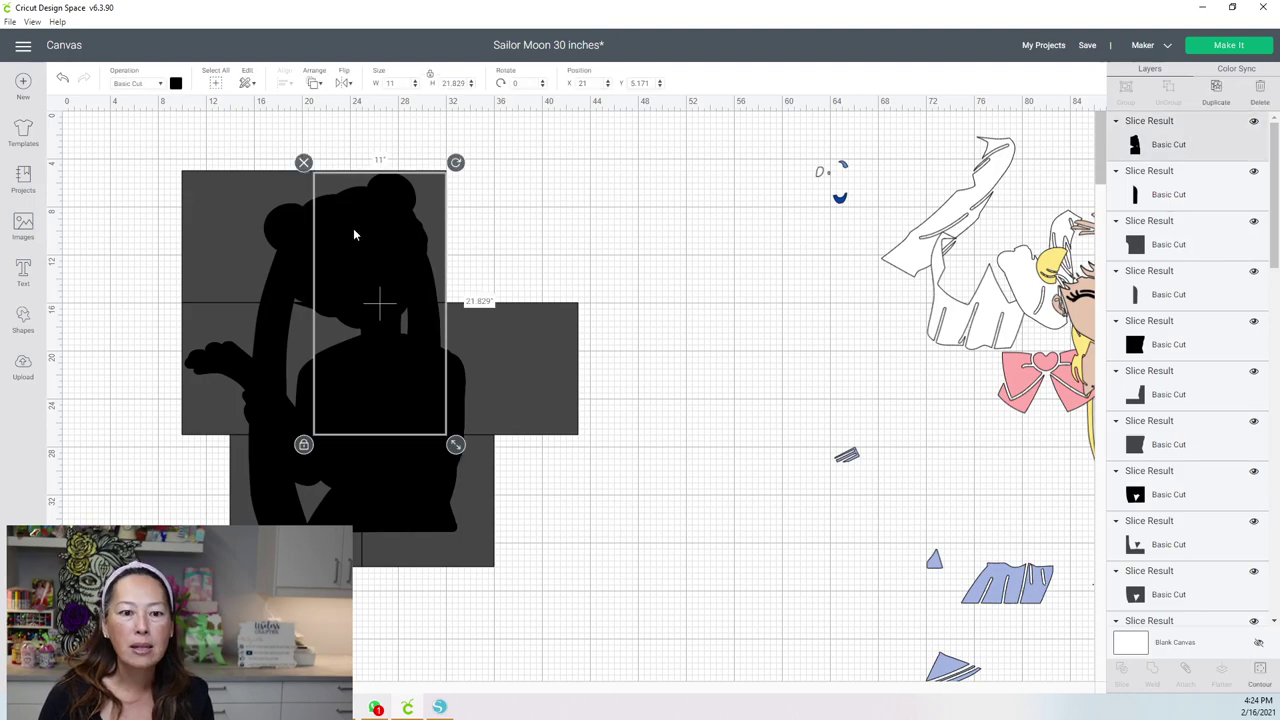
left_click(386, 143)
left_click(380, 297)
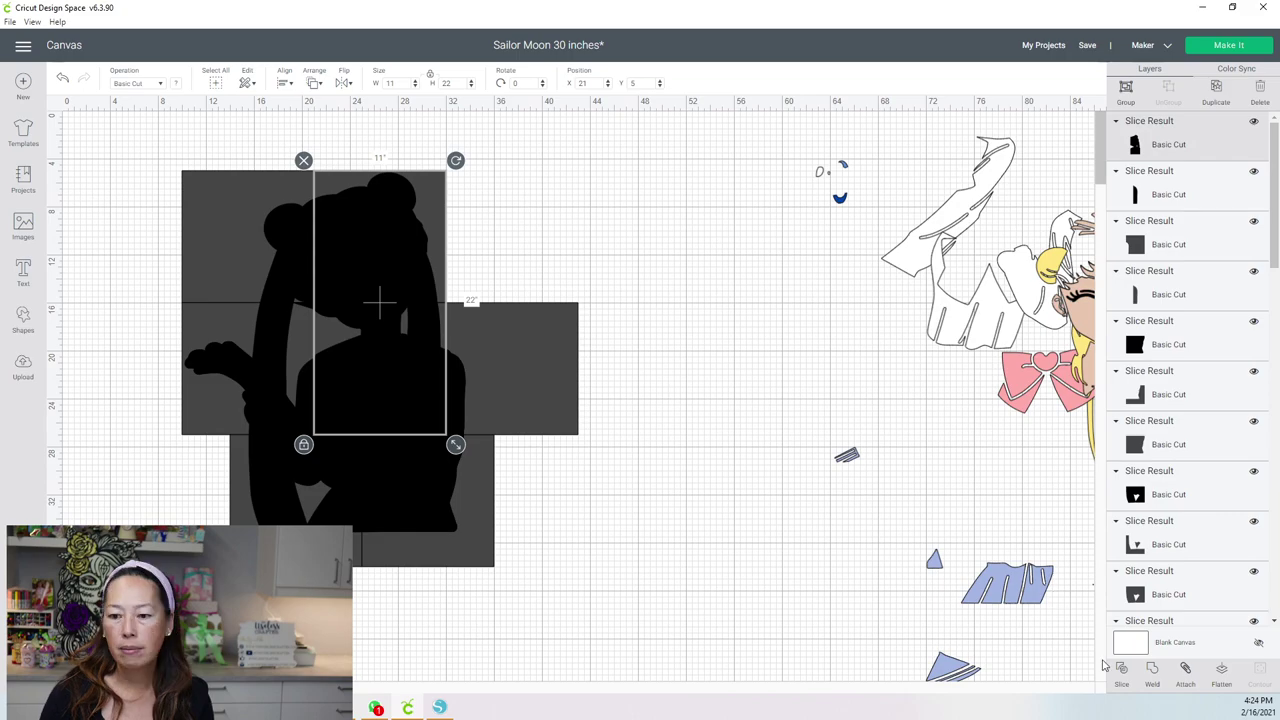
left_click(657, 420)
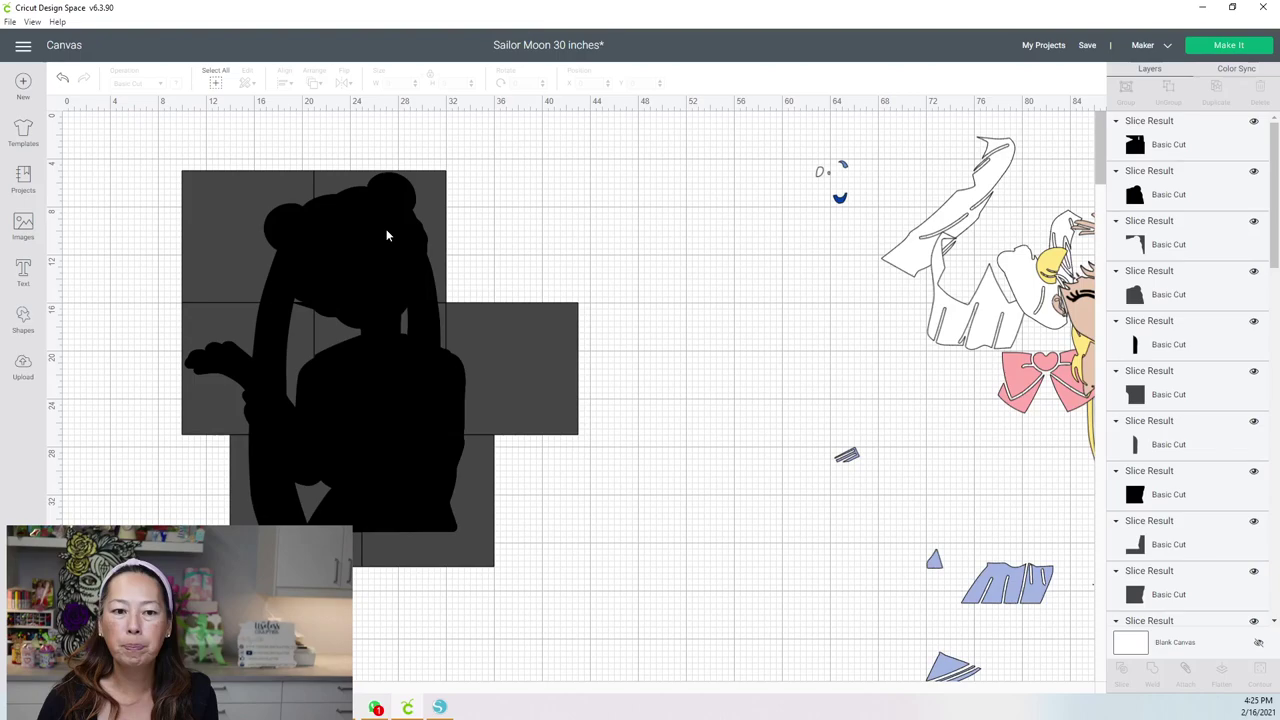
Step: Move the sliced head, hair-bun, arm and torso pieces off the grid and lay them out beside it as a separated figure
left_click_drag(387, 235, 737, 223)
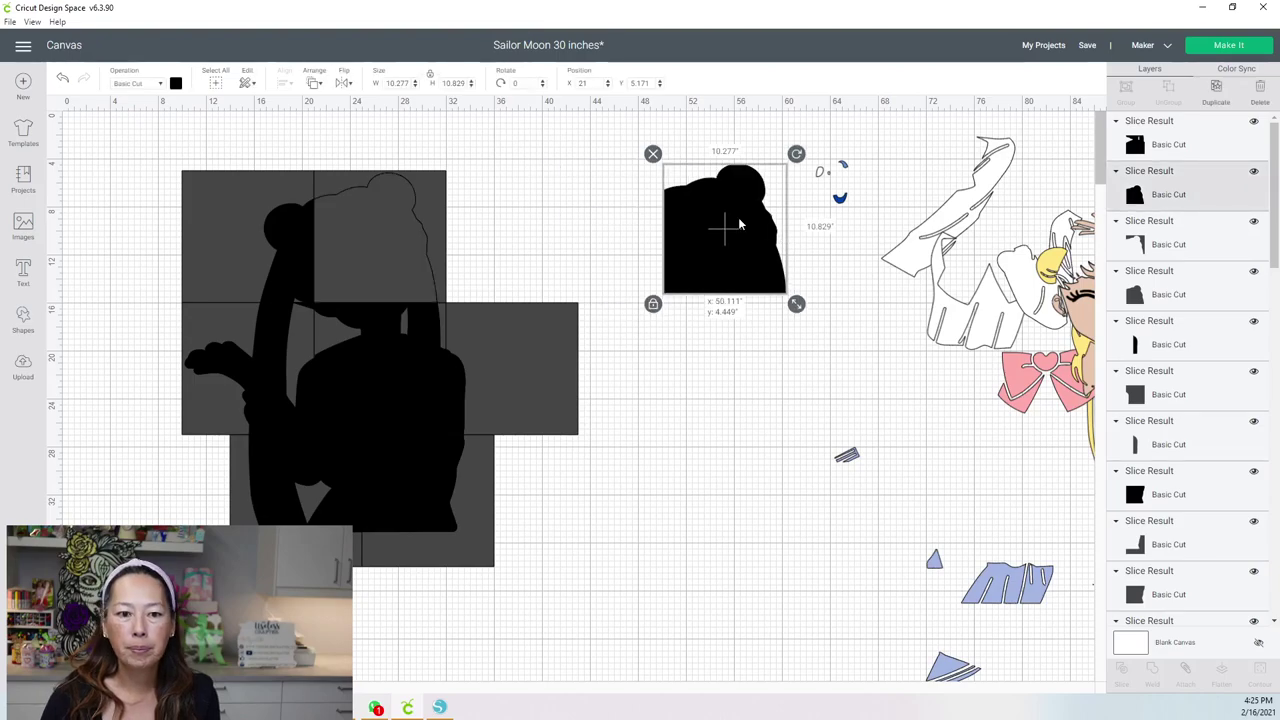
left_click_drag(306, 240, 700, 232)
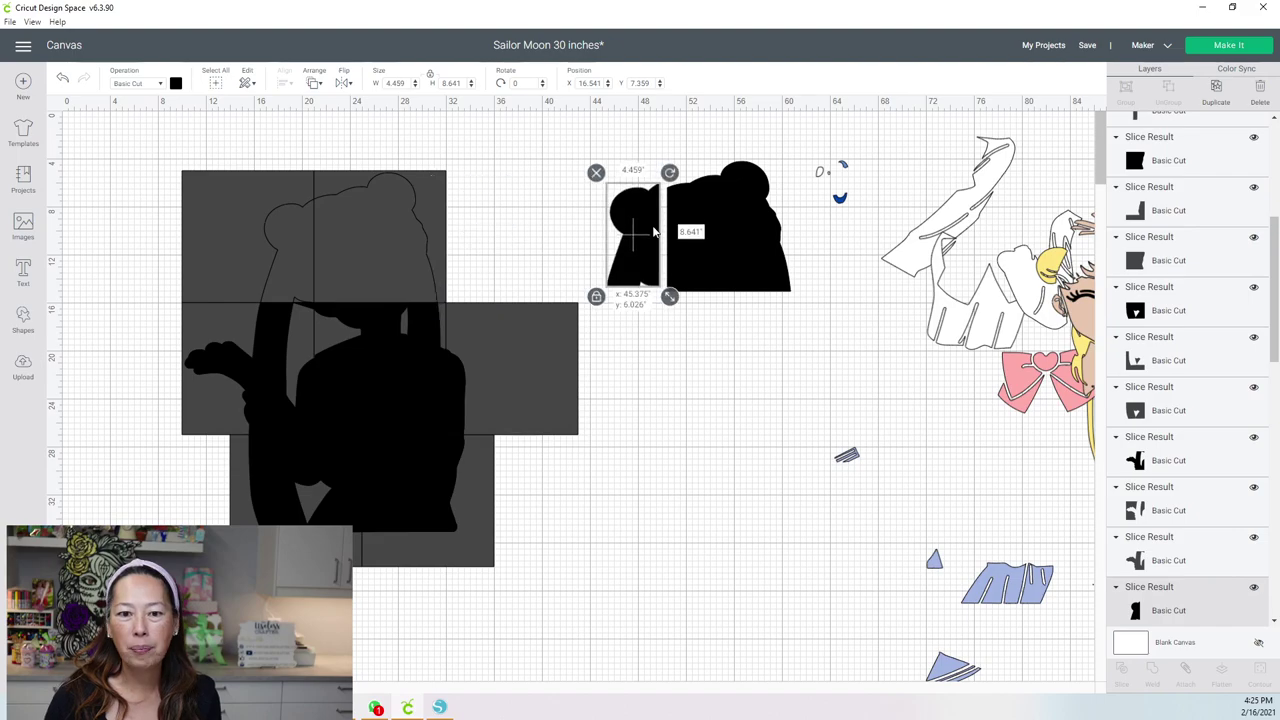
left_click_drag(309, 305, 714, 343)
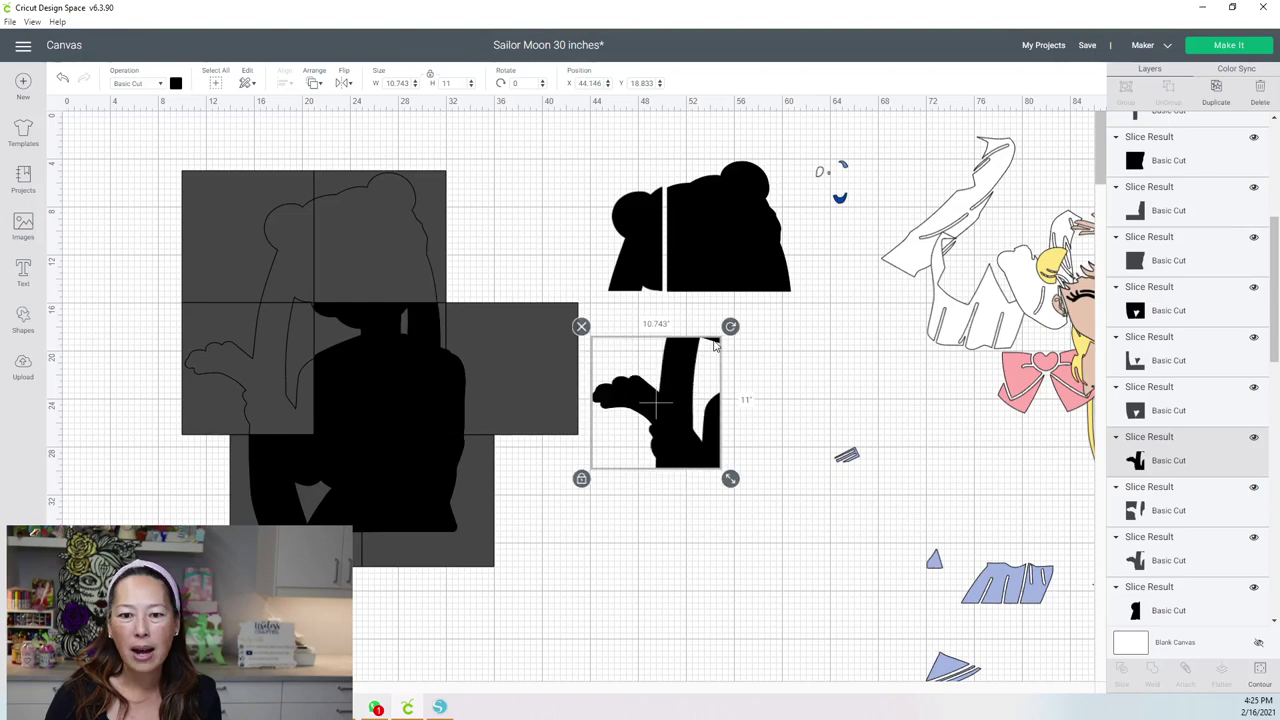
left_click_drag(665, 431, 622, 387)
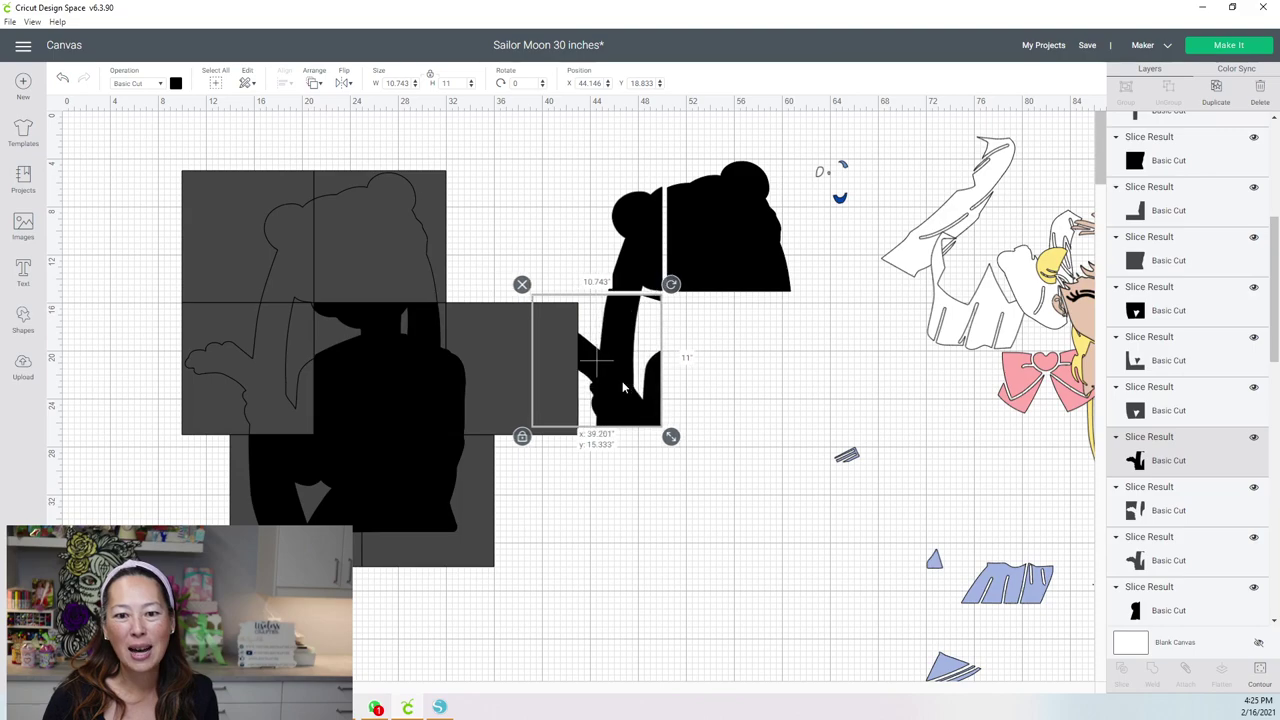
left_click_drag(425, 380, 788, 378)
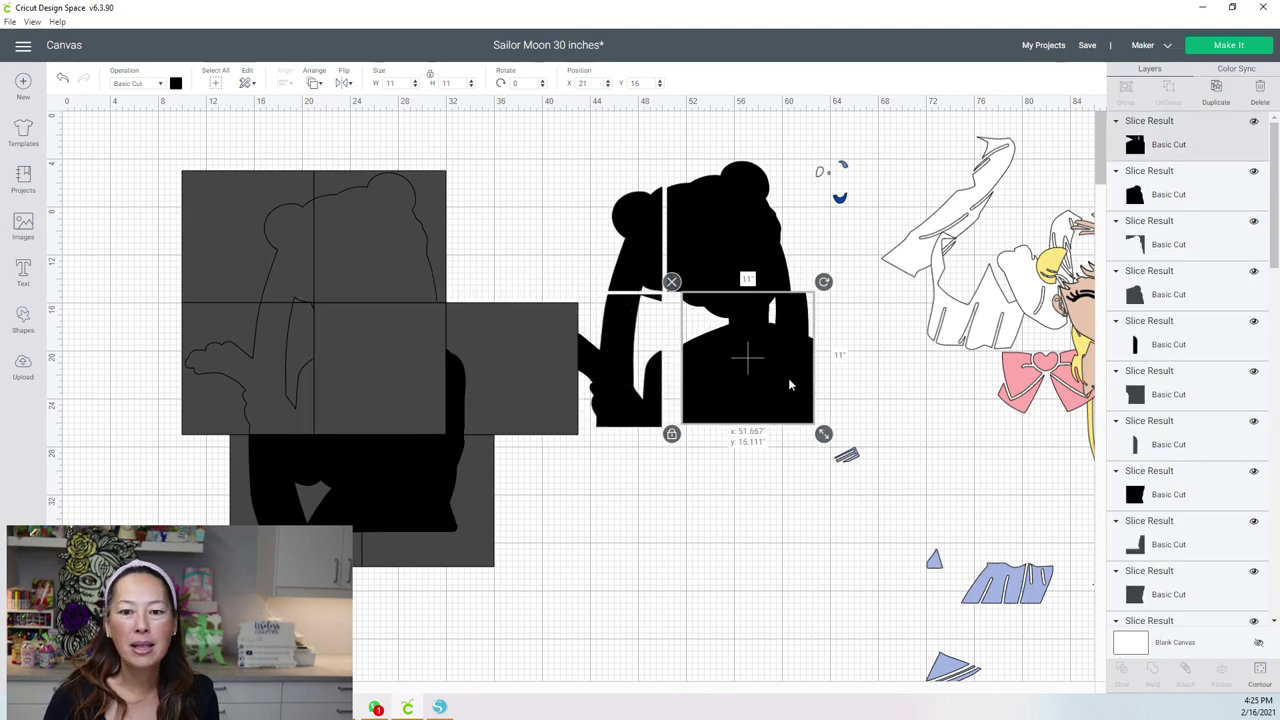
Step: Move the narrow shoulder piece and the two base pieces off the grid to complete the separated figure
left_click(457, 392)
left_click_drag(457, 392, 812, 420)
left_click(414, 462)
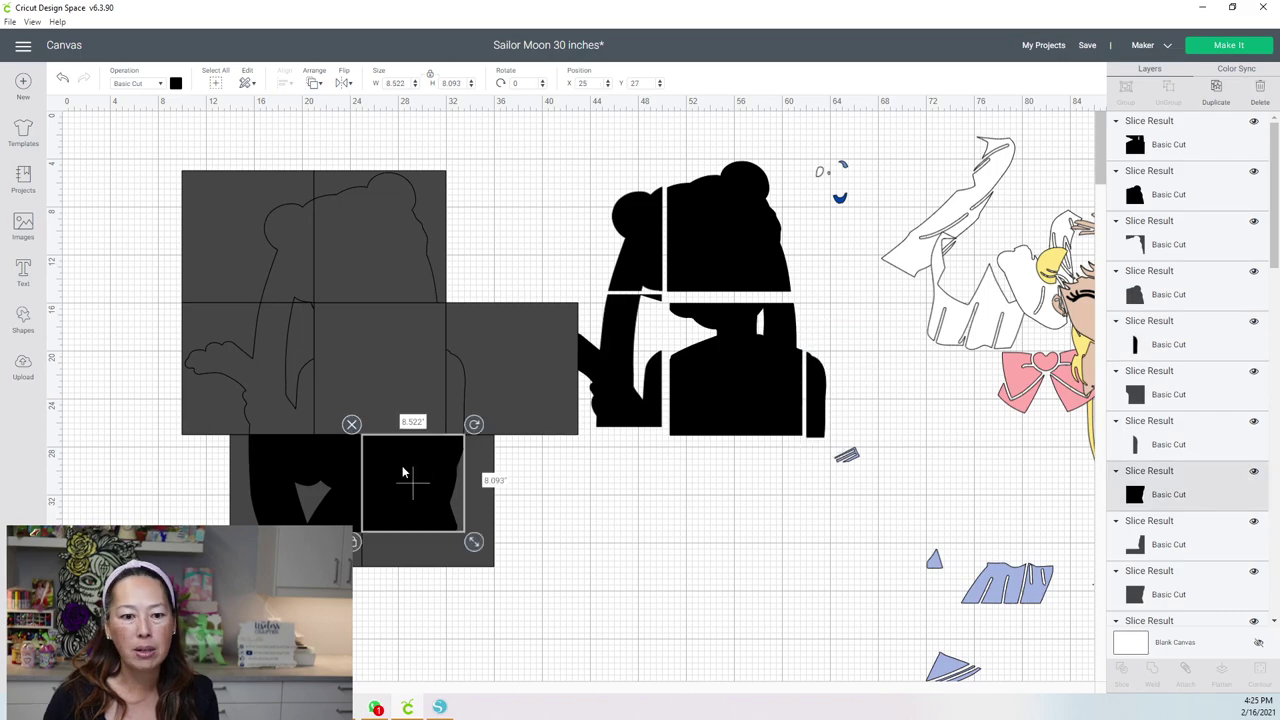
left_click_drag(402, 465, 570, 467)
mouse_move(757, 470)
left_mouse_down()
mouse_move(800, 470)
mouse_move(770, 478)
left_mouse_up()
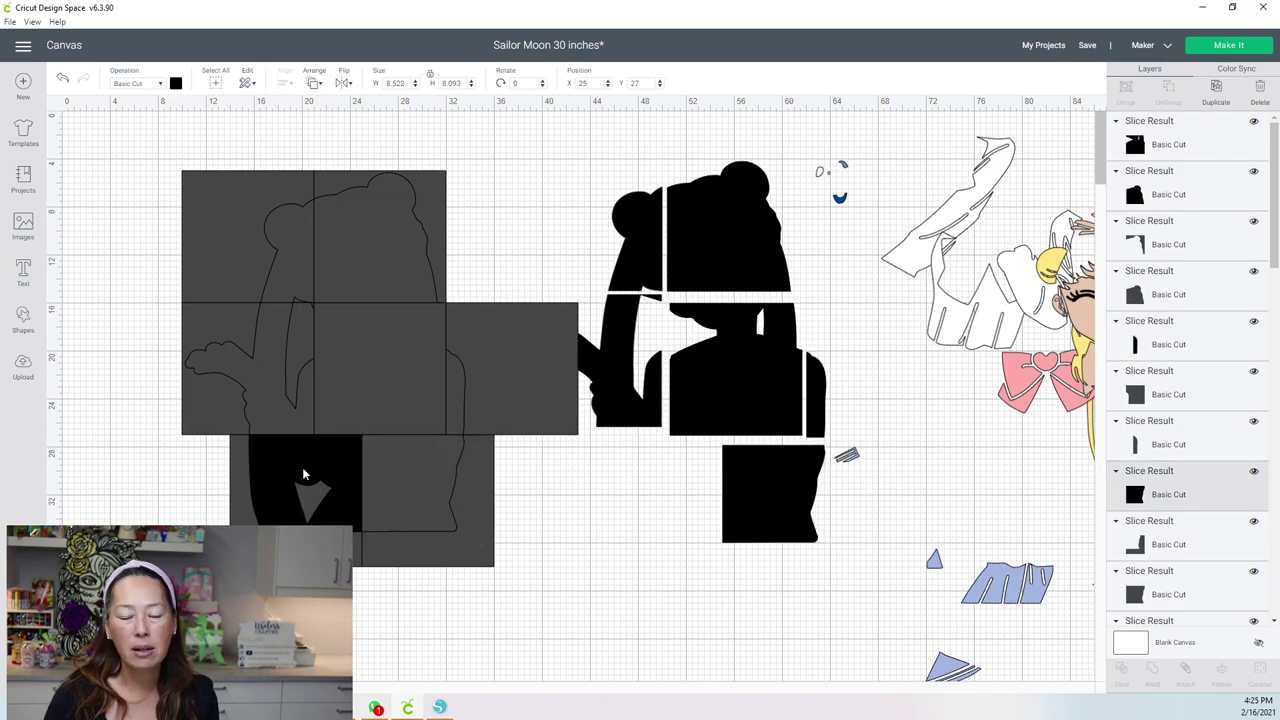
left_click_drag(286, 473, 767, 486)
Step: Delete the leftover grid squares and slice remnants, and save the project
left_click_drag(120, 177, 491, 574)
key("Delete")
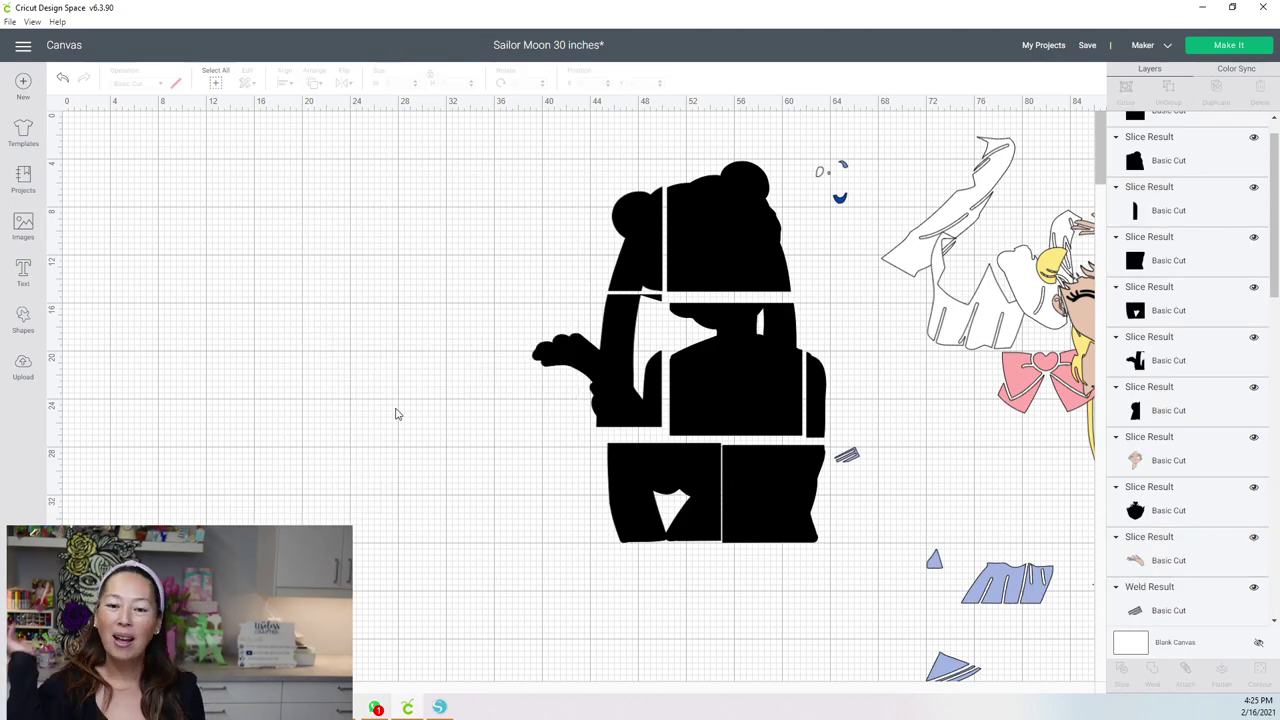
left_click(1087, 46)
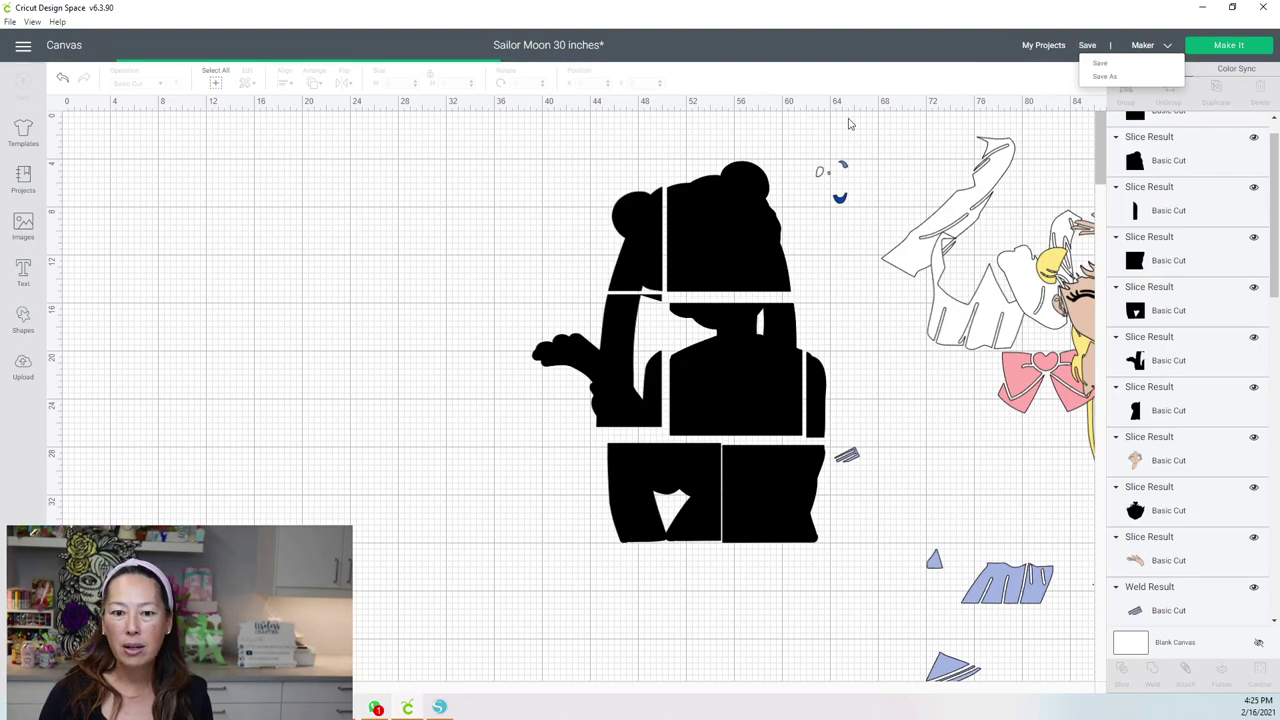
Step: Examine the contours of the sliced hand-and-arm piece without hiding any
left_click(637, 320)
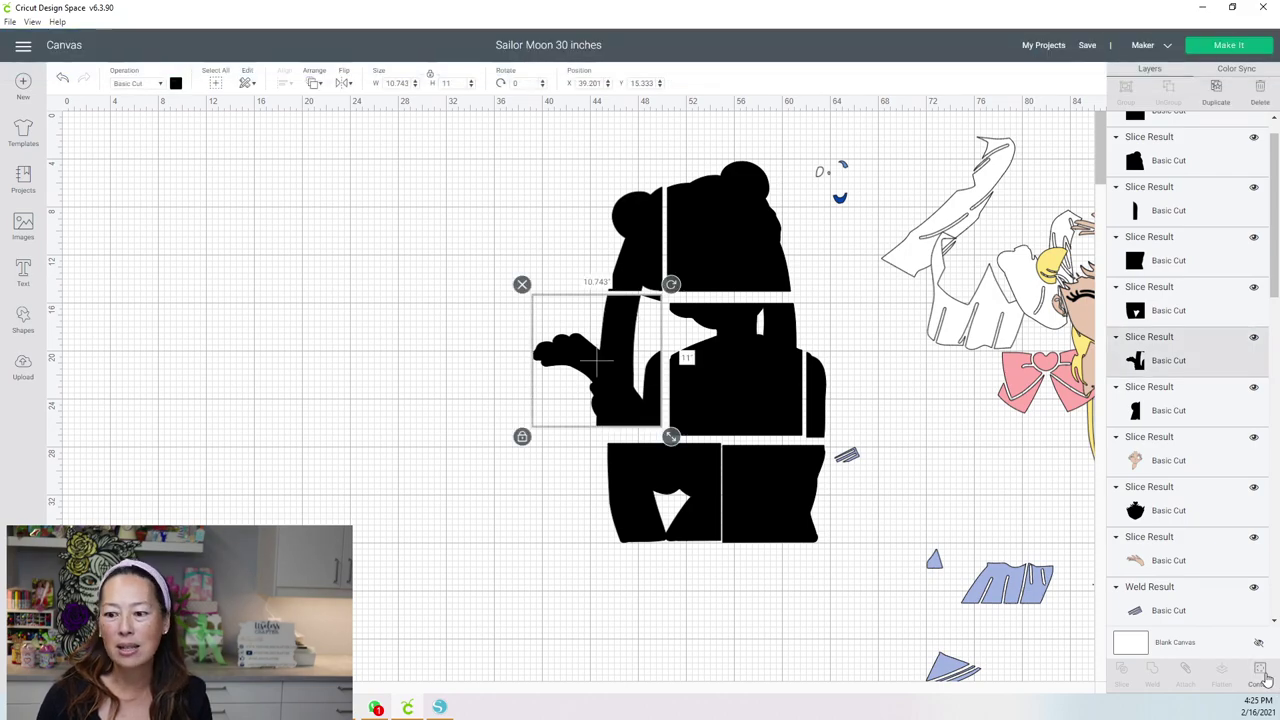
left_click(1264, 676)
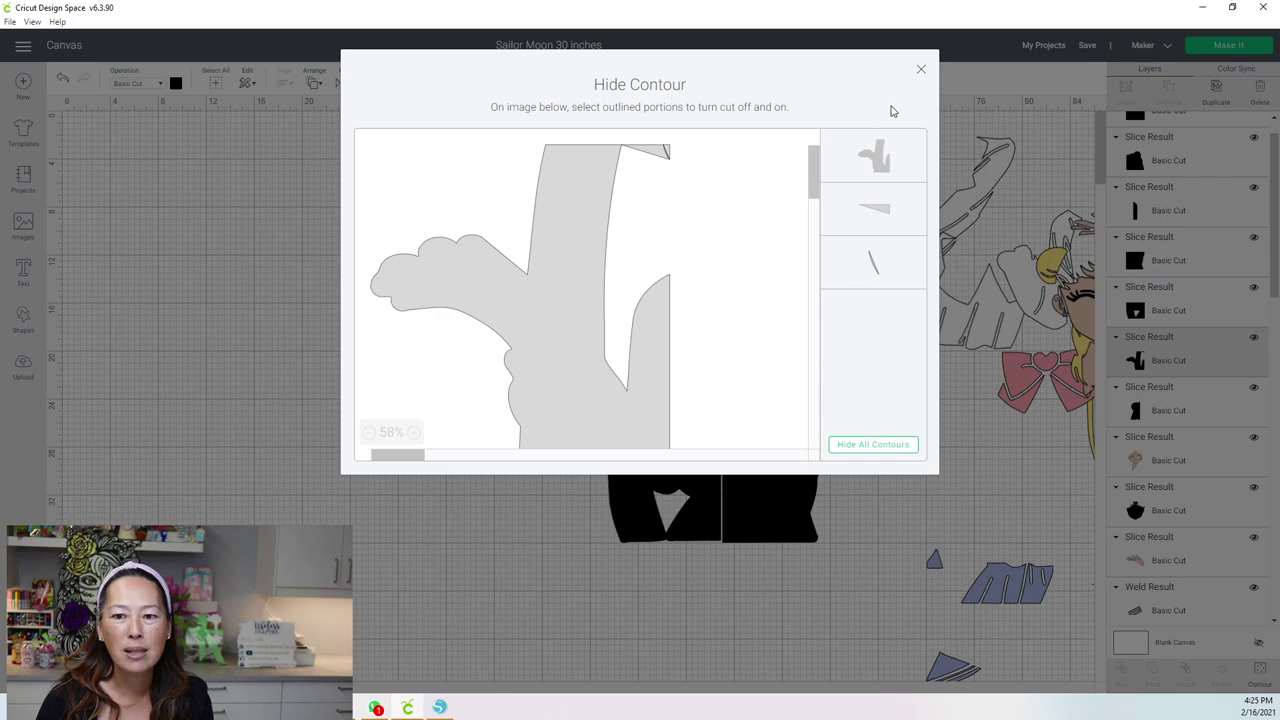
left_click(922, 73)
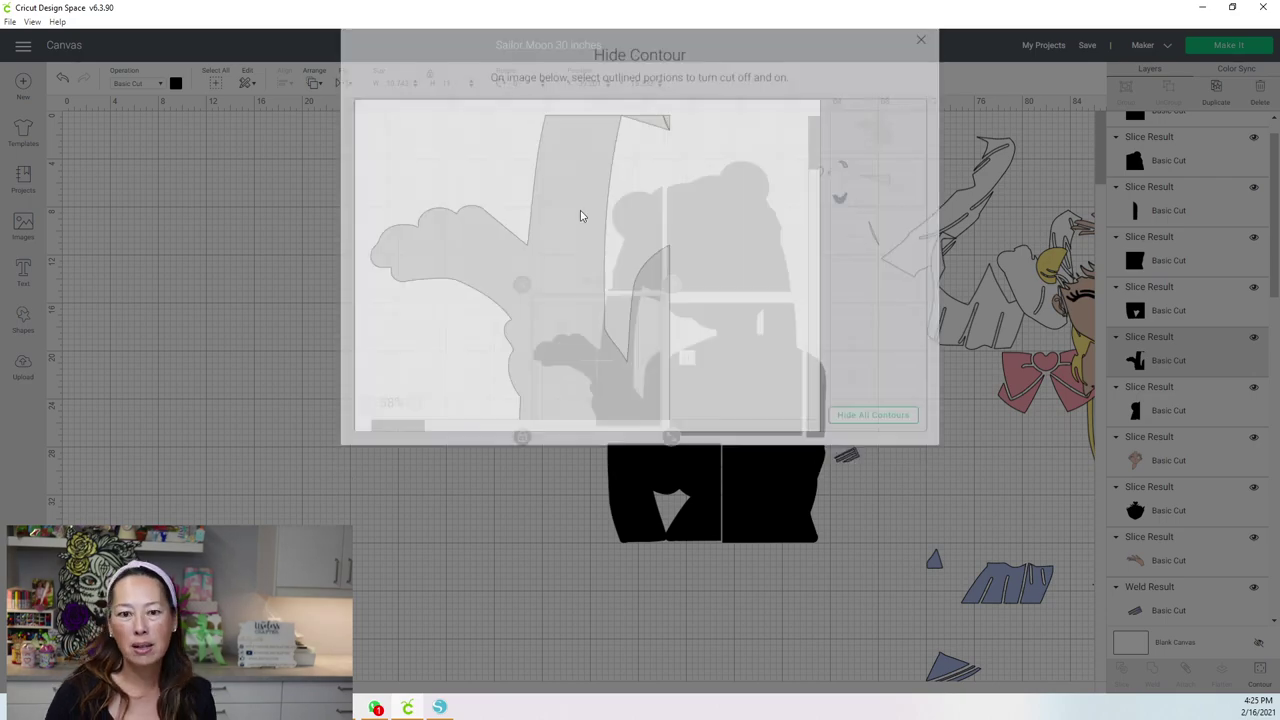
Step: Send the project to mat preparation with the larger mat accepted, and rotate the long white piece diagonally across the upper part of mat 1
left_click(446, 417)
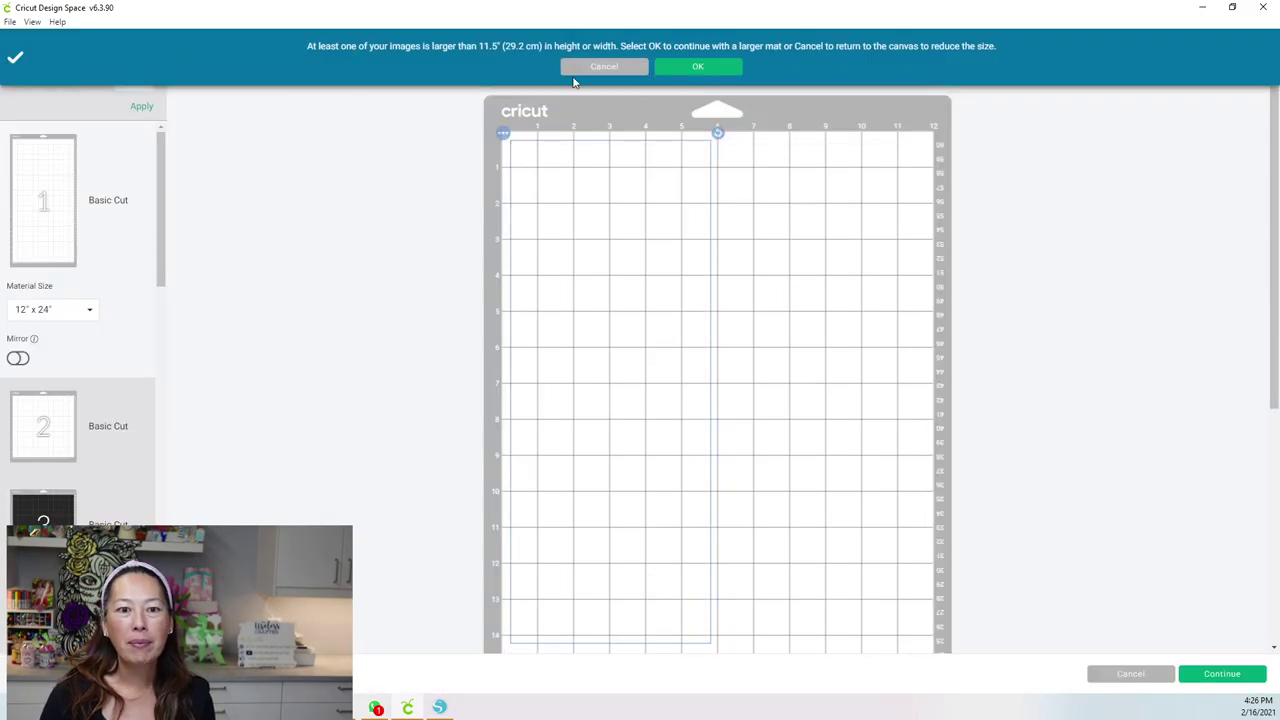
left_click(714, 69)
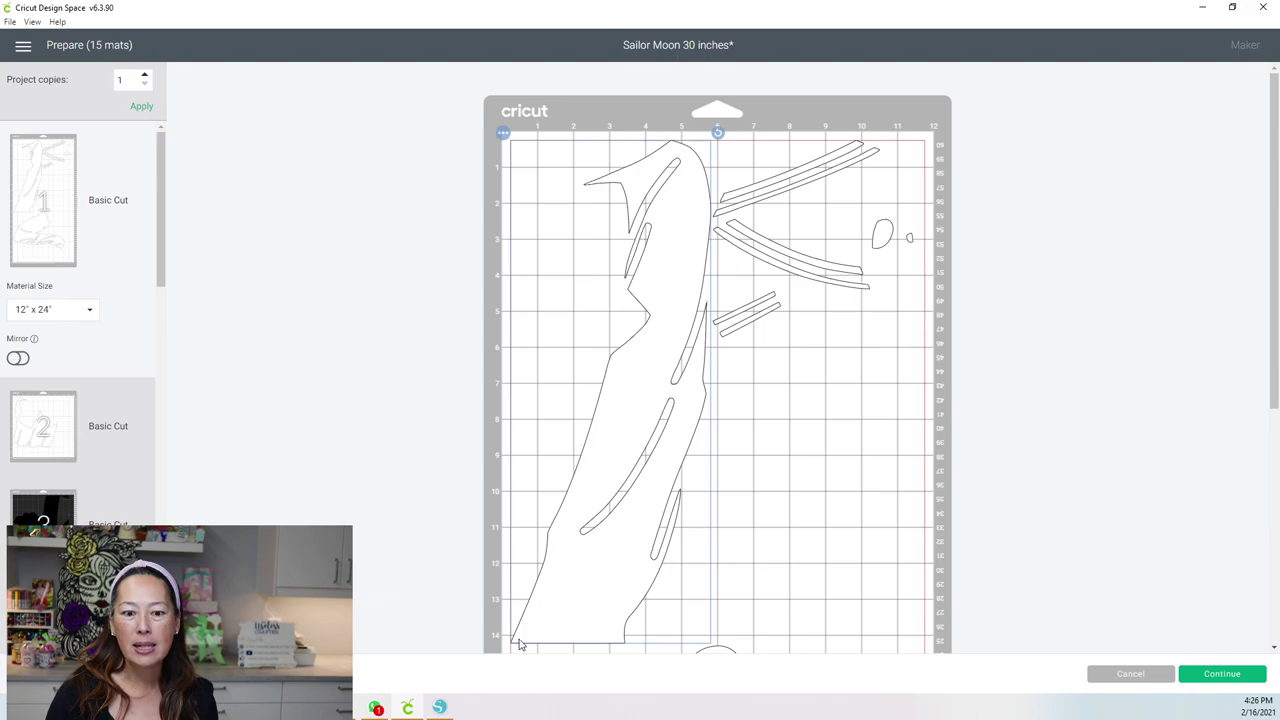
left_click_drag(717, 132, 815, 258)
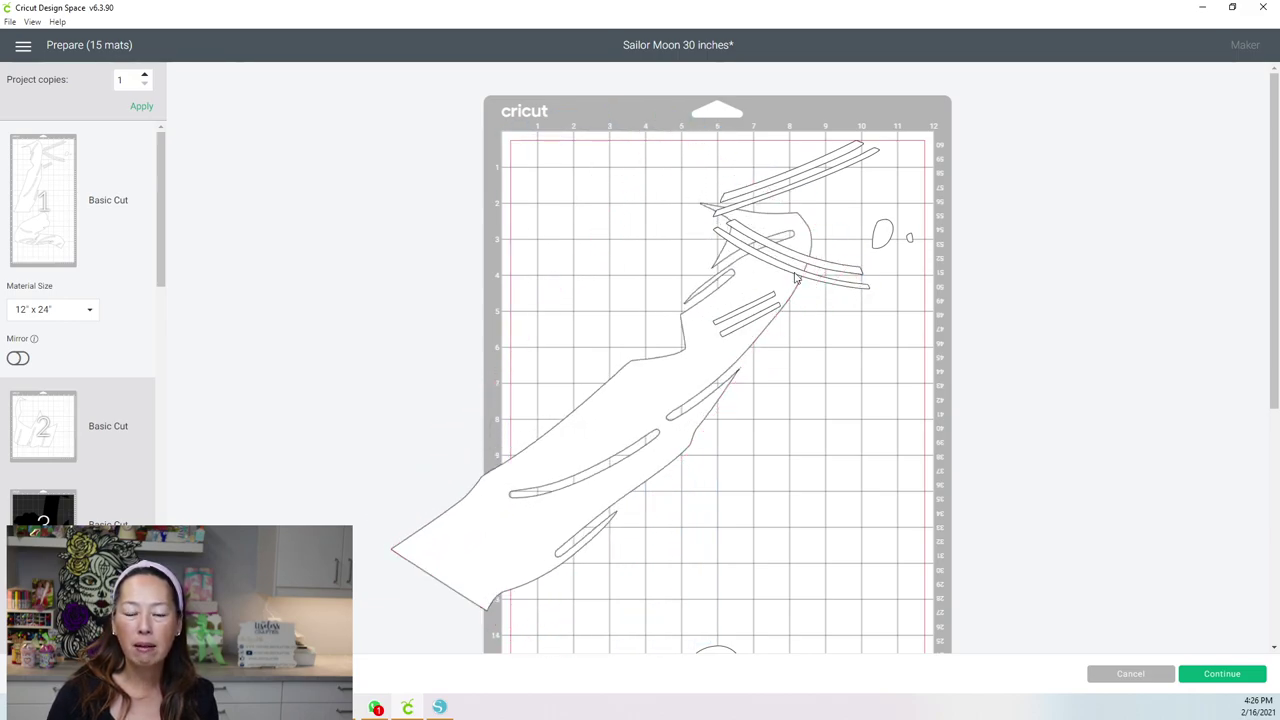
left_click_drag(663, 437, 636, 340)
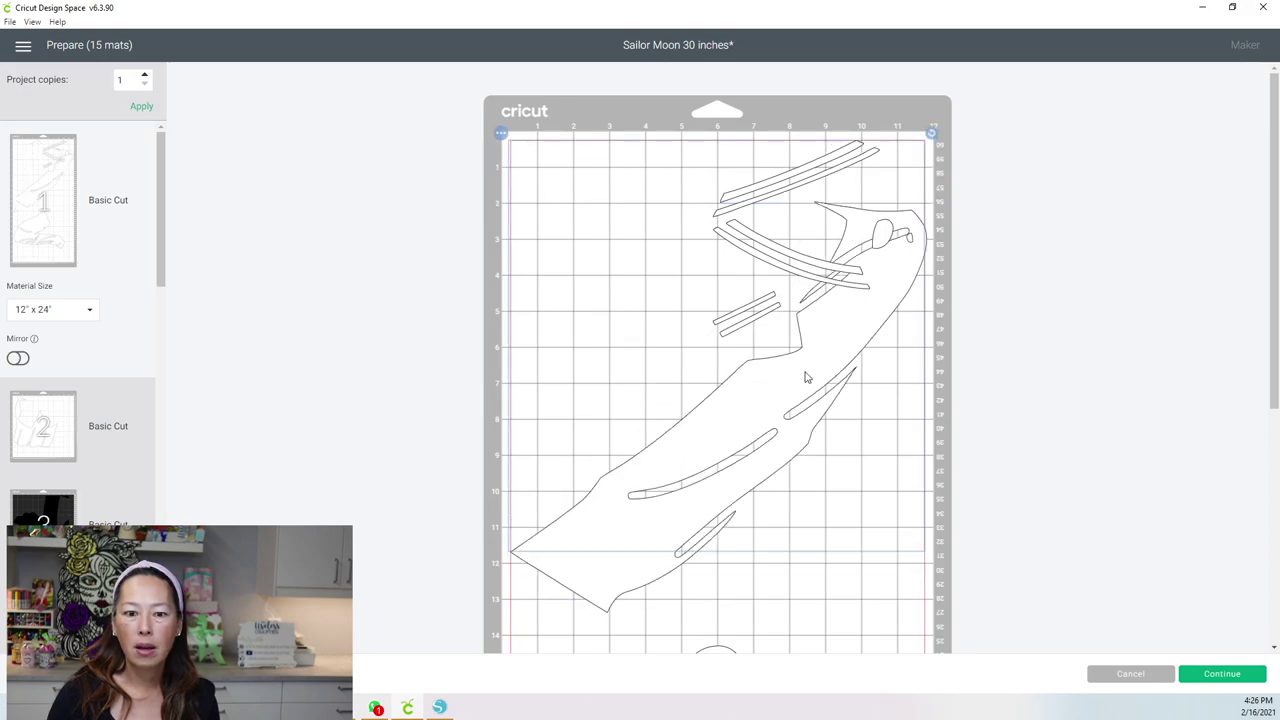
left_click_drag(767, 358, 756, 351)
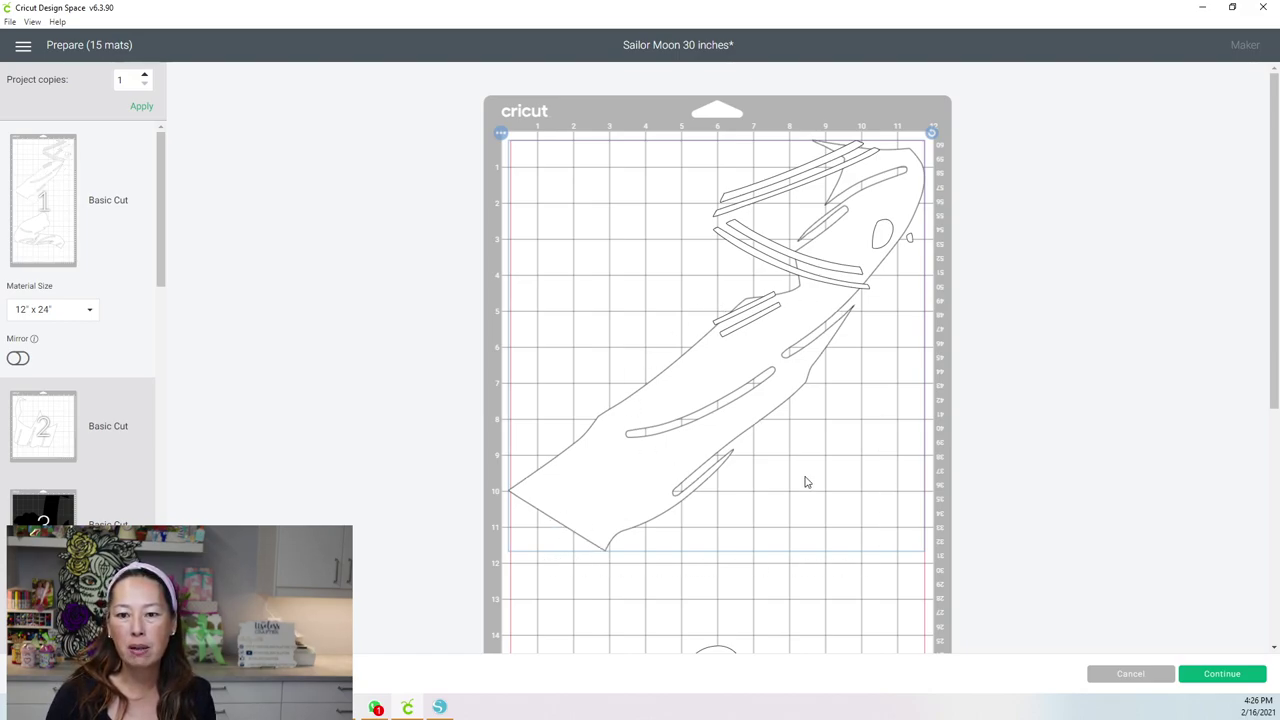
Step: Move the two pairs of curved strips and the small ovals off the long piece into mat 1's empty upper-left corner
left_click(785, 263)
left_click_drag(750, 260, 562, 190)
left_click_drag(735, 212, 556, 286)
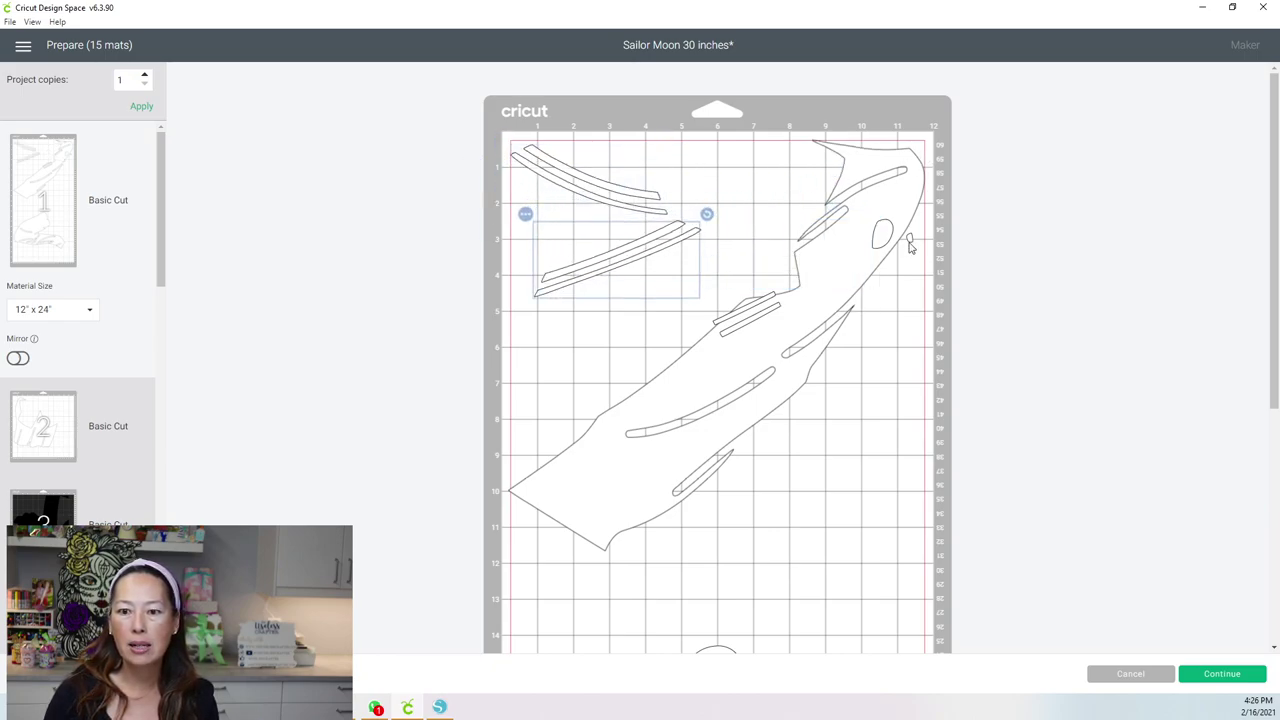
left_click_drag(889, 237, 535, 214)
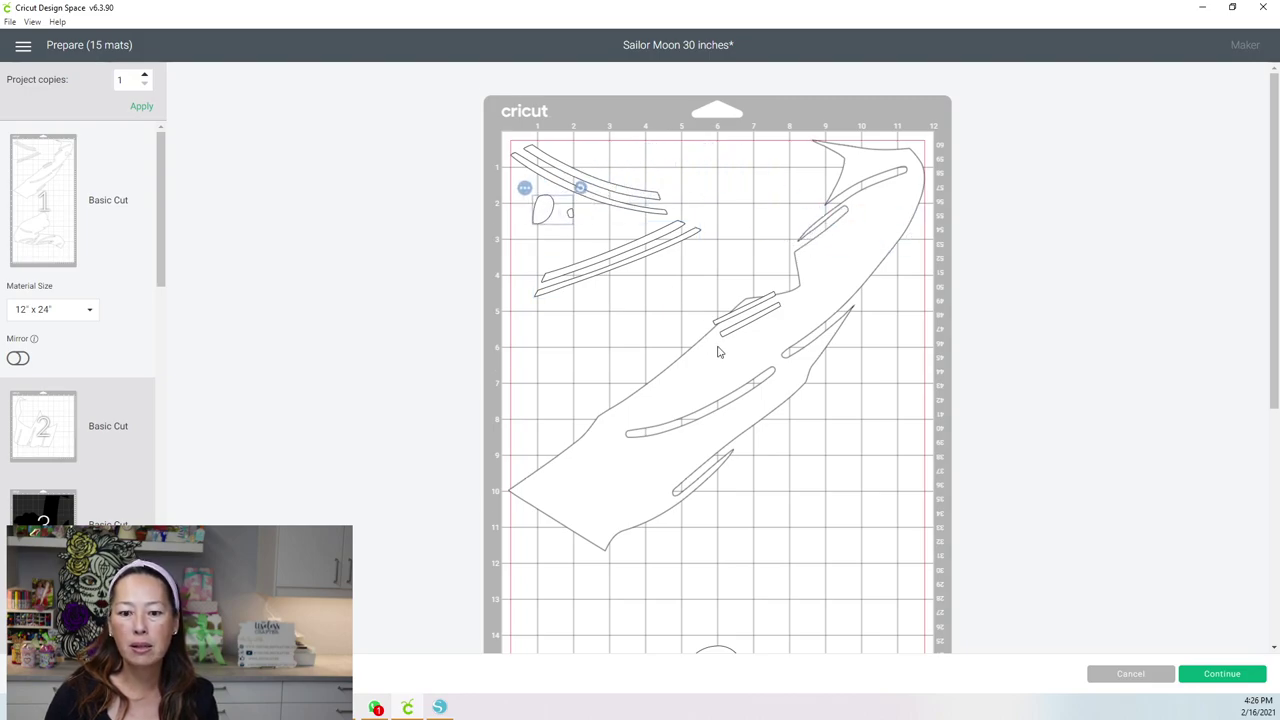
Step: Transfer the large white piece in the lower half of mat 1 to the white 12 x 12 mat 2
scroll(720, 345, "down", 3)
left_click_drag(708, 391, 711, 436)
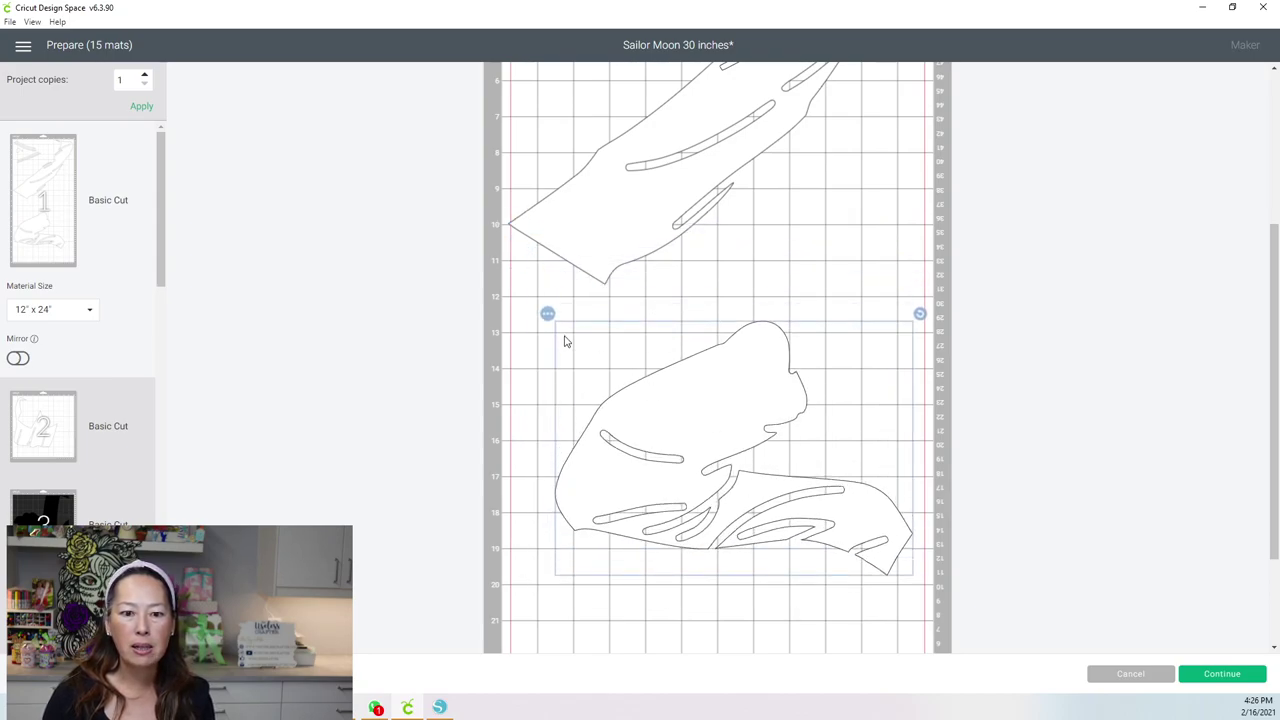
left_click(547, 314)
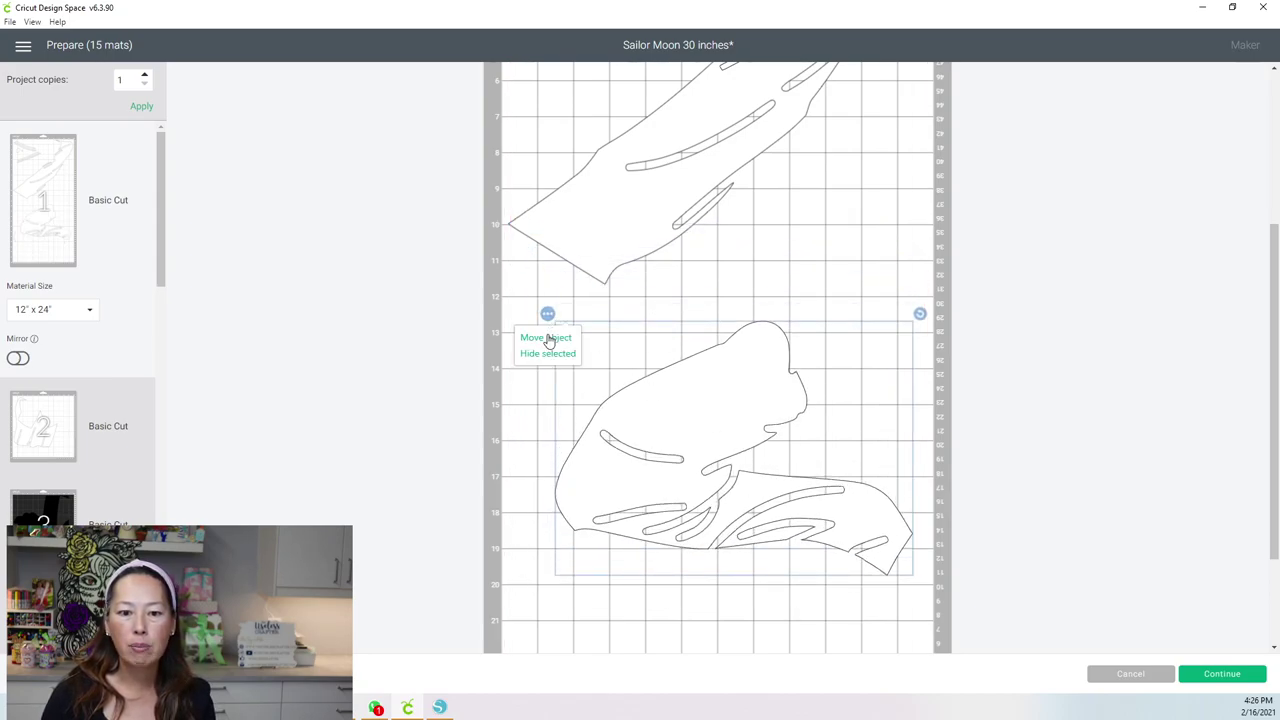
left_click(548, 338)
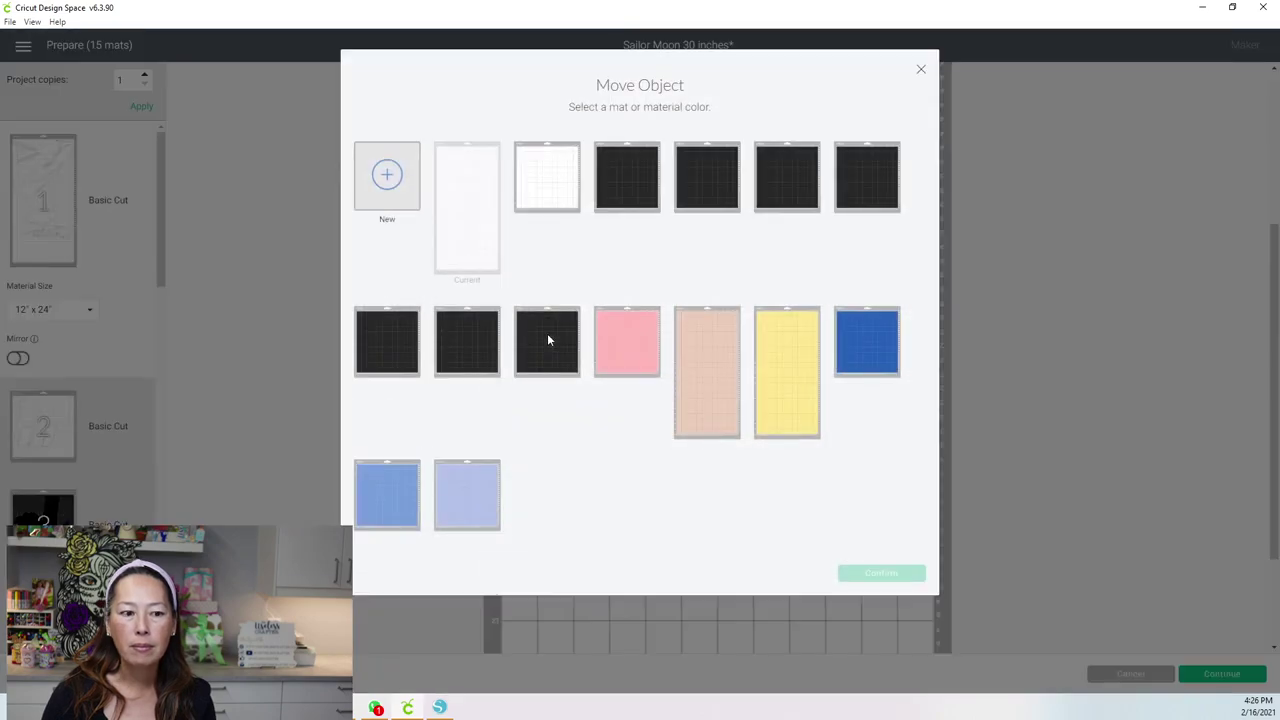
left_click(547, 174)
left_click(873, 576)
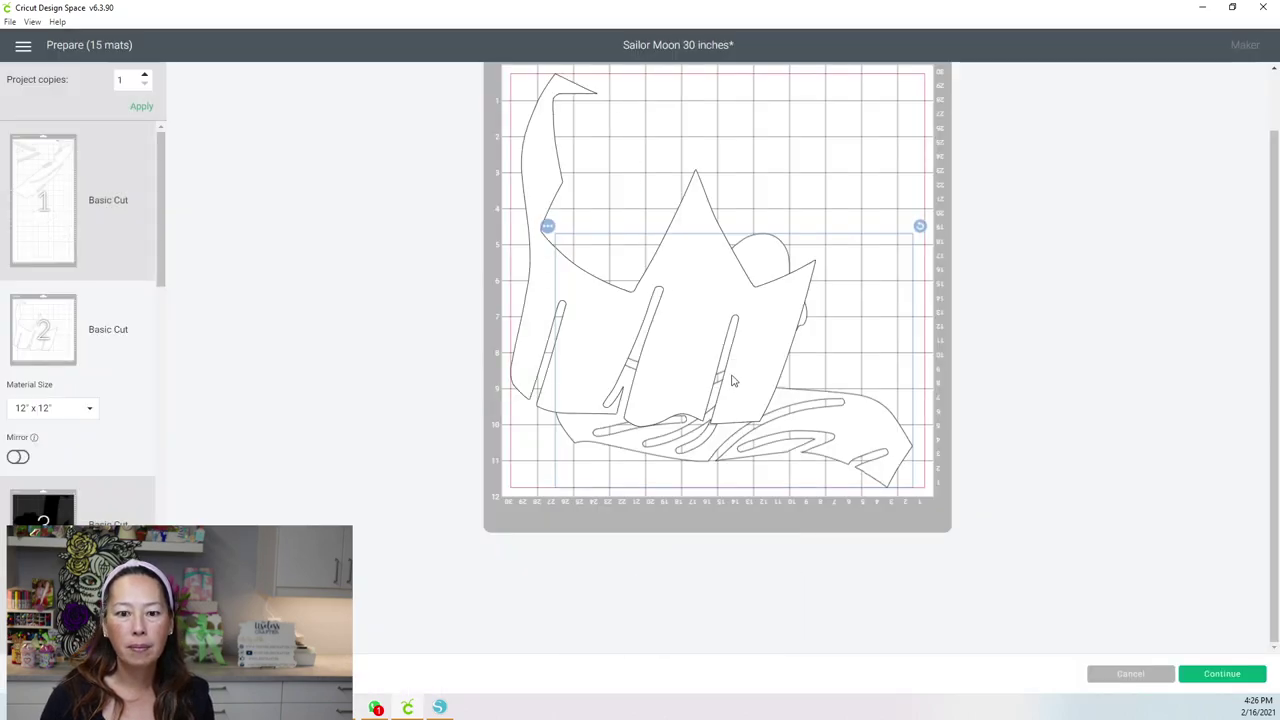
Step: Place the transferred piece along the top of mat 2 and rotate it about half a turn to test the fit
left_click_drag(878, 356, 885, 199)
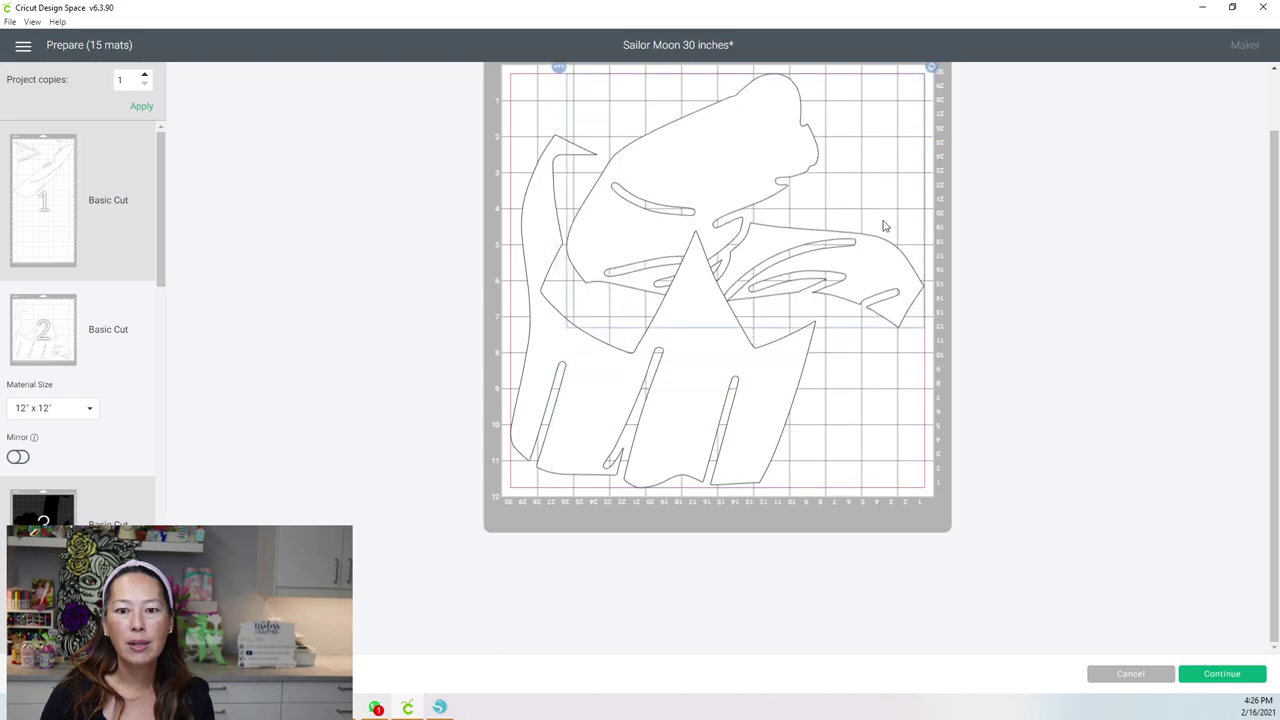
scroll(880, 241, "up", 1)
left_click_drag(930, 135, 640, 366)
left_click(817, 275)
left_click(817, 275)
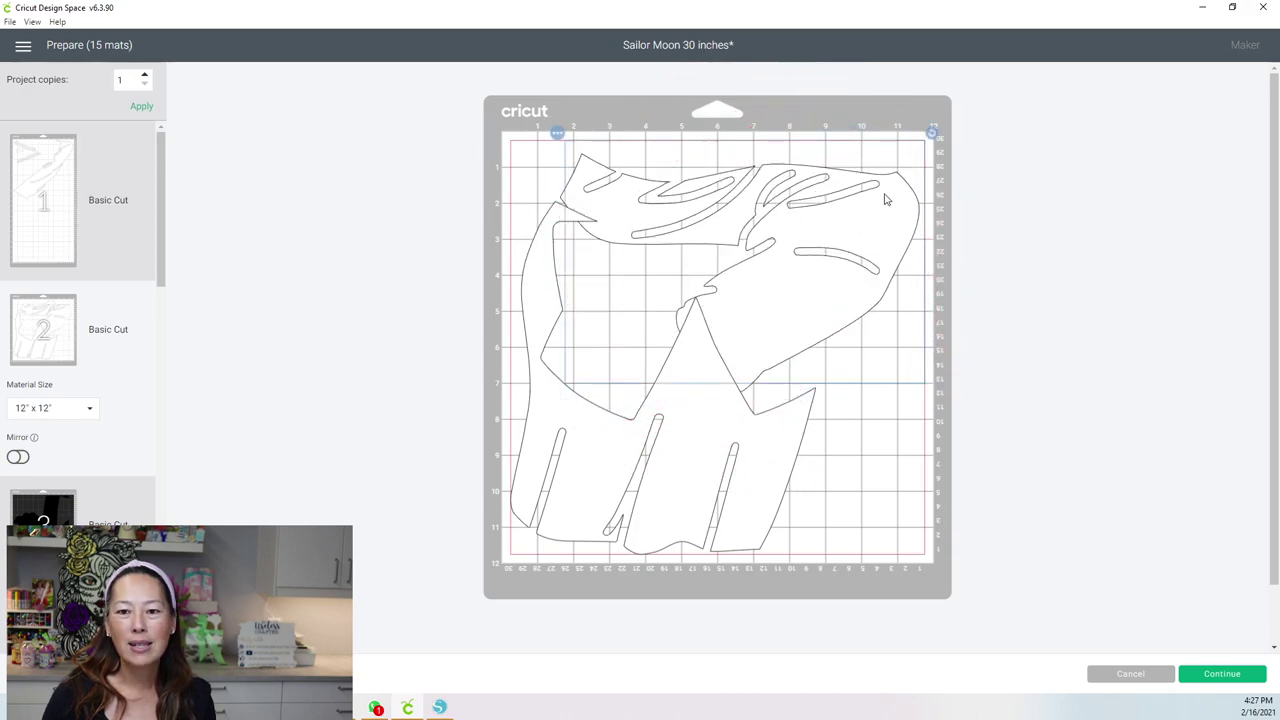
Step: Transfer the overlapping pleated piece from mat 2 to a new mat with white material color
left_click_drag(684, 443, 615, 457)
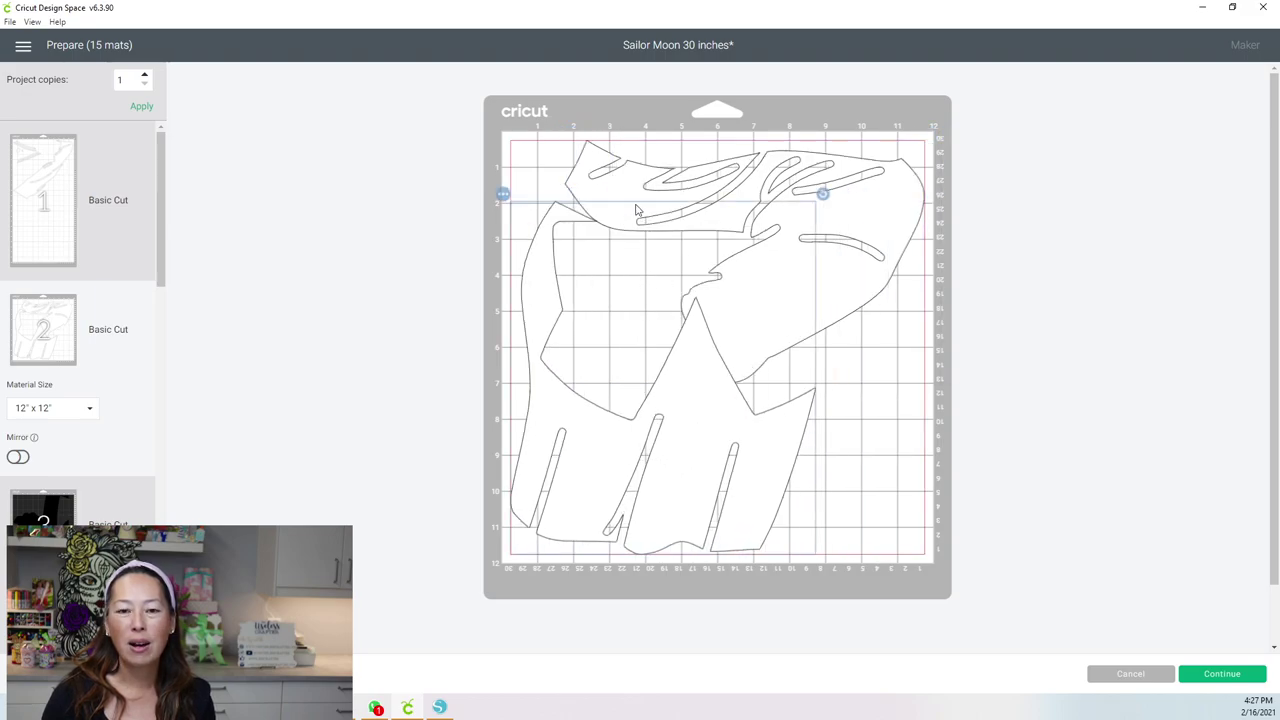
left_click(503, 195)
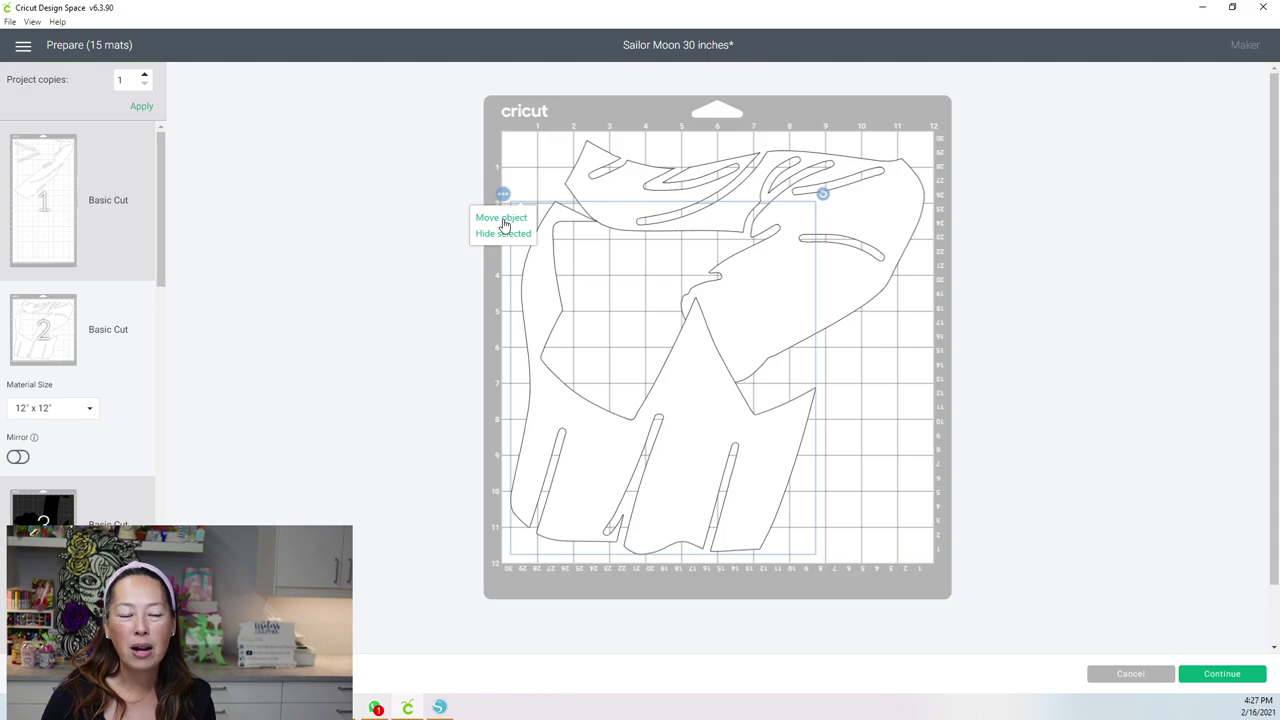
left_click(502, 218)
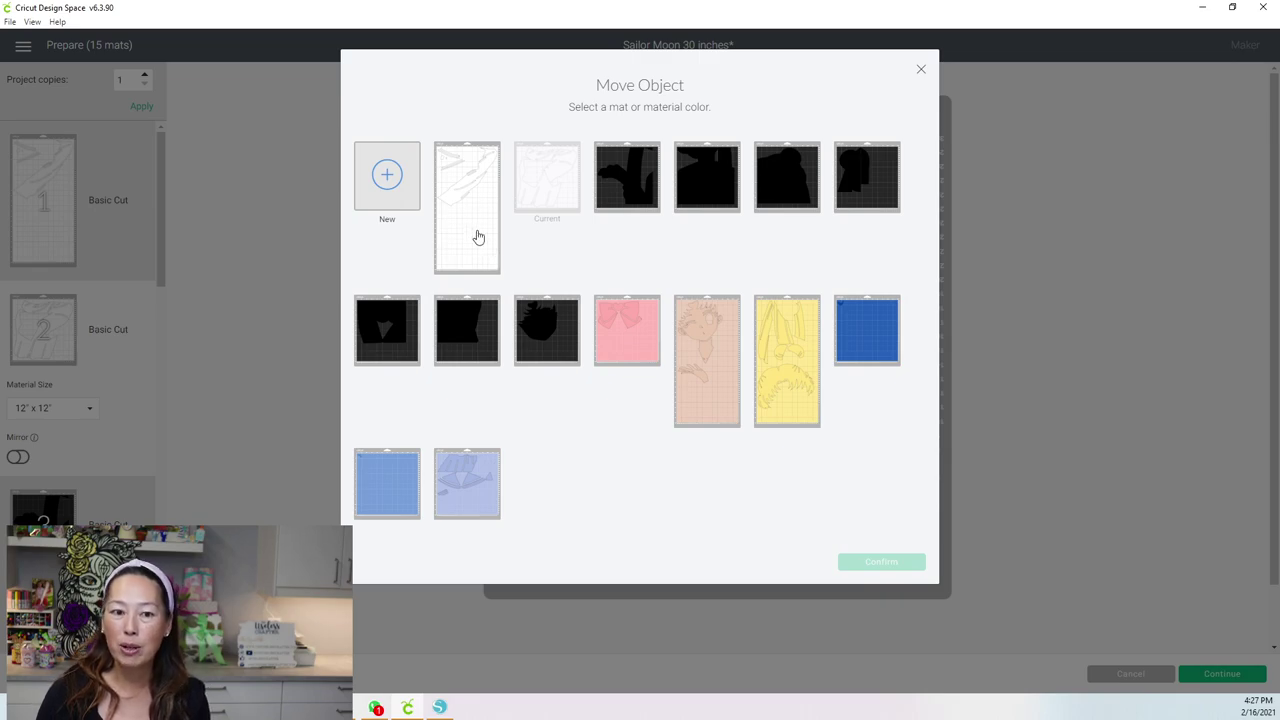
left_click(389, 191)
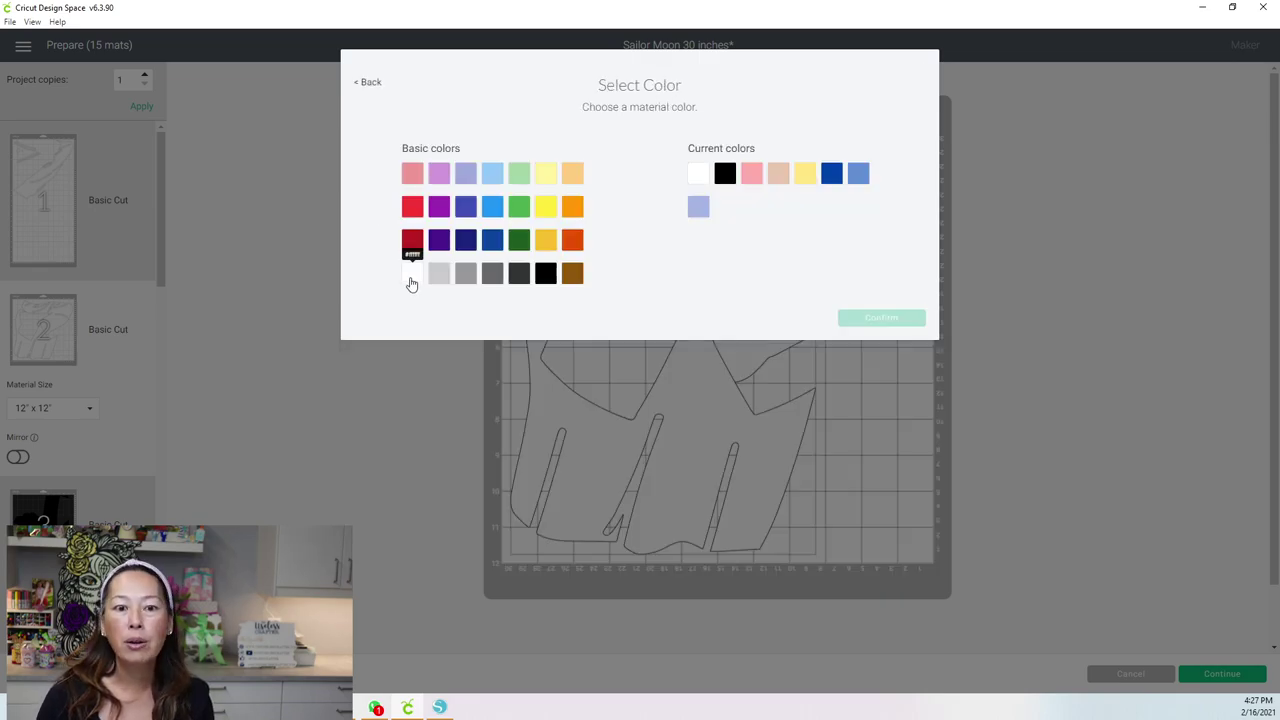
left_click(411, 273)
left_click(882, 318)
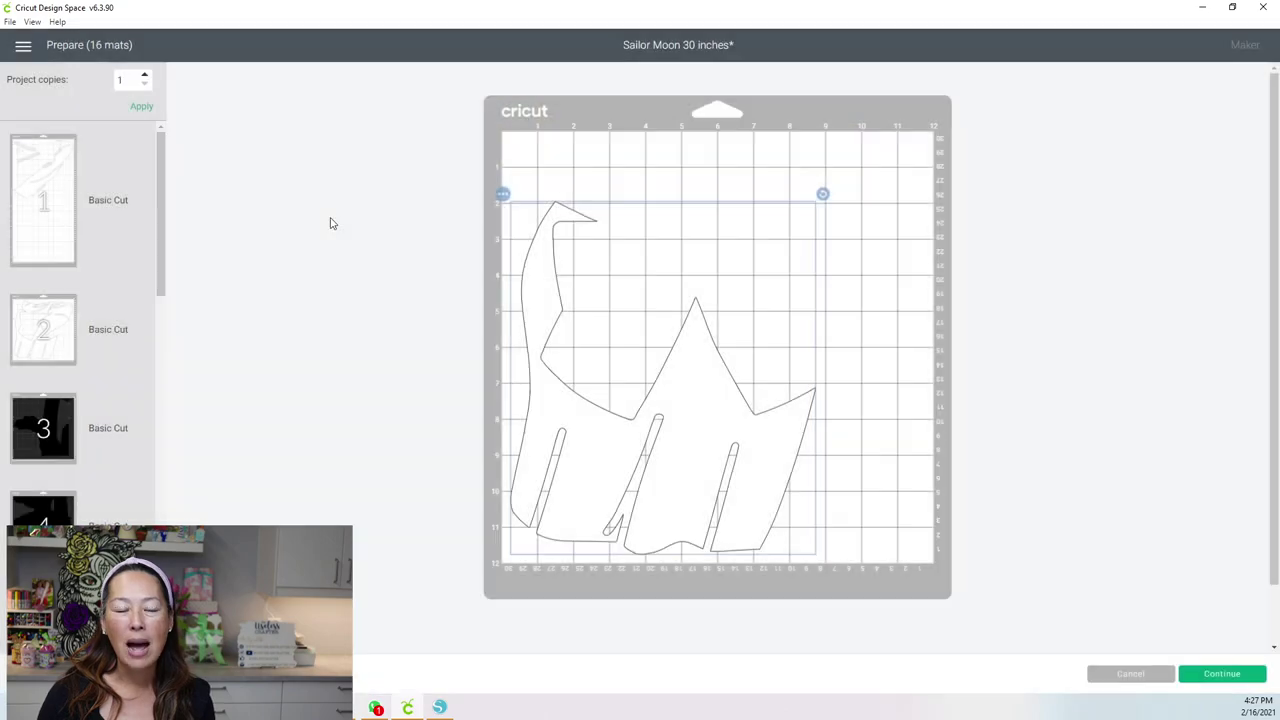
Step: On mat 1, move the short strip pair and the uppermost curved strip pair into the free space along the long piece's right side
left_click(28, 218)
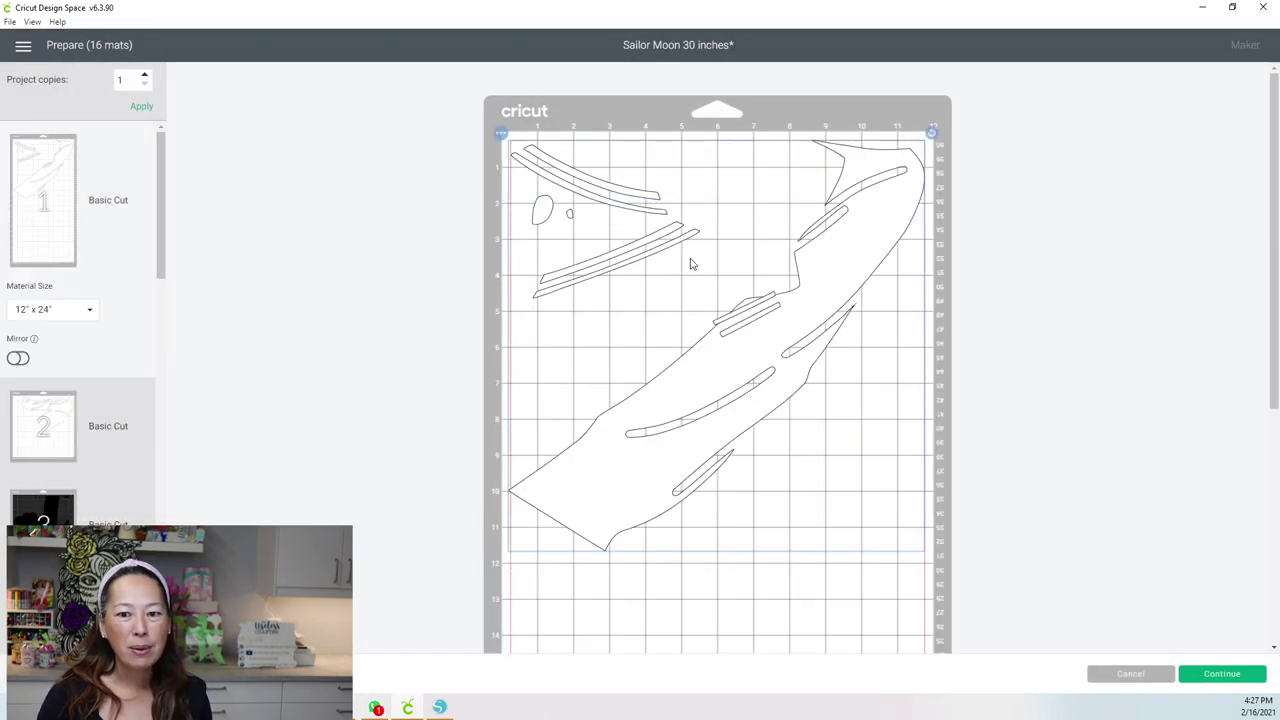
left_click(758, 322)
left_click_drag(668, 300, 852, 310)
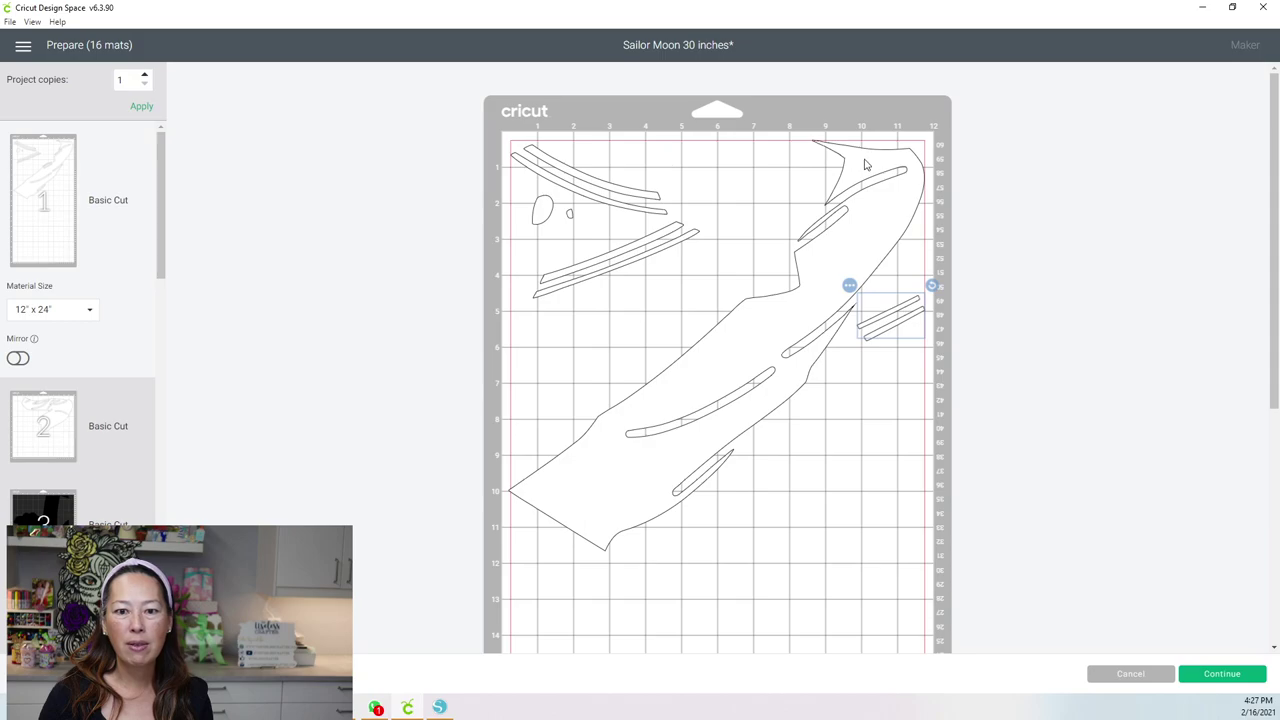
left_click_drag(609, 204, 895, 480)
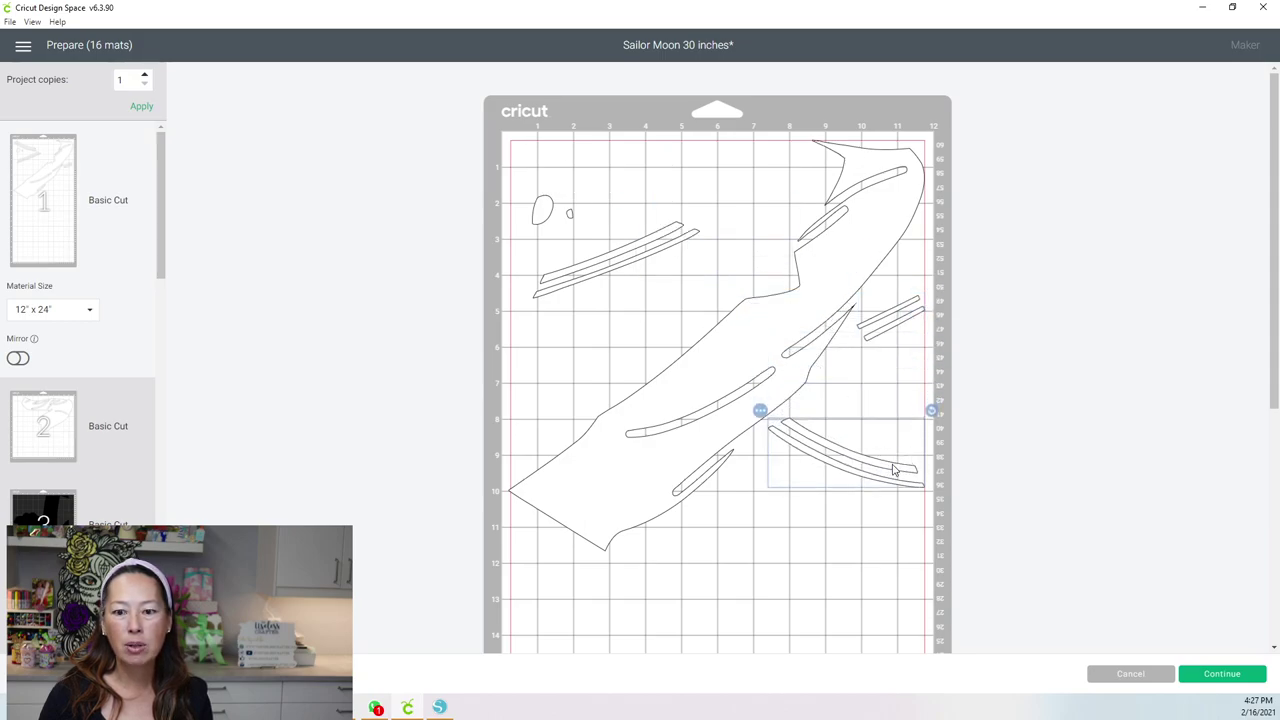
Step: Place the remaining curved strip pair, rotated, beneath the first curved pair and move the two small ovals above the short strips
left_click_drag(685, 290, 897, 541)
left_click_drag(923, 467, 940, 524)
mouse_move(835, 517)
left_mouse_down()
mouse_move(835, 488)
mouse_move(836, 500)
left_mouse_up()
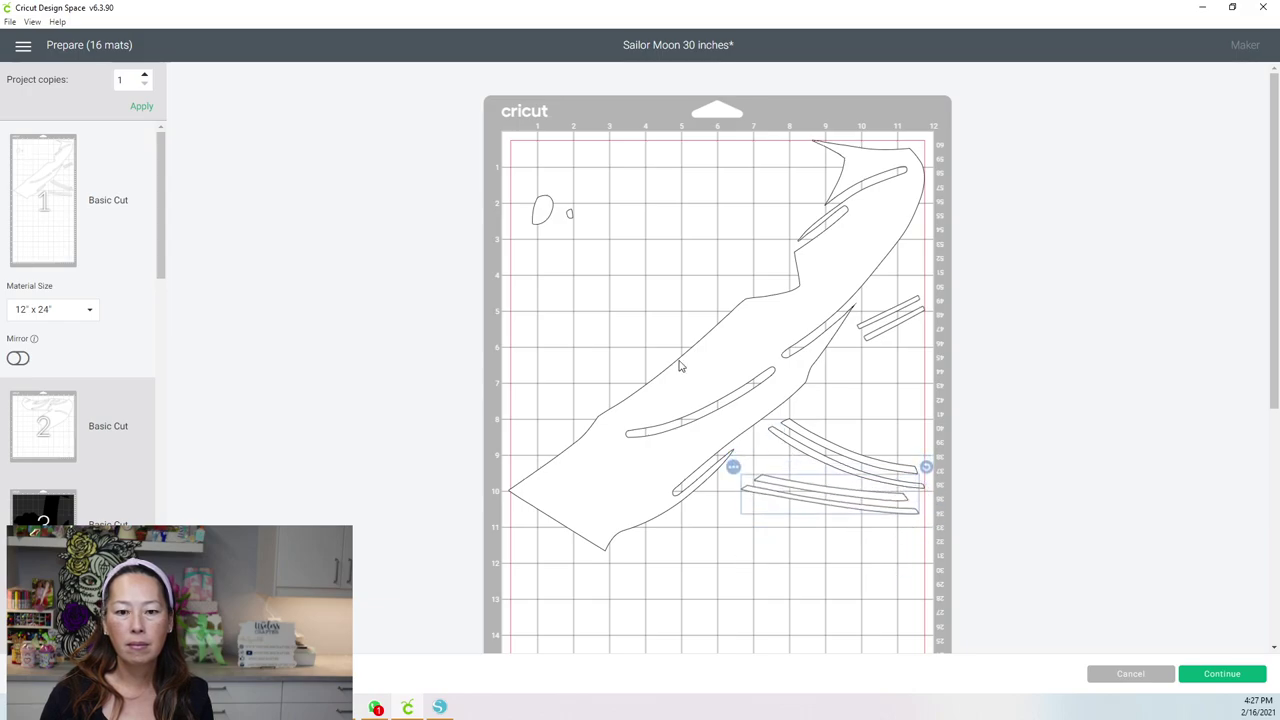
left_click_drag(548, 220, 920, 287)
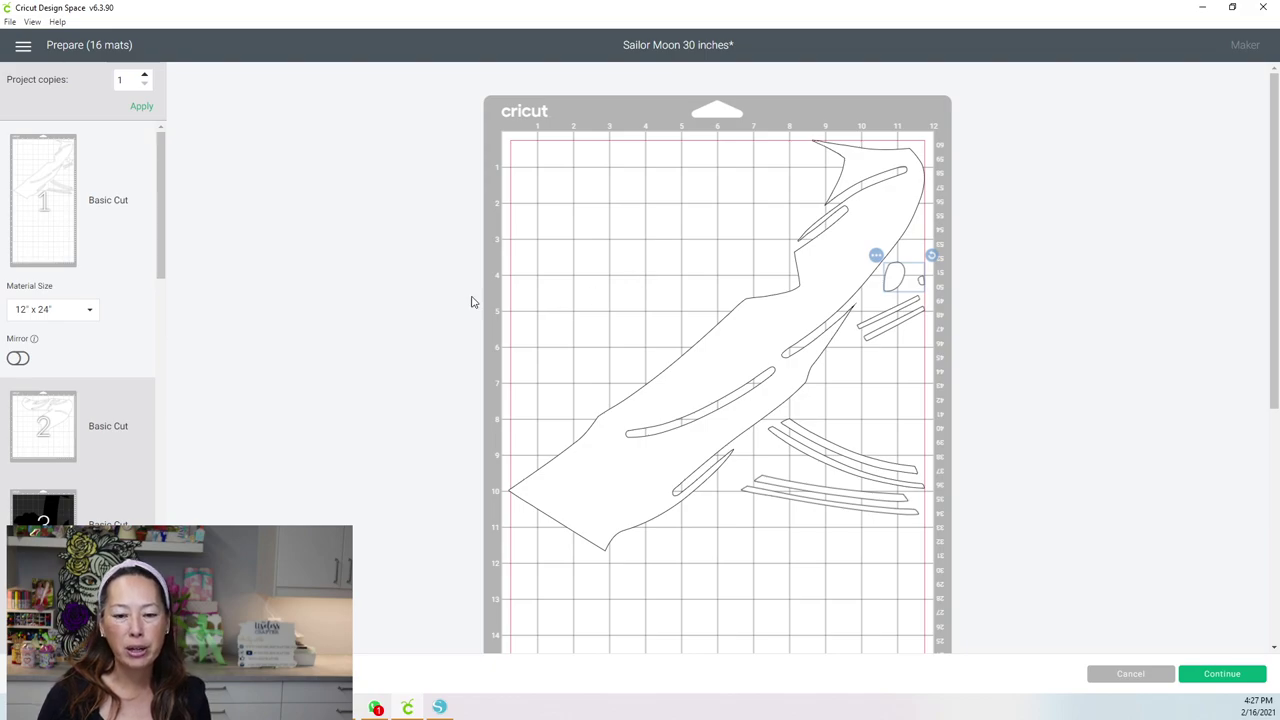
Step: Separate the wide rounded piece from the narrow one on mat 6 and transfer it to black mat 9
left_click(45, 508)
scroll(84, 470, "down", 5)
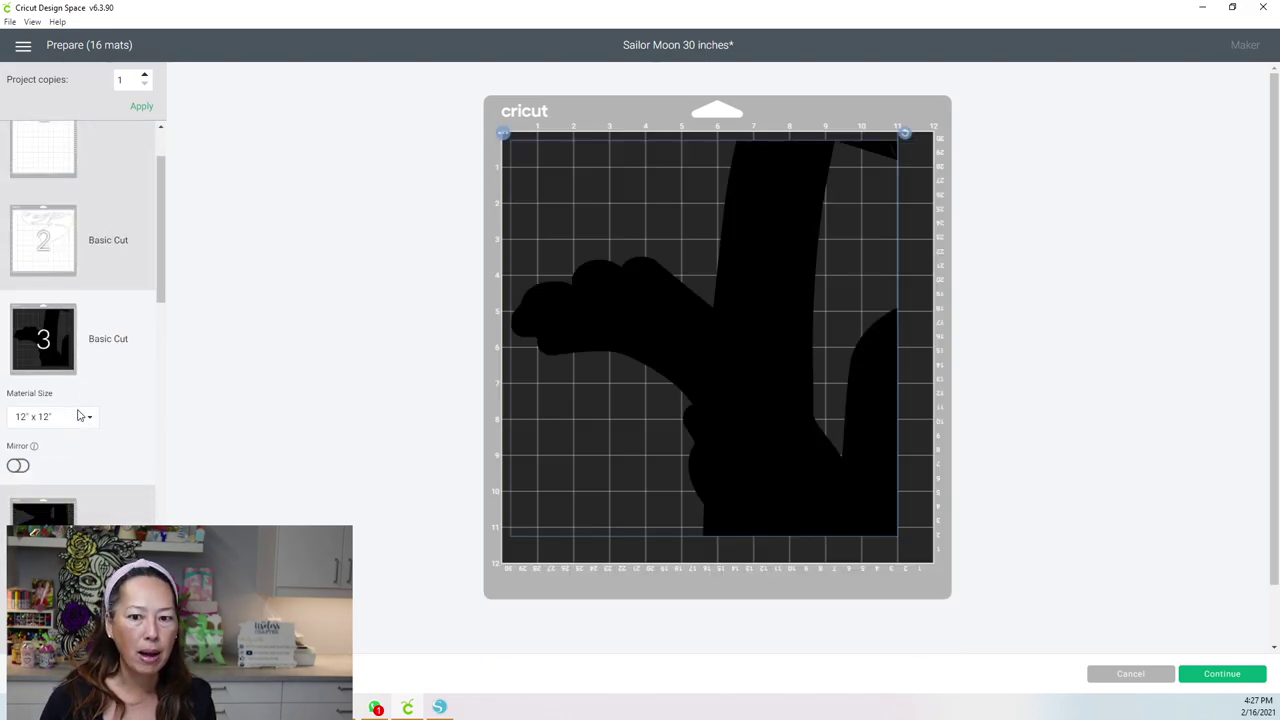
scroll(700, 300, "down", 6)
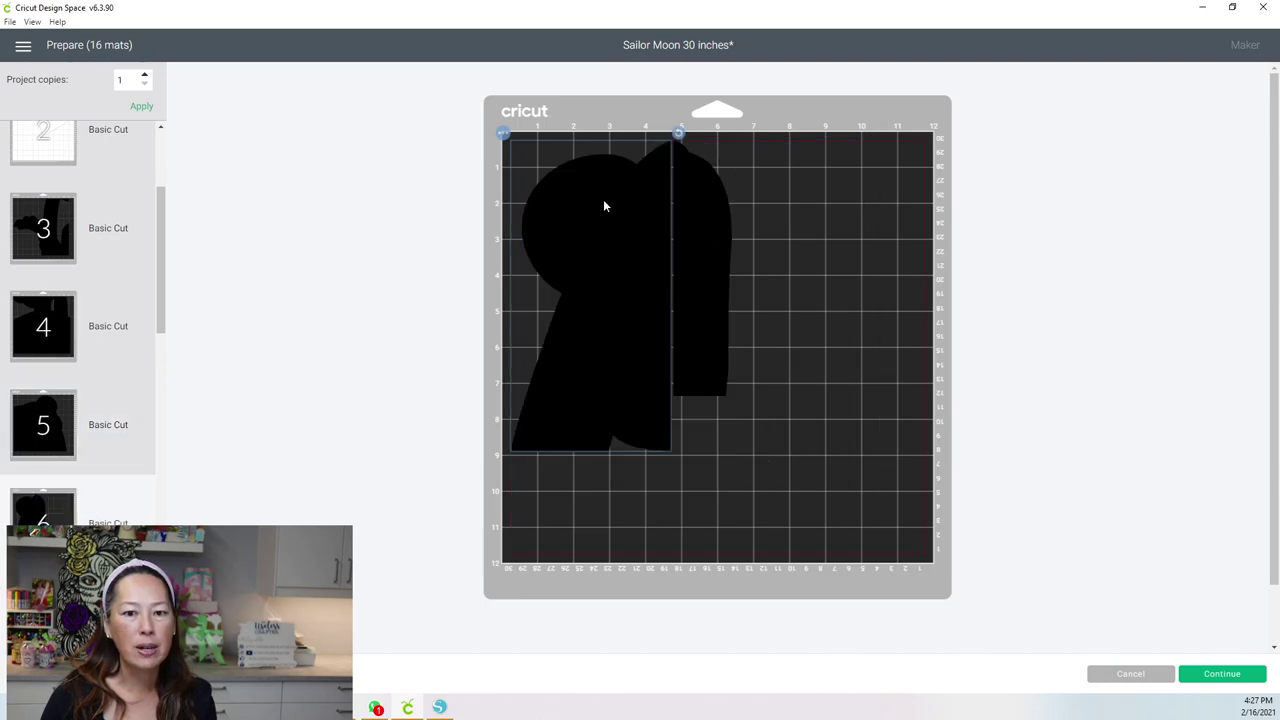
left_click_drag(608, 217, 895, 297)
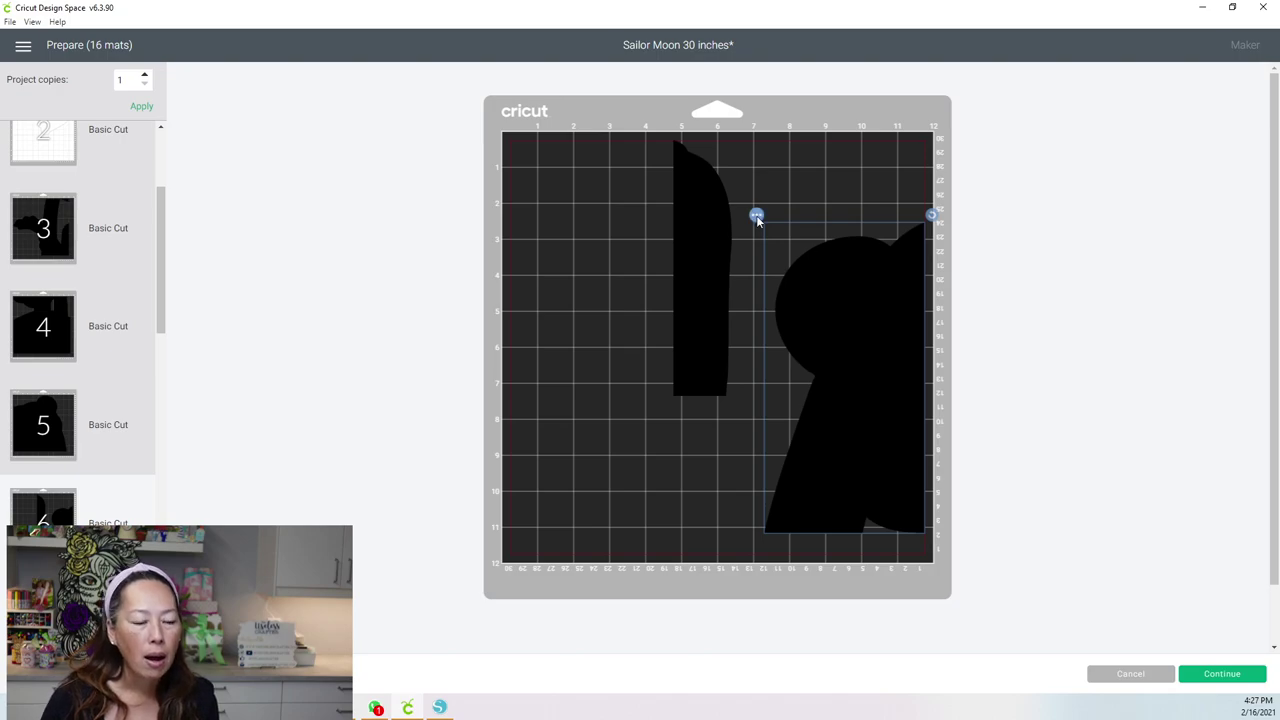
scroll(104, 357, "down", 2)
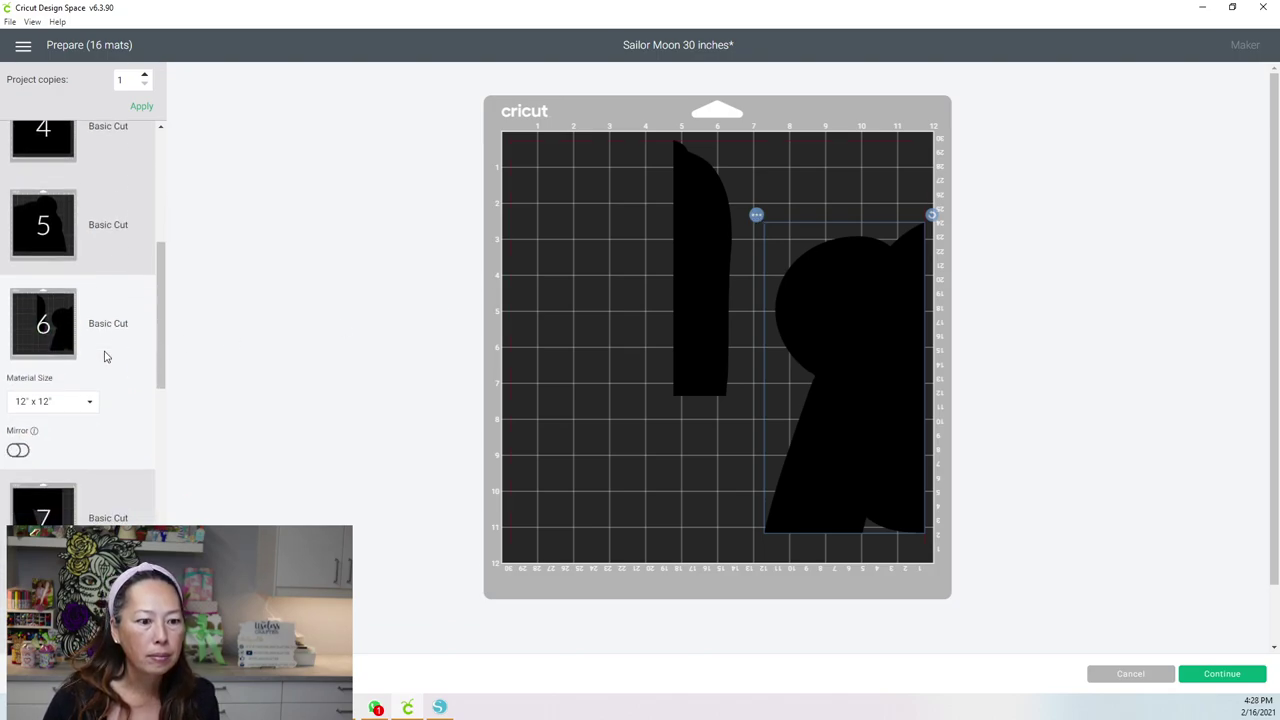
scroll(110, 355, "up", 2)
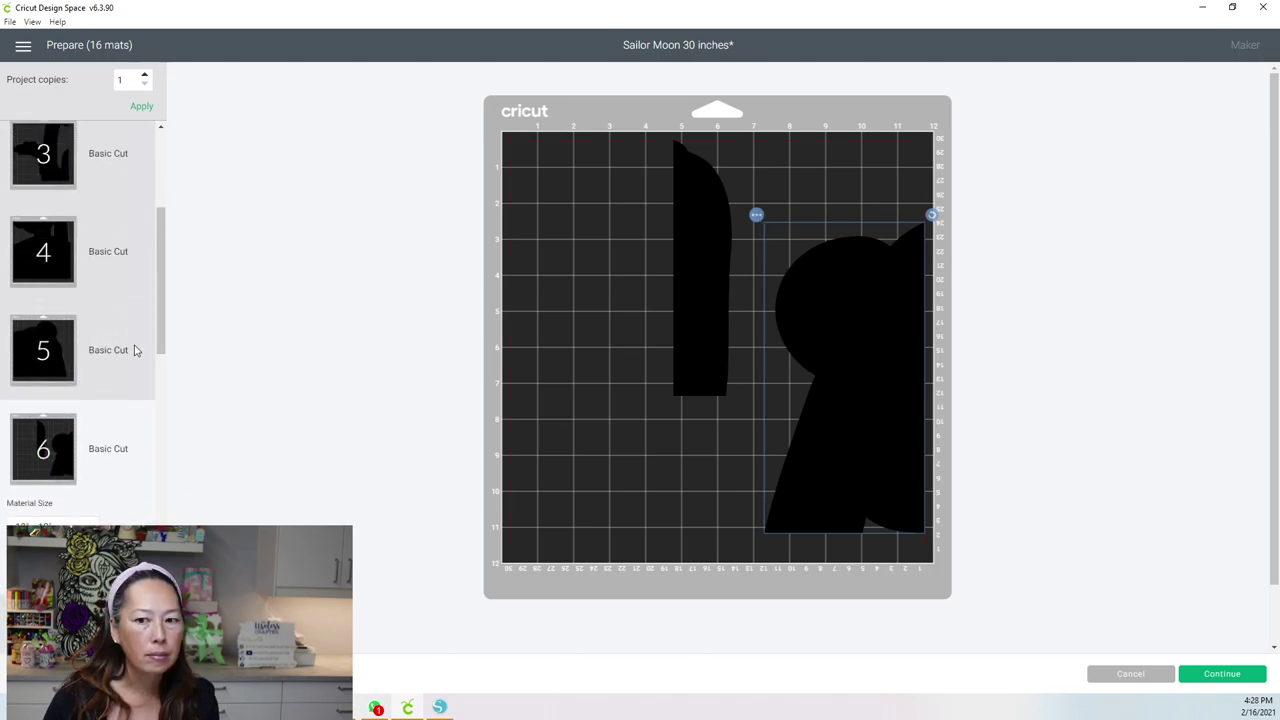
left_click(756, 215)
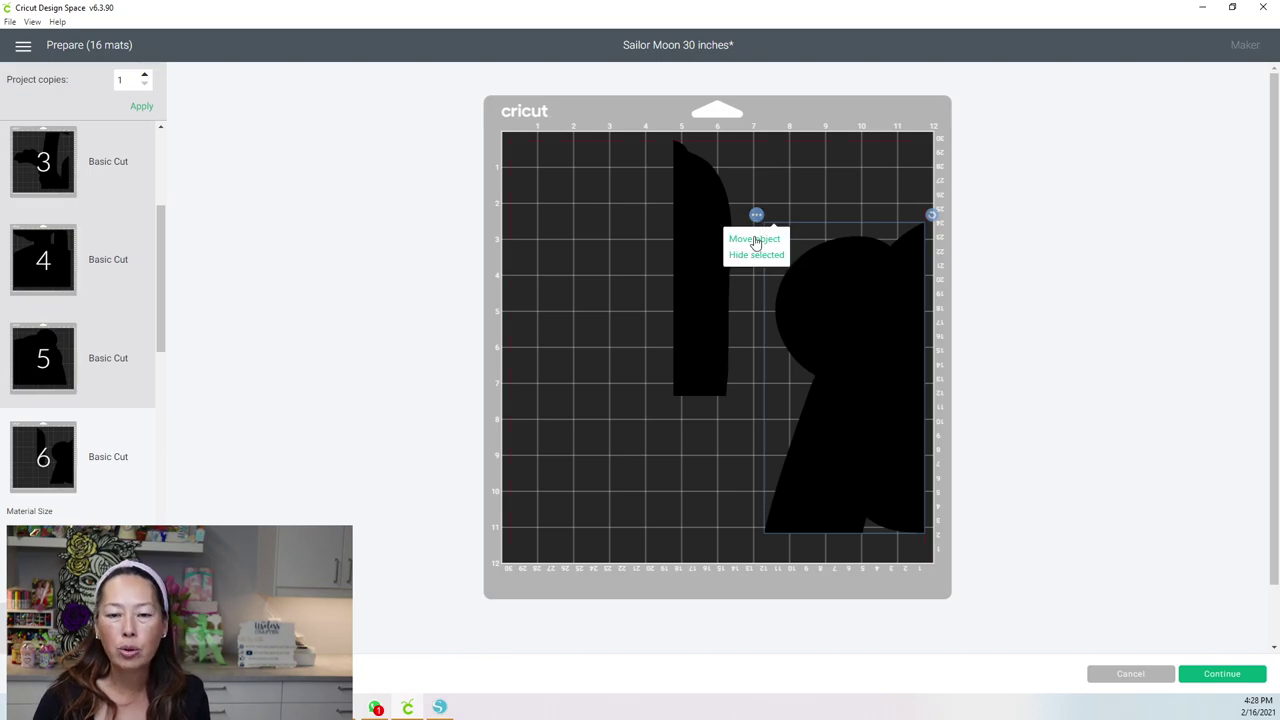
left_click(755, 240)
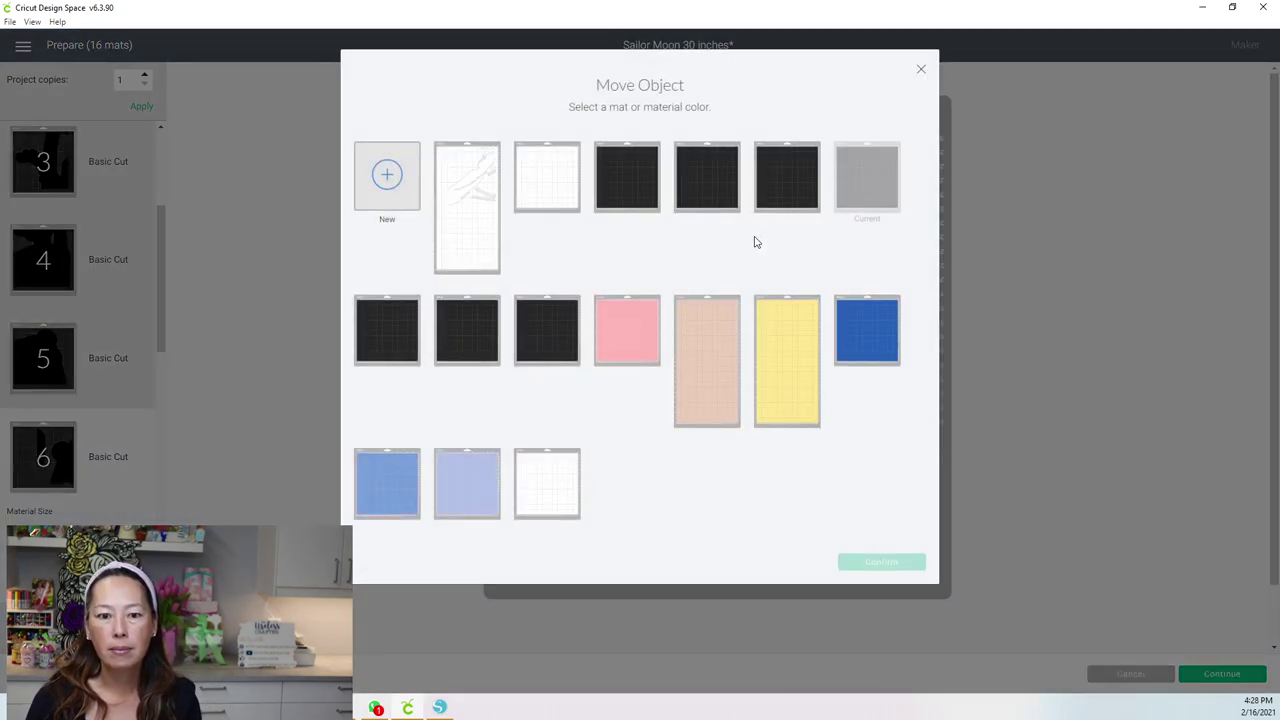
left_click(550, 347)
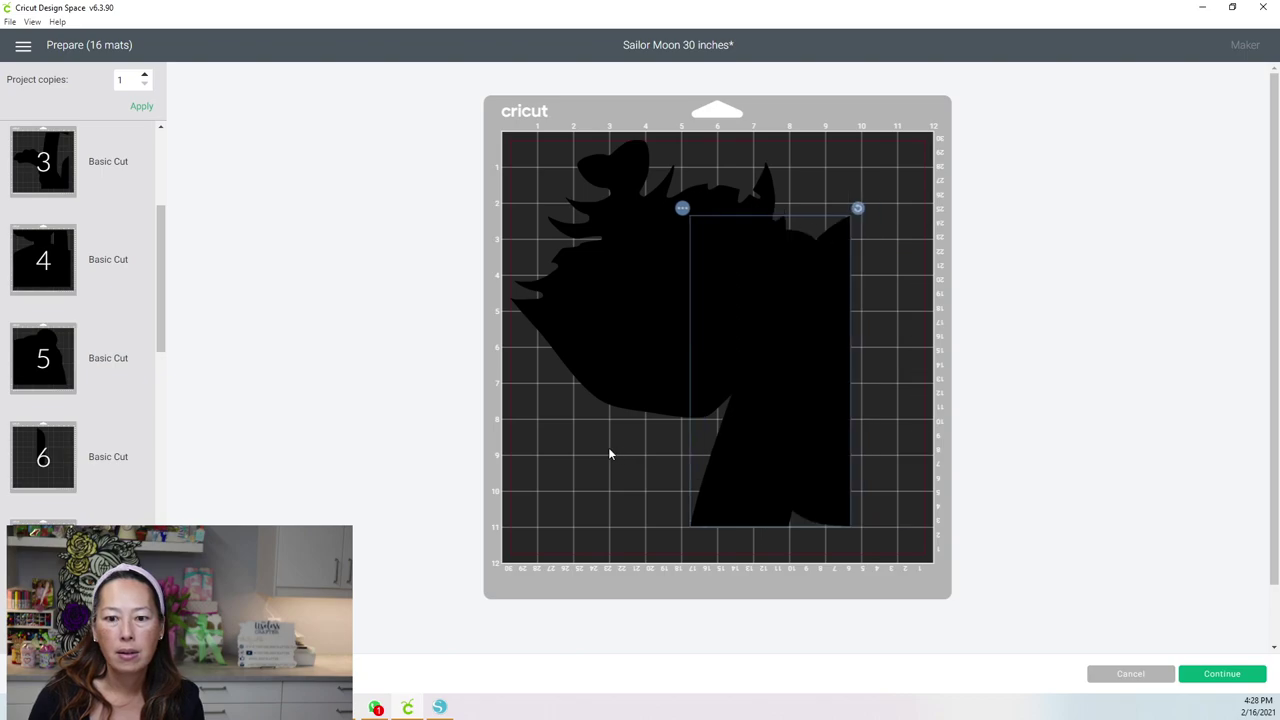
Step: Rotate the transferred piece a quarter turn clockwise and place it below the head shape on mat 9
left_click_drag(854, 209, 895, 436)
left_click_drag(760, 384, 729, 295)
left_click_drag(895, 364, 819, 545)
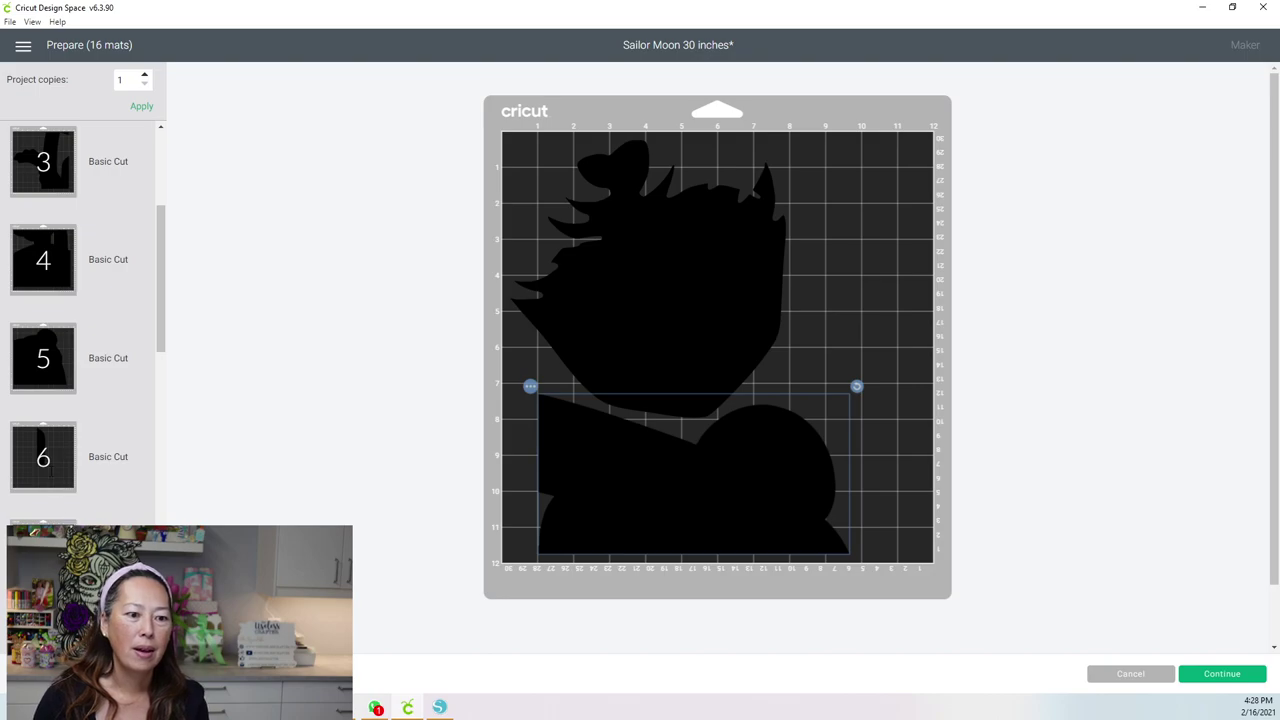
Step: Transfer the remaining narrow piece from mat 6 to mat 9 and place it to the right of the head shape
left_click(61, 471)
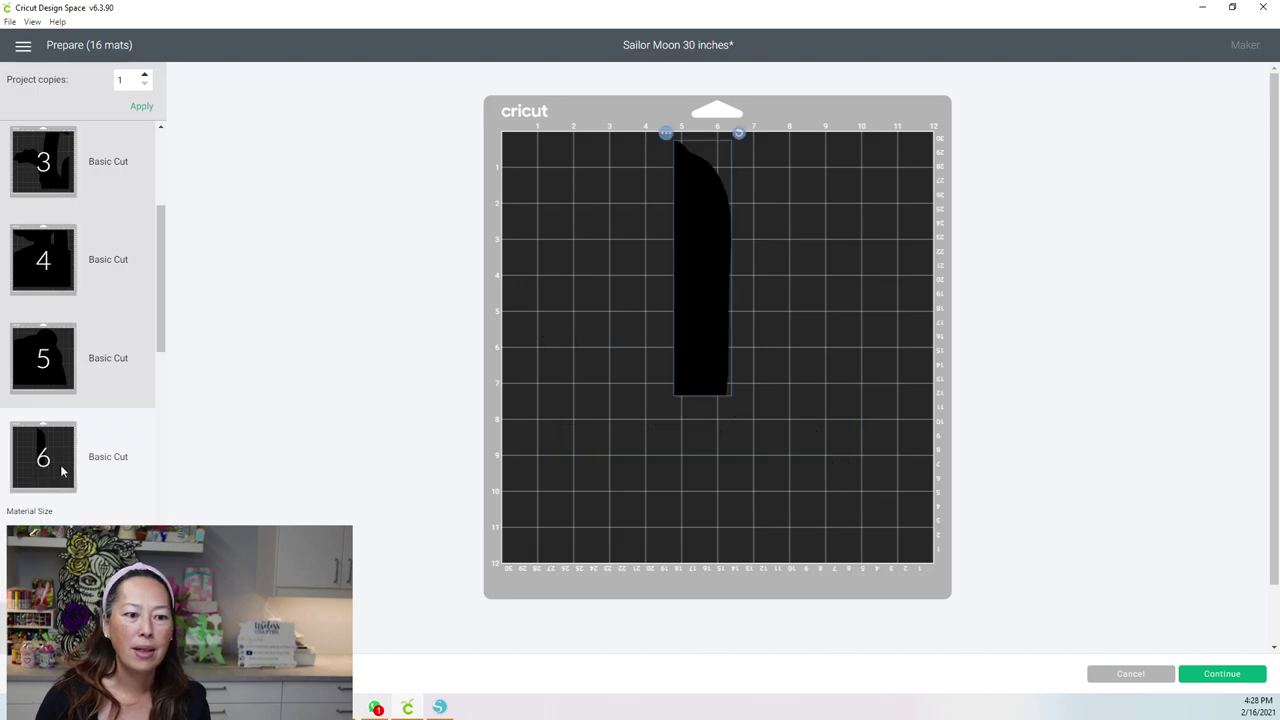
left_click(666, 133)
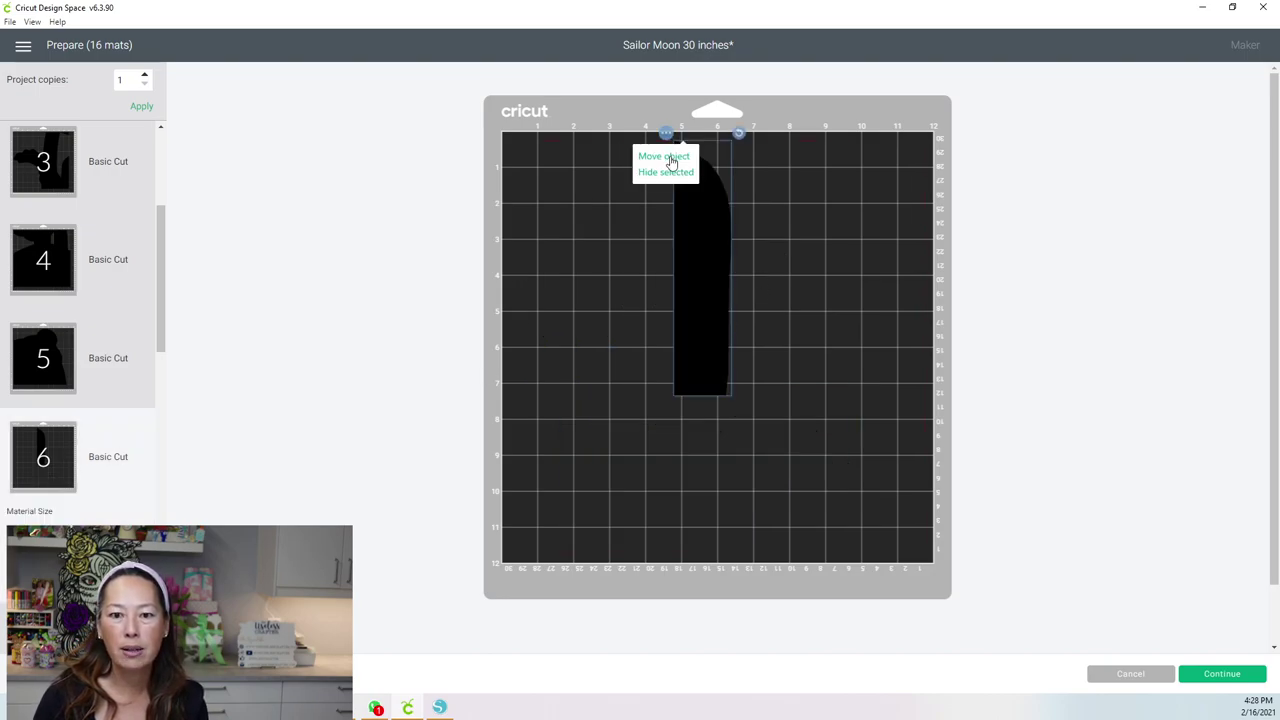
left_click(664, 157)
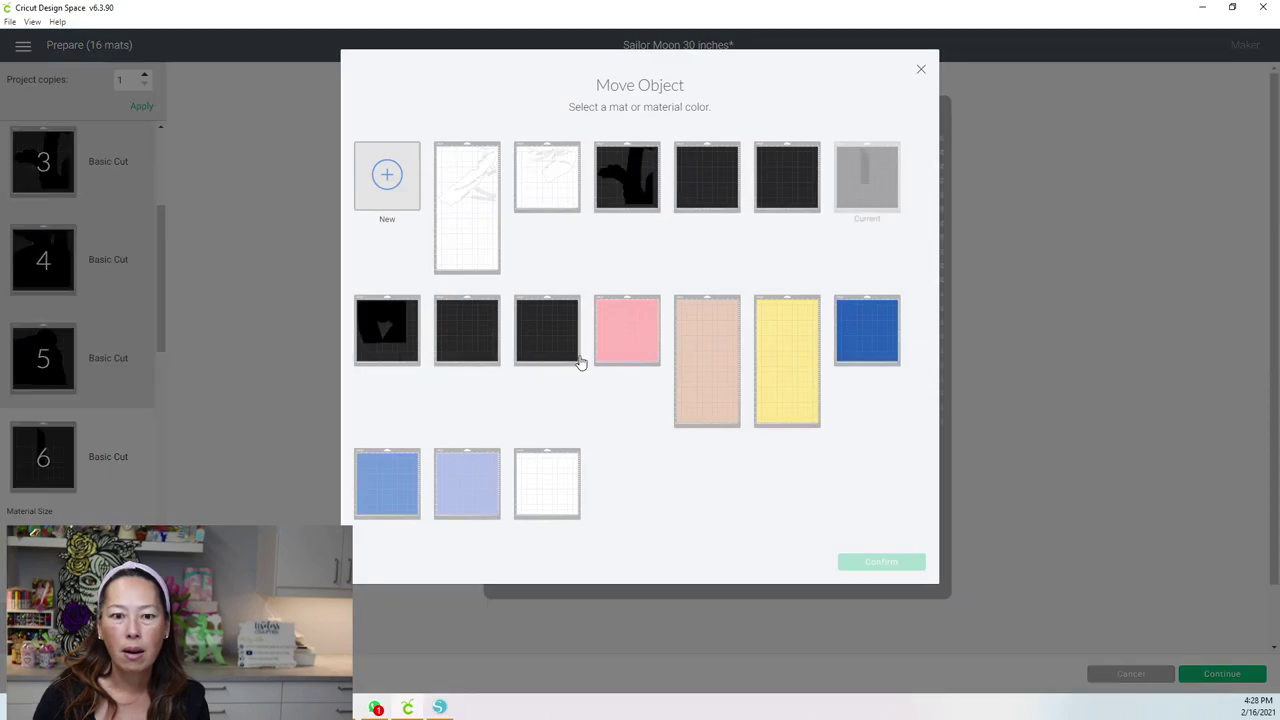
left_click(566, 343)
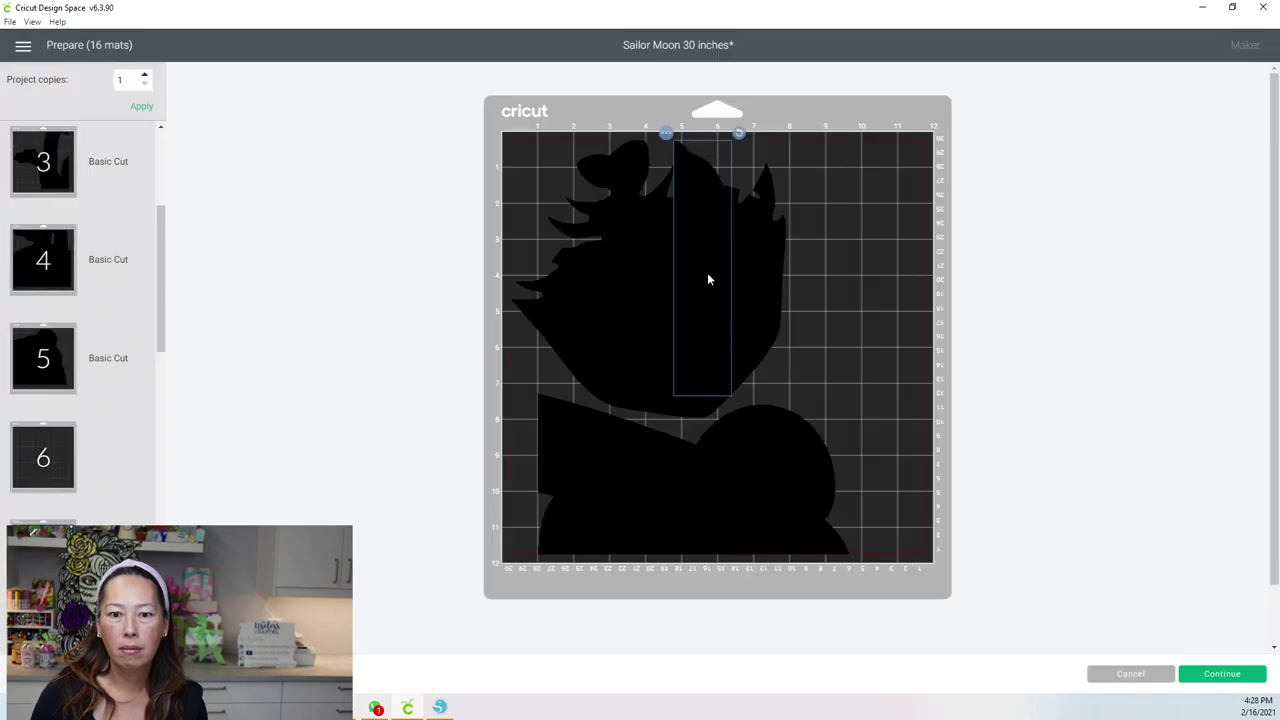
left_click_drag(707, 272, 862, 282)
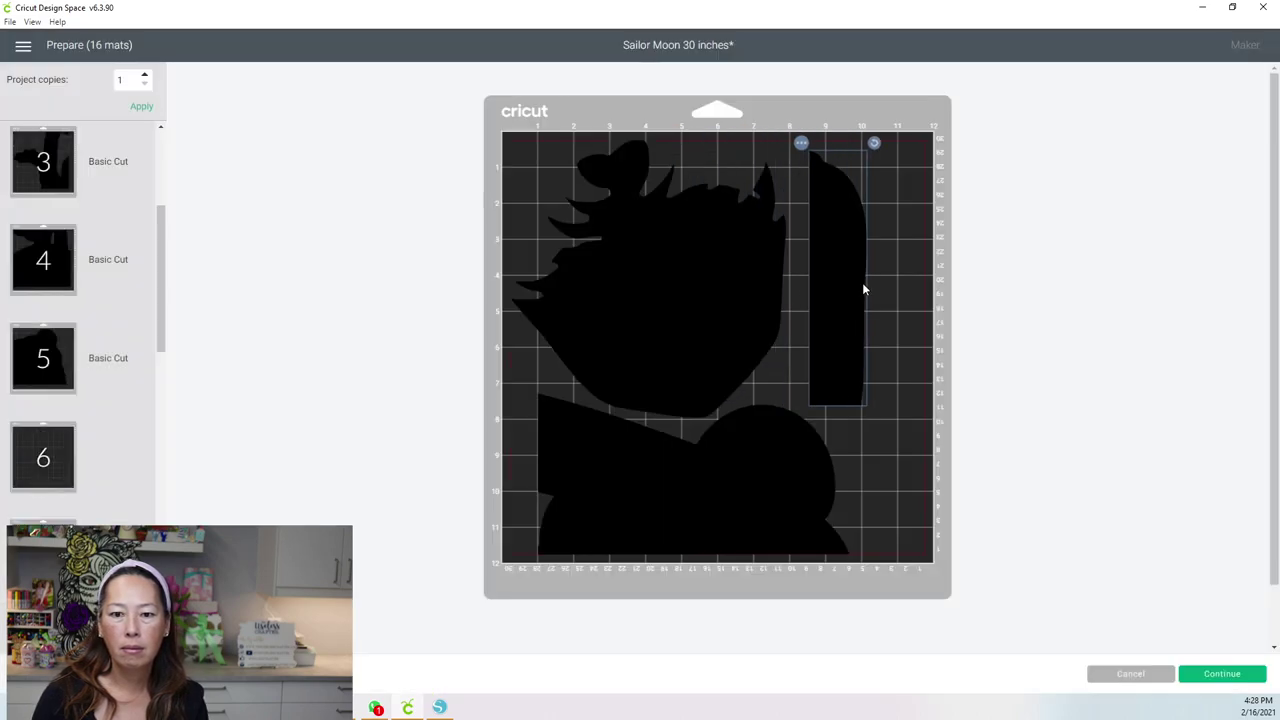
Step: Review the layouts of black mats 3, 4, 5, 7, 8 and 9 and pink mat 10
scroll(68, 299, "up", 1)
scroll(68, 301, "up", 1)
left_click(55, 368)
scroll(55, 368, "down", 3)
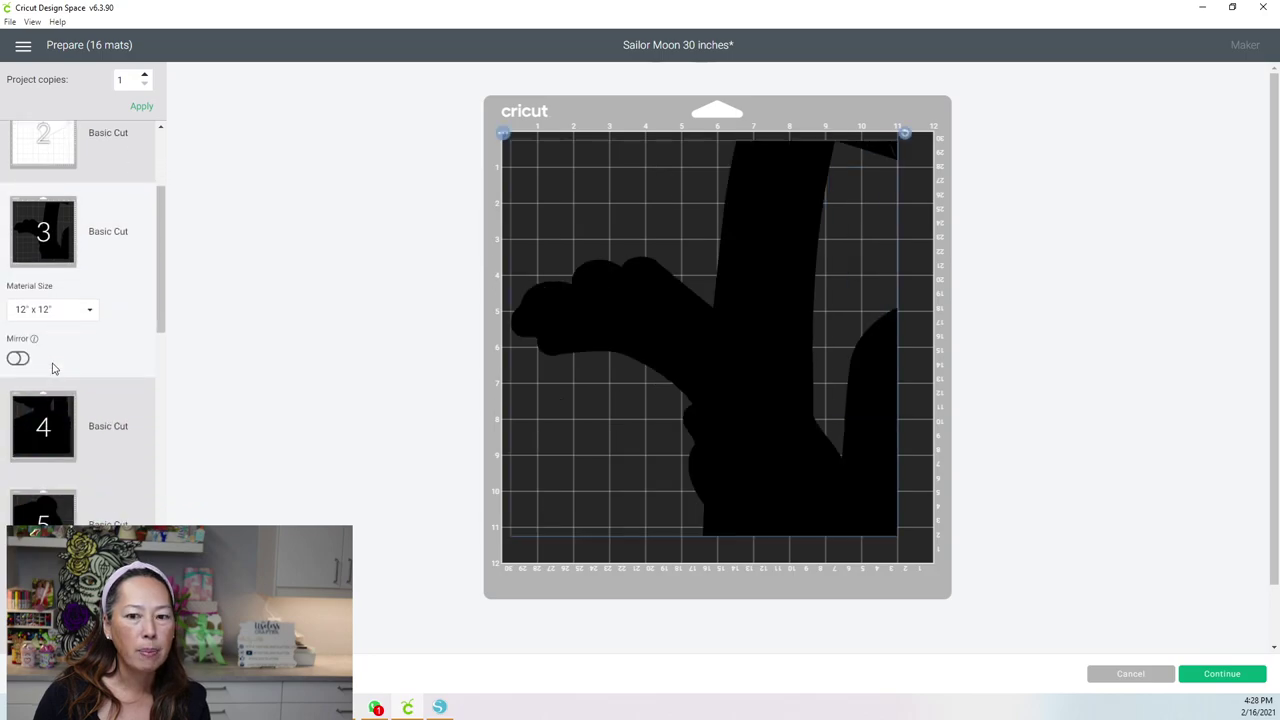
left_click(53, 366)
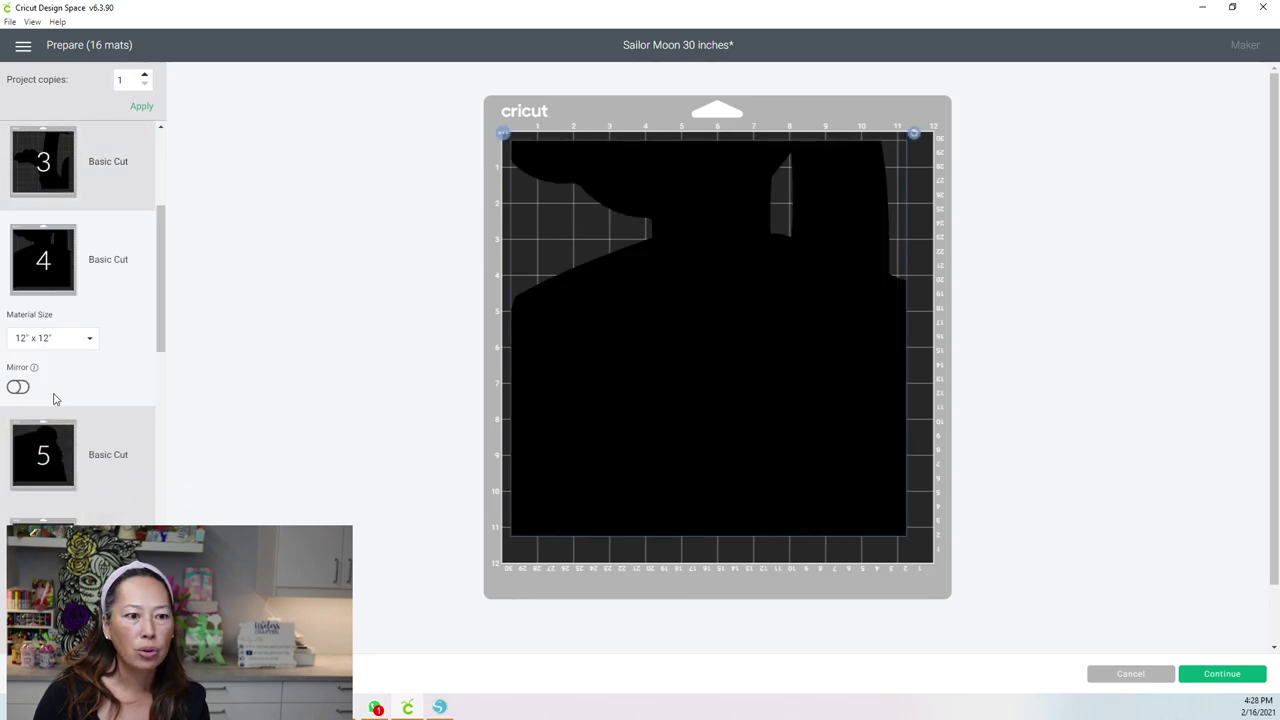
left_click(53, 466)
scroll(53, 468, "down", 3)
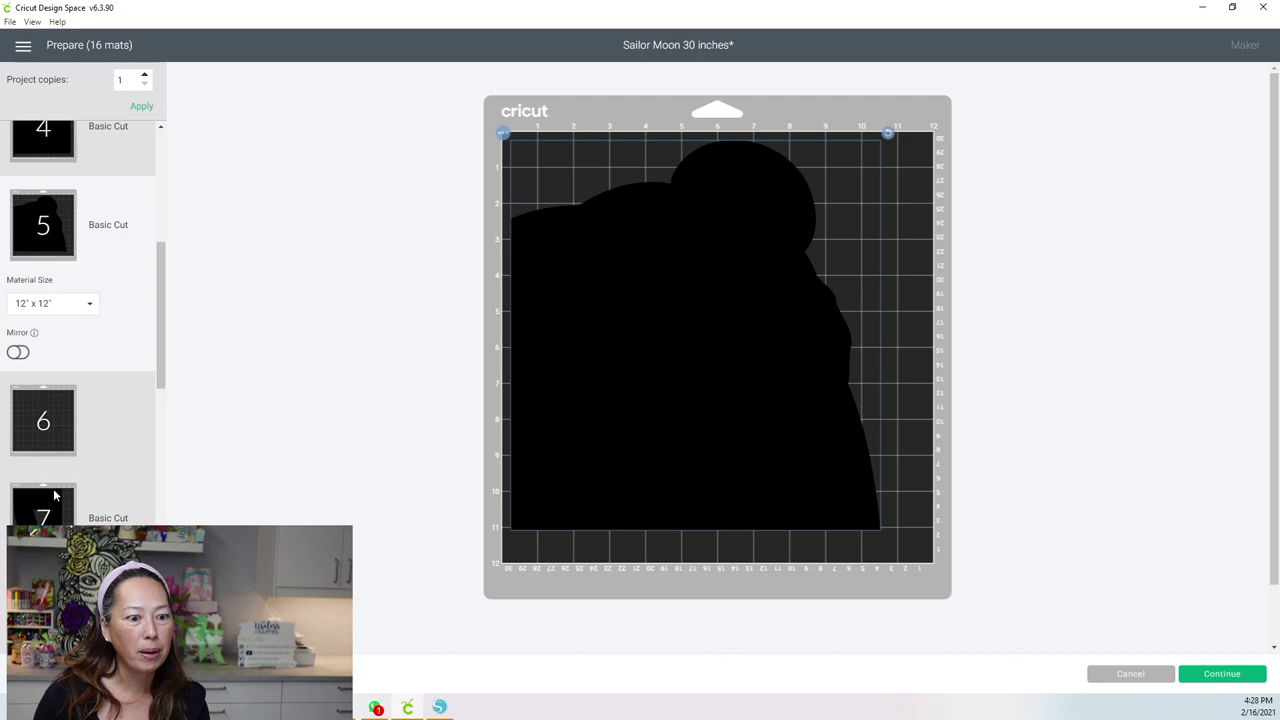
left_click(55, 495)
scroll(68, 476, "down", 3)
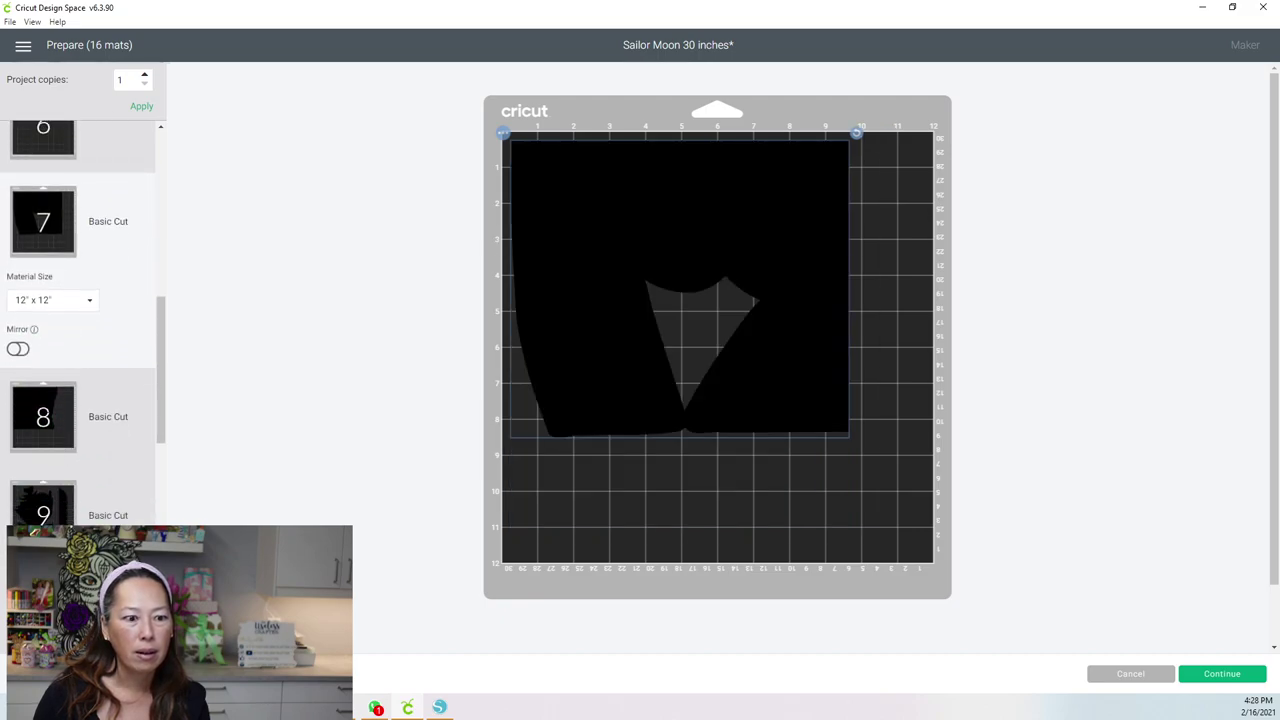
left_click(55, 416)
left_click(58, 510)
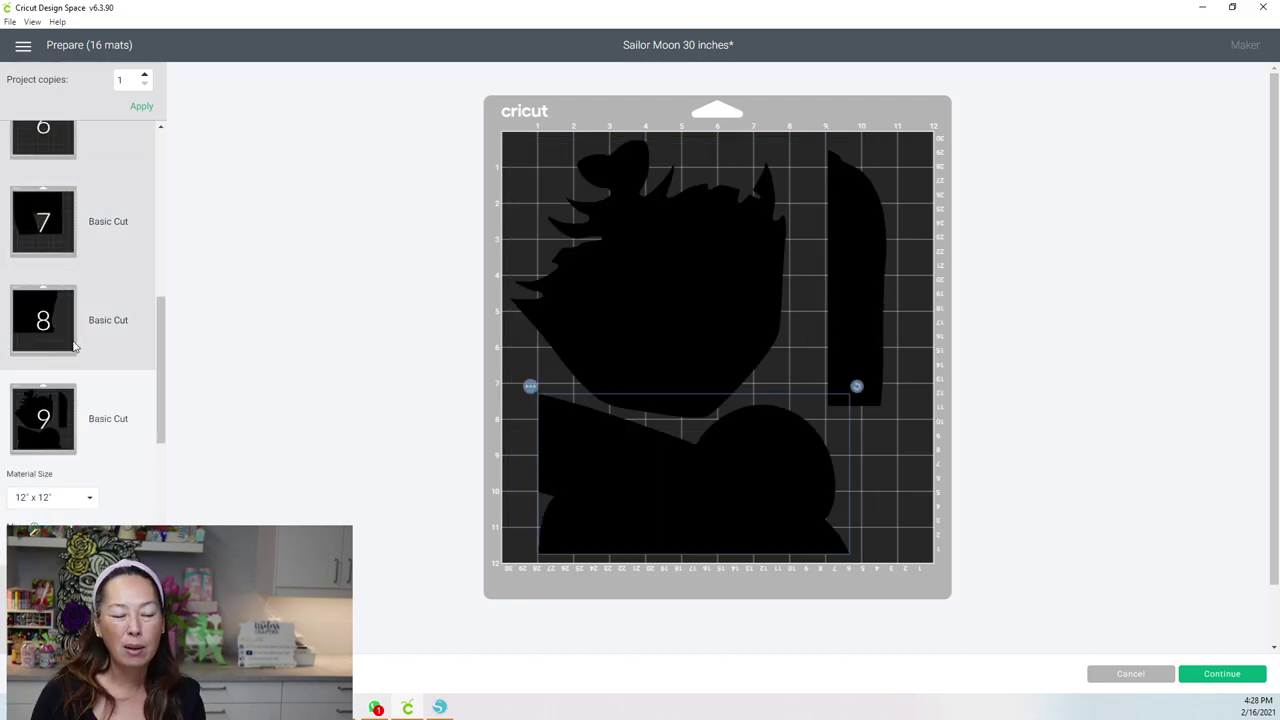
scroll(80, 360, "down", 3)
left_click(46, 425)
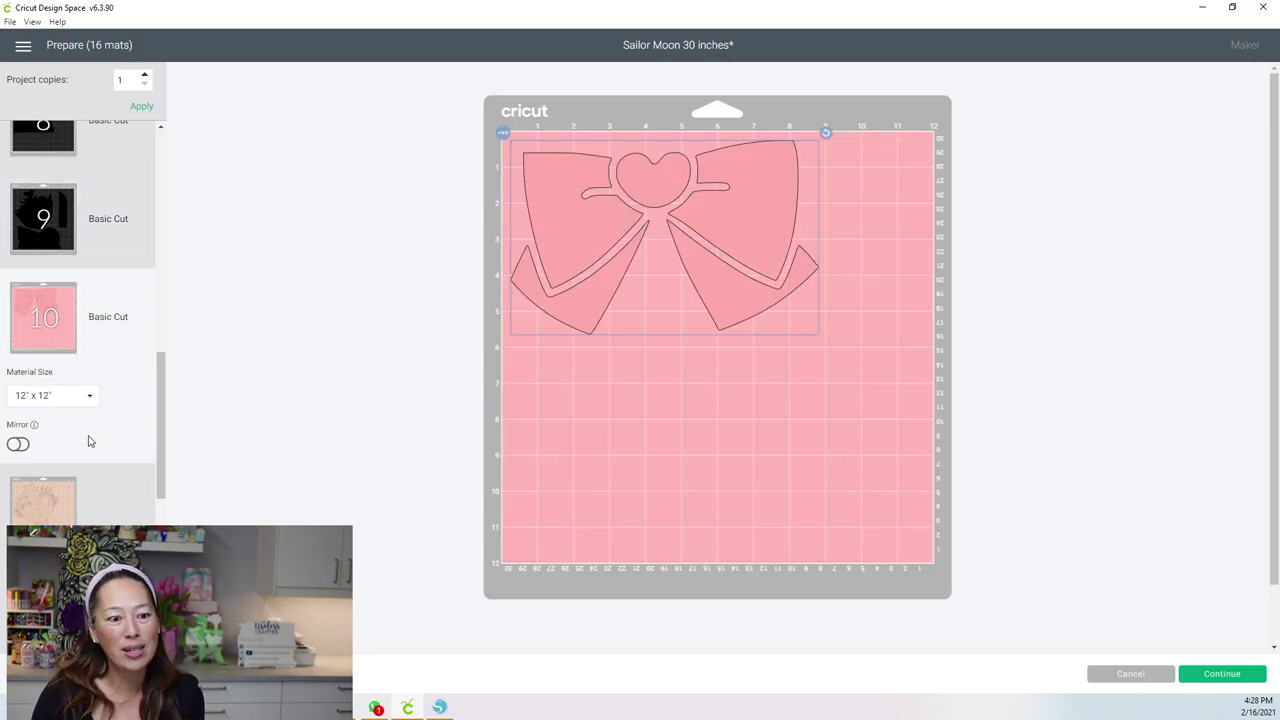
Step: On skin-colored mat 11, rotate the face and neck group clockwise and place it in the mat's upper-left area
scroll(70, 420, "down", 2)
left_click(43, 387)
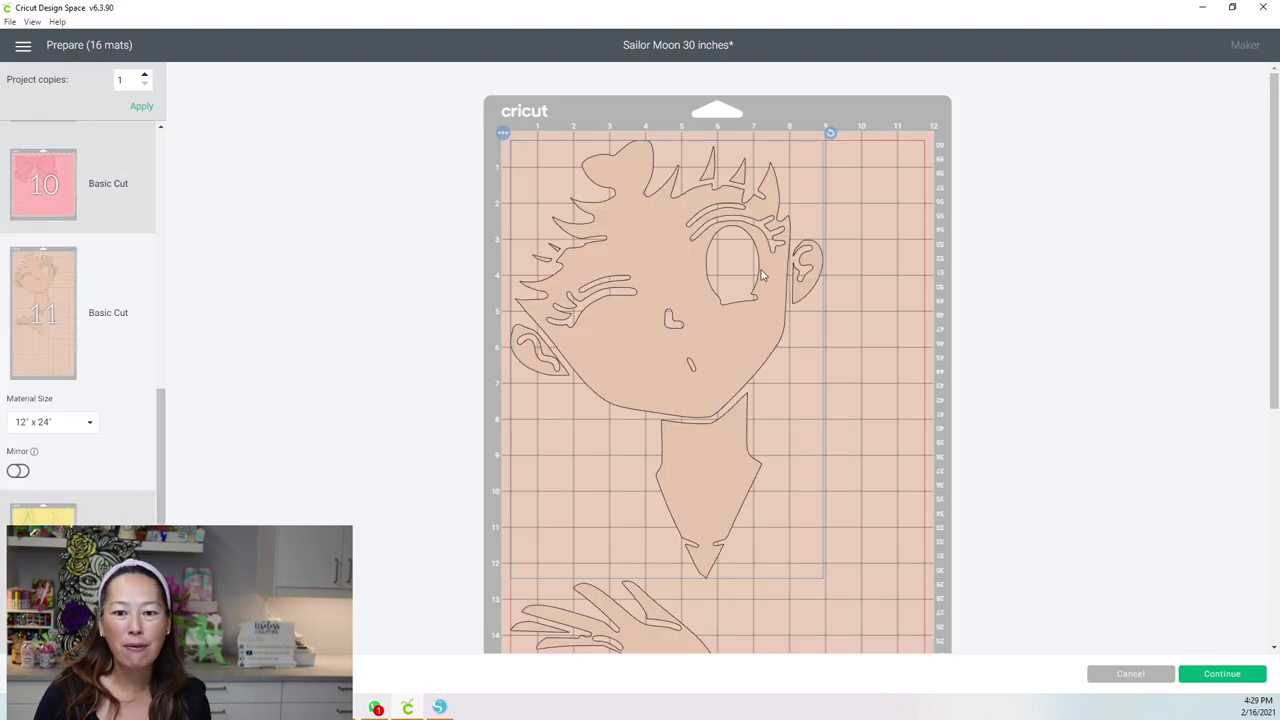
left_click_drag(882, 158, 915, 180)
left_click_drag(710, 320, 645, 197)
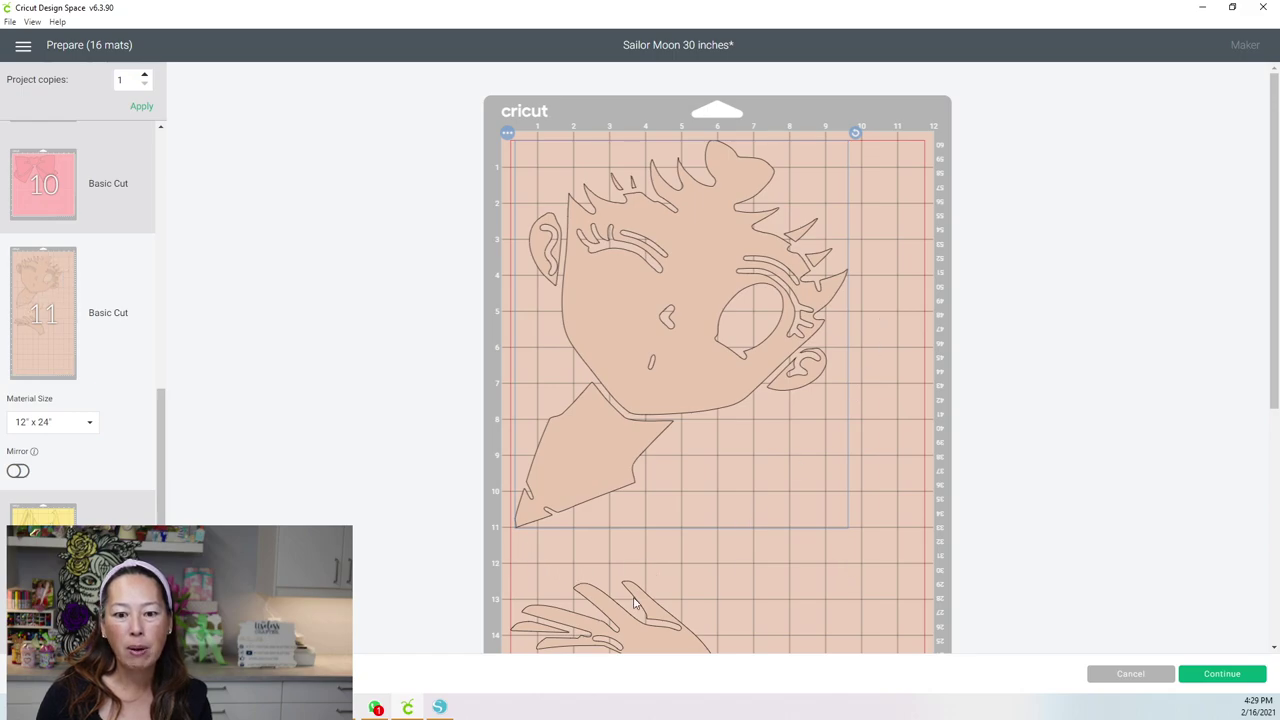
Step: Rotate the hand on mat 11 so its fingers point up and right, and fit it beside the face at the right edge
scroll(634, 492, "down", 5)
scroll(634, 492, "up", 2)
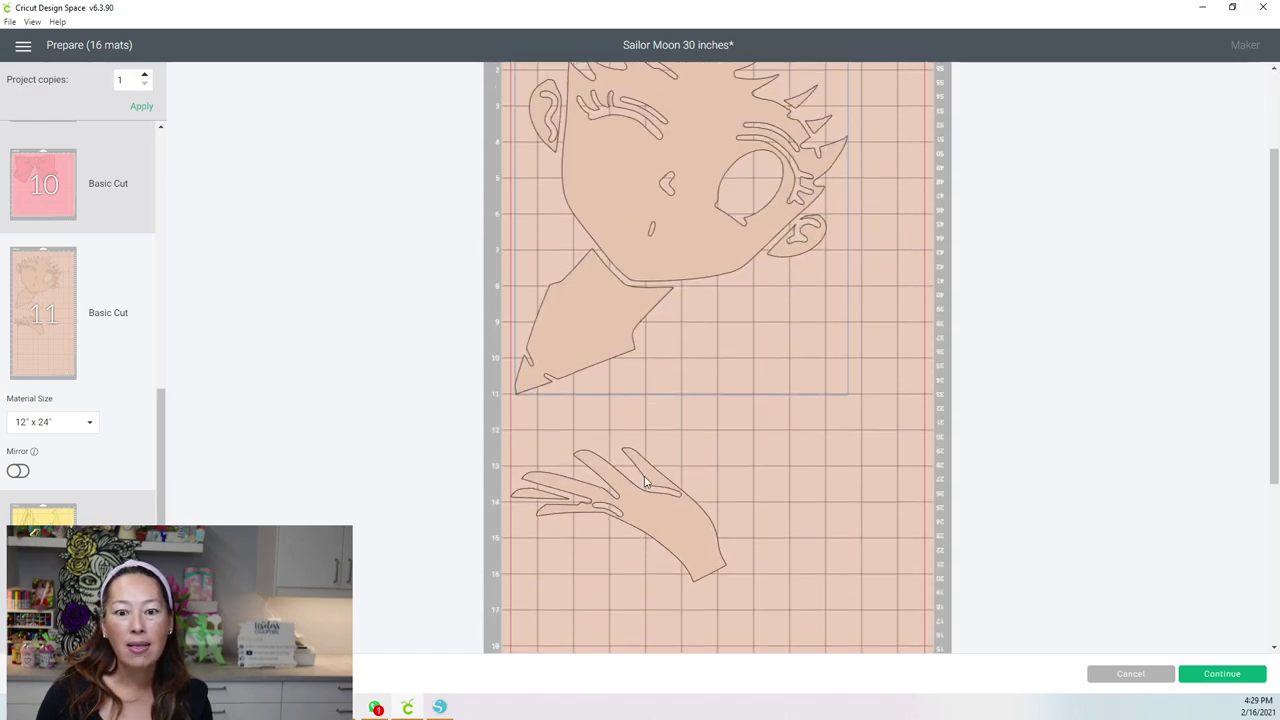
left_click_drag(718, 453, 869, 266)
left_click_drag(795, 395, 876, 263)
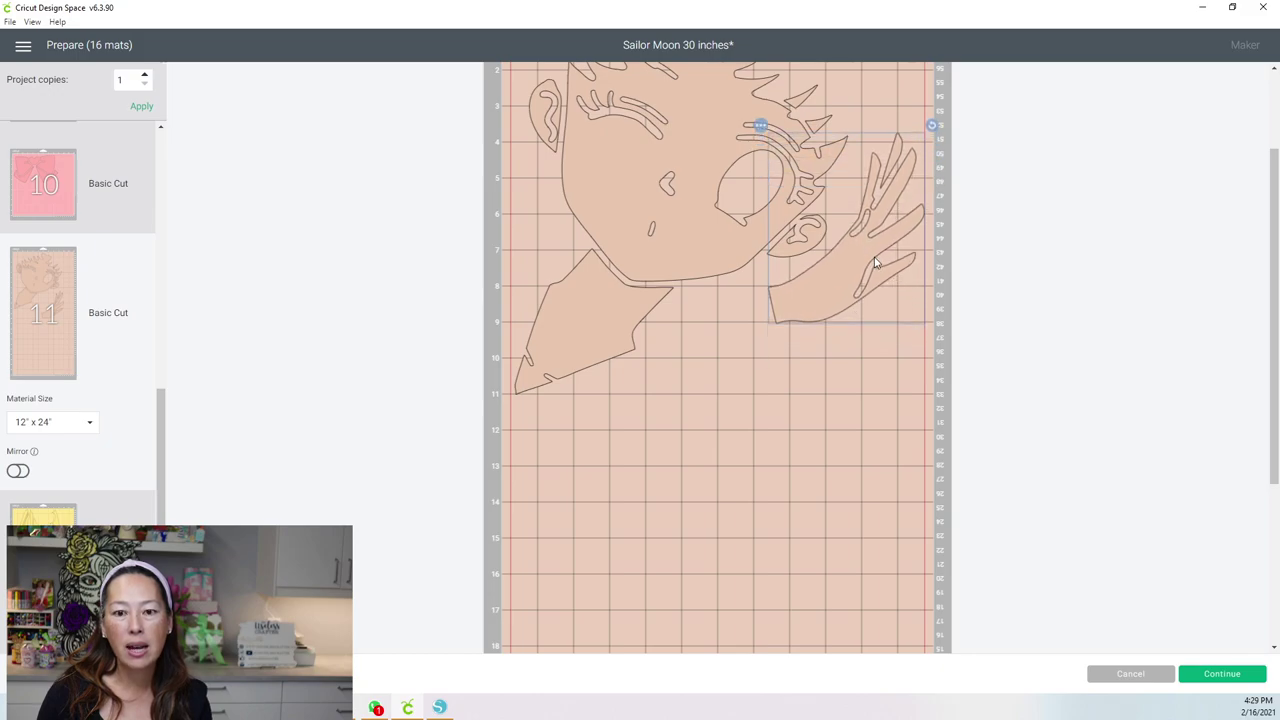
scroll(772, 272, "up", 3)
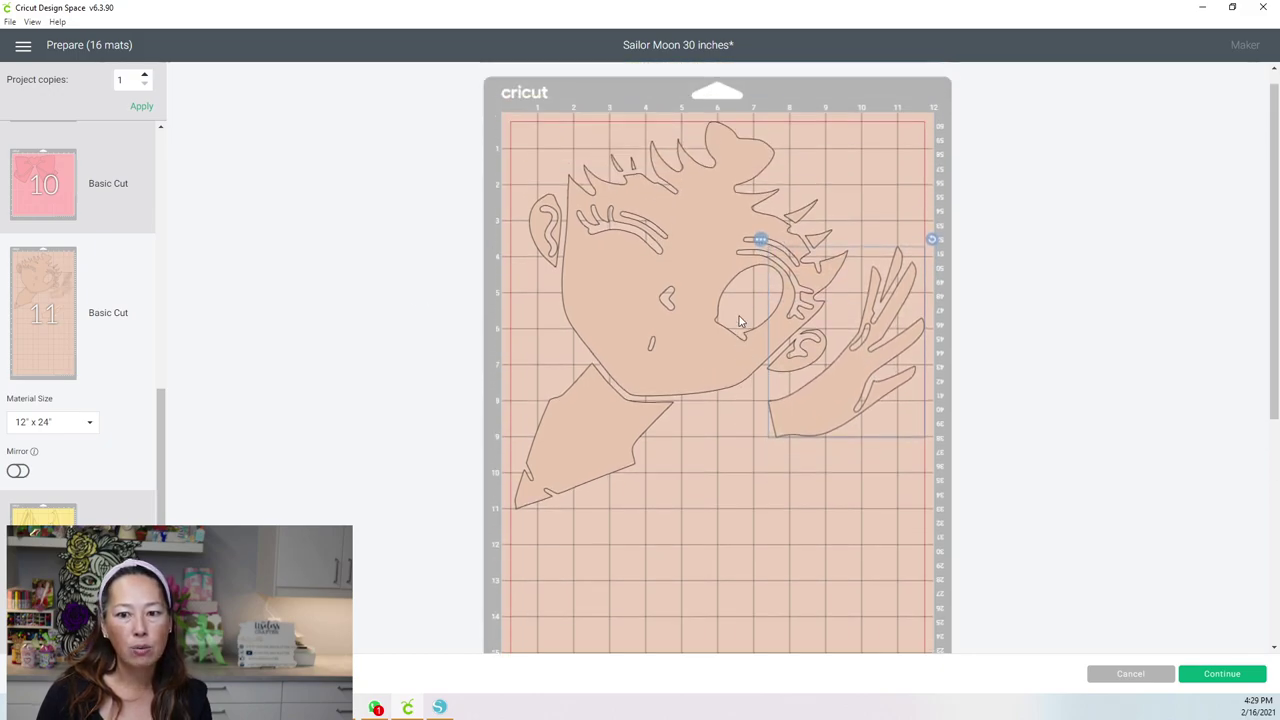
Step: On yellow mat 12, move the middle hair piece and its attached strips against the mat's right edge
scroll(46, 480, "down", 2)
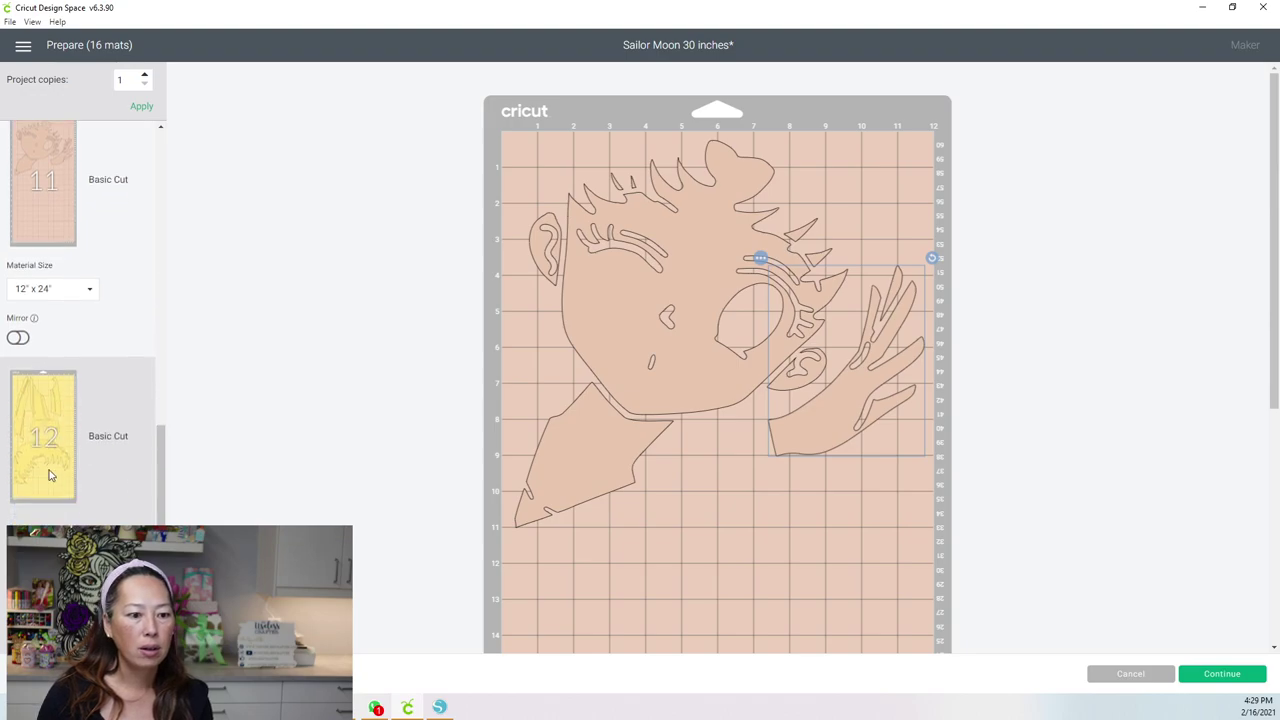
left_click(57, 480)
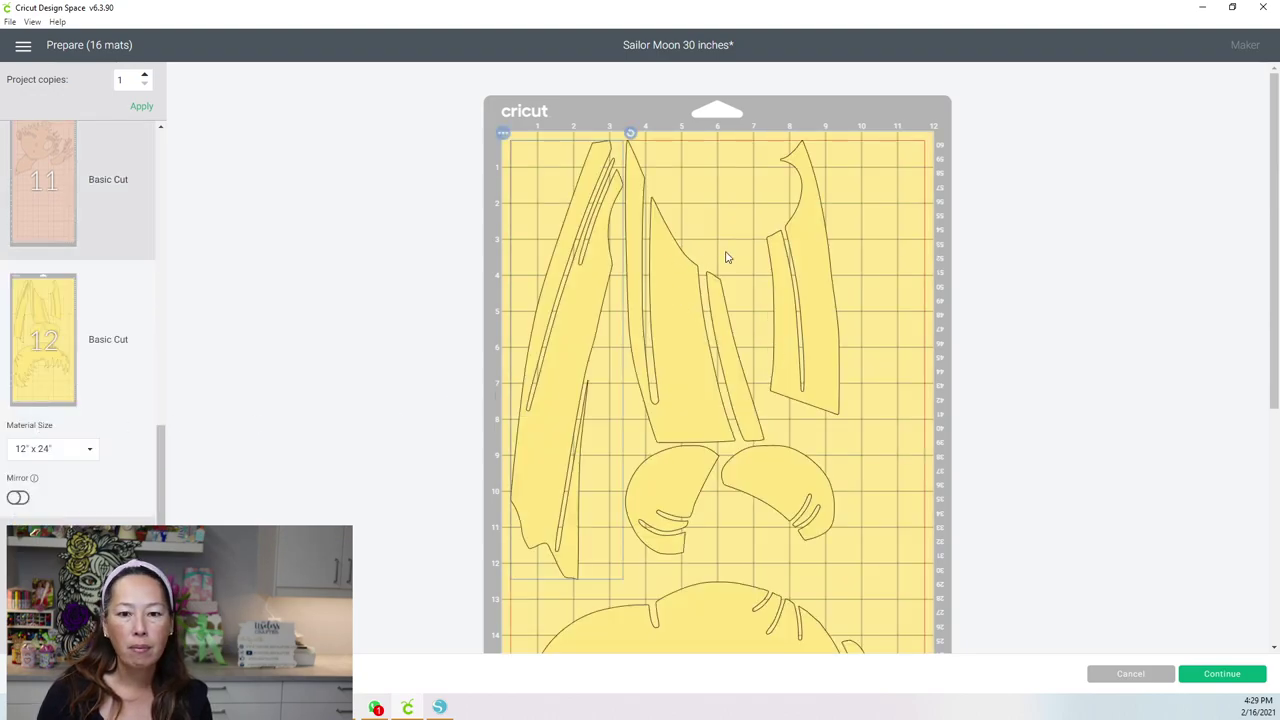
left_click_drag(689, 323, 862, 323)
Step: On yellow mat 12, rotate the long left hair piece clockwise to slant toward the upper-right corner, and shift the right-hand hair piece down and left
left_click(580, 300)
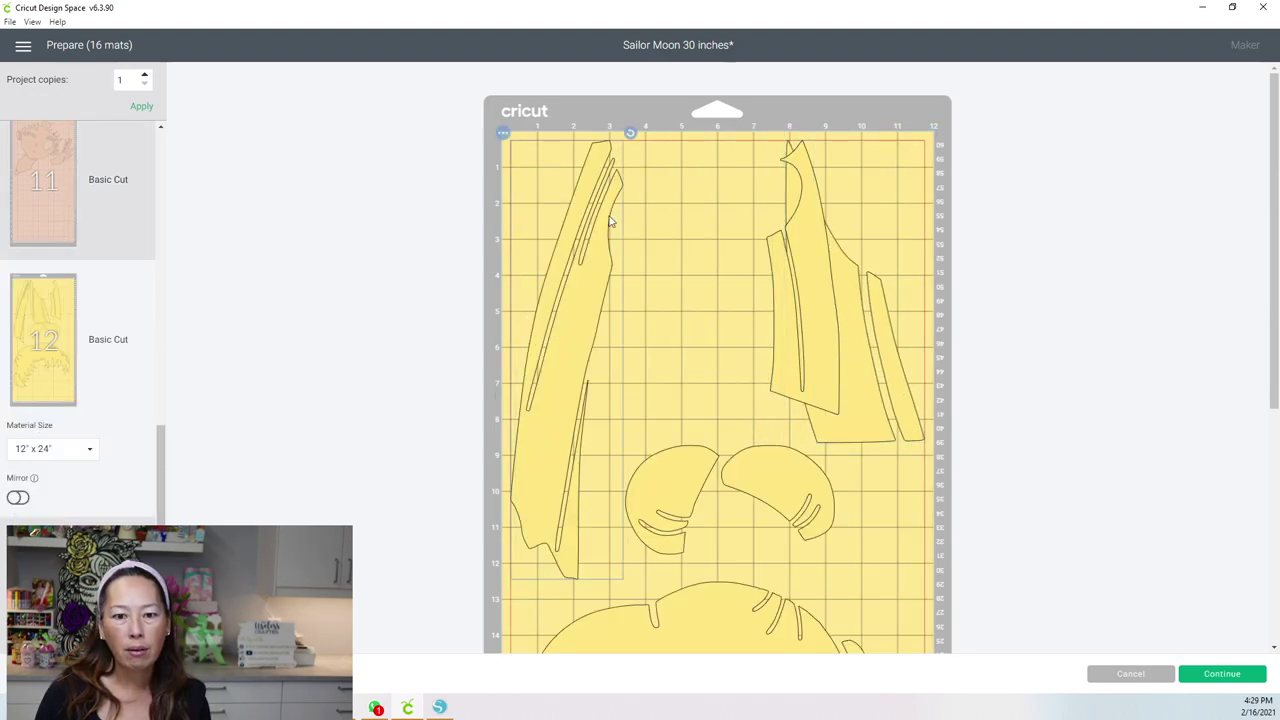
left_click_drag(630, 132, 790, 270)
left_click_drag(718, 310, 768, 213)
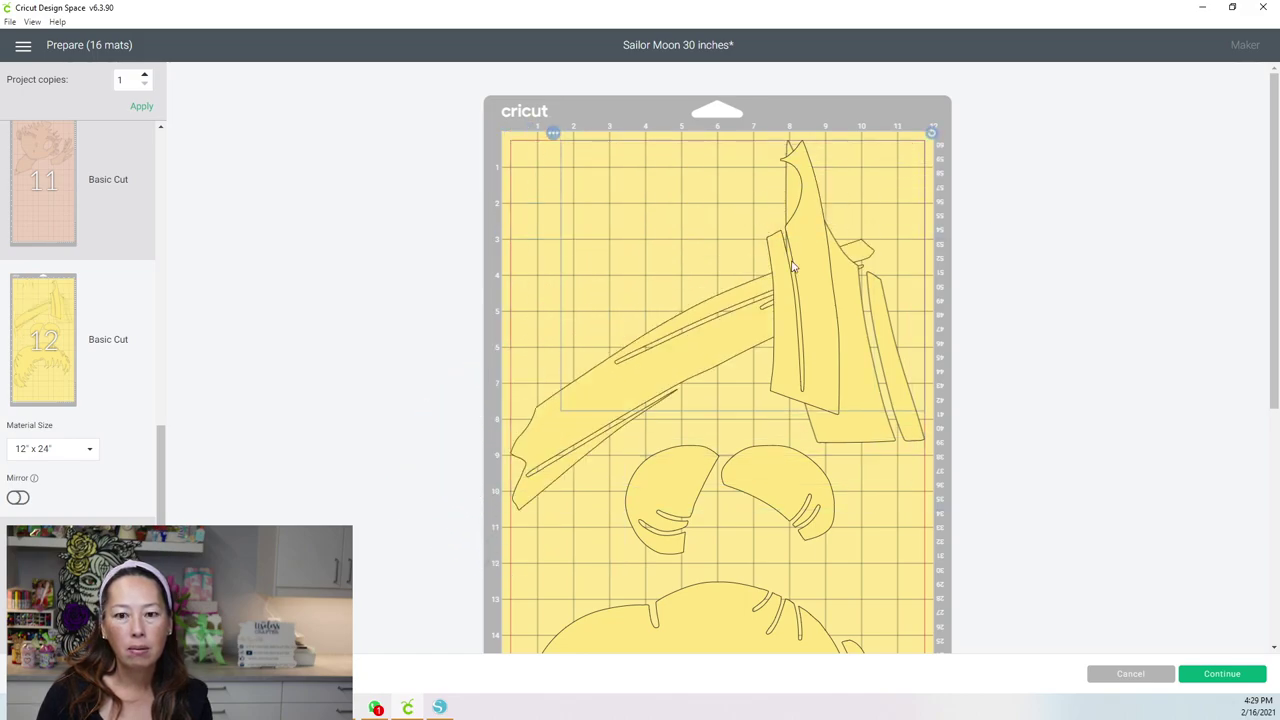
left_click_drag(783, 311, 749, 347)
Step: Move the left hair bun on mat 12 into the mat's upper-left corner
scroll(749, 347, "down", 3)
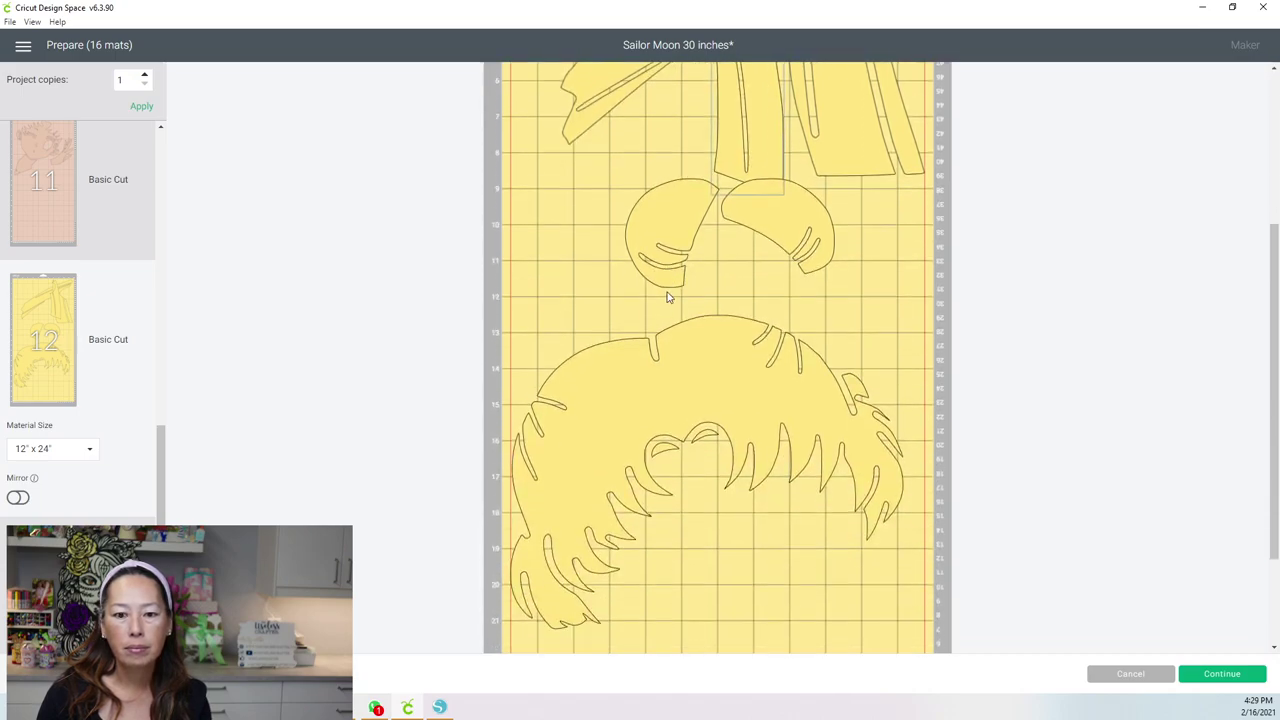
left_click_drag(586, 185, 491, 86)
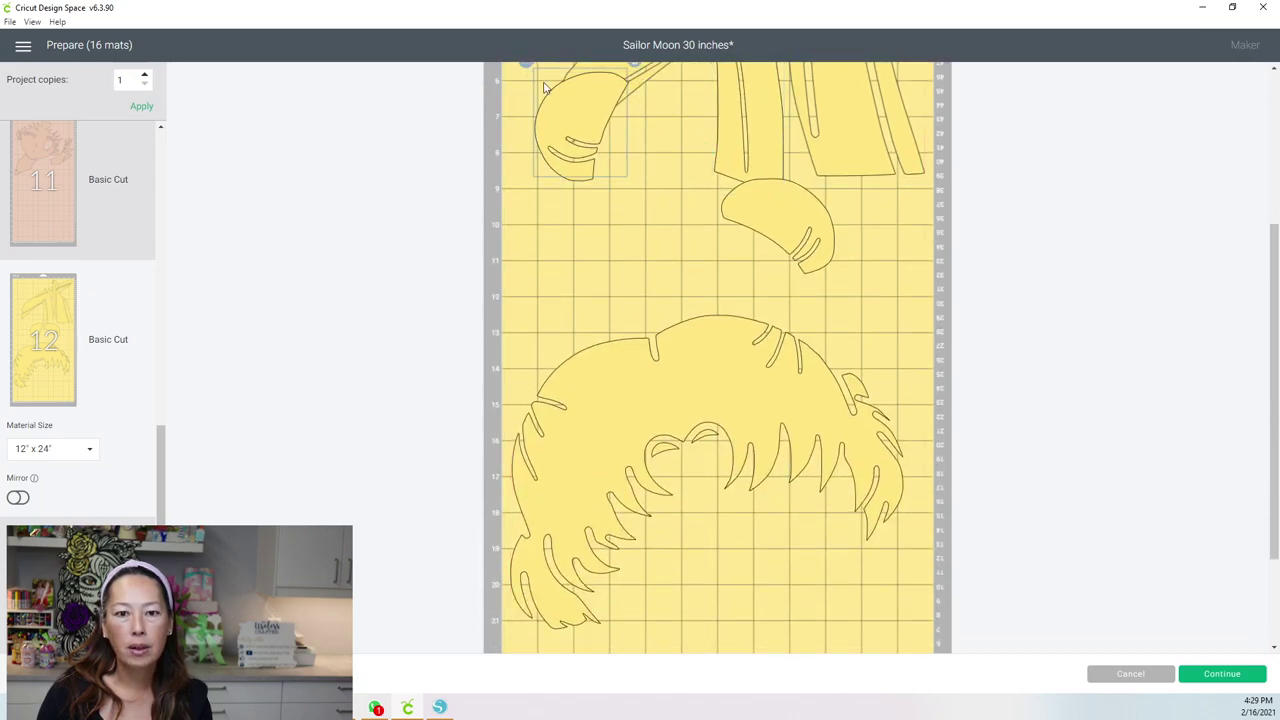
scroll(571, 244, "up", 3)
left_click_drag(578, 380, 562, 192)
Step: Turn the wide hair piece and its attached strips sideways and place it against mat 12's right edge, below the long slanted piece
left_click_drag(856, 322, 858, 392)
left_click_drag(932, 207, 765, 310)
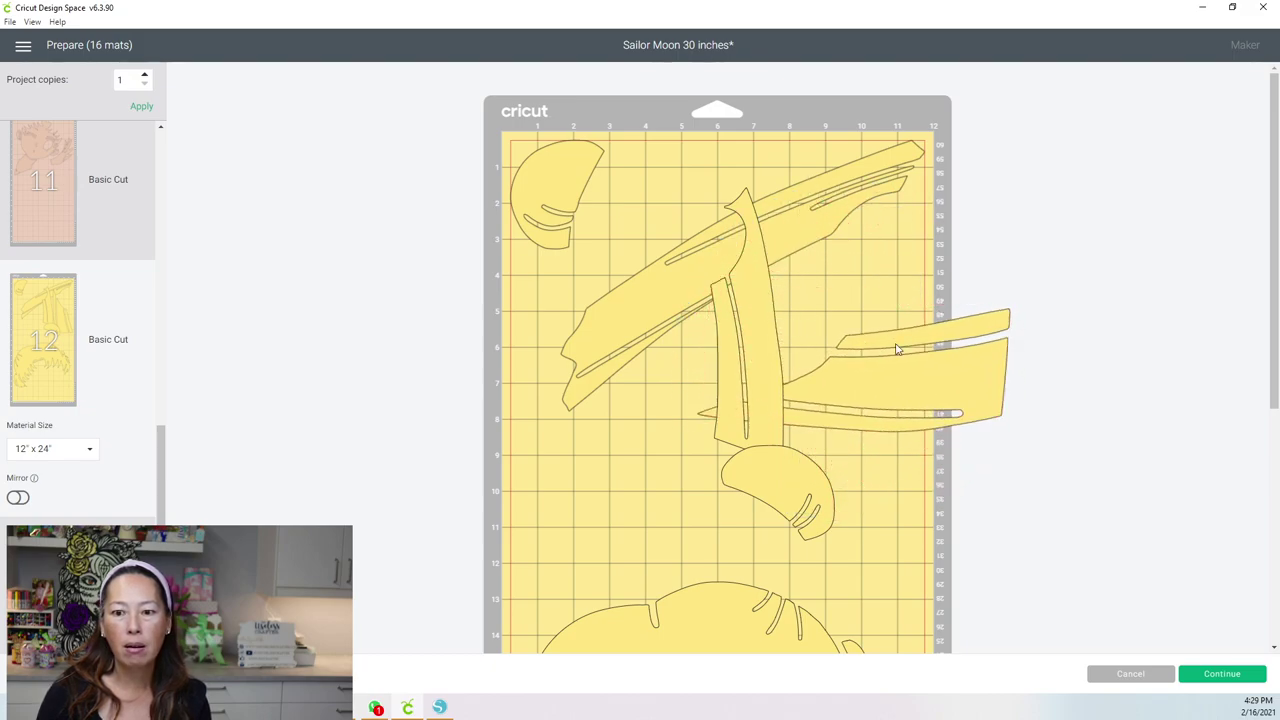
left_click_drag(934, 366, 898, 375)
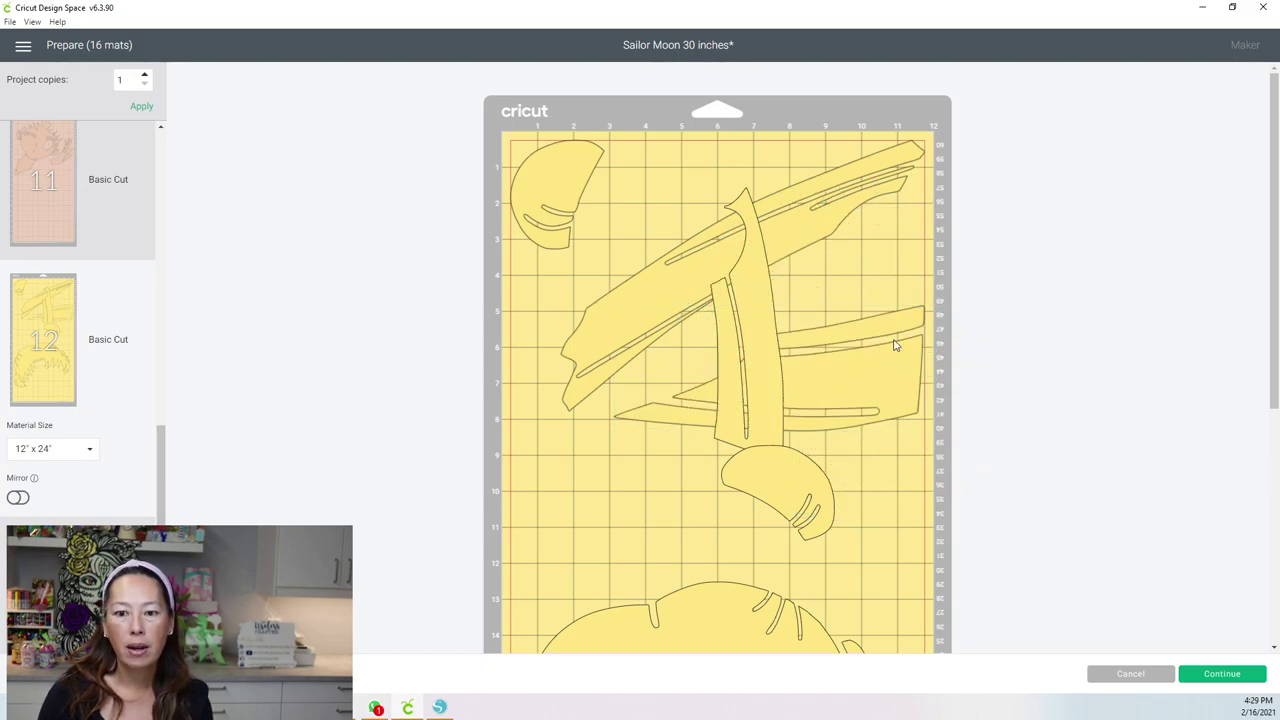
Step: Shift the corner bun to the right edge, then rotate the remaining hair piece and fit it diagonally above the long slanted piece
left_click_drag(770, 341, 695, 319)
left_click_drag(712, 160, 556, 234)
left_click(557, 166)
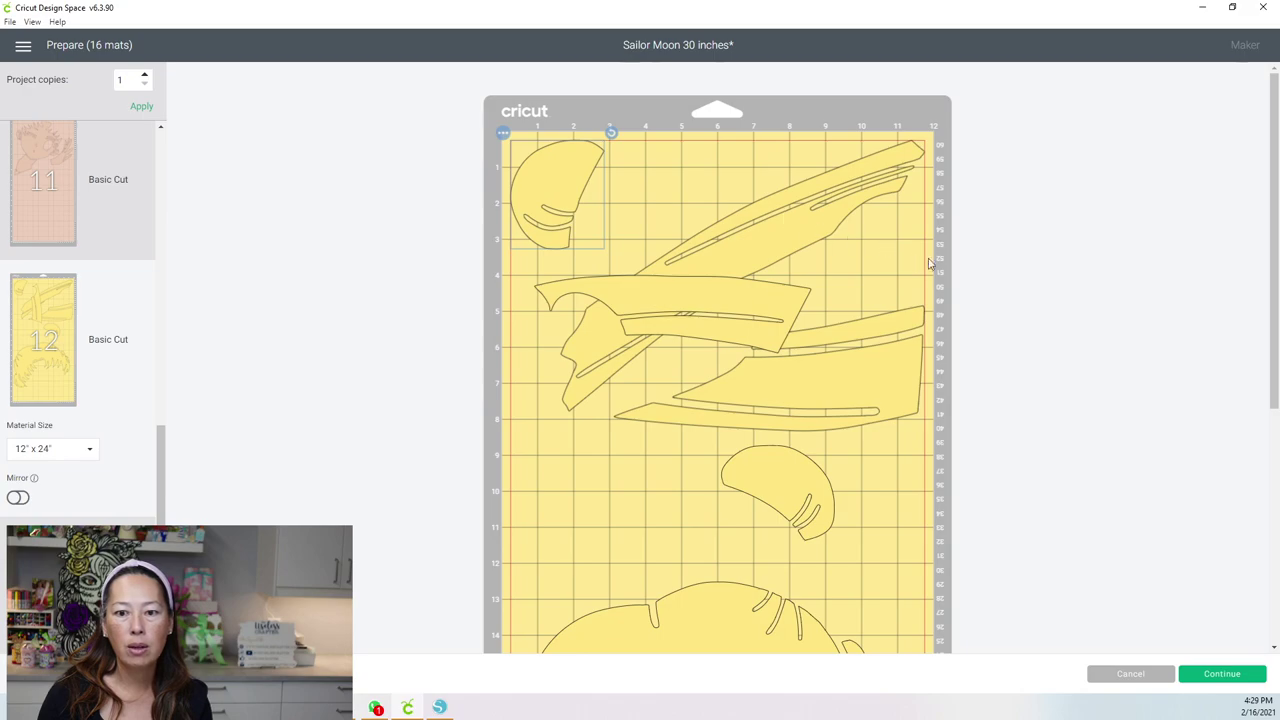
left_click_drag(557, 168, 868, 250)
left_click_drag(668, 285, 646, 114)
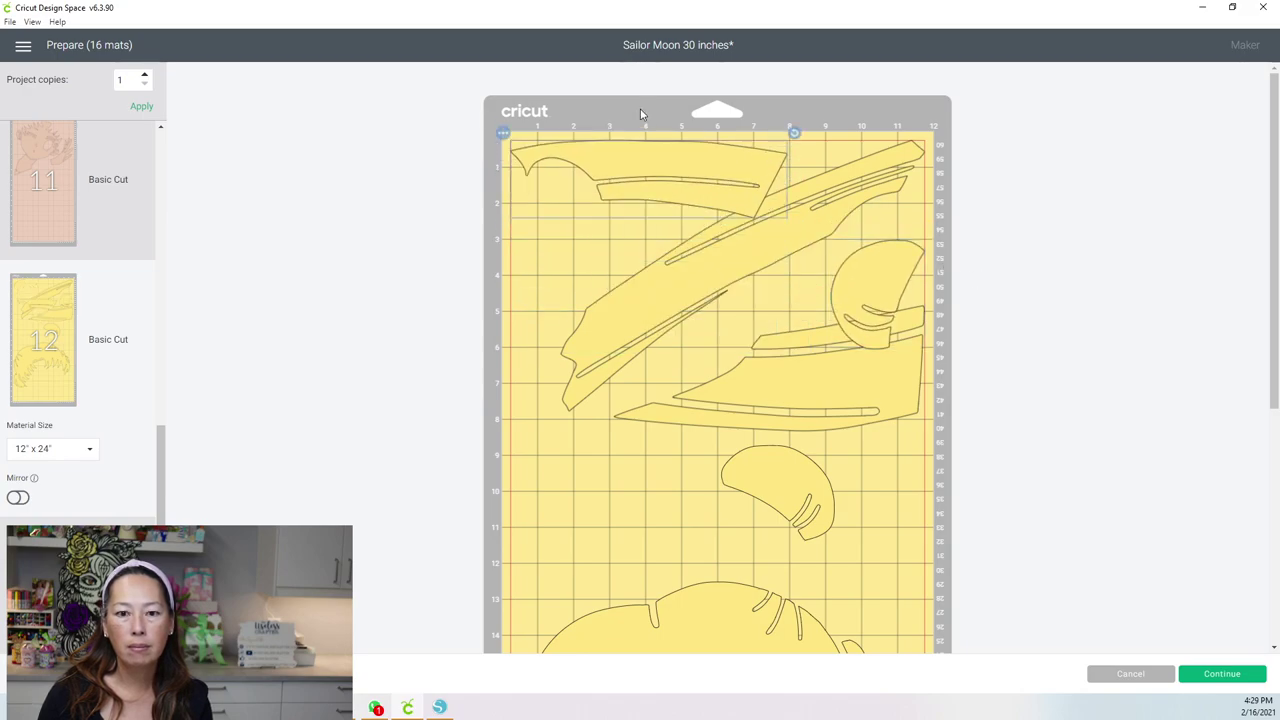
left_click_drag(797, 131, 708, 94)
left_click_drag(702, 138, 680, 171)
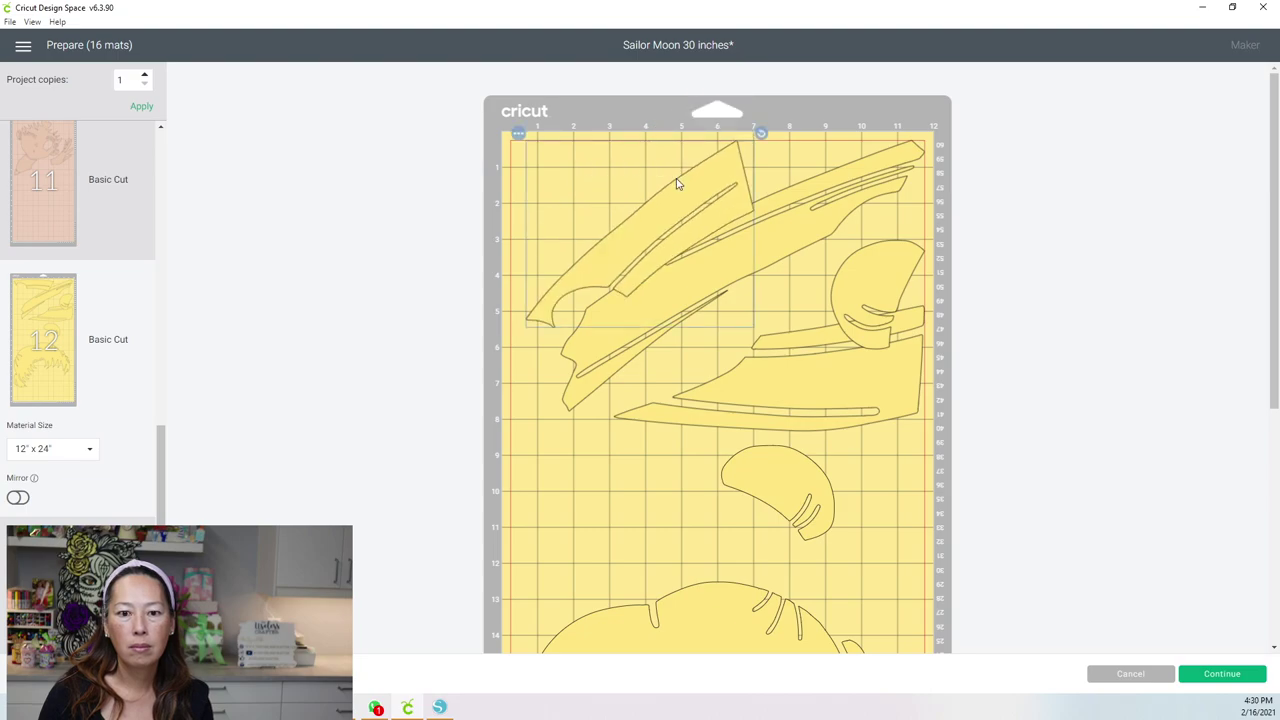
left_click_drag(651, 143, 614, 154)
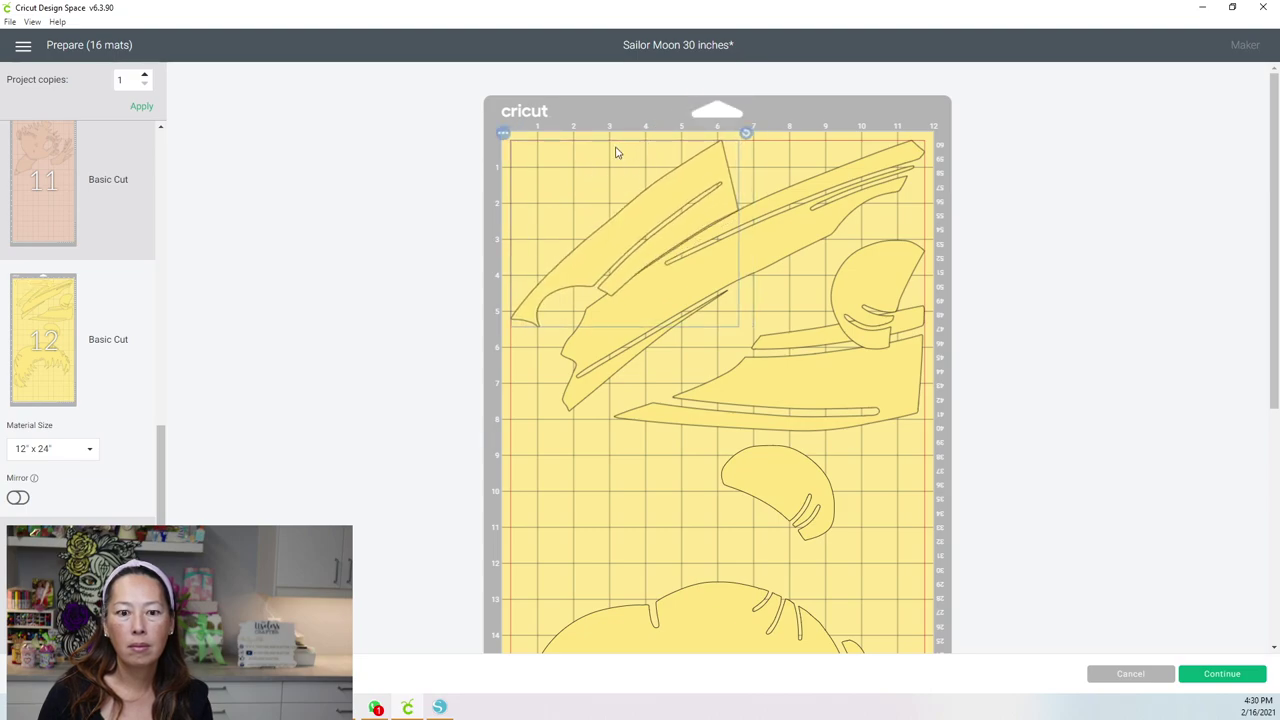
Step: Lower the long slanted hair piece slightly and put the bun back in mat 12's upper-left corner
left_click_drag(814, 222, 818, 249)
left_click(880, 297)
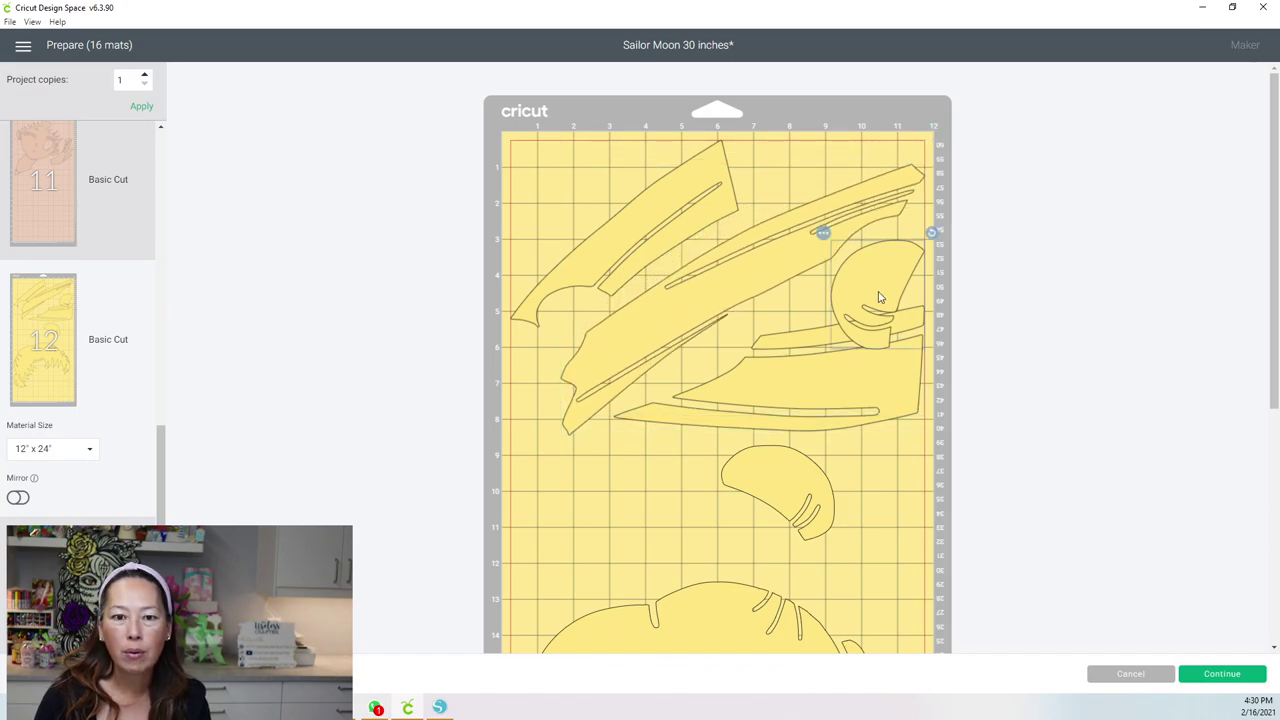
left_click_drag(744, 233, 537, 143)
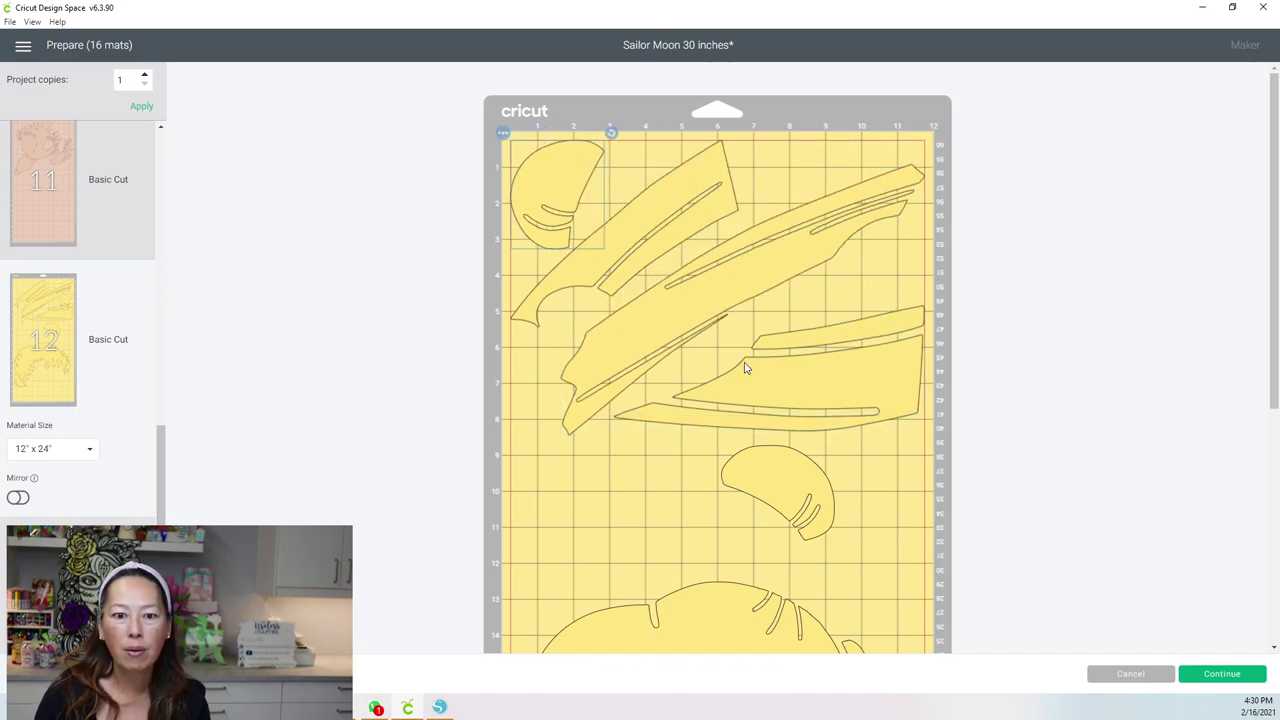
Step: Rotate the other hair bun counterclockwise and place it just below the lower end of the long slanted piece, around the 9-inch line
left_click(813, 508)
left_click_drag(813, 508, 898, 298)
left_click_drag(927, 229, 846, 203)
left_click_drag(855, 267, 582, 484)
left_click_drag(650, 438, 690, 456)
key("ctrl+z")
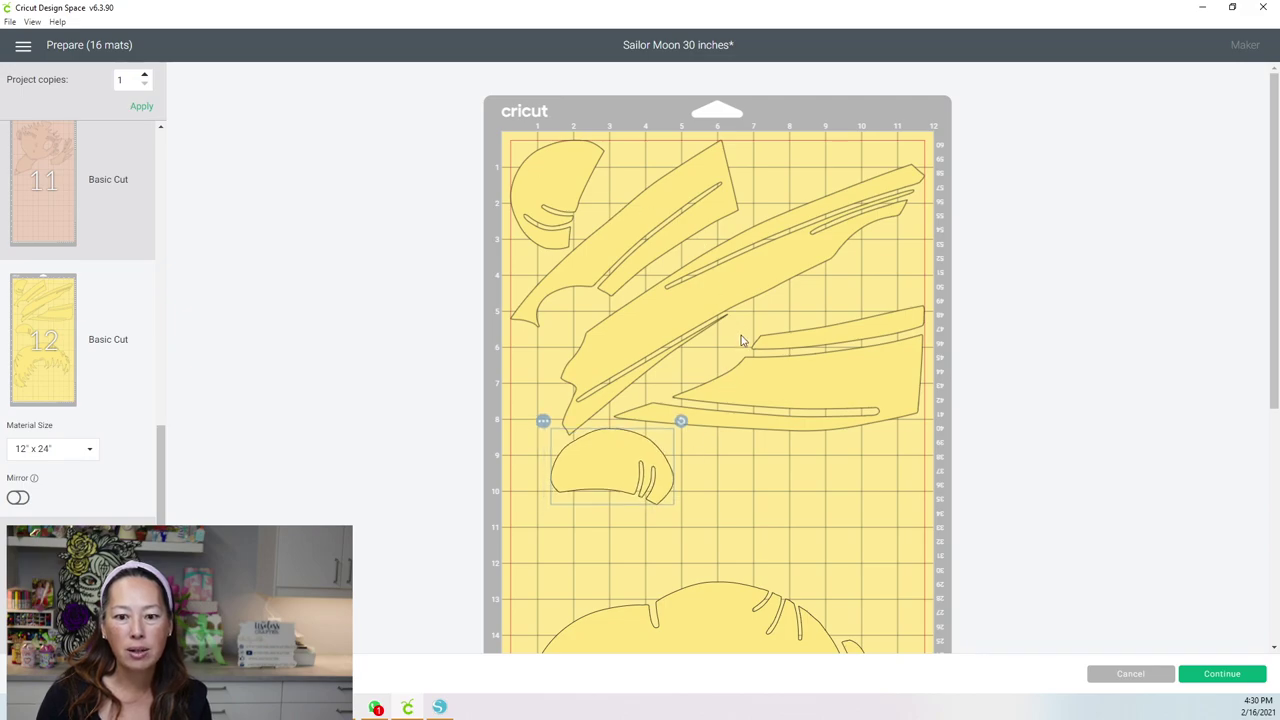
Step: Move the large bangs piece down to the bottom end of yellow mat 12
scroll(743, 337, "down", 4)
scroll(713, 443, "down", 1)
left_click_drag(672, 330, 671, 398)
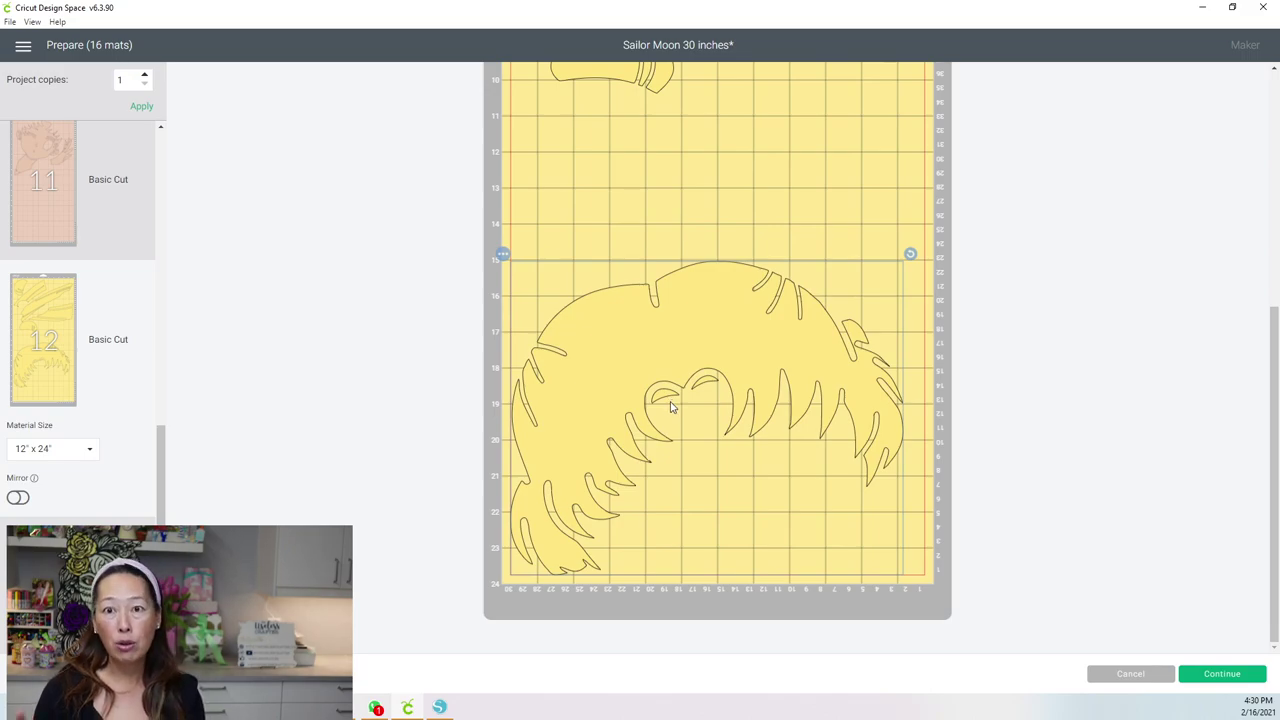
scroll(677, 360, "up", 3)
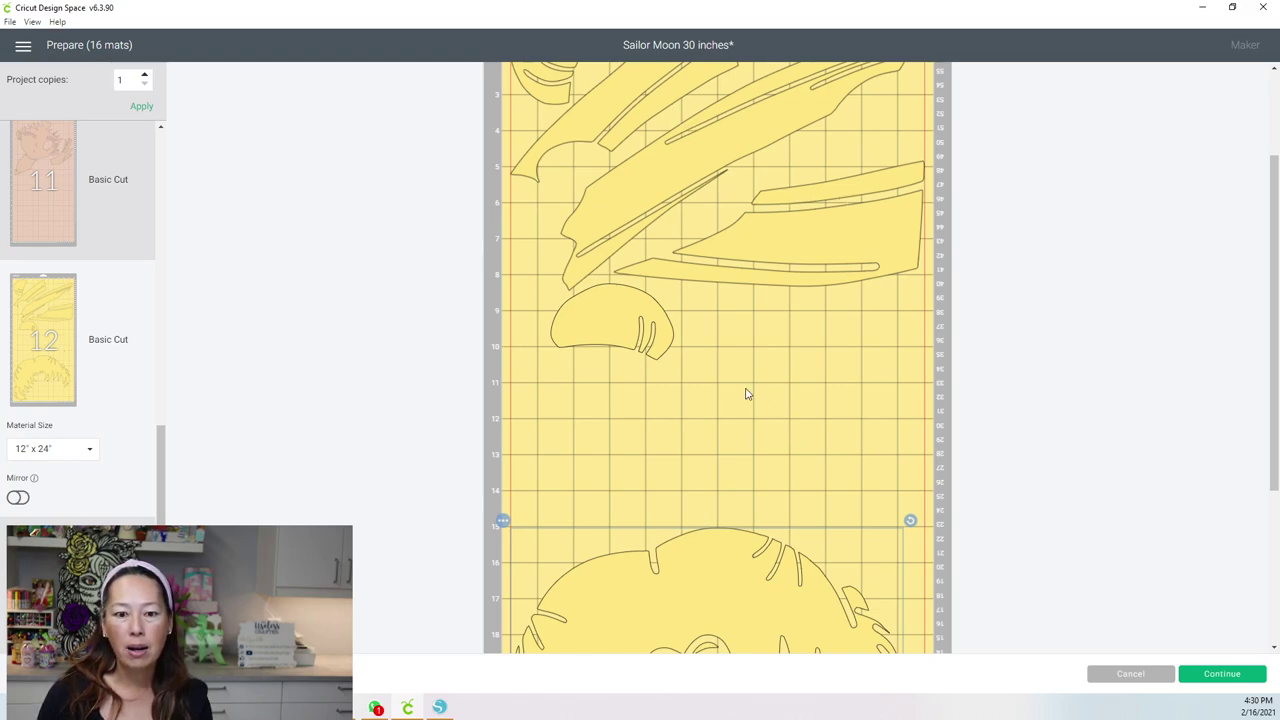
scroll(753, 394, "down", 3)
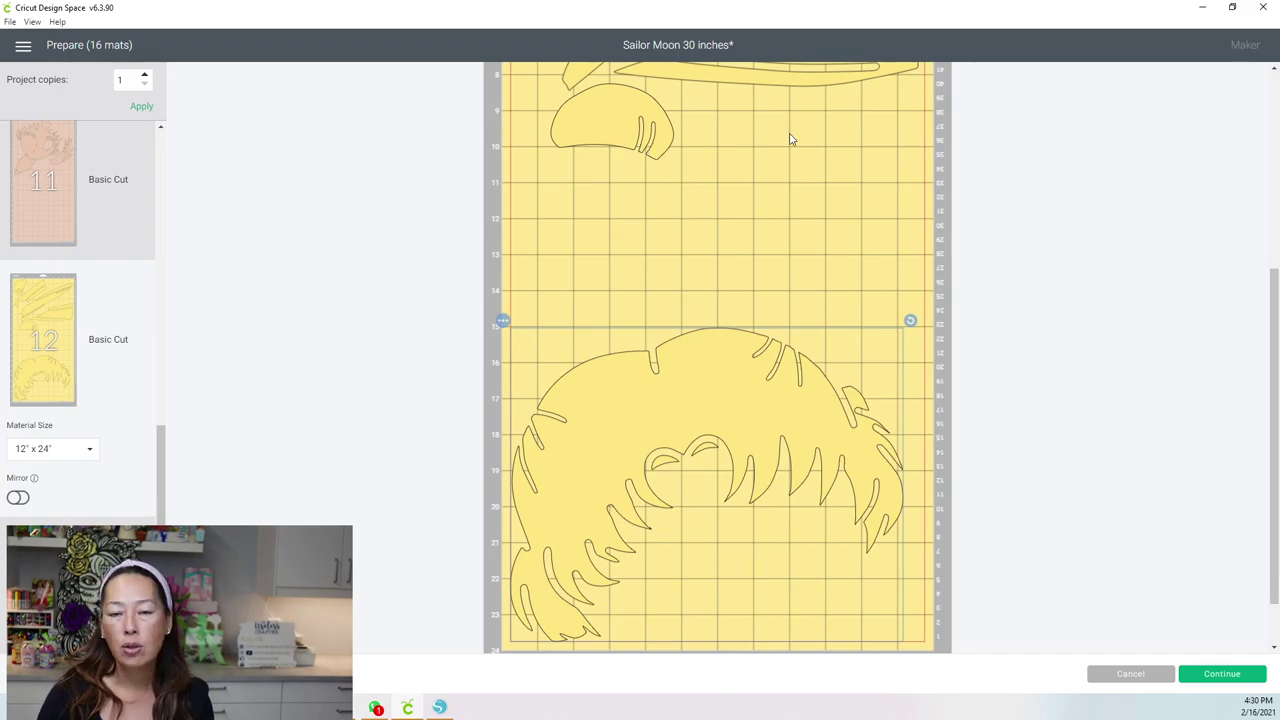
Step: Move the bangs piece from mat 12 to a new yellow mat
left_click(503, 321)
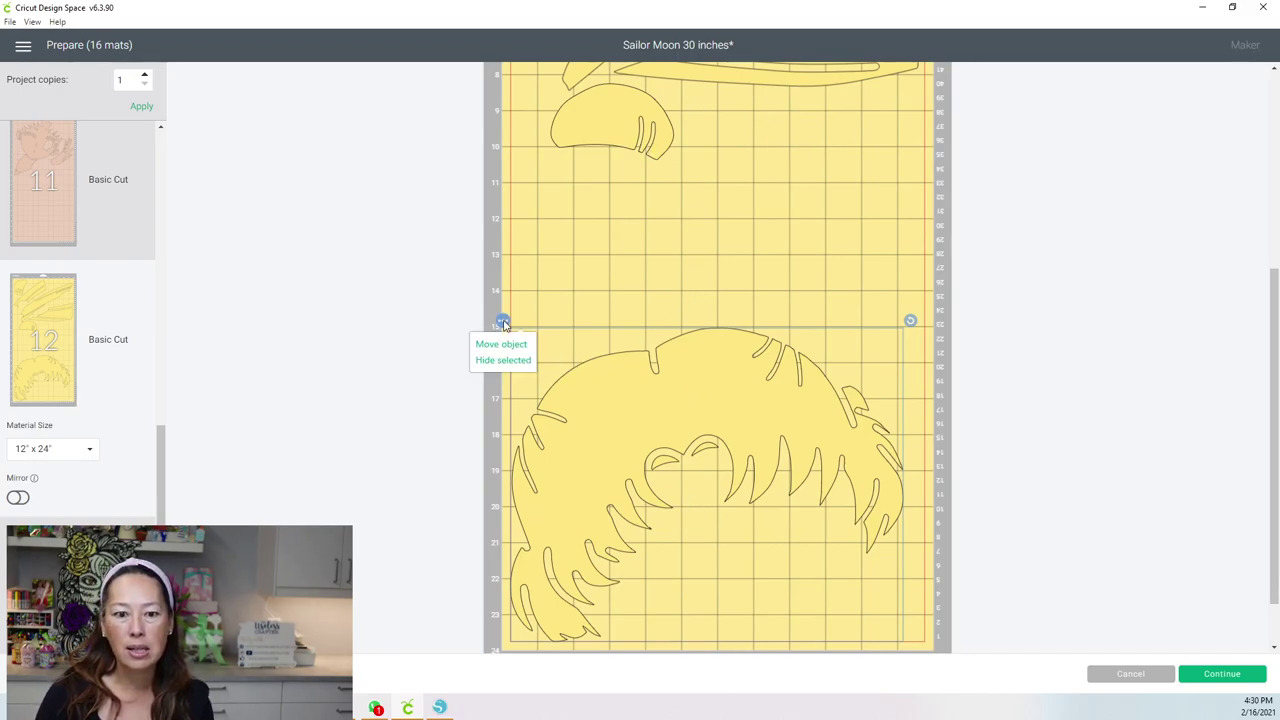
left_click(503, 345)
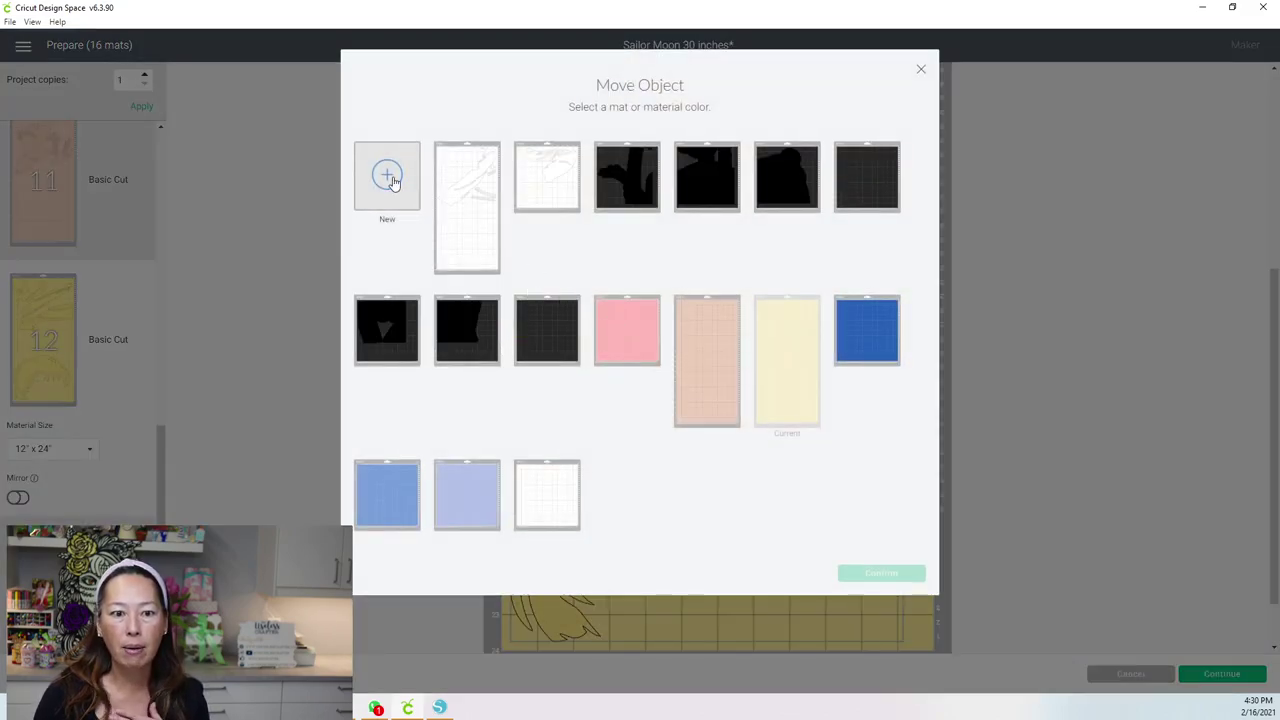
left_click(393, 180)
left_click(807, 176)
left_click(881, 318)
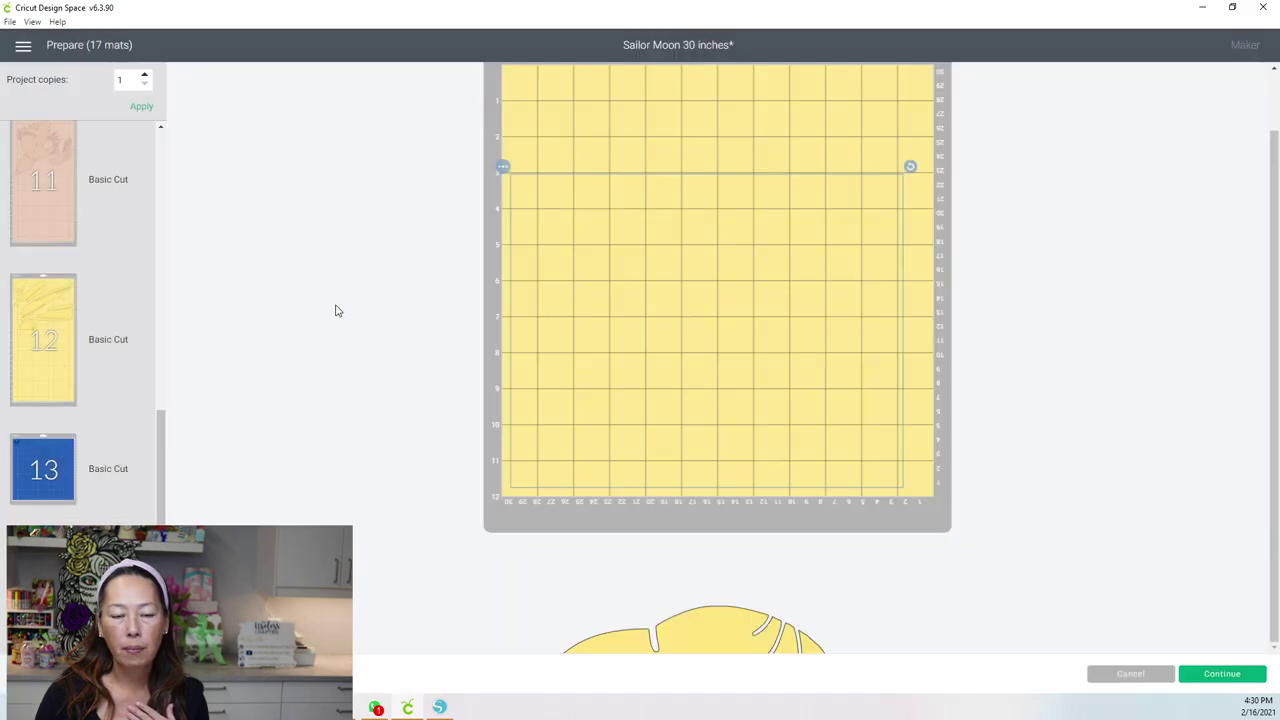
left_click(754, 526)
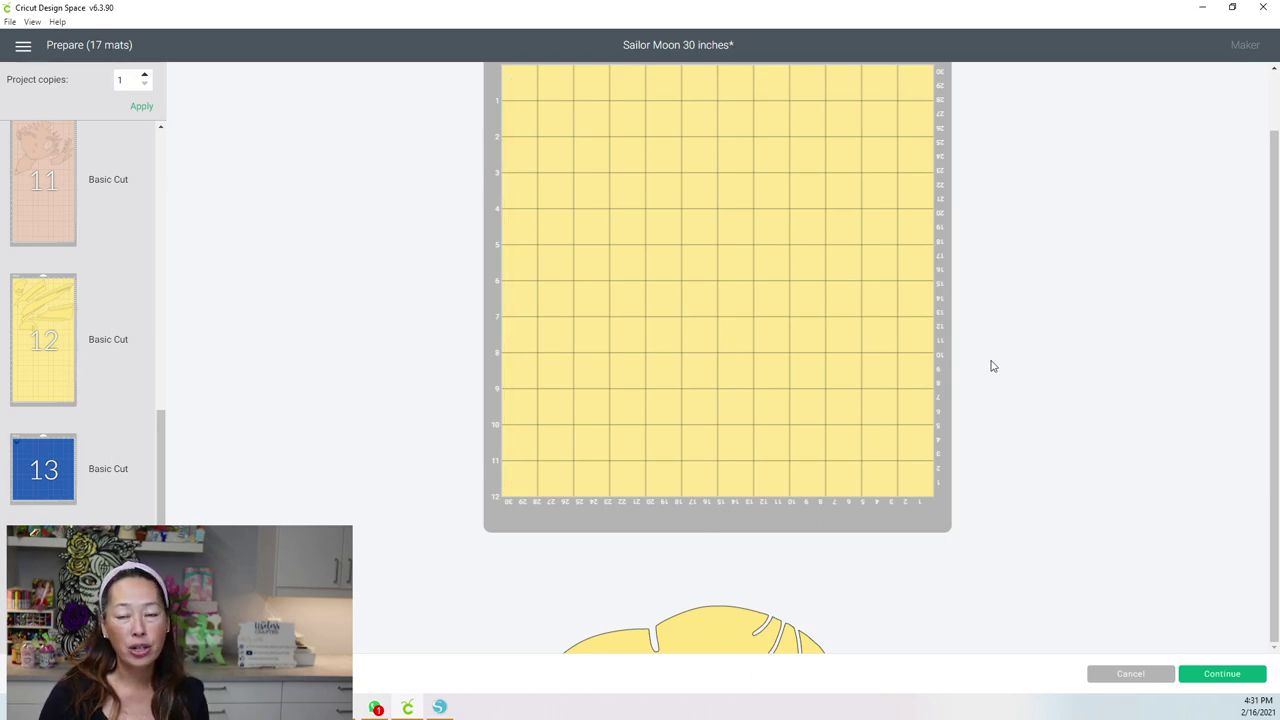
Step: Review the layouts of blue mats 13 and 14 and lavender-blue mat 15
left_click(66, 462)
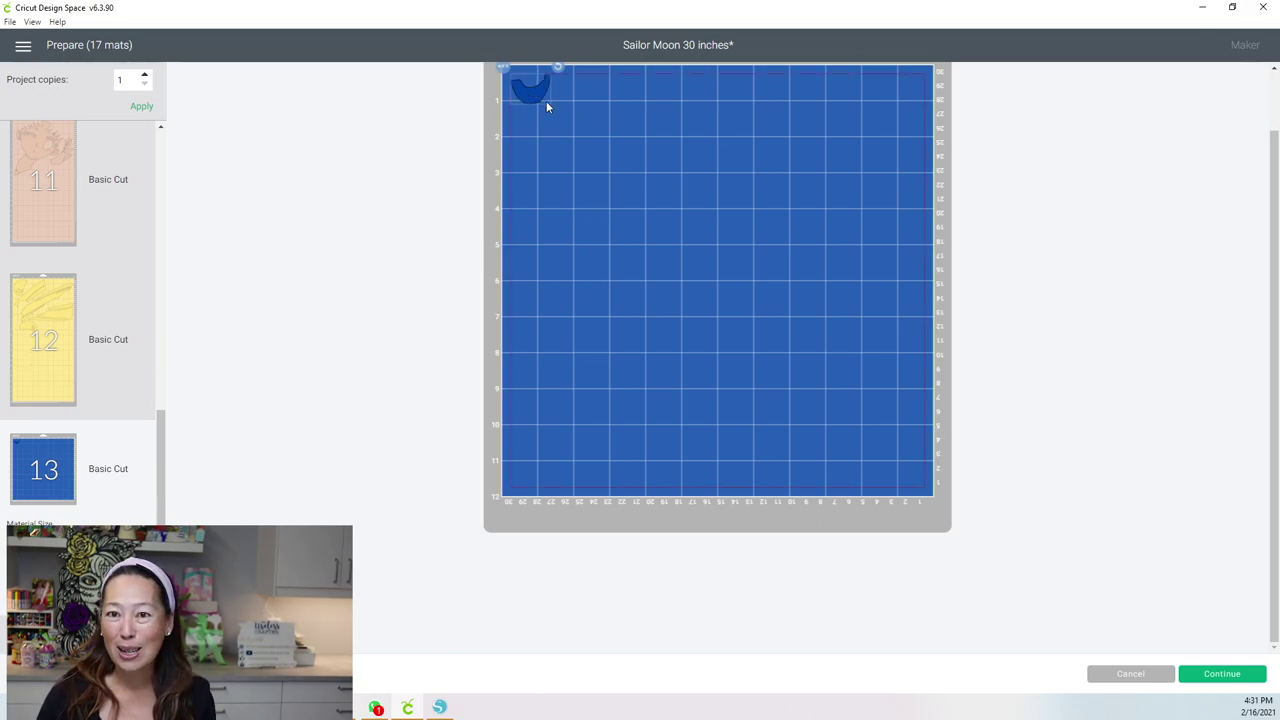
scroll(62, 355, "down", 3)
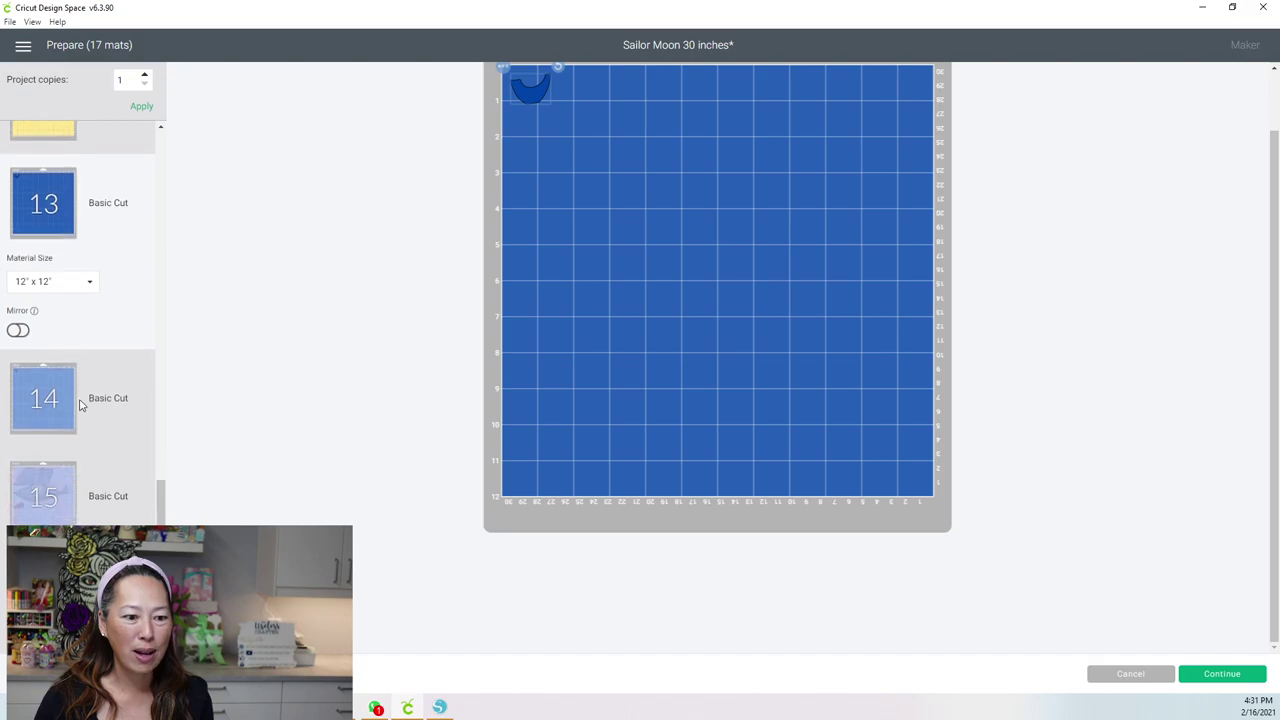
left_click(75, 400)
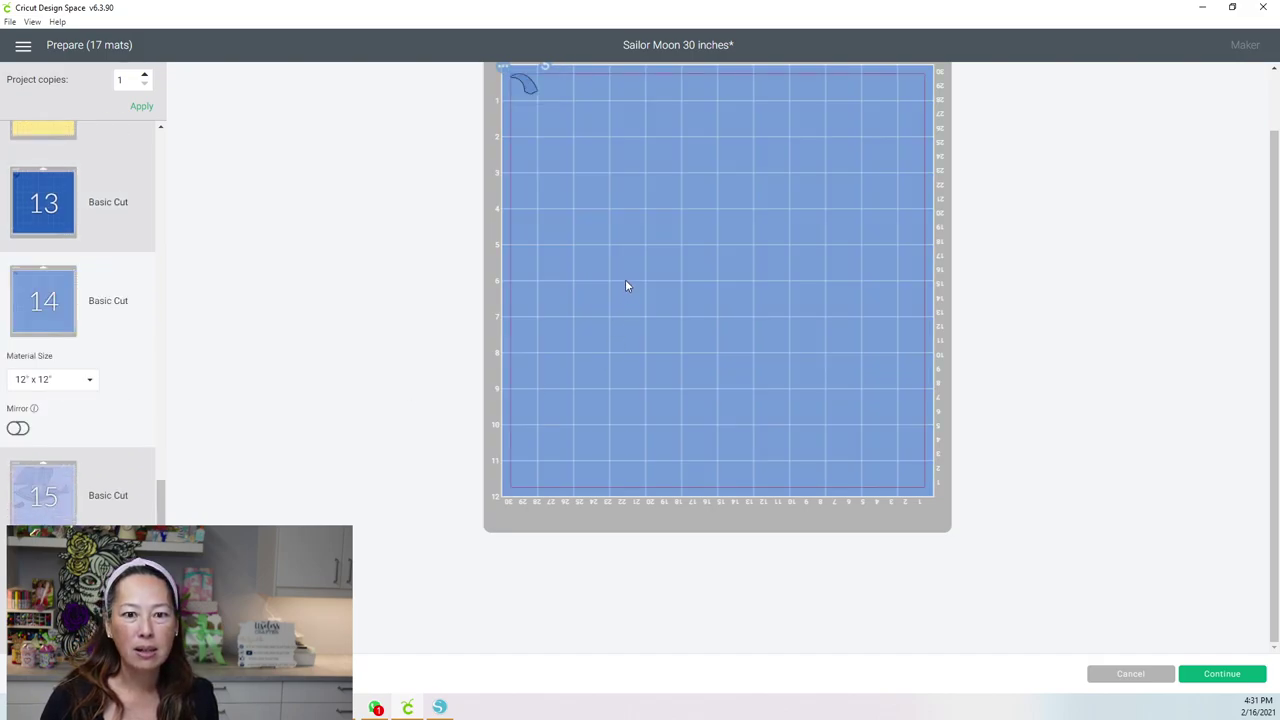
left_click(49, 487)
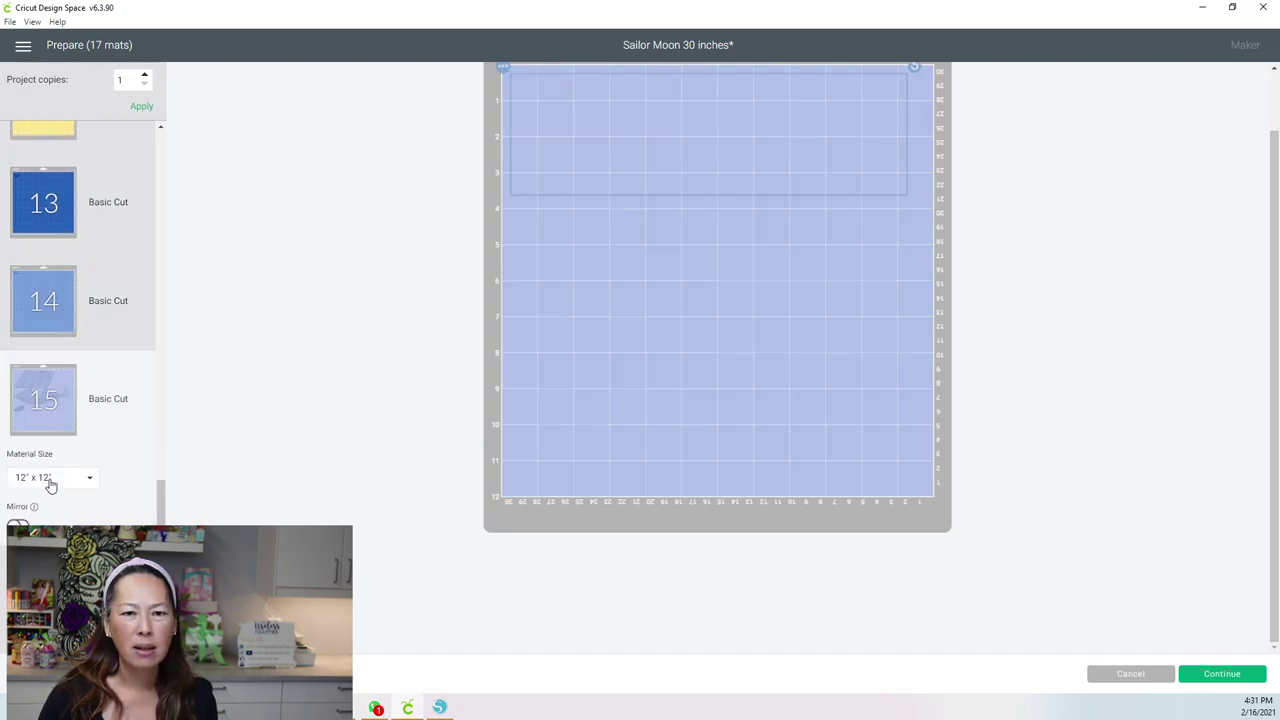
Step: Move the small curved piece from light blue mat 14 to lavender-blue mat 15
left_click(53, 308)
left_click_drag(532, 88, 570, 163)
left_click(539, 134)
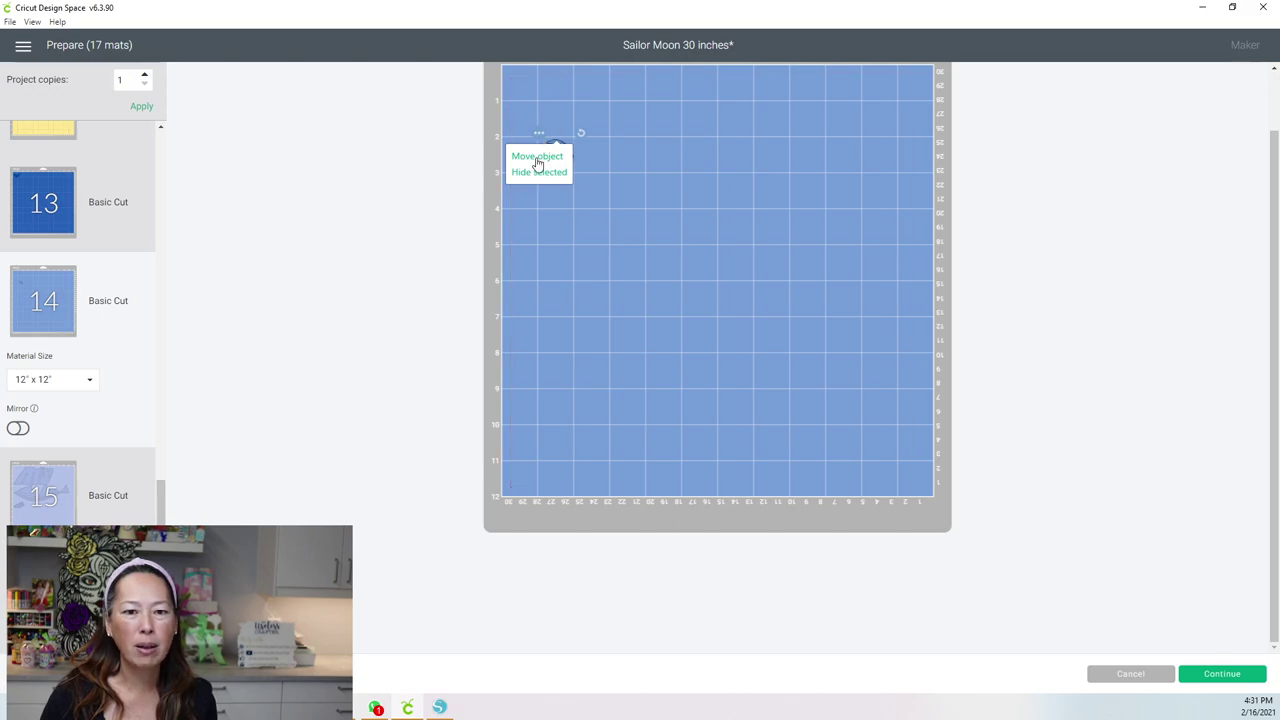
left_click(537, 162)
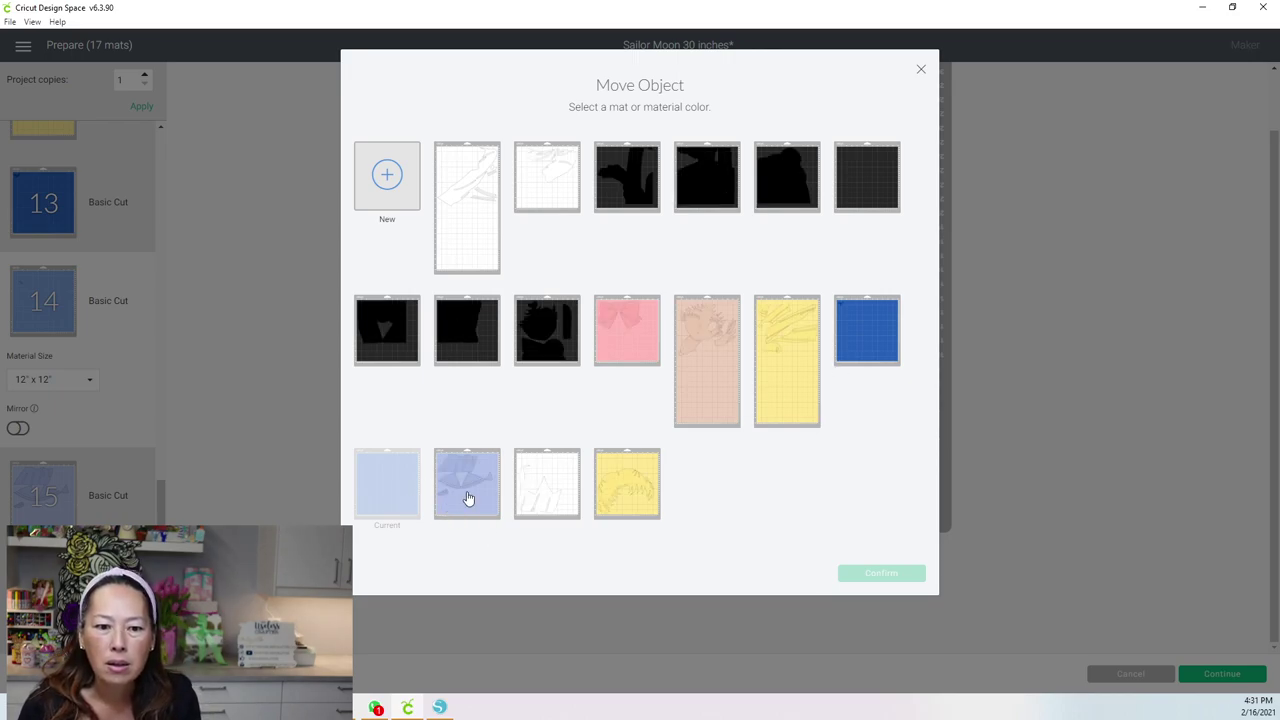
left_click(469, 499)
left_click(852, 577)
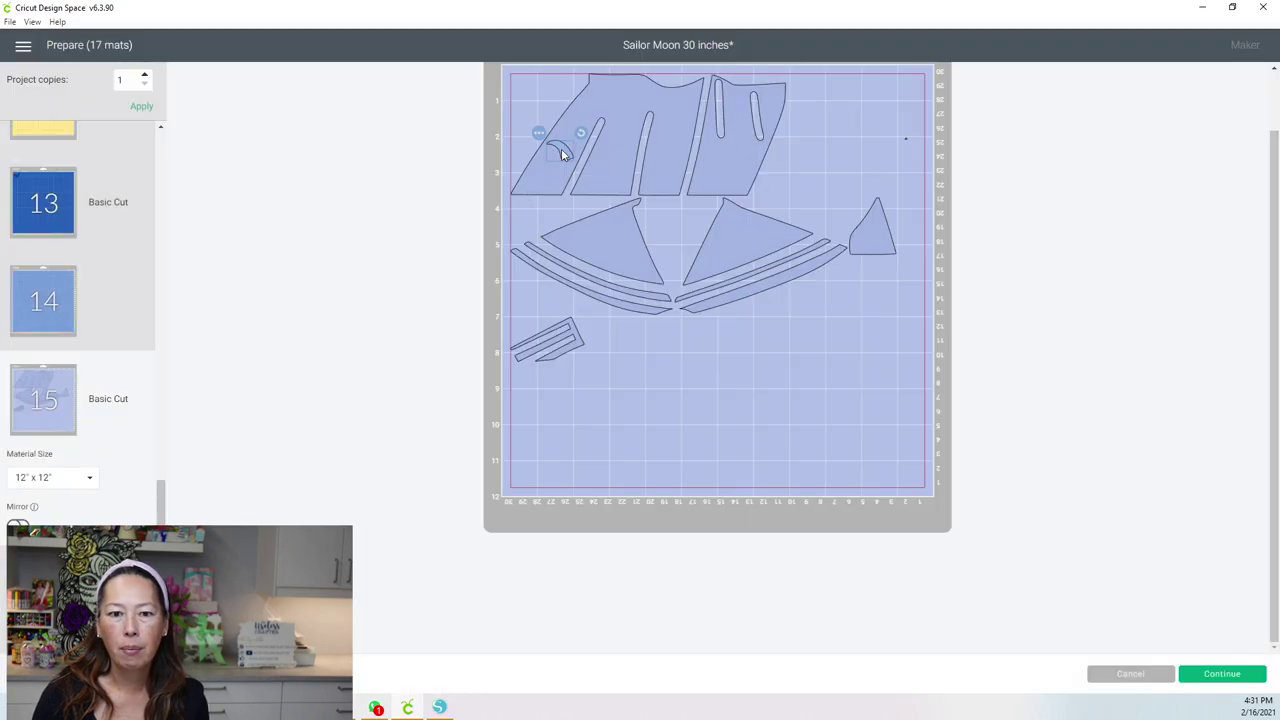
Step: On mat 15, place the curved piece in the upper-left corner, the striped piece upright between the two fans, and the triangle beside the skirt
left_click_drag(561, 148, 546, 83)
left_click_drag(870, 230, 810, 105)
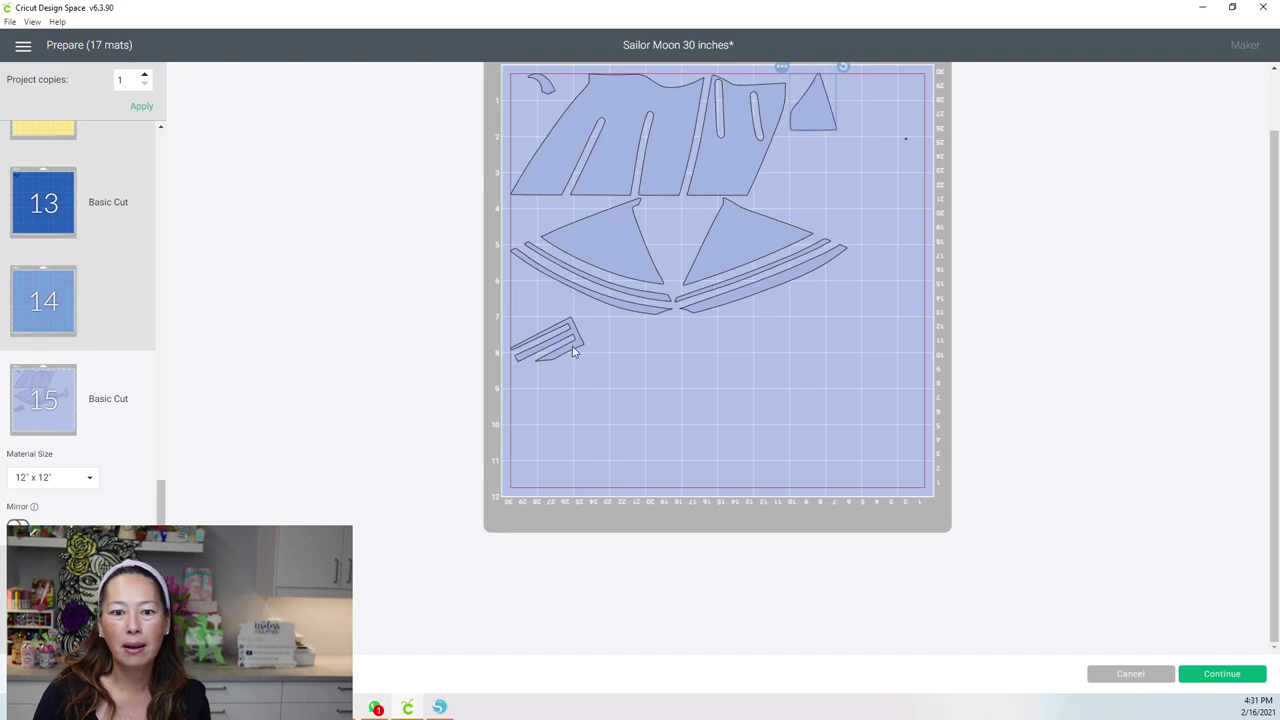
left_click_drag(545, 346, 661, 219)
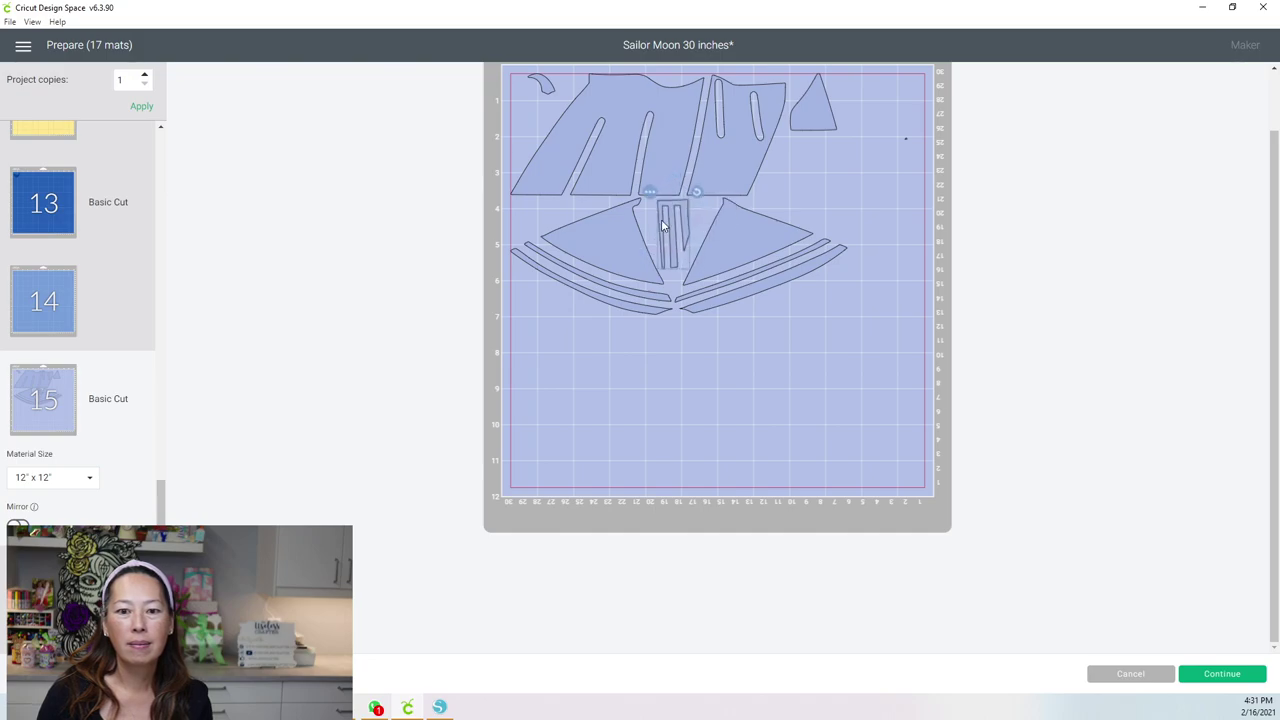
left_click_drag(808, 113, 776, 190)
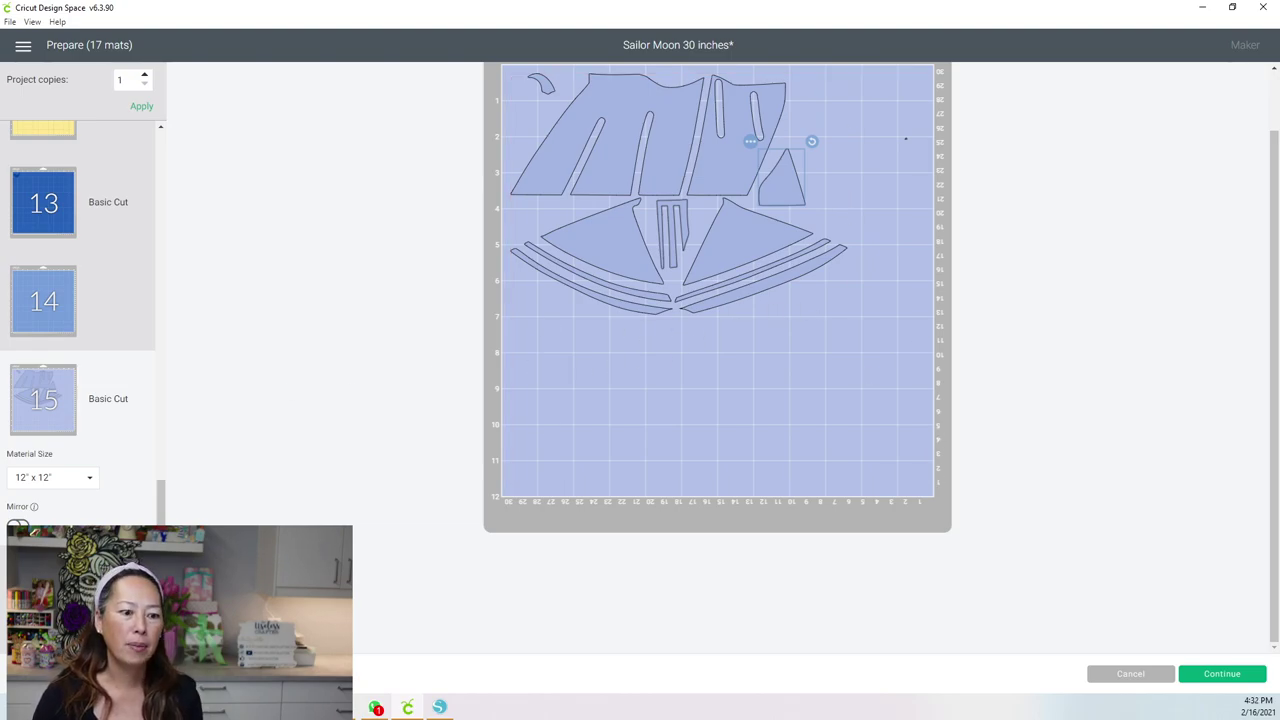
Step: Review the layout of white mat 16
left_click(38, 510)
scroll(702, 318, "up", 2)
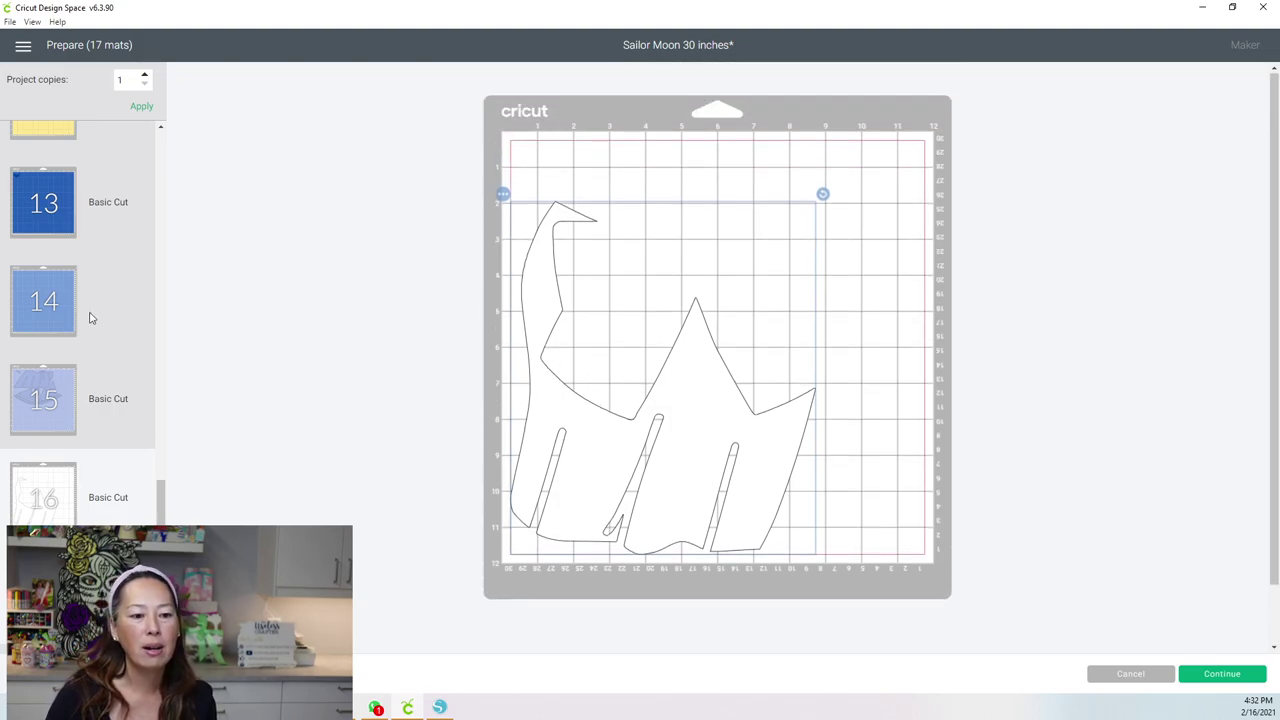
scroll(89, 314, "up", 2)
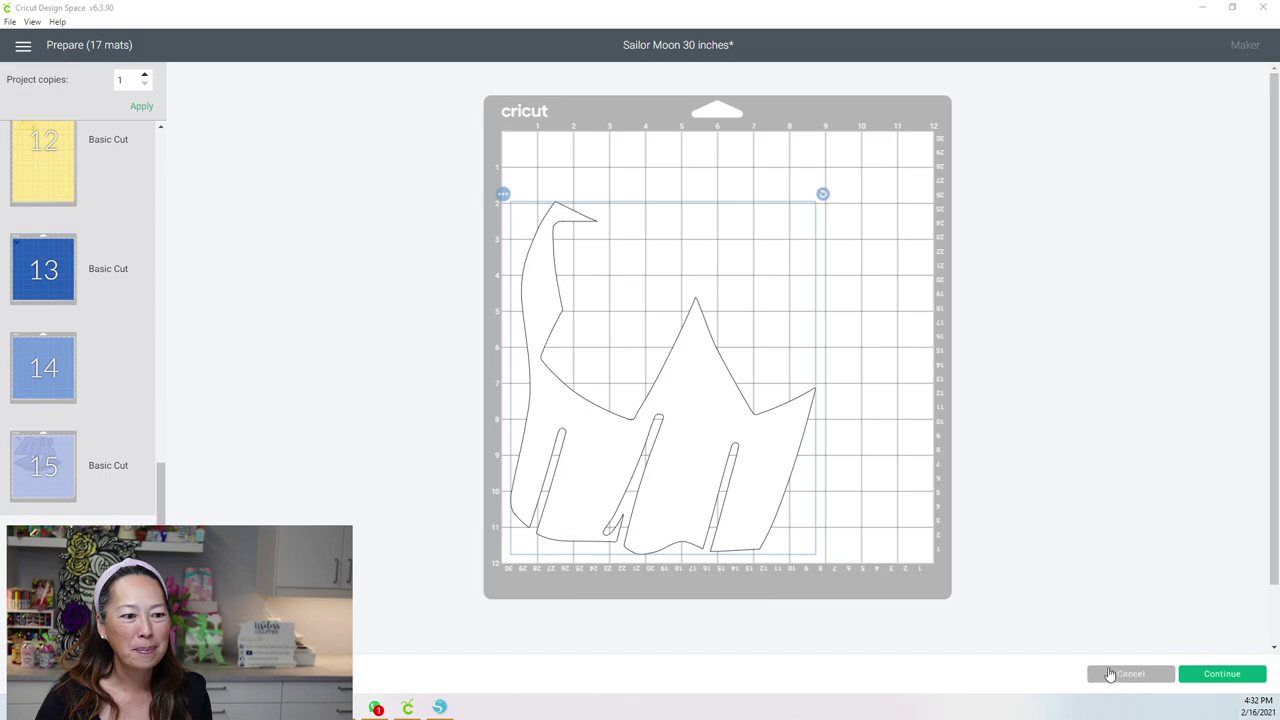
left_click(1255, 706)
left_click(829, 23)
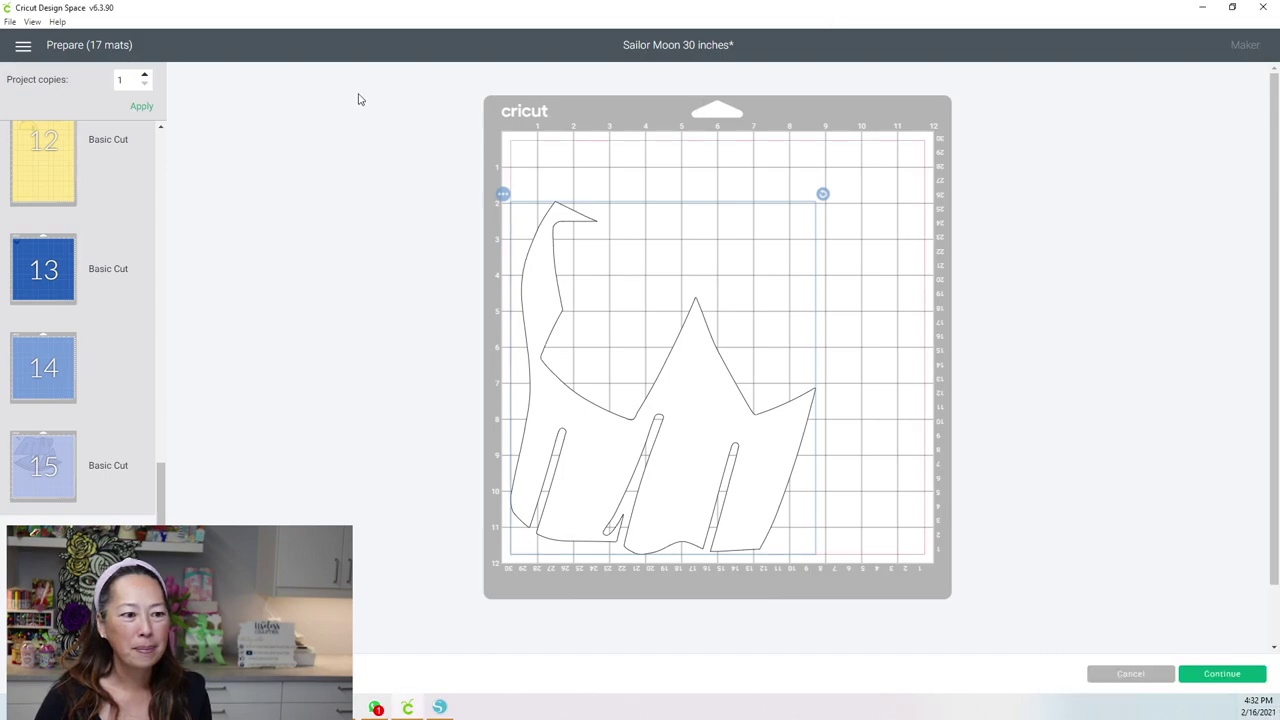